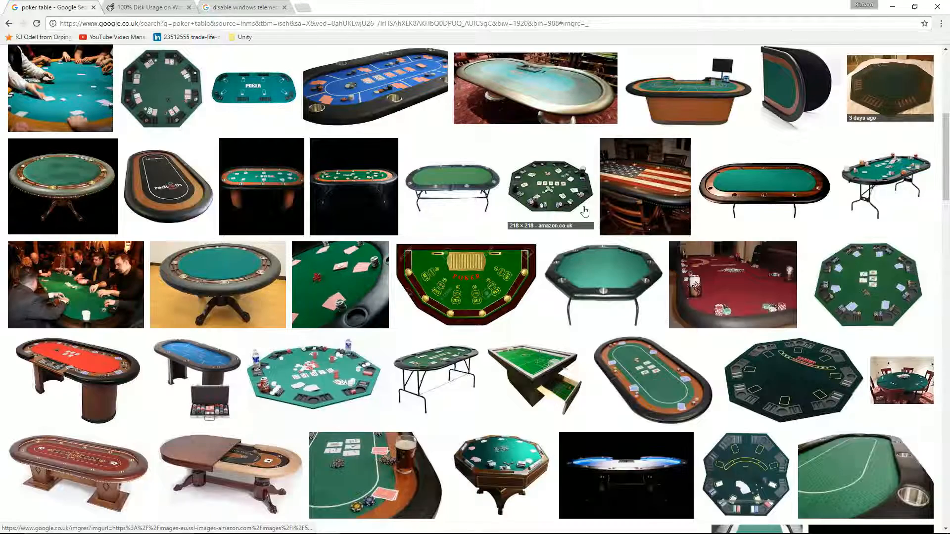
Examine the poker table reference images for the overall table shapes, and switch to Blender.
scroll(427, 176, up, 5)
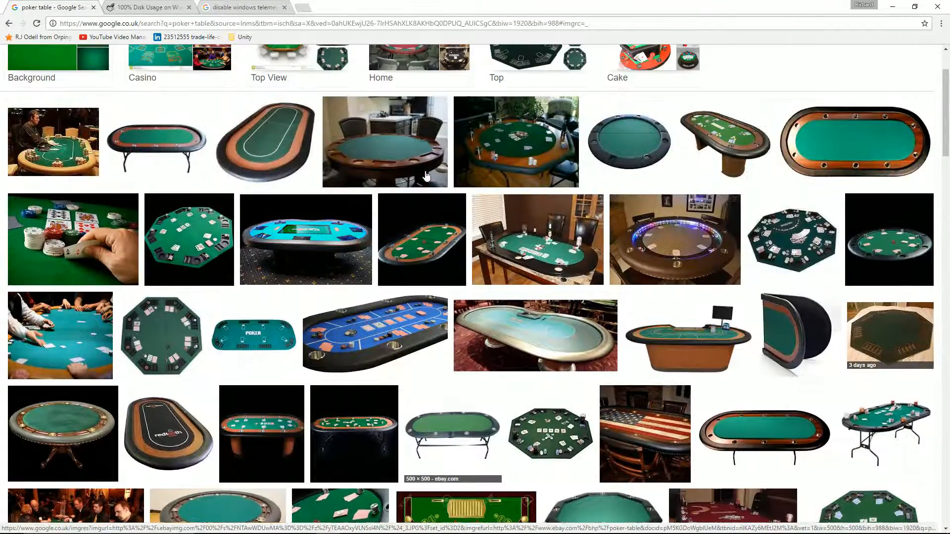
scroll(426, 175, up, 2)
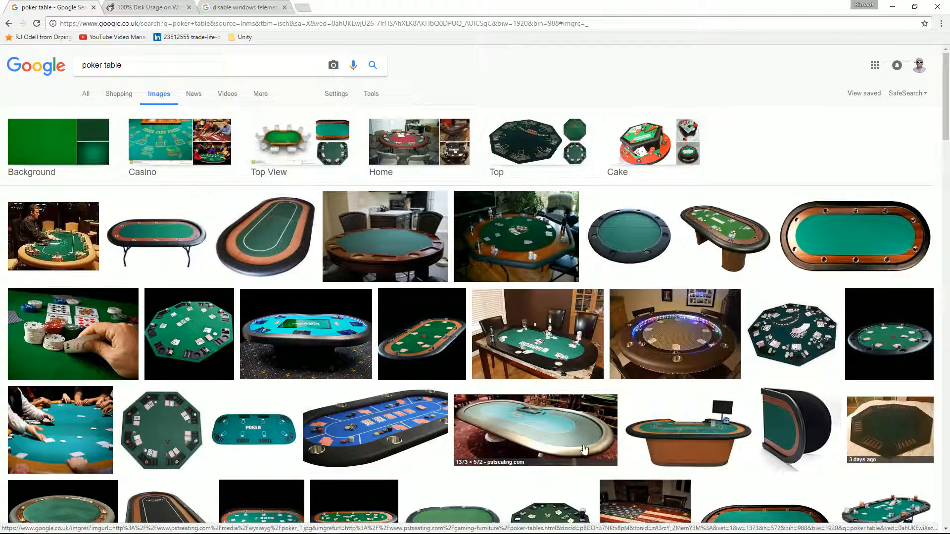
scroll(240, 431, down, 2)
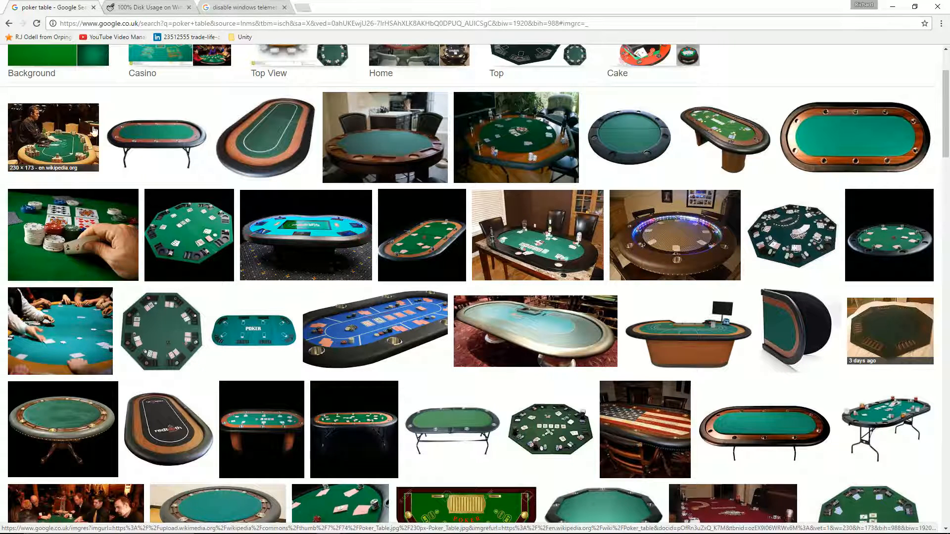
scroll(31, 226, up, 2)
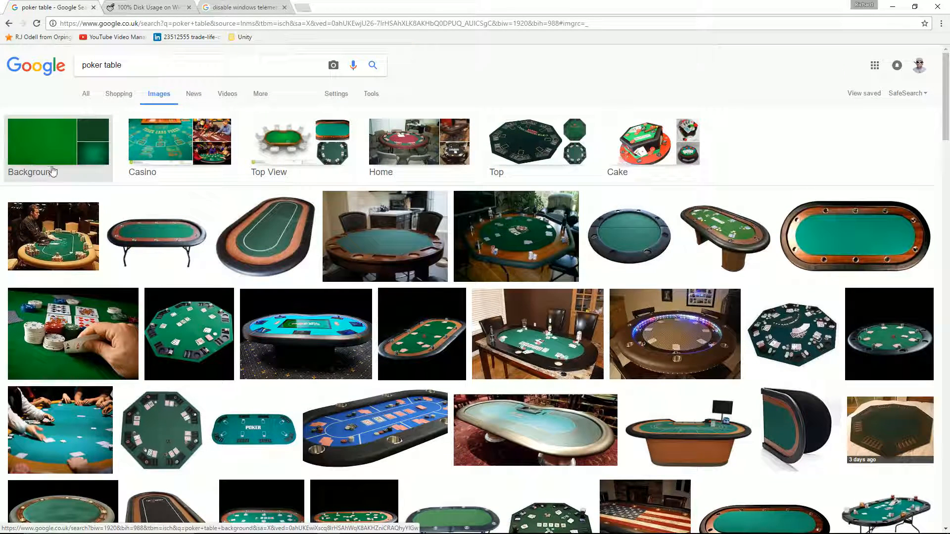
click(892, 6)
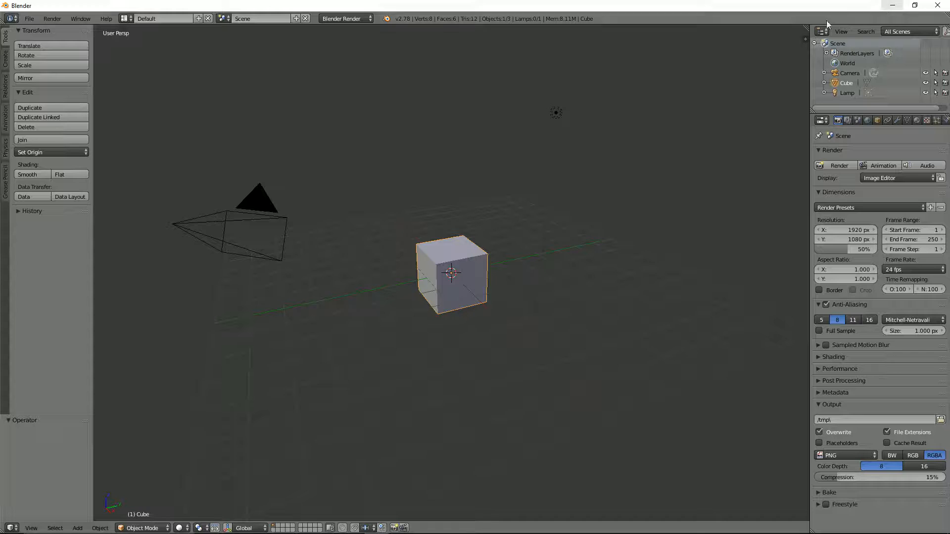
In the front orthographic view, scale the default cube along Z by 0.15.
middle_drag(476, 285, 492, 272)
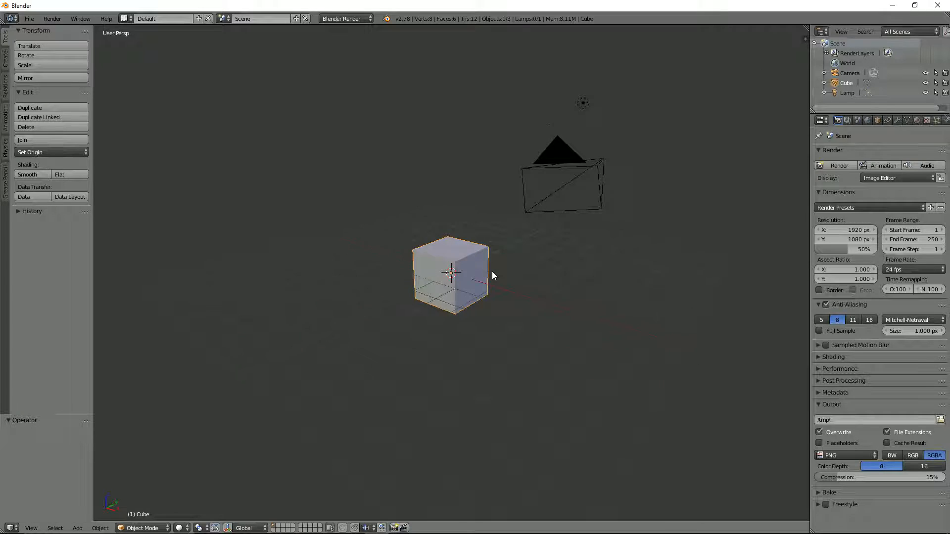
key(KP_1)
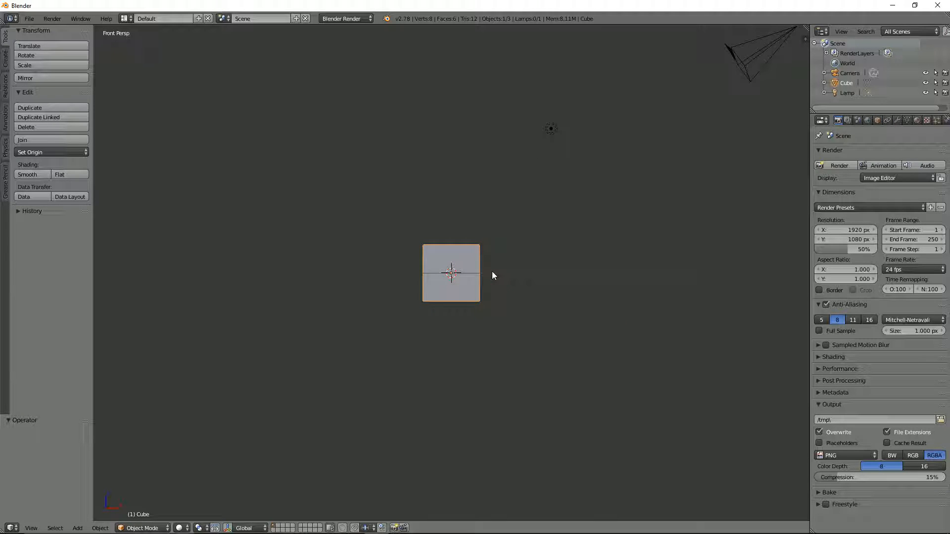
key(KP_5)
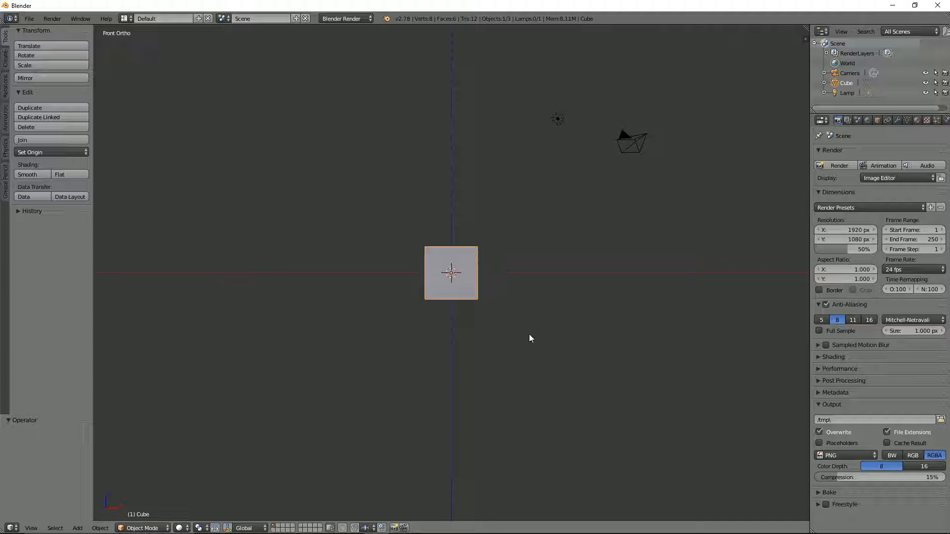
text(sz)
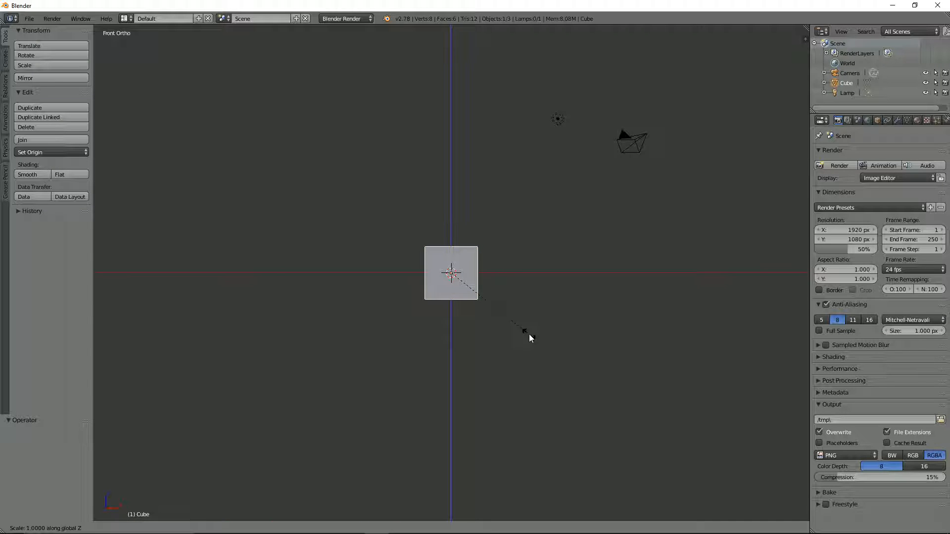
text(0.15)
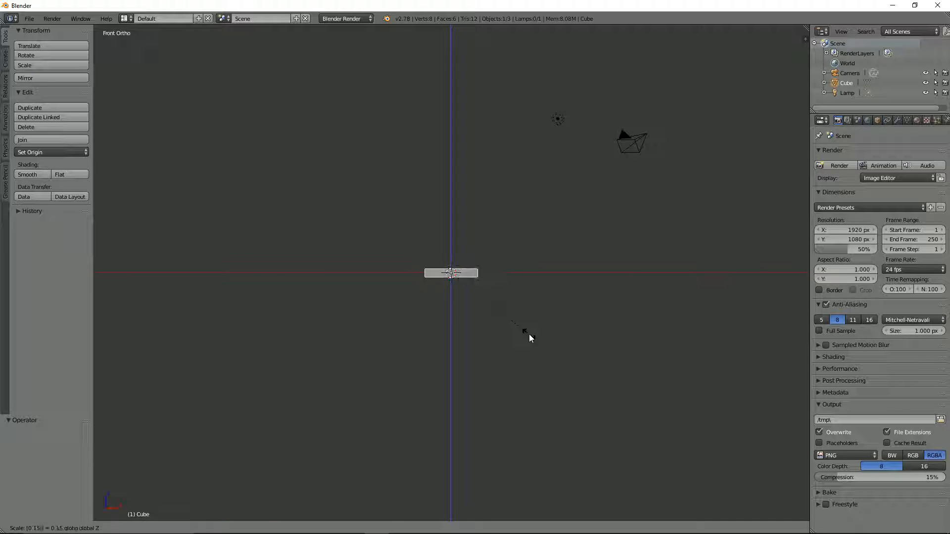
key(Return)
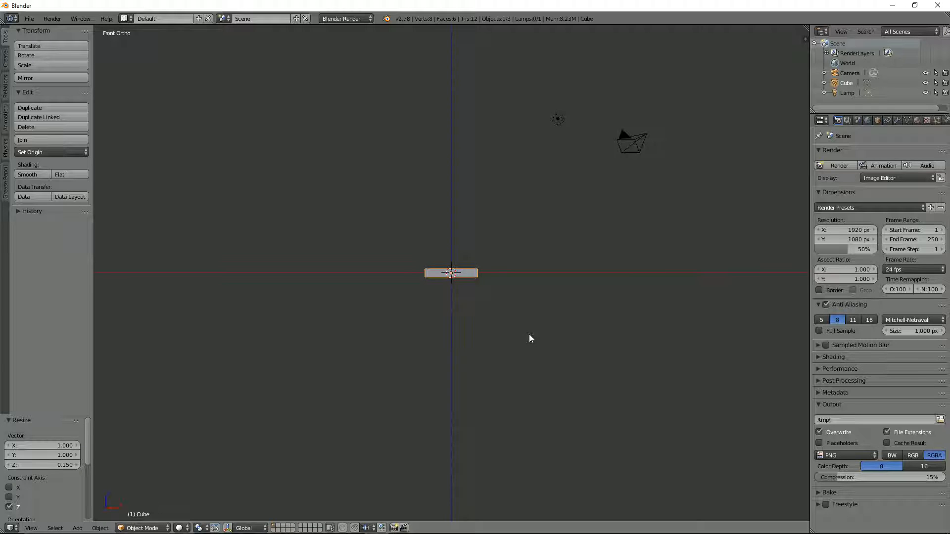
In the top view, scale the flattened cube along X by 2.
key(KP_7)
text(sx)
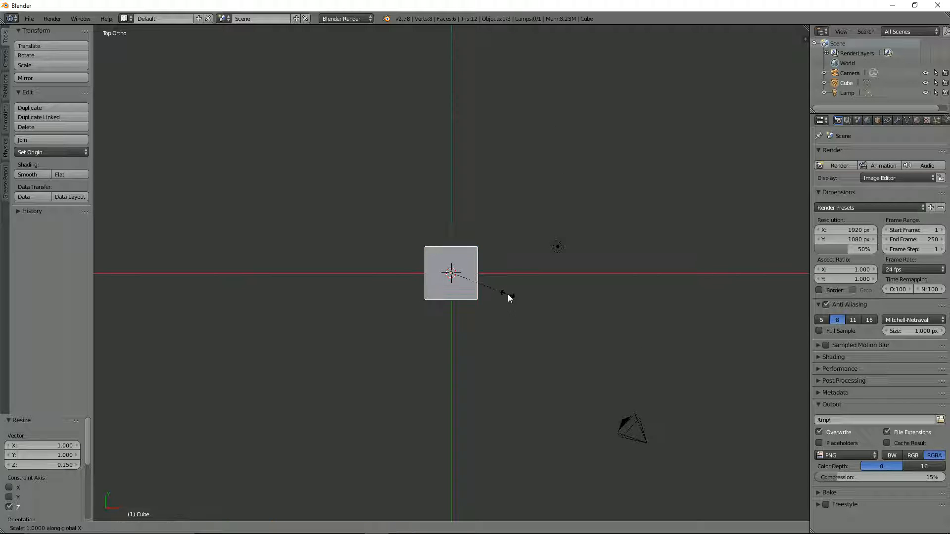
text(2)
key(Return)
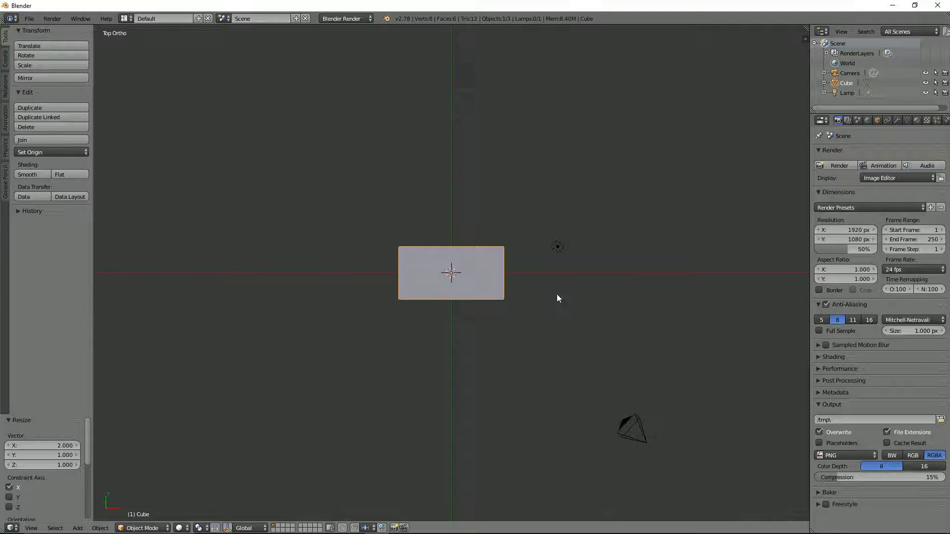
Thin the slab further by scaling it along Z by about 0.467.
middle_drag(557, 296, 577, 218)
scroll(536, 245, up, 4)
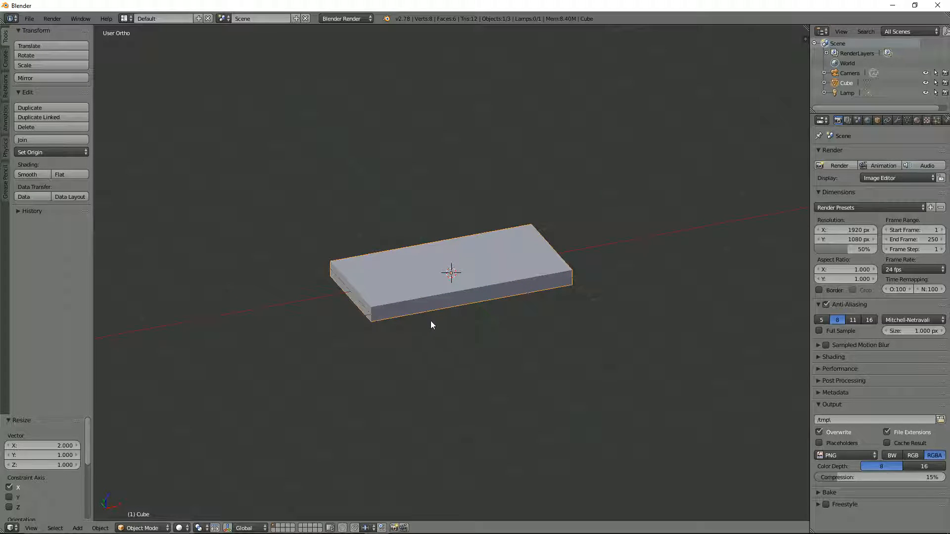
key(s)
key(z)
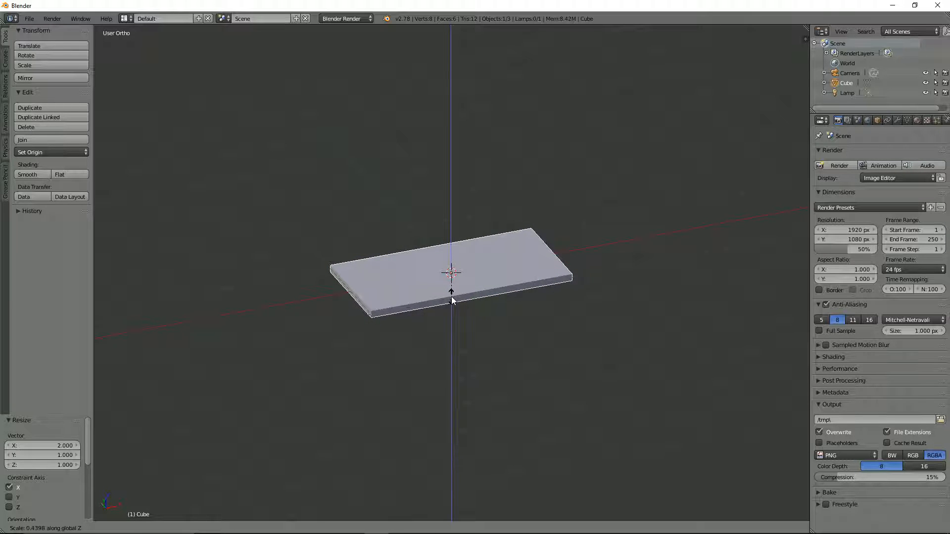
click(452, 300)
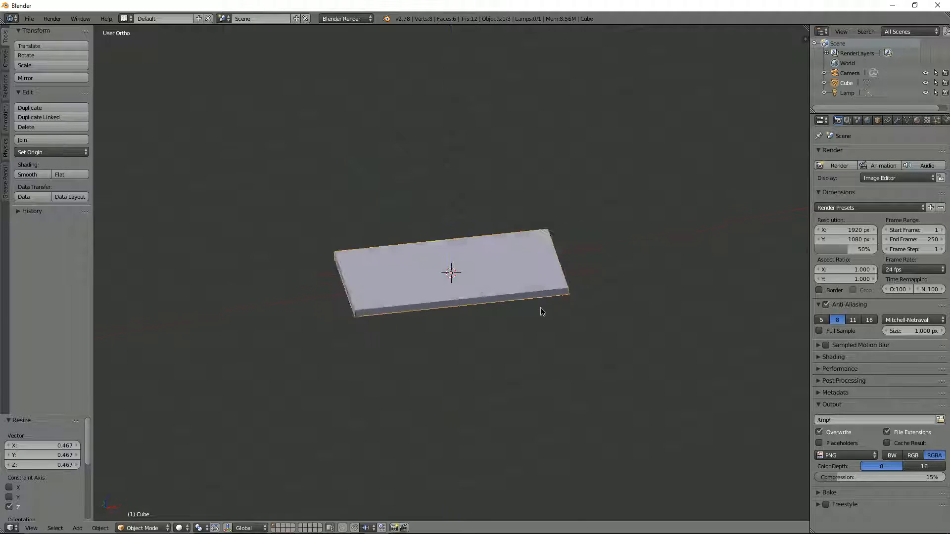
Apply the slab's rotation and scale in Object Mode.
middle_drag(542, 311, 456, 275)
key(Tab)
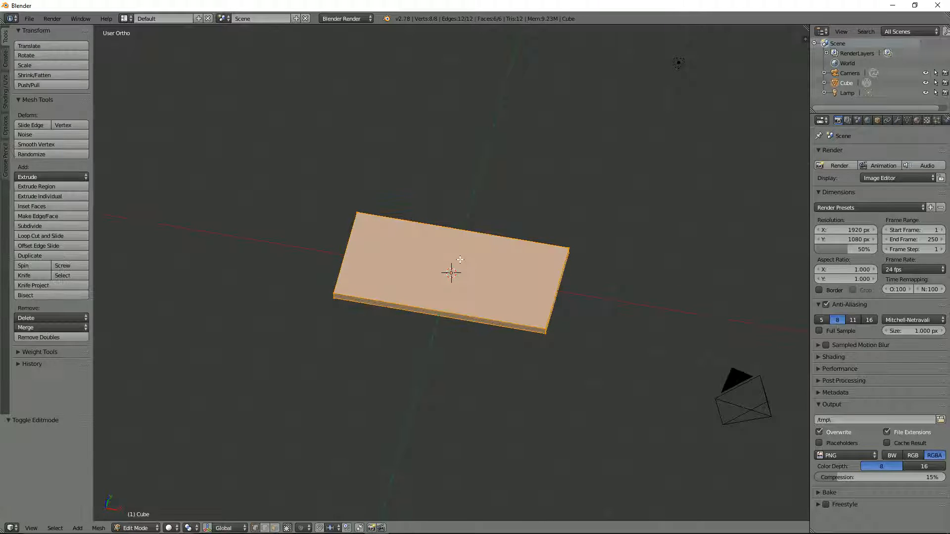
key(Tab)
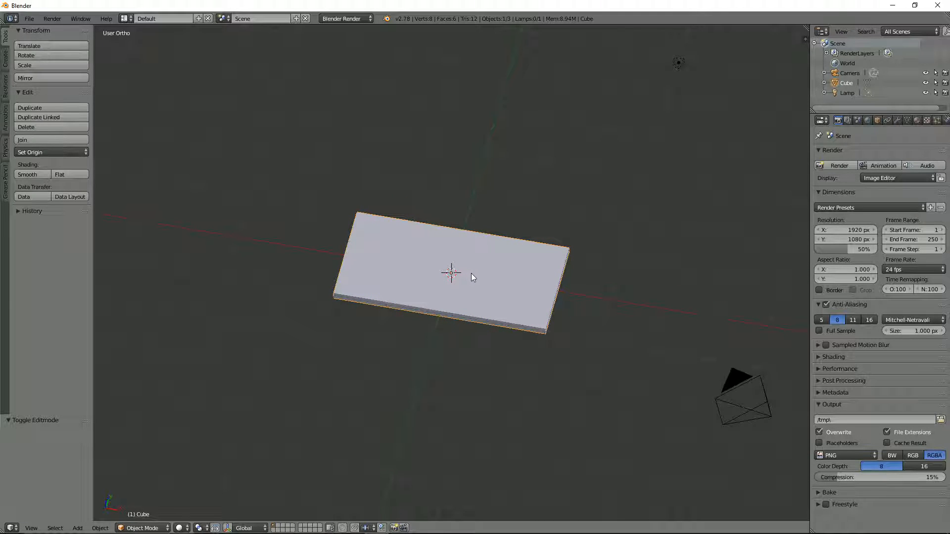
key(ctrl+a)
click(479, 305)
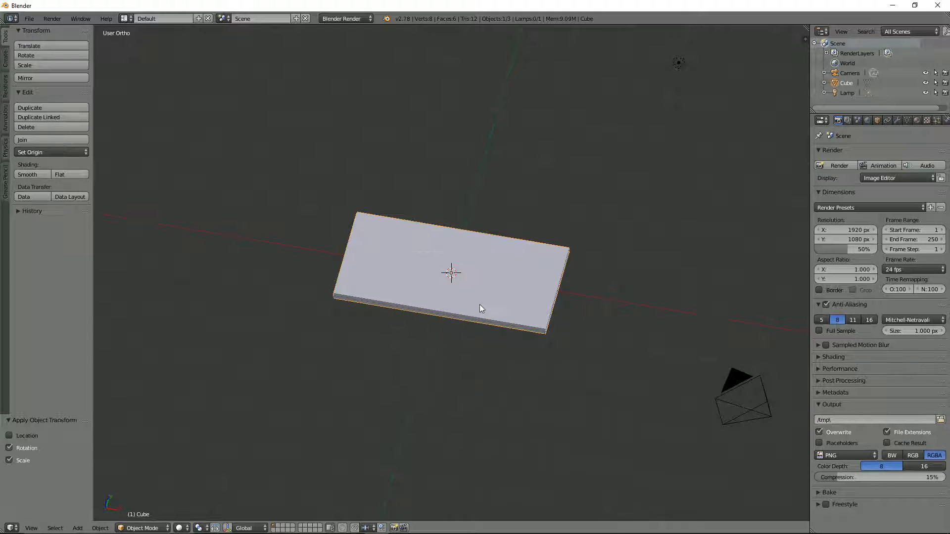
Add two centred loop cuts to the slab in Edit Mode, one across its width and one along its length.
key(Tab)
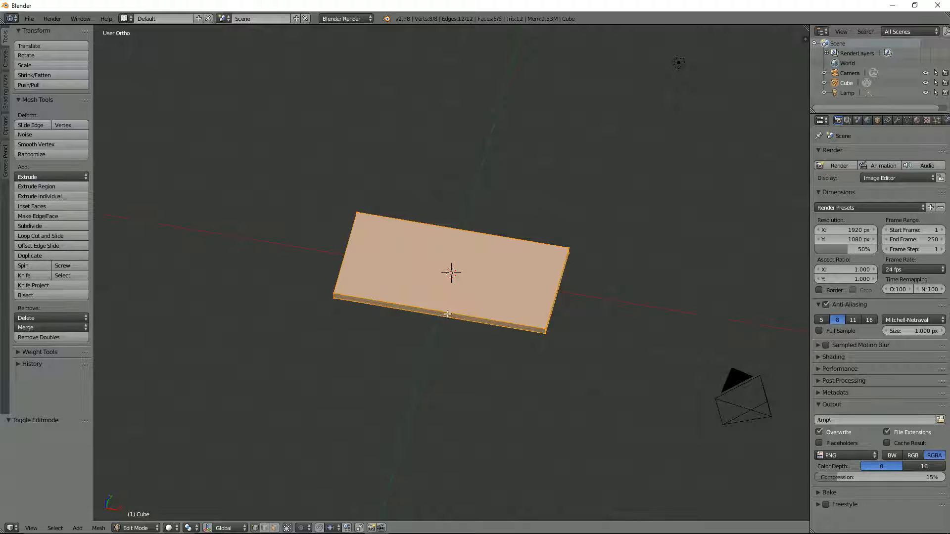
key(ctrl+r)
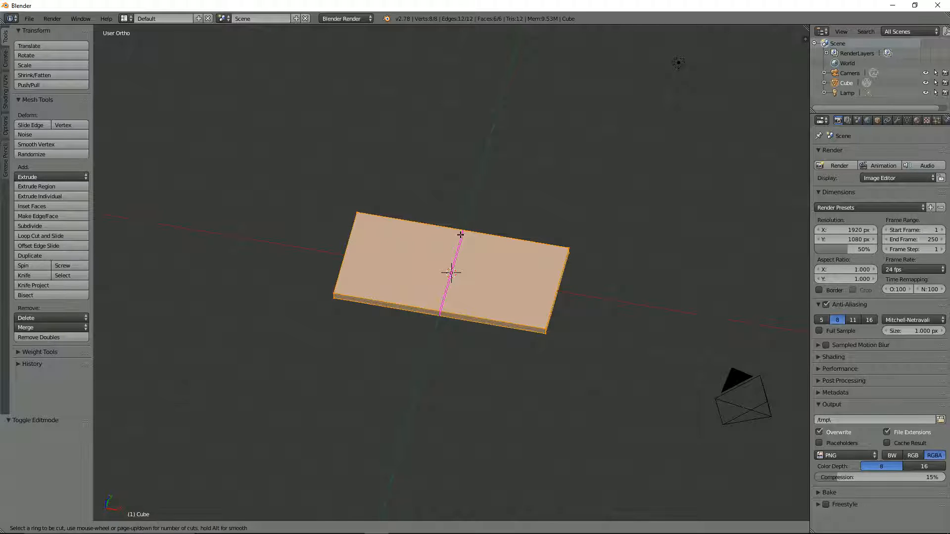
click(461, 235)
right_click(460, 234)
key(ctrl+r)
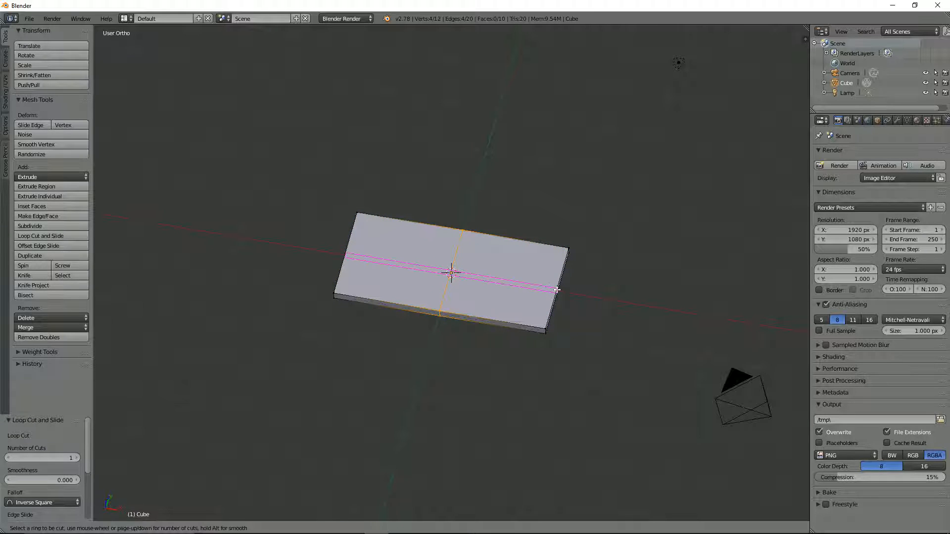
click(551, 285)
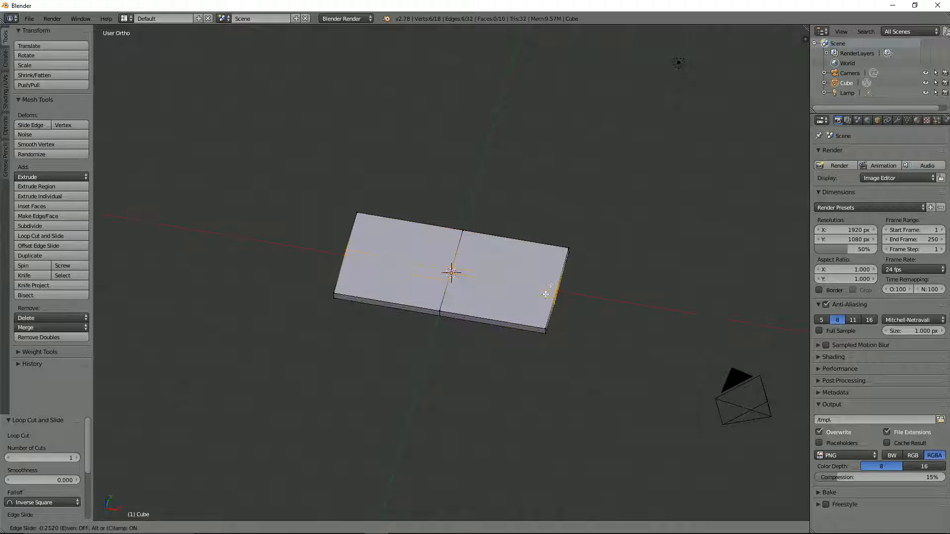
right_click(551, 281)
In wireframe display, delete the vertices of three quarters of the slab, keeping only the positive-X, negative-Y quarter.
middle_drag(563, 285, 550, 267)
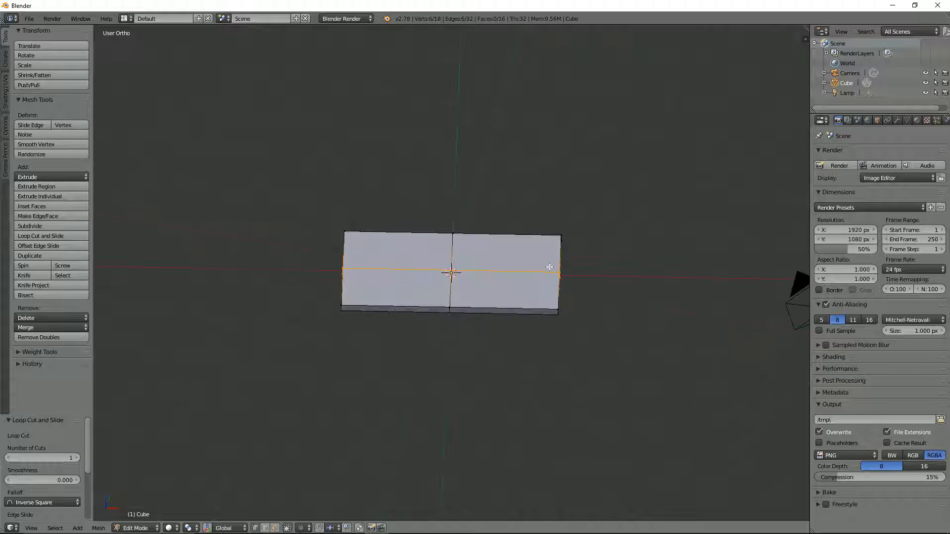
key(KP_1)
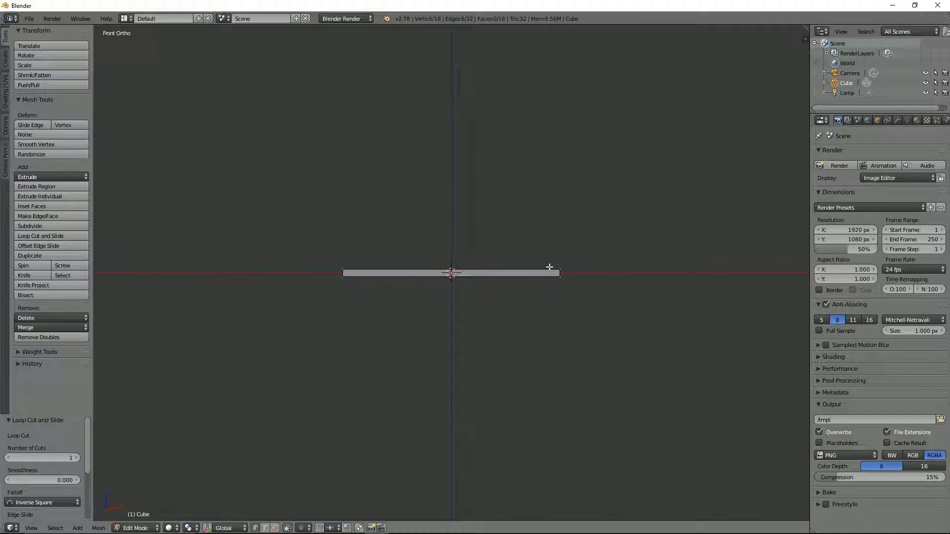
key(z)
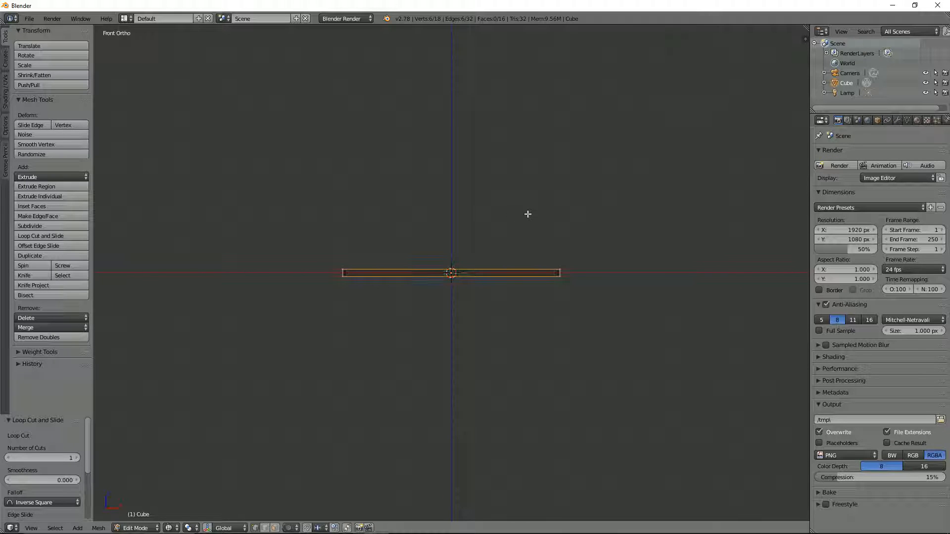
key(a)
middle_drag(528, 210, 513, 278)
key(c)
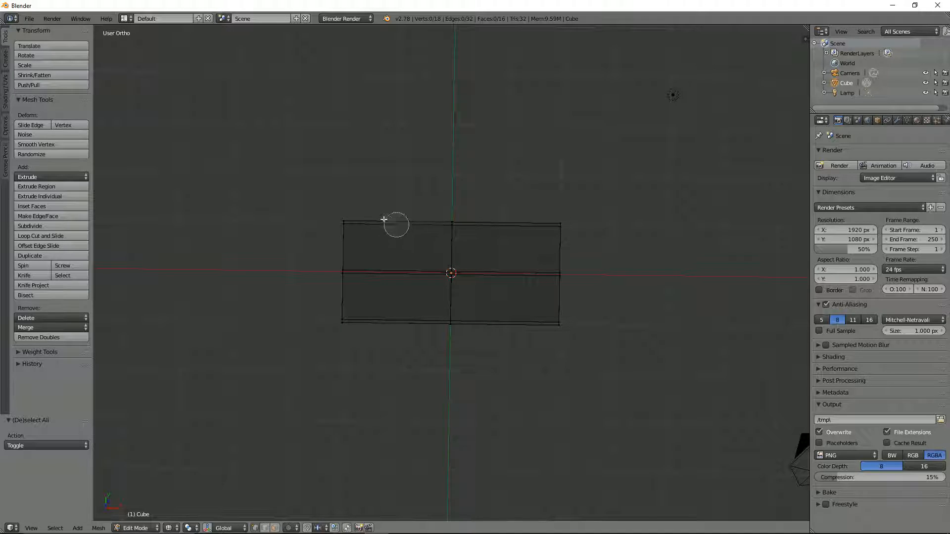
mouse_move(341, 216)
mouse_down()
mouse_move(345, 322)
mouse_move(568, 322)
mouse_up()
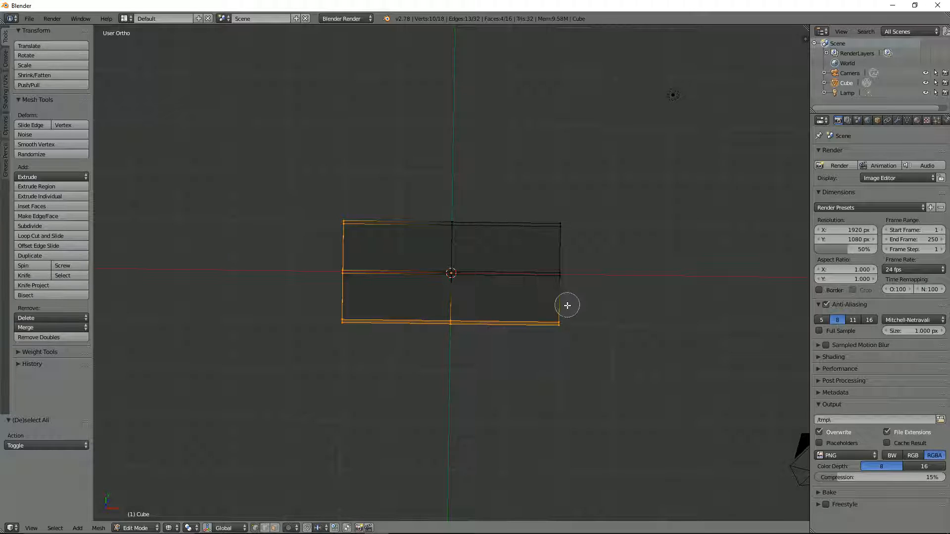
mouse_move(566, 303)
middle_down()
mouse_move(544, 335)
mouse_move(458, 325)
middle_up()
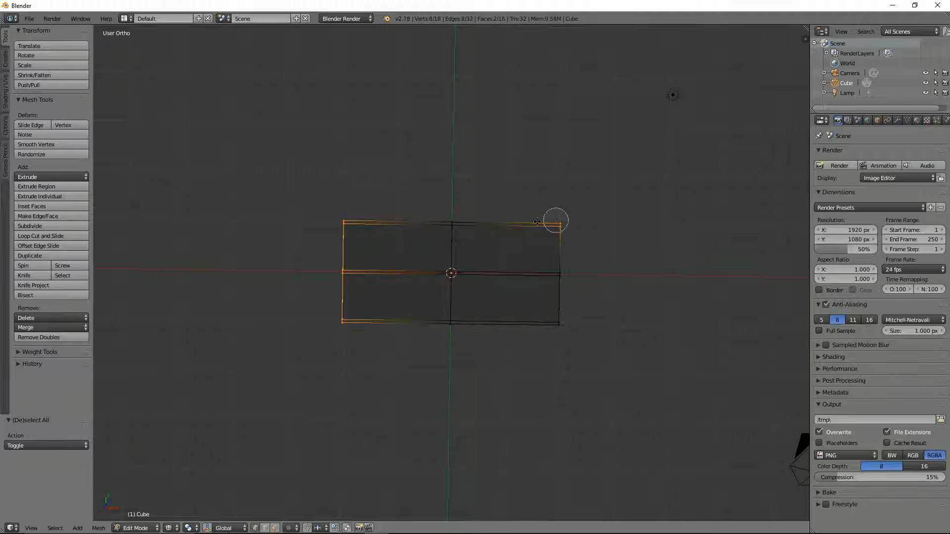
drag(555, 221, 436, 218)
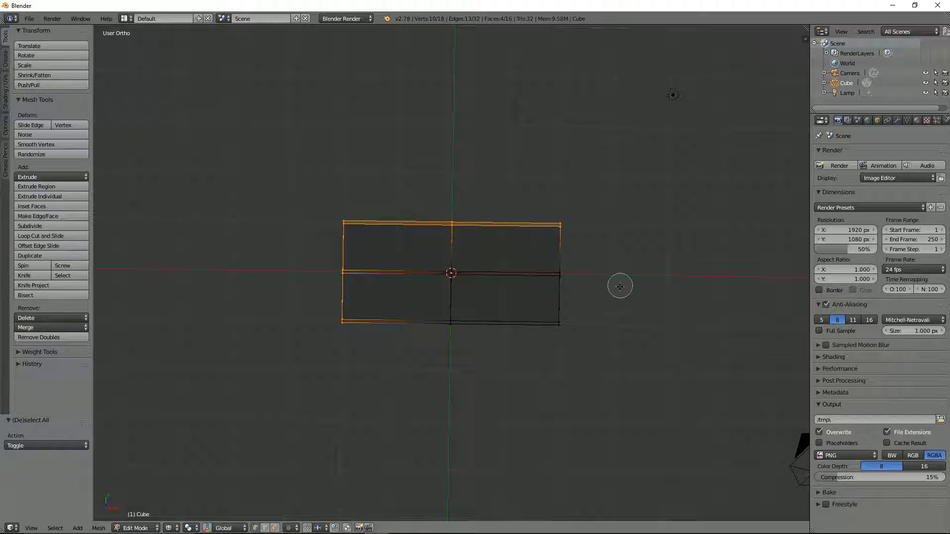
right_click(591, 297)
key(x)
click(592, 298)
Add a Mirror modifier to the quarter slab and enable its Y axis in addition to X.
mouse_move(570, 276)
middle_down()
mouse_move(486, 262)
mouse_move(513, 212)
mouse_move(594, 277)
mouse_move(540, 272)
mouse_move(573, 276)
middle_up()
click(897, 120)
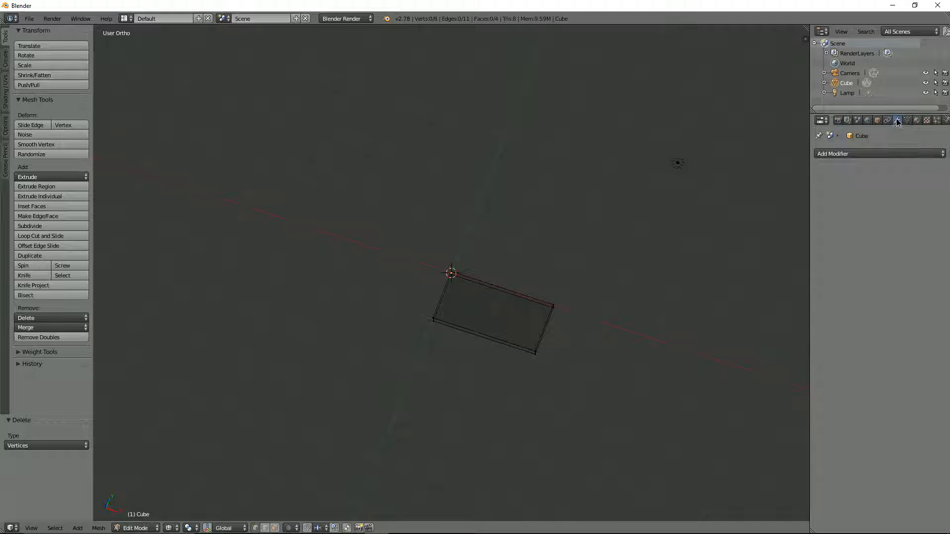
click(858, 154)
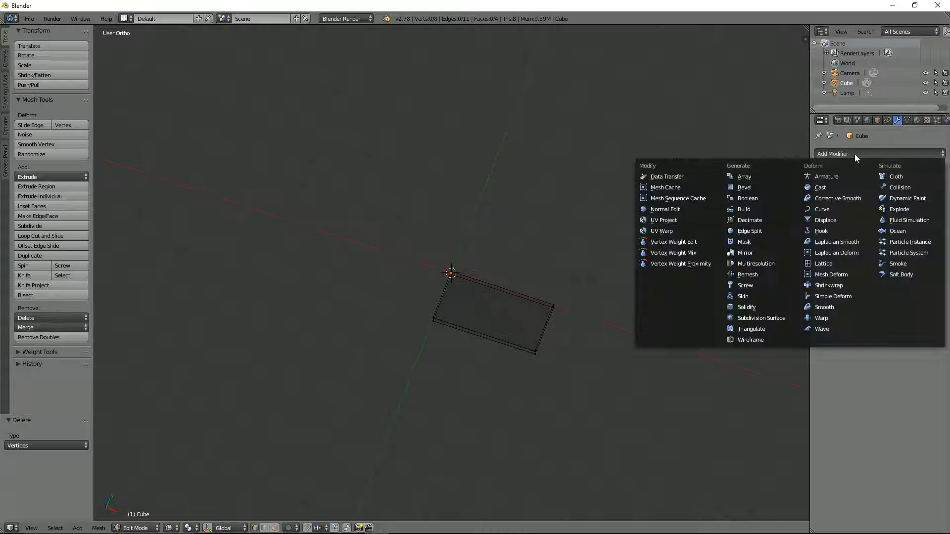
click(744, 252)
click(831, 225)
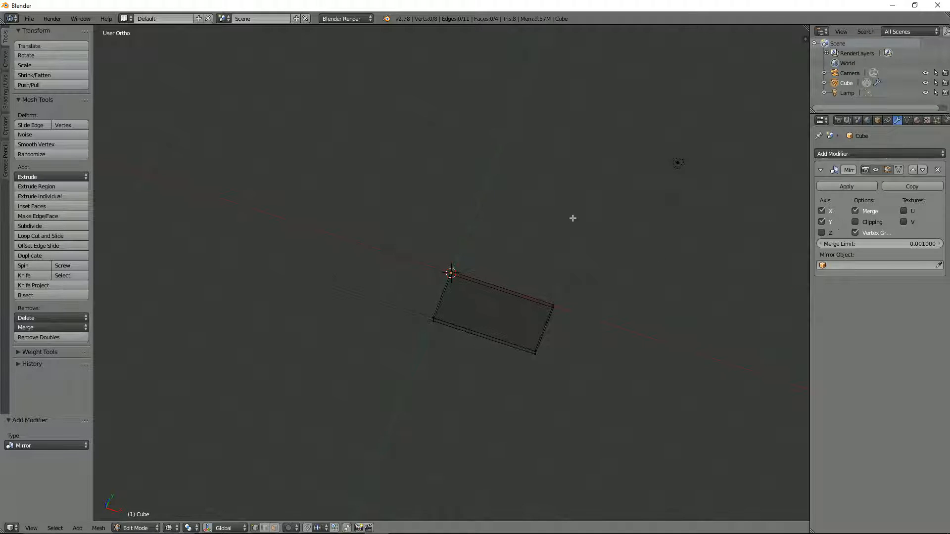
Return the viewport to solid shading and view the mirrored slab up close.
mouse_move(573, 217)
middle_down()
mouse_move(520, 227)
mouse_move(536, 231)
mouse_move(521, 257)
mouse_move(475, 217)
mouse_move(534, 296)
mouse_move(583, 201)
mouse_move(503, 191)
mouse_move(589, 197)
mouse_move(534, 225)
mouse_move(571, 251)
middle_up()
key(z)
scroll(572, 256, up, 3)
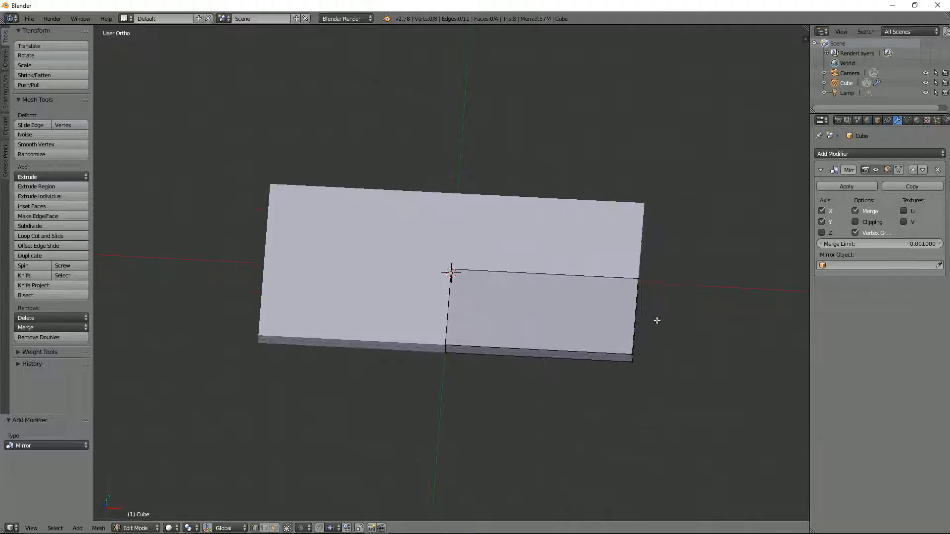
middle_drag(656, 321, 560, 368)
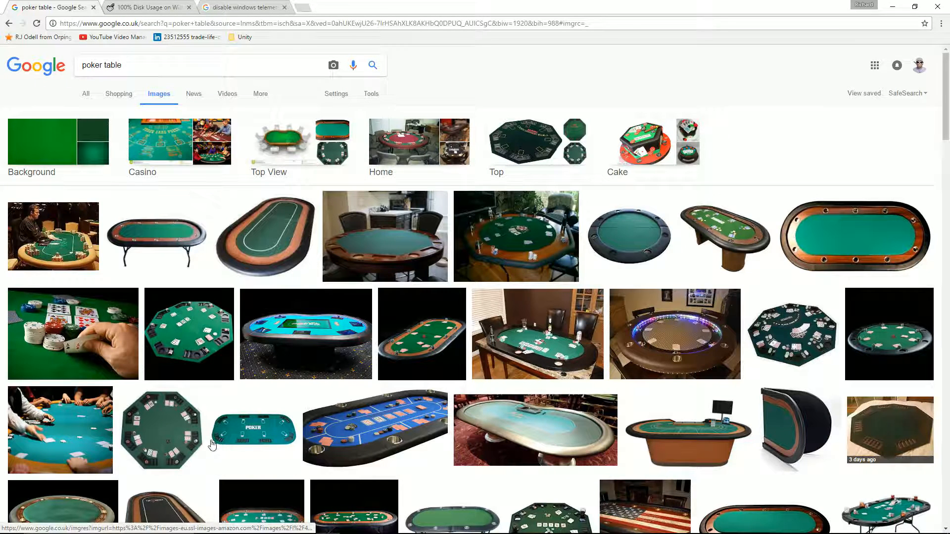
Open the teal folding POKER tabletop reference image, and bevel the quarter slab's outer vertical corner edge with an offset of 0.195.
click(231, 440)
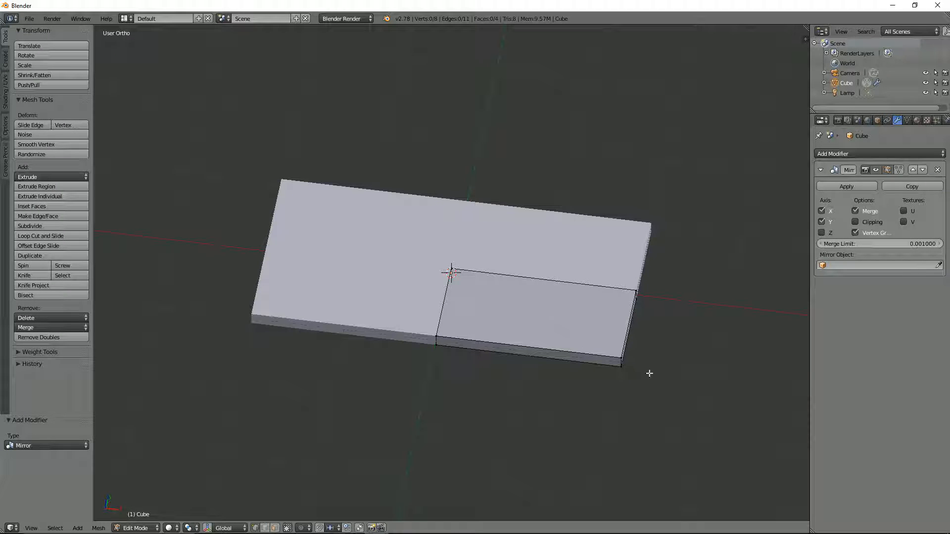
key(ctrl+Tab)
click(621, 353)
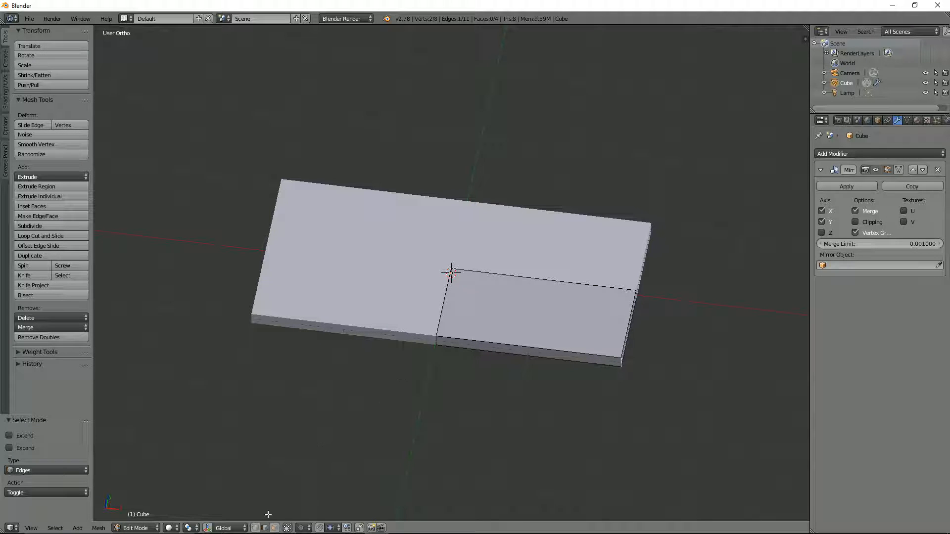
middle_drag(515, 362, 577, 324)
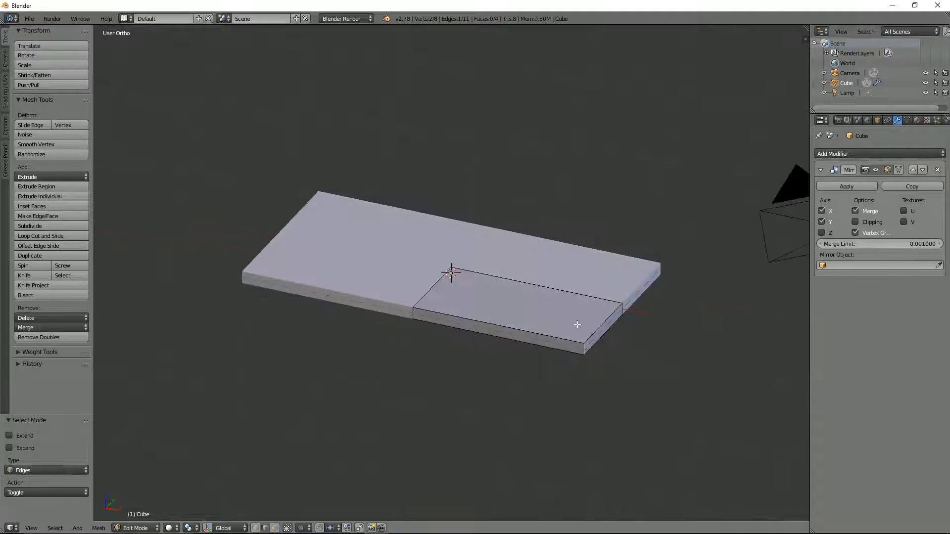
middle_drag(498, 302, 645, 339)
key(ctrl+b)
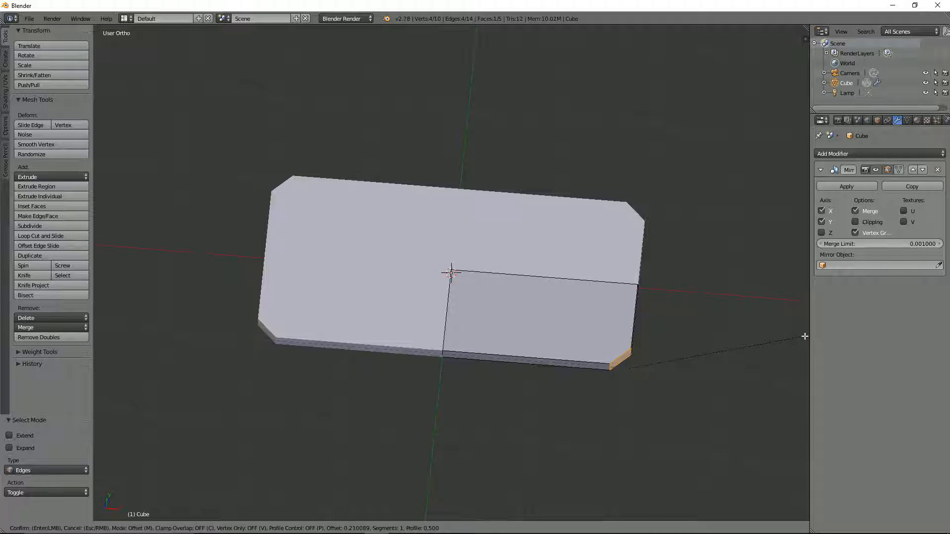
click(801, 335)
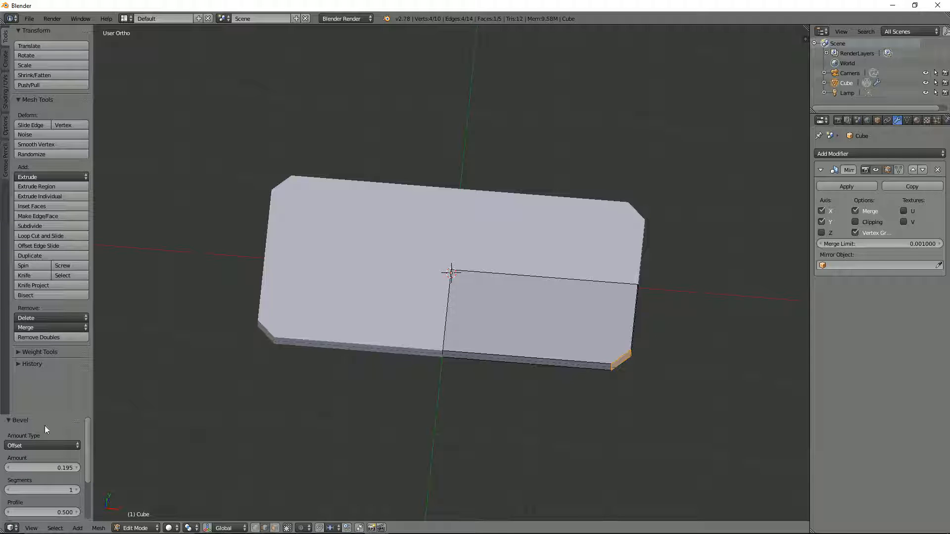
Set the corner bevel to 8 segments.
key(t)
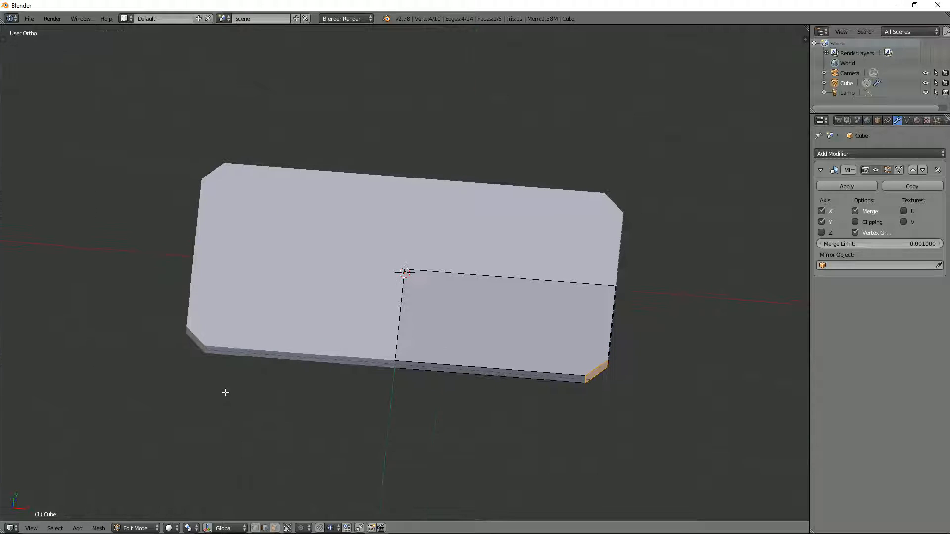
key(t)
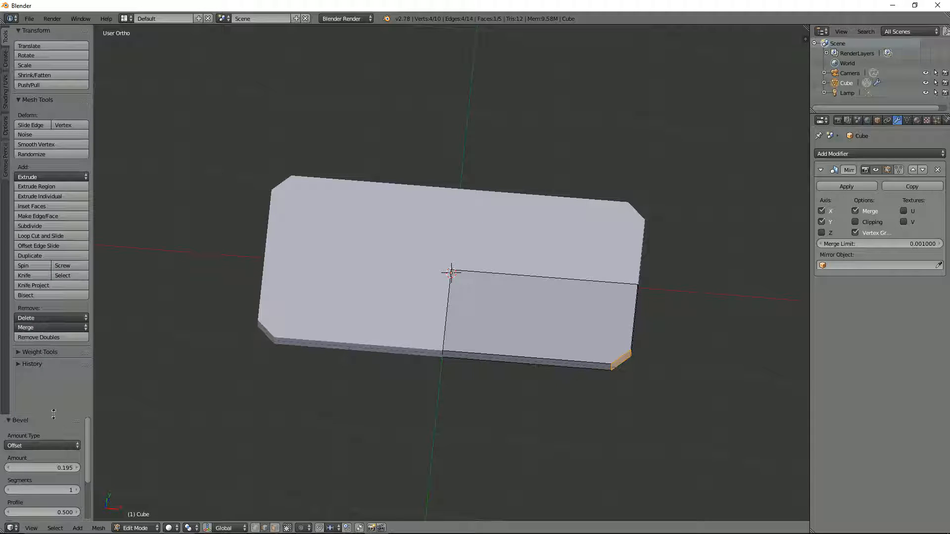
drag(54, 414, 53, 384)
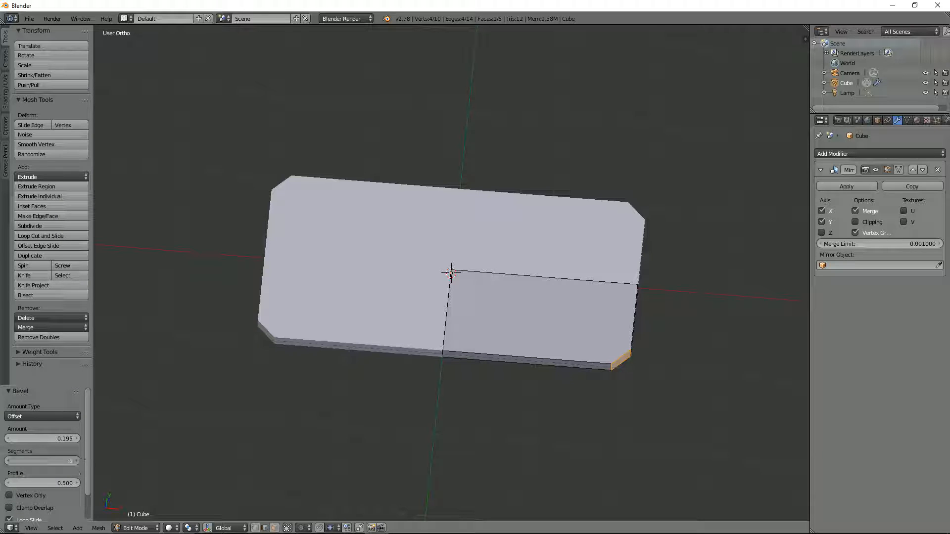
drag(79, 461, 78, 461)
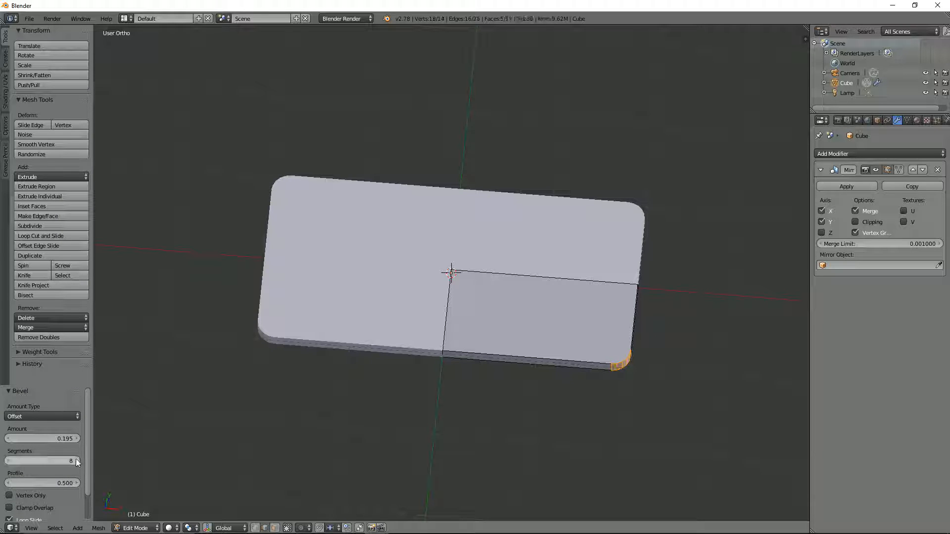
Inspect the rounded slab in Object and Edit Mode, and undo the corner bevel.
middle_drag(619, 415, 519, 365)
key(Tab)
middle_drag(394, 420, 570, 371)
key(Tab)
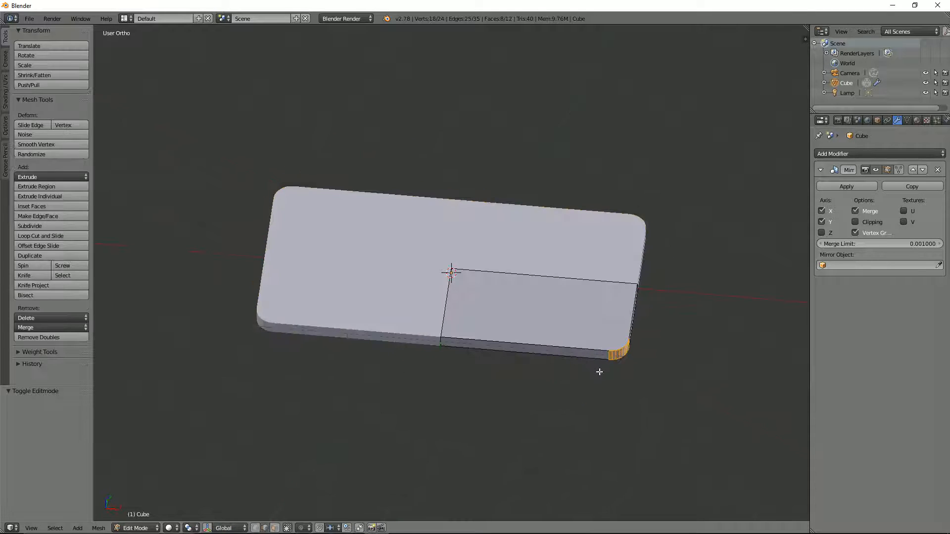
middle_drag(668, 375, 568, 385)
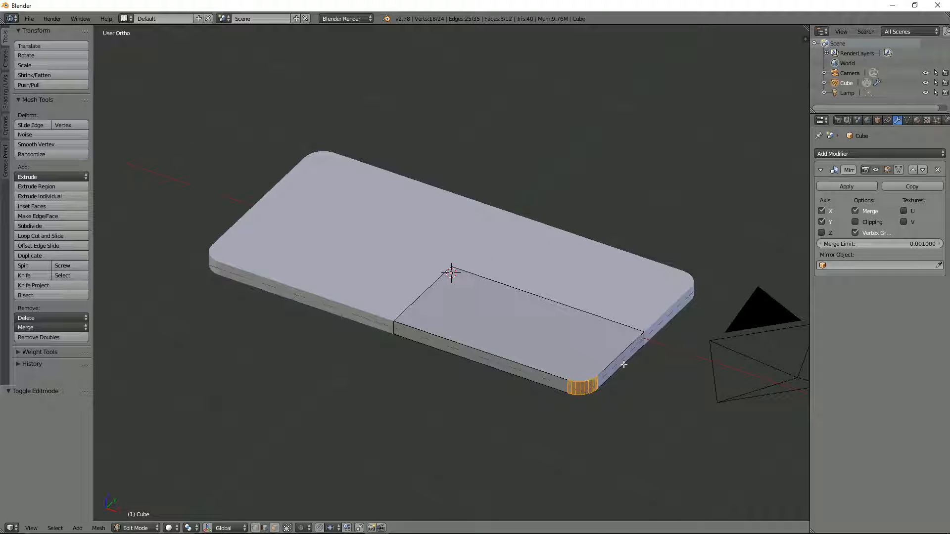
key(ctrl+z)
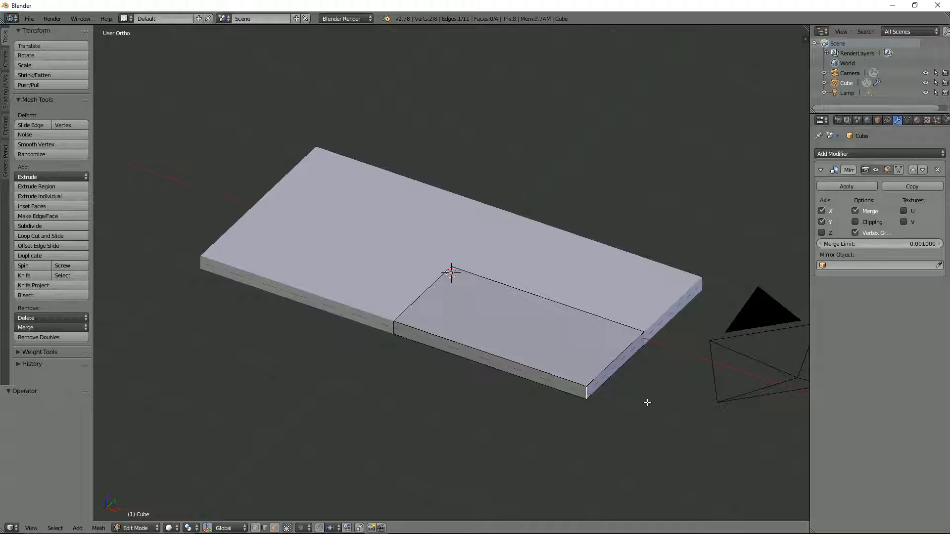
In top view, bevel the selected corner edge with 8 segments and an offset of about 0.24, and check the result.
key(ctrl+b)
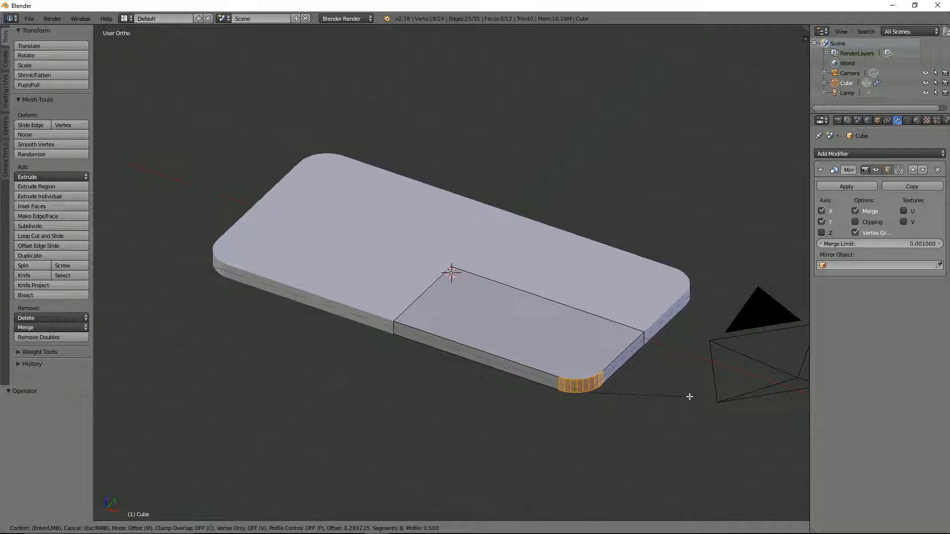
key(Escape)
key(KP_7)
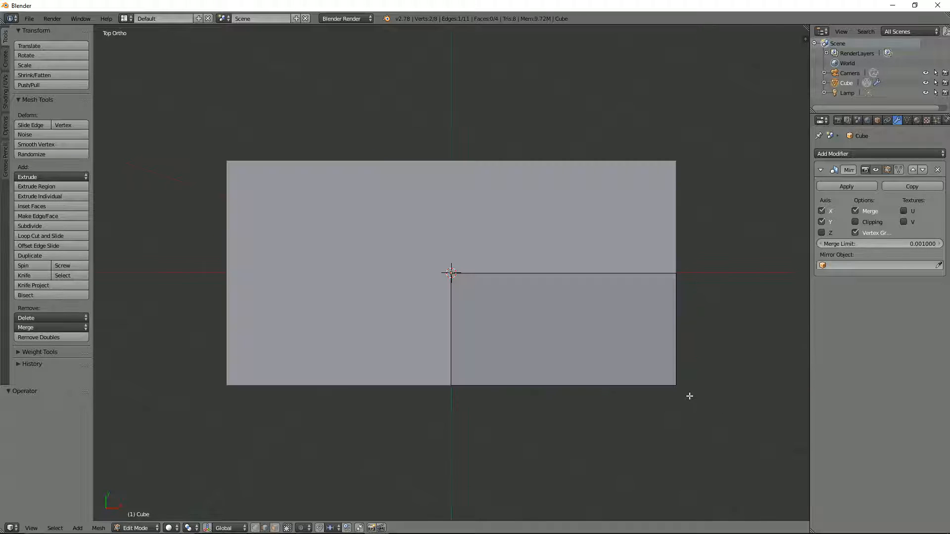
key(ctrl+b)
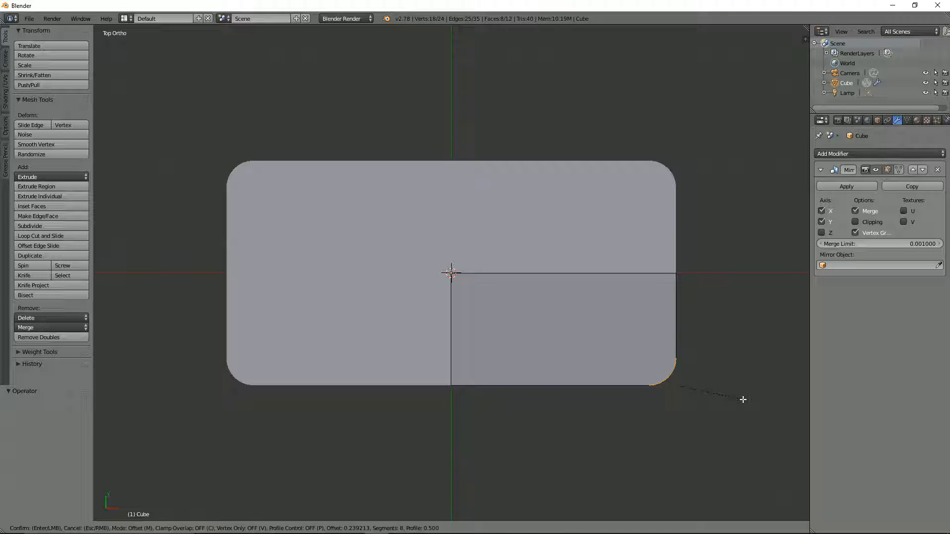
click(742, 399)
middle_drag(731, 389, 552, 356)
scroll(646, 396, up, 2)
key(Tab)
key(Tab)
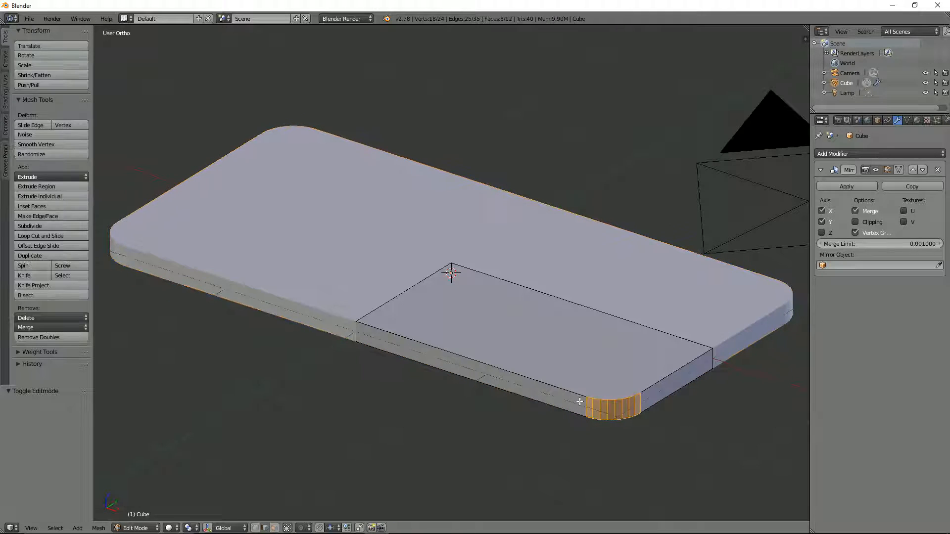
In face select mode, select the strip of side faces around the quarter slab's outer edge and shade it smooth.
key(ctrl+Tab)
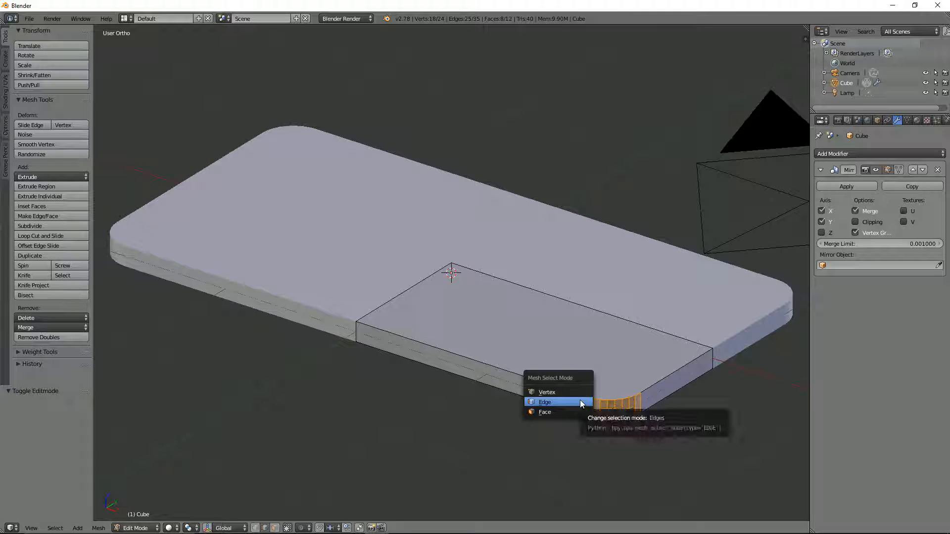
click(544, 412)
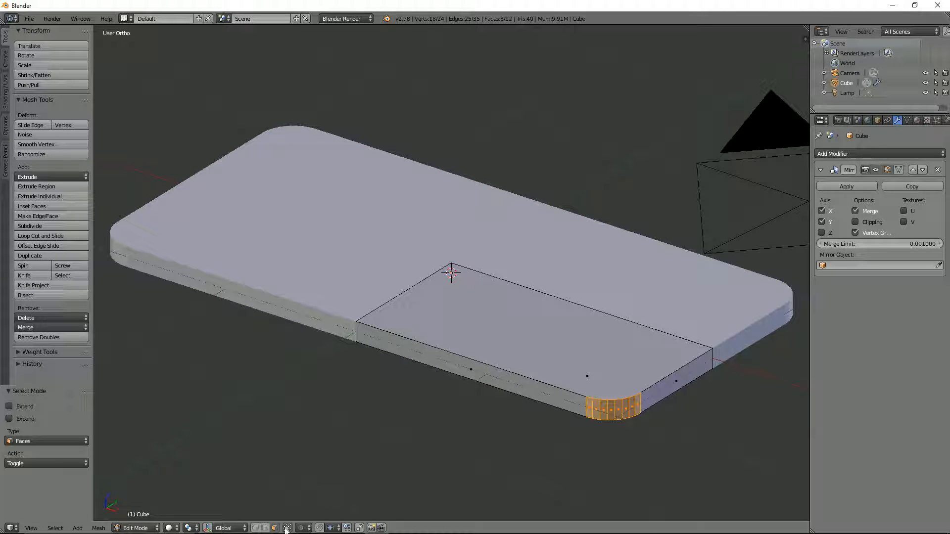
alt+shift+right_click(582, 408)
middle_drag(582, 408, 583, 417)
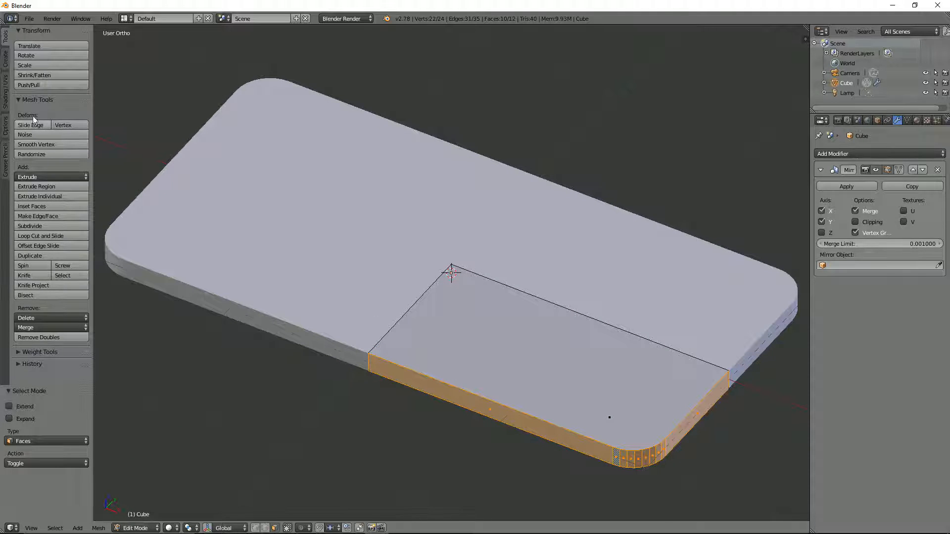
click(7, 101)
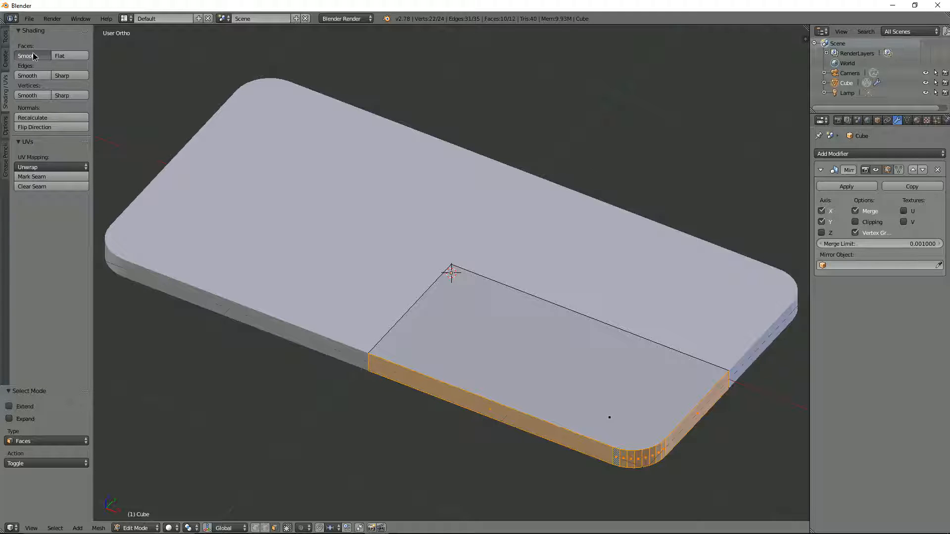
click(34, 56)
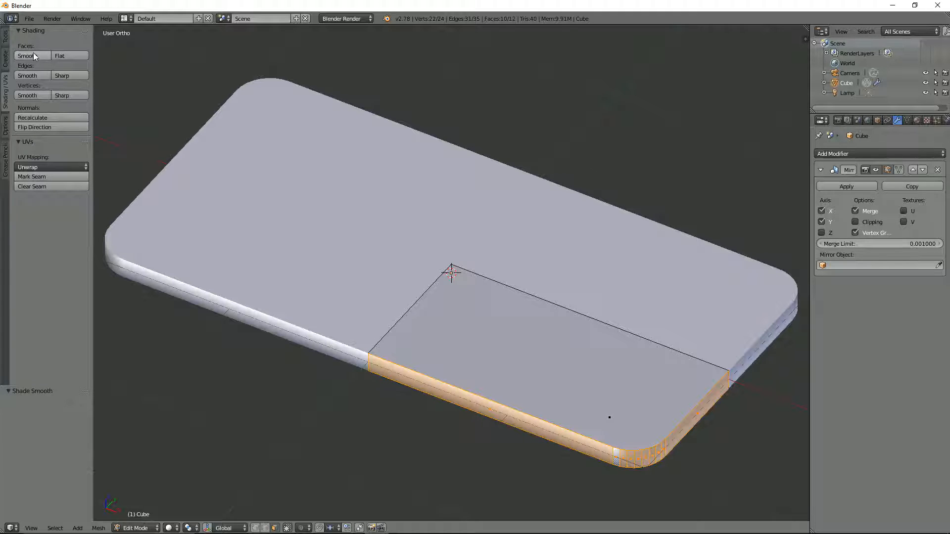
Enable Auto Smooth for the slab's mesh normals and inspect the shading in Object Mode.
click(907, 121)
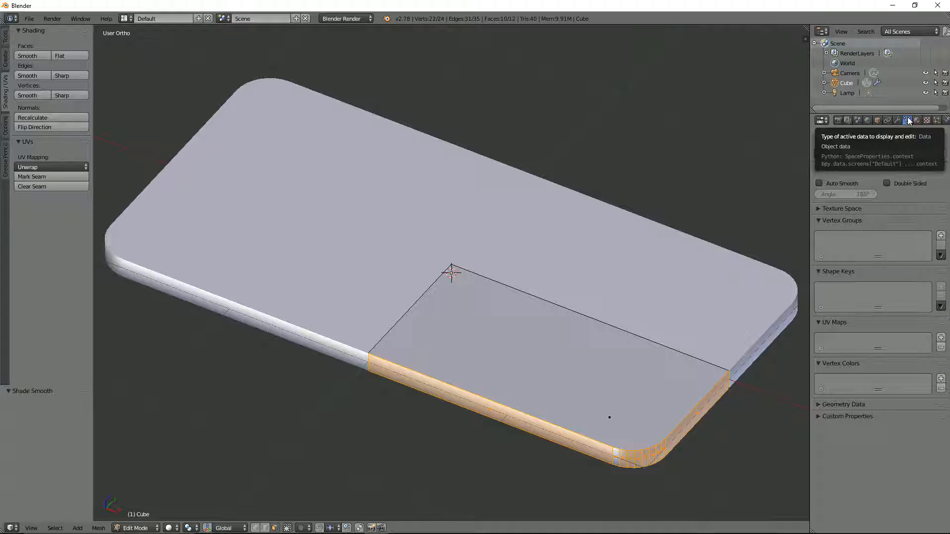
click(835, 183)
middle_drag(492, 294, 495, 273)
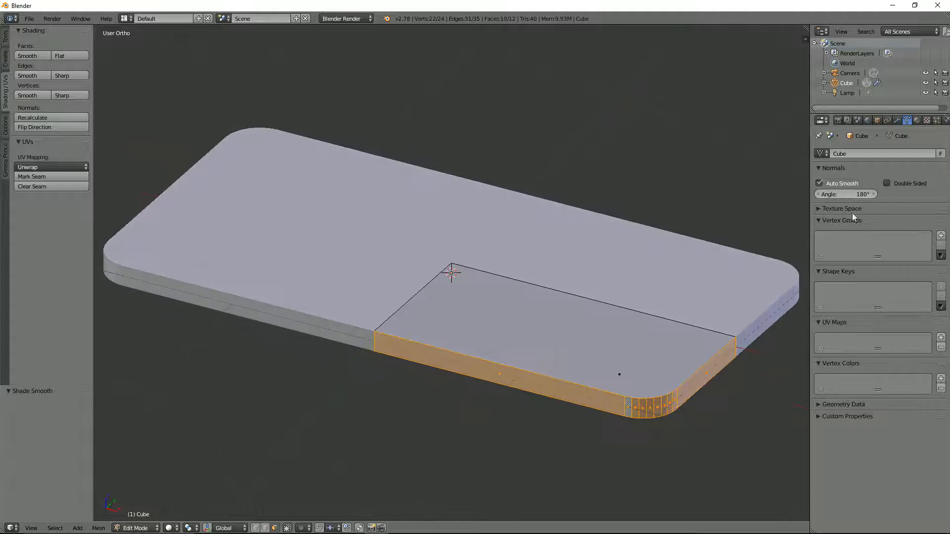
mouse_move(444, 352)
middle_down()
mouse_move(441, 341)
mouse_move(519, 390)
mouse_move(481, 413)
mouse_move(451, 358)
middle_up()
key(Tab)
middle_drag(474, 390, 488, 346)
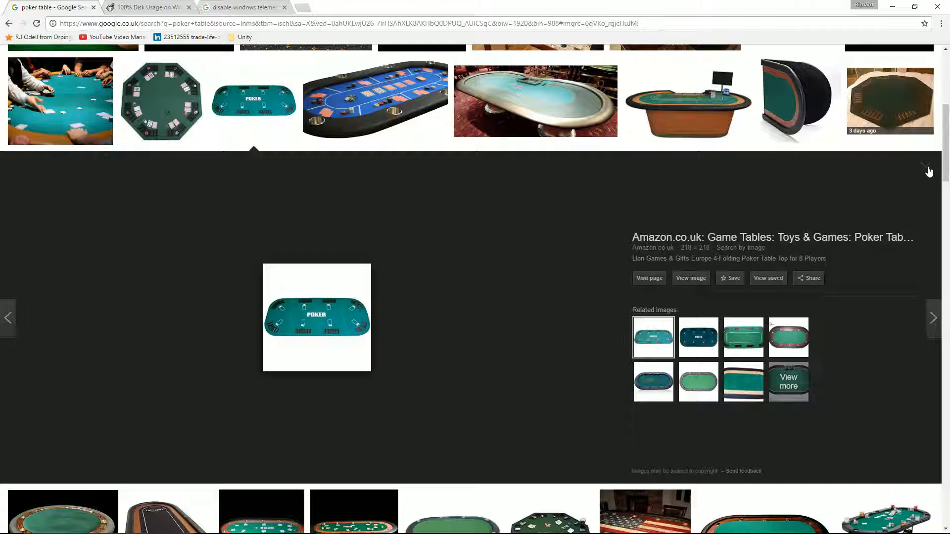
Examine the poker table image results in Chrome for the table's rim, rail, cup holders and overall shape.
click(929, 171)
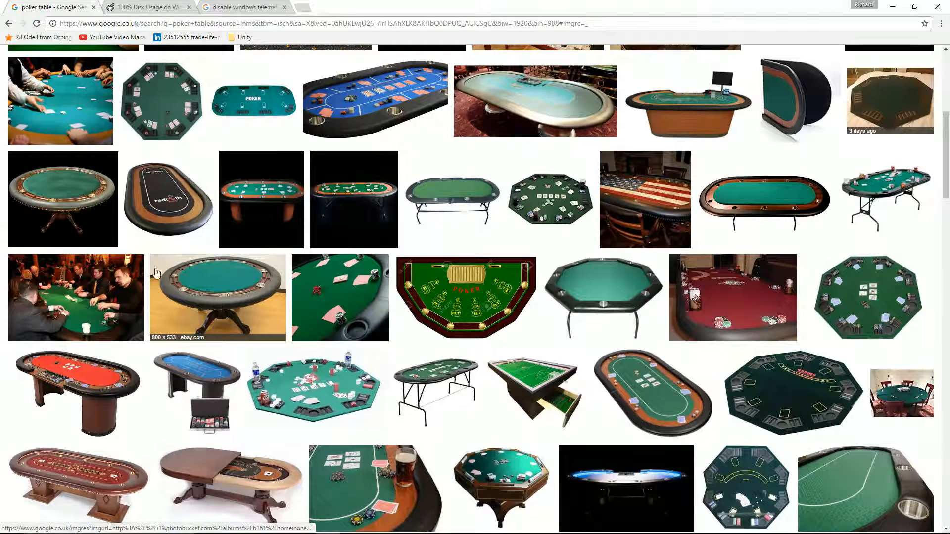
middle_click(52, 173)
click(75, 136)
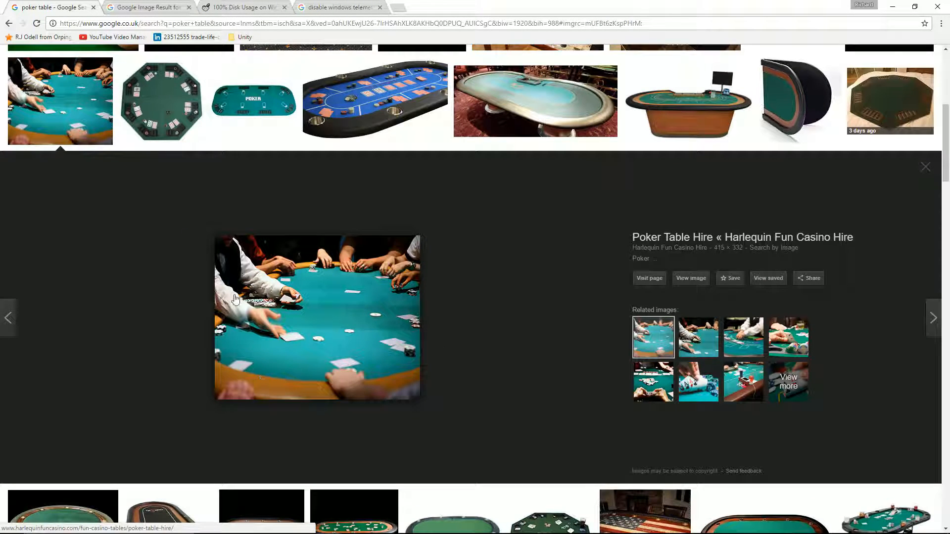
click(925, 168)
scroll(341, 246, up, 4)
scroll(341, 246, up, 3)
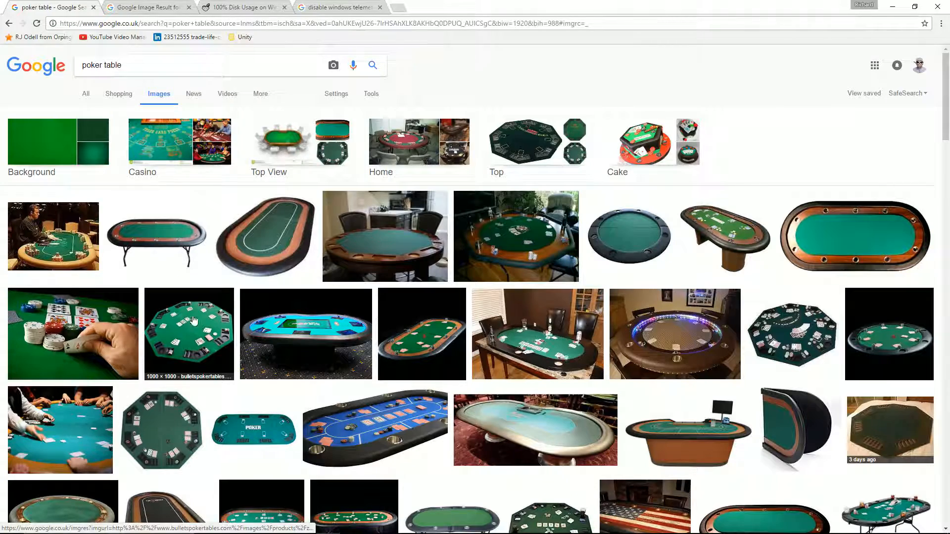
scroll(262, 324, down, 7)
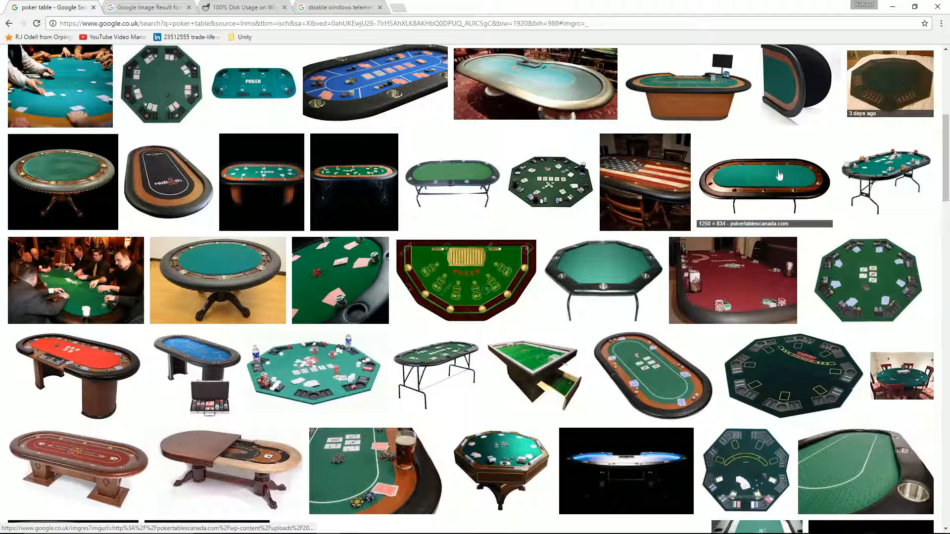
click(750, 197)
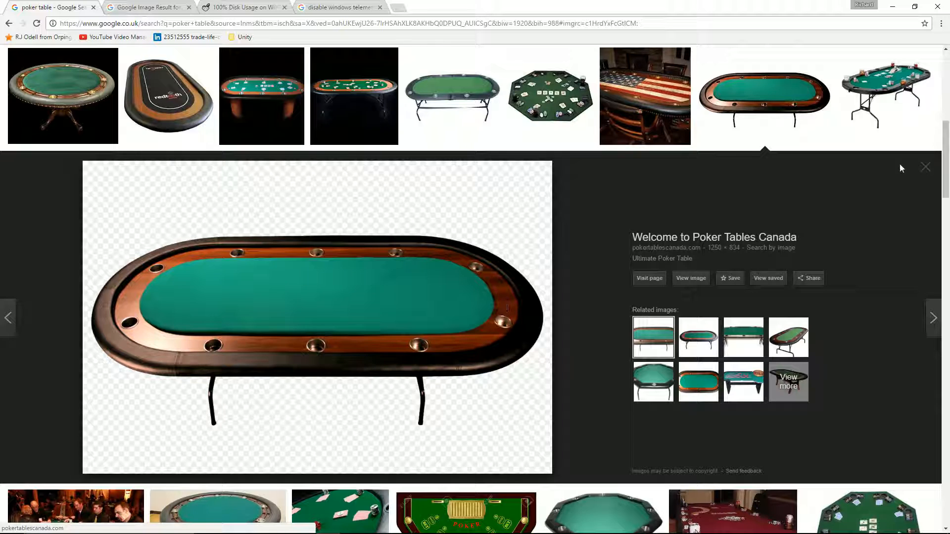
click(925, 167)
Switch back to Blender and select the quarter slab's top face in Edit Mode from the top view.
key(alt+Tab)
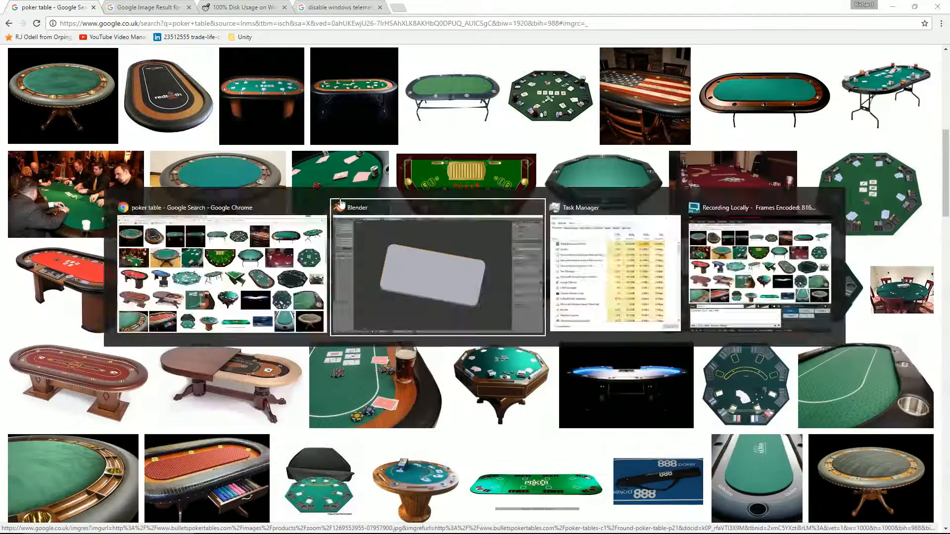
middle_drag(373, 268, 395, 272)
middle_drag(570, 270, 542, 254)
key(KP_7)
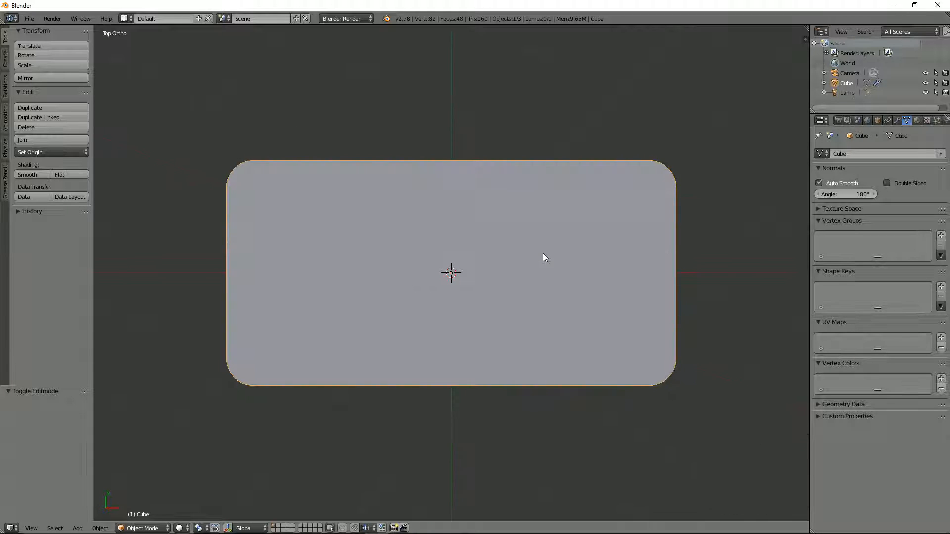
key(Tab)
right_click(607, 337)
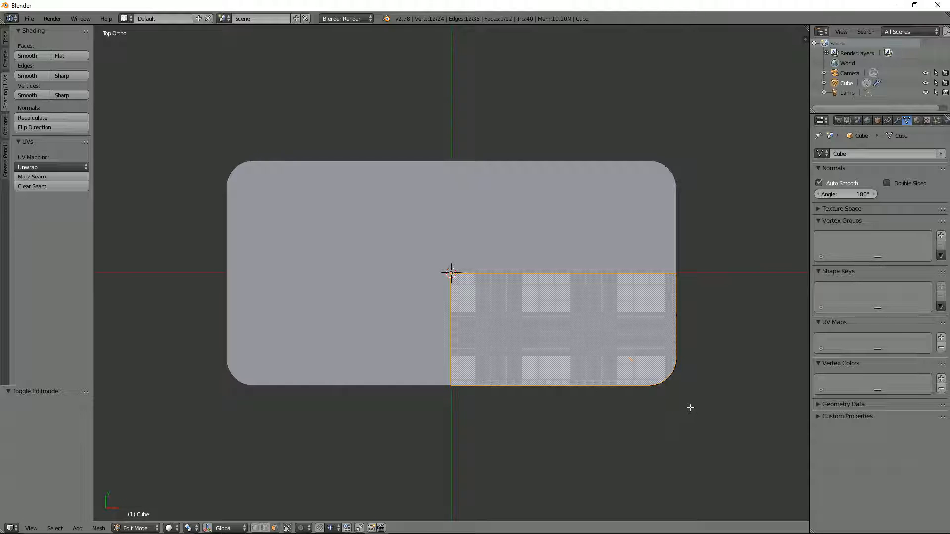
Apply the slab object's rotation and scale in Object Mode.
key(Tab)
key(ctrl+a)
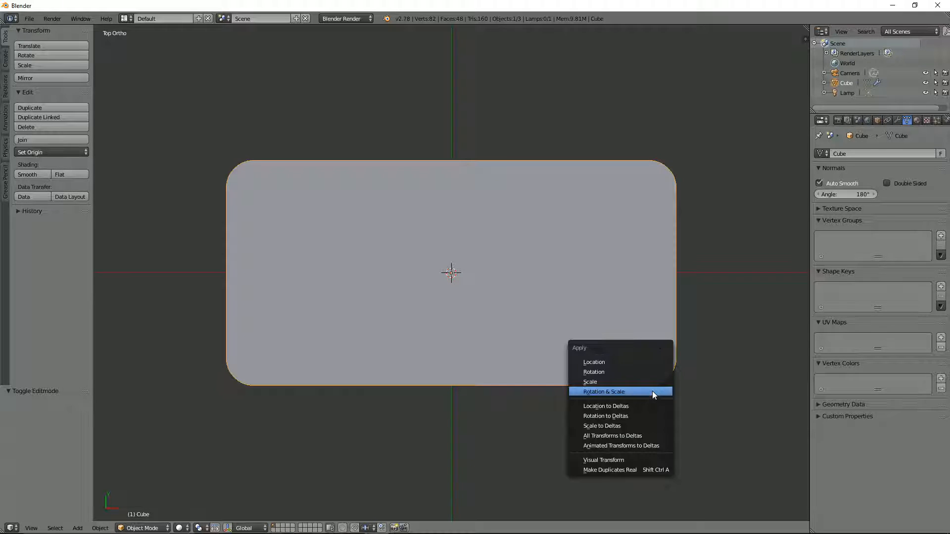
click(652, 390)
Inset the quarter slab's top face in Edit Mode by about 0.157.
key(Tab)
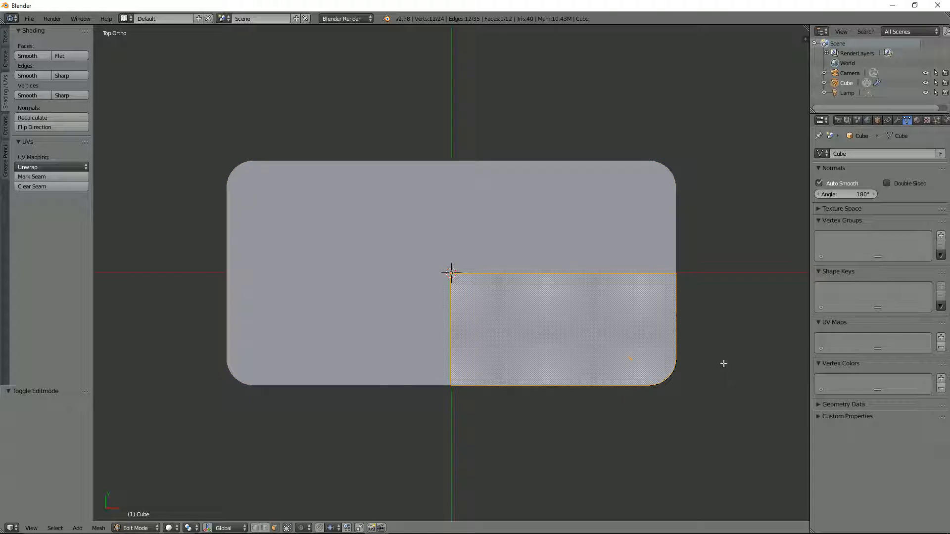
key(i)
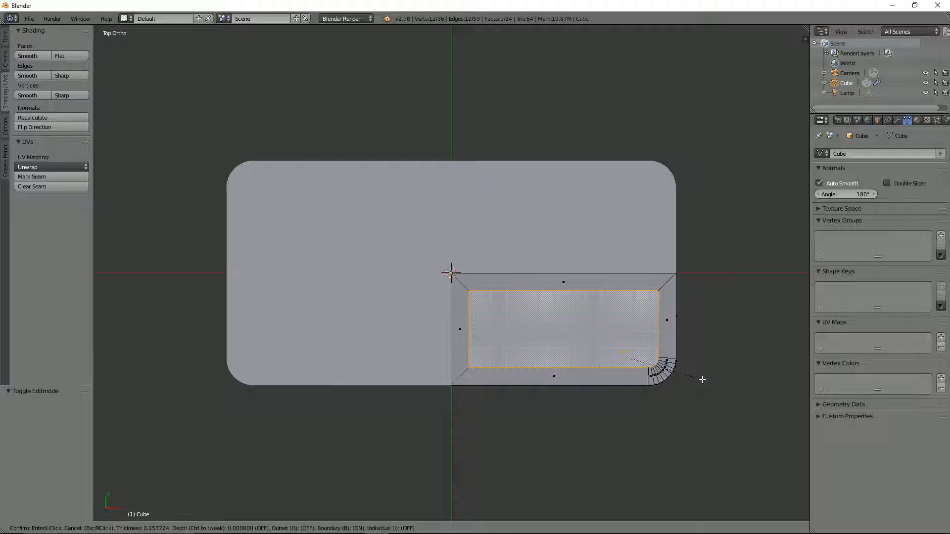
click(703, 379)
scroll(703, 366, up, 3)
scroll(702, 359, down, 3)
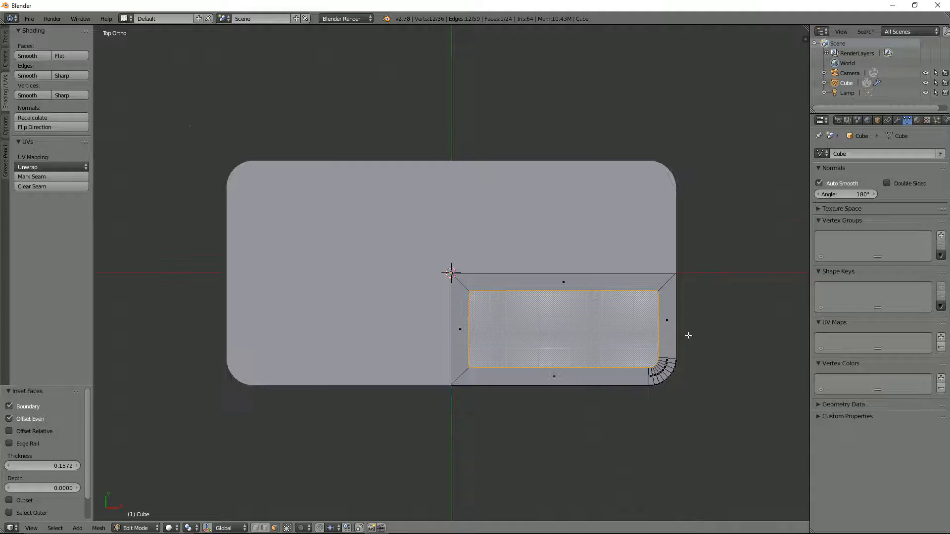
Delete the two inset border faces that lie along the X and Y mirror lines.
shift+middle_drag(688, 335, 616, 215)
scroll(607, 235, up, 3)
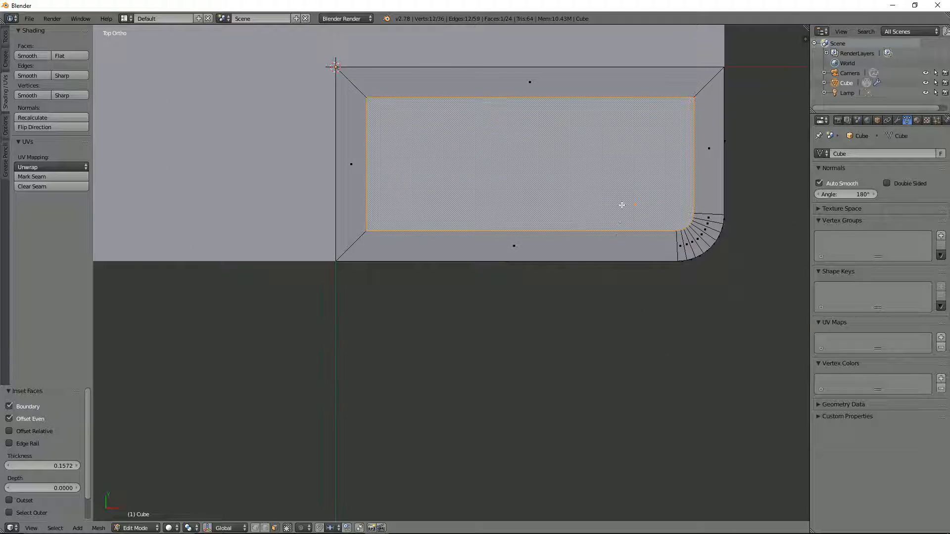
scroll(372, 157, down, 1)
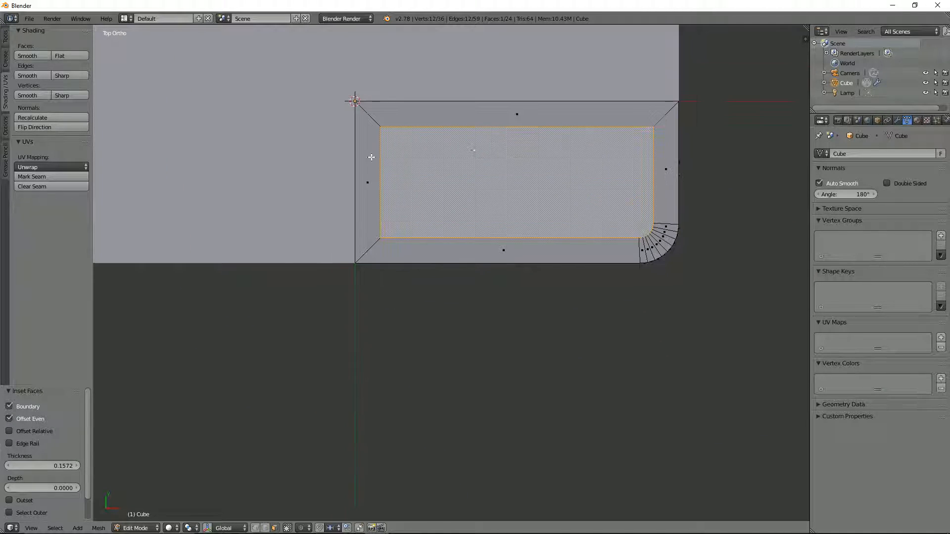
right_click(373, 172)
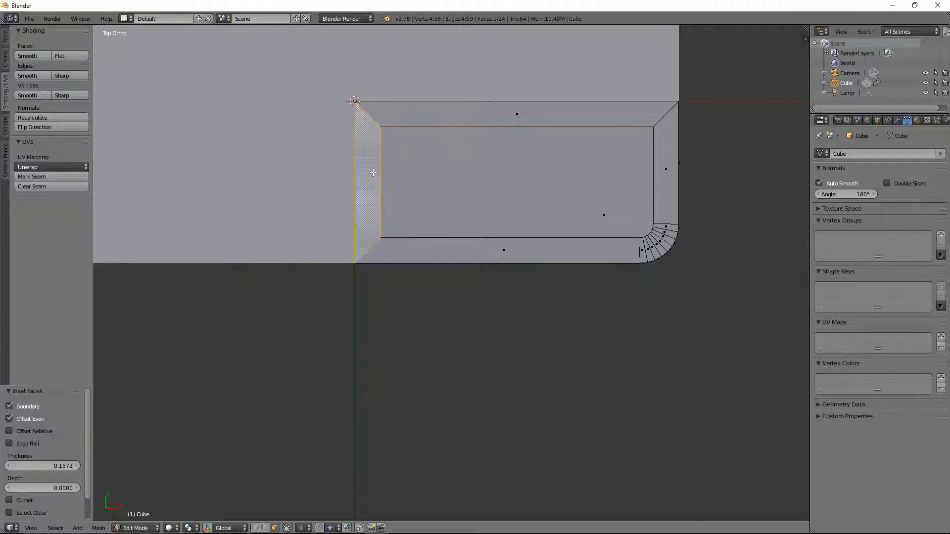
shift+right_click(469, 114)
key(x)
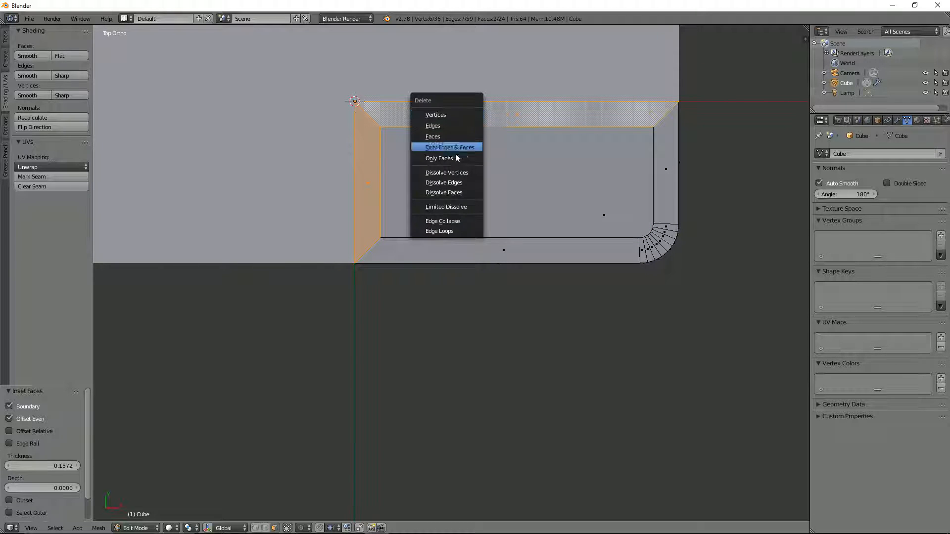
click(446, 136)
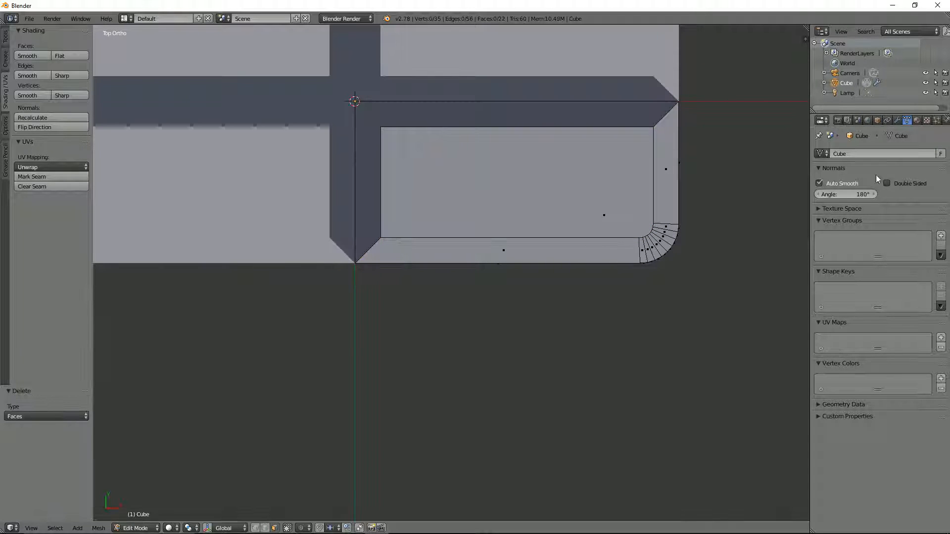
In edge select mode, move the inner face's edge beside the X axis, with its outer connecting edge, along Y onto the mirror line.
click(897, 120)
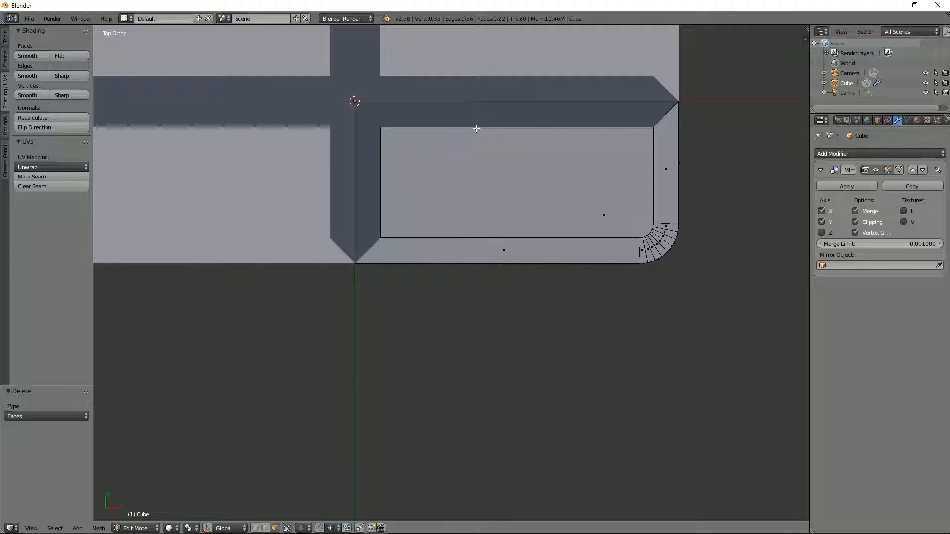
key(ctrl+Tab)
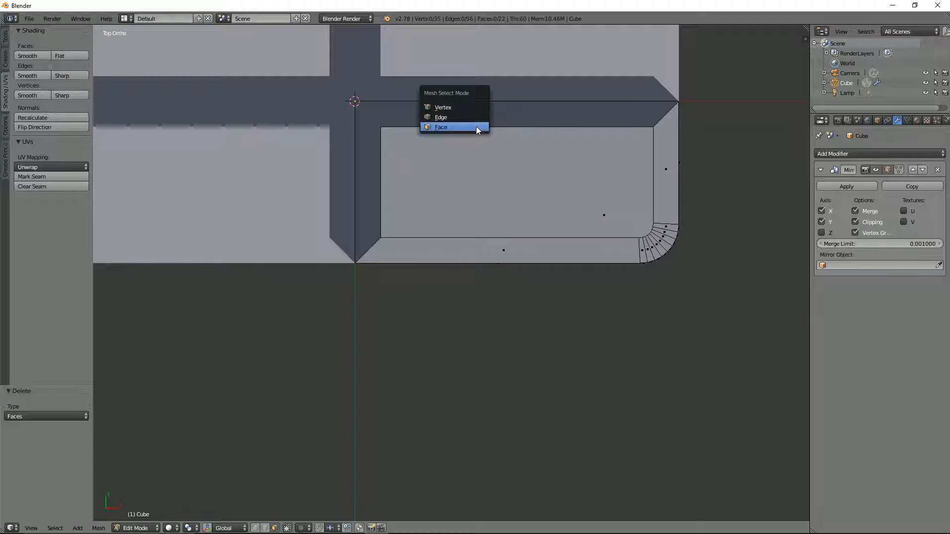
click(476, 126)
right_click(596, 127)
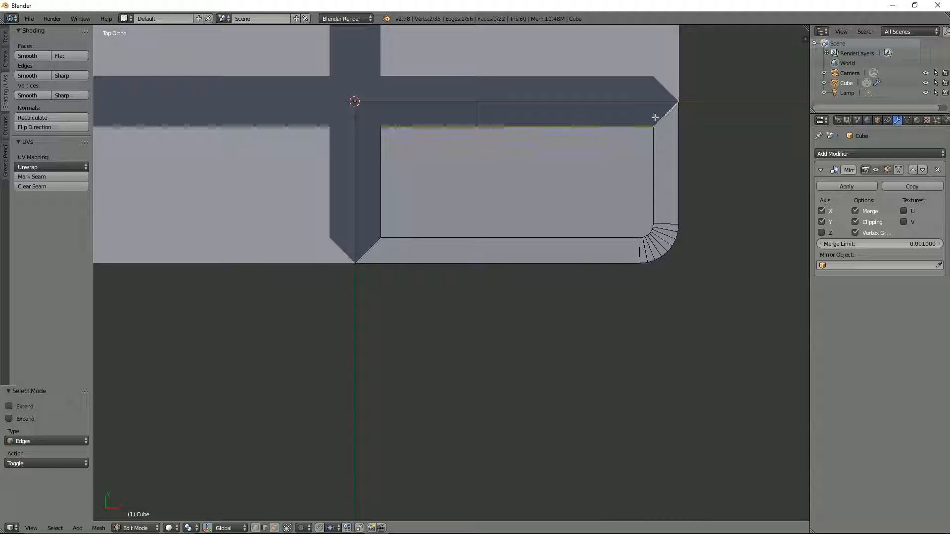
shift+right_click(497, 141)
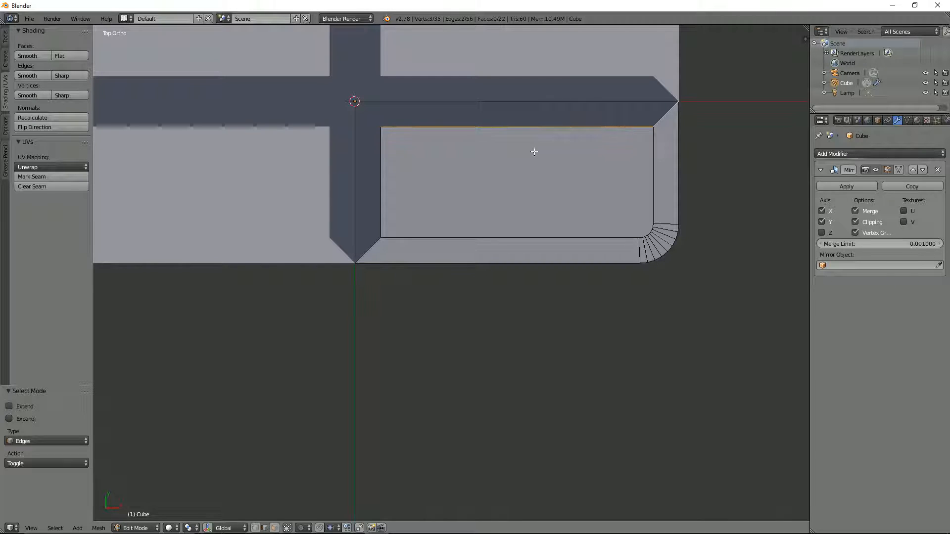
key(g)
key(y)
click(528, 94)
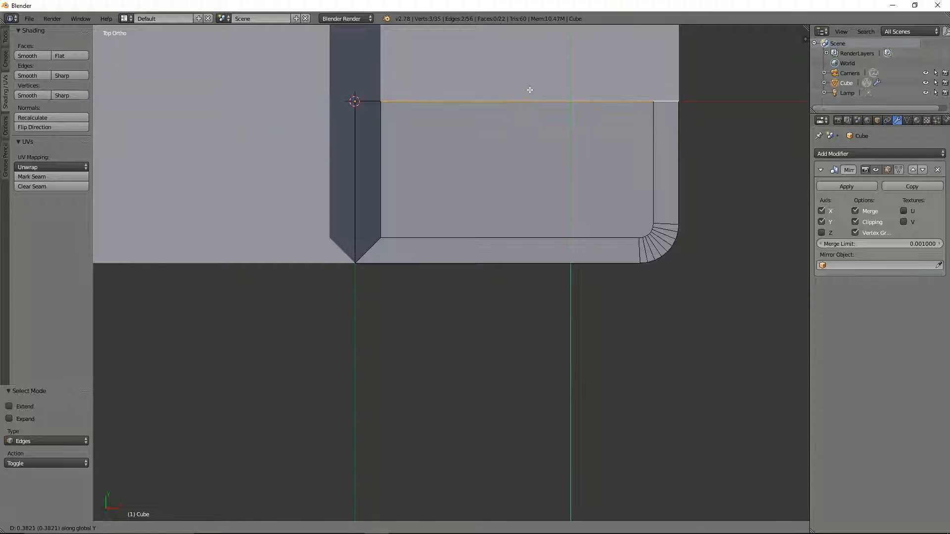
Move the inner face's edge beside the Y axis, with its connecting edge, along X onto the mirror line.
right_click(389, 168)
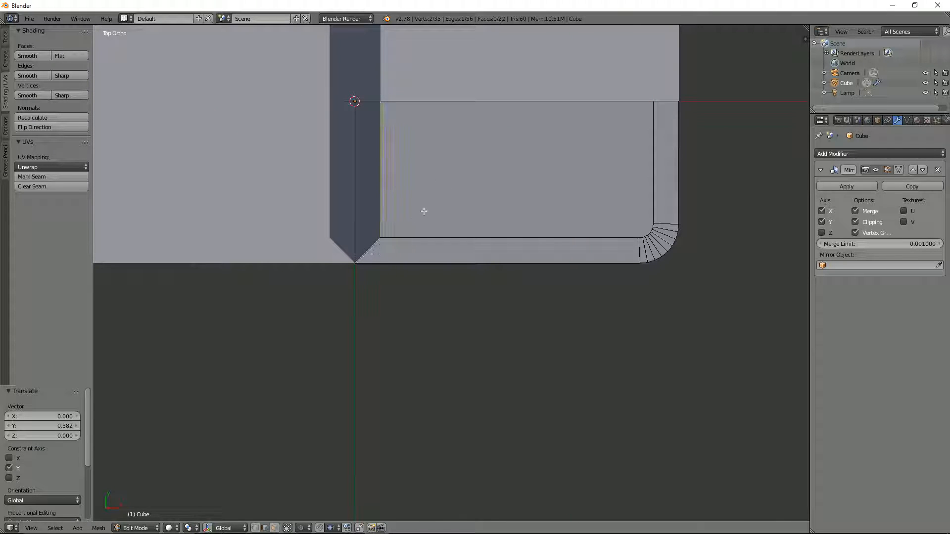
key(g)
key(x)
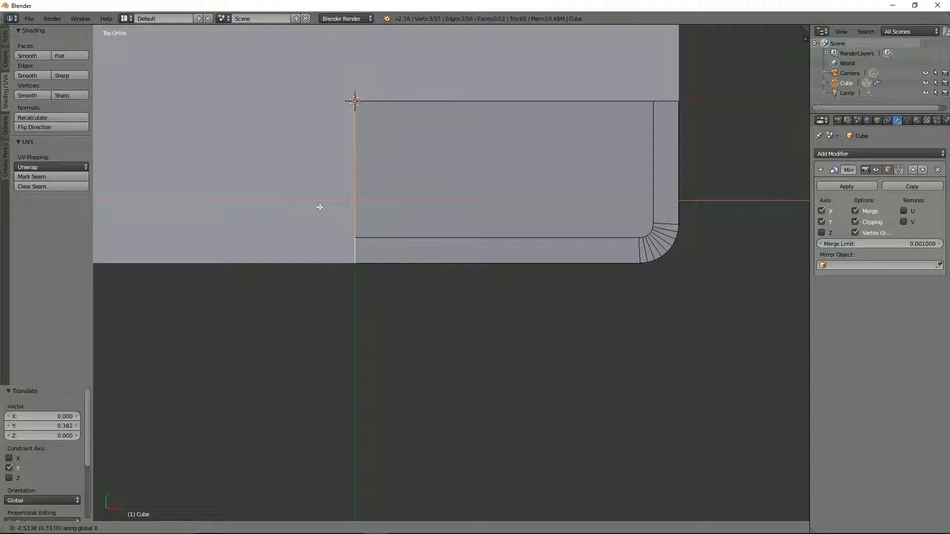
click(296, 205)
Widen the rim by moving the inner rounded edge loop about -0.128 along X and 0.110 along Y.
middle_drag(295, 206, 573, 255)
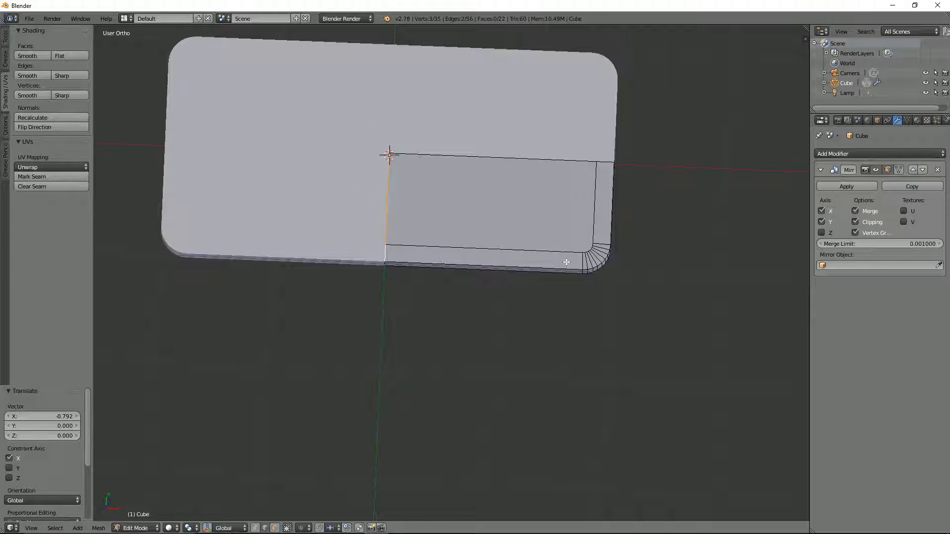
key(KP_7)
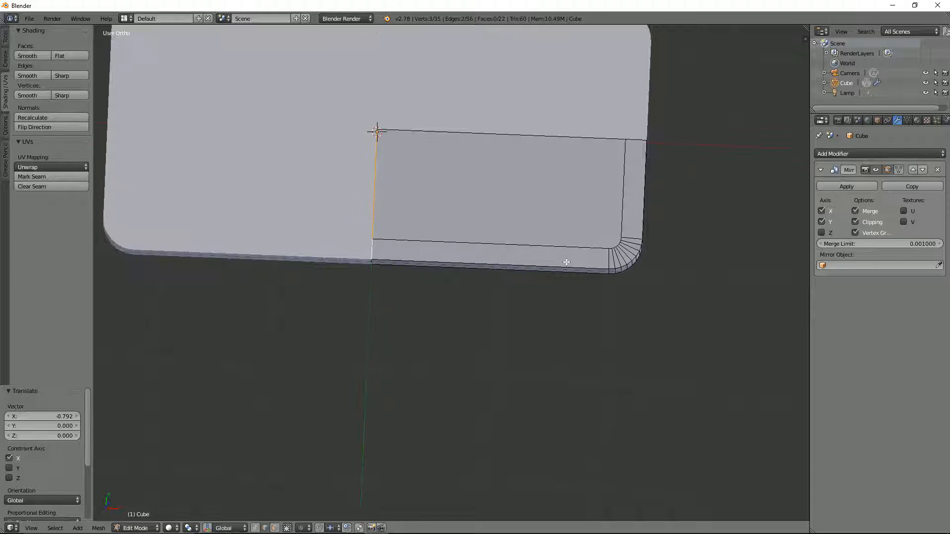
scroll(567, 262, up, 3)
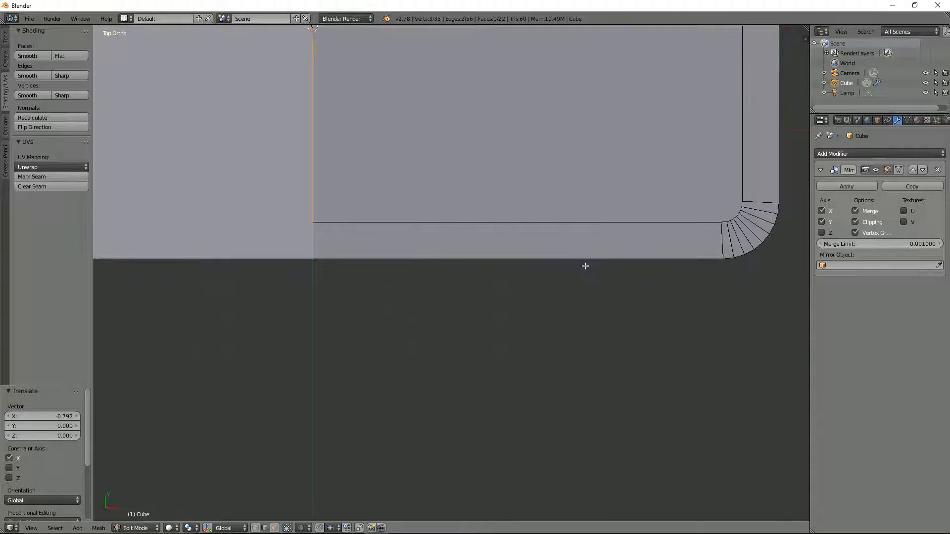
scroll(585, 265, down, 2)
shift+middle_drag(642, 233, 535, 236)
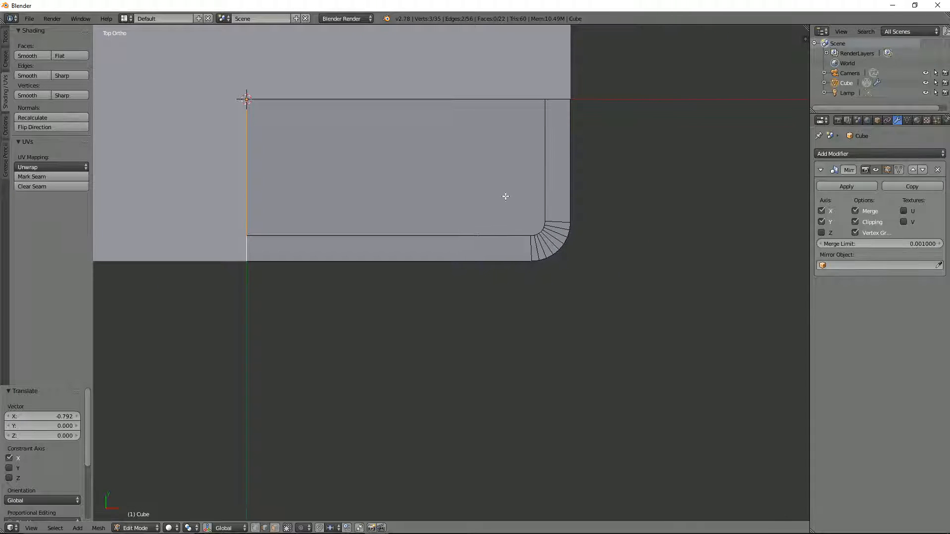
alt+right_click(492, 234)
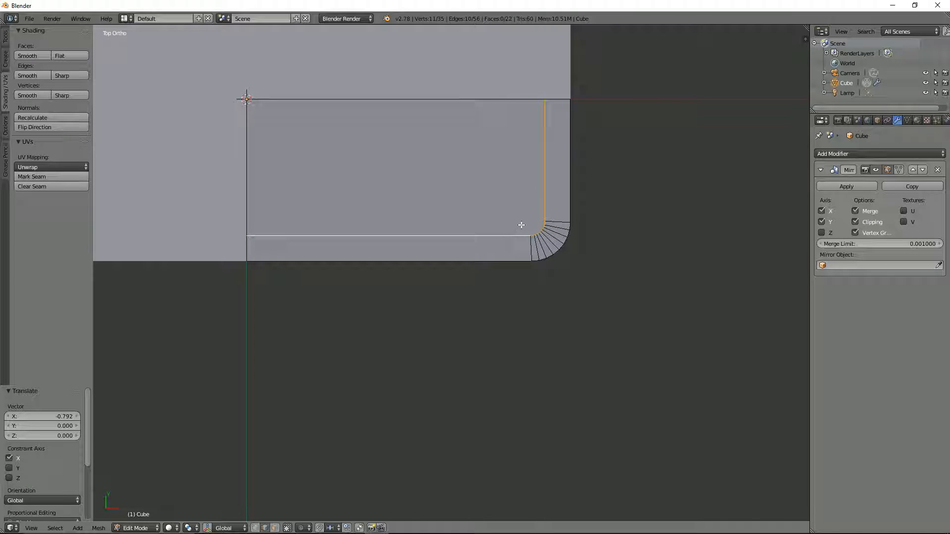
key(g)
key(x)
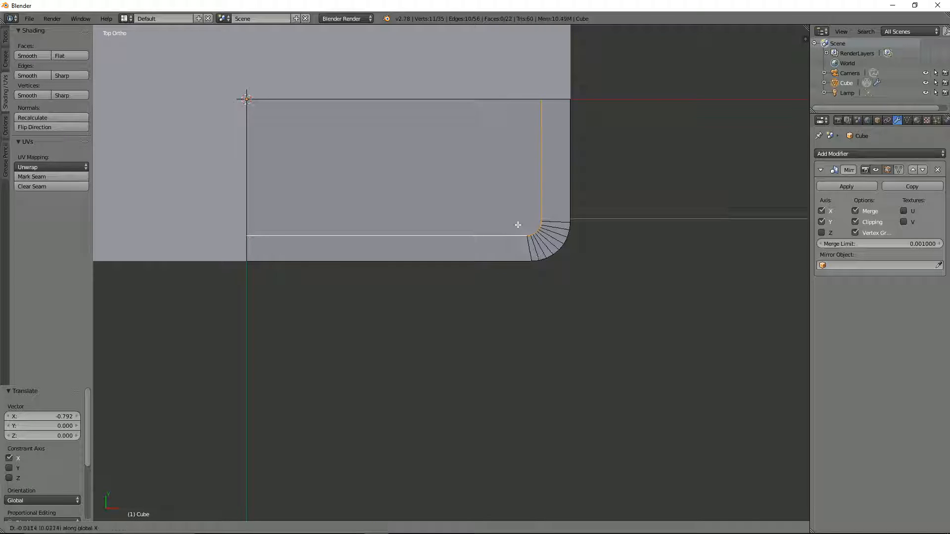
click(501, 225)
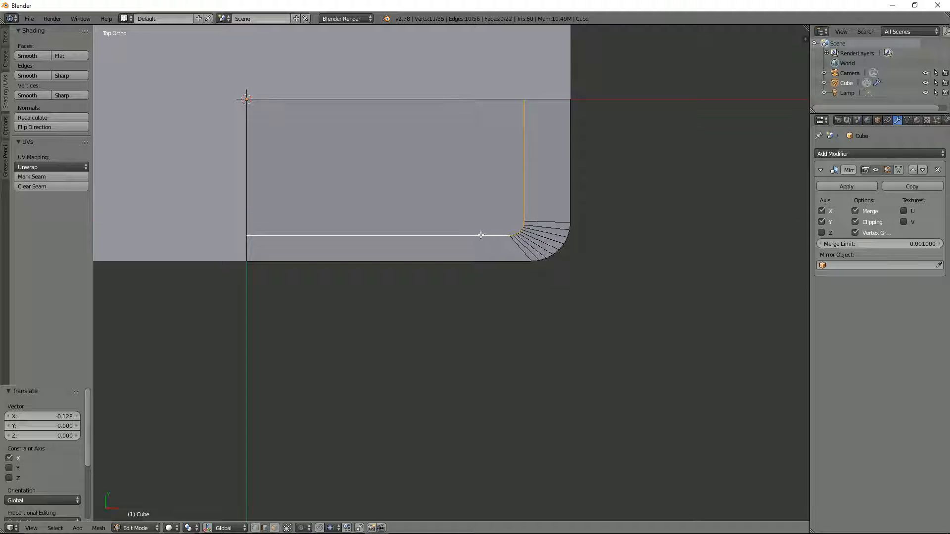
key(g)
key(y)
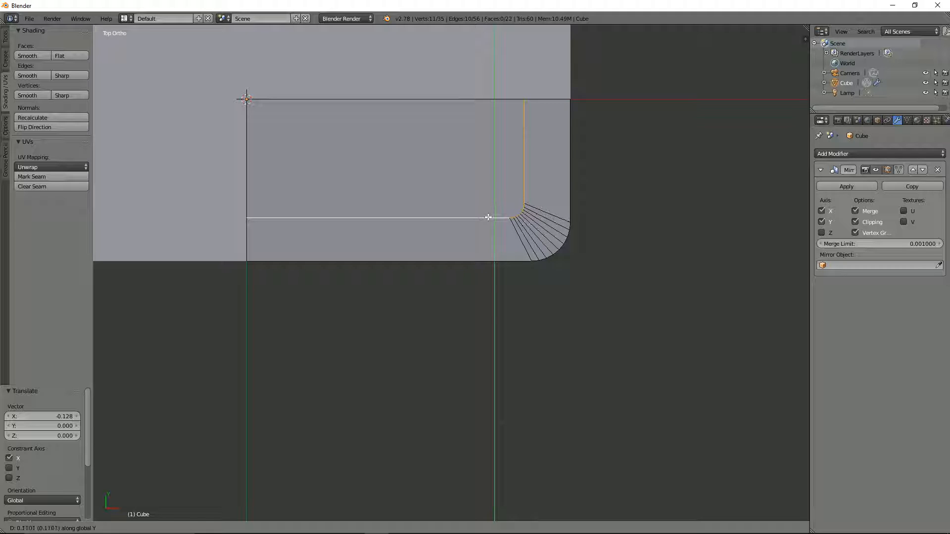
click(490, 218)
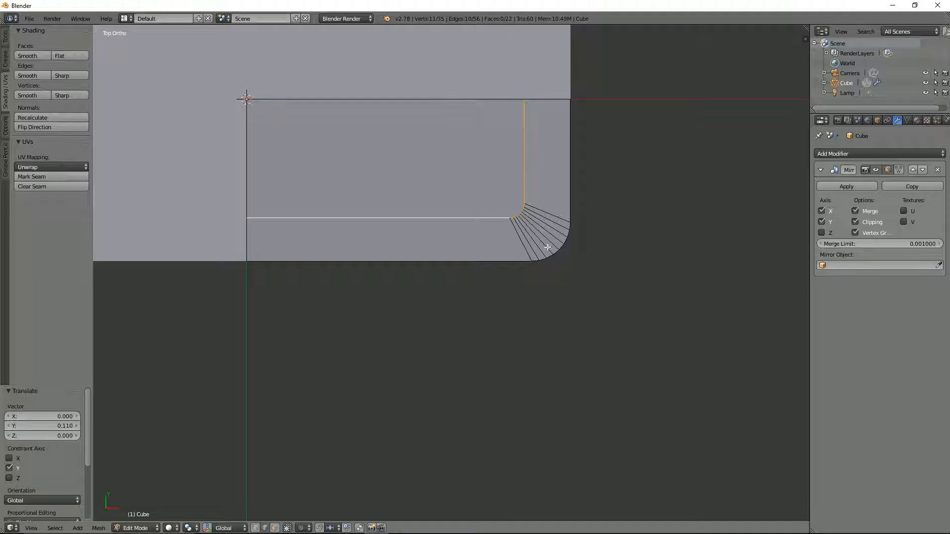
Examine the rim width and rounded corner from several angles and compare them with the poker table image results in Chrome.
scroll(555, 237, up, 3)
shift+middle_drag(590, 220, 516, 239)
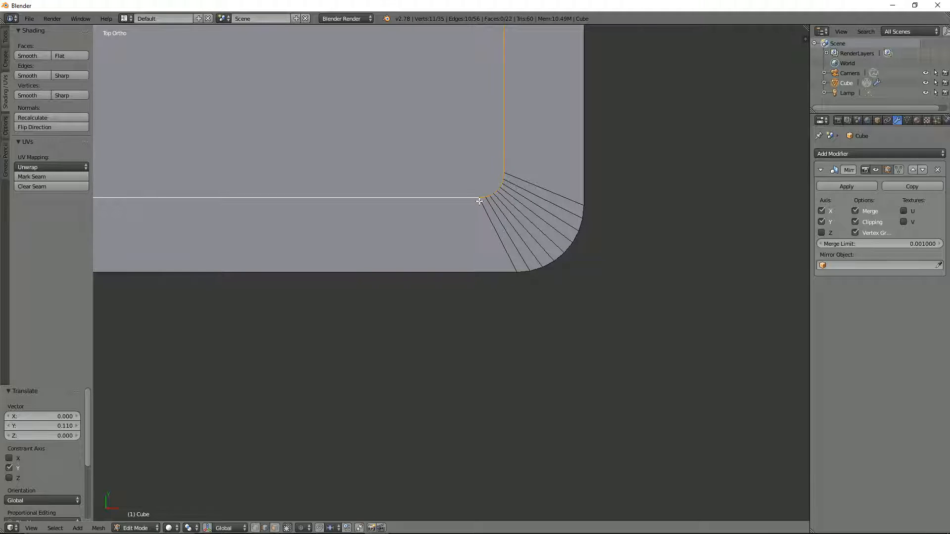
scroll(532, 209, down, 8)
middle_drag(651, 117, 446, 237)
scroll(446, 238, up, 2)
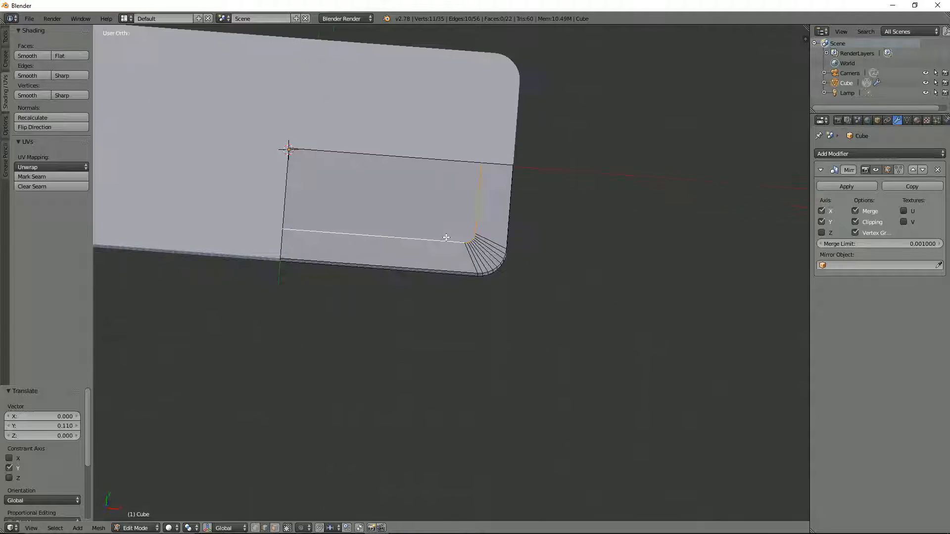
scroll(446, 238, down, 2)
key(alt+Tab)
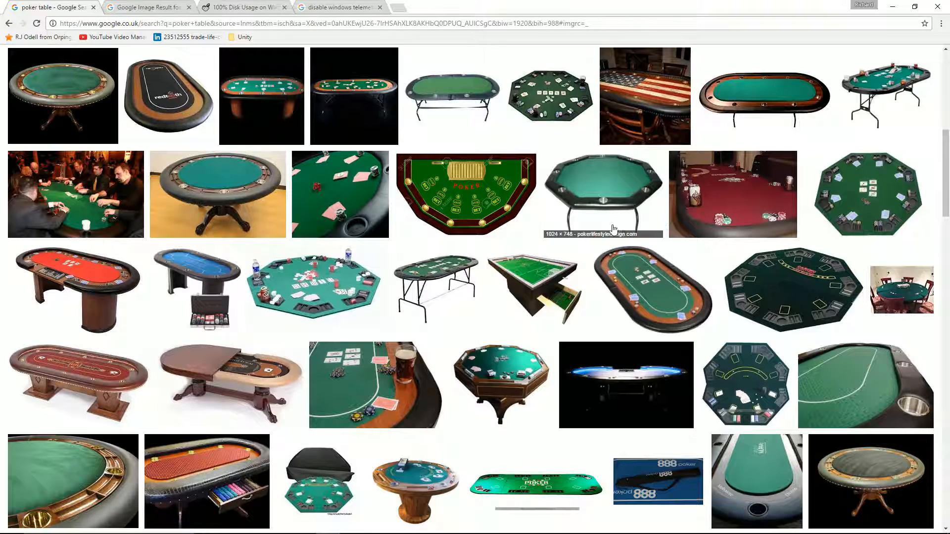
key(alt+Tab)
scroll(295, 237, up, 2)
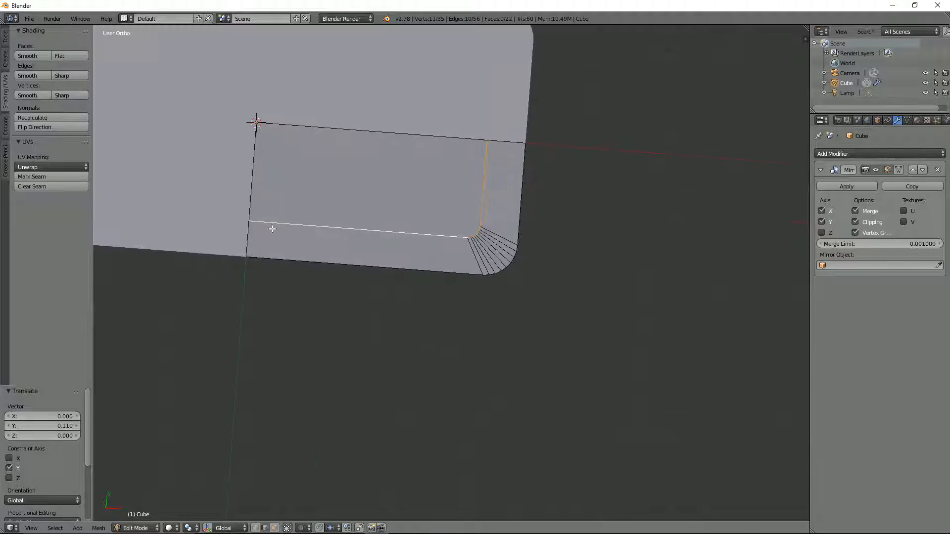
middle_drag(374, 212, 352, 194)
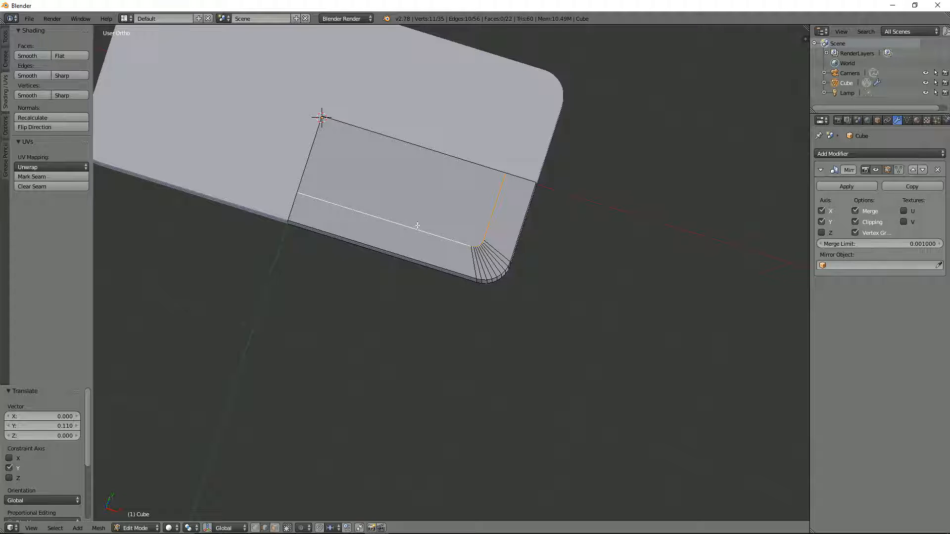
middle_drag(351, 228, 446, 211)
shift+middle_drag(508, 212, 587, 244)
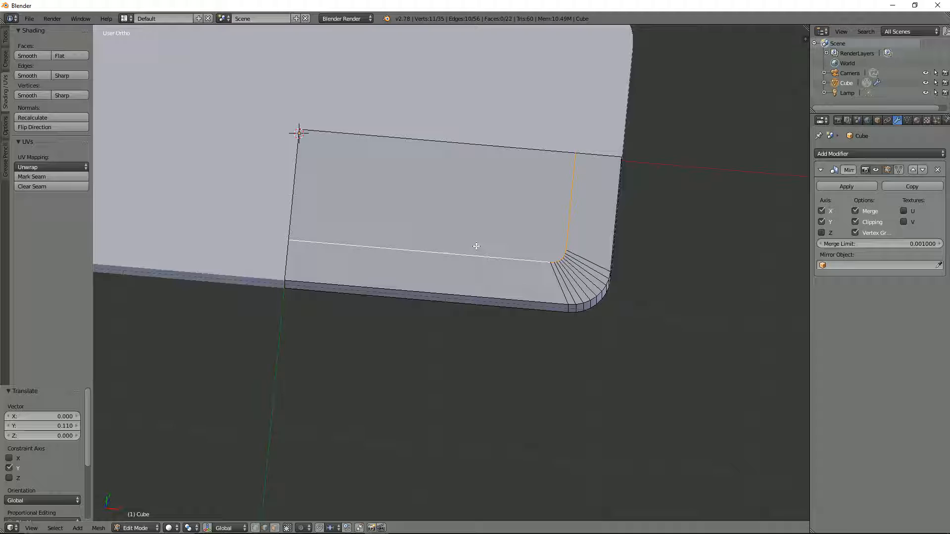
Switch to face select mode and inset the inner playing surface face by about 0.021.
key(ctrl+Tab)
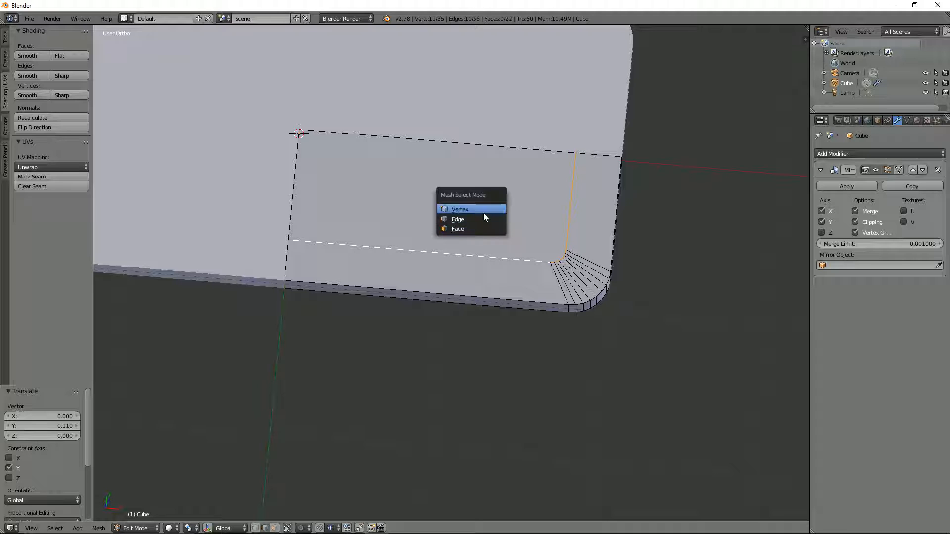
click(476, 229)
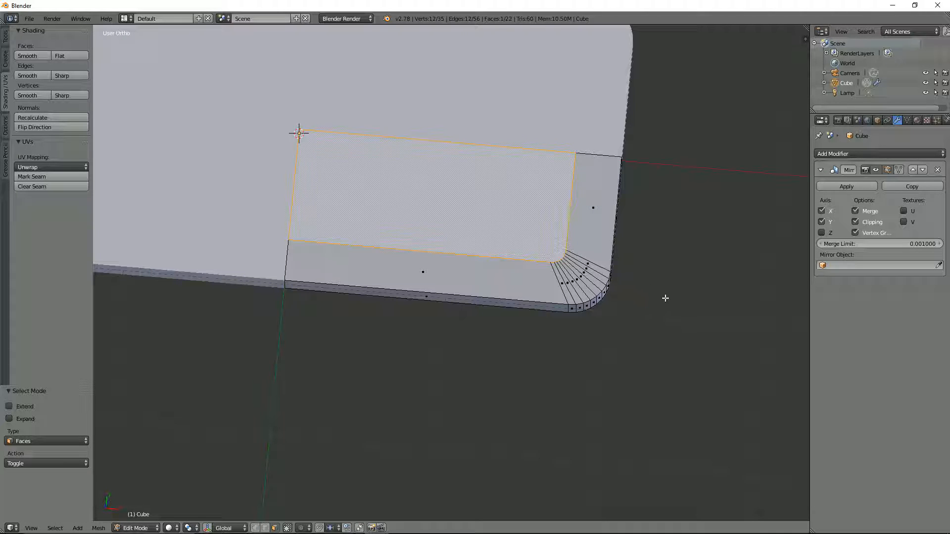
key(i)
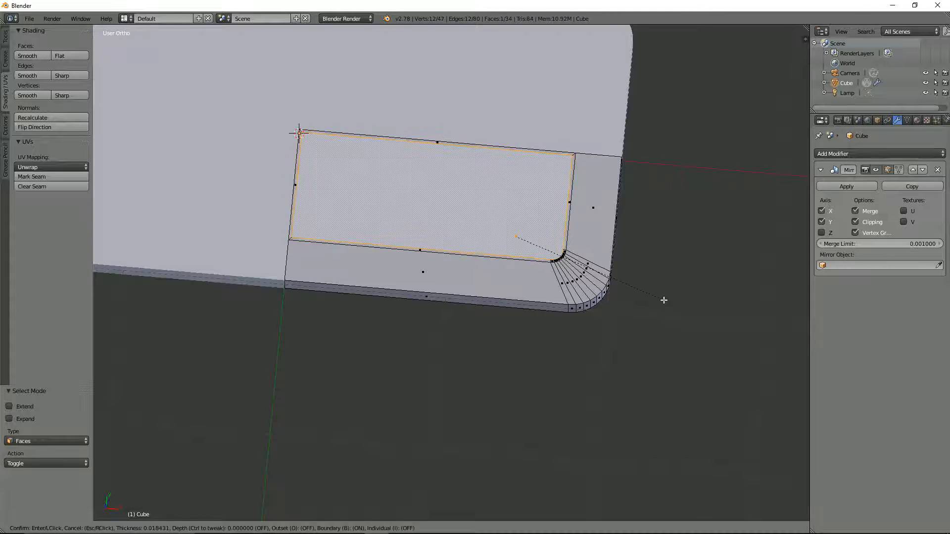
click(663, 300)
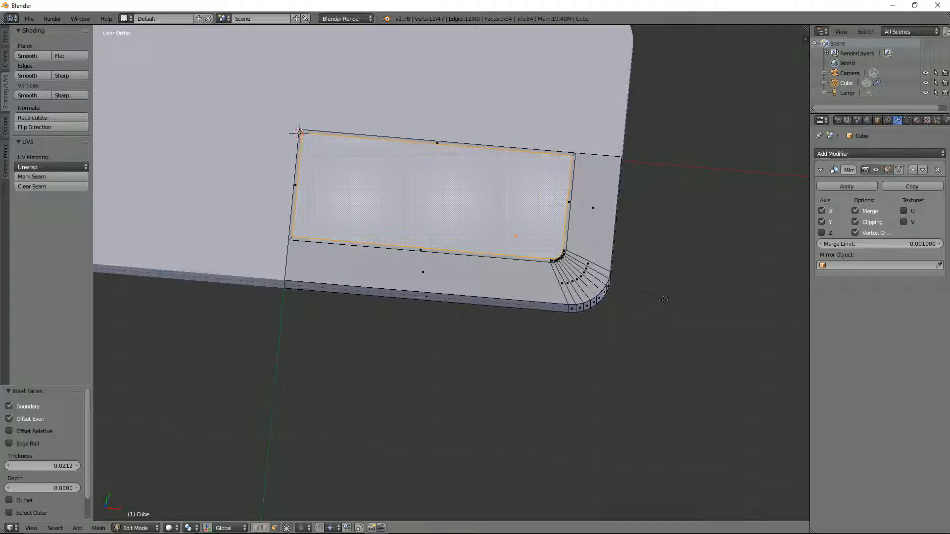
Delete the two thin inset border faces that run along the X and Y mirror lines.
scroll(351, 213, up, 2)
right_click(226, 186)
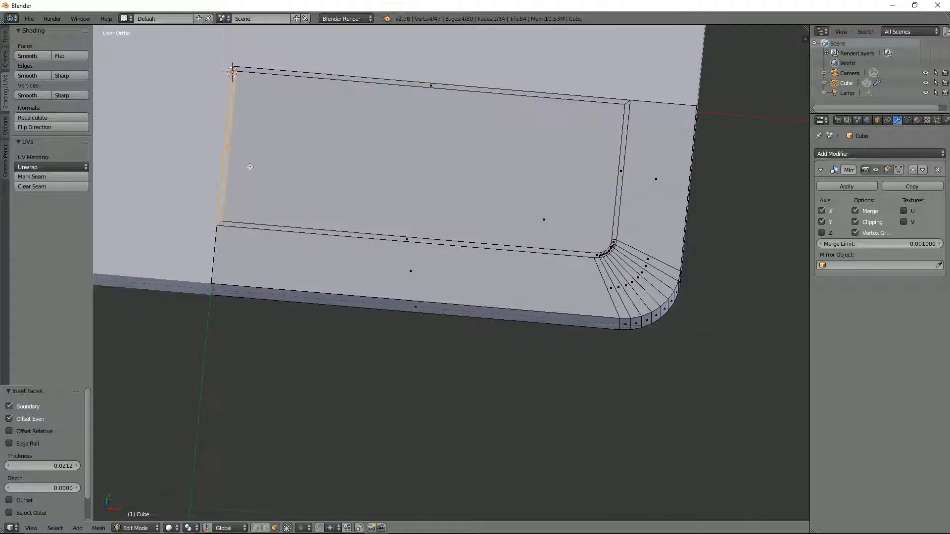
shift+right_click(393, 84)
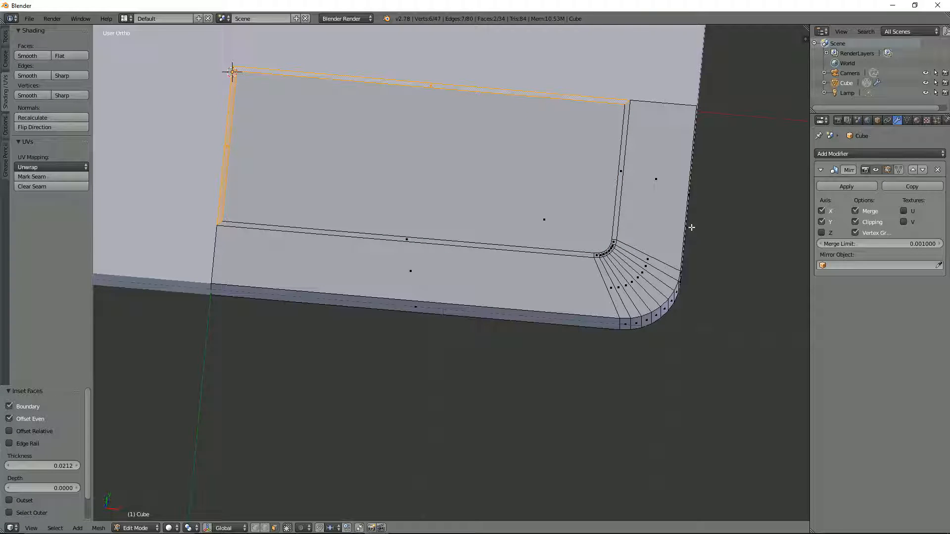
key(x)
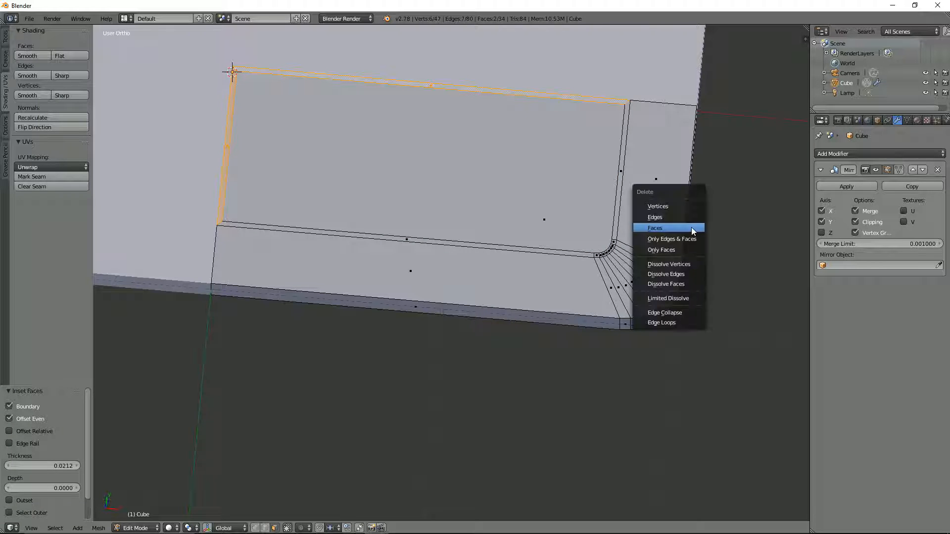
click(692, 227)
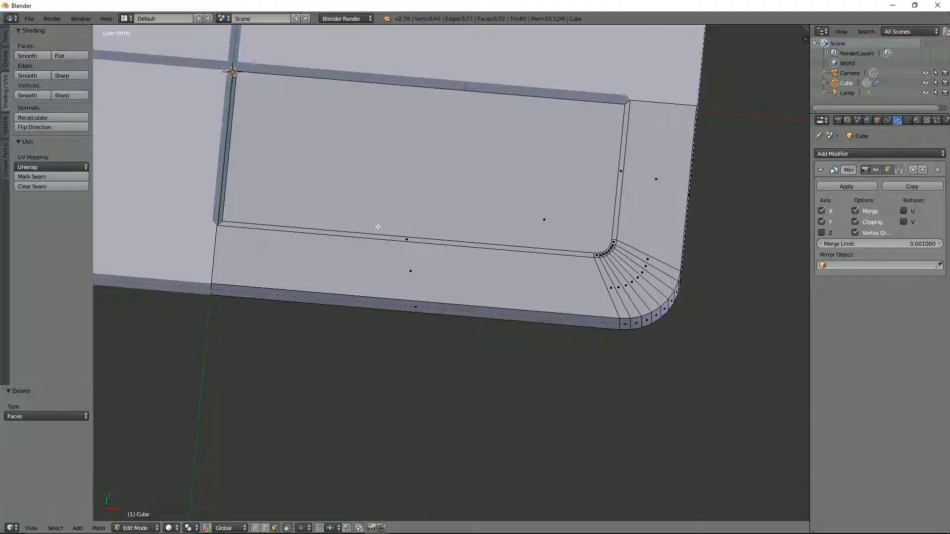
Switch to edge select mode and move the playing surface's edge beside the Y axis along X onto the mirror line.
key(ctrl+Tab)
click(245, 200)
alt+right_click(221, 222)
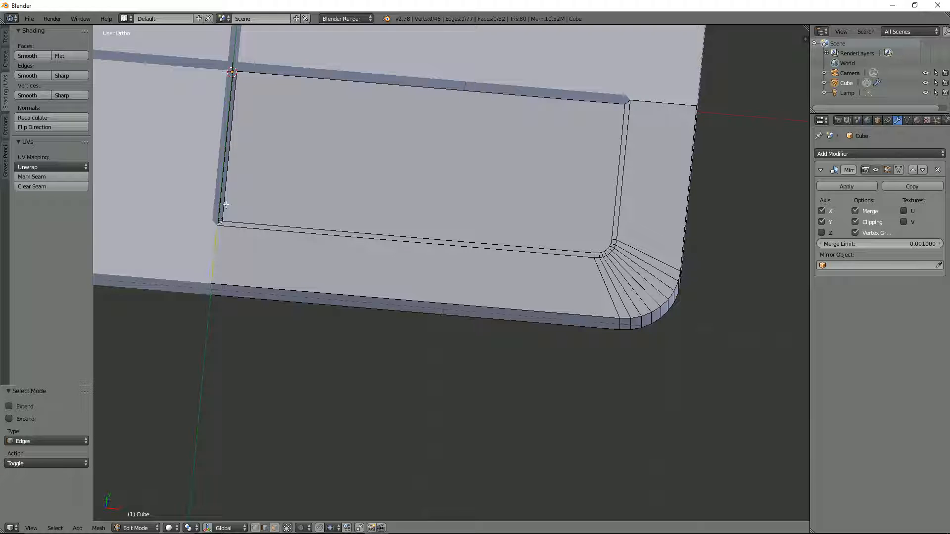
alt+right_click(227, 200)
right_click(222, 222)
key(g)
key(x)
click(187, 212)
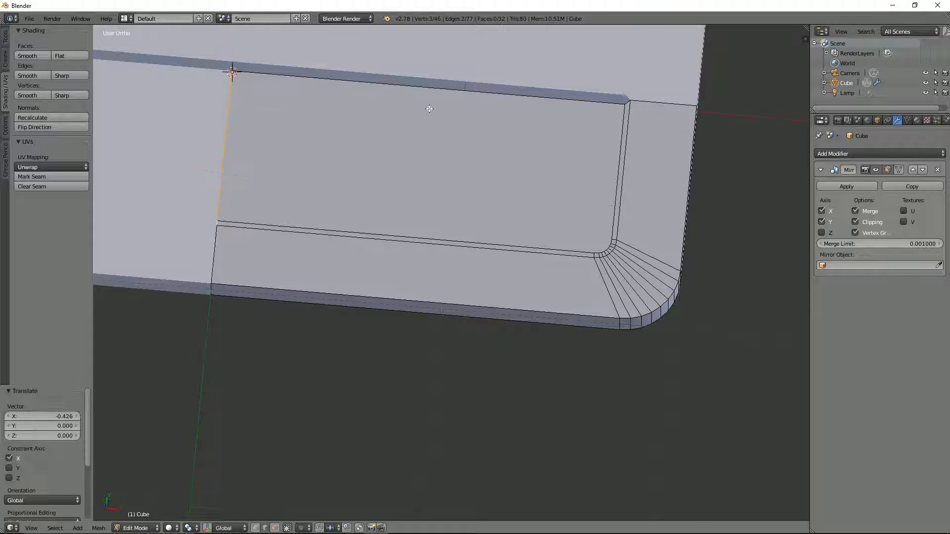
Move the playing surface's edge beside the X axis along Y onto the mirror line, closing the gap.
shift+right_click(469, 89)
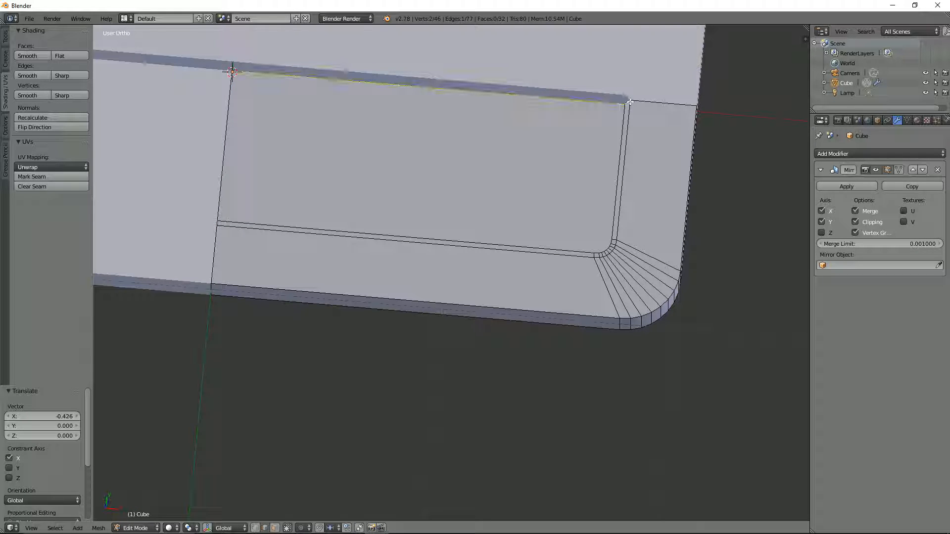
key(g)
key(y)
click(624, 72)
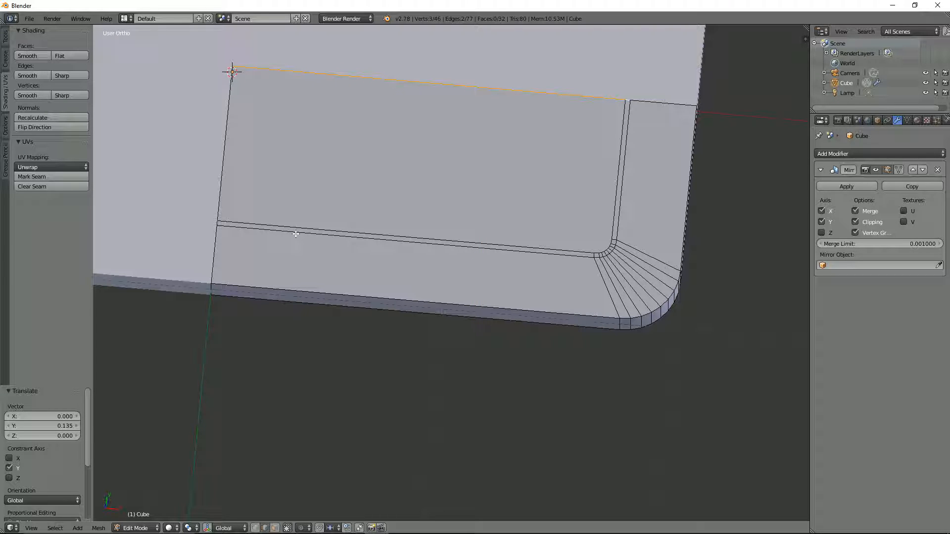
Add one centred loop cut along the thin border strip and lower it about 0.004 along Z to form a groove.
key(ctrl+r)
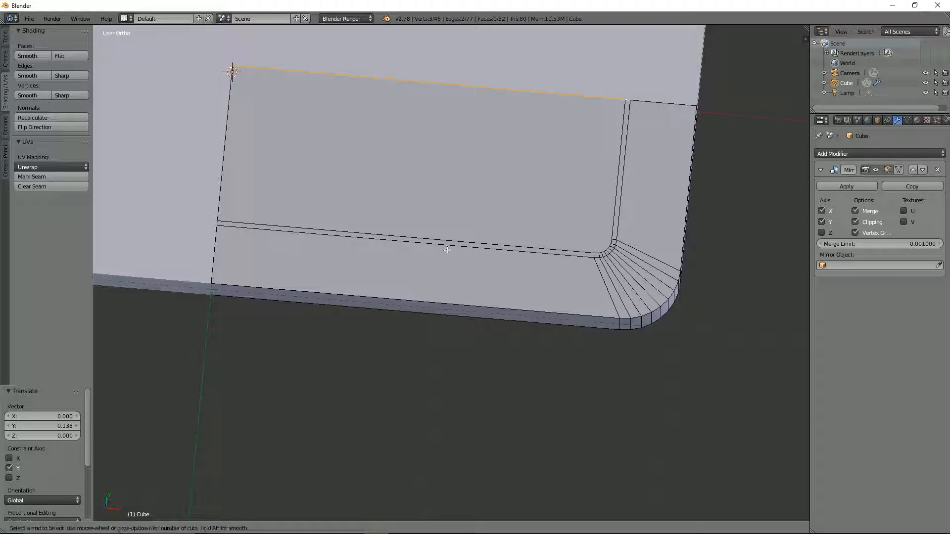
click(595, 255)
click(596, 256)
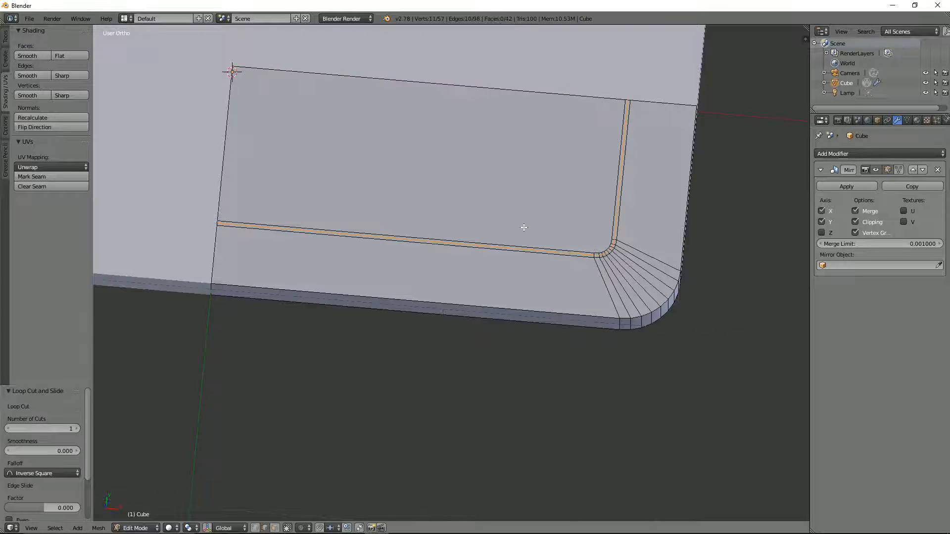
middle_drag(523, 226, 499, 212)
scroll(495, 205, up, 2)
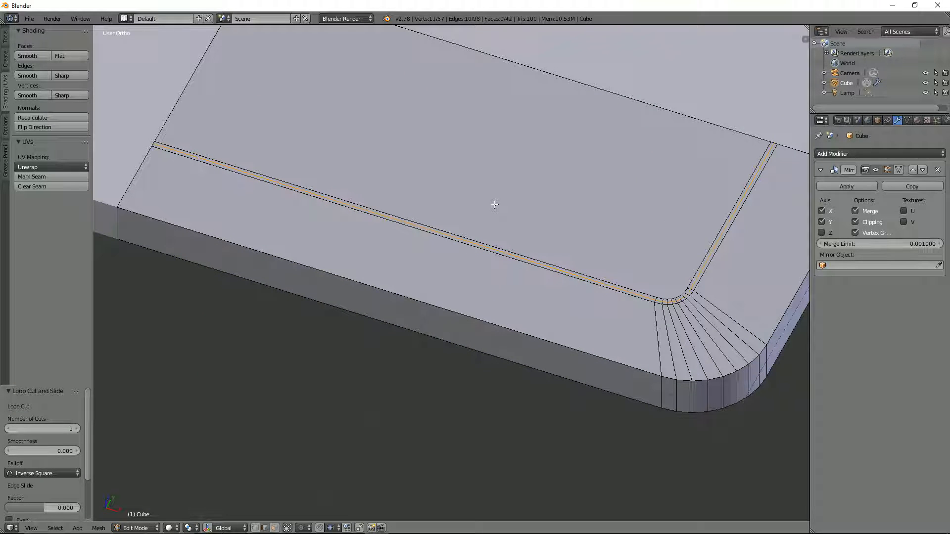
key(g)
key(z)
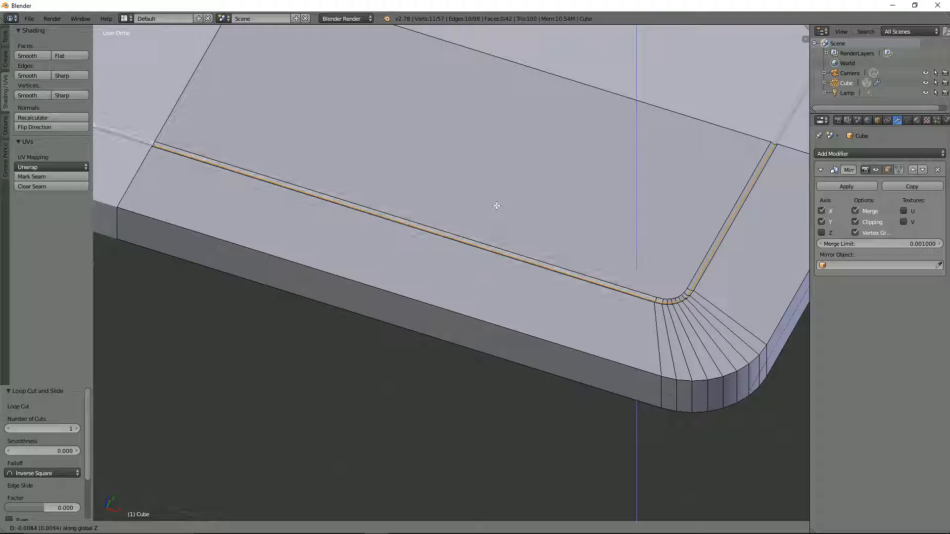
click(498, 206)
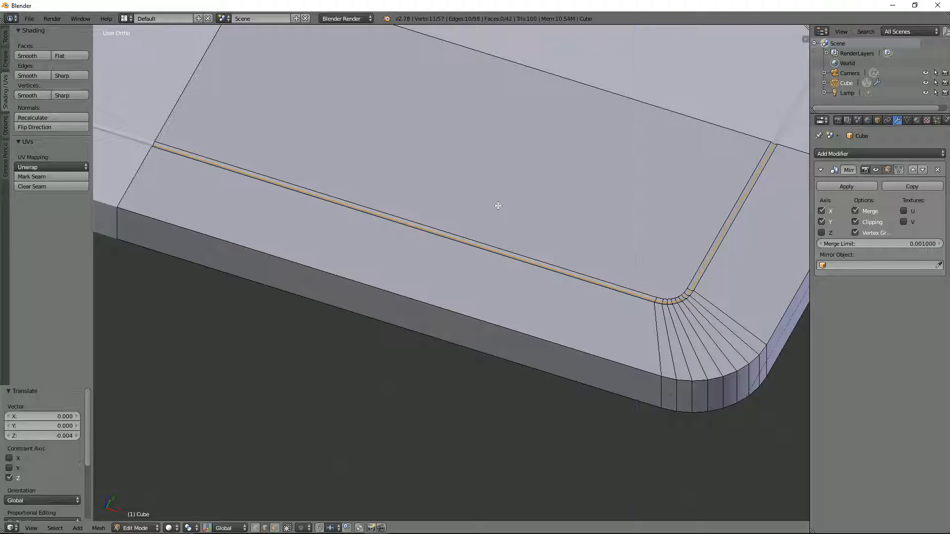
Examine the whole mirrored tabletop and its groove in Object Mode from several angles.
scroll(498, 205, down, 2)
key(Tab)
middle_drag(498, 205, 559, 223)
middle_drag(460, 81, 491, 185)
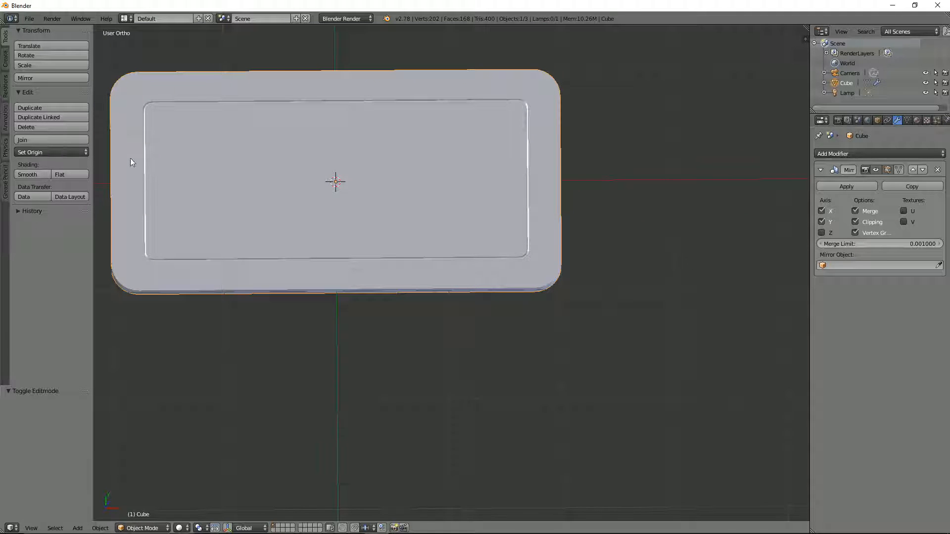
middle_drag(347, 173, 326, 185)
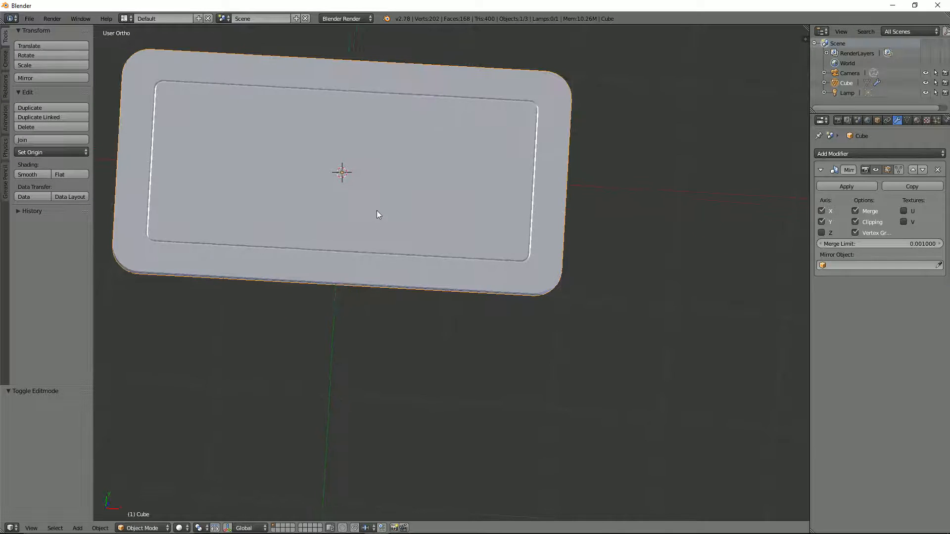
In face select mode, select all top faces of the quarter slab, duplicate them and raise the copy about 0.303 along Z.
key(Tab)
scroll(535, 272, up, 2)
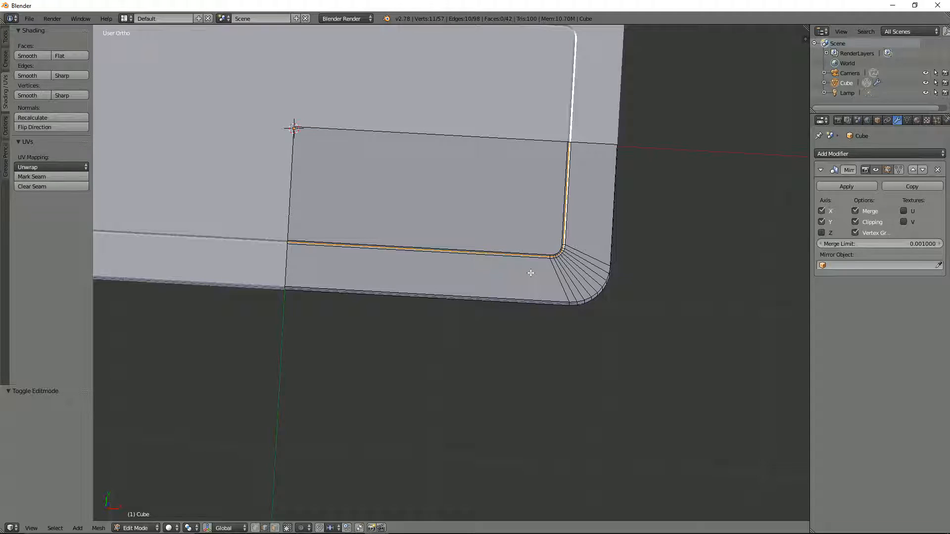
key(KP_7)
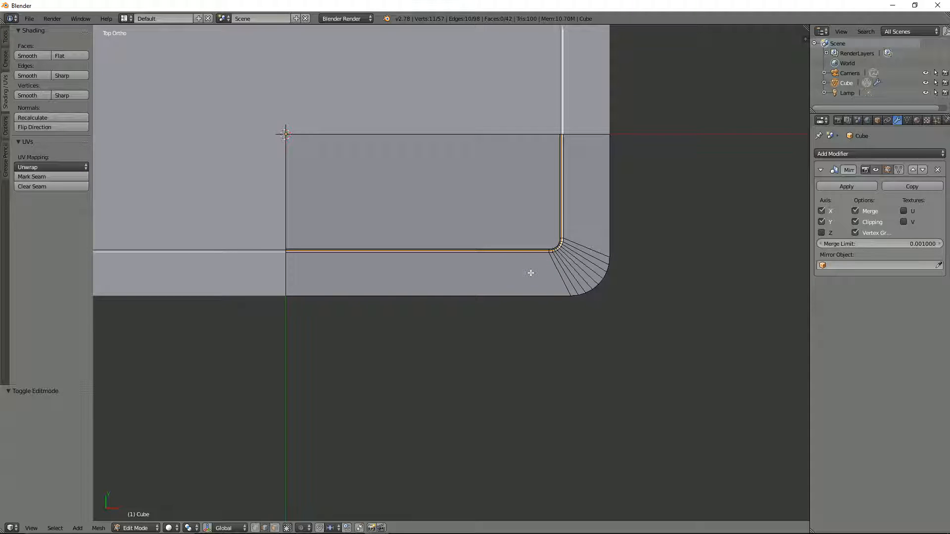
key(ctrl+Tab)
click(480, 269)
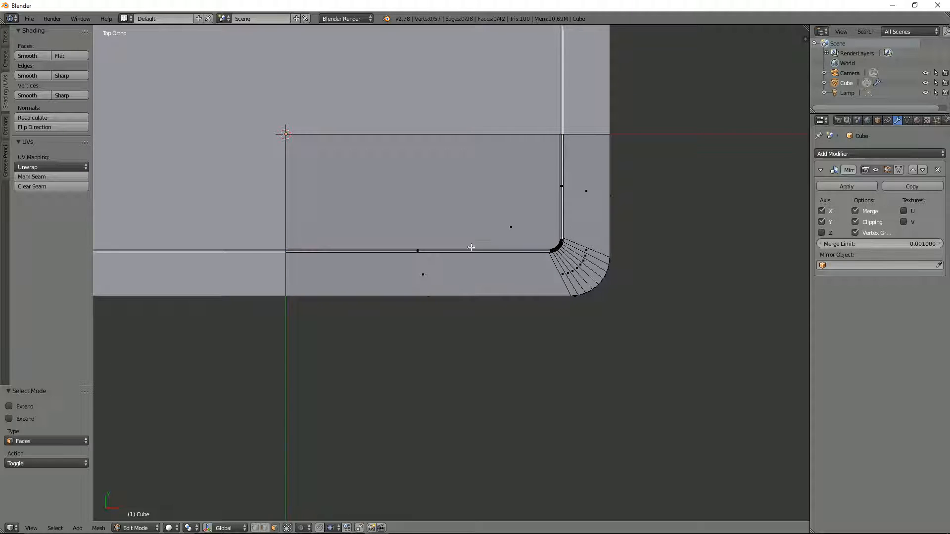
right_click(434, 202)
shift+right_click(441, 261)
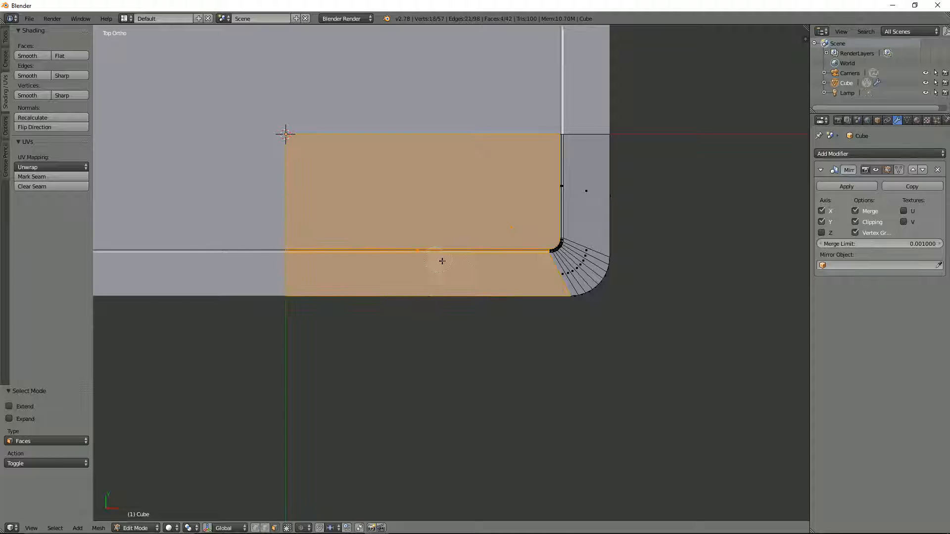
shift+right_click(549, 259)
drag(549, 259, 563, 204)
right_click(563, 203)
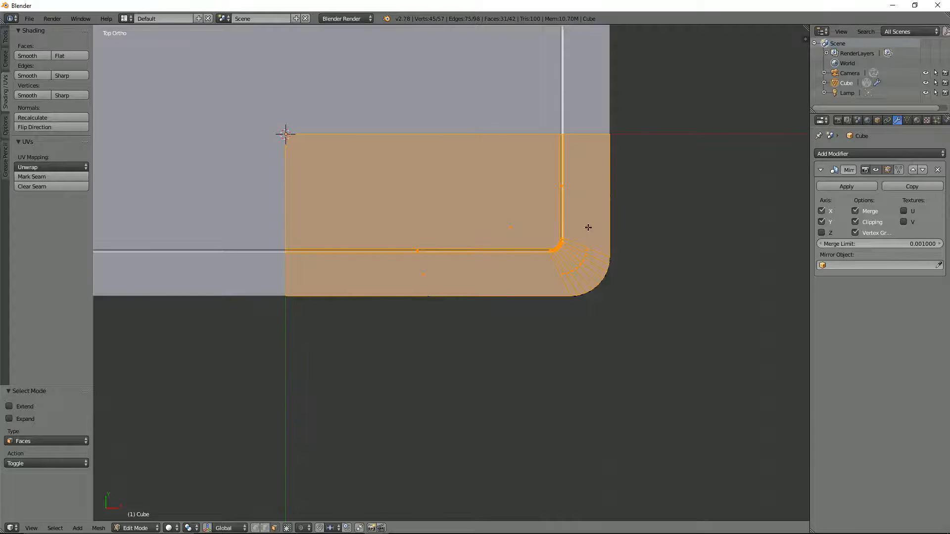
mouse_move(588, 227)
middle_down()
mouse_move(554, 170)
mouse_move(575, 226)
middle_up()
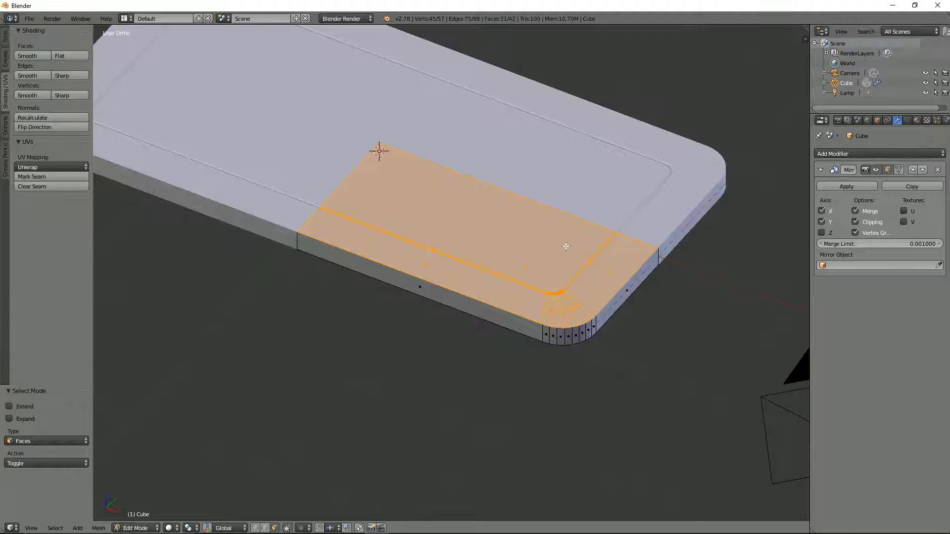
key(e)
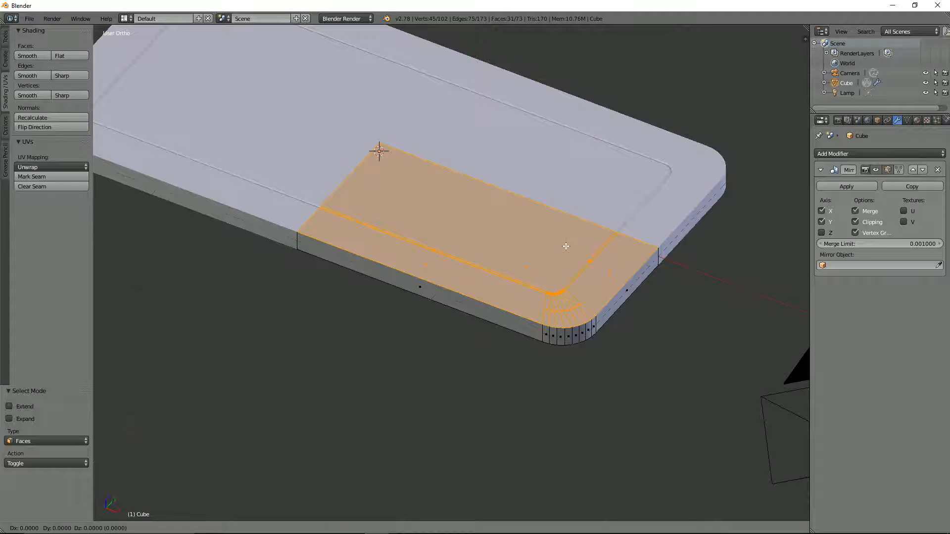
key(z)
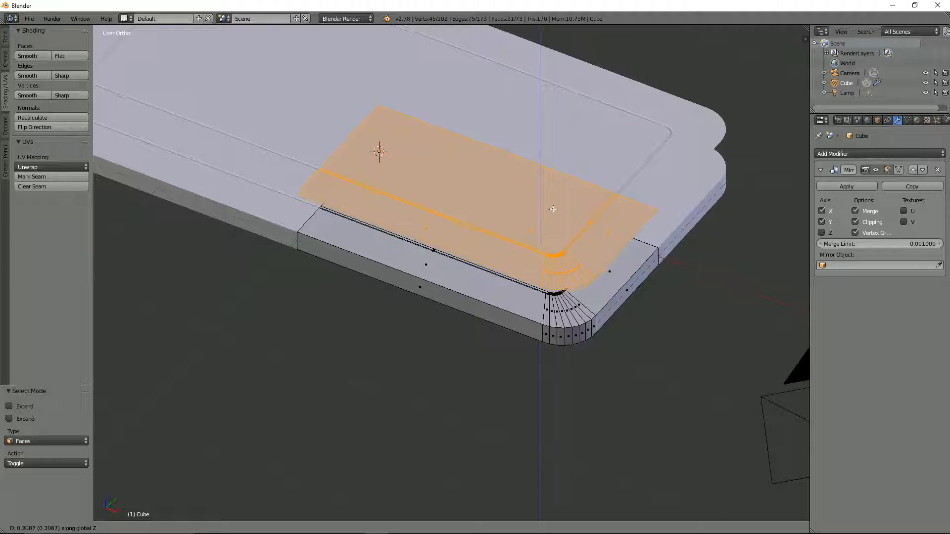
click(553, 208)
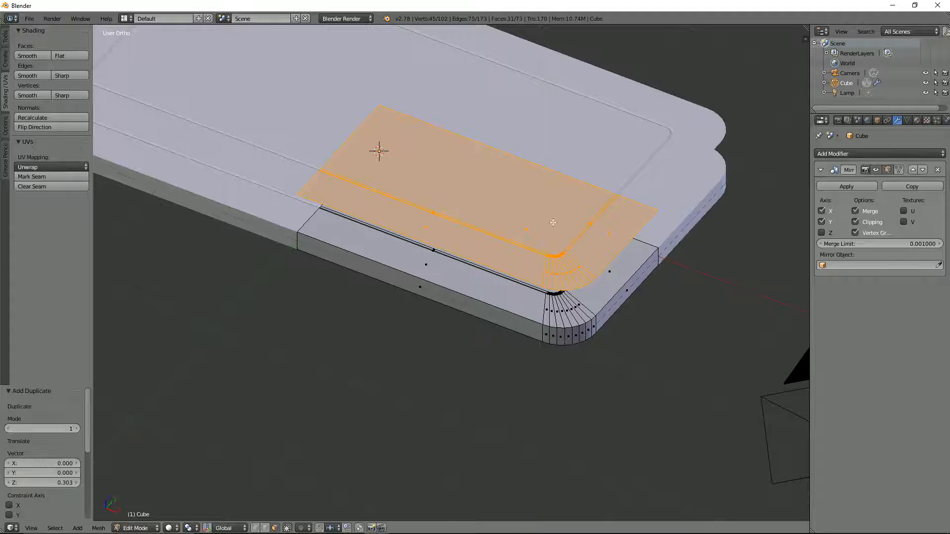
Delete the outer rim face loop of the raised copy, keeping its playing surface and groove strips.
alt+right_click(541, 271)
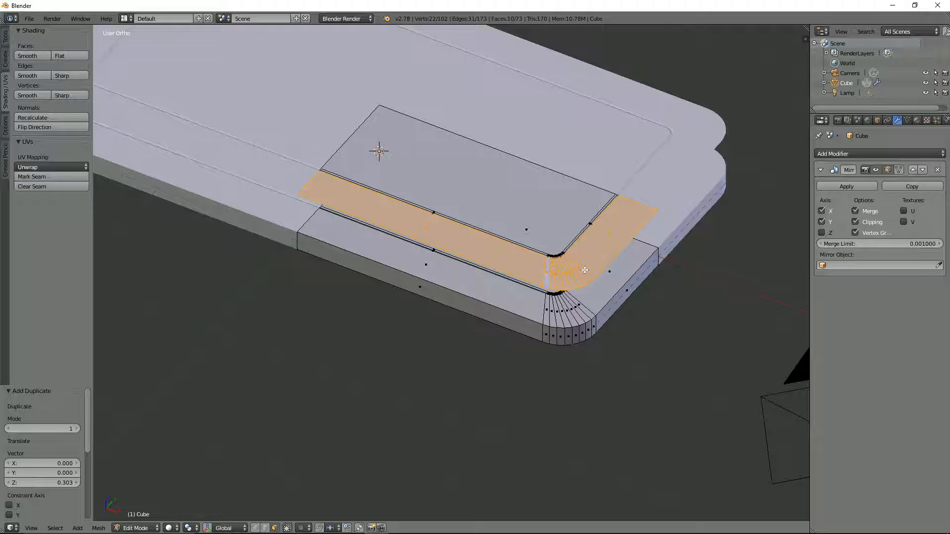
key(x)
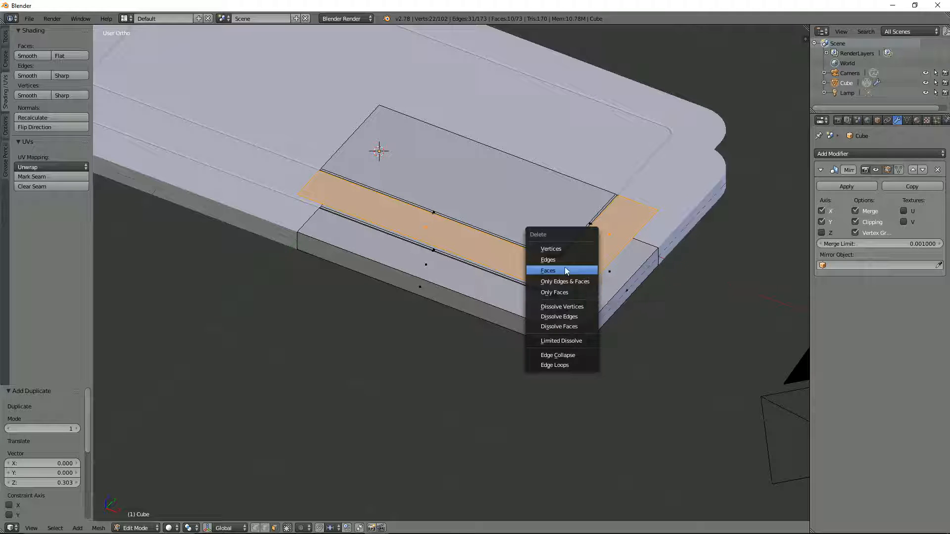
click(565, 270)
Select the whole raised playing surface piece as linked geometry and hide it.
middle_drag(564, 270, 518, 217)
key(KP_7)
right_click(528, 232)
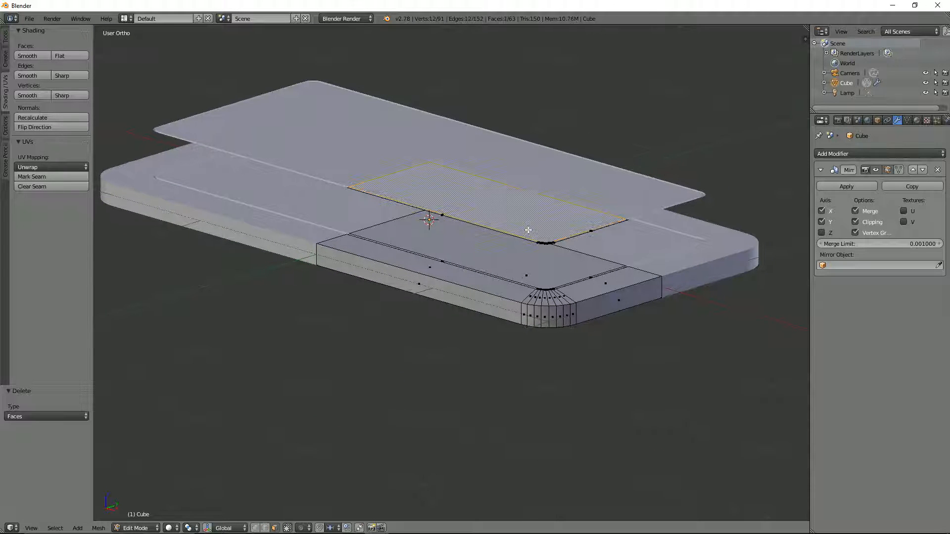
key(l)
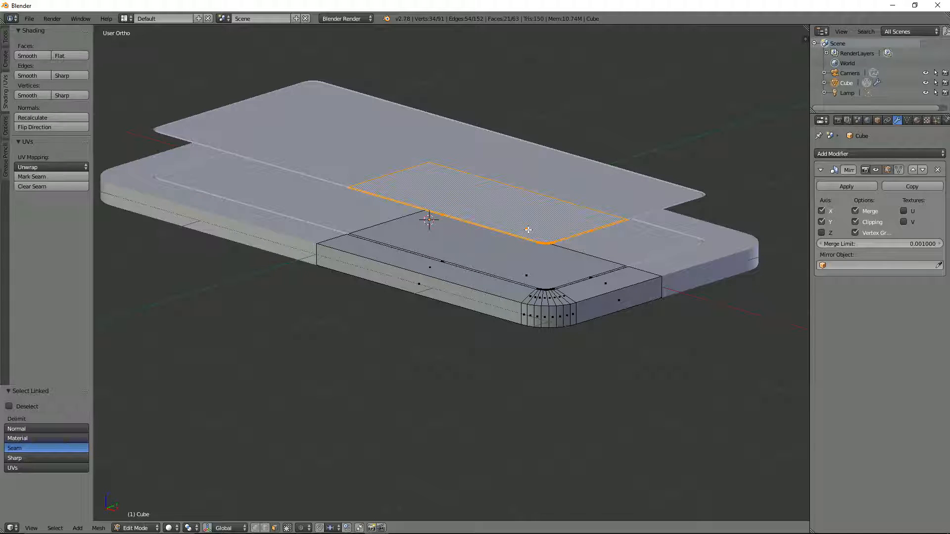
key(h)
Circle-select all remaining top faces of the quarter slab and delete them, leaving the side walls and bottom.
middle_drag(528, 230, 551, 282)
middle_drag(466, 241, 479, 247)
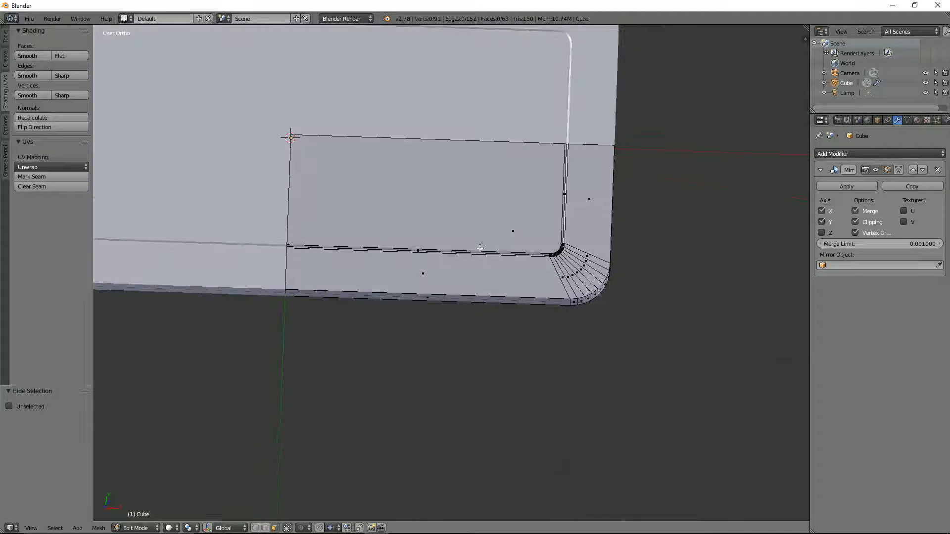
key(a)
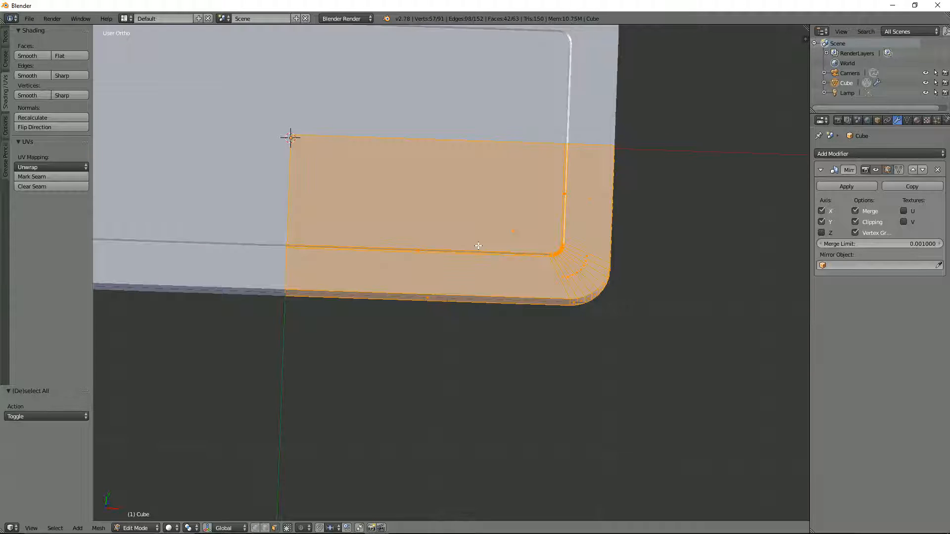
key(a)
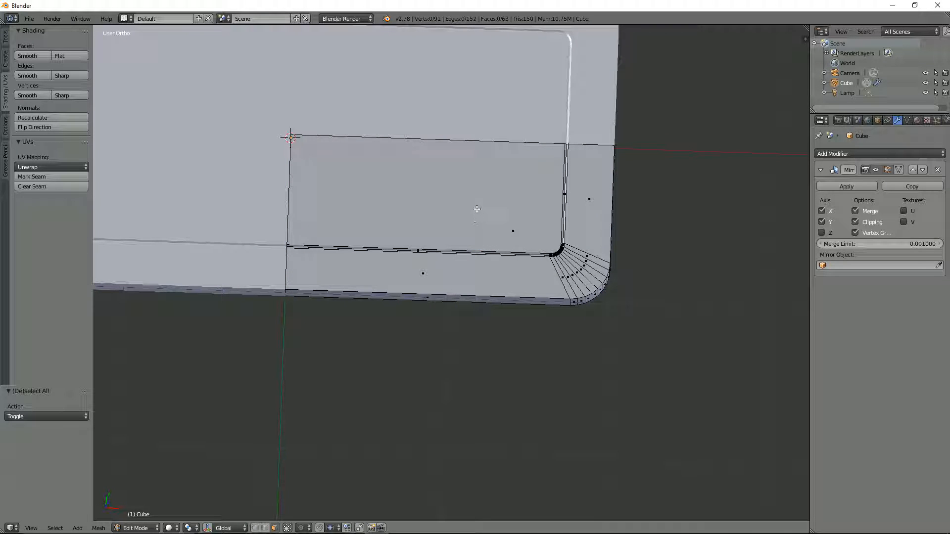
key(c)
mouse_move(479, 223)
mouse_down()
mouse_move(490, 247)
mouse_move(544, 255)
mouse_move(563, 208)
mouse_up()
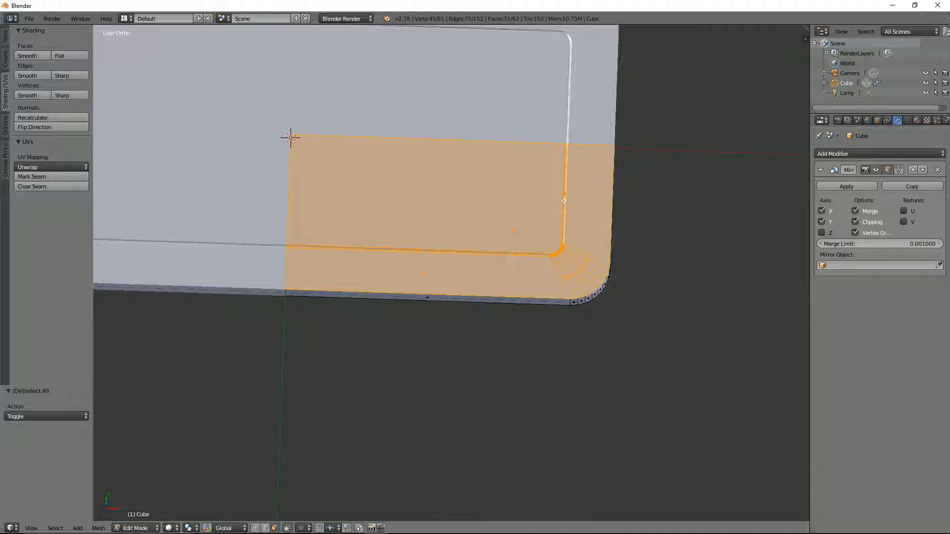
key(x)
click(588, 231)
In vertex select mode, extrude the upper corner vertex at the quarter slab's short end -2.537 along X to the table's centre.
scroll(502, 233, down, 5)
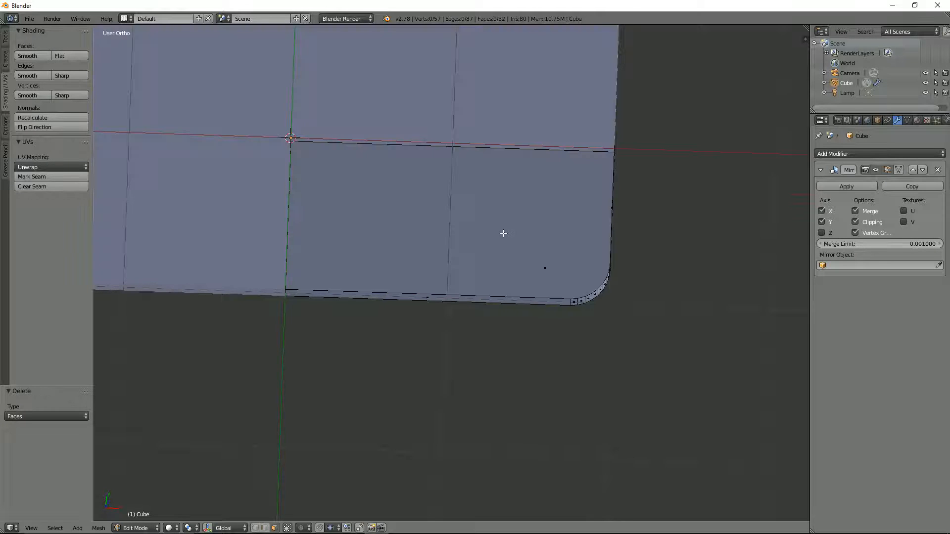
middle_drag(509, 218, 477, 184)
scroll(487, 233, up, 4)
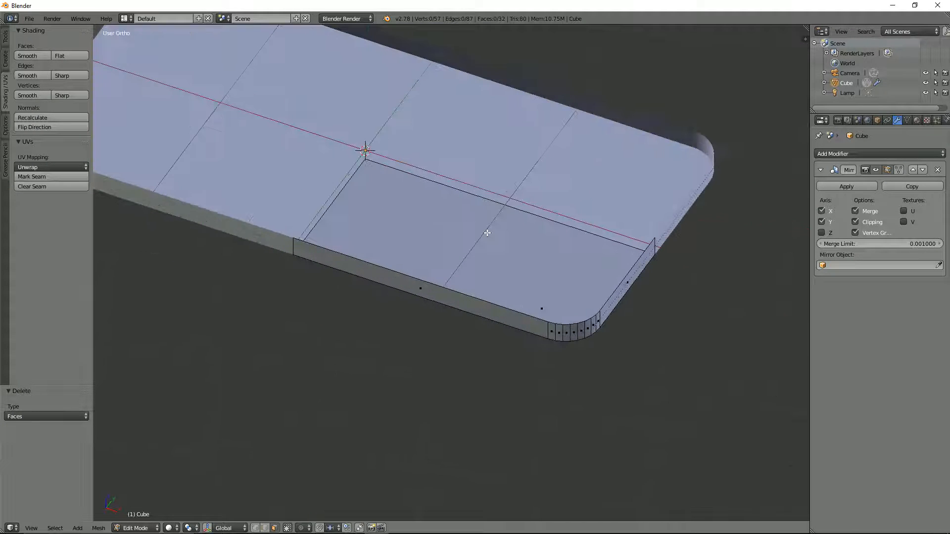
middle_drag(488, 247, 558, 252)
key(ctrl+Tab)
click(549, 219)
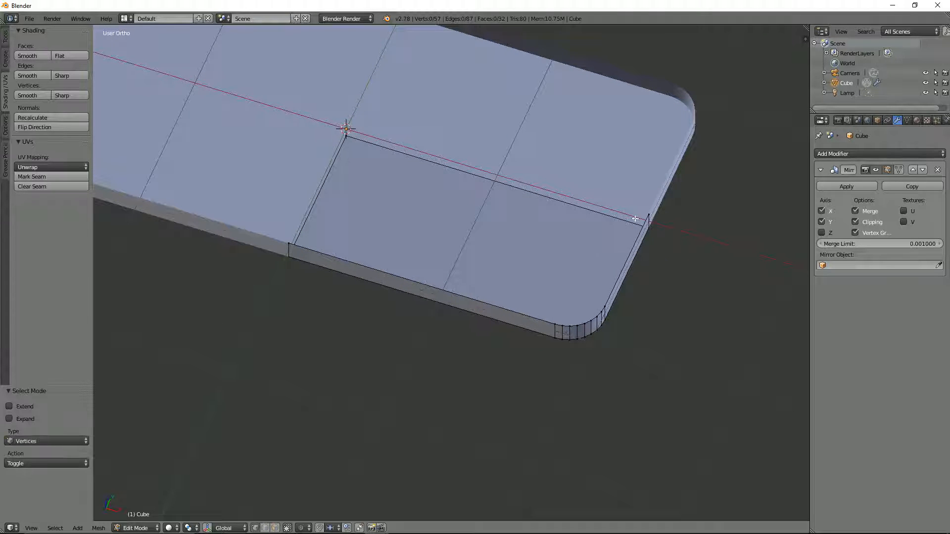
right_click(646, 215)
middle_drag(647, 215, 638, 204)
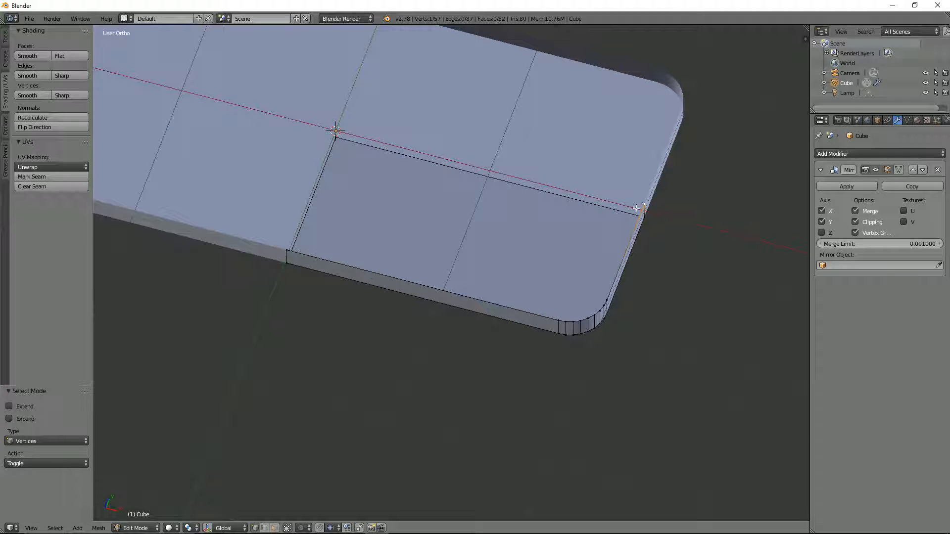
key(e)
key(x)
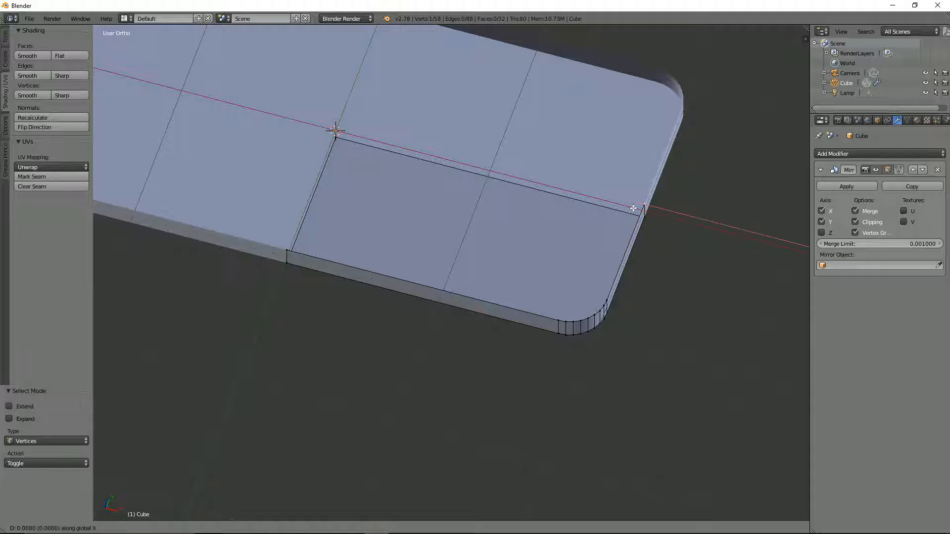
click(315, 175)
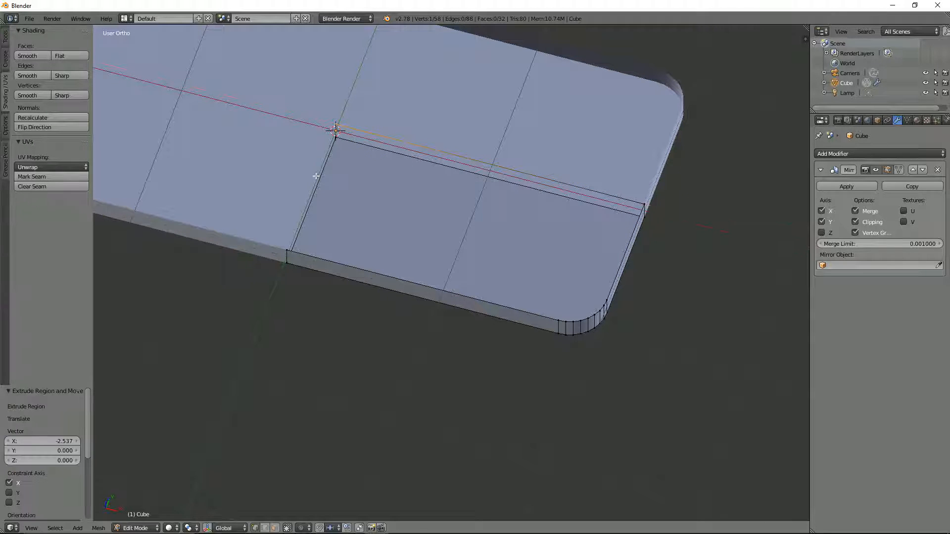
Select the slab's upper border edge loop together with the centre vertex and fill it with a single top face.
alt+right_click(329, 265)
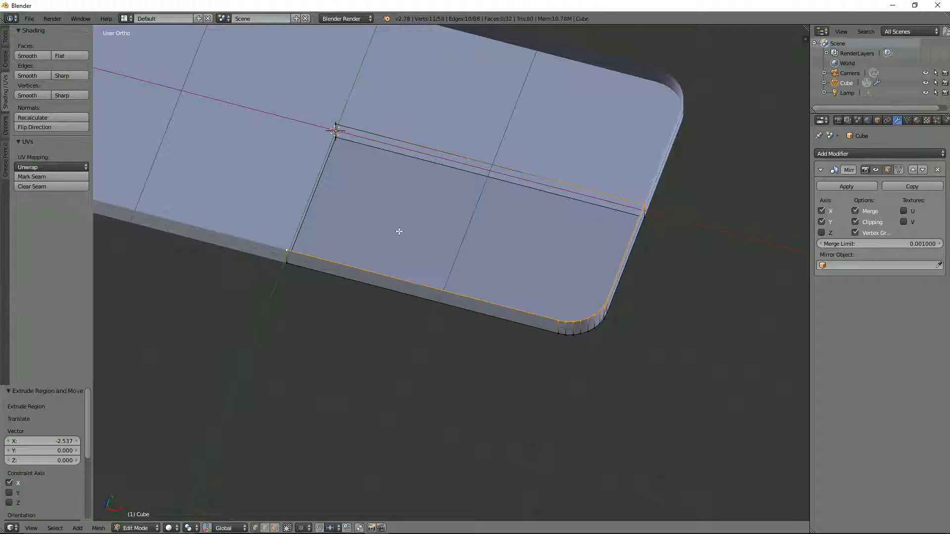
shift+right_click(336, 120)
middle_drag(356, 130, 484, 217)
key(f)
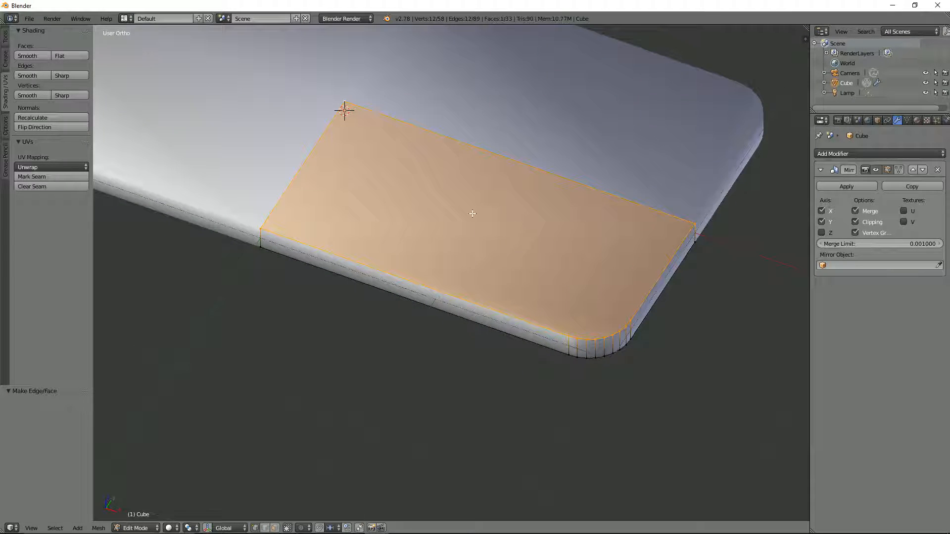
In edge select mode, select the top face's outer edge loop around the rounded corner and mark it as sharp.
key(2)
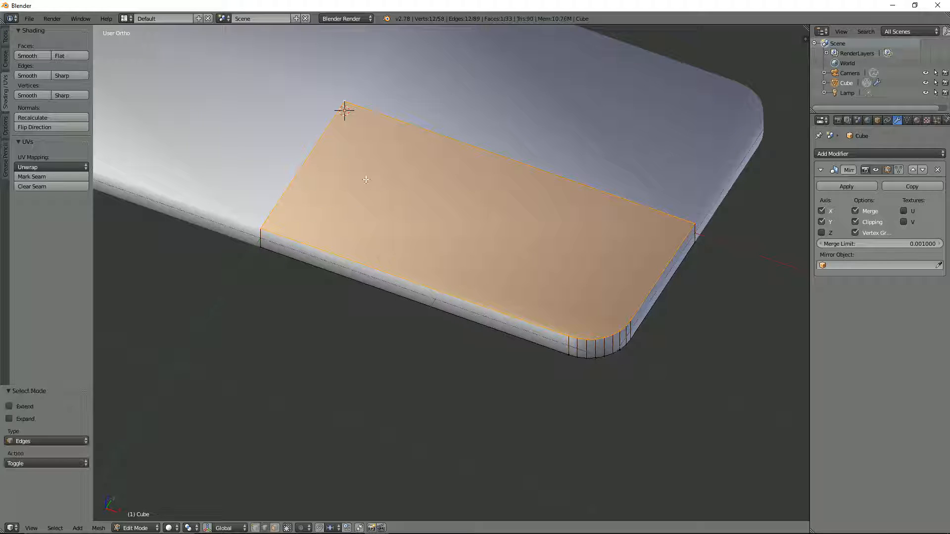
alt+click(404, 275)
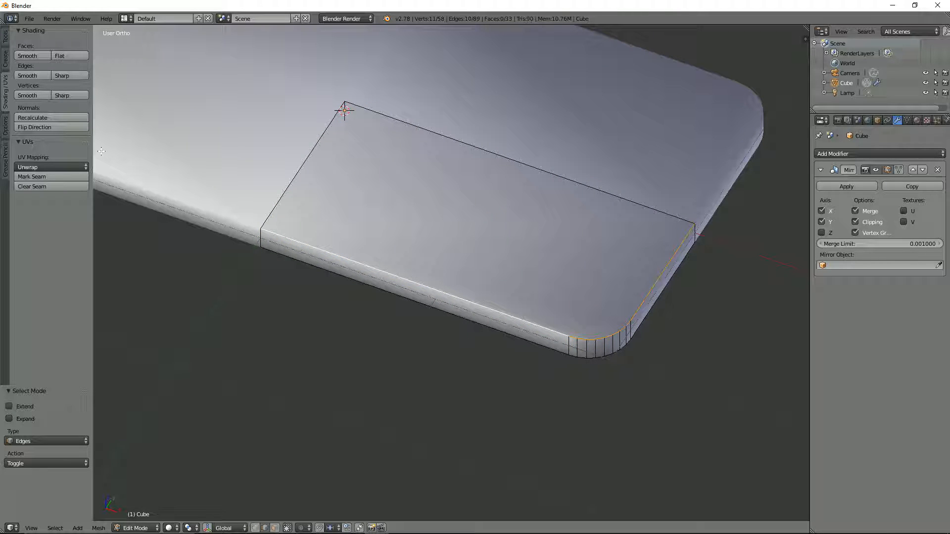
key(ctrl+e)
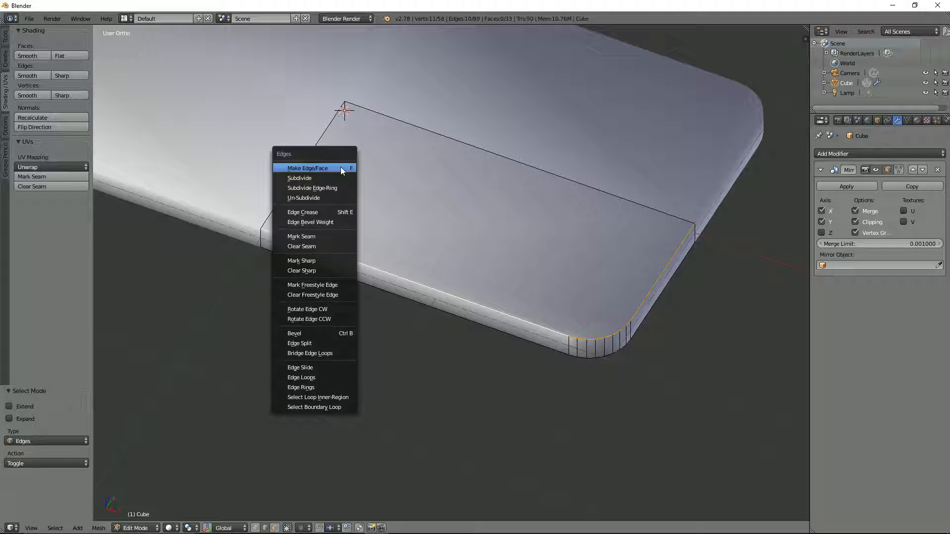
click(323, 257)
Inspect the whole table in object mode, and in face select mode snap the 3D cursor to the quarter slab's selected bottom face.
middle_drag(322, 256, 556, 258)
key(Tab)
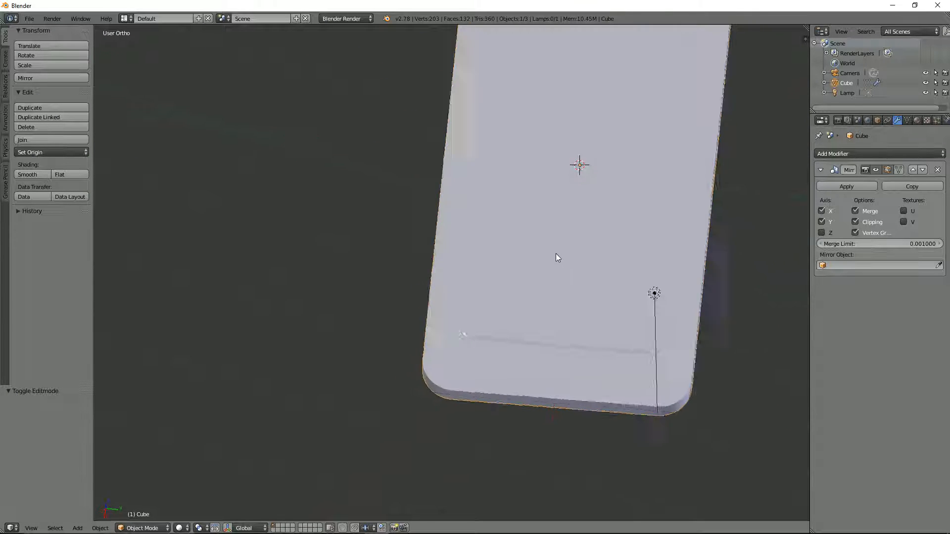
key(KP_7)
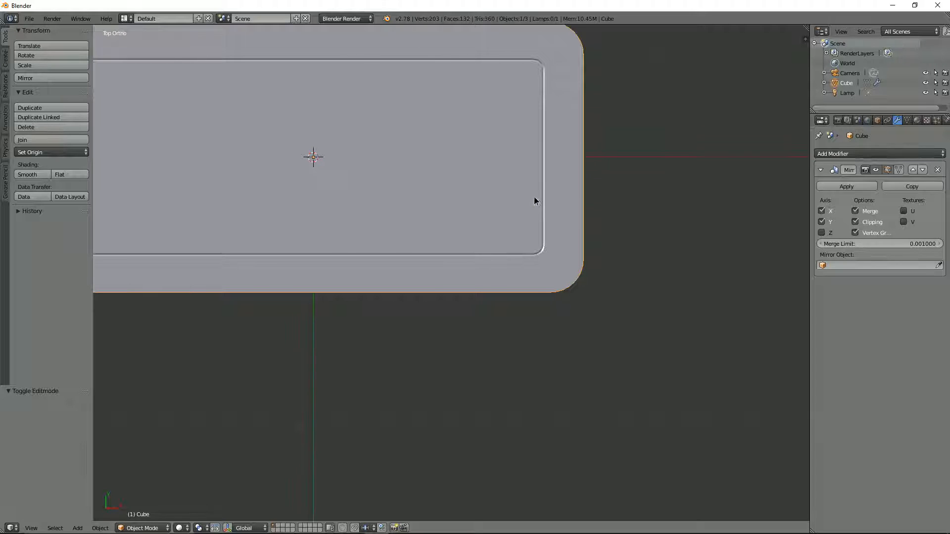
middle_drag(534, 200, 519, 317)
middle_drag(459, 281, 485, 215)
mouse_move(609, 264)
middle_down()
mouse_move(585, 262)
mouse_move(566, 210)
mouse_move(606, 267)
mouse_move(614, 311)
mouse_move(586, 293)
mouse_move(587, 275)
mouse_move(607, 276)
mouse_move(599, 269)
middle_up()
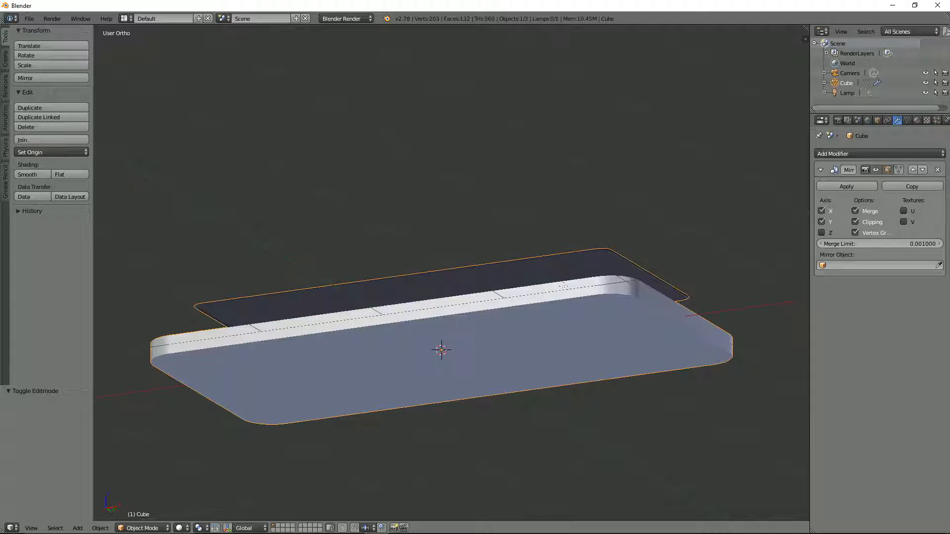
key(Tab)
key(ctrl+Tab)
click(572, 313)
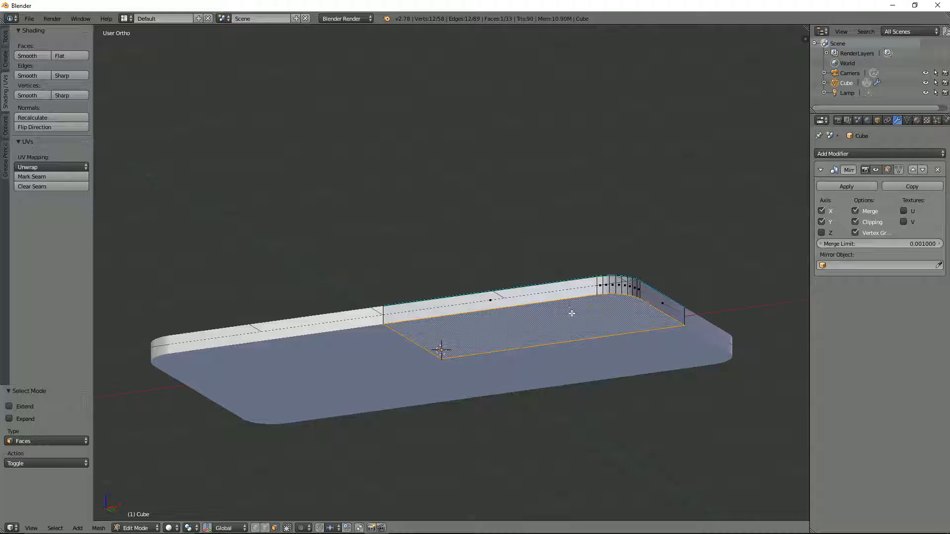
key(shift+s)
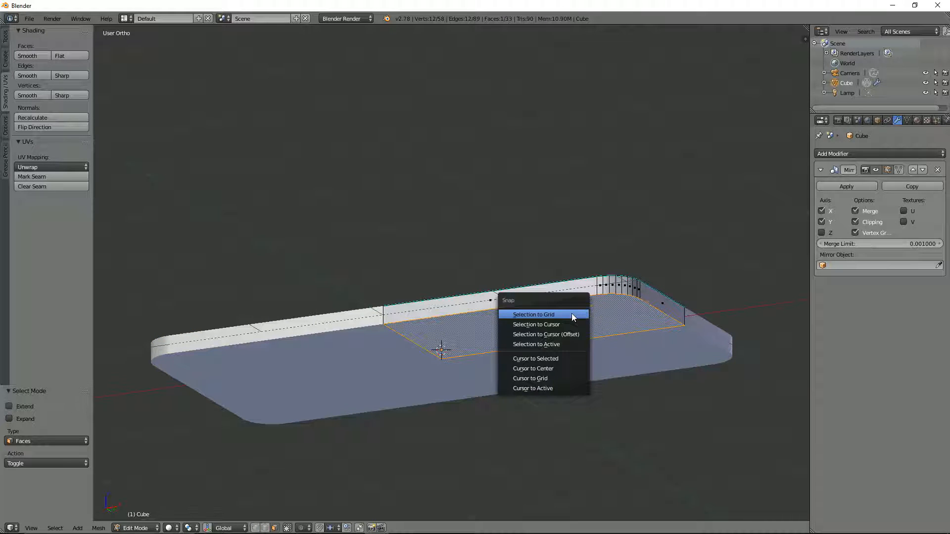
click(570, 360)
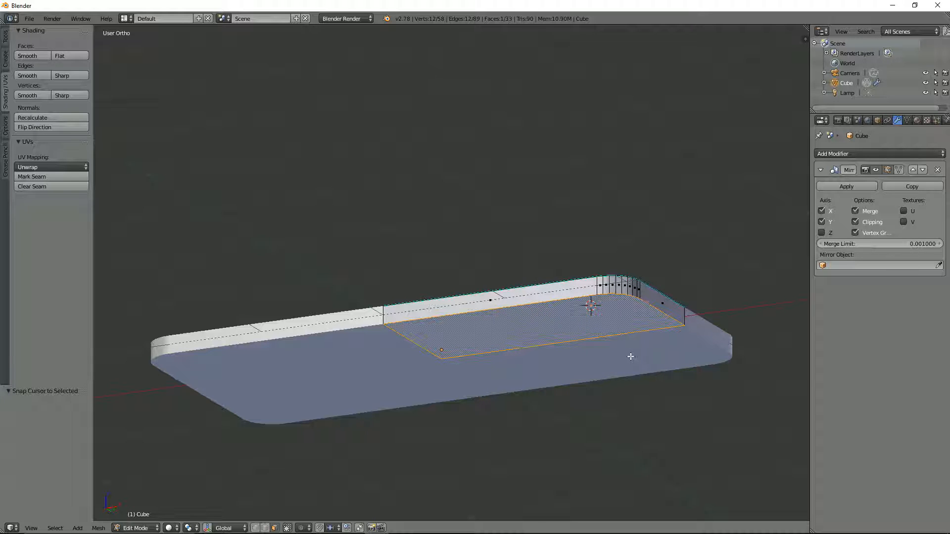
Add a cube at the 3D cursor, disable the mirror modifier's Clipping, and scale the cube to 0.200.
key(shift+a)
click(628, 367)
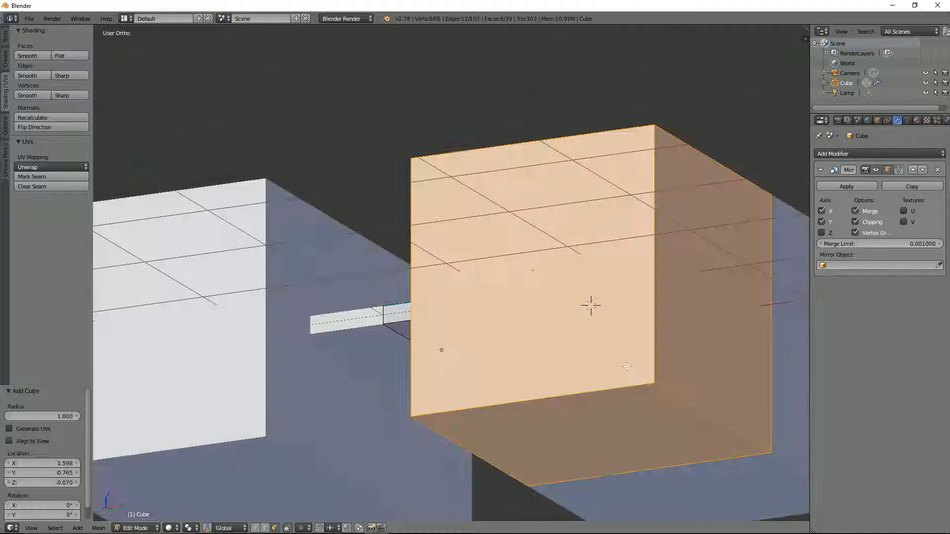
click(869, 223)
key(s)
click(626, 319)
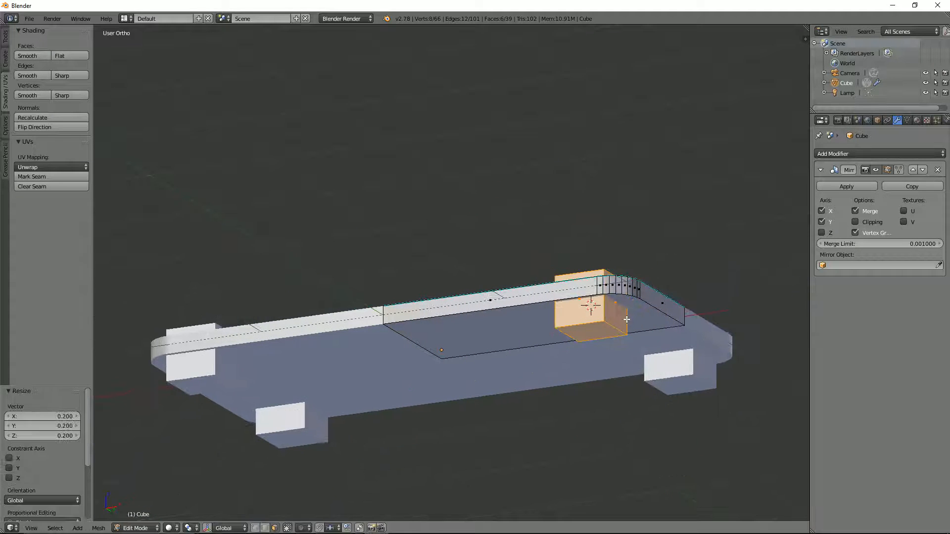
Move the cube -0.214 along Z below the tabletop and scale it uniformly to 0.553 in front view.
key(g)
key(z)
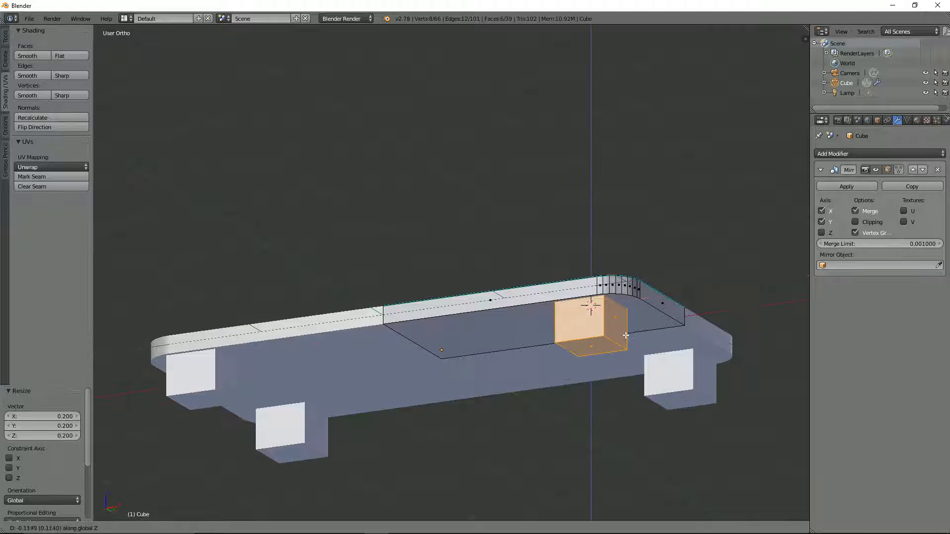
click(621, 347)
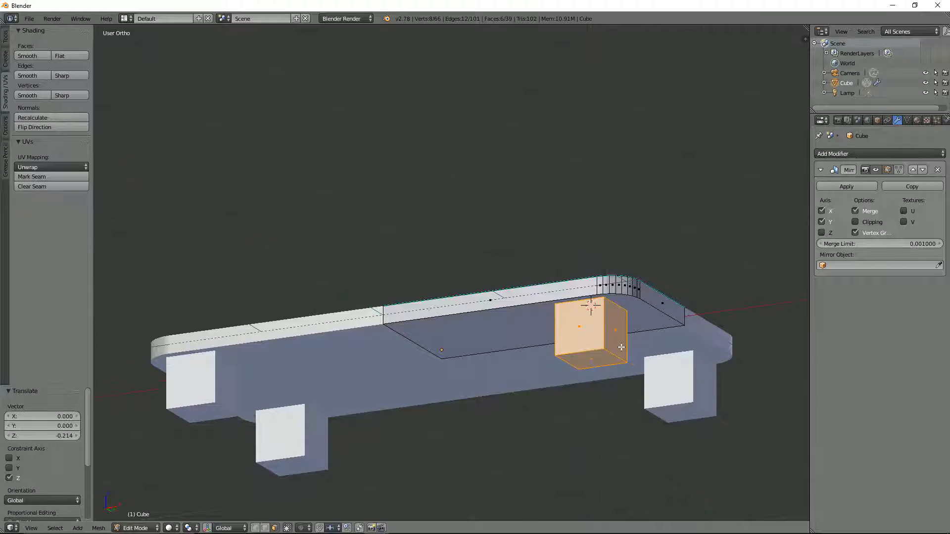
key(KP_7)
key(KP_1)
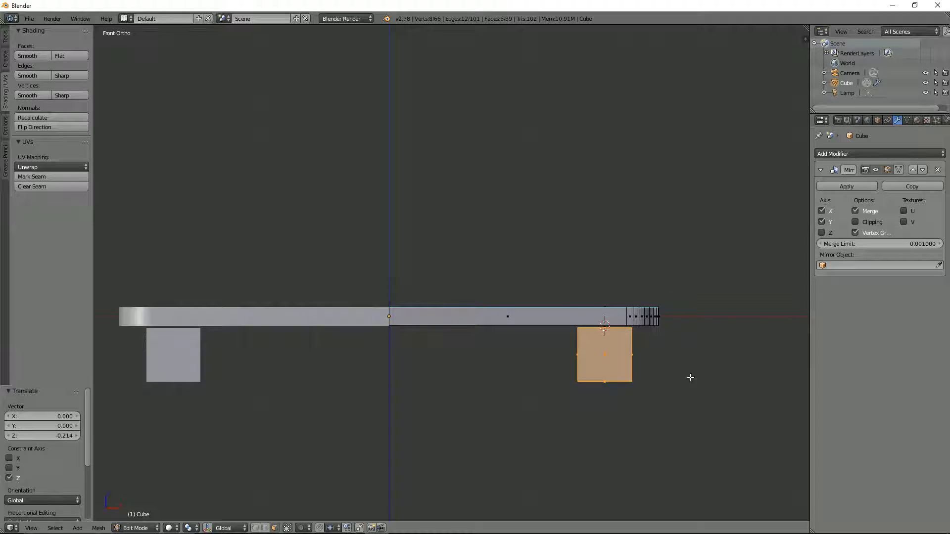
key(s)
click(655, 363)
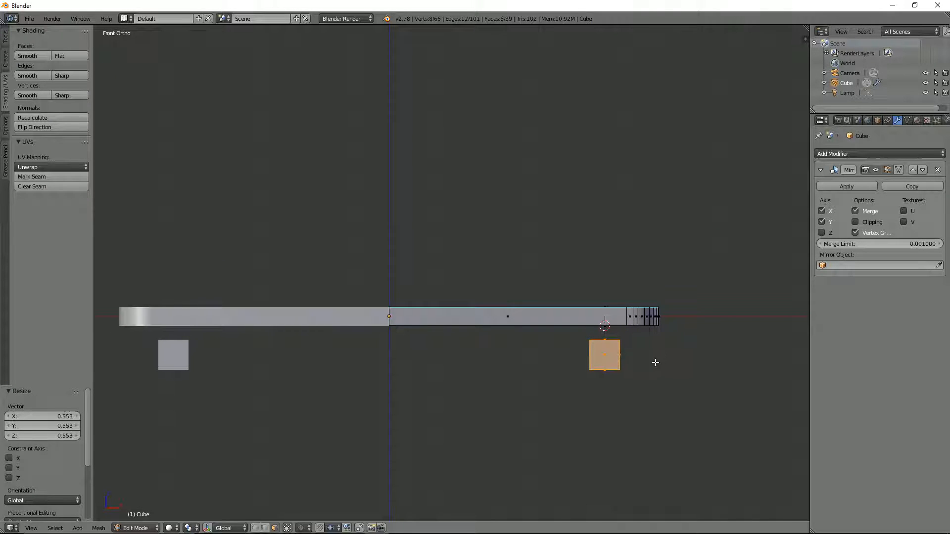
Stretch the cube by 4.016 along Z into a table leg and move it -0.187 along Z under the slab.
key(s)
key(z)
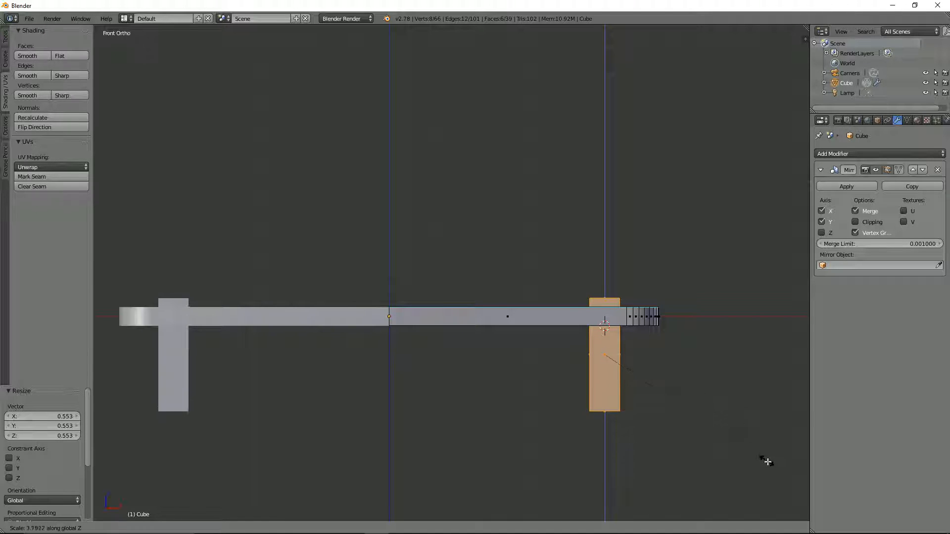
click(774, 470)
key(g)
key(z)
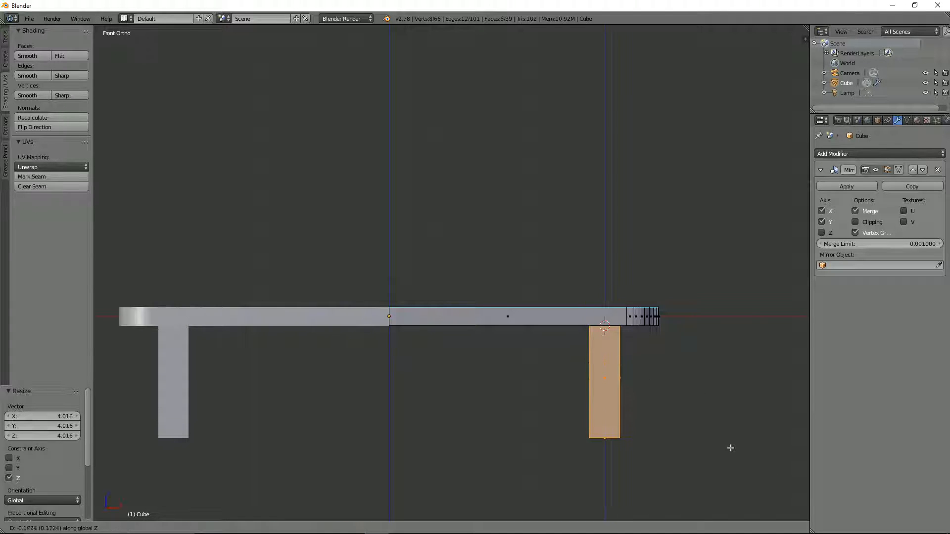
click(729, 447)
middle_drag(729, 447, 562, 350)
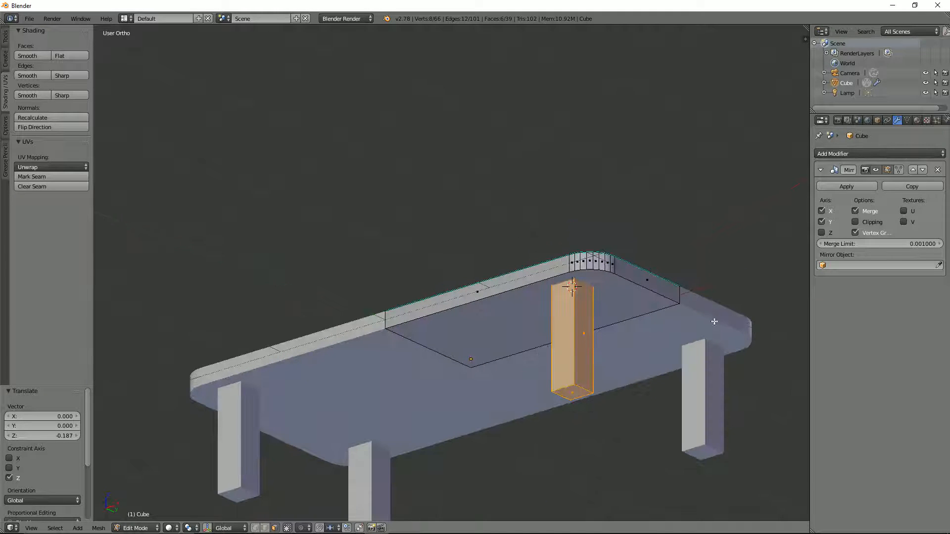
middle_drag(713, 321, 572, 369)
middle_drag(606, 348, 605, 325)
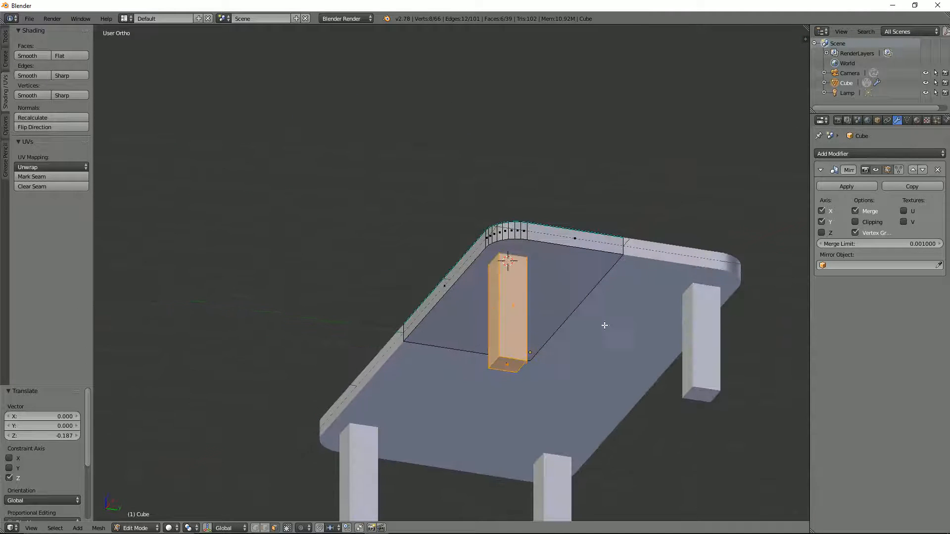
right_click(503, 364)
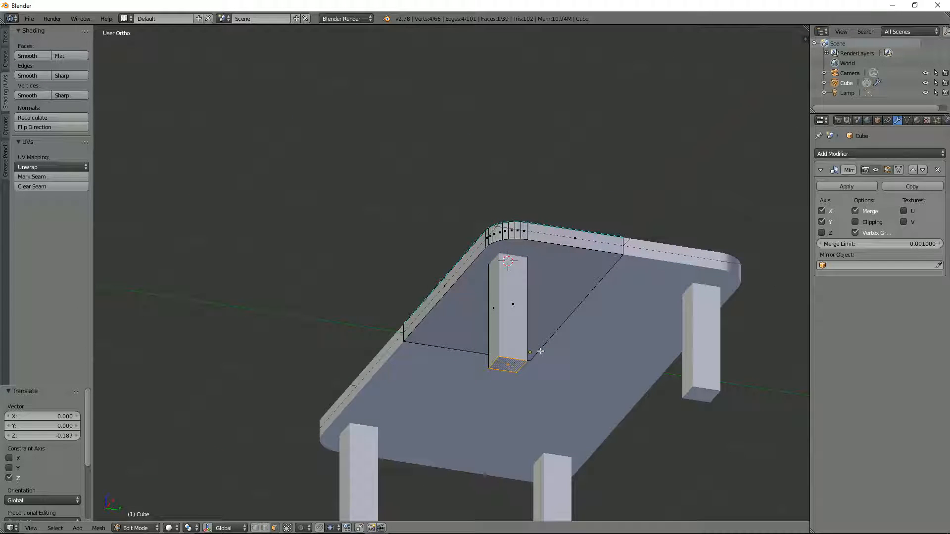
key(z)
middle_drag(536, 328, 542, 272)
shift+right_click(513, 257)
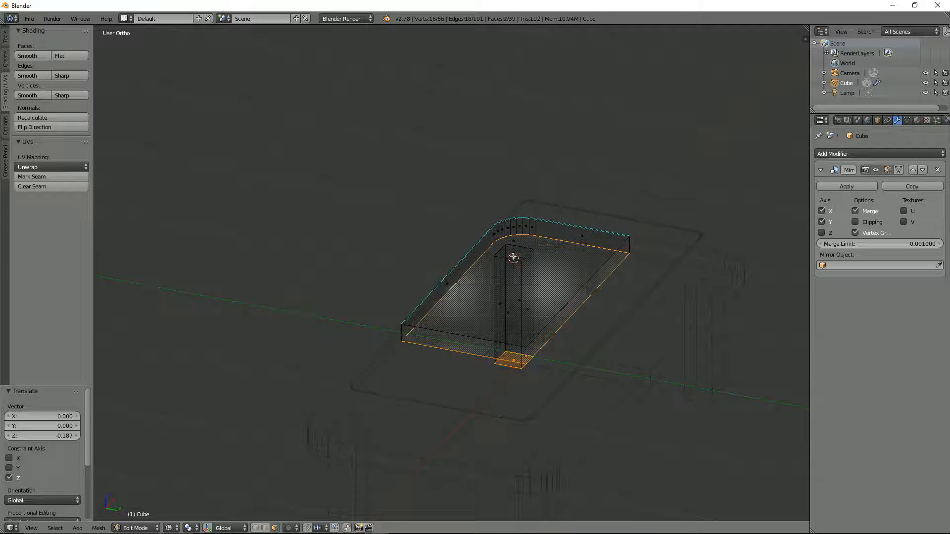
shift+right_click(522, 257)
shift+right_click(588, 259)
shift+right_click(590, 262)
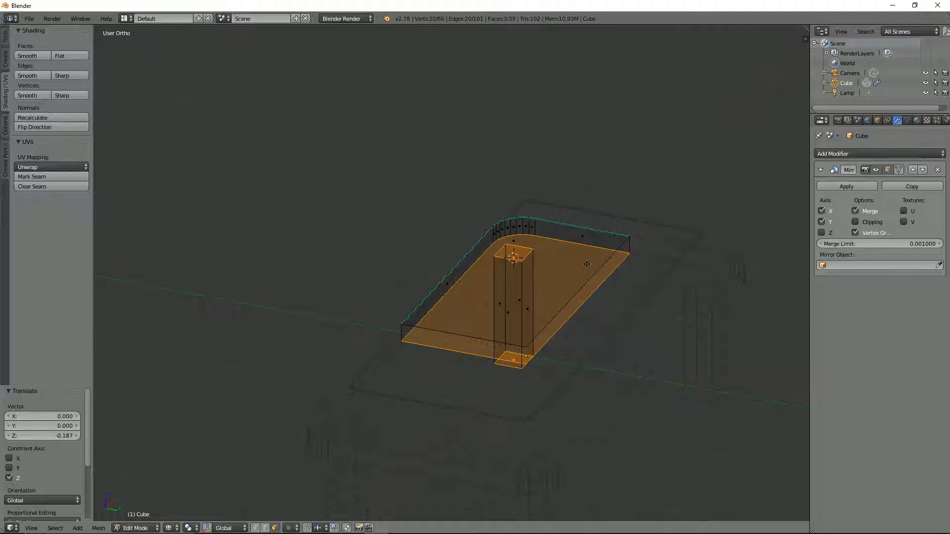
middle_drag(571, 271, 612, 283)
key(z)
scroll(593, 280, up, 5)
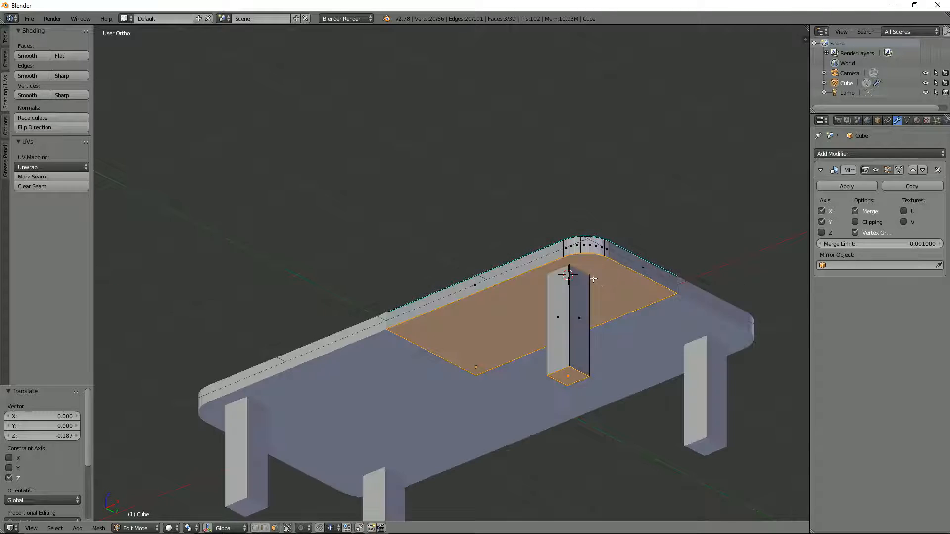
In wireframe display, clear the selection, select only the leg's top and bottom faces and delete them, returning to solid display.
key(z)
key(a)
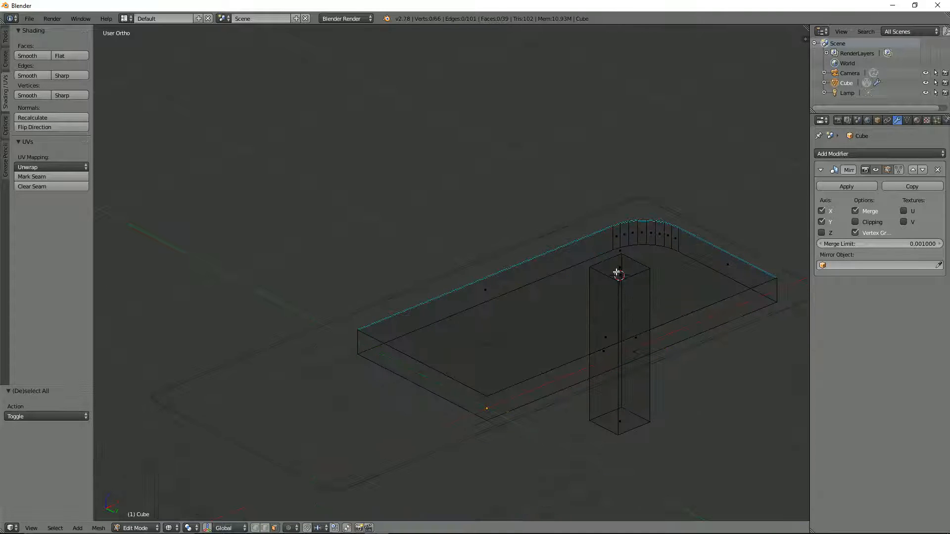
right_click(619, 271)
shift+right_click(621, 423)
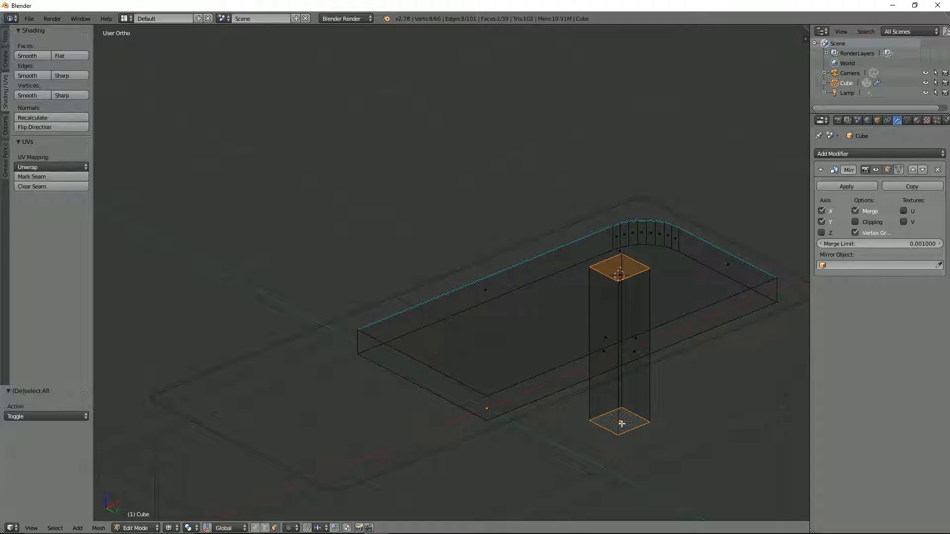
key(x)
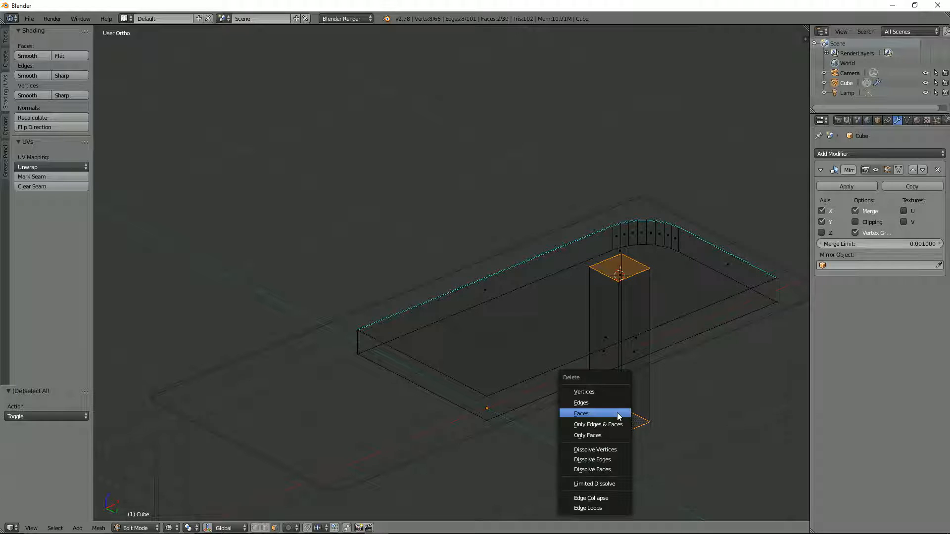
click(617, 414)
key(z)
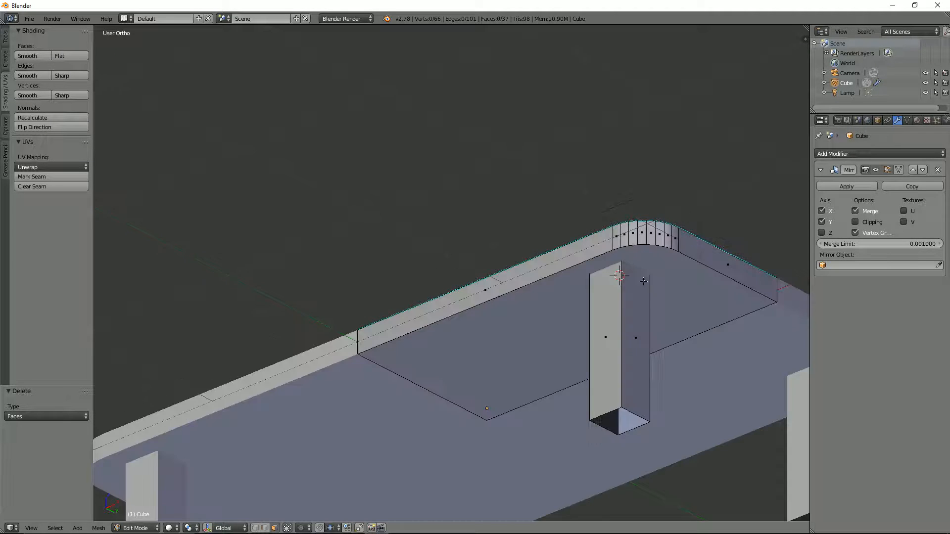
Apply rotation and scale to the table object and return to mesh editing.
mouse_move(624, 338)
middle_down()
mouse_move(672, 333)
mouse_move(605, 313)
mouse_move(480, 328)
mouse_move(569, 369)
mouse_move(553, 359)
middle_up()
middle_drag(420, 395, 505, 396)
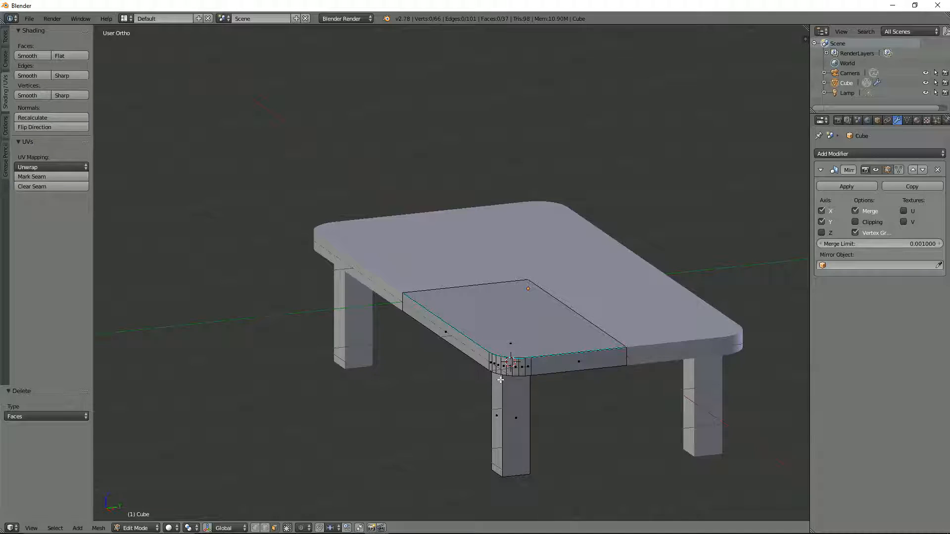
key(Tab)
key(ctrl+a)
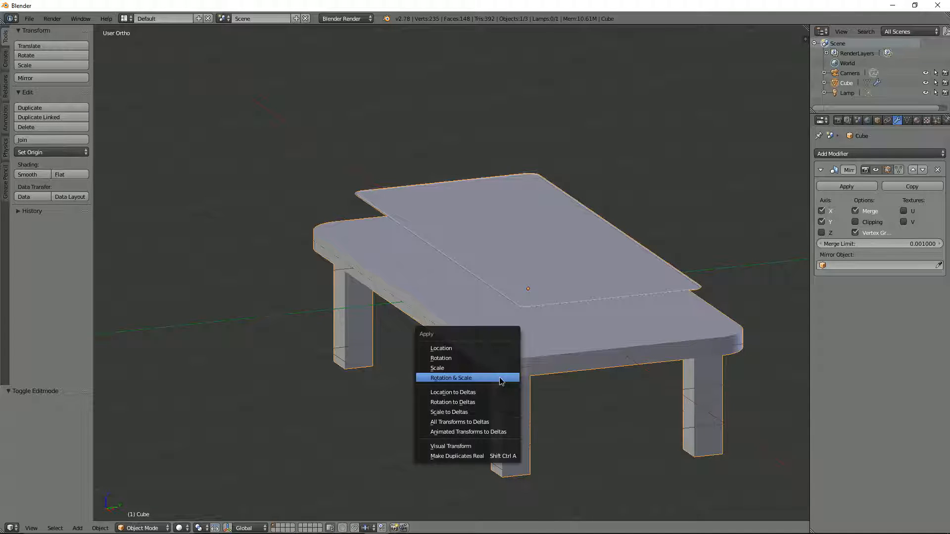
click(500, 377)
key(Tab)
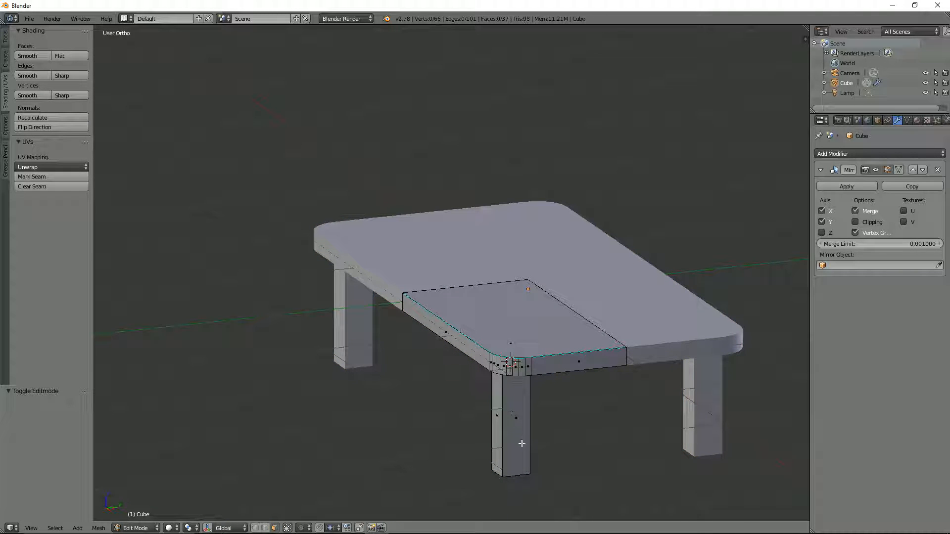
Switch to edge selection and select the leg's vertical corner edges.
key(ctrl+Tab)
click(501, 431)
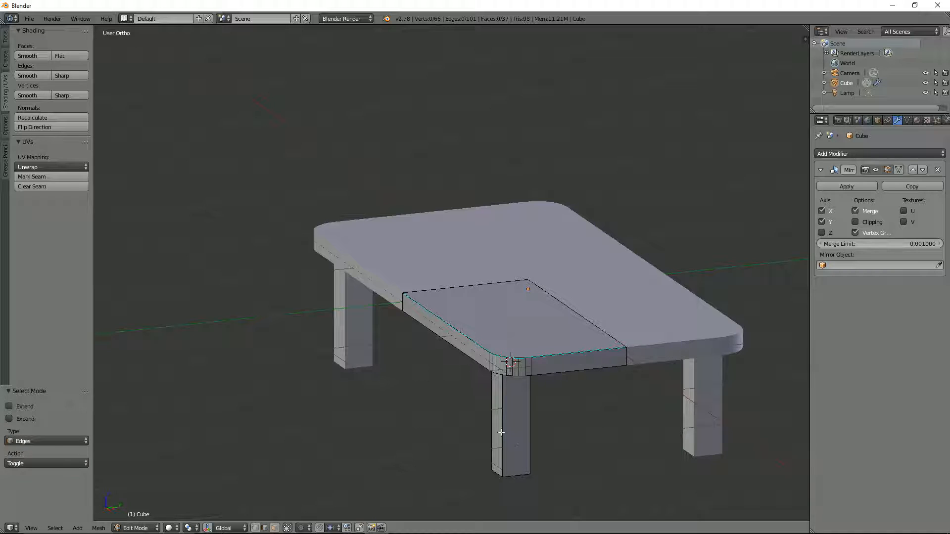
right_click(528, 430)
middle_drag(528, 431, 588, 379)
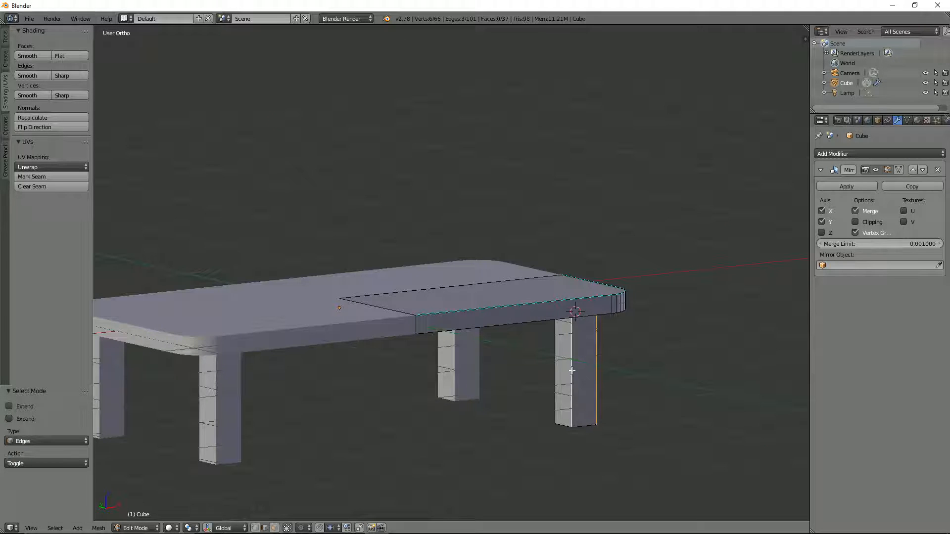
Try an eight-segment bevel on the leg's vertical edges, check it in object mode and undo it.
key(ctrl+b)
scroll(696, 427, up, 7)
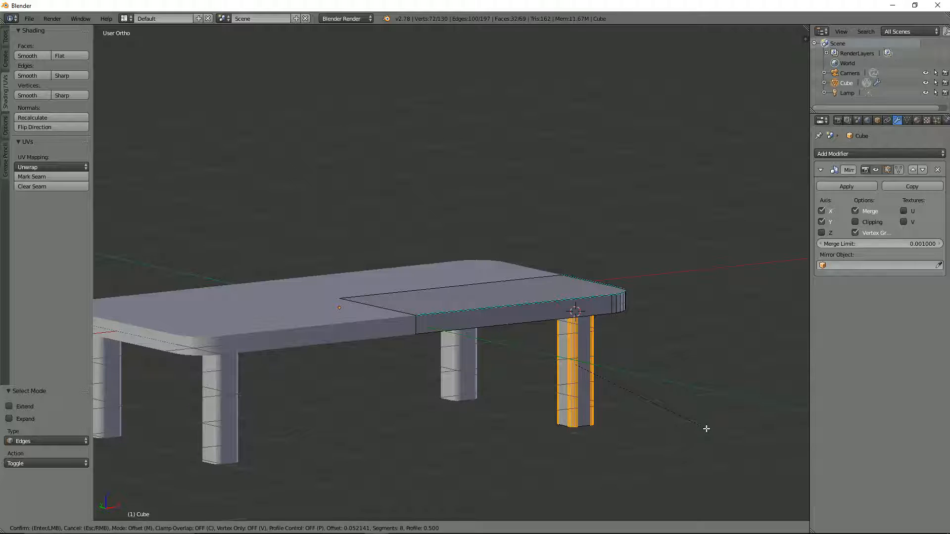
click(706, 428)
middle_drag(702, 429, 272, 388)
key(Tab)
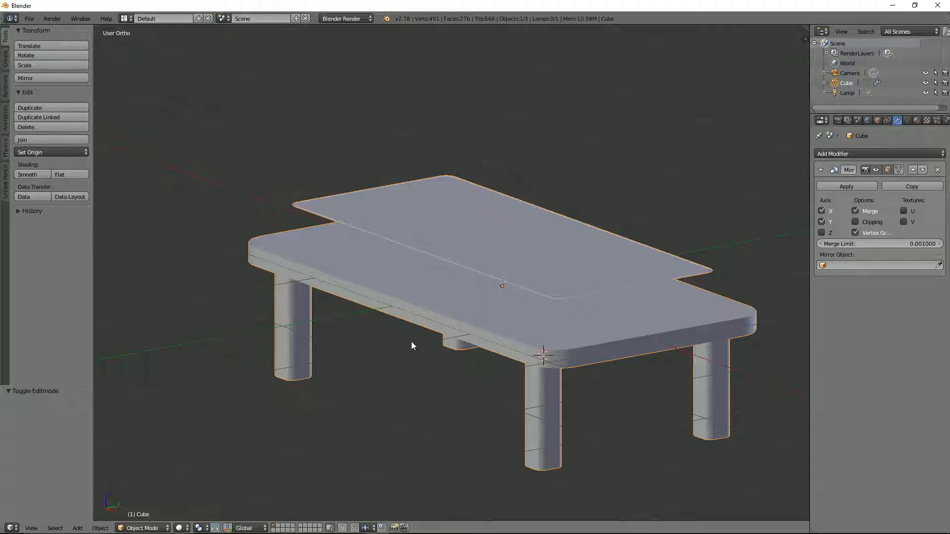
key(Tab)
key(ctrl+z)
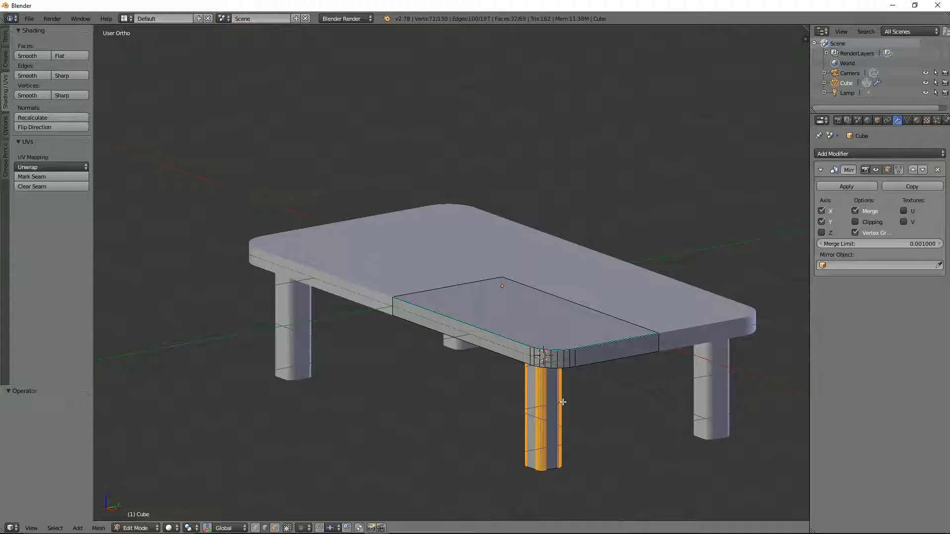
Bevel the leg's vertical edges with an amount of 0.039 and 1 segment, then check the result in object mode.
key(ctrl+b)
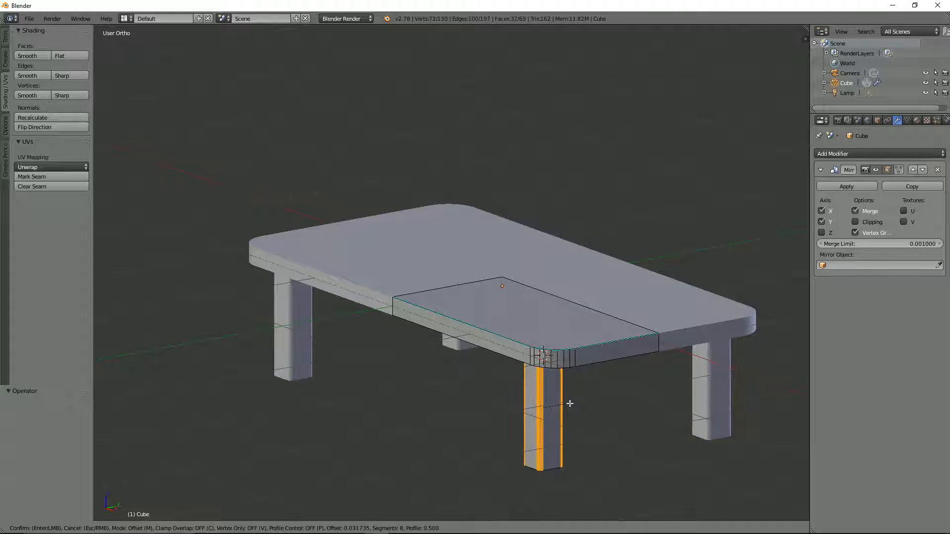
click(568, 402)
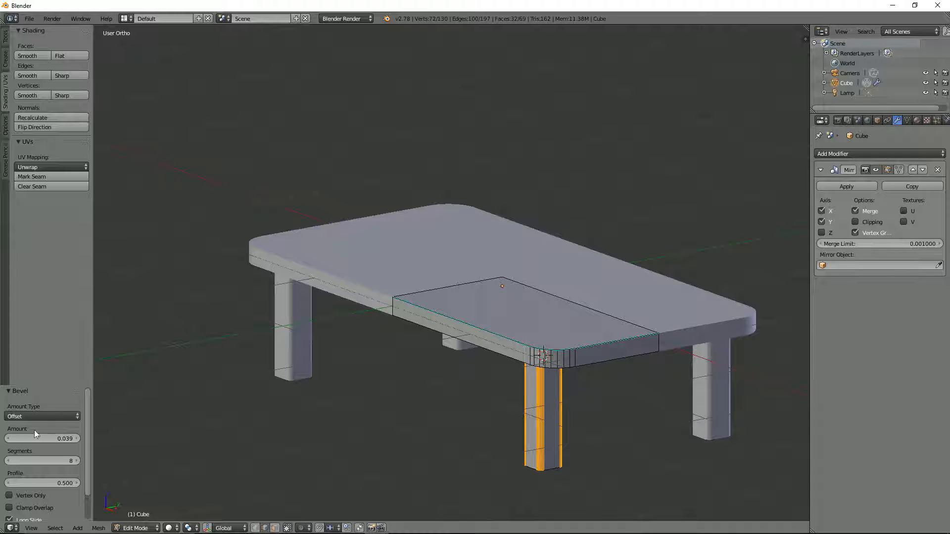
click(63, 460)
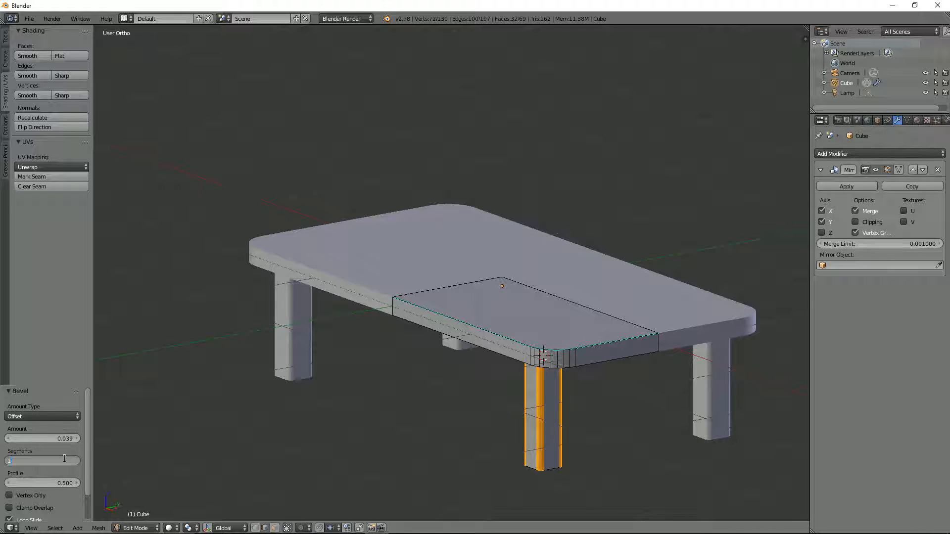
key(Return)
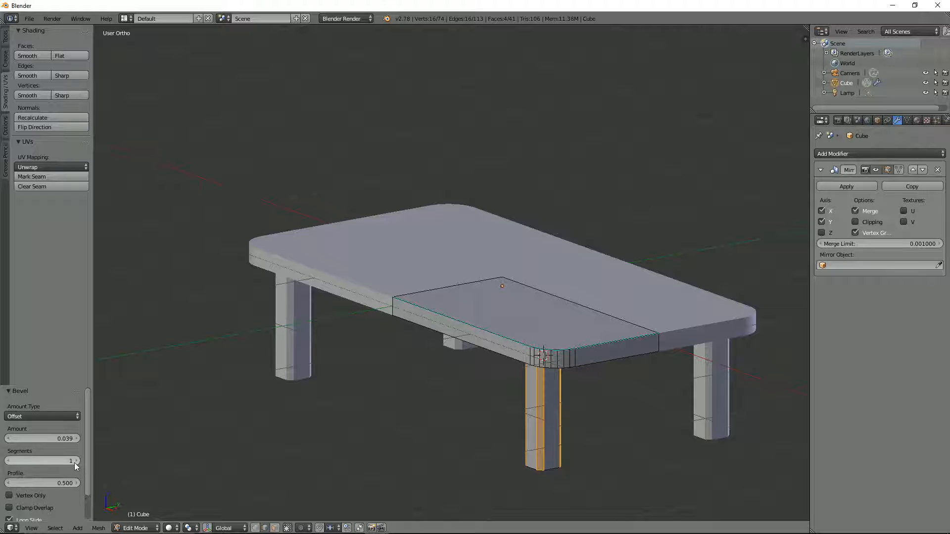
click(75, 461)
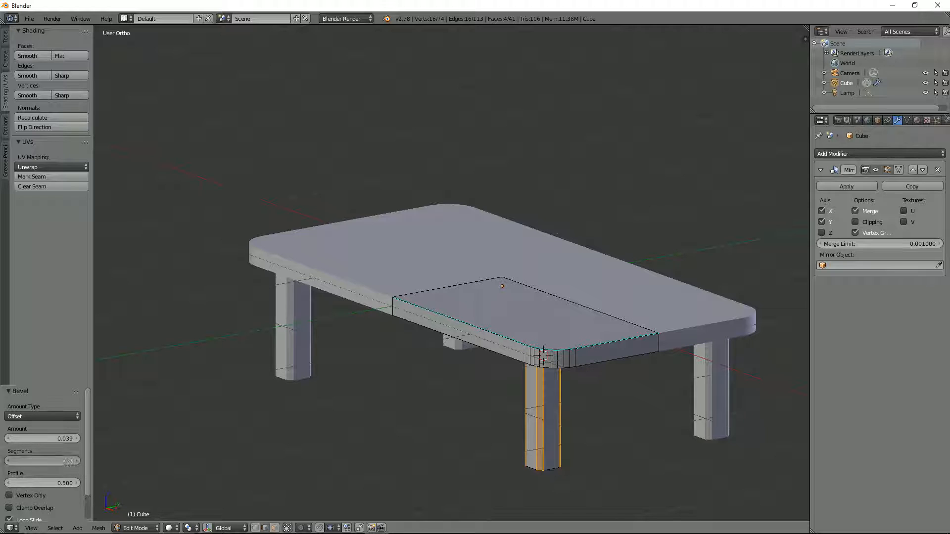
click(8, 460)
key(Tab)
mouse_move(506, 372)
middle_down()
mouse_move(627, 373)
mouse_move(613, 363)
mouse_move(435, 361)
mouse_move(599, 356)
mouse_move(610, 377)
mouse_move(569, 387)
mouse_move(637, 382)
mouse_move(621, 371)
mouse_move(591, 375)
mouse_move(607, 383)
middle_up()
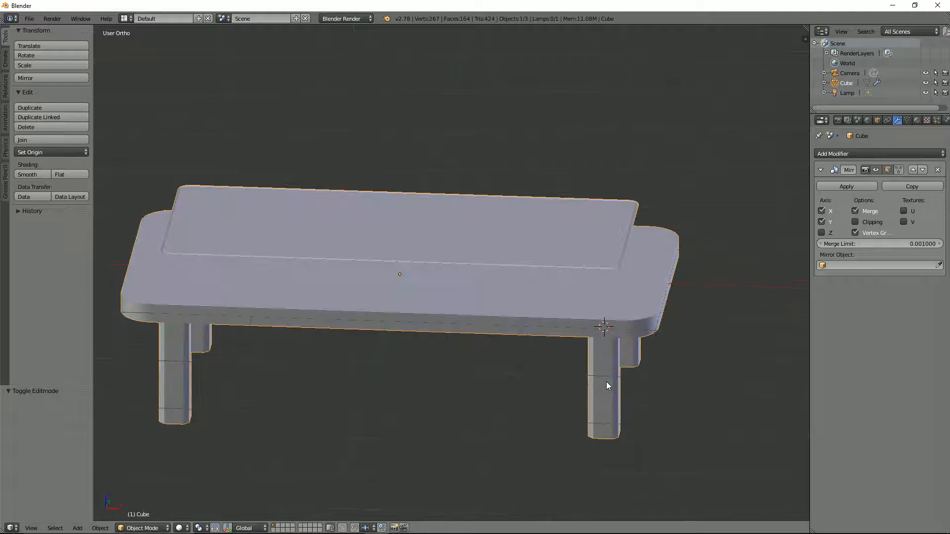
Add four horizontal loop cuts around the leg and scale them by 0.390 along Z.
key(Tab)
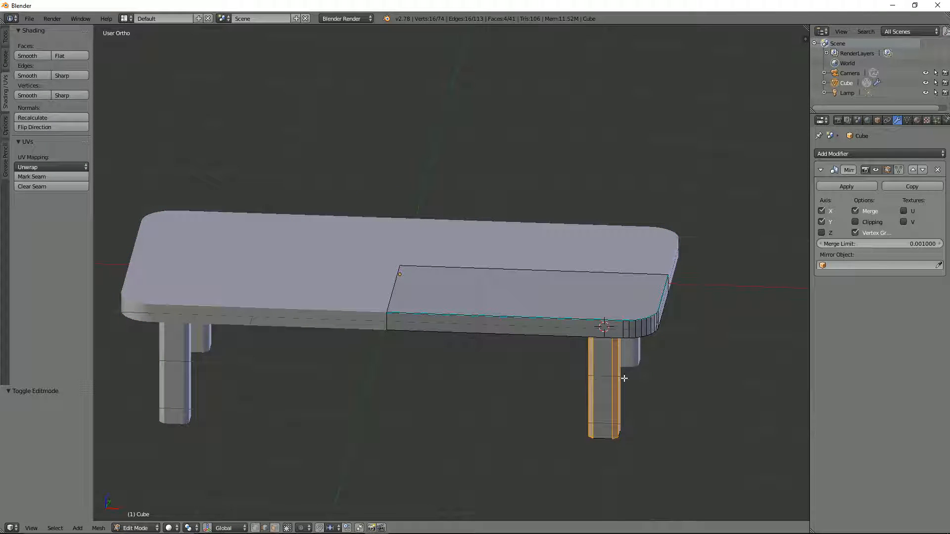
key(ctrl+r)
scroll(622, 377, up, 2)
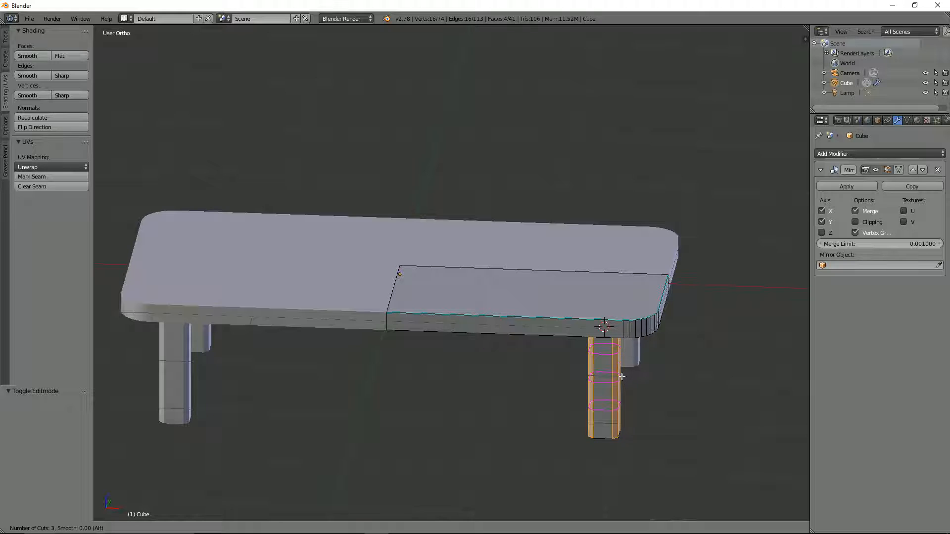
click(622, 377)
right_click(622, 377)
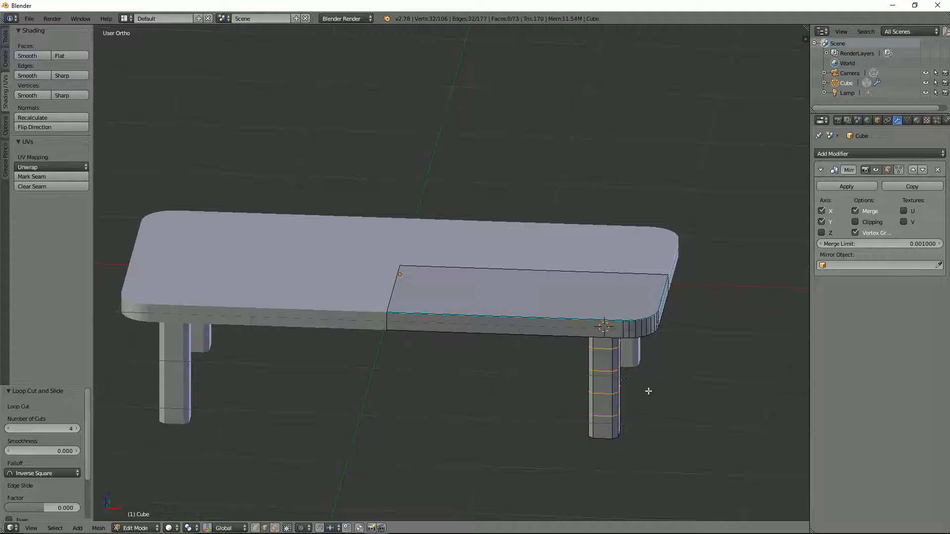
key(s)
key(z)
click(636, 389)
In face selection, select the leg's middle ring of faces, extrude it in place and shrink/fatten it with an offset of -0.020.
scroll(636, 389, up, 2)
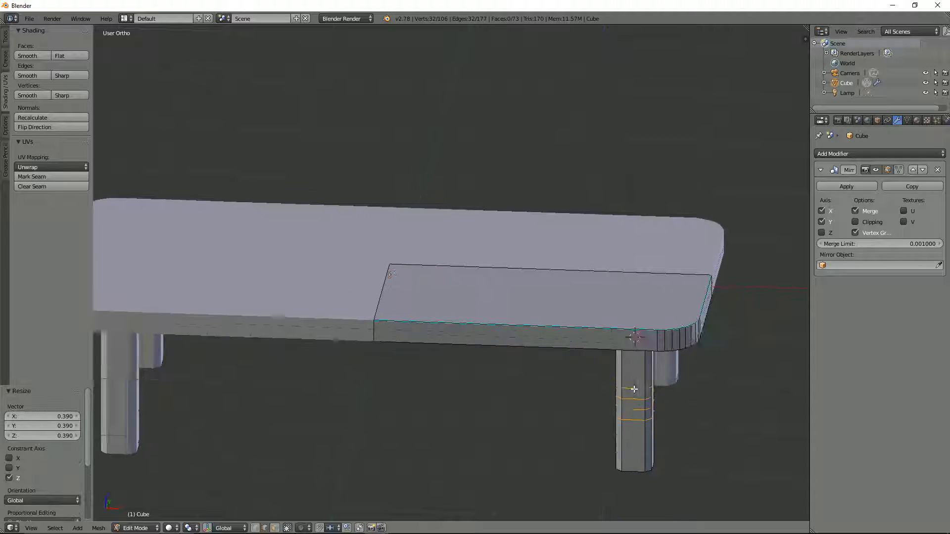
key(ctrl+Tab)
click(684, 420)
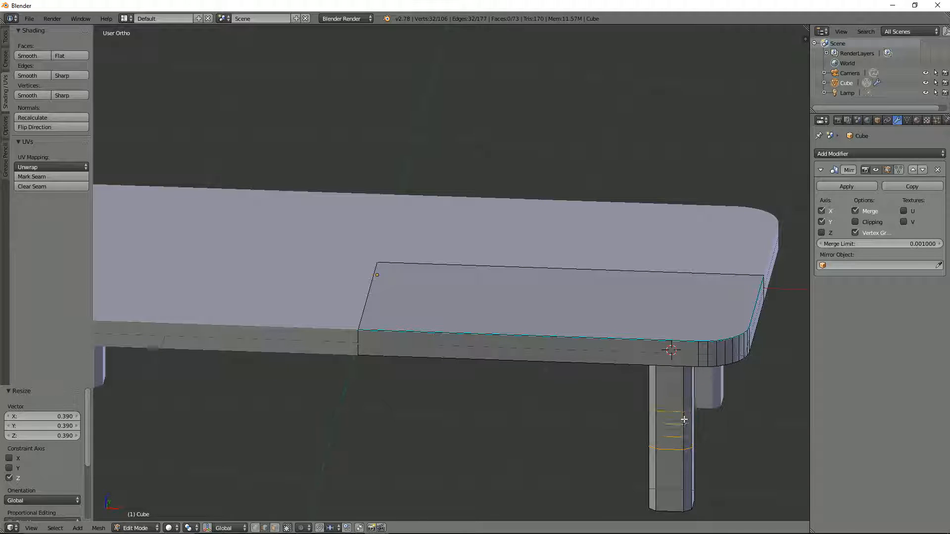
key(ctrl+Tab)
click(691, 424)
alt+right_click(683, 432)
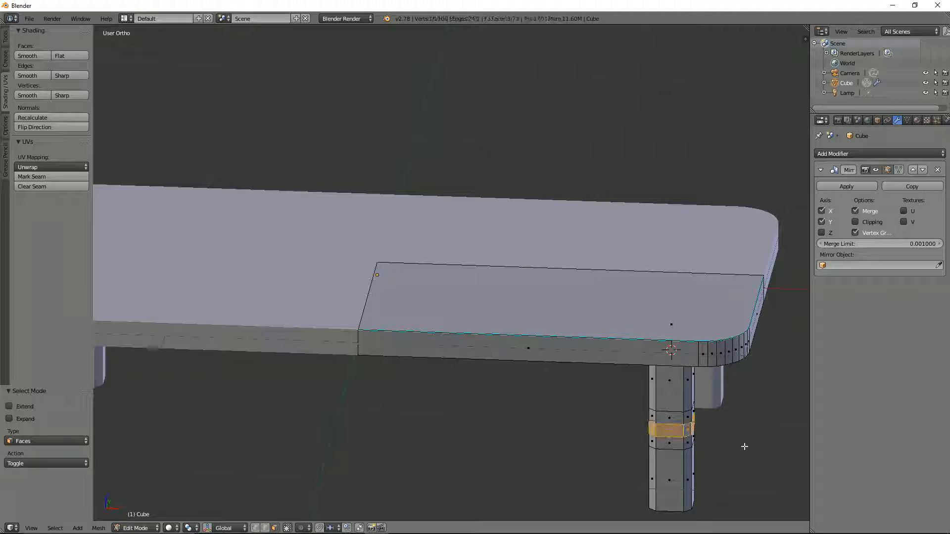
key(e)
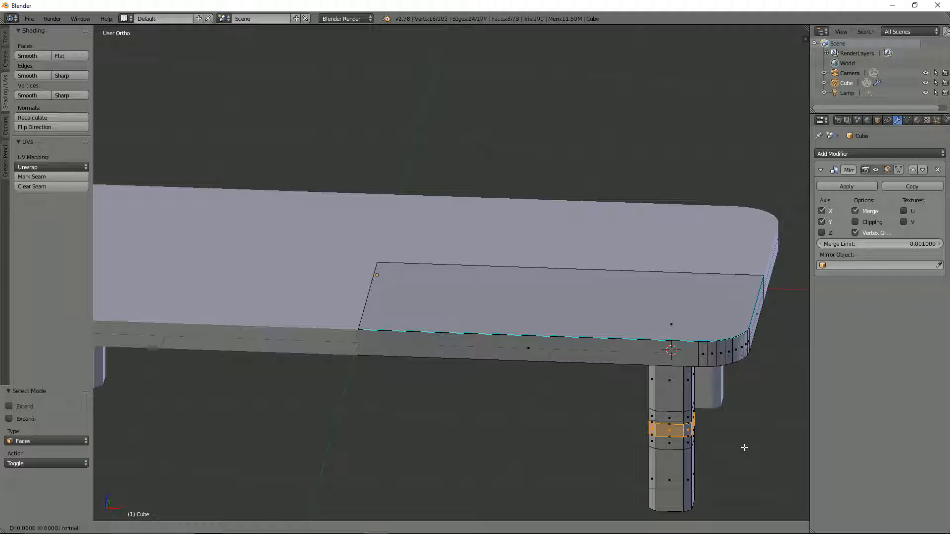
right_click(745, 447)
key(alt+s)
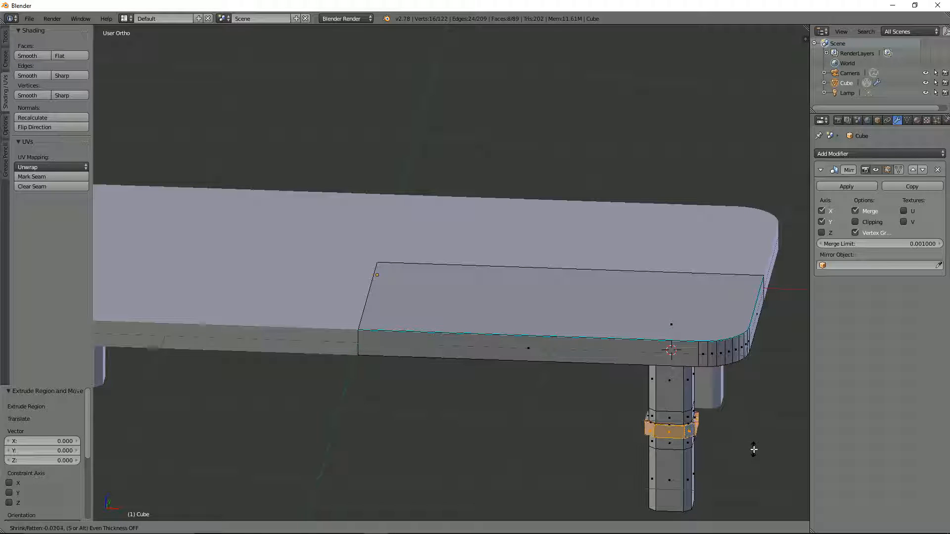
click(753, 447)
Select the edge loops where the raised band meets the leg above and below, and spread them apart along Z to slope the band's sides.
middle_drag(753, 447, 514, 311)
scroll(716, 419, up, 2)
scroll(561, 360, up, 2)
key(ctrl+Tab)
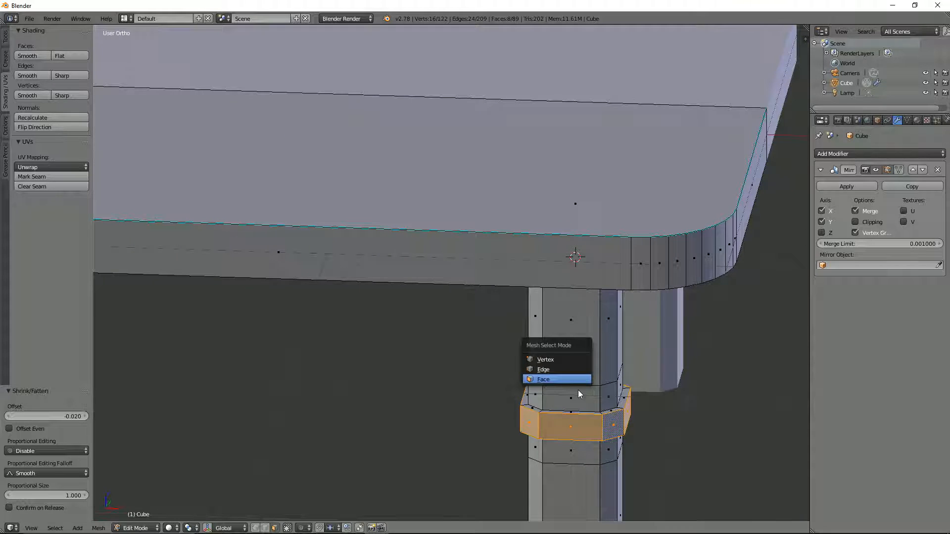
click(578, 388)
alt+right_click(575, 410)
middle_drag(559, 387, 560, 341)
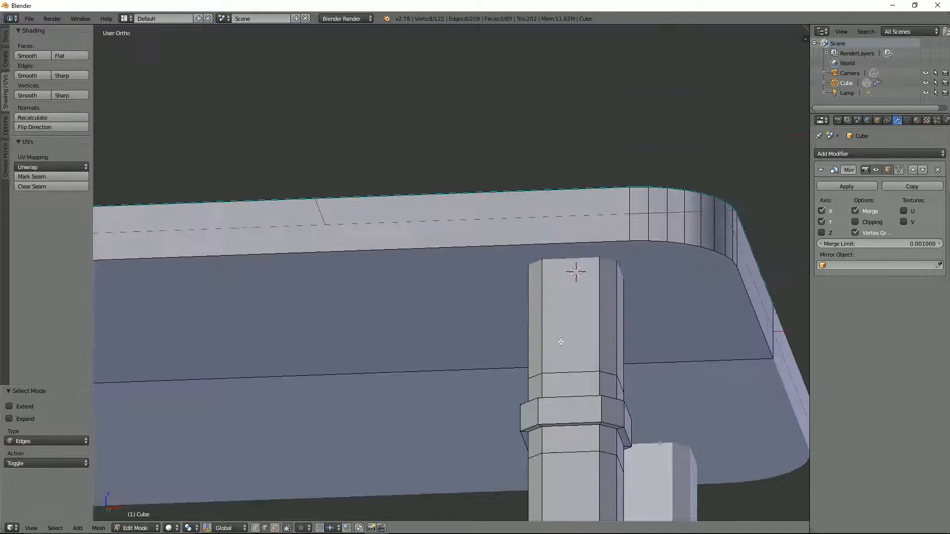
alt+shift+right_click(567, 426)
middle_drag(568, 426, 576, 452)
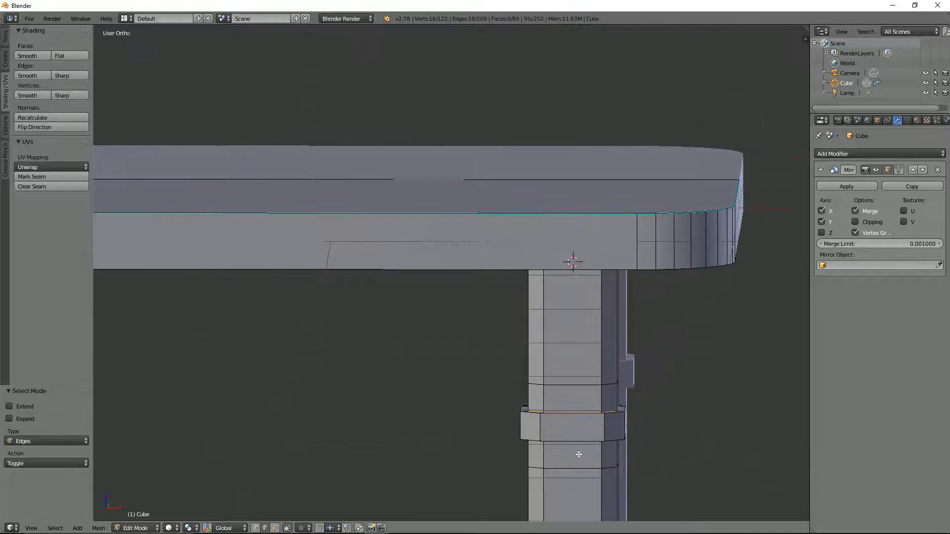
key(s)
key(z)
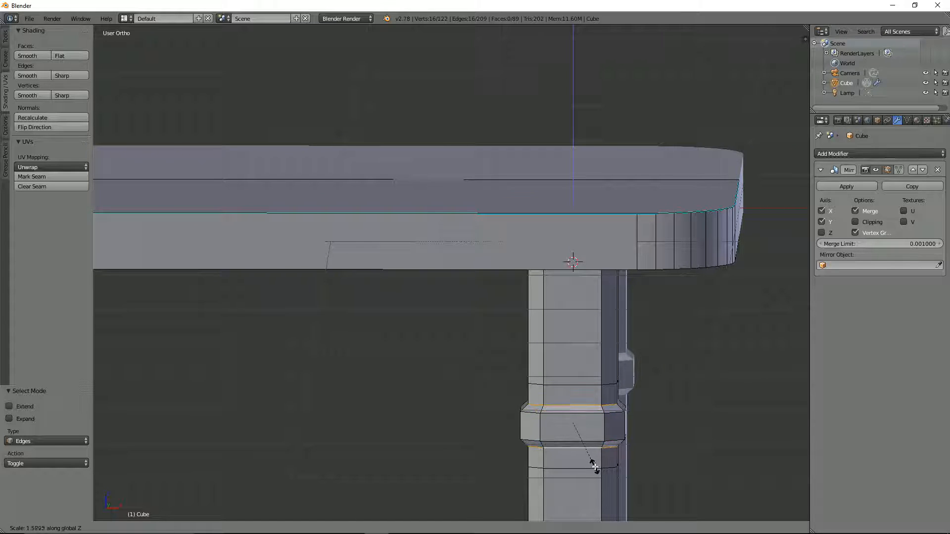
click(591, 458)
Inspect the table and its banded legs in wireframe and solid display, in both edit and object mode.
scroll(593, 457, down, 4)
key(z)
middle_drag(550, 422, 360, 377)
key(z)
key(Tab)
middle_drag(416, 343, 457, 350)
key(Tab)
key(Tab)
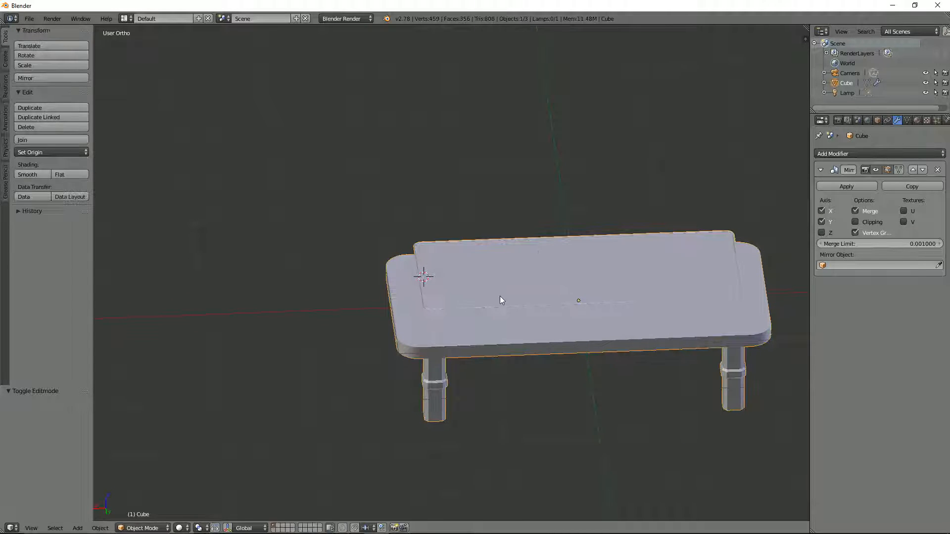
Reveal the hidden playing surface in the table mesh.
key(Tab)
middle_drag(550, 303, 613, 299)
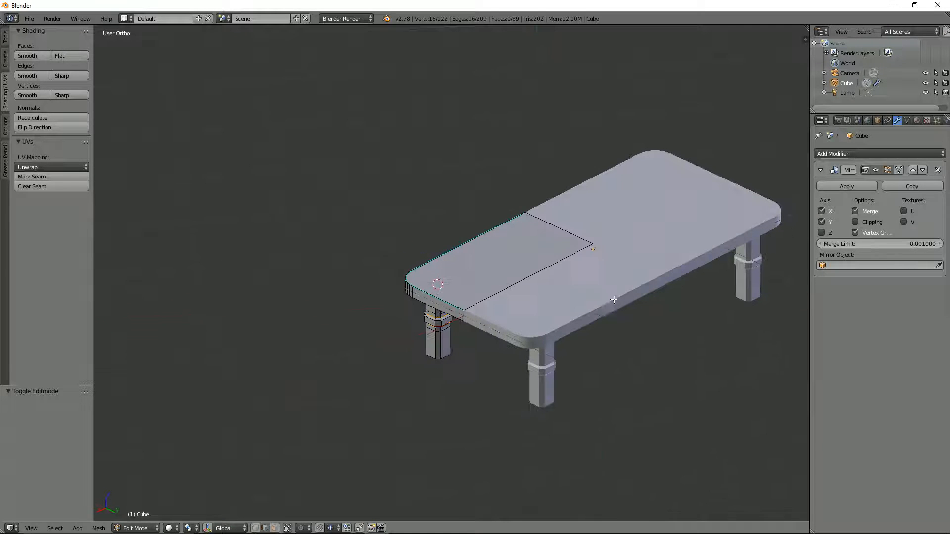
key(alt+h)
middle_drag(550, 268, 556, 271)
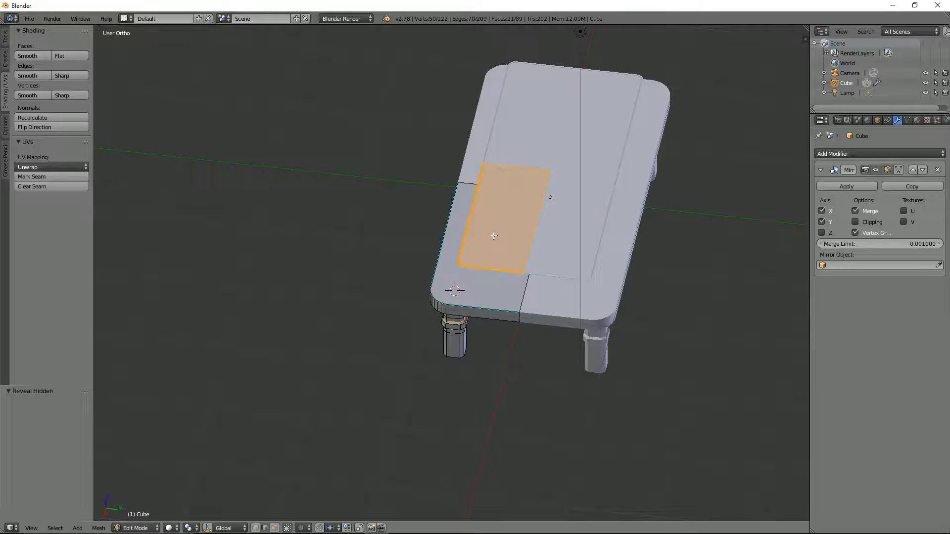
middle_drag(494, 236, 549, 219)
Select only the linked geometry of the playing surface, separate it into its own object and return to object mode.
right_click(512, 236)
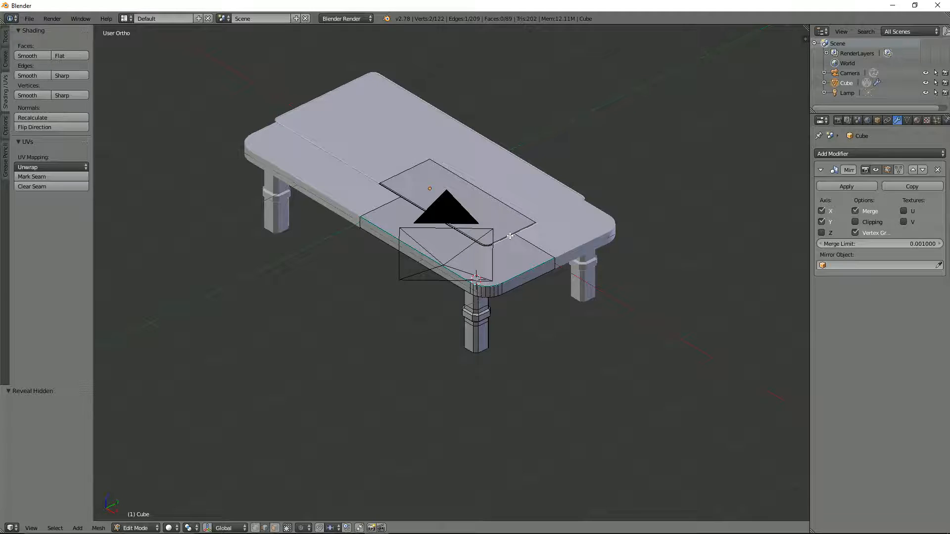
key(l)
middle_drag(510, 236, 519, 236)
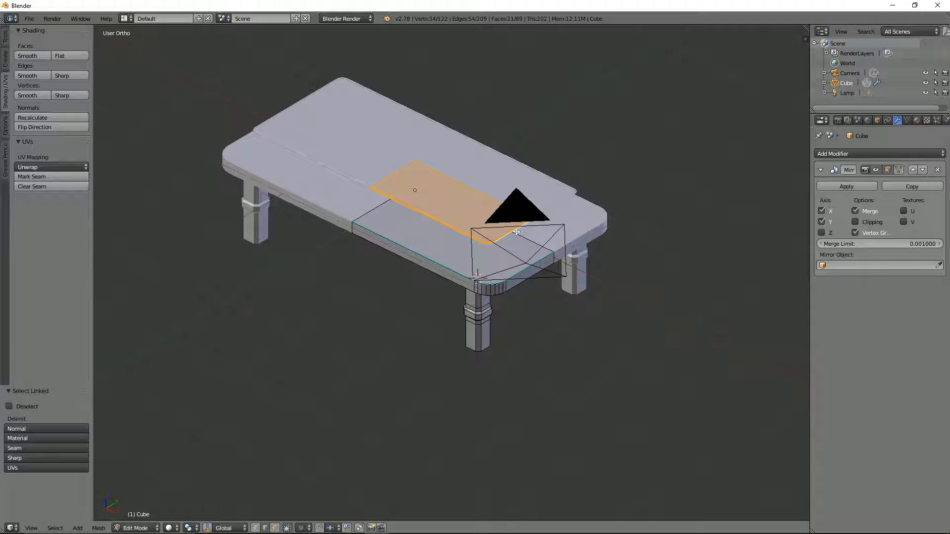
key(p)
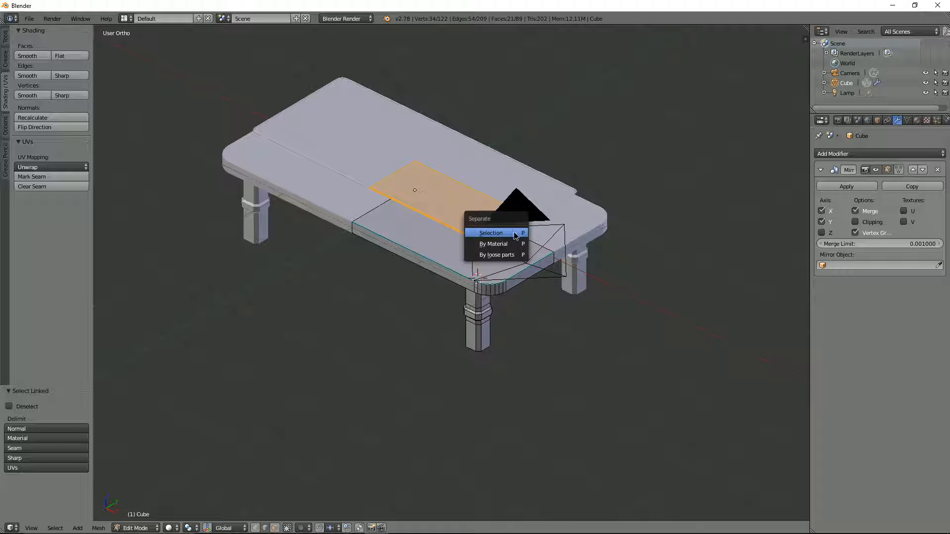
click(515, 236)
middle_drag(468, 208, 468, 229)
key(Tab)
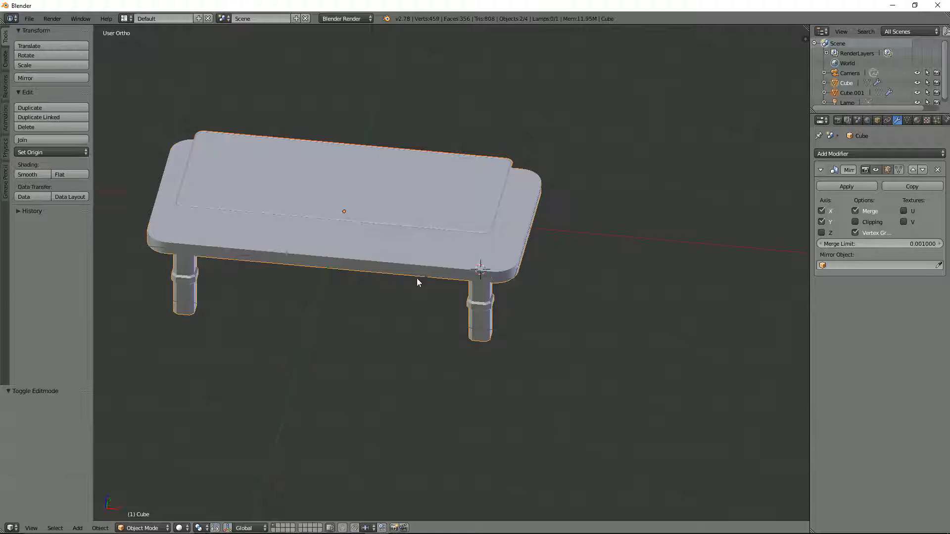
Select the main table object with the rim and legs and rename it table.
right_click(429, 267)
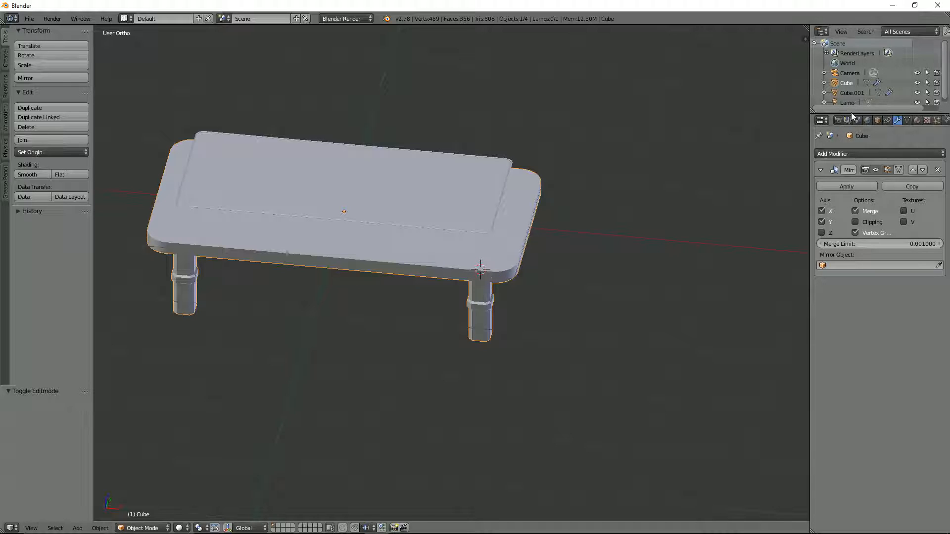
drag(850, 113, 851, 140)
double_click(847, 83)
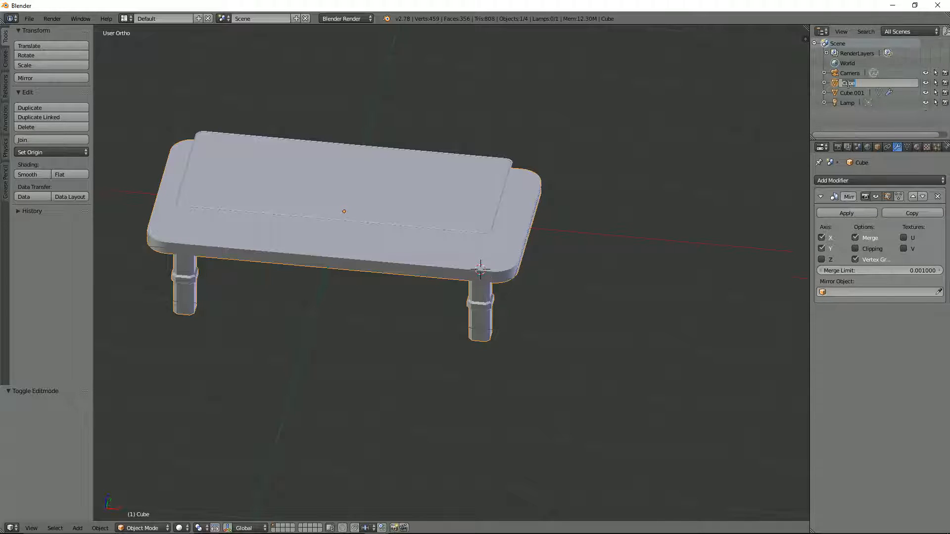
text(table)
key(Return)
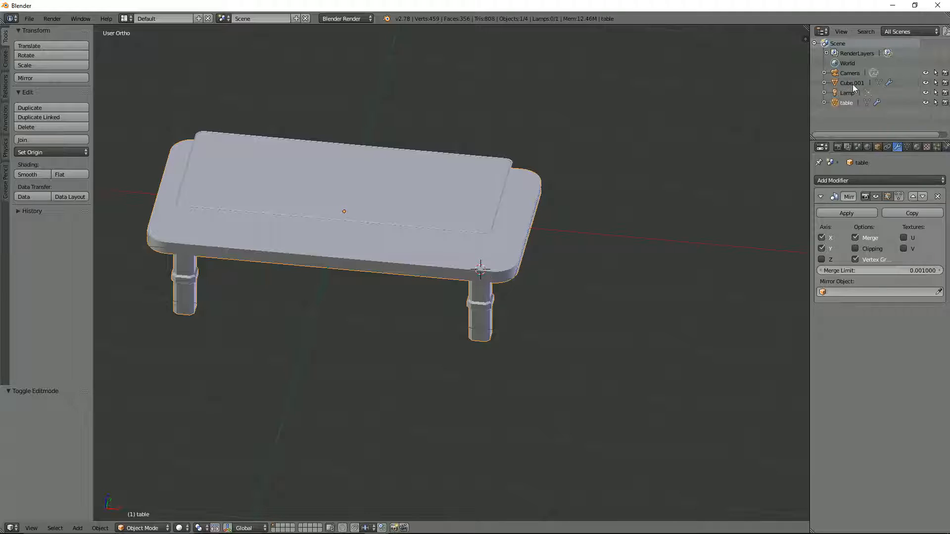
Select the separated playing surface object and rename it normal_felt_bump.
right_click(492, 212)
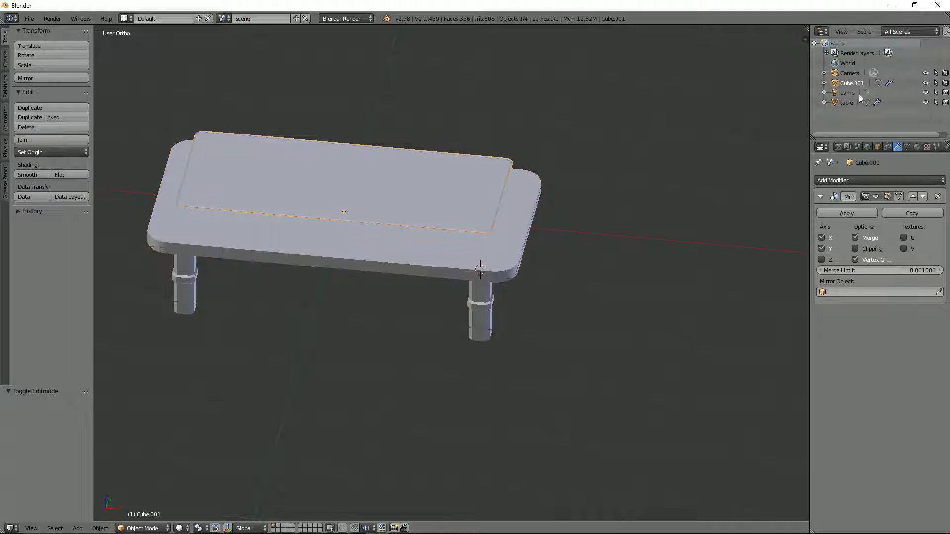
double_click(849, 83)
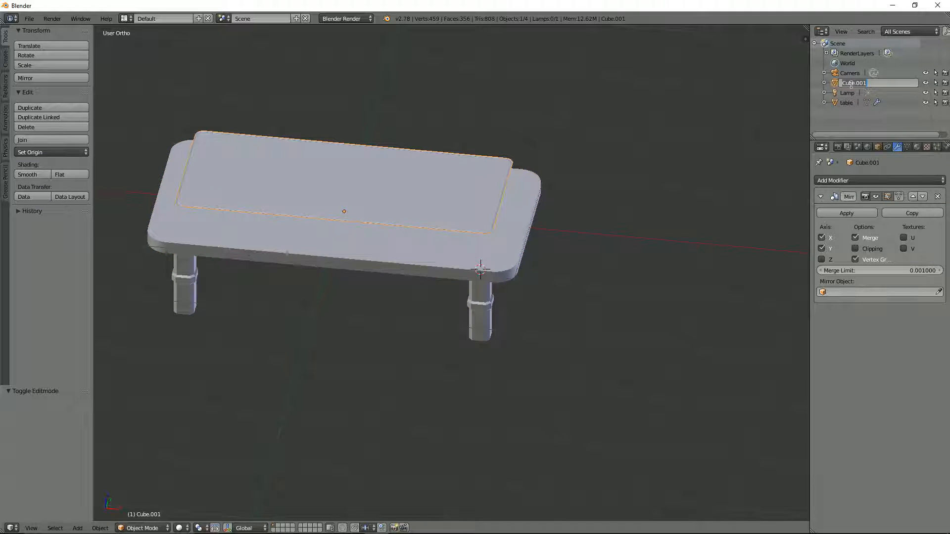
text(normal_felt_bu)
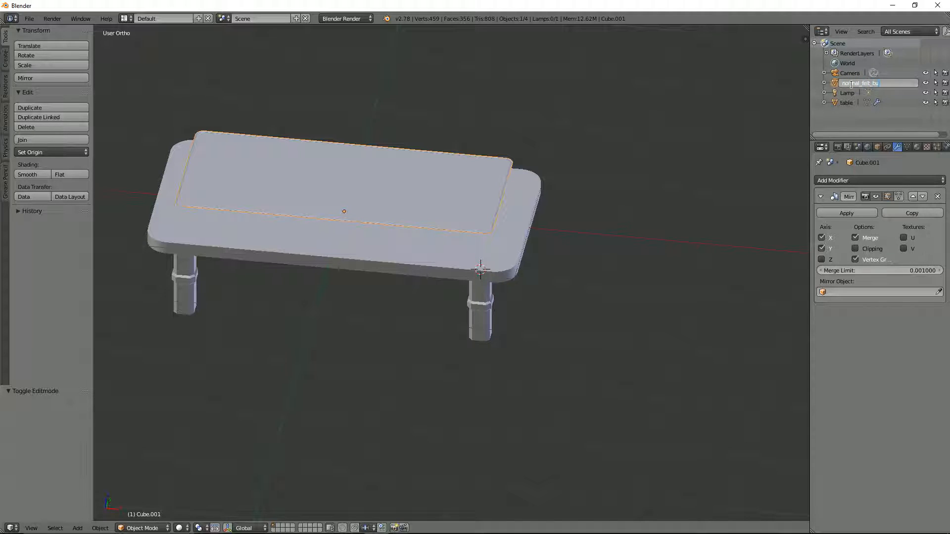
text(mp)
key(Return)
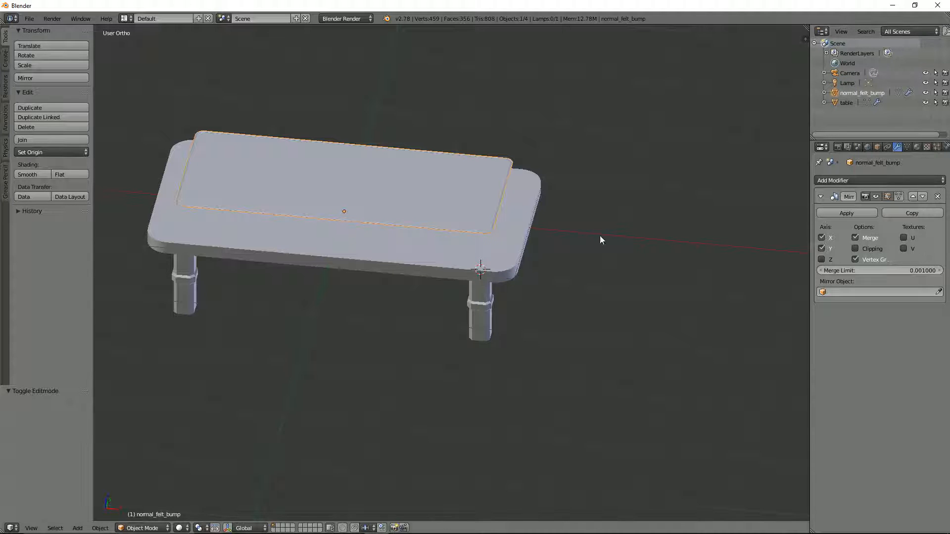
Select the playing surface object and hide it.
middle_drag(599, 235, 471, 223)
right_click(489, 276)
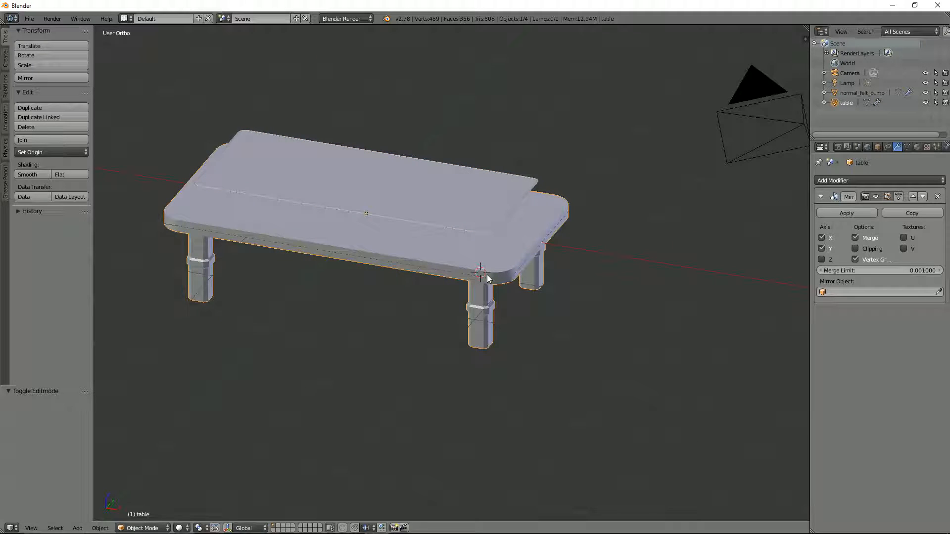
right_click(477, 231)
key(h)
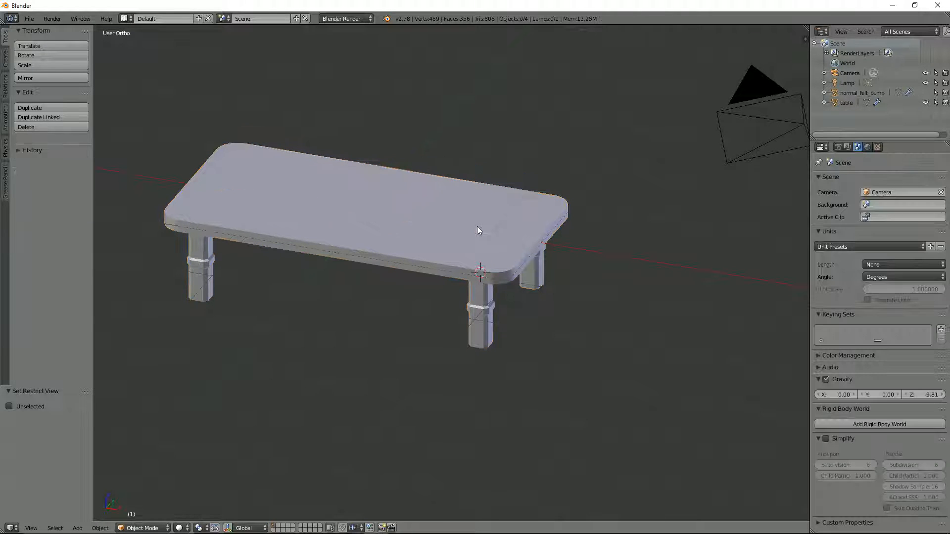
Select the table object, enter edit mode and examine its mirrored quarter and legs from several sides.
middle_drag(477, 227, 503, 277)
scroll(490, 254, up, 5)
scroll(483, 265, down, 4)
right_click(503, 276)
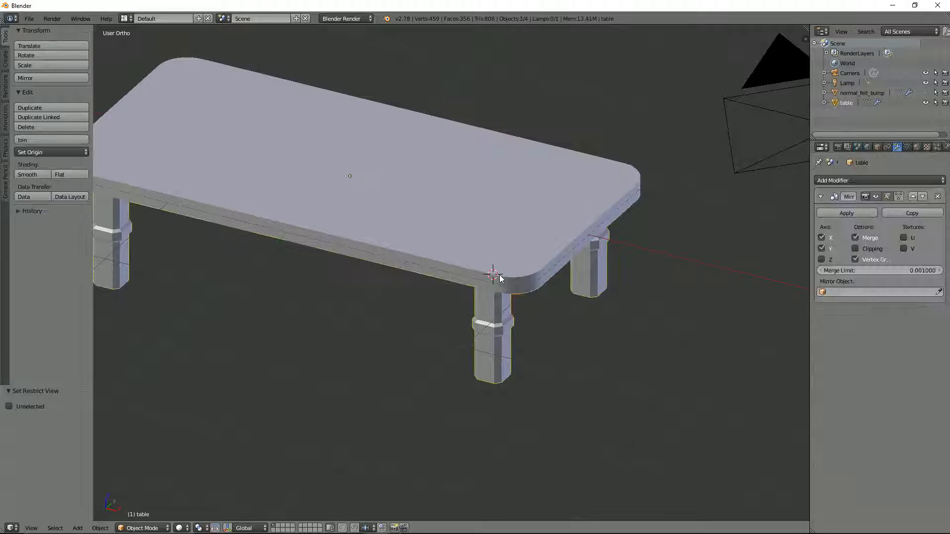
key(Tab)
scroll(502, 276, up, 3)
scroll(528, 281, down, 4)
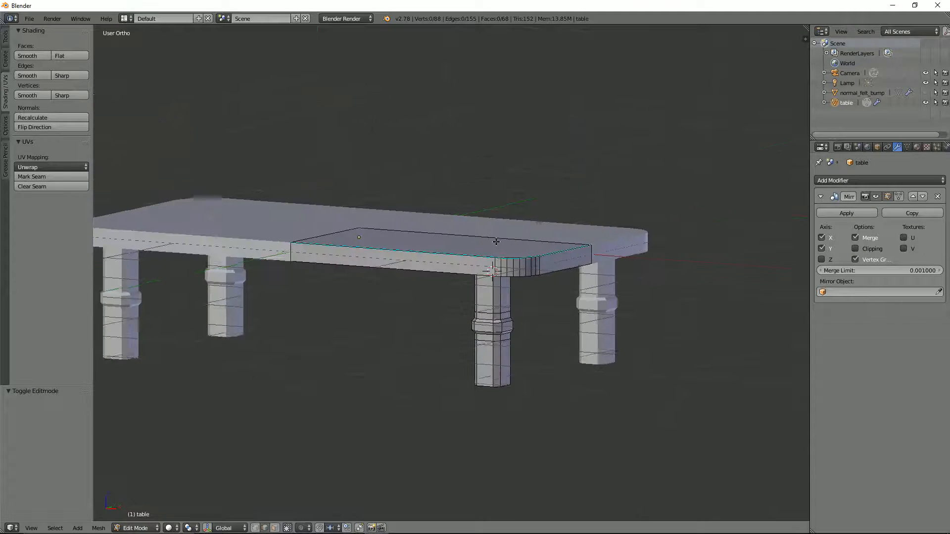
middle_drag(527, 281, 463, 301)
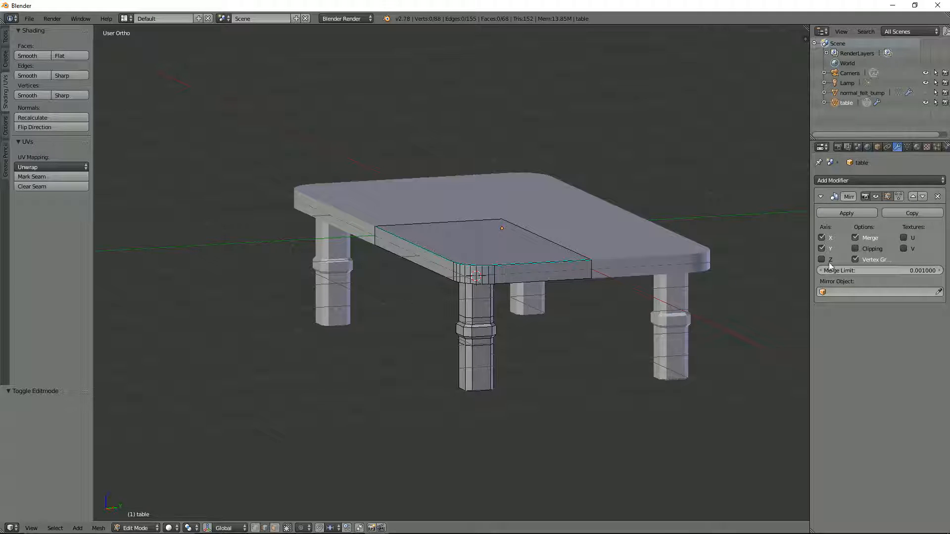
middle_drag(548, 269, 152, 304)
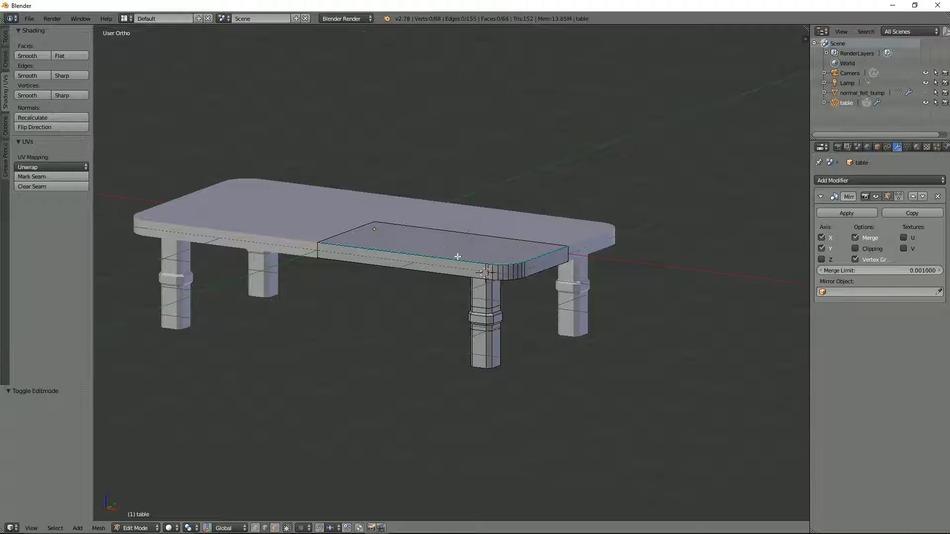
middle_drag(494, 257, 472, 311)
middle_drag(484, 260, 537, 327)
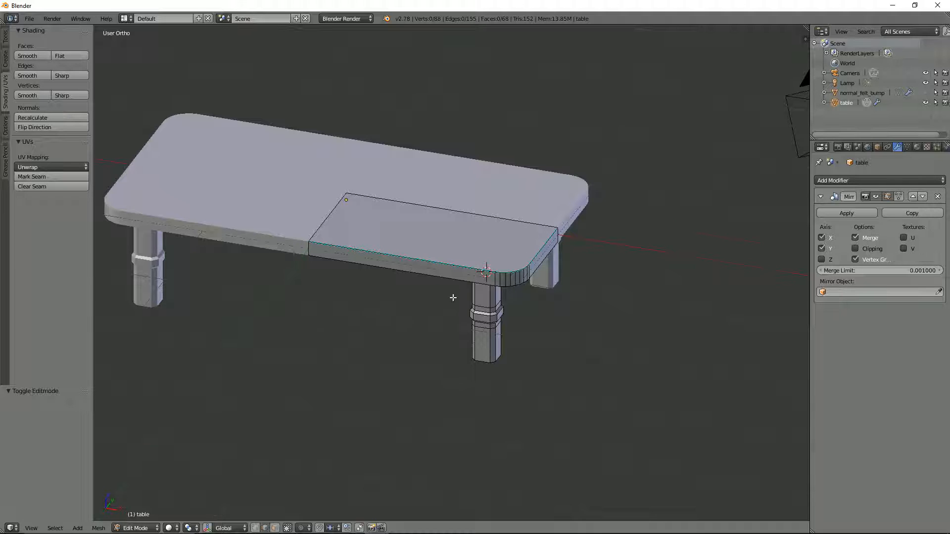
Select the vertical edge loop running down the inner corner of the editable leg and mark it as a seam.
scroll(453, 297, up, 2)
middle_drag(452, 293, 436, 322)
scroll(439, 340, up, 2)
alt+right_click(438, 314)
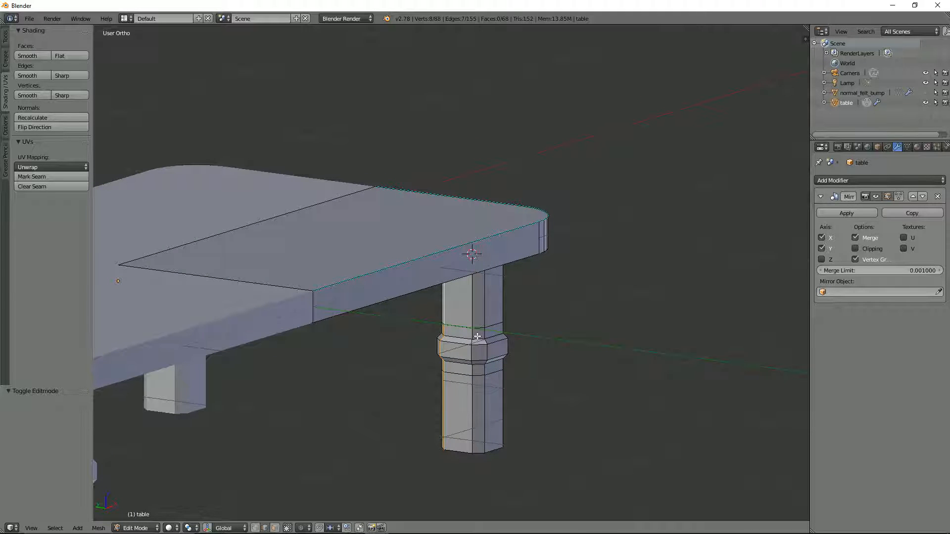
key(ctrl+e)
click(458, 320)
middle_drag(458, 320, 453, 314)
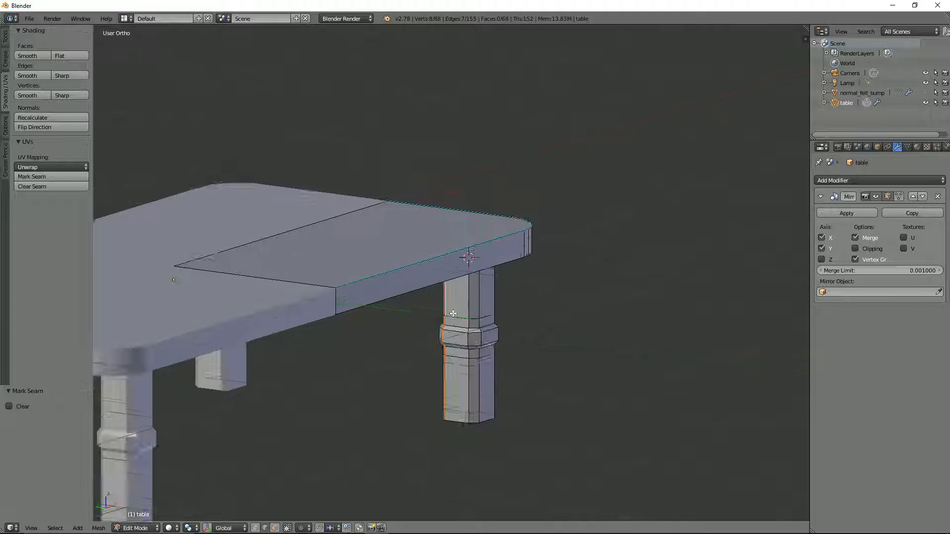
scroll(453, 314, down, 4)
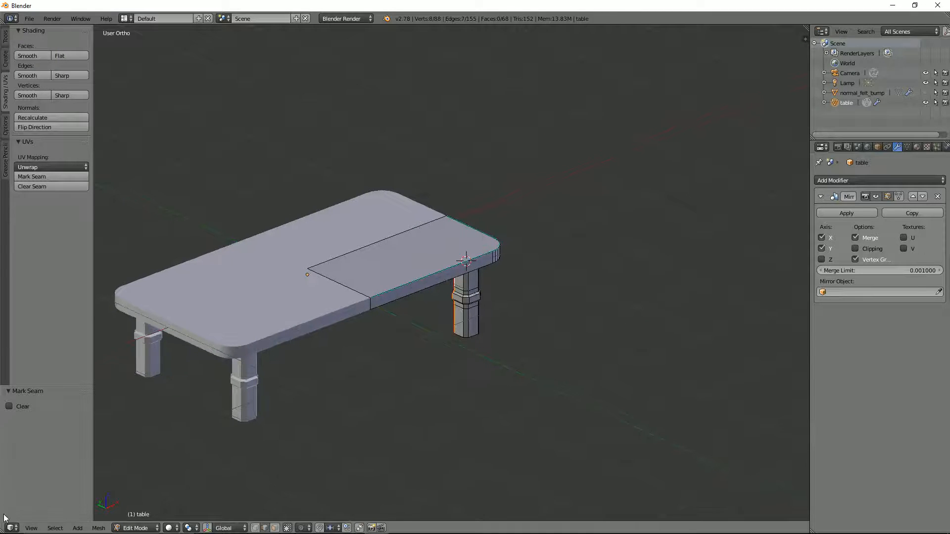
Split the 3D view into two side-by-side areas and switch one of them to the UV/Image Editor.
drag(4, 528, 430, 532)
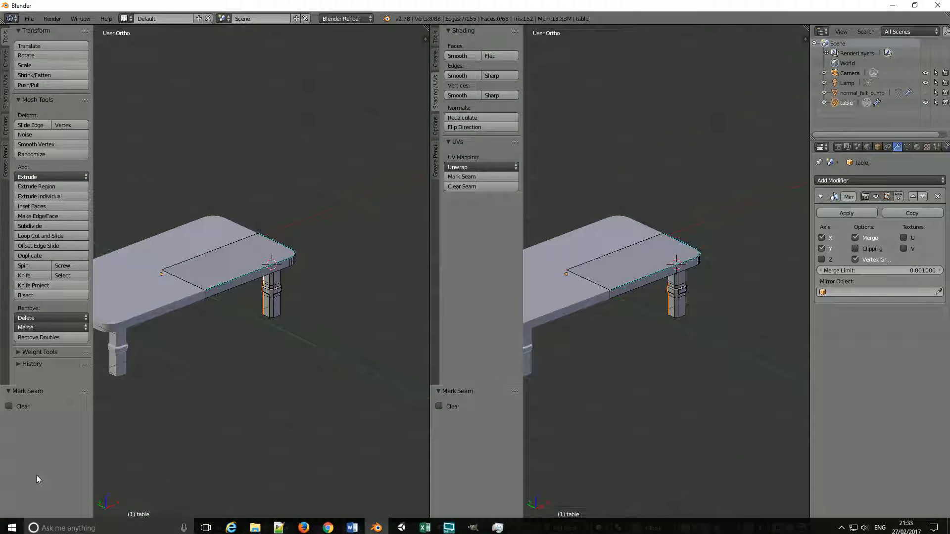
click(11, 528)
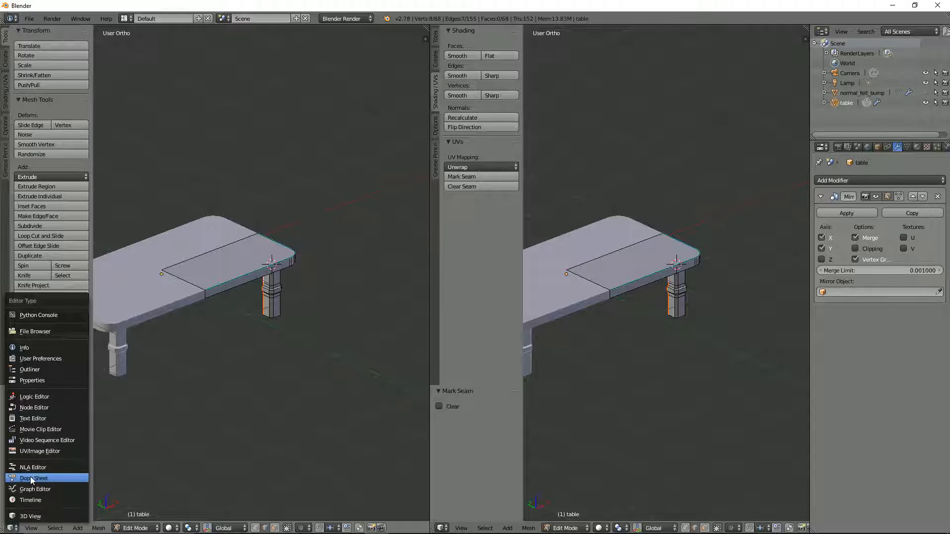
click(39, 452)
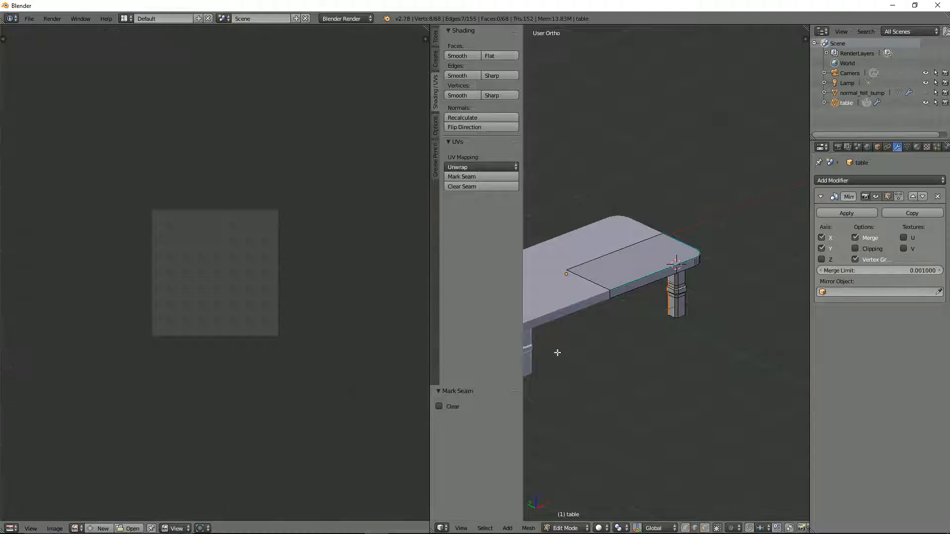
Select all linked geometry of the leg and unwrap it.
click(676, 310)
key(l)
key(u)
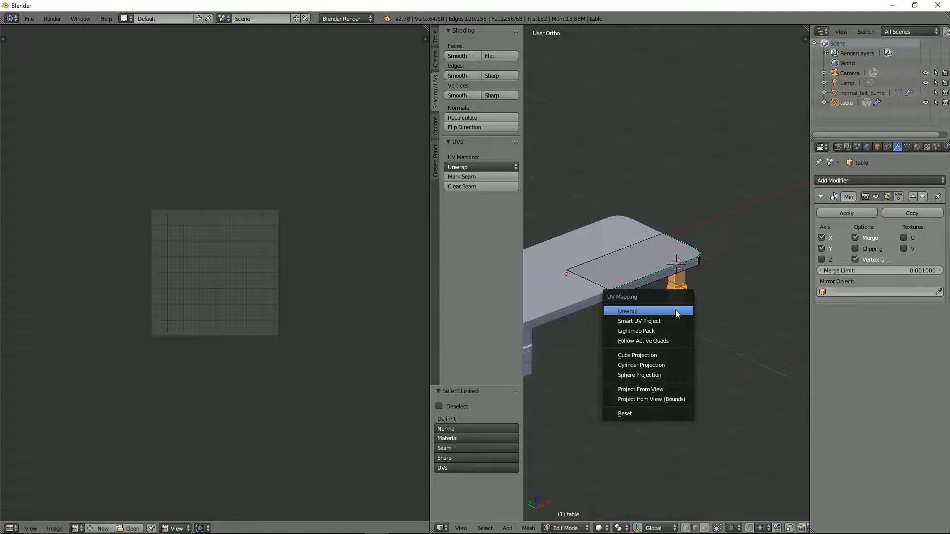
click(675, 310)
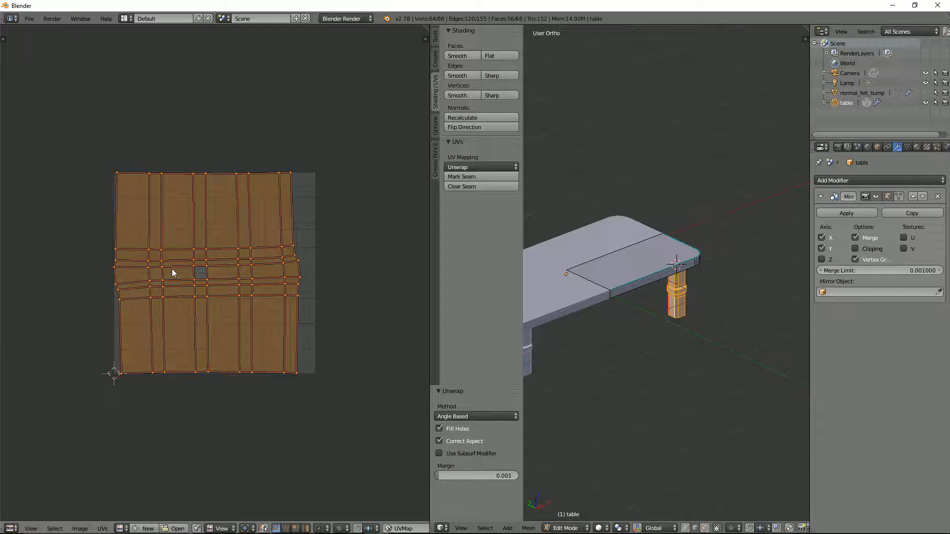
Turn on the stretch display for the leg's UVs in the UV/Image Editor.
scroll(171, 268, up, 2)
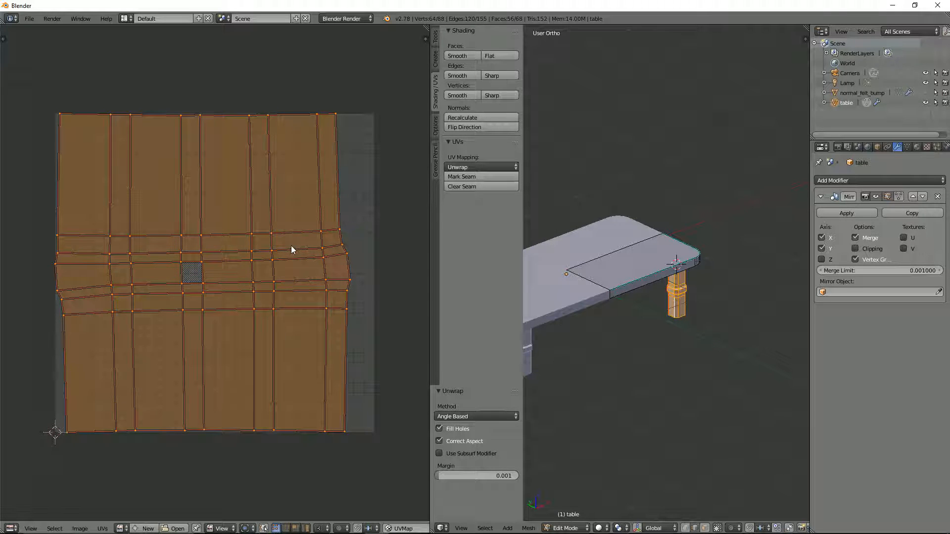
key(n)
click(383, 147)
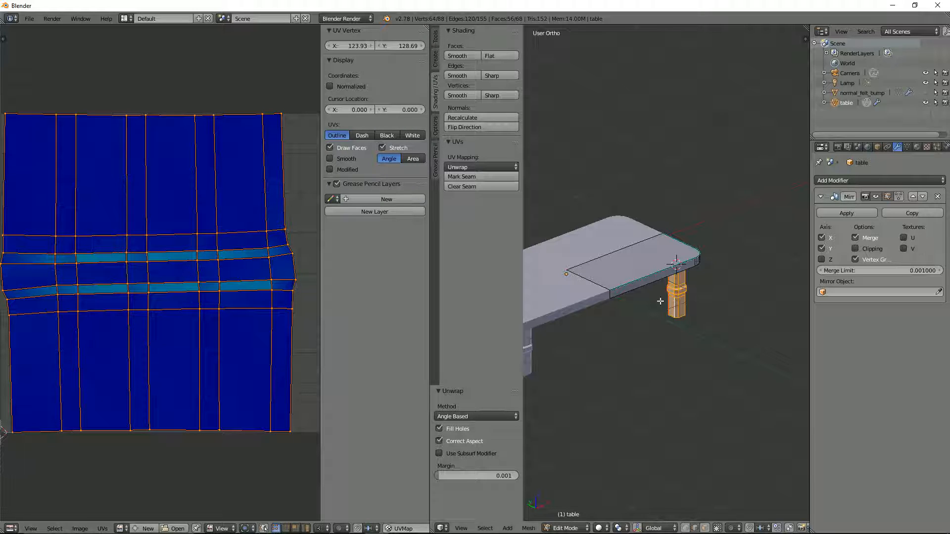
Select the two edge loops where the raised band meets the leg above and below, and mark them as seams.
scroll(684, 305, up, 1)
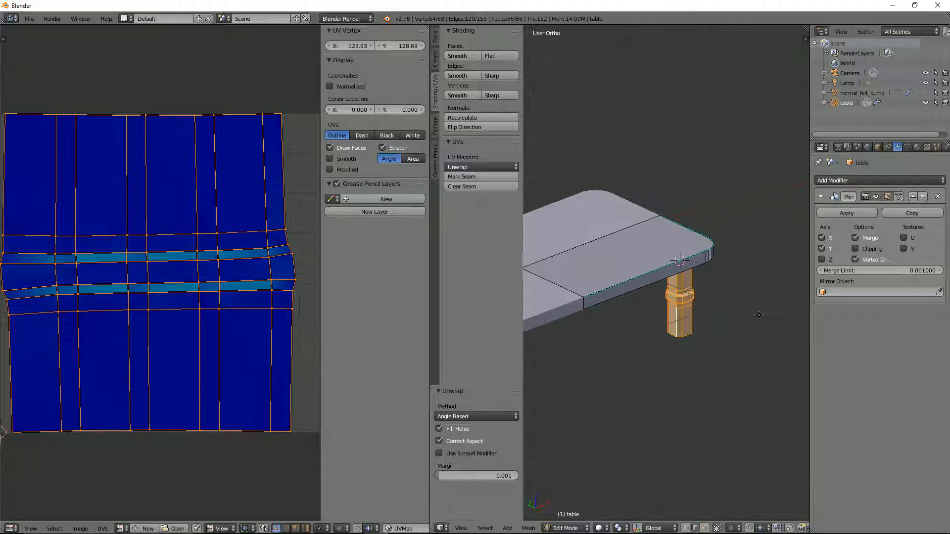
shift+middle_drag(684, 305, 529, 272)
scroll(614, 280, down, 3)
scroll(616, 245, up, 5)
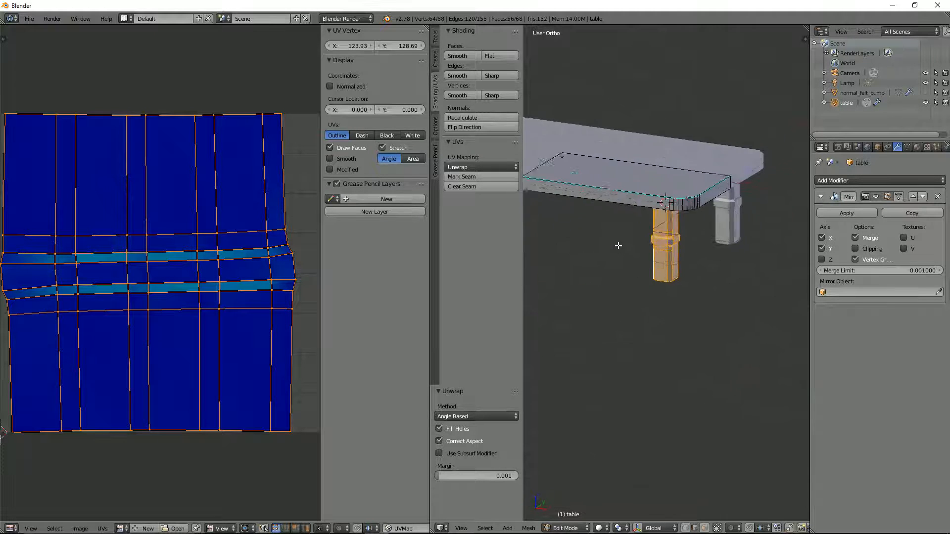
scroll(687, 228, up, 2)
alt+right_click(661, 187)
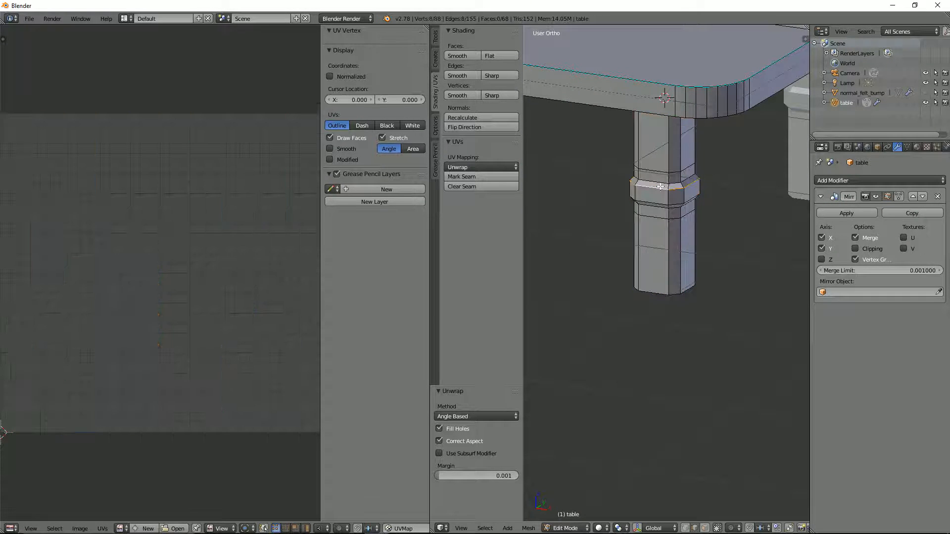
right_click(661, 184)
middle_drag(655, 199, 663, 200)
alt+shift+right_click(672, 235)
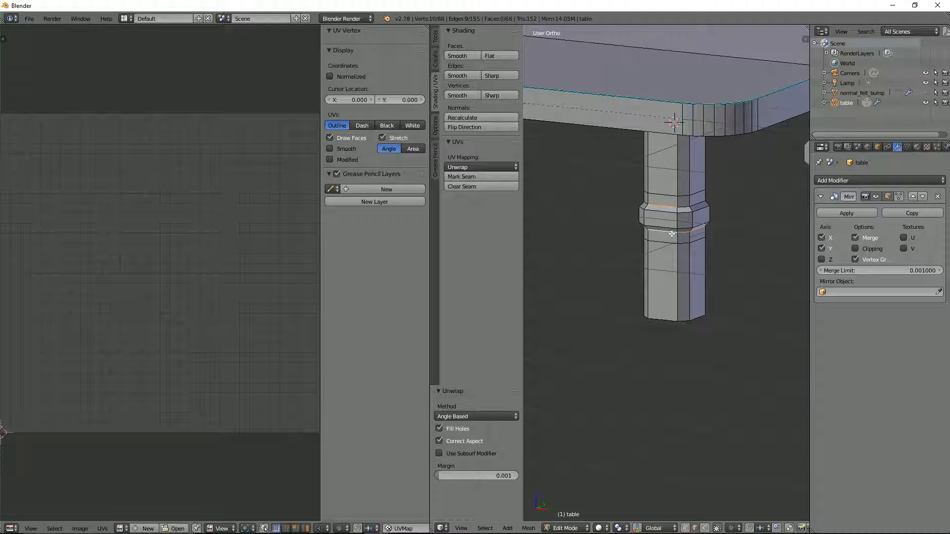
alt+shift+right_click(690, 218)
shift+middle_drag(688, 210, 730, 233)
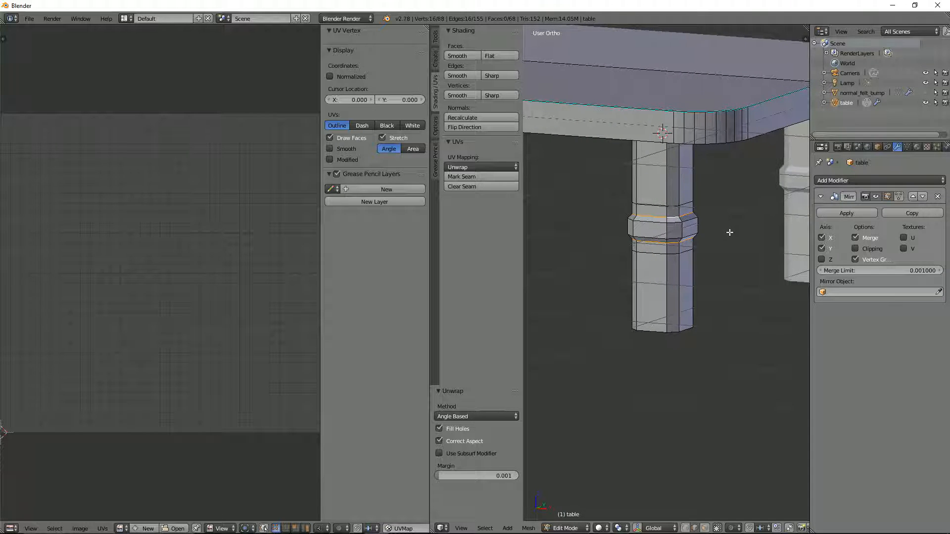
key(ctrl+e)
click(678, 233)
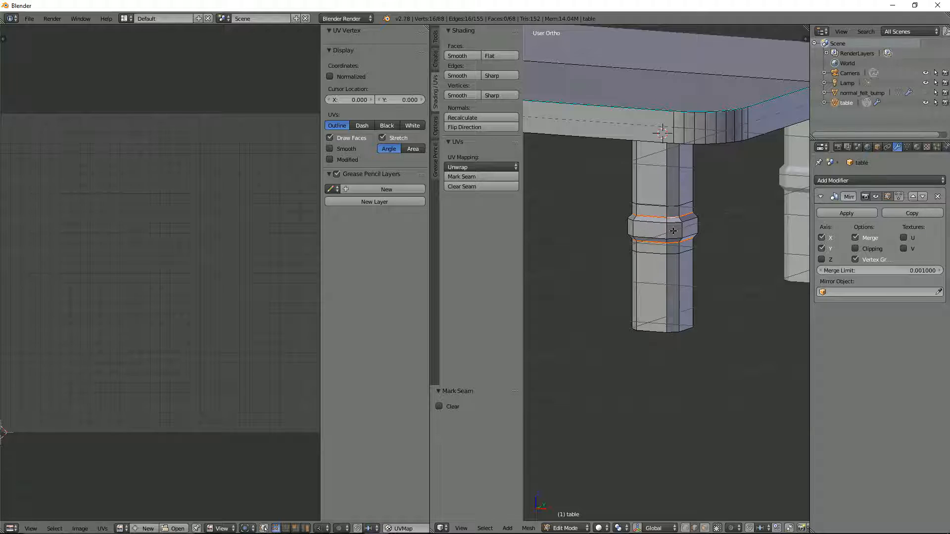
Select the whole linked leg and unwrap it again using the new band seams.
key(l)
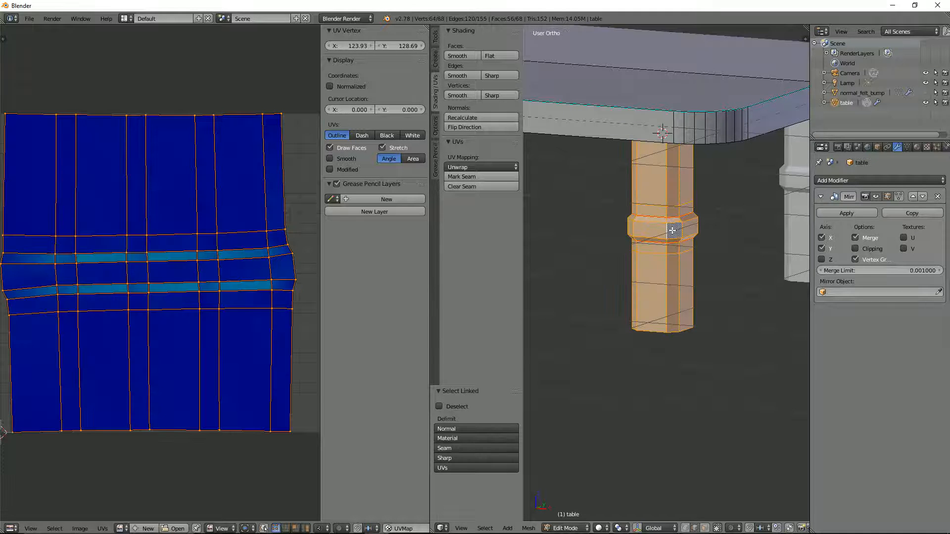
key(u)
click(672, 230)
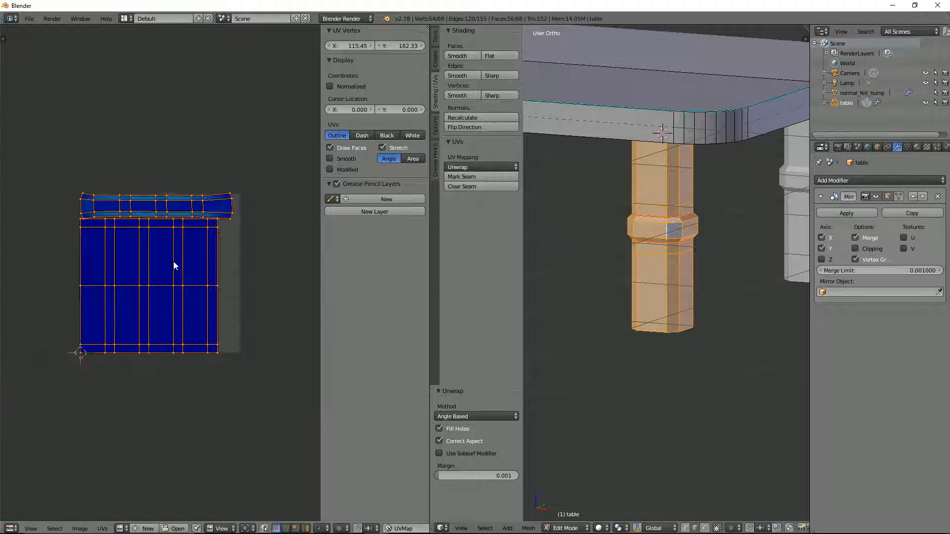
scroll(174, 266, up, 2)
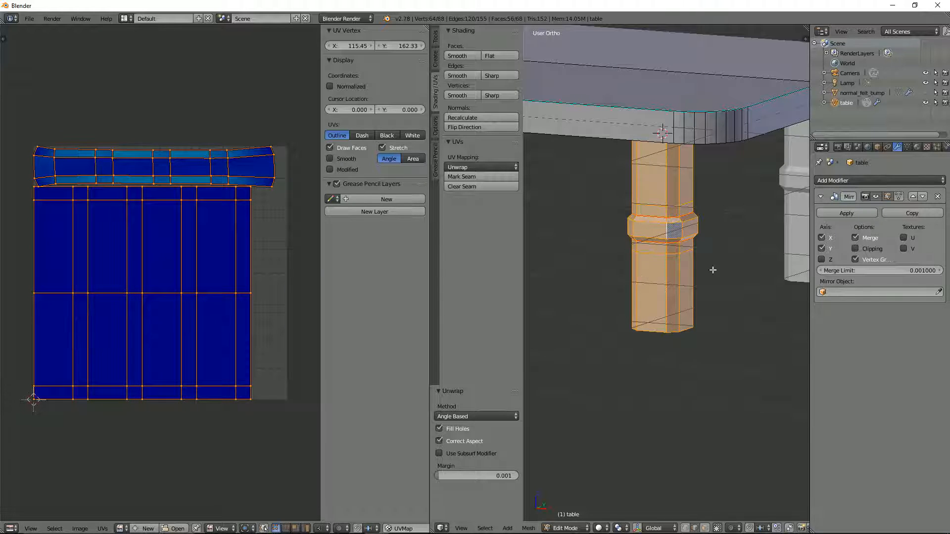
Start selecting the short sloped corner edges above and below the raised band on the leg's first side.
middle_drag(713, 269, 665, 267)
scroll(658, 257, up, 3)
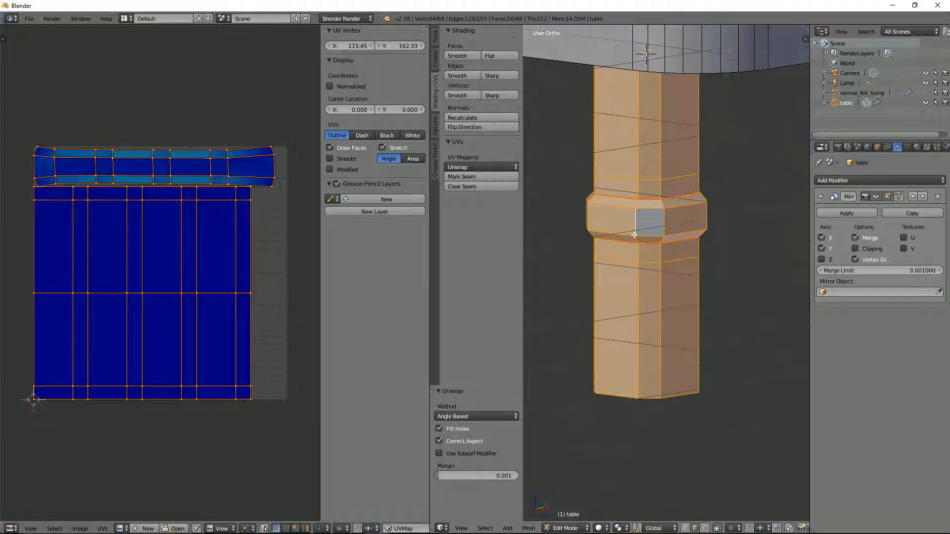
right_click(660, 239)
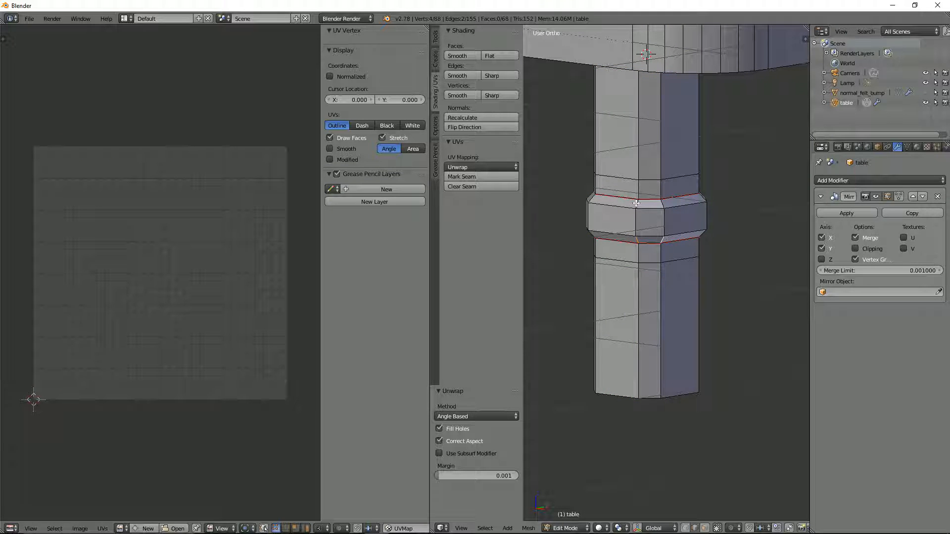
shift+right_click(660, 205)
middle_drag(682, 219, 722, 233)
scroll(716, 235, down, 4)
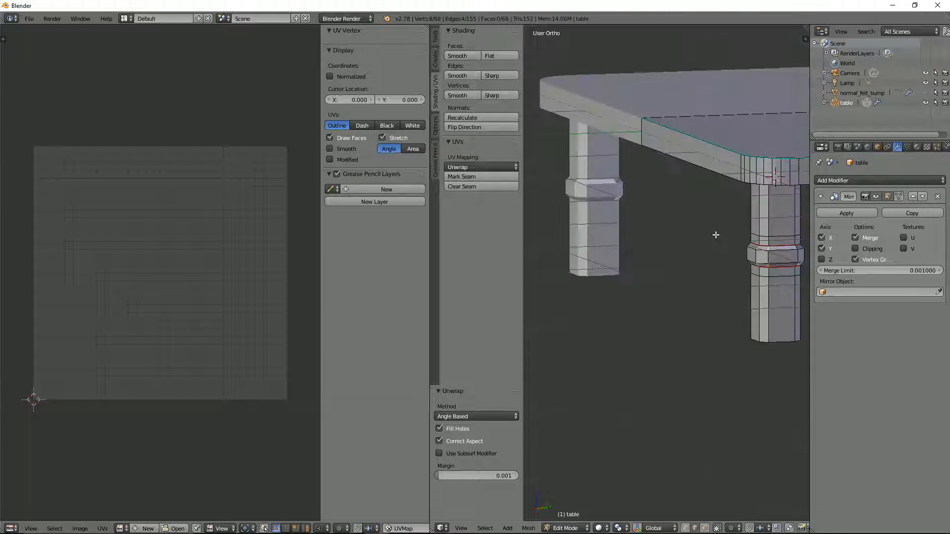
Turn off the Mirror modifier's viewport display and maximize the 3D view around the single leg.
middle_drag(774, 253, 610, 248)
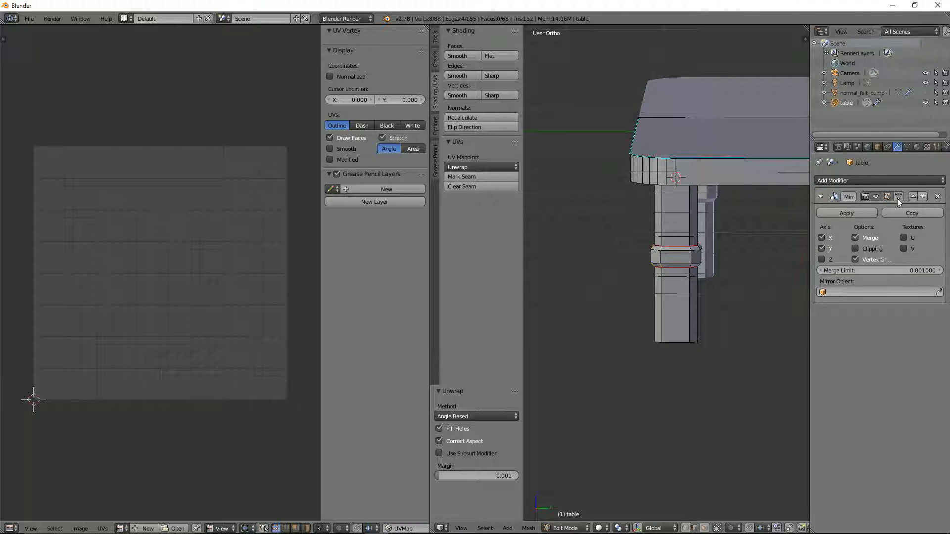
click(876, 196)
scroll(768, 261, down, 2)
middle_drag(766, 261, 717, 263)
key(ctrl+Up)
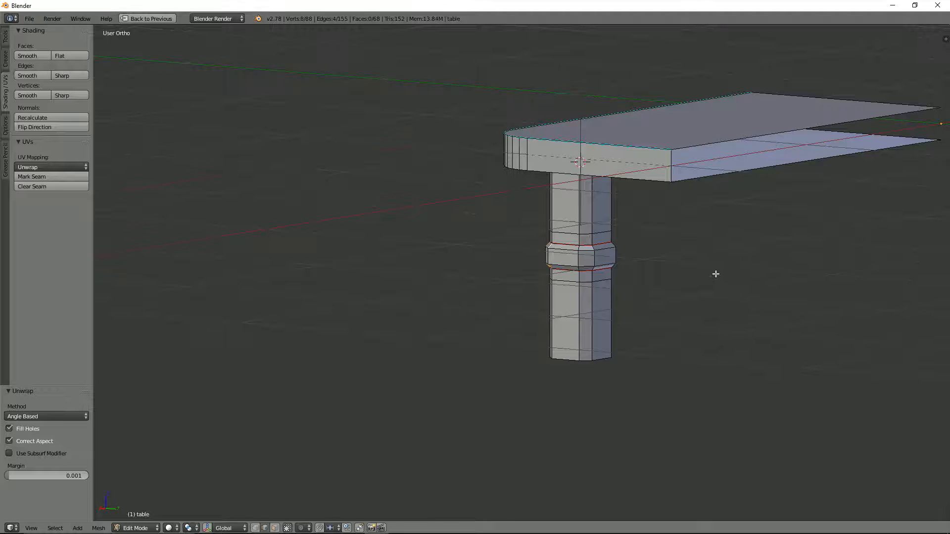
Add the sloped corner edges above and below the band on the leg's next sides to the selection.
scroll(632, 248, up, 4)
scroll(605, 249, up, 3)
shift+right_click(547, 231)
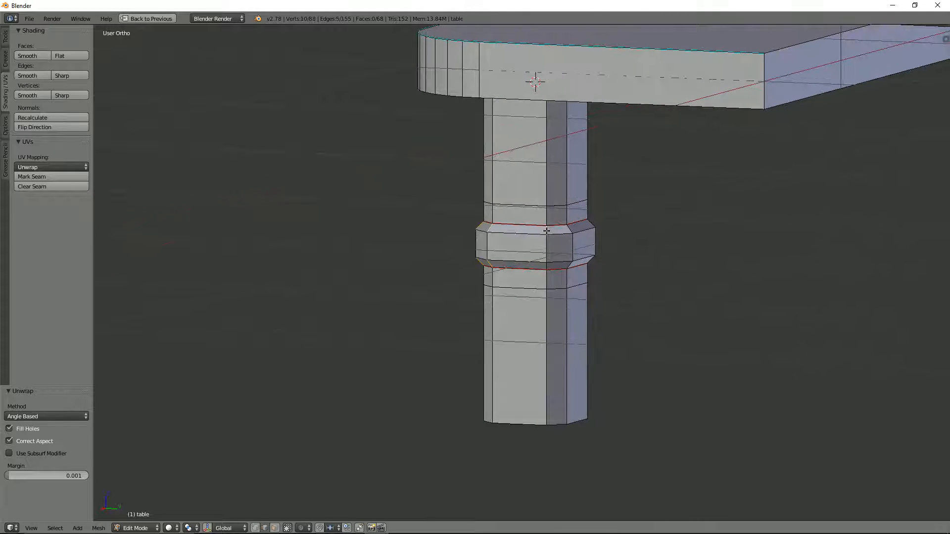
shift+right_click(571, 265)
shift+right_click(574, 265)
shift+right_click(570, 266)
shift+right_click(571, 232)
middle_drag(651, 251, 578, 255)
scroll(723, 264, down, 3)
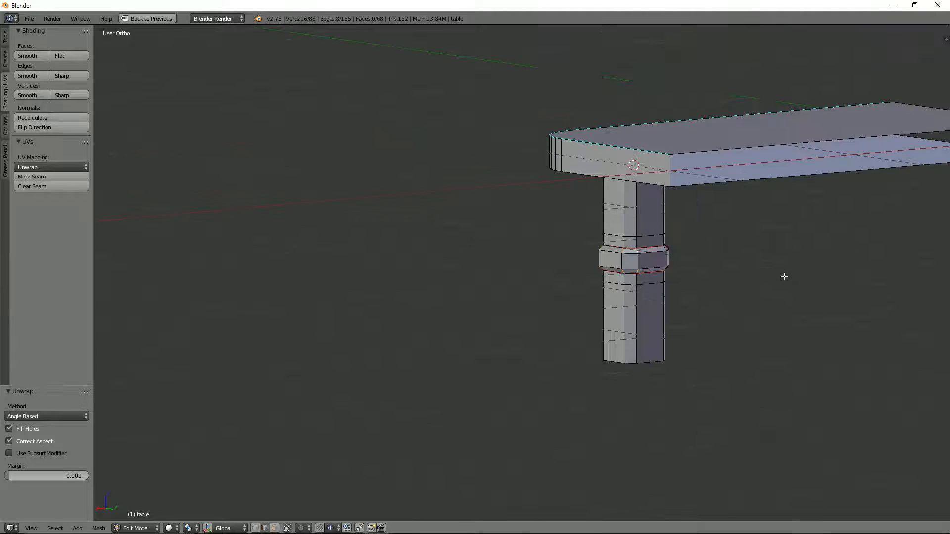
middle_drag(782, 276, 717, 277)
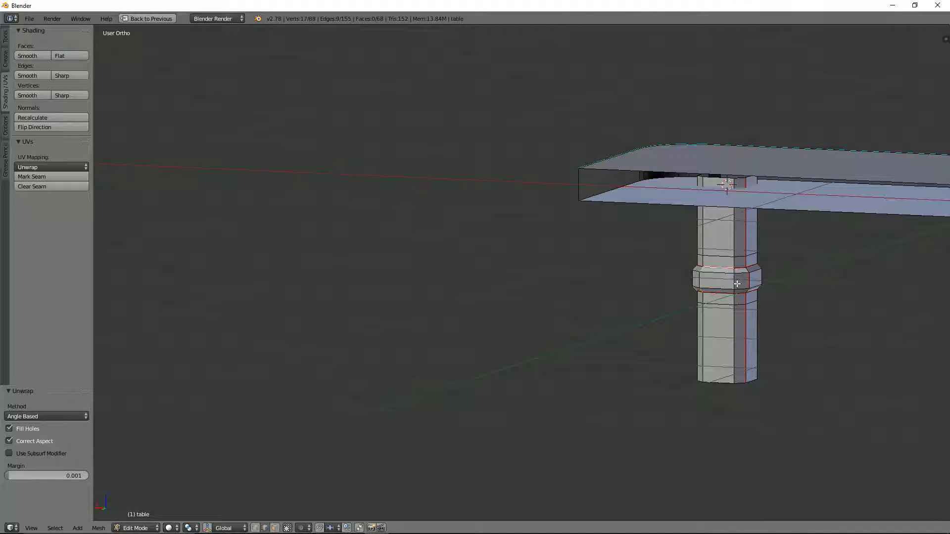
shift+right_click(730, 268)
Add the band's remaining sloped corner edges, mark all selected edges as seams and restore the split layout.
scroll(766, 292, down, 3)
middle_drag(827, 299, 634, 272)
scroll(565, 259, up, 4)
scroll(440, 320, up, 3)
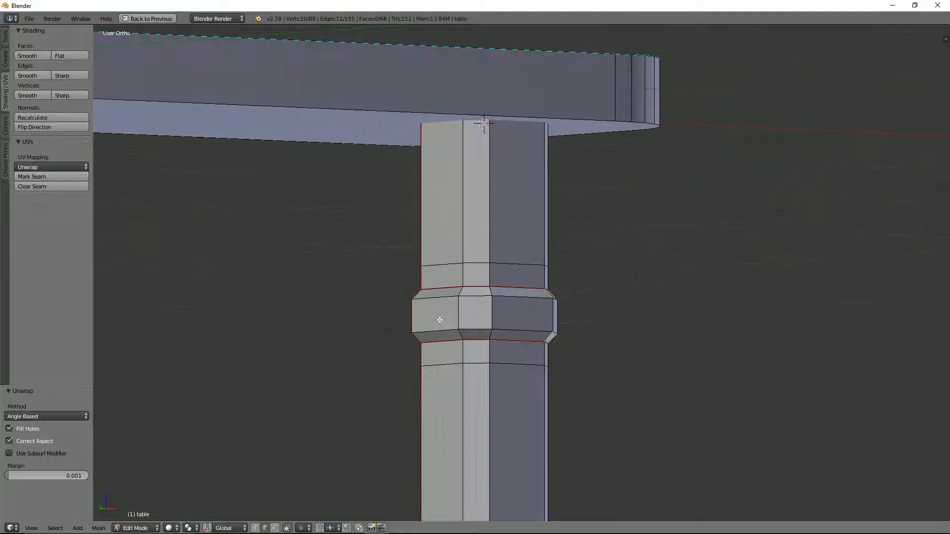
shift+right_click(460, 296)
shift+right_click(463, 334)
scroll(530, 223, down, 5)
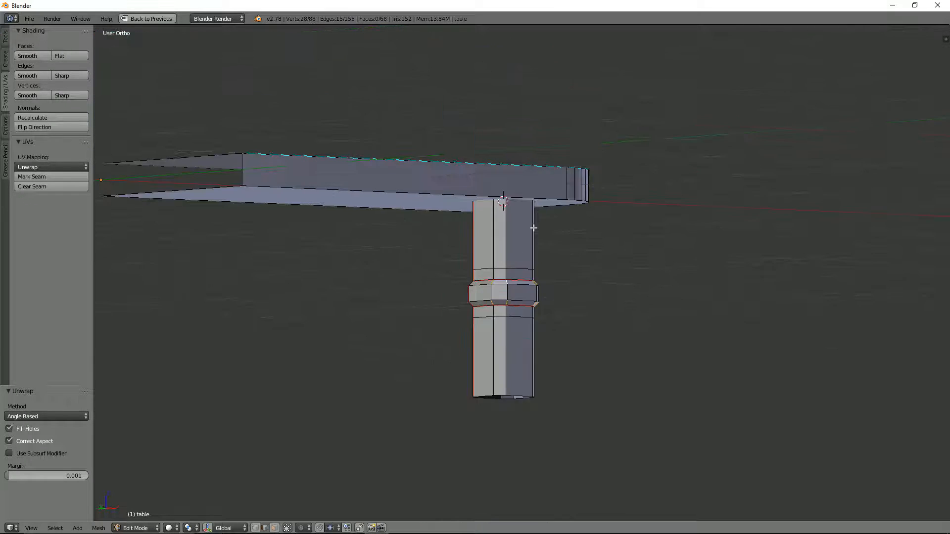
key(ctrl+e)
click(532, 256)
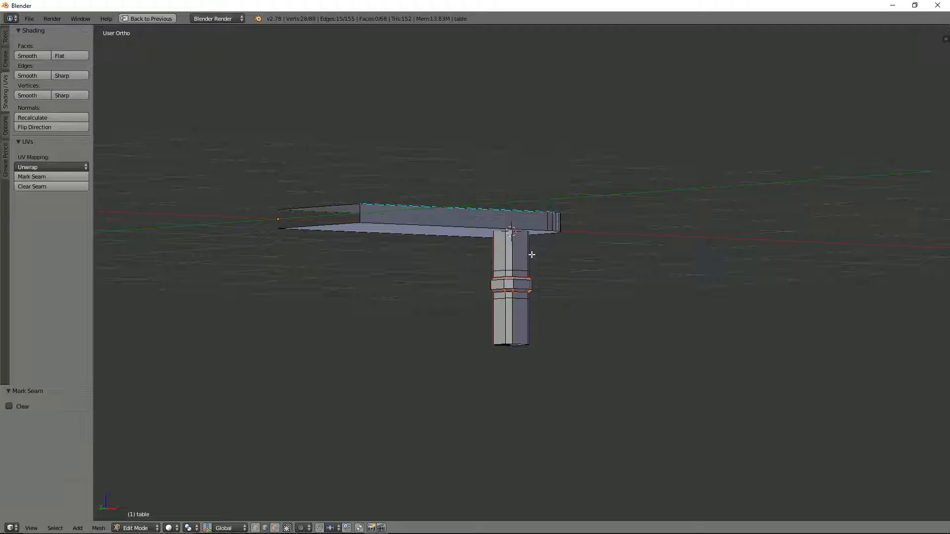
key(ctrl+Up)
Select the whole linked leg, unwrap it with the new corner seams and inspect the band's UVs for stretching.
middle_drag(677, 243, 654, 269)
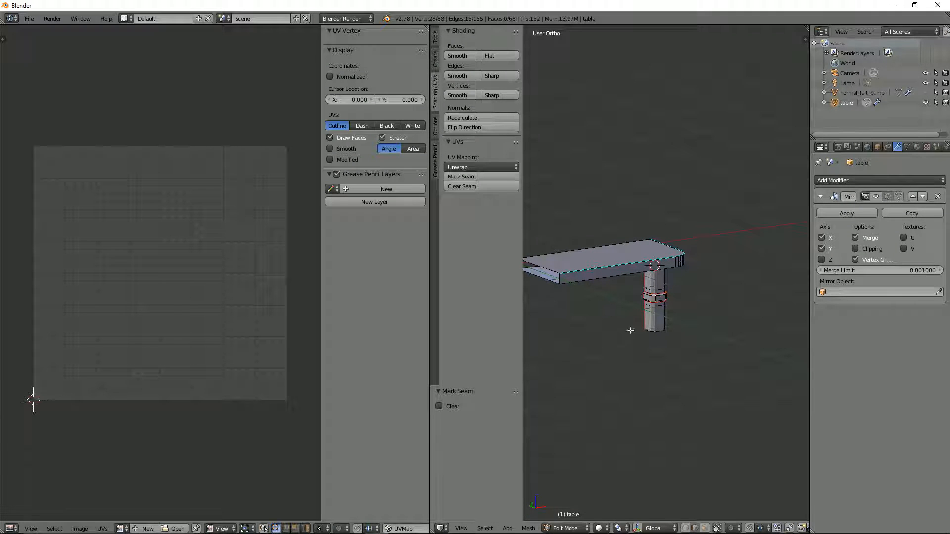
right_click(651, 319)
key(ctrl+l)
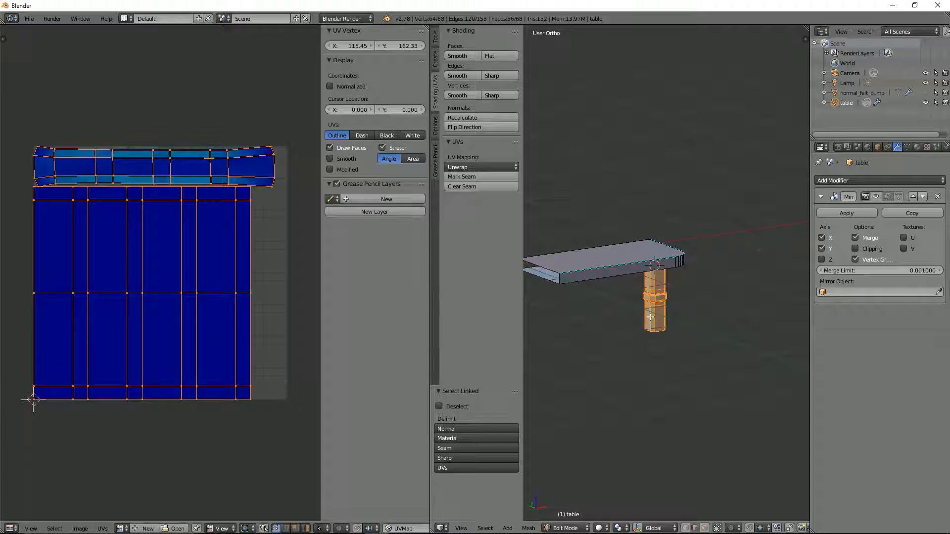
key(u)
click(650, 318)
scroll(248, 251, up, 2)
scroll(222, 115, up, 2)
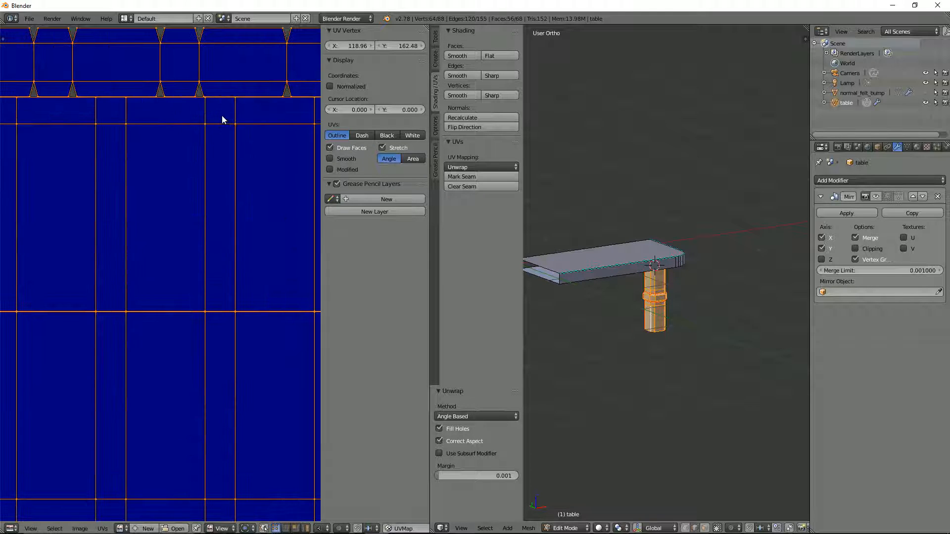
scroll(151, 114, down, 2)
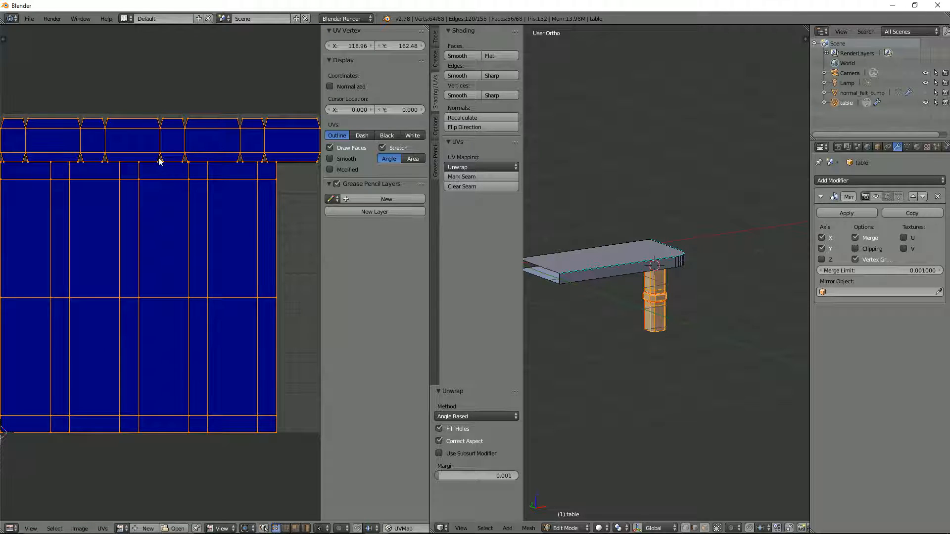
scroll(582, 301, up, 2)
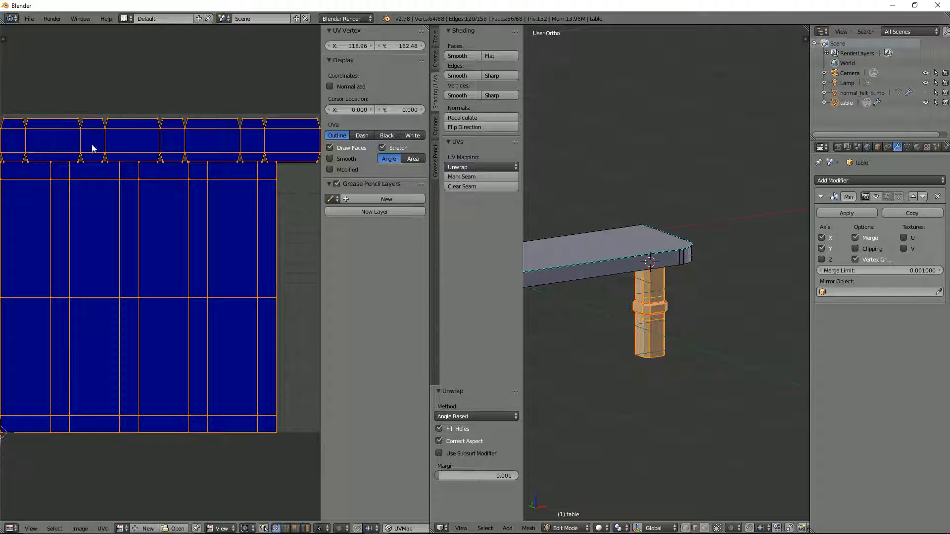
Set the UV selection mode to Island and select the upper leg, band and lower leg islands in turn.
key(ctrl+Tab)
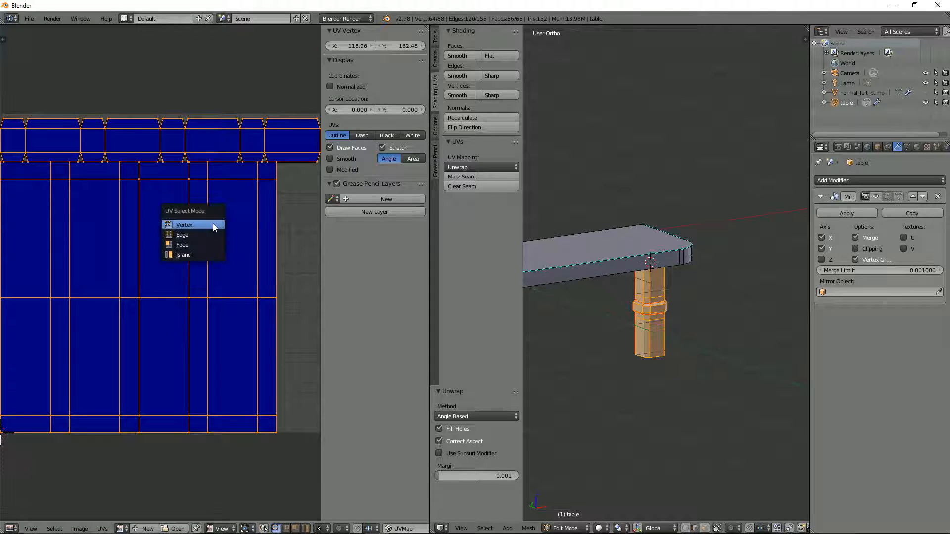
click(198, 255)
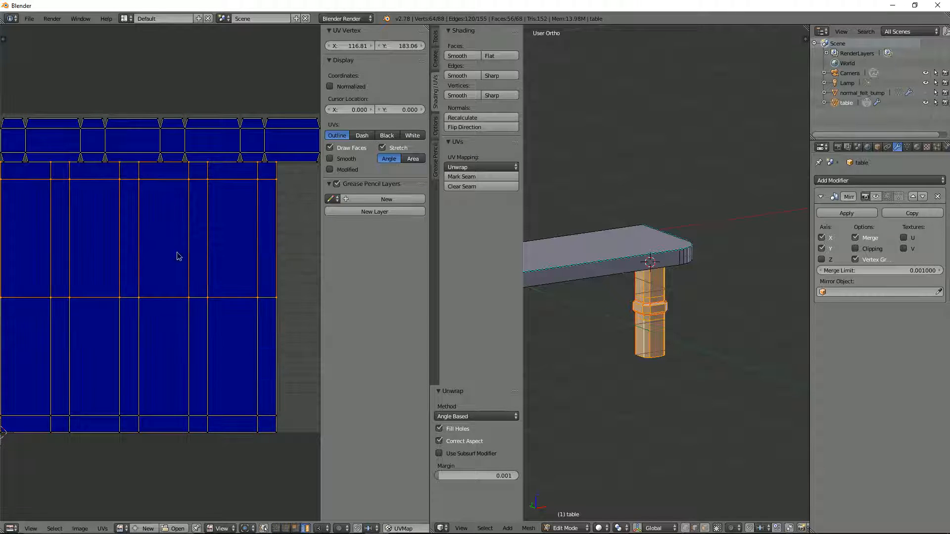
click(179, 326)
click(170, 265)
scroll(172, 260, down, 3)
key(ctrl+Tab)
click(170, 261)
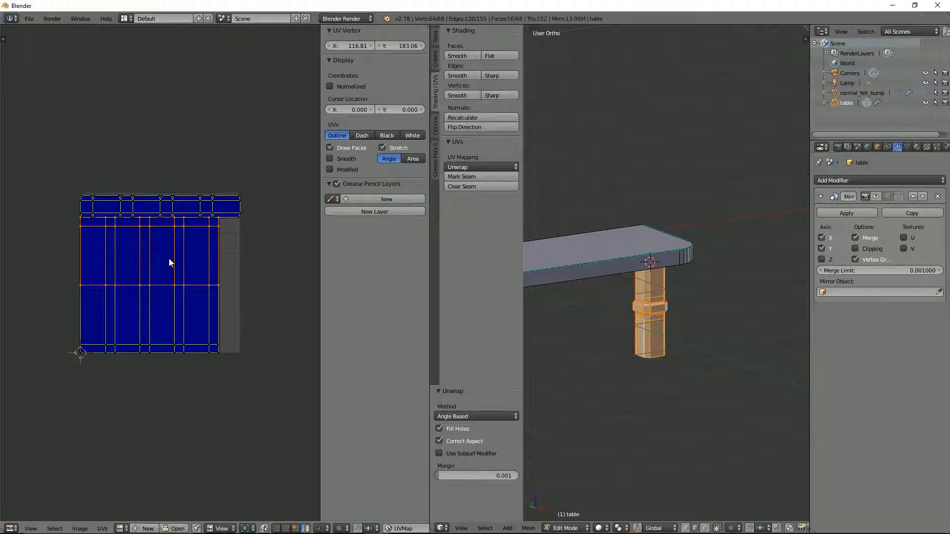
click(175, 212)
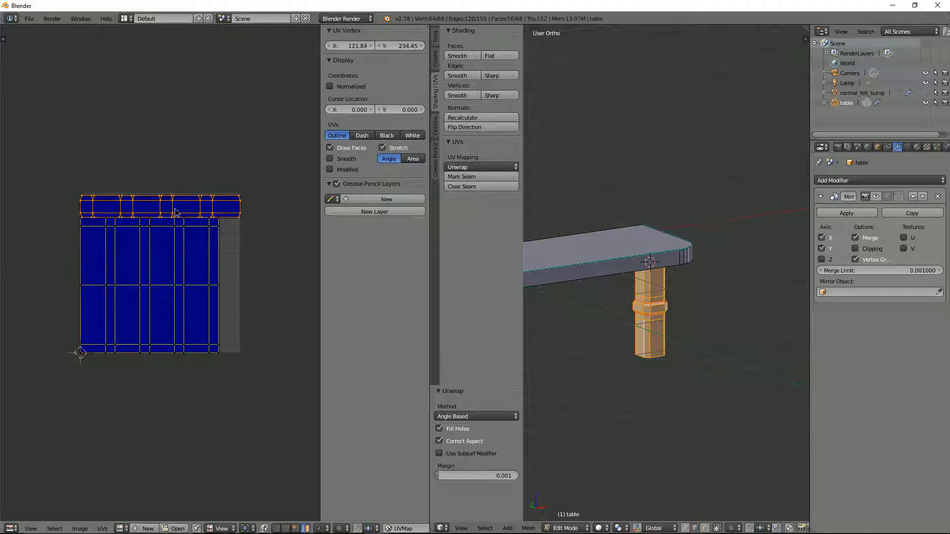
click(170, 299)
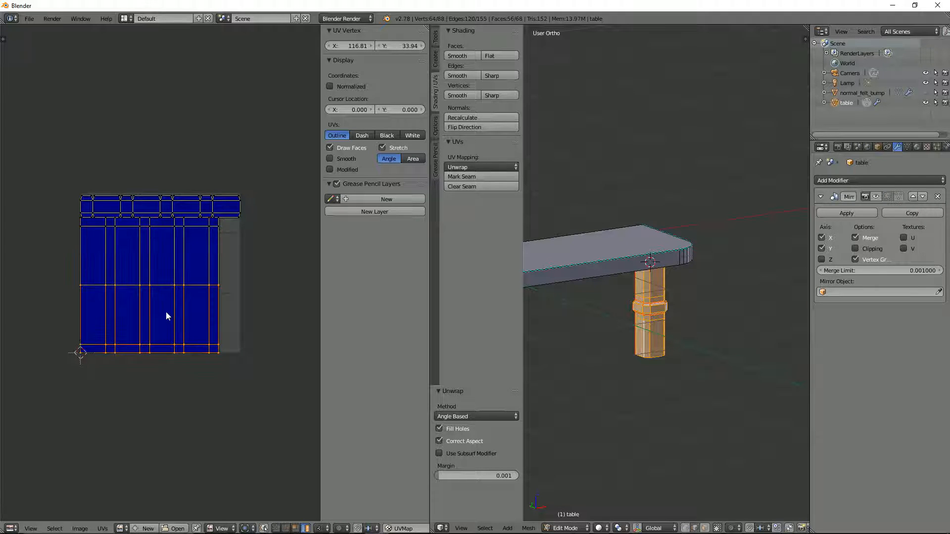
Reselect the linked leg and compare its upper and lower UV islands by selecting them alternately.
middle_drag(662, 296, 637, 279)
middle_drag(594, 300, 659, 298)
right_click(641, 305)
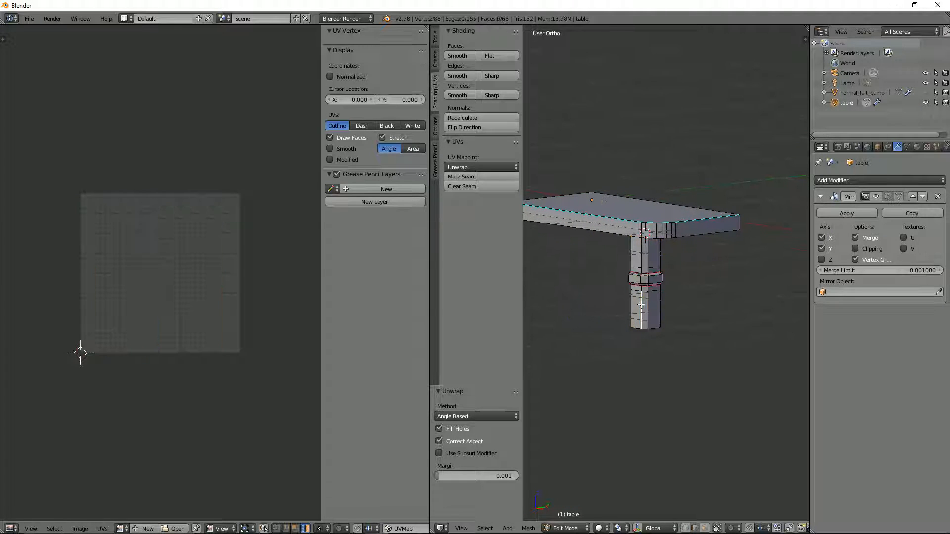
key(l)
scroll(170, 299, up, 3)
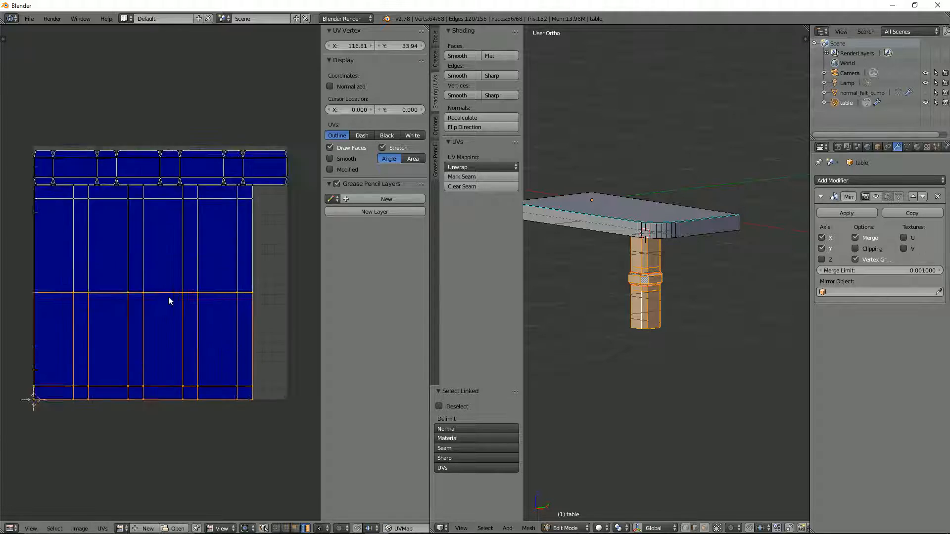
right_click(172, 258)
right_click(180, 318)
right_click(182, 255)
right_click(192, 328)
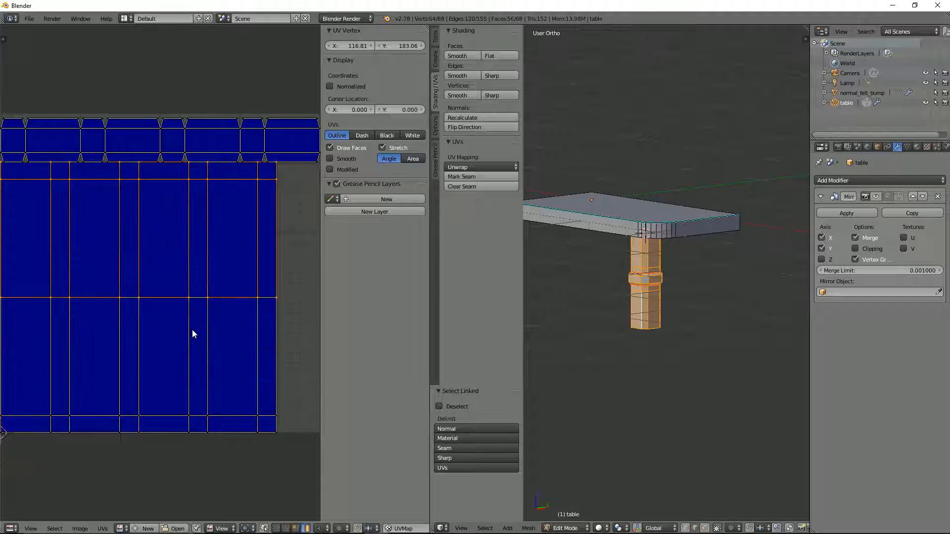
scroll(699, 308, down, 2)
middle_drag(700, 308, 670, 283)
scroll(671, 282, up, 1)
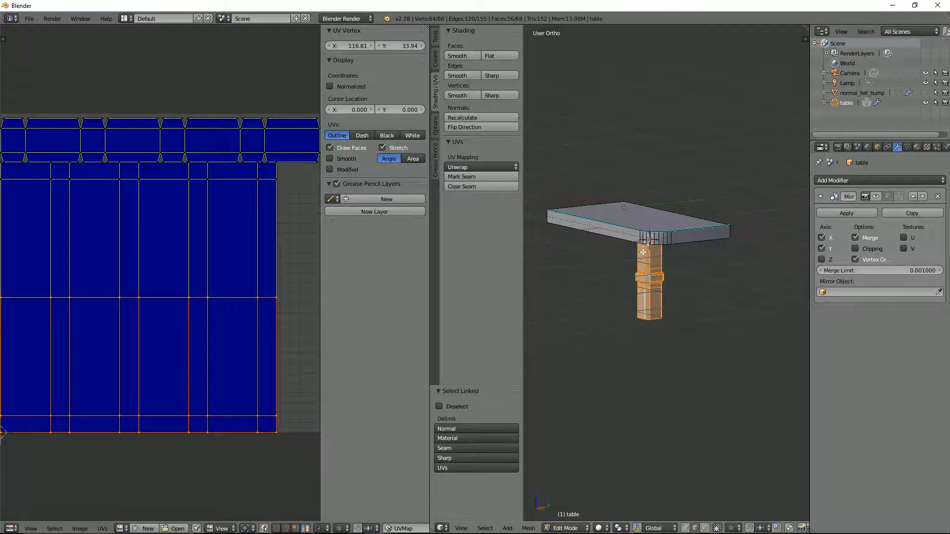
scroll(218, 263, down, 3)
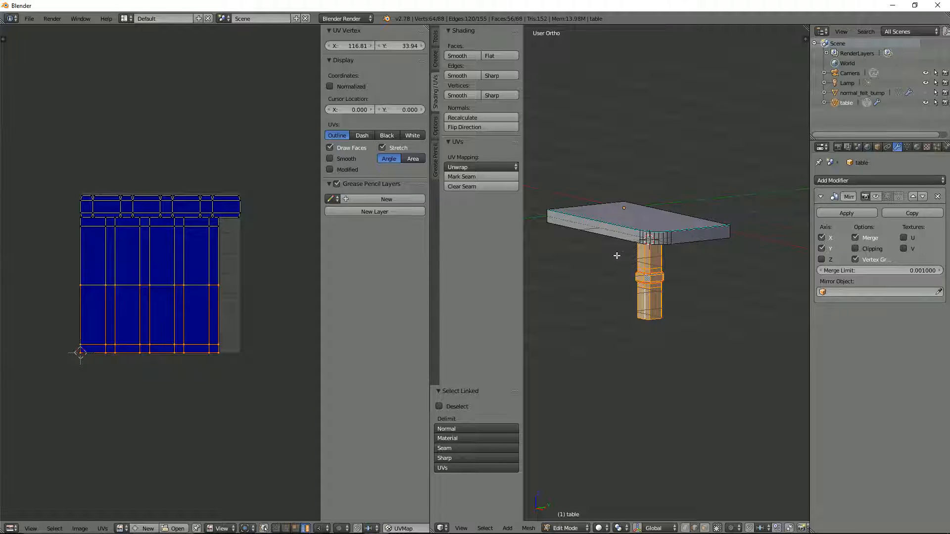
Select all of the leg's UVs, pin them and move them below the UV square, about 0.090 in X and -1.017 in Y.
middle_drag(616, 255, 424, 256)
key(a)
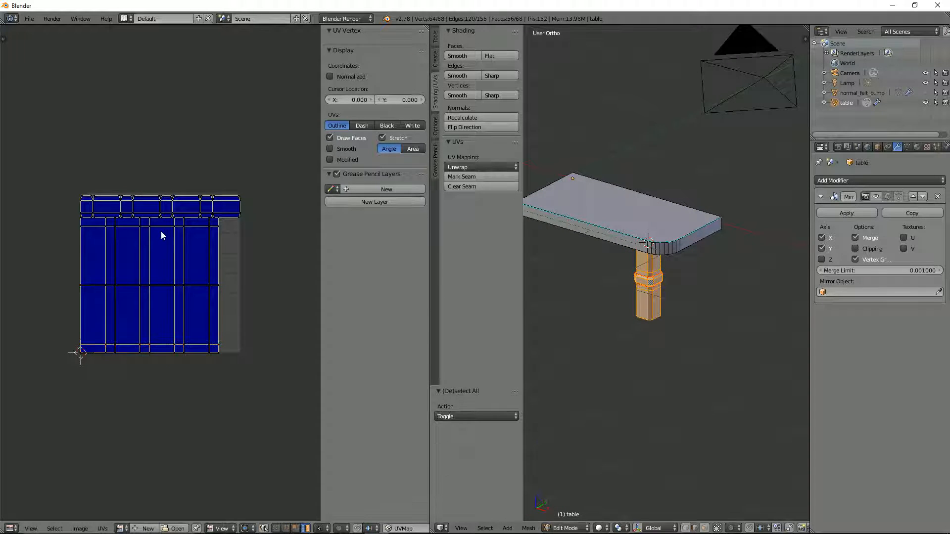
key(a)
key(p)
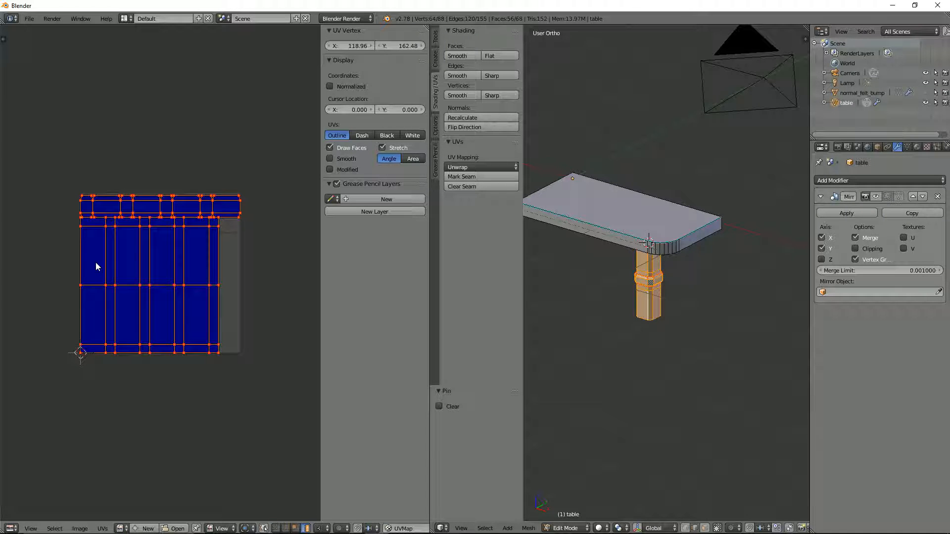
key(g)
click(113, 423)
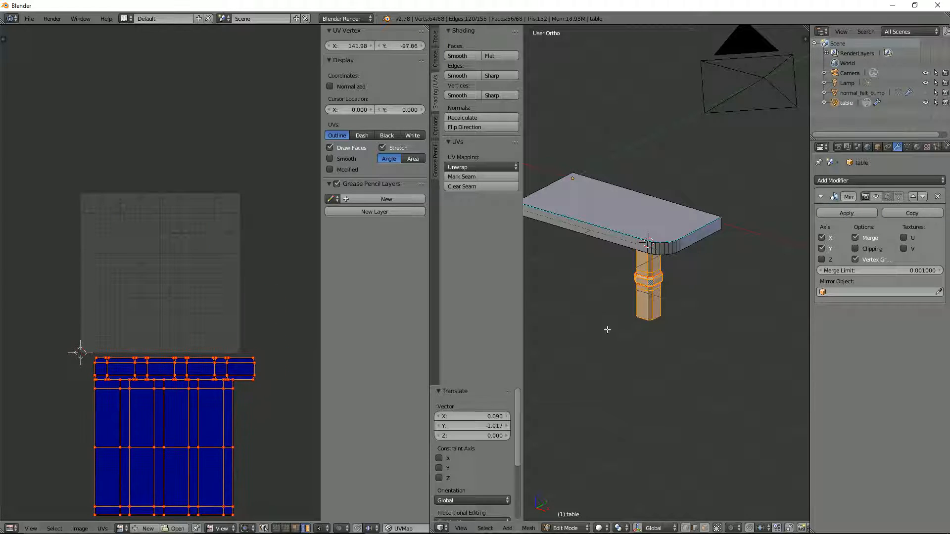
Return to Object Mode, turn the Mirror modifier's viewport display back on and apply the modifier.
key(Tab)
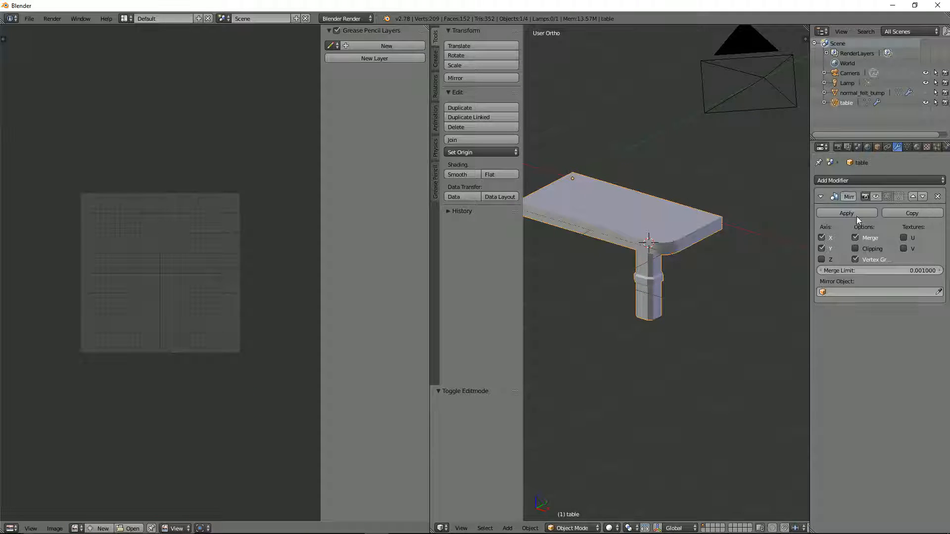
click(876, 197)
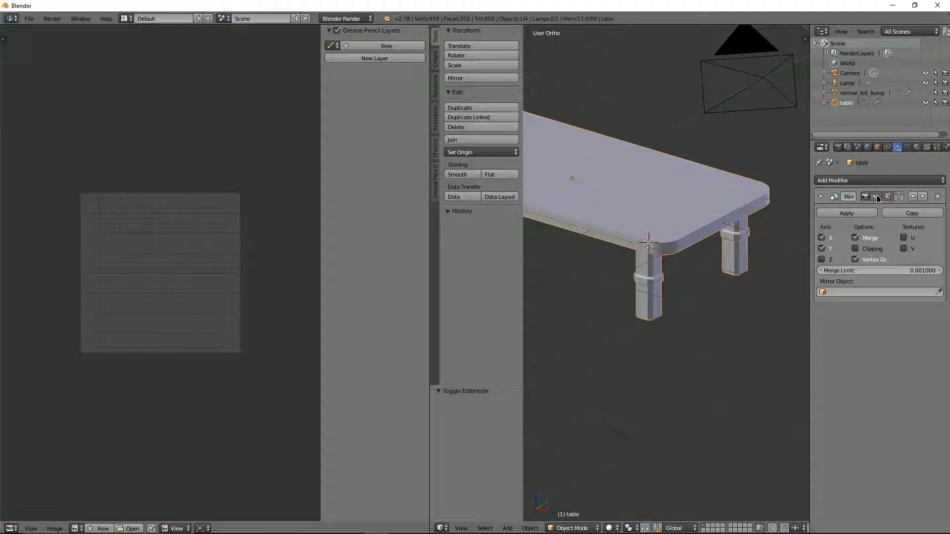
click(840, 212)
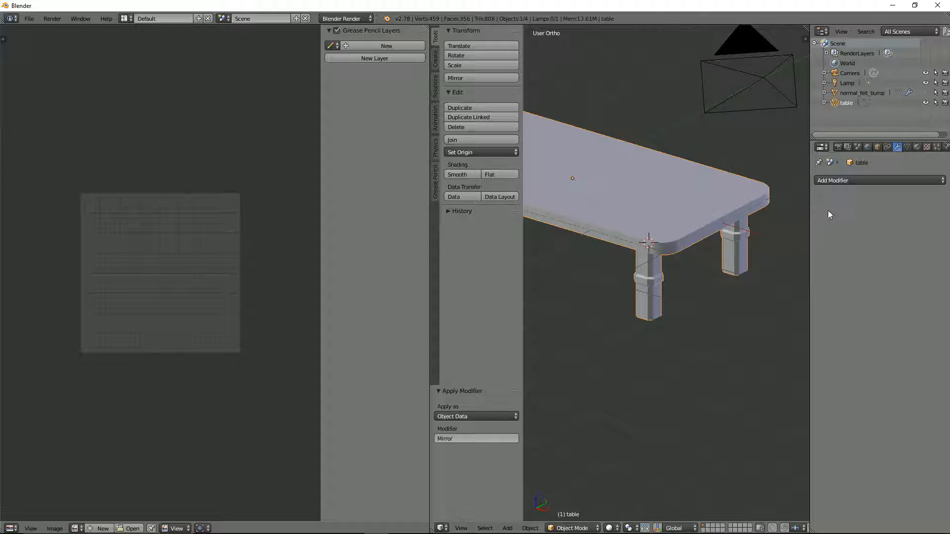
Enter Edit Mode on the table and hide the four selected legs.
middle_drag(614, 223, 655, 222)
key(Tab)
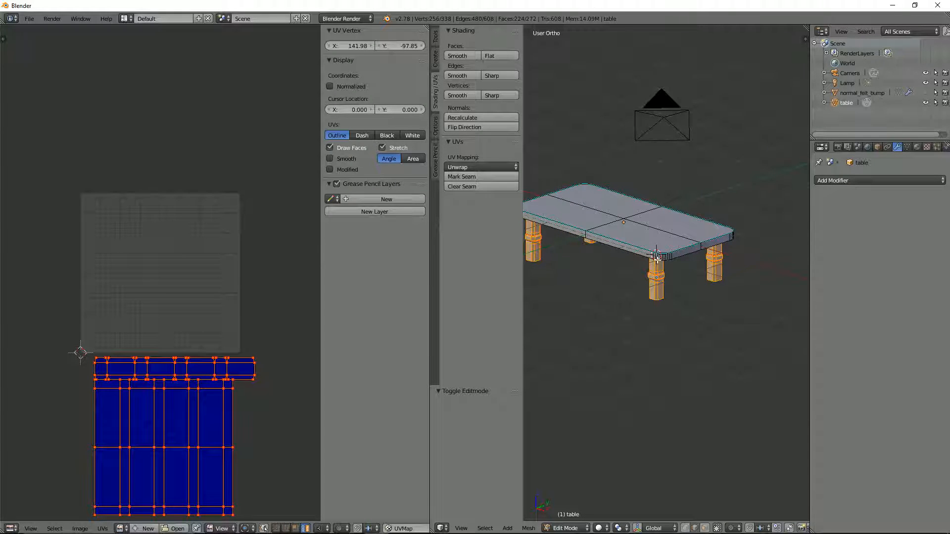
key(h)
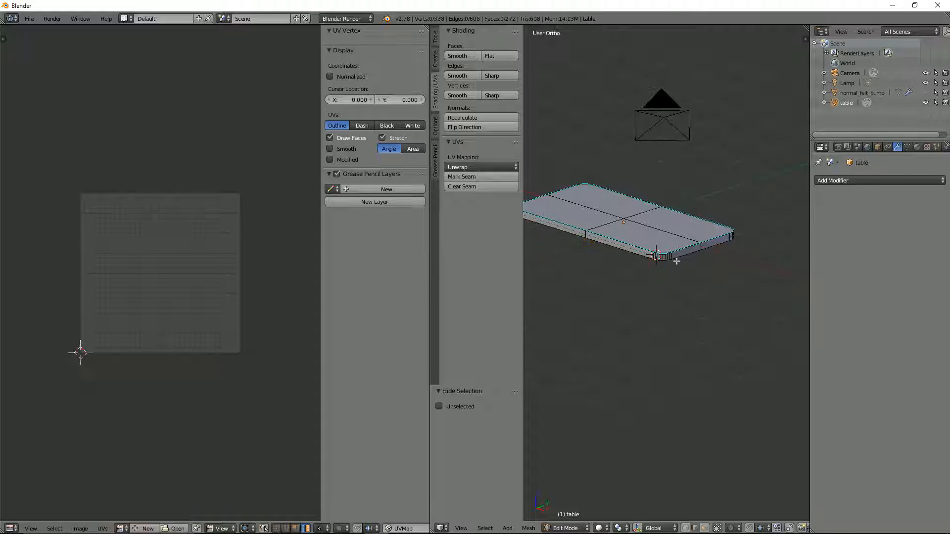
scroll(618, 233, up, 2)
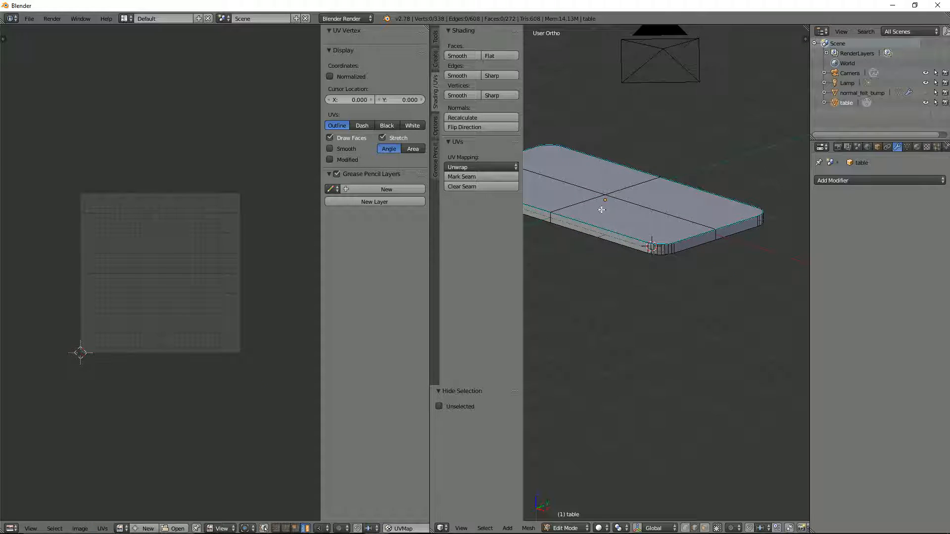
Select the lengthwise and crosswise edge loops that cross at the centre of the tabletop.
alt+right_click(592, 204)
middle_drag(601, 219, 668, 211)
alt+shift+right_click(684, 198)
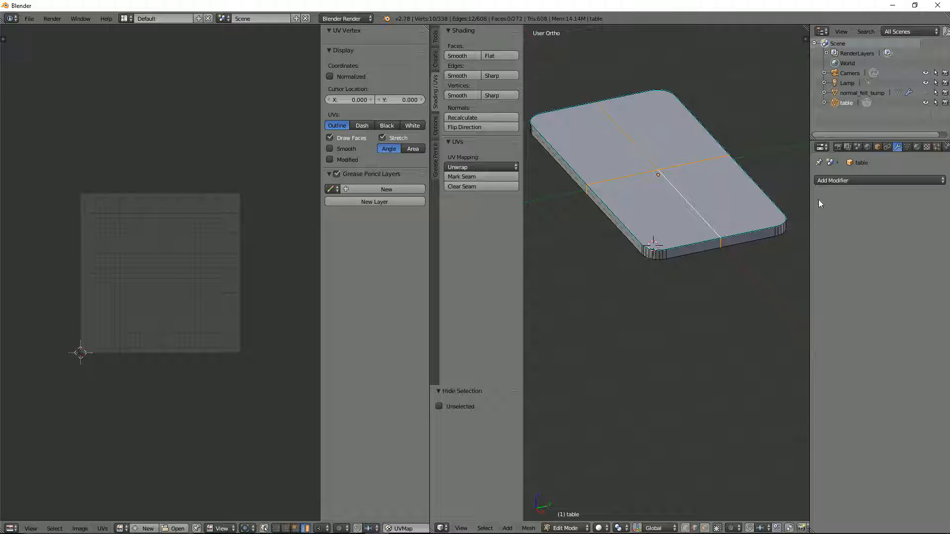
Delete the selected centre edge loops crossing the table top.
key(x)
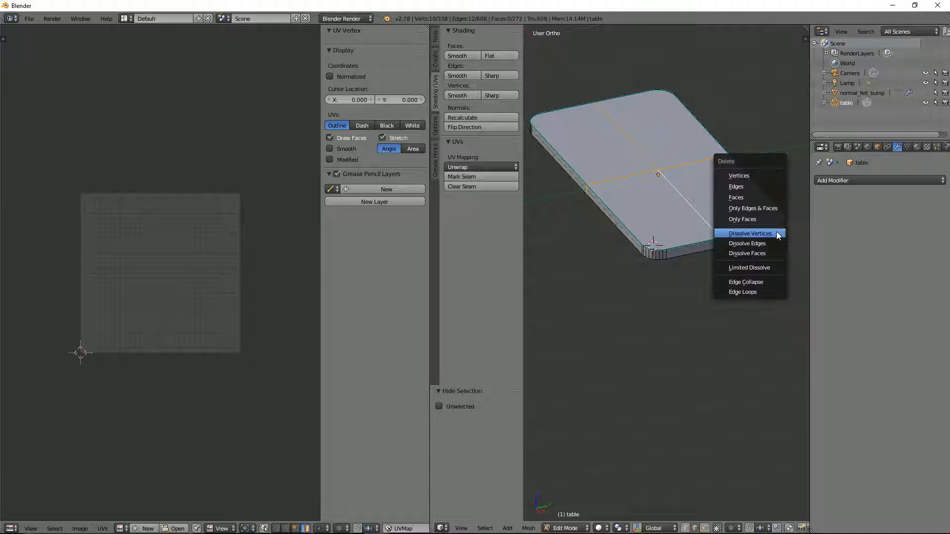
click(742, 292)
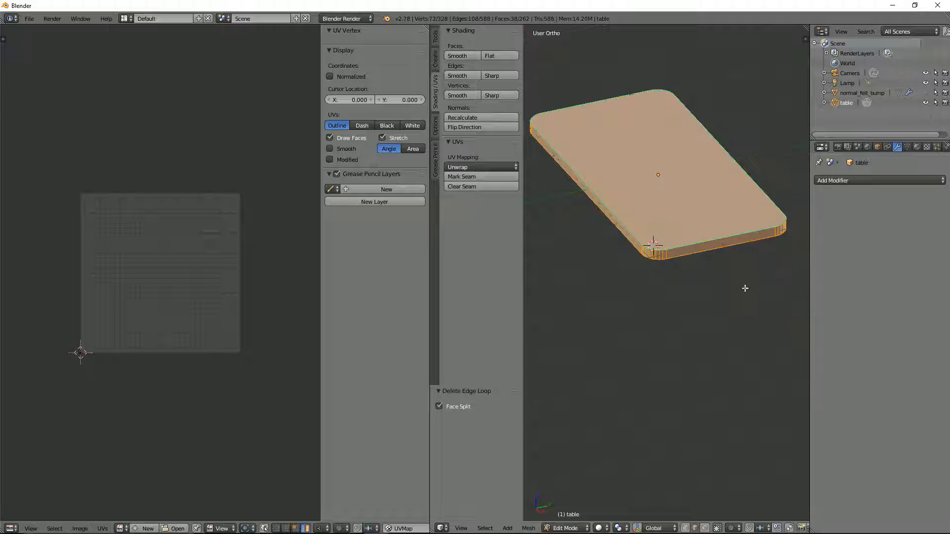
In edge select mode, mark the table's upper and lower perimeter edge loops as seams.
middle_drag(684, 283, 689, 203)
scroll(688, 219, up, 2)
key(ctrl+Tab)
click(689, 222)
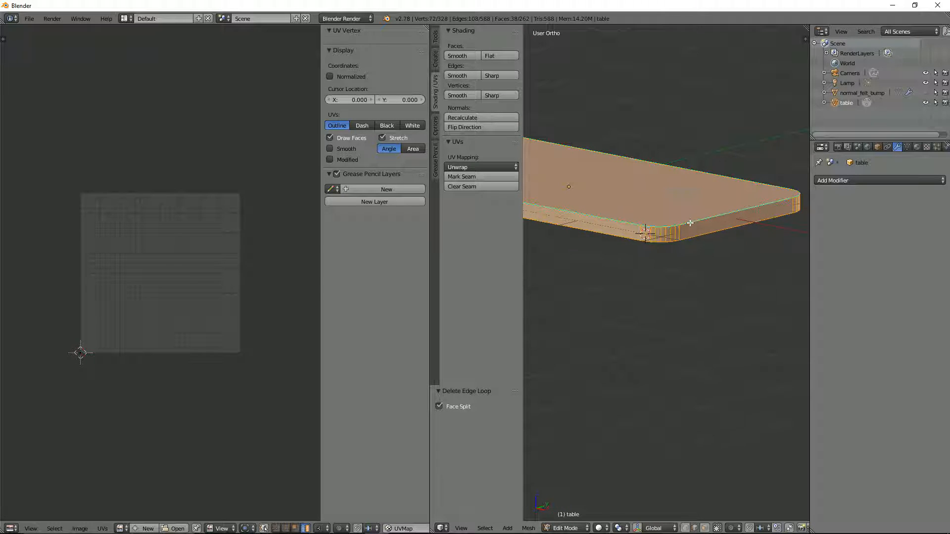
alt+right_click(696, 222)
alt+shift+right_click(715, 236)
middle_drag(712, 233, 701, 215)
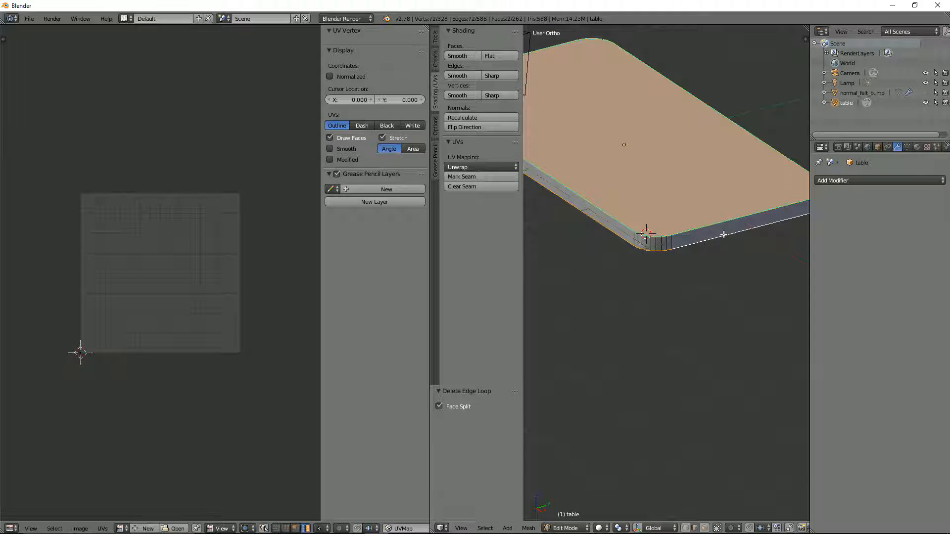
key(ctrl+e)
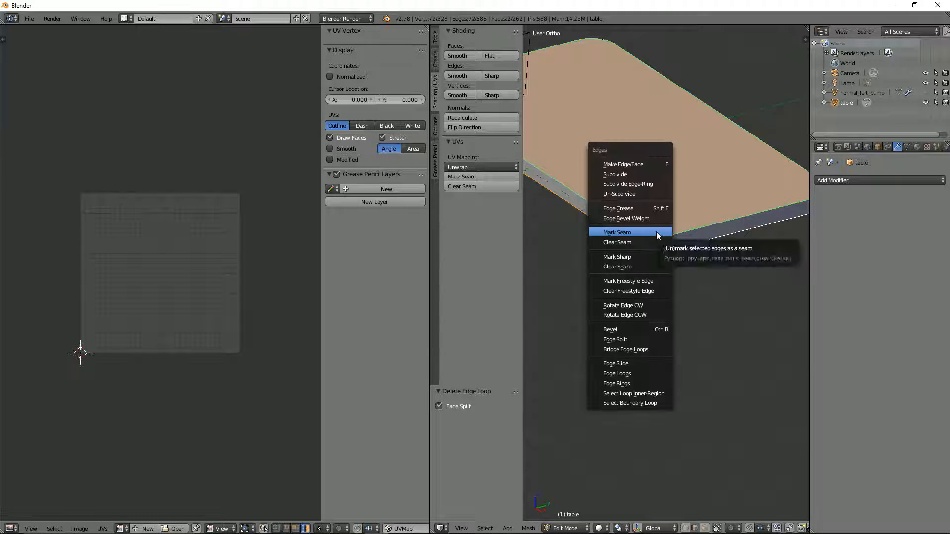
click(651, 237)
Select the vertical side edges at both ends of each of the four rounded corners and mark them as seams.
right_click(637, 240)
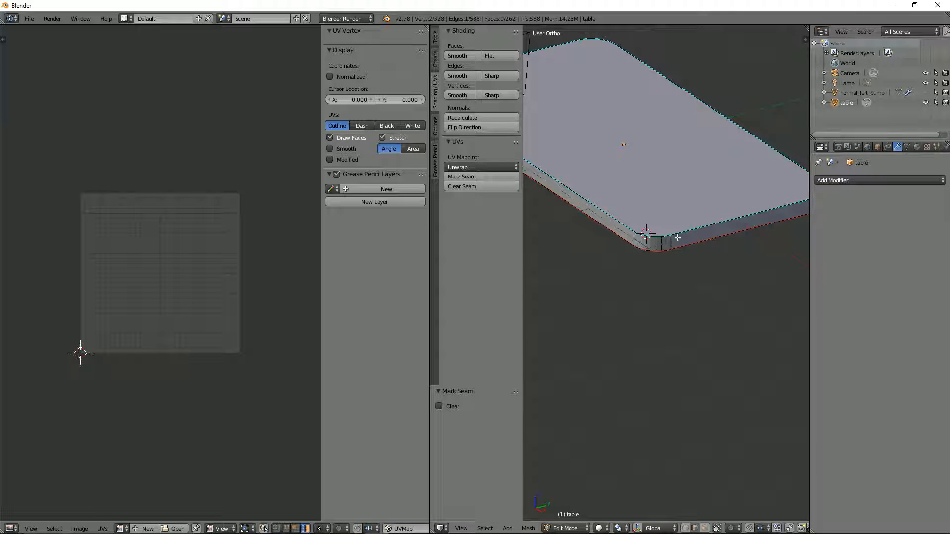
scroll(712, 244, down, 4)
scroll(645, 264, up, 5)
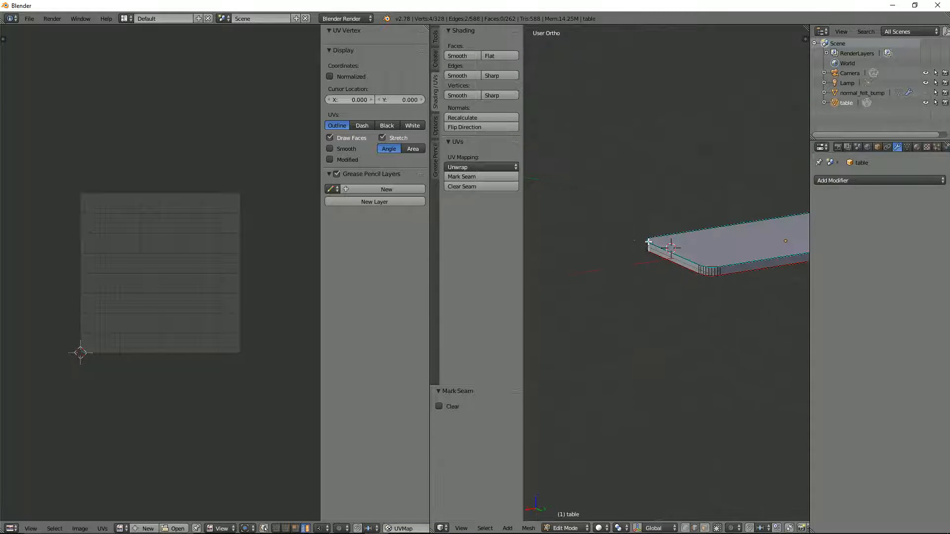
shift+right_click(695, 267)
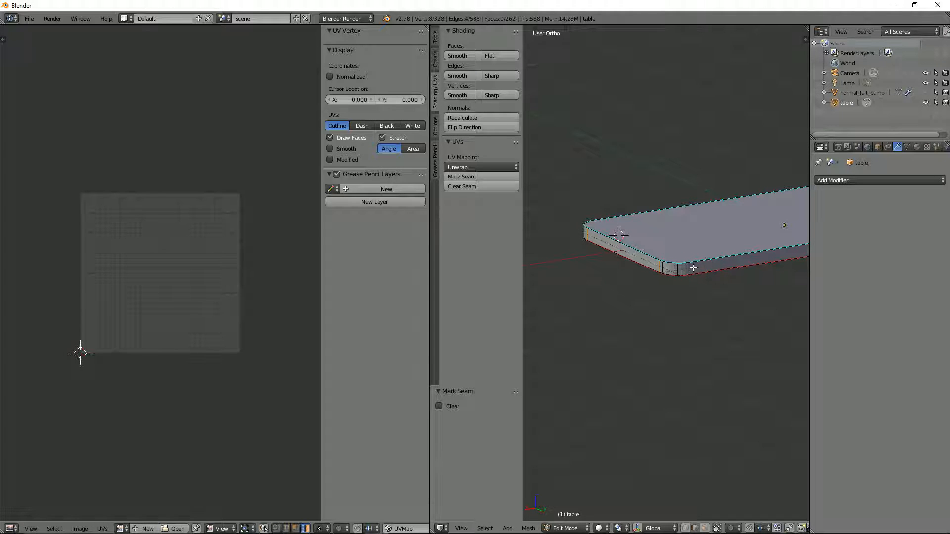
scroll(745, 266, down, 2)
shift+middle_drag(734, 267, 585, 276)
middle_drag(703, 276, 634, 273)
scroll(660, 260, up, 2)
scroll(660, 259, up, 1)
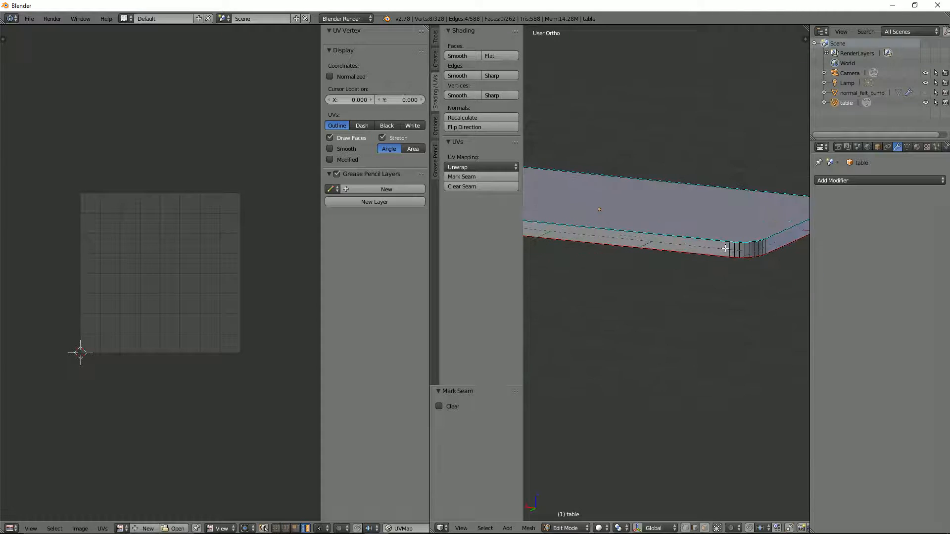
shift+right_click(737, 249)
shift+right_click(765, 248)
scroll(769, 253, down, 3)
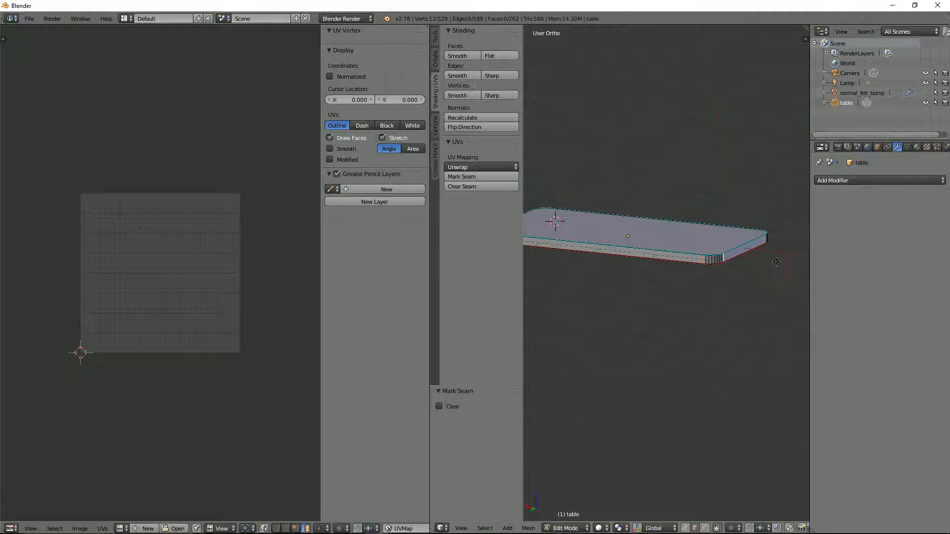
middle_drag(777, 263, 800, 255)
scroll(676, 262, up, 3)
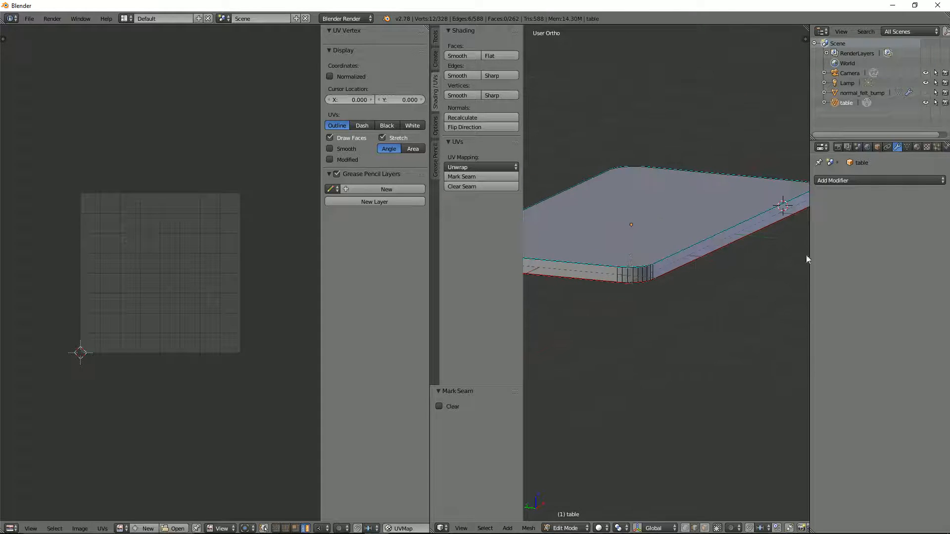
shift+right_click(654, 271)
key(ctrl+e)
click(677, 269)
Turn off the Sharp edge overlay in the 3D view's mesh display settings, keeping the Edges overlay on.
middle_drag(678, 269, 694, 280)
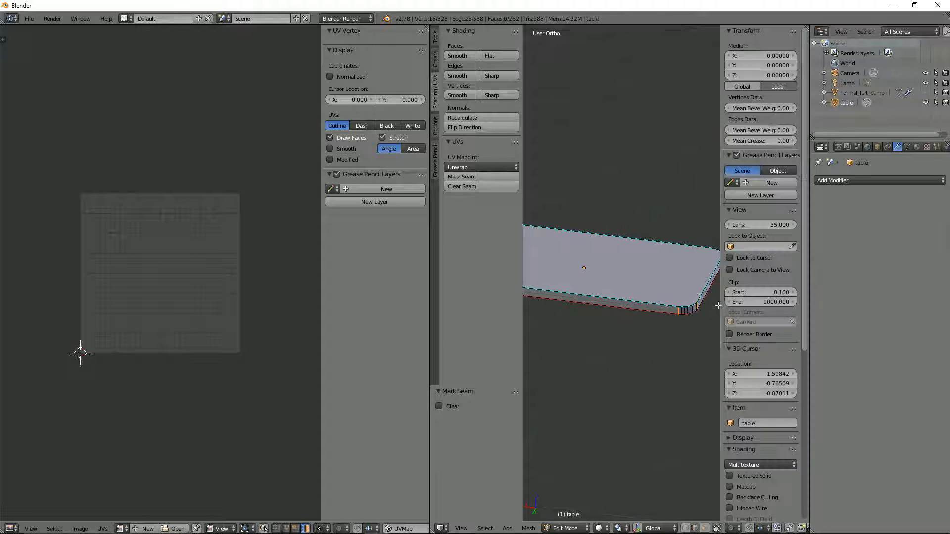
key(n)
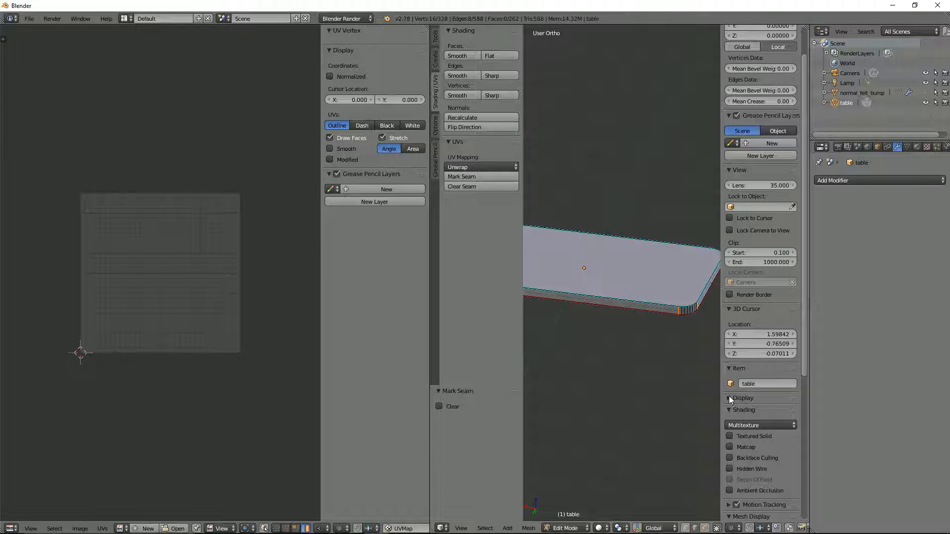
click(729, 397)
scroll(733, 396, down, 3)
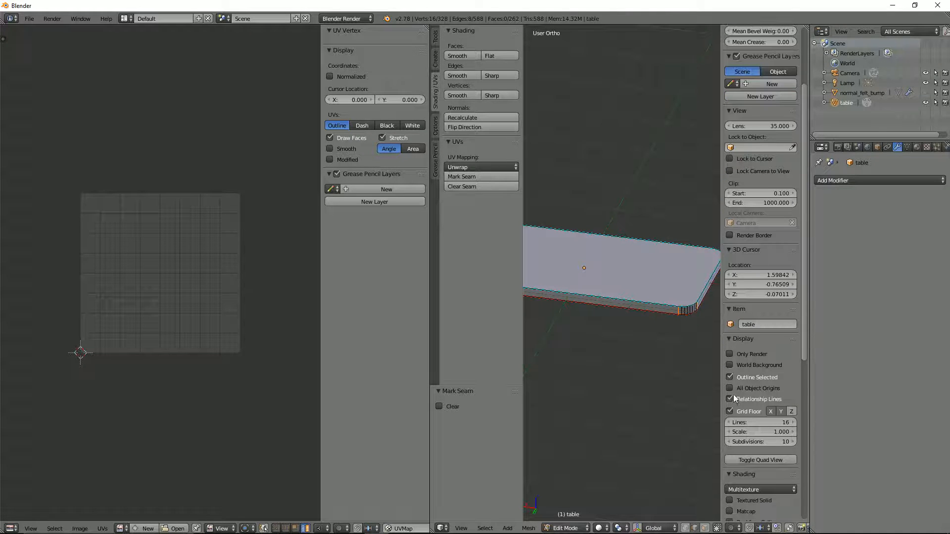
scroll(733, 394, down, 9)
scroll(744, 410, down, 2)
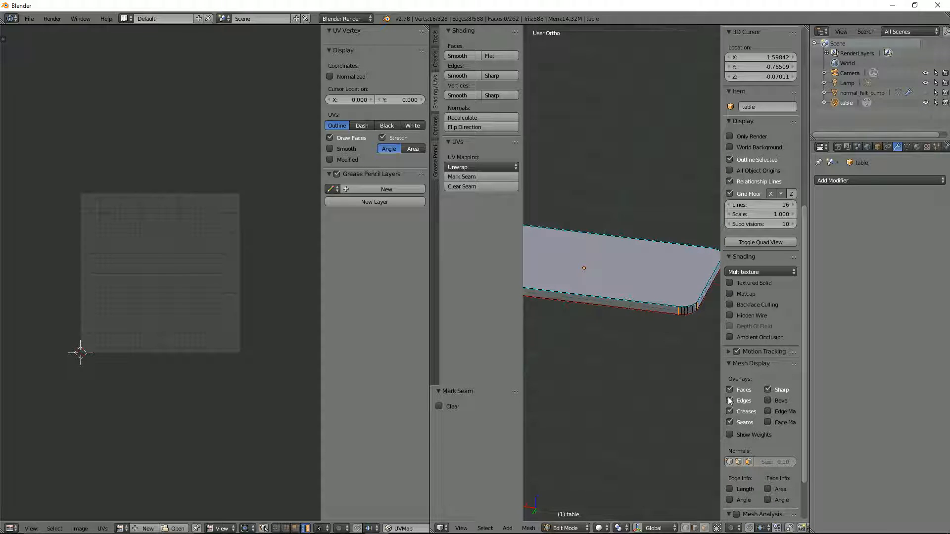
click(729, 401)
click(729, 401)
click(768, 390)
scroll(653, 315, up, 2)
scroll(654, 315, down, 2)
scroll(622, 275, down, 2)
scroll(622, 276, up, 2)
Select the whole table mesh and unwrap it along the marked seams.
key(a)
key(a)
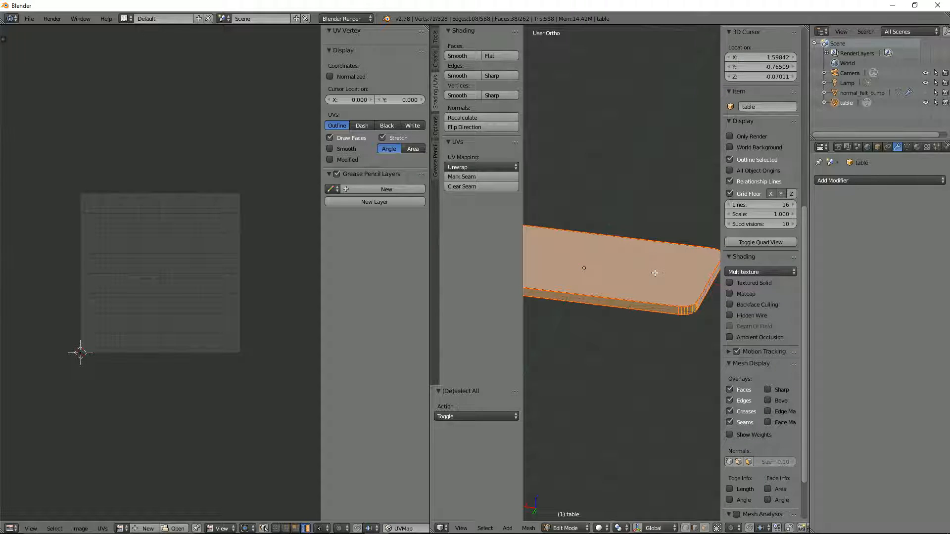
key(u)
click(656, 274)
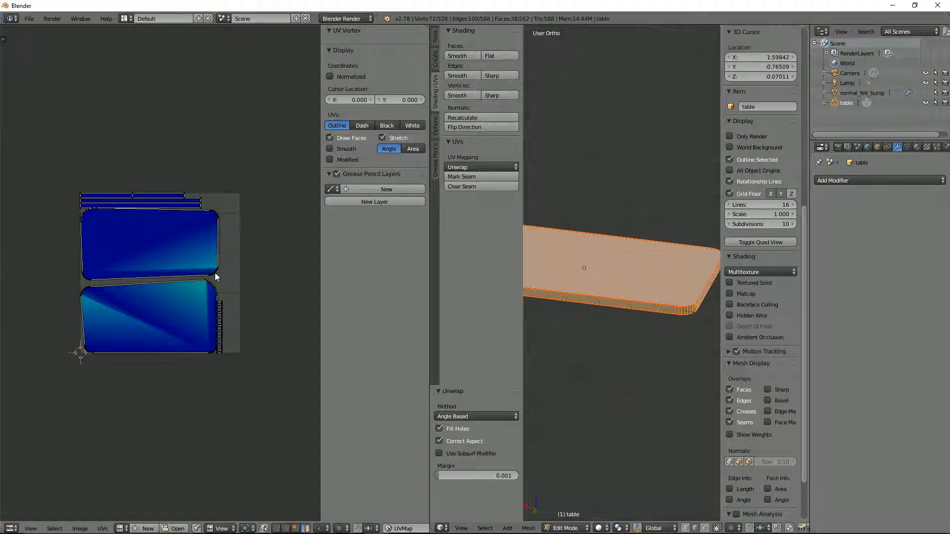
scroll(227, 303, up, 3)
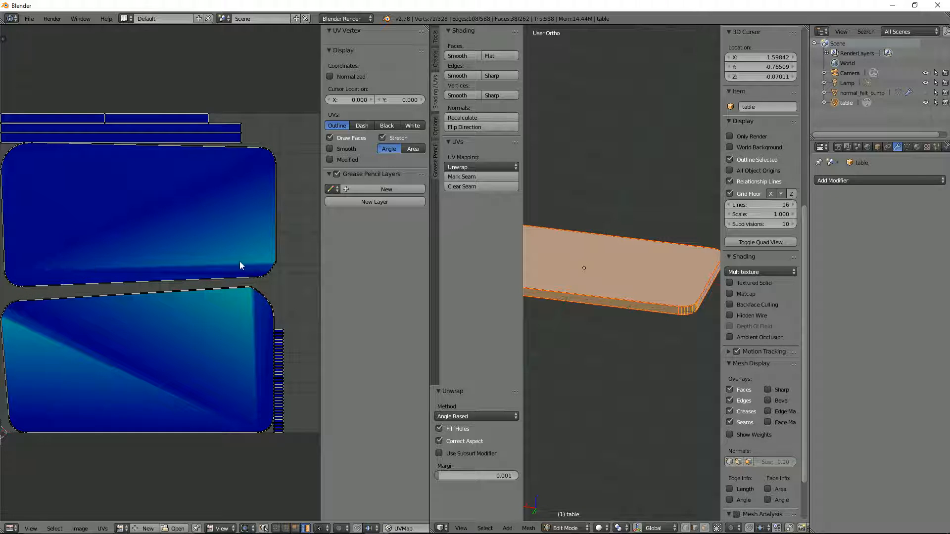
Set the 3D view to top view, hide the side panels of both editors and enlarge the 3D view.
middle_drag(618, 282, 729, 267)
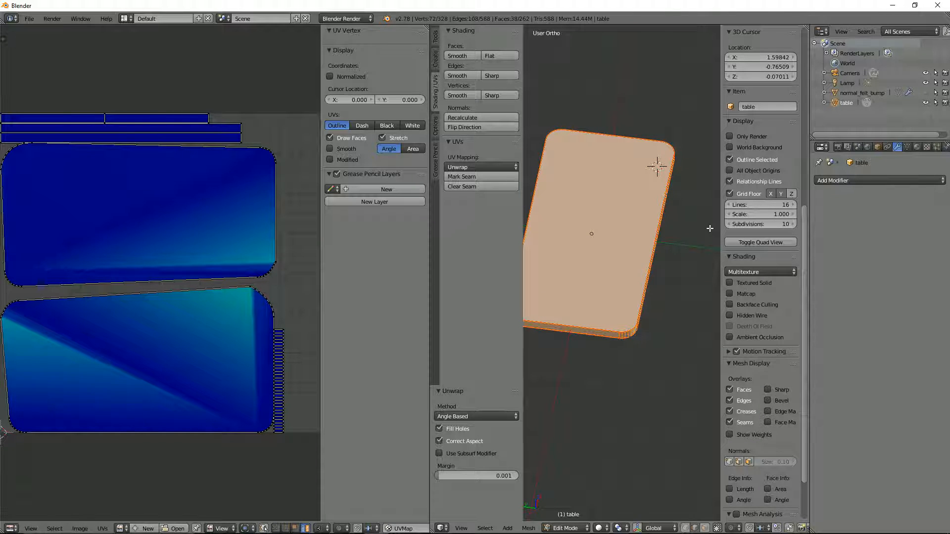
key(KP_7)
scroll(737, 258, down, 1)
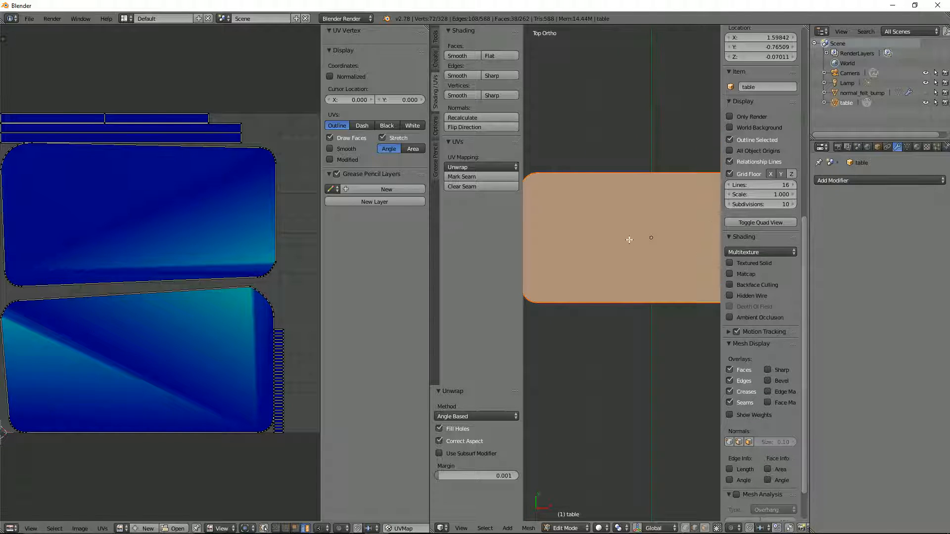
key(shift+space)
key(shift+space)
key(n)
key(t)
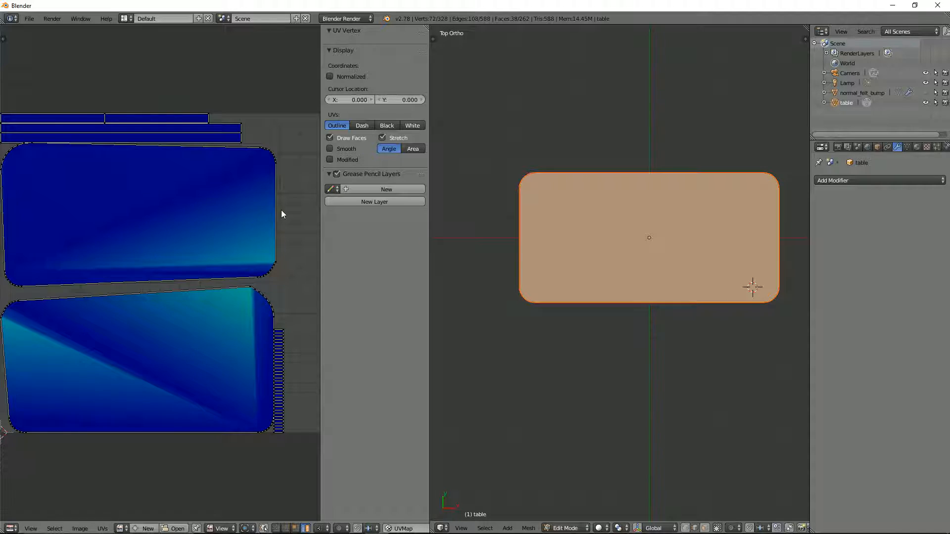
key(n)
drag(430, 222, 404, 224)
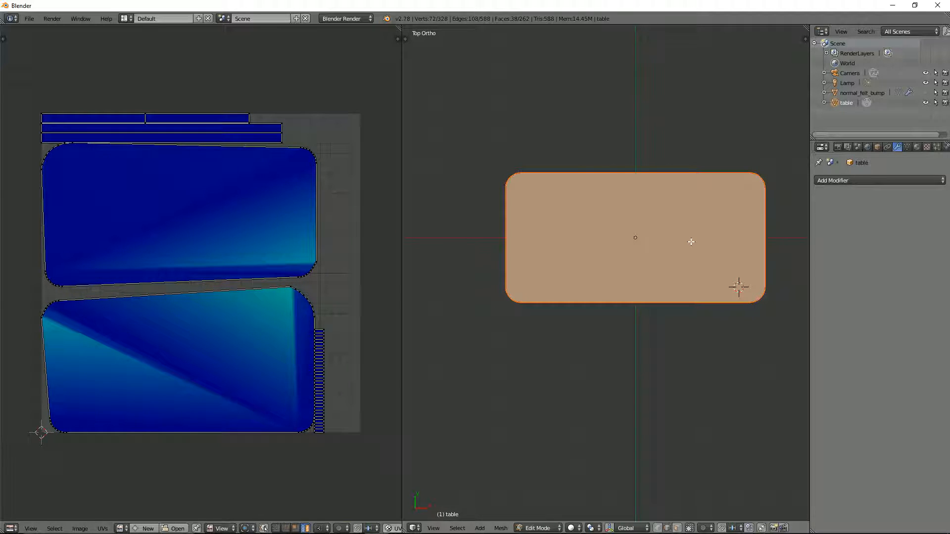
In face select mode, select the table's top face and map its UVs with Project From View.
key(ctrl+Tab)
click(654, 226)
right_click(655, 225)
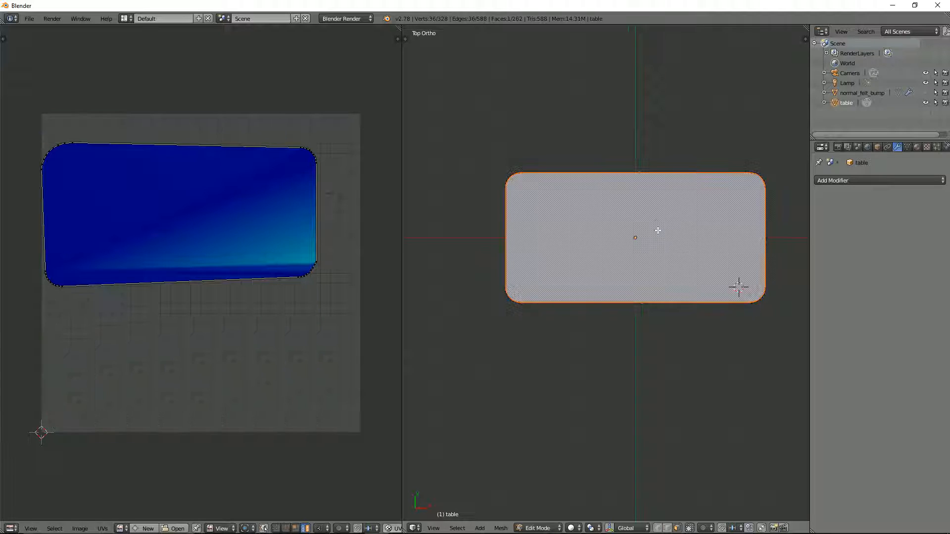
key(u)
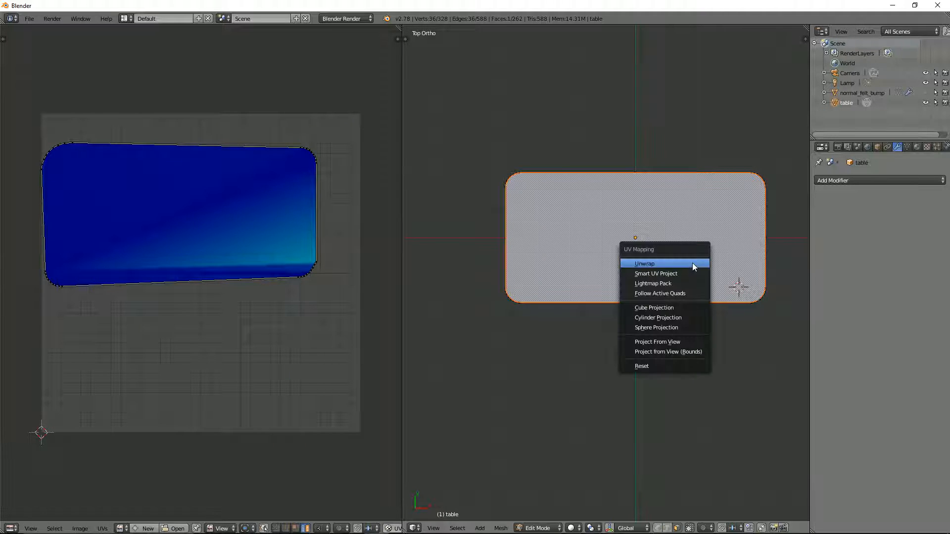
click(676, 341)
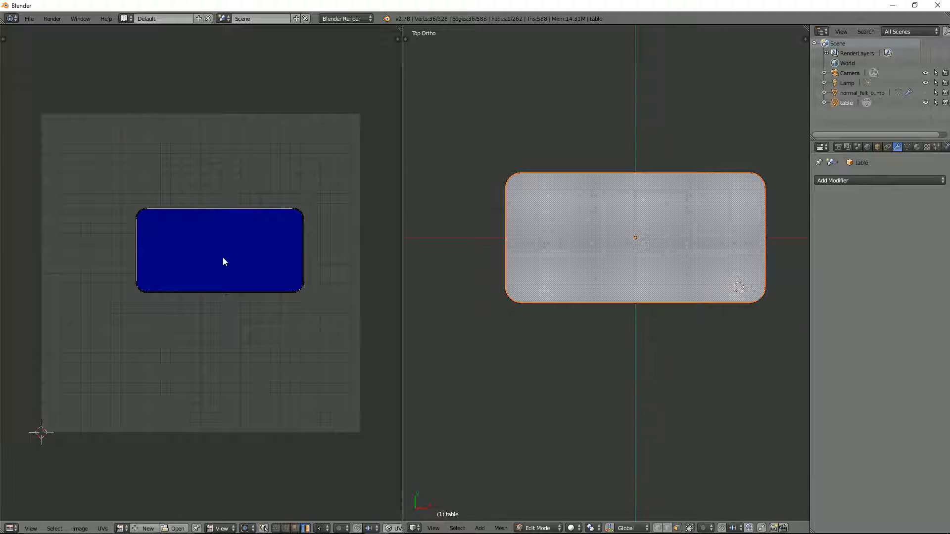
From the bottom view, select the table's underside face and map its UVs with Project From View.
scroll(593, 284, down, 3)
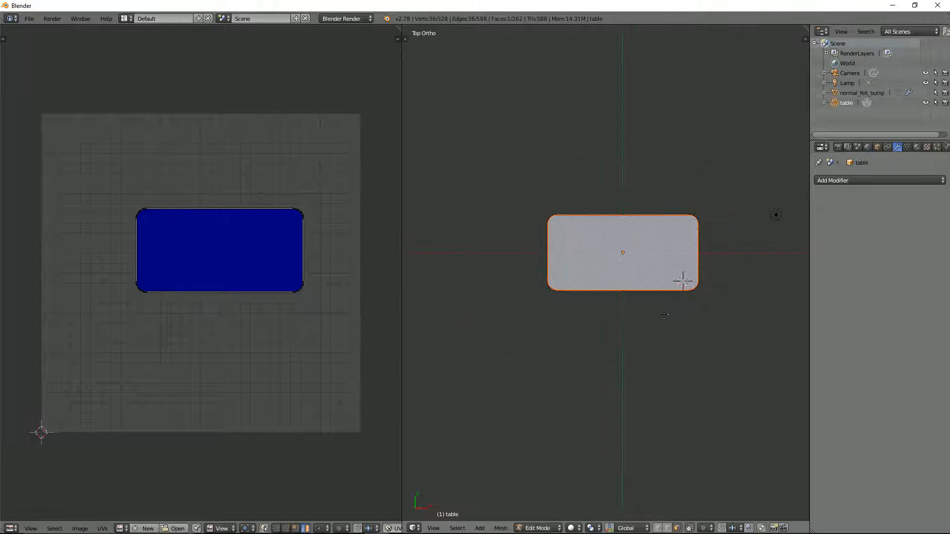
middle_drag(663, 315, 656, 295)
key(ctrl+KP_7)
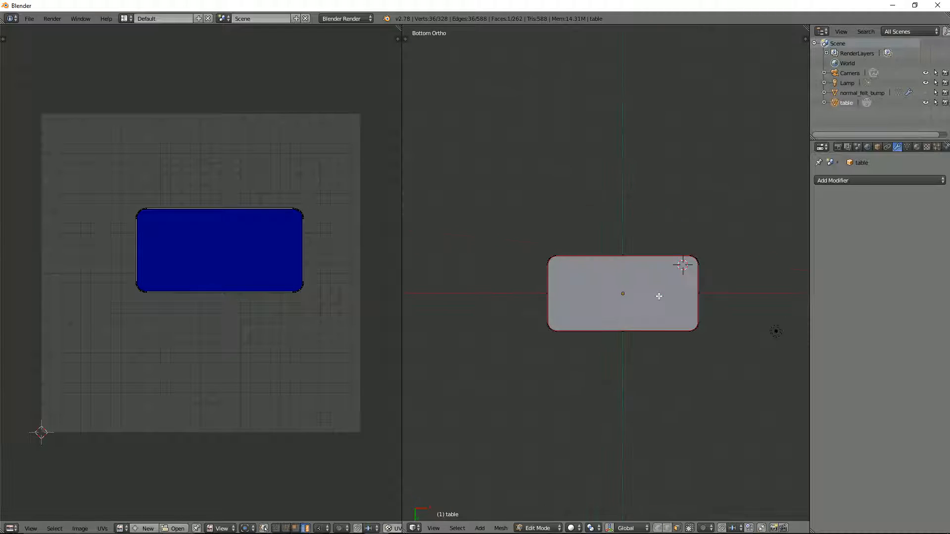
key(u)
click(619, 293)
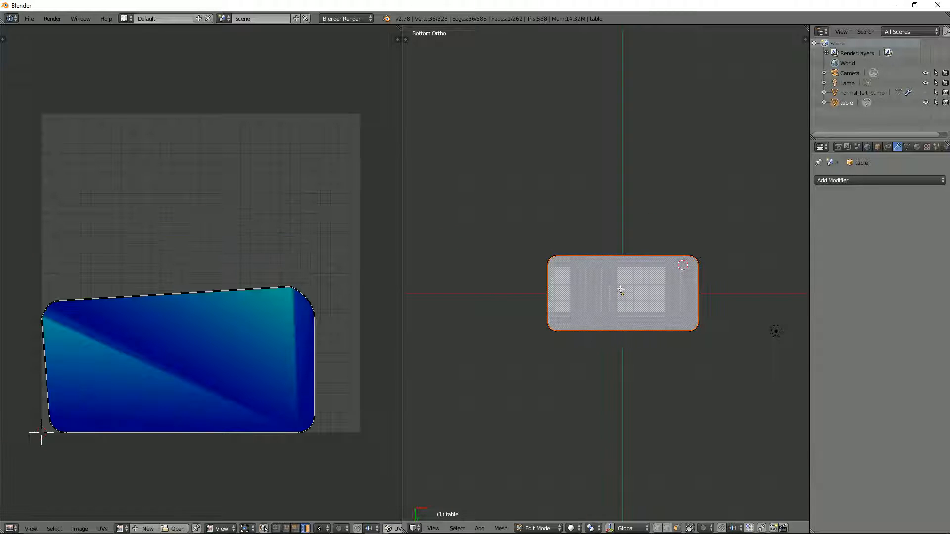
key(u)
click(619, 291)
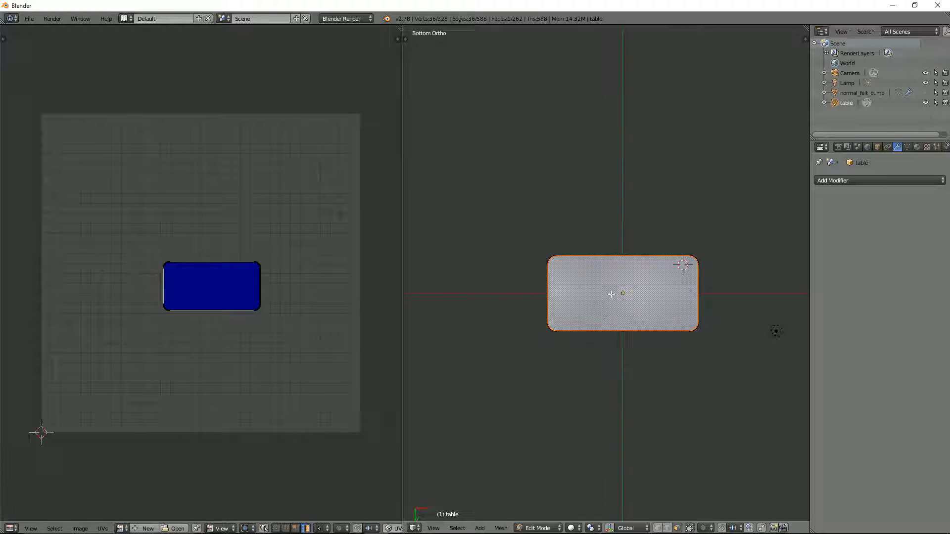
Select all faces of the table to show every UV island, and check the narrow corner strip islands.
key(a)
key(l)
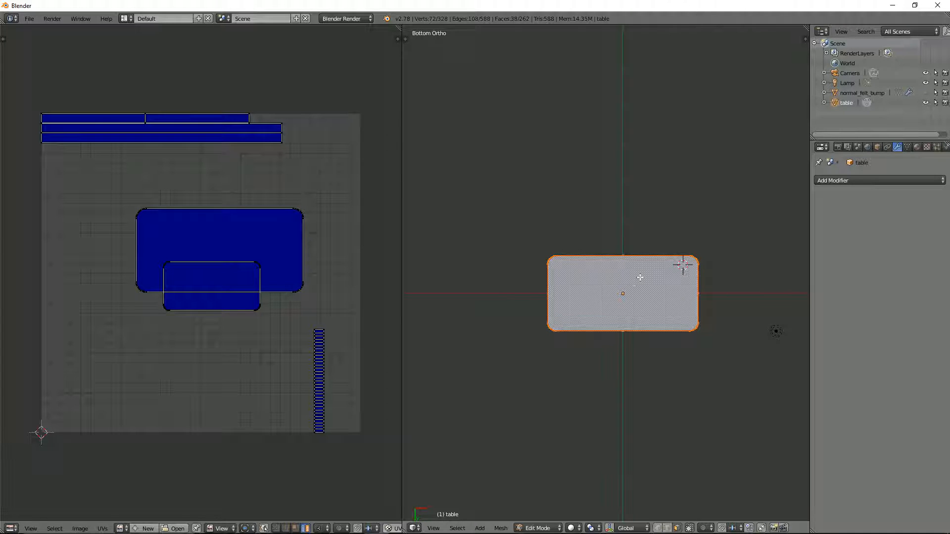
middle_drag(640, 273, 628, 391)
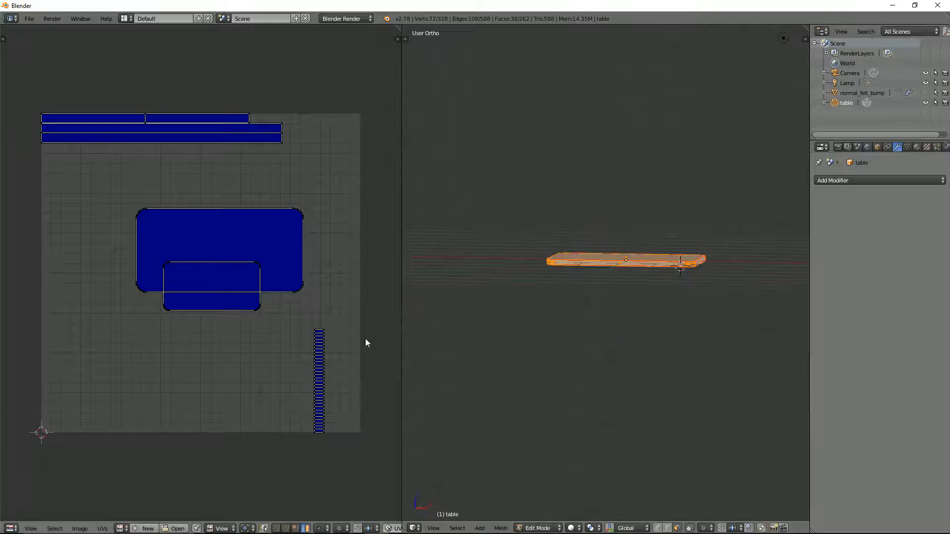
scroll(365, 338, up, 2)
right_click(393, 412)
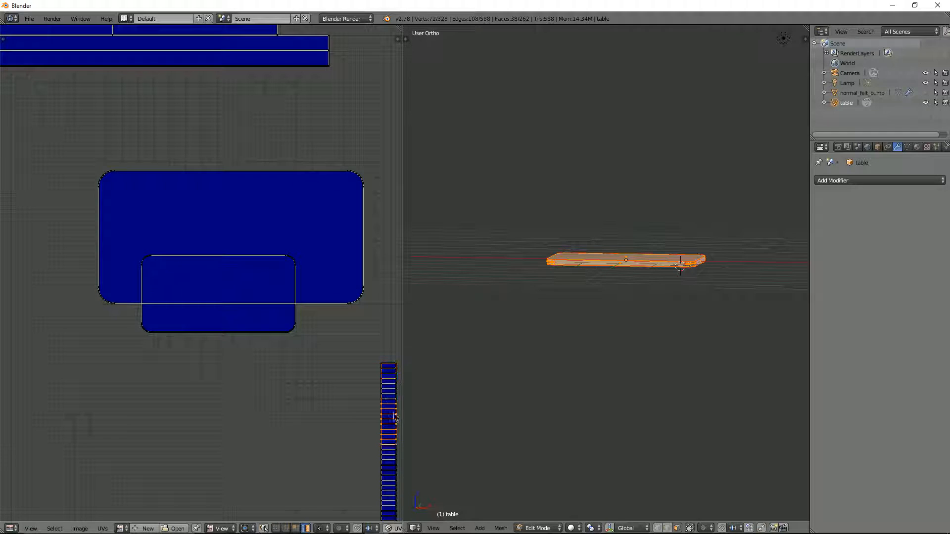
right_click(392, 465)
right_click(391, 494)
Move the smaller rounded rectangle UV island over the larger one and scale it up to nearly the same size.
right_click(292, 267)
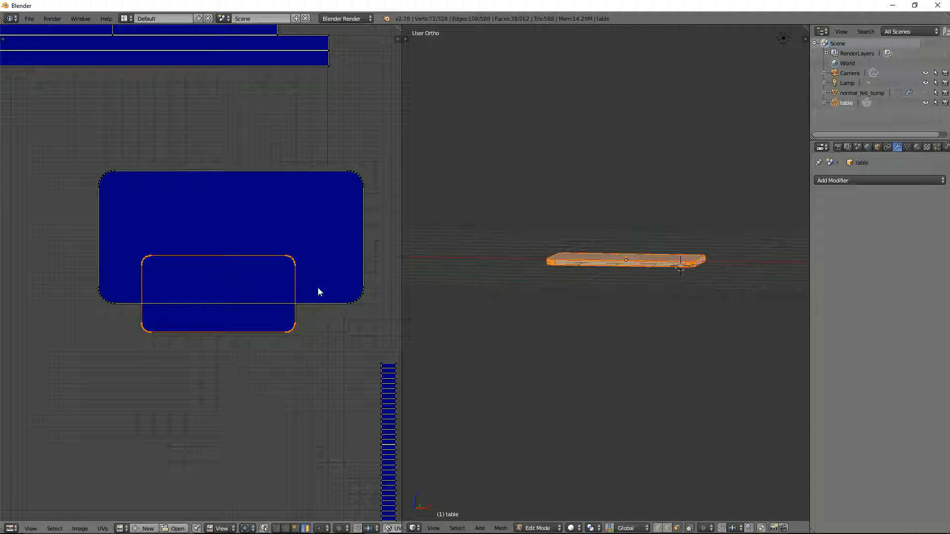
key(g)
click(329, 229)
key(s)
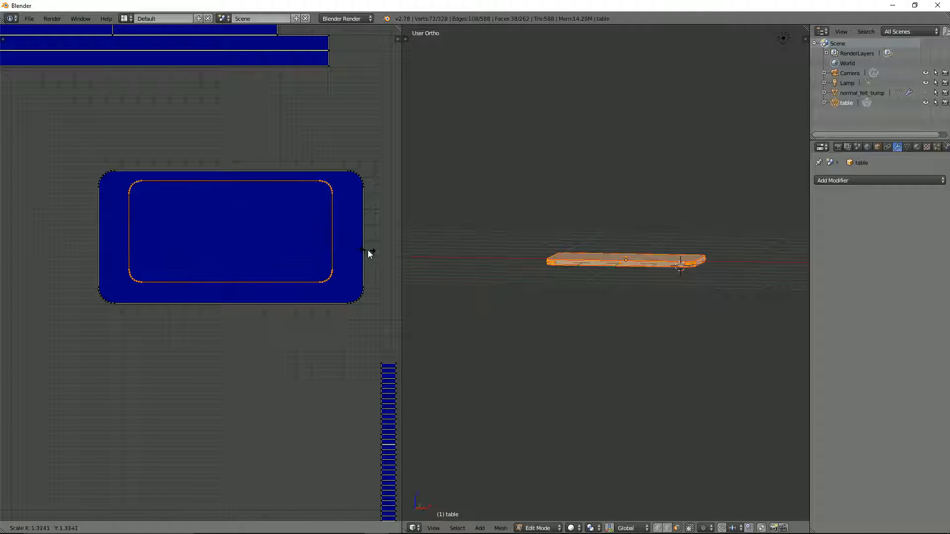
click(393, 258)
key(g)
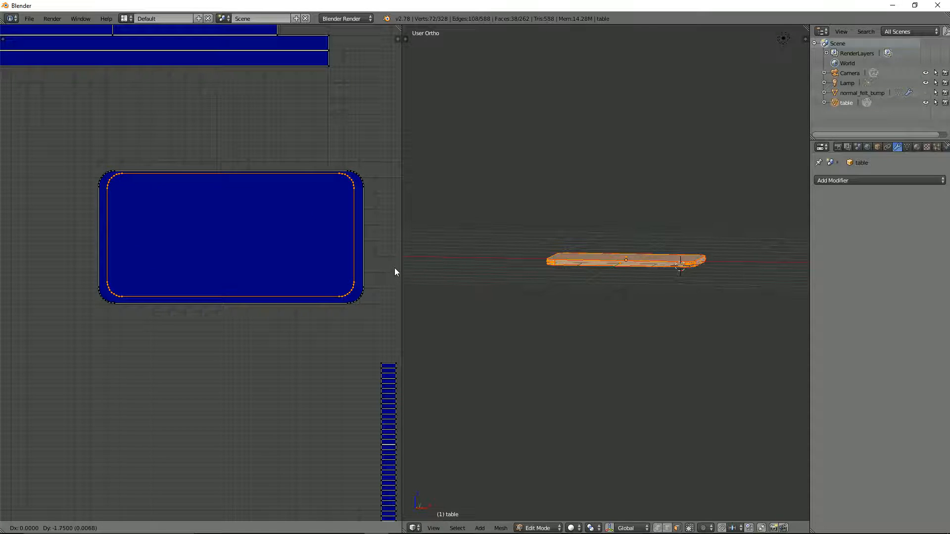
click(395, 268)
Maximize the UV editor and fine-tune the smaller island's position and scale, about 1.009, until its outline matches the larger island.
scroll(1, 248, up, 1)
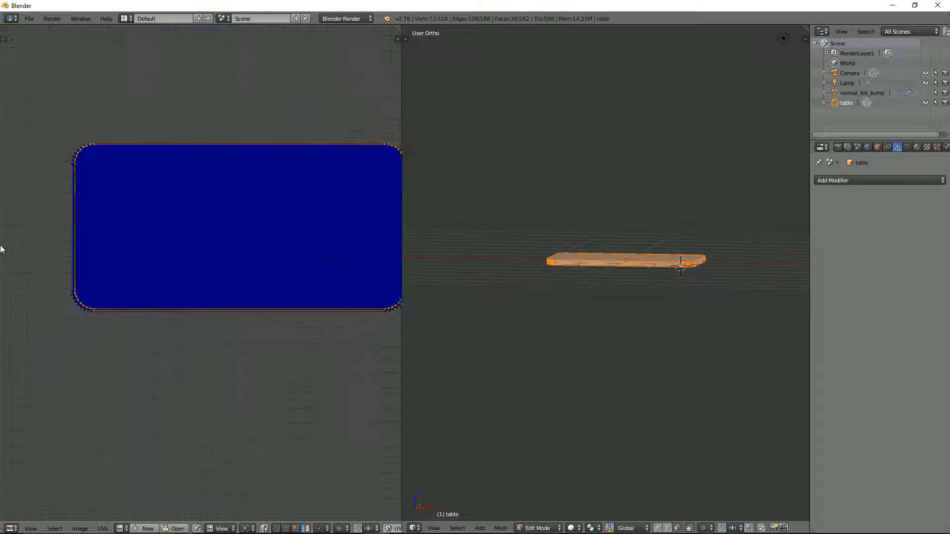
key(ctrl+Up)
scroll(375, 283, up, 2)
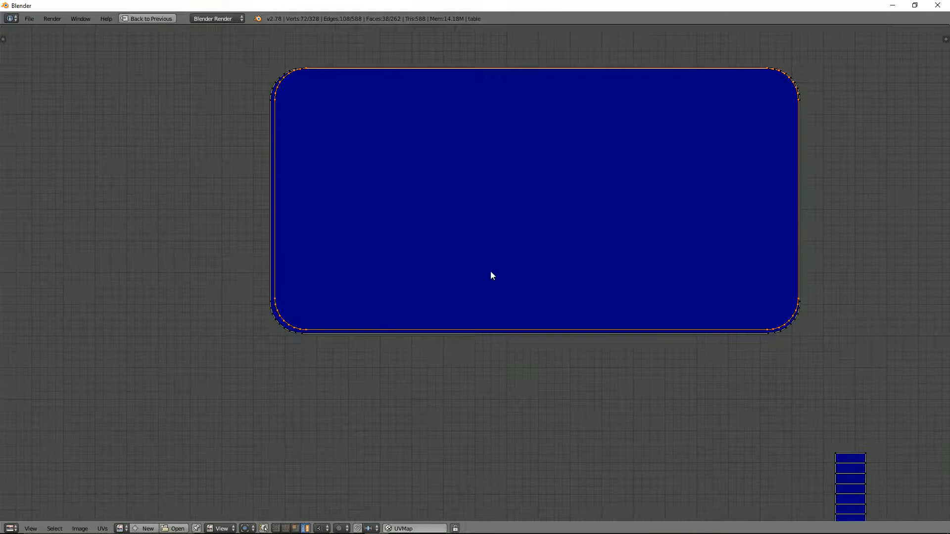
key(g)
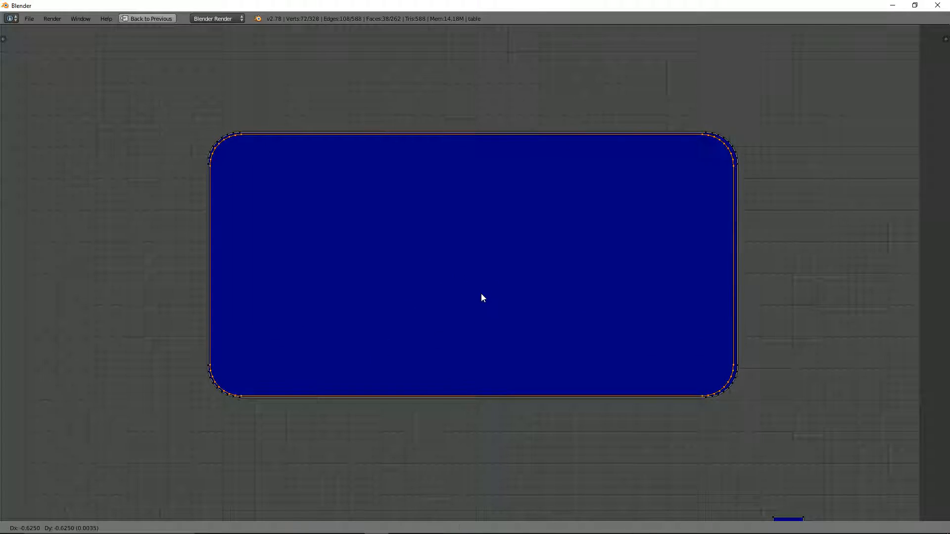
key(Escape)
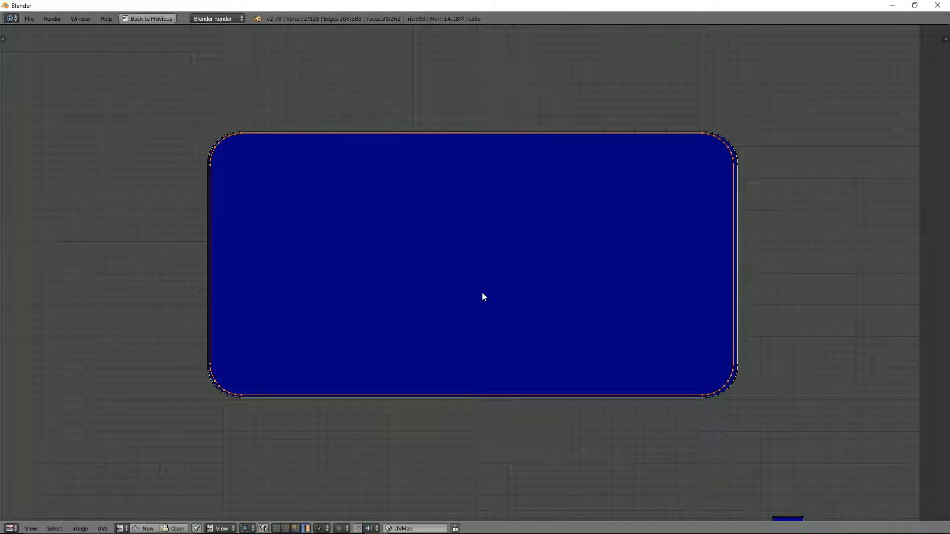
key(g)
key(x)
click(484, 297)
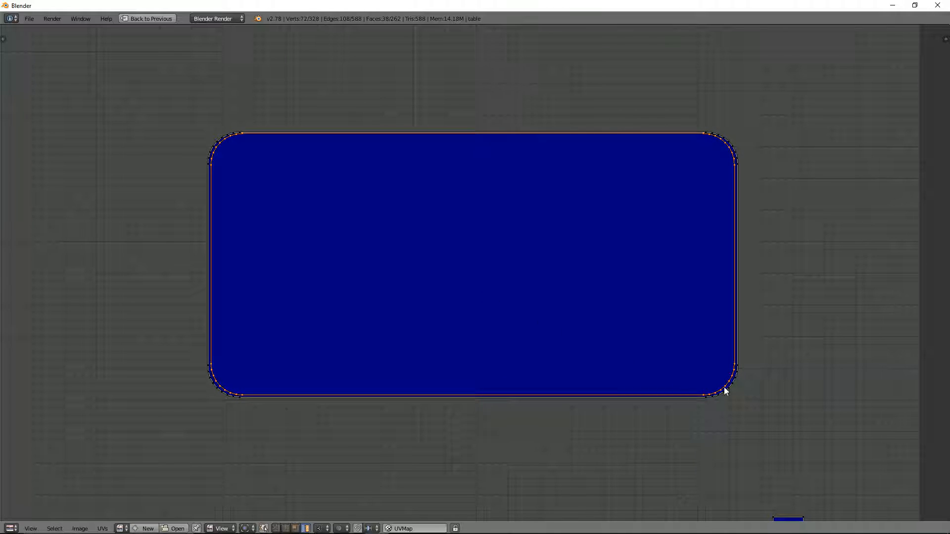
key(s)
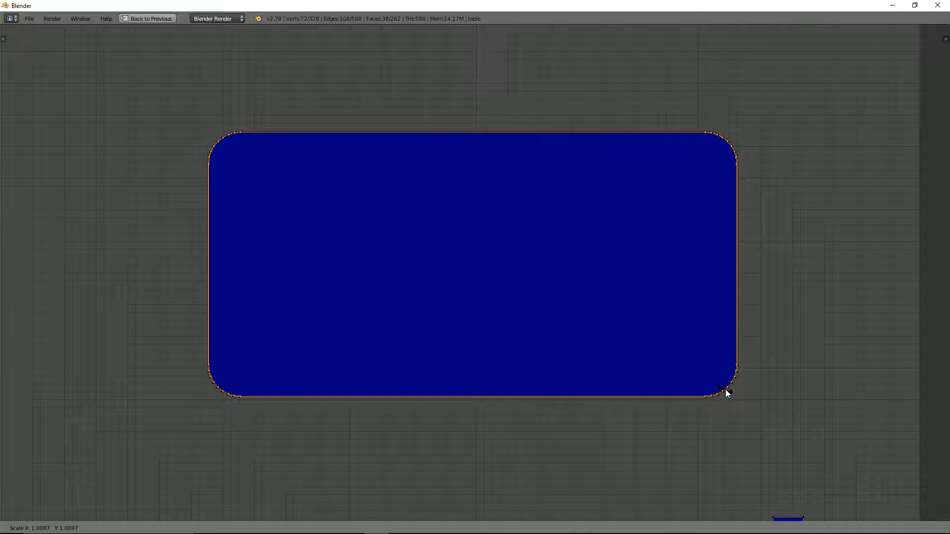
click(726, 390)
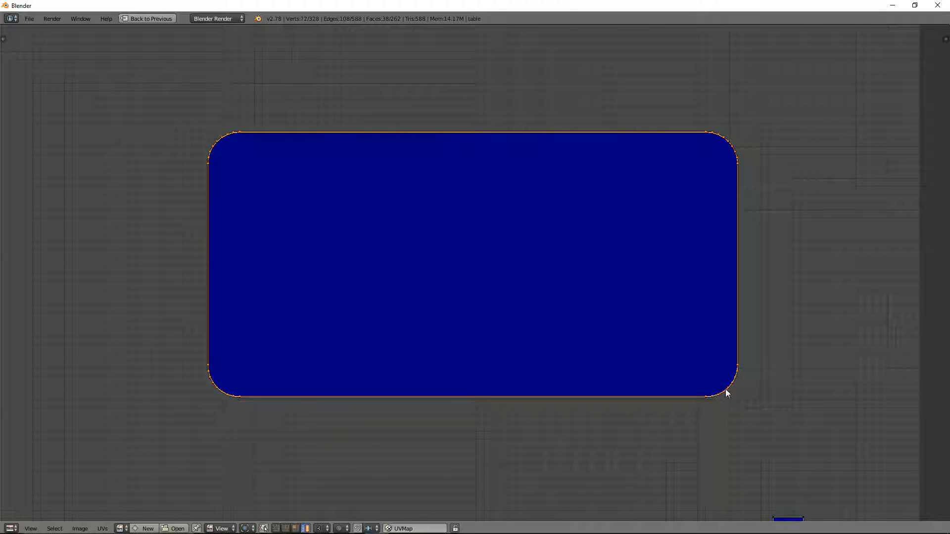
scroll(725, 389, up, 2)
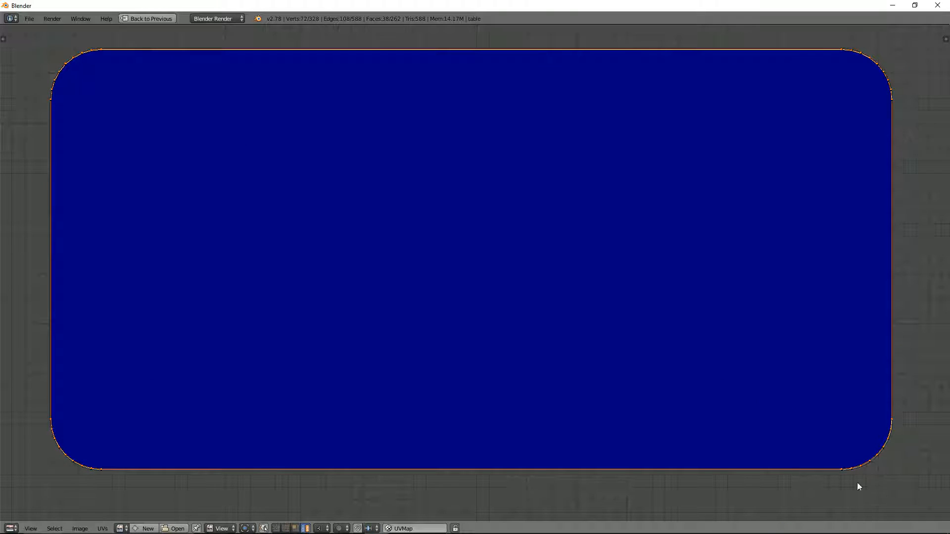
scroll(338, 250, down, 3)
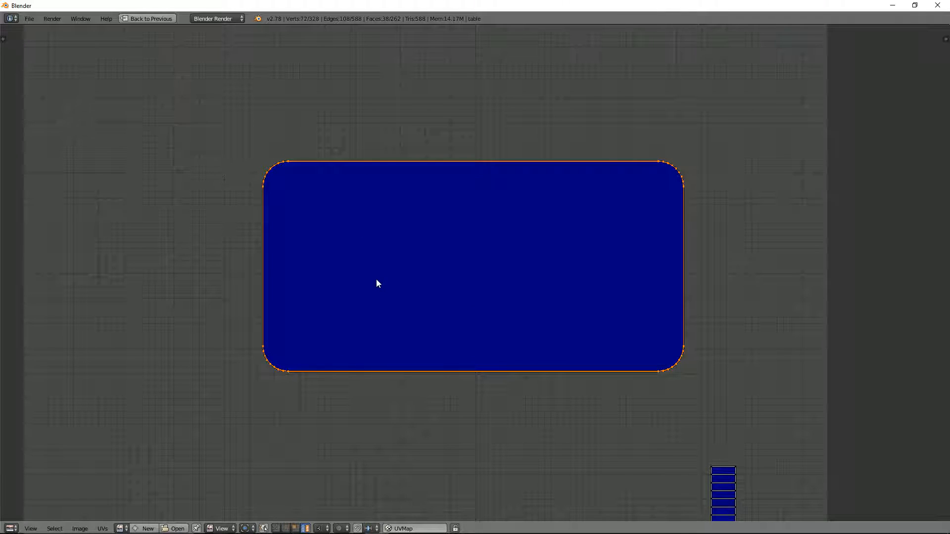
Try Remove Doubles UV on the overlapping rounded islands, then undo the merge.
key(w)
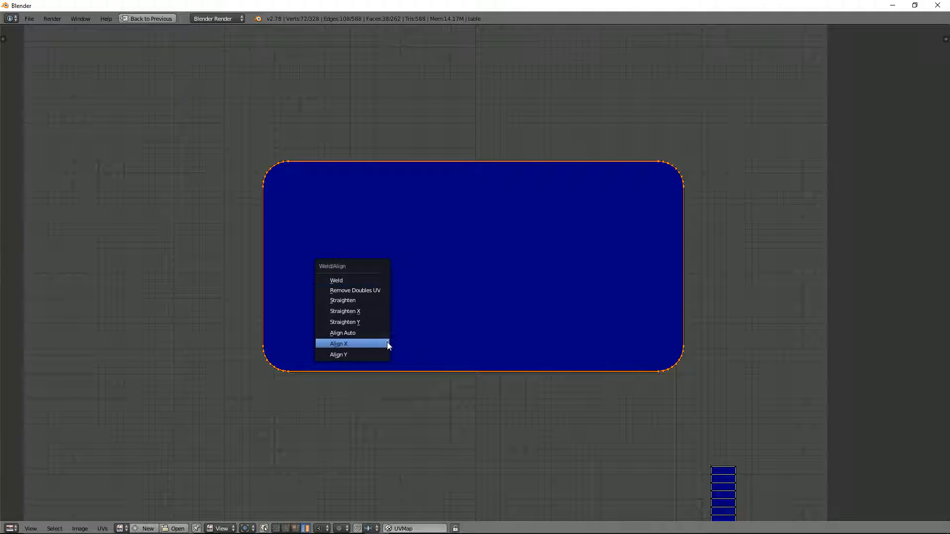
click(359, 289)
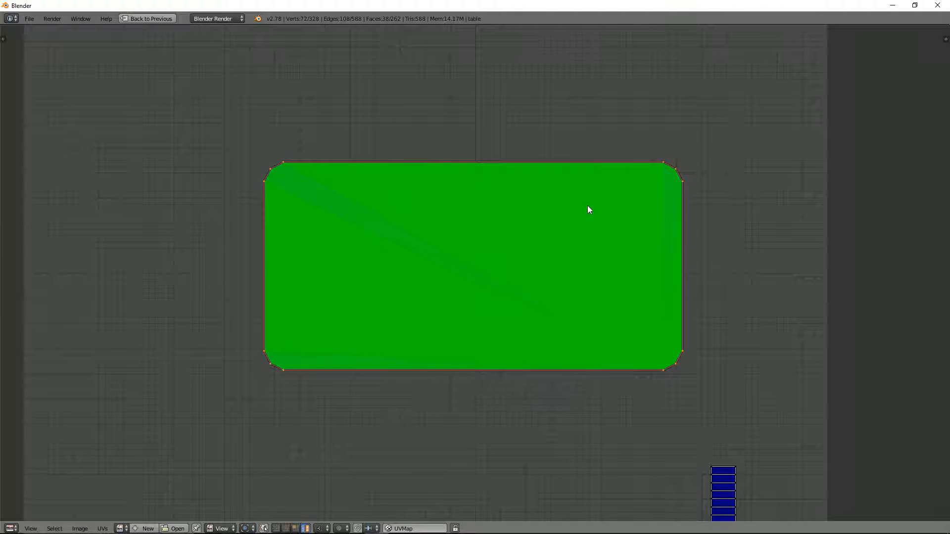
scroll(587, 206, down, 4)
middle_drag(570, 214, 554, 229)
right_click(470, 282)
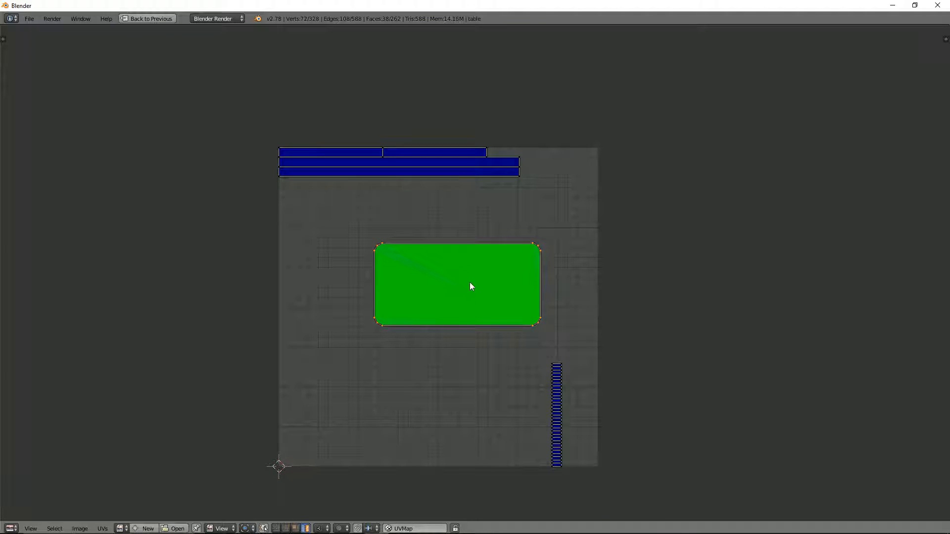
key(g)
right_click(463, 327)
scroll(462, 302, up, 2)
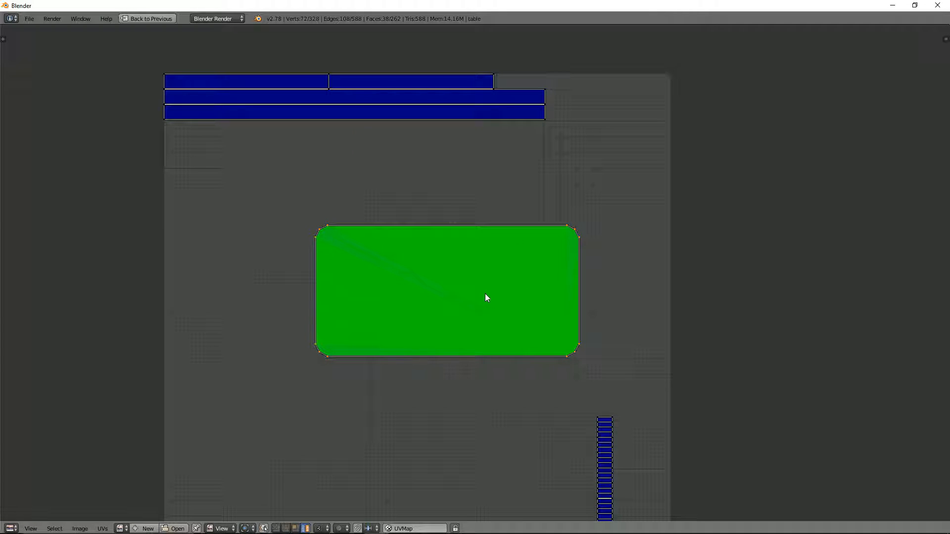
right_click(486, 296)
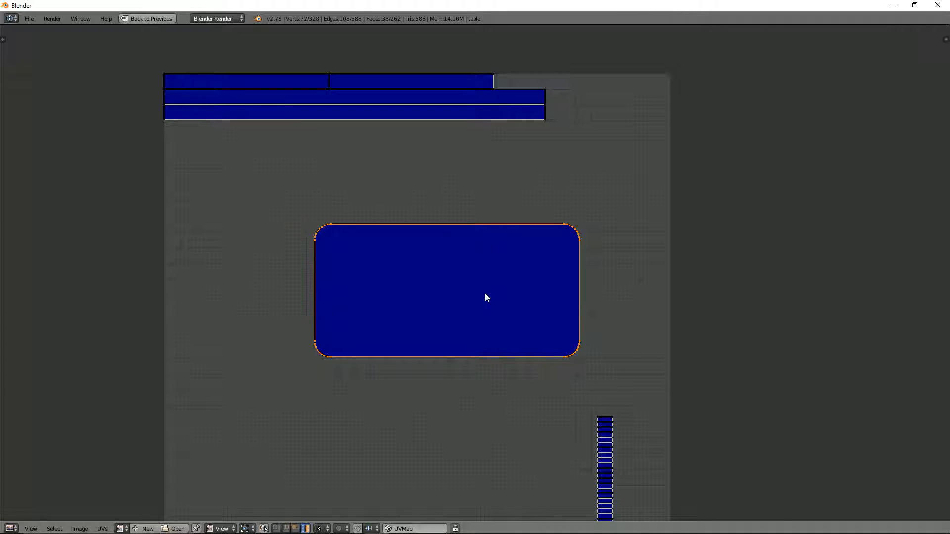
Restore the split layout, box-select both overlapping rounded islands, apply Remove Doubles UV and show its operator settings.
scroll(486, 297, up, 2)
scroll(591, 213, down, 2)
scroll(455, 213, down, 3)
scroll(505, 299, up, 4)
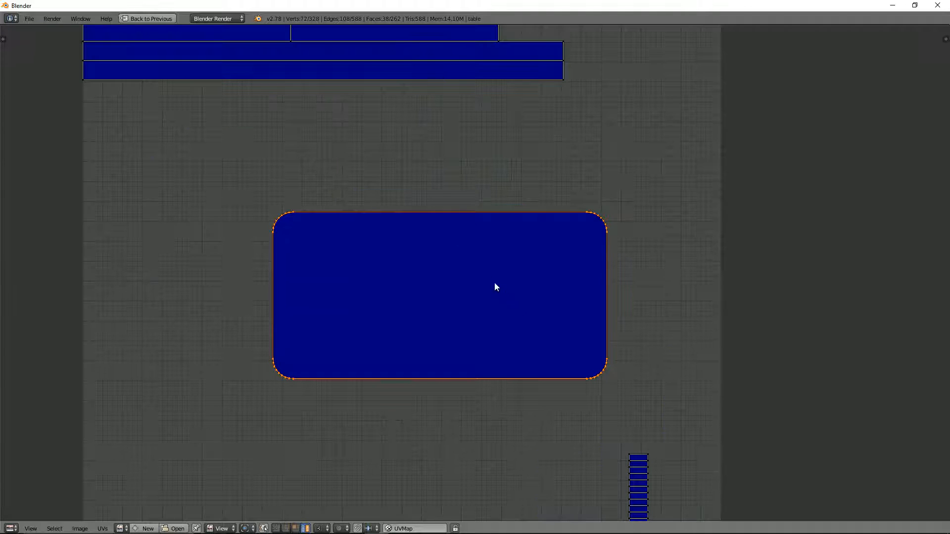
scroll(492, 283, up, 2)
scroll(365, 246, up, 1)
key(ctrl+Up)
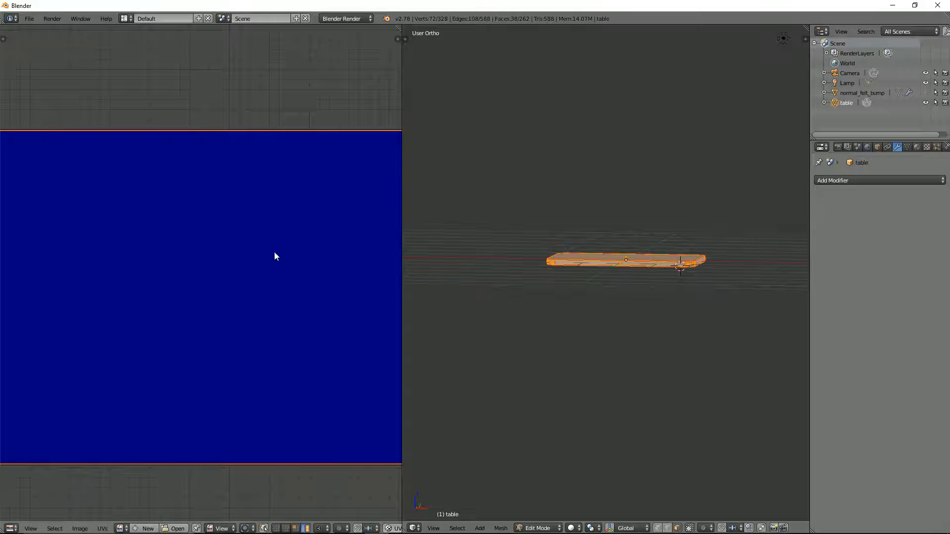
scroll(191, 255, down, 3)
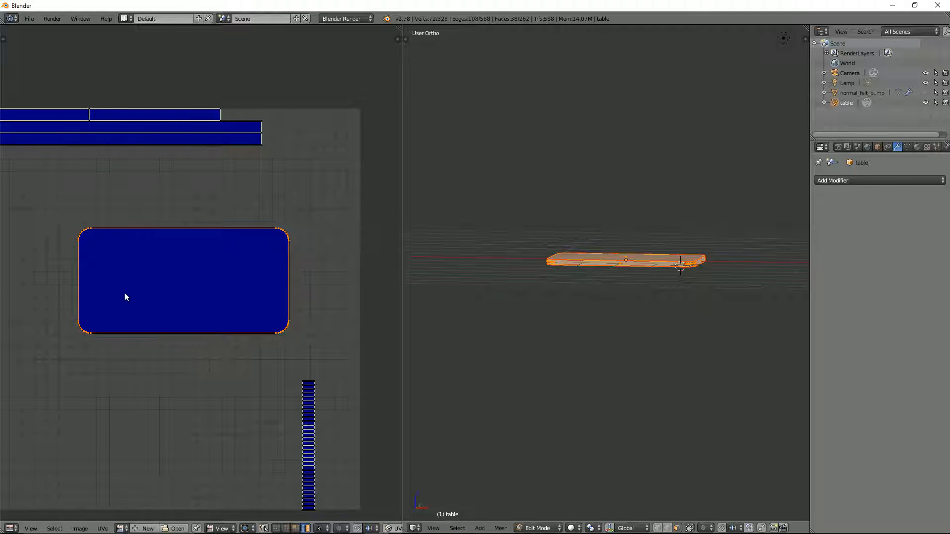
key(b)
drag(51, 201, 307, 351)
key(w)
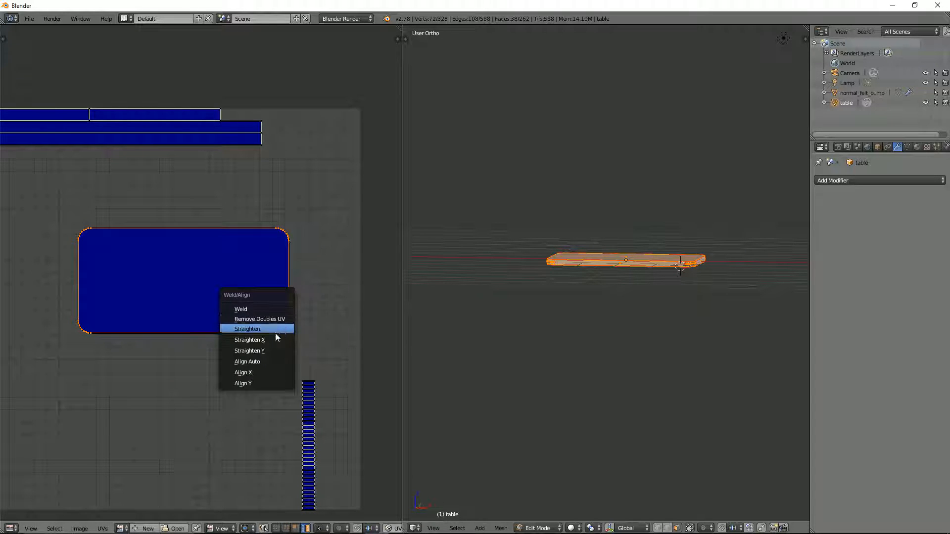
click(253, 320)
key(t)
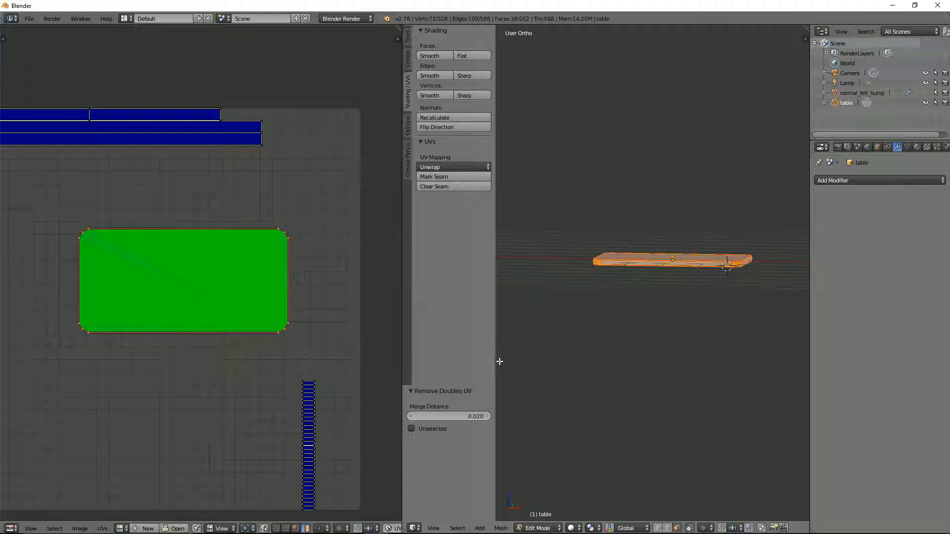
Lower the Remove Doubles UV merge distance to 0.001 and check the island's rounded corners.
click(411, 416)
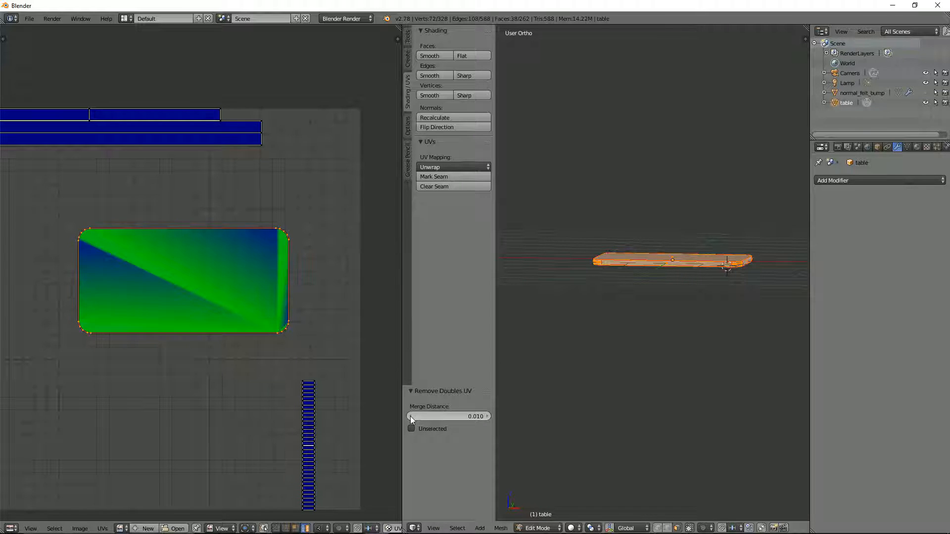
click(411, 417)
click(461, 417)
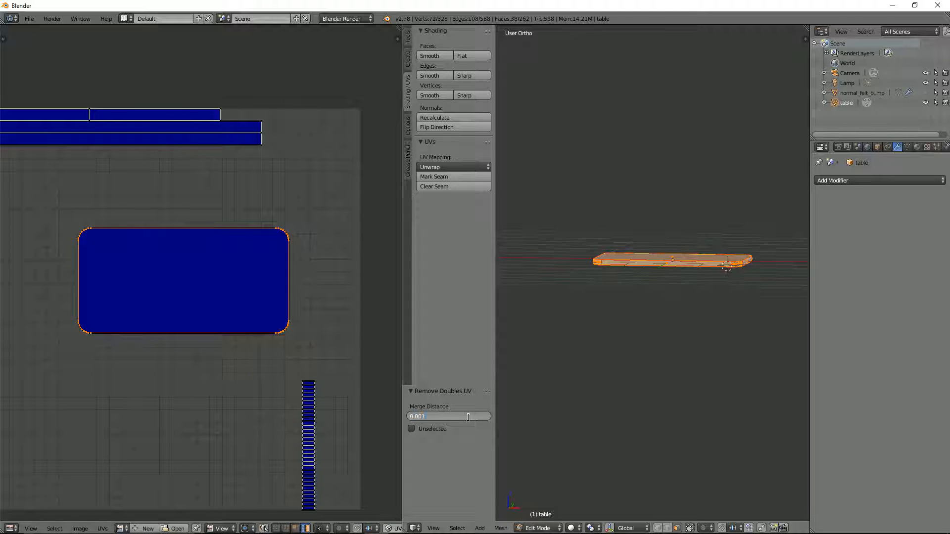
key(Return)
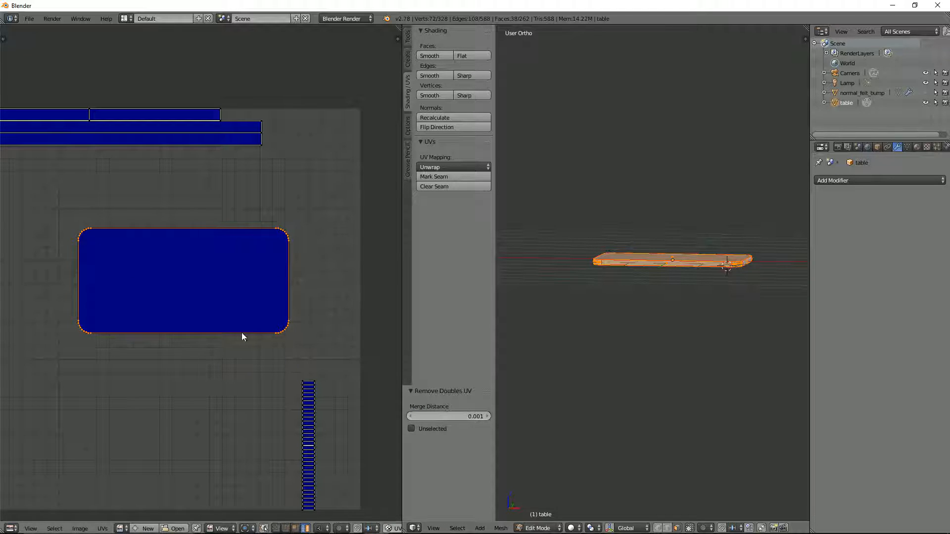
scroll(268, 290, up, 3)
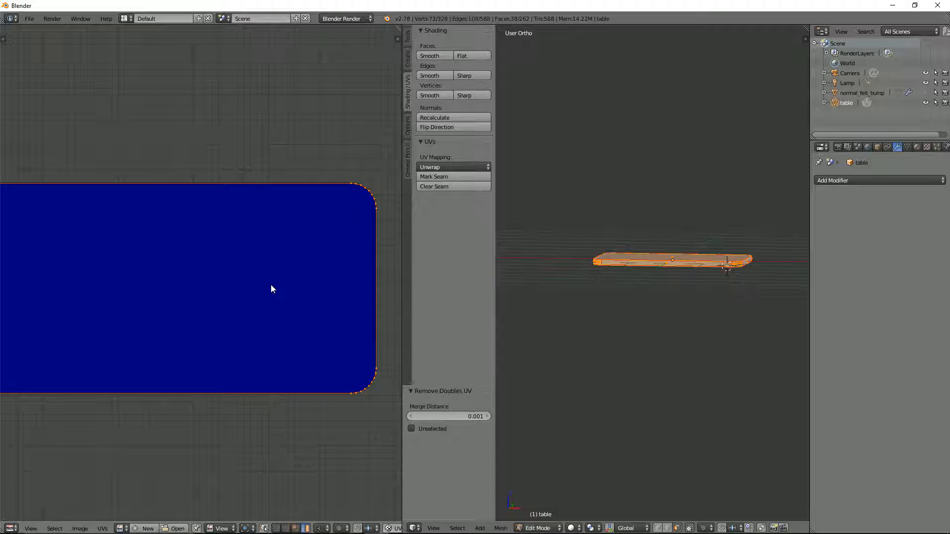
Try merge distances of 0.005, 0.01 and 0.0075 for Remove Doubles UV.
click(479, 418)
text(0.00)
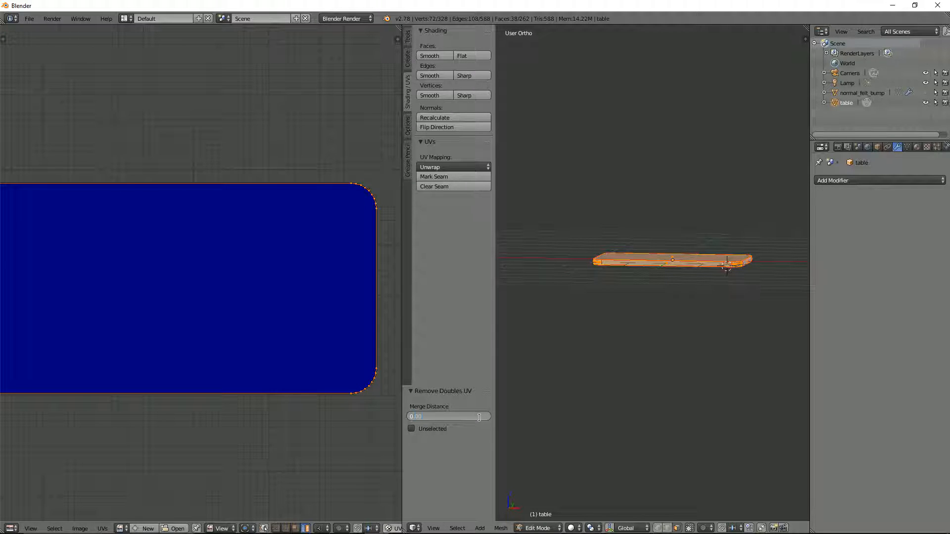
text(5)
key(Return)
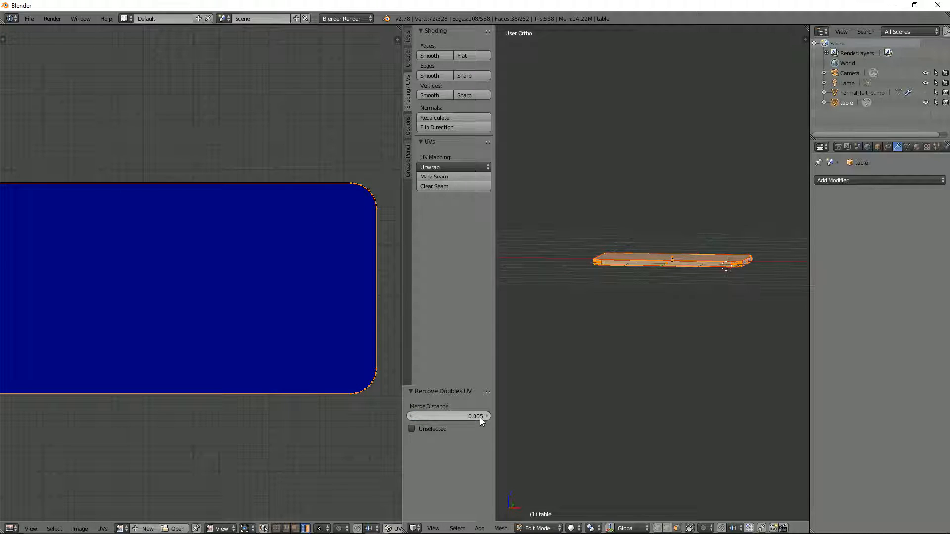
click(480, 418)
text(0)
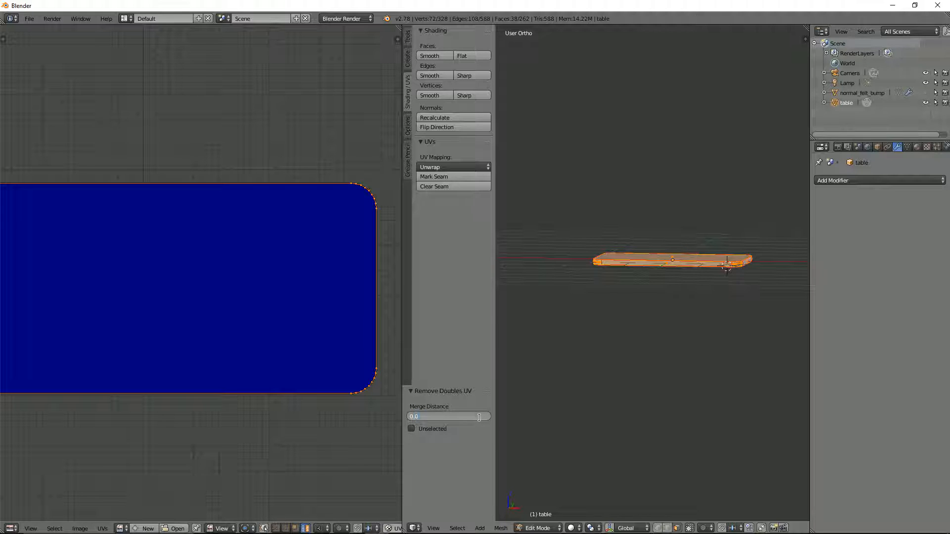
key(Return)
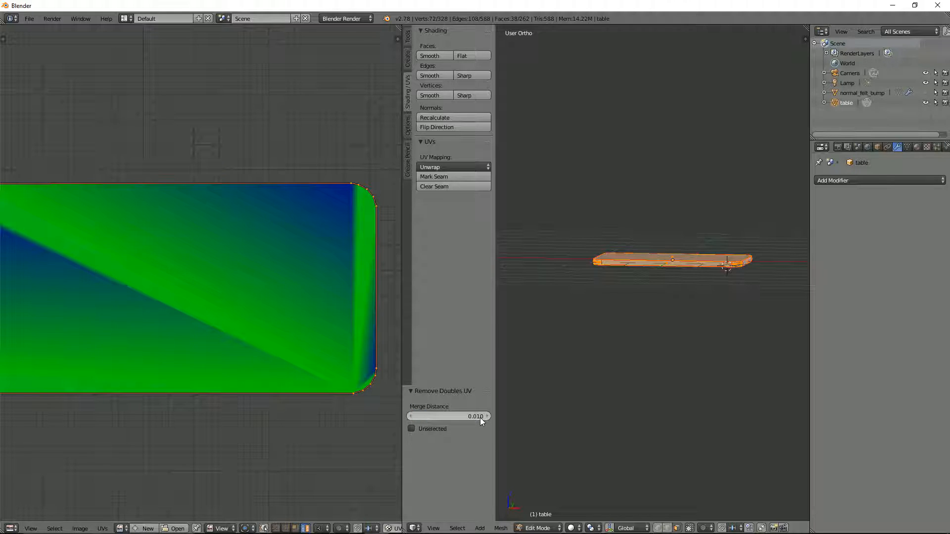
click(480, 418)
text(0.0)
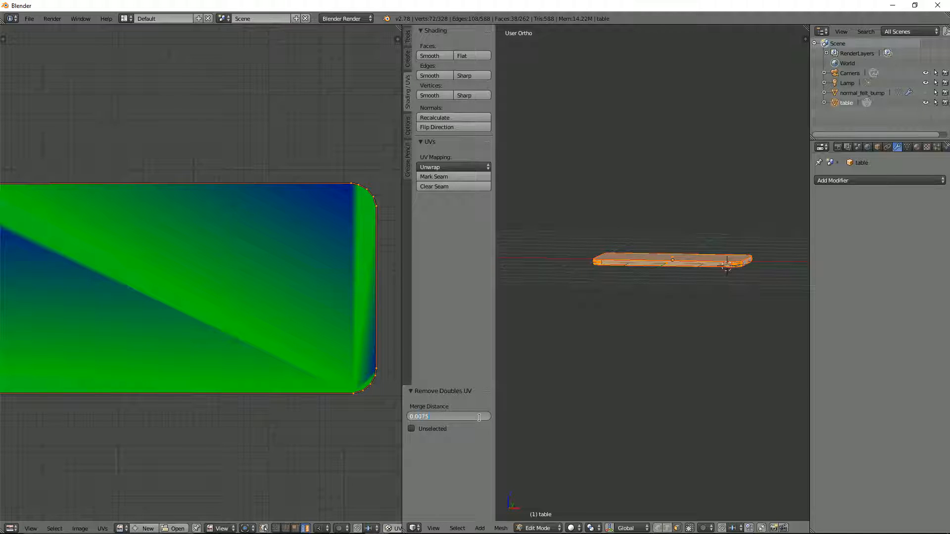
text(075)
key(Return)
Set the Remove Doubles UV merge distance to 0.005.
click(480, 417)
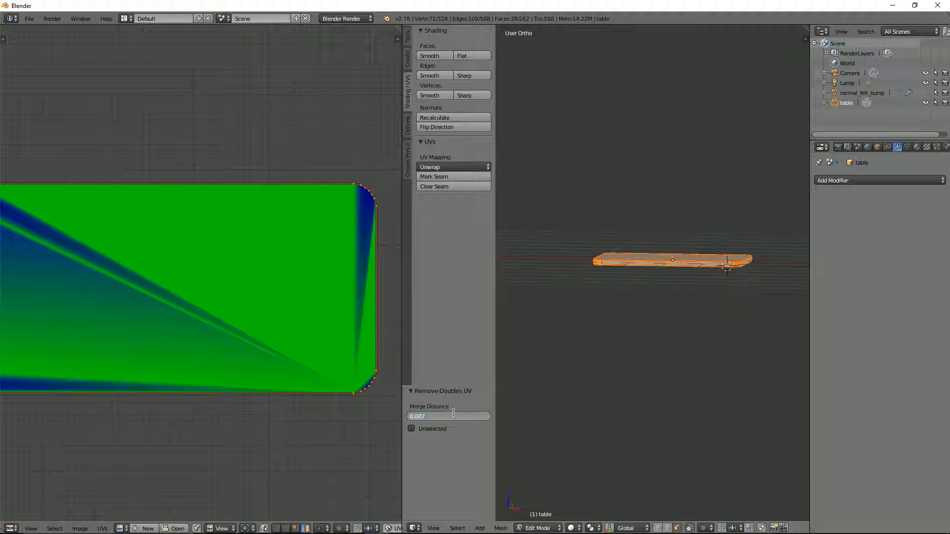
text(0.005)
key(Return)
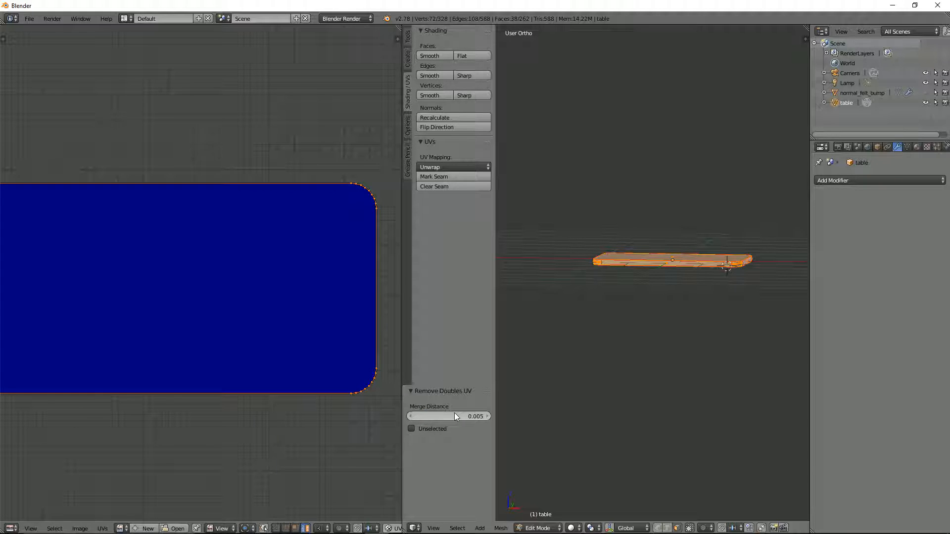
Inspect a rounded corner of the merged tabletop island up close and test-move its UV vertices slightly.
scroll(358, 185, up, 3)
middle_drag(358, 185, 118, 316)
scroll(257, 236, up, 3)
middle_drag(320, 213, 196, 277)
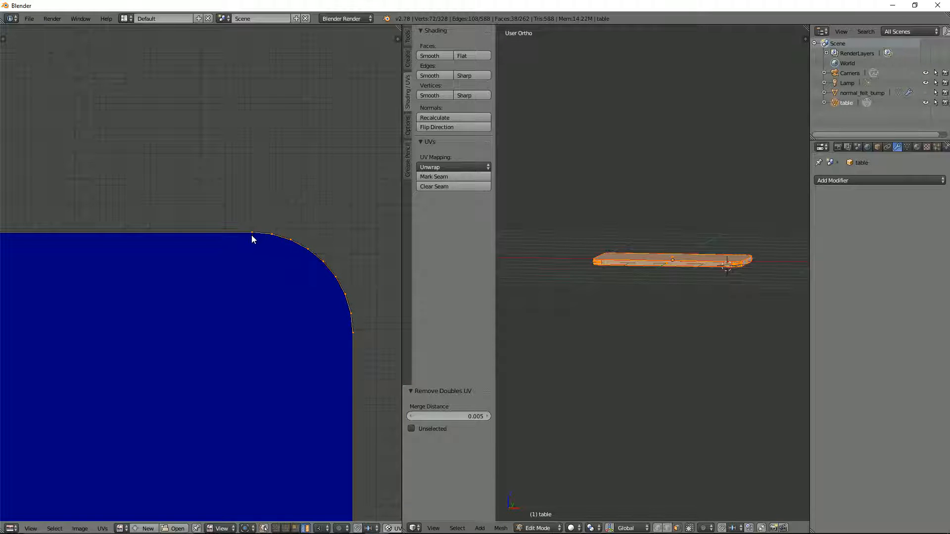
key(g)
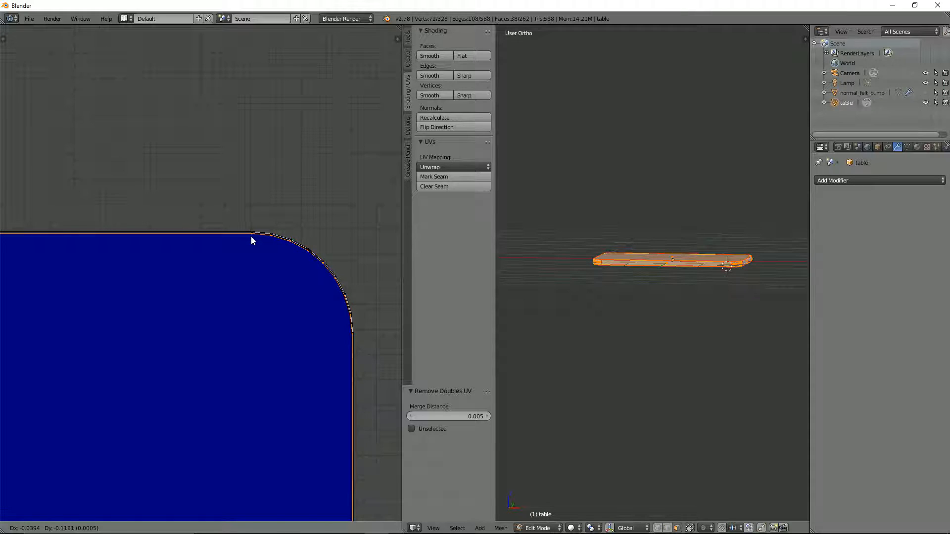
click(250, 236)
scroll(251, 237, down, 8)
middle_drag(252, 250, 363, 197)
scroll(242, 253, down, 3)
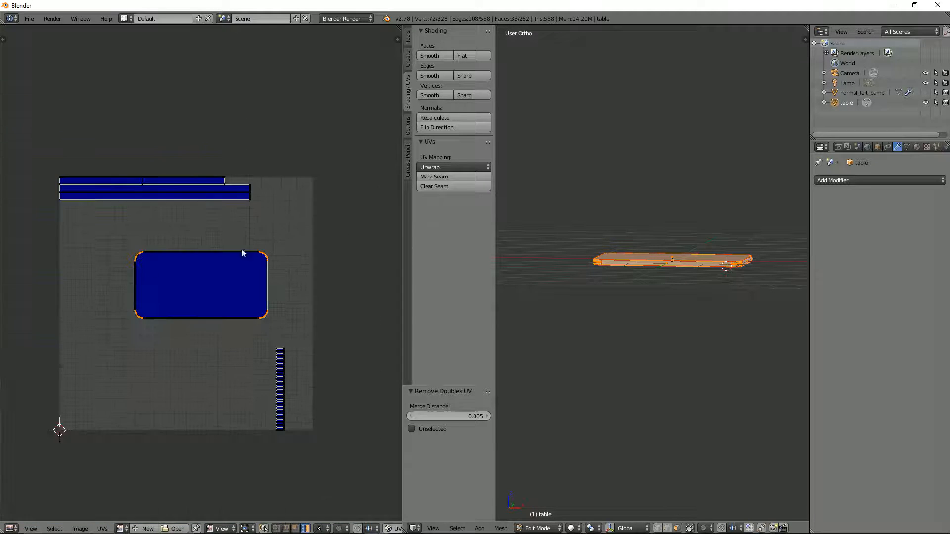
Check the tabletop from below and above, and reveal the hidden table geometry including the legs.
middle_drag(788, 354, 741, 296)
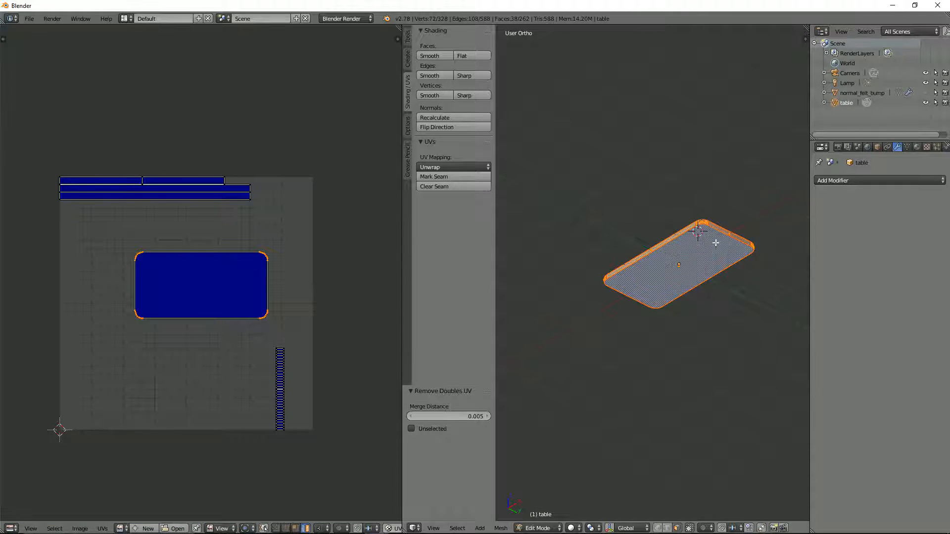
middle_drag(739, 229, 698, 258)
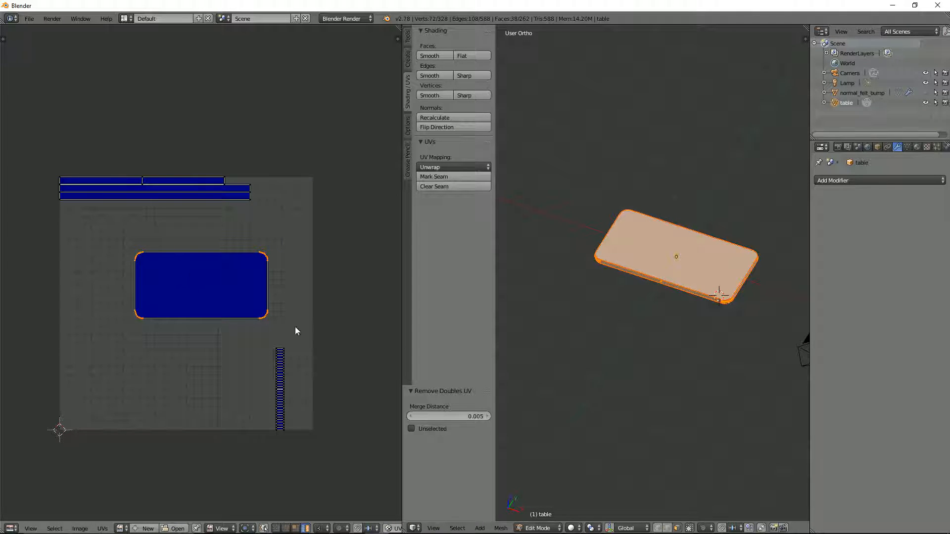
key(a)
key(a)
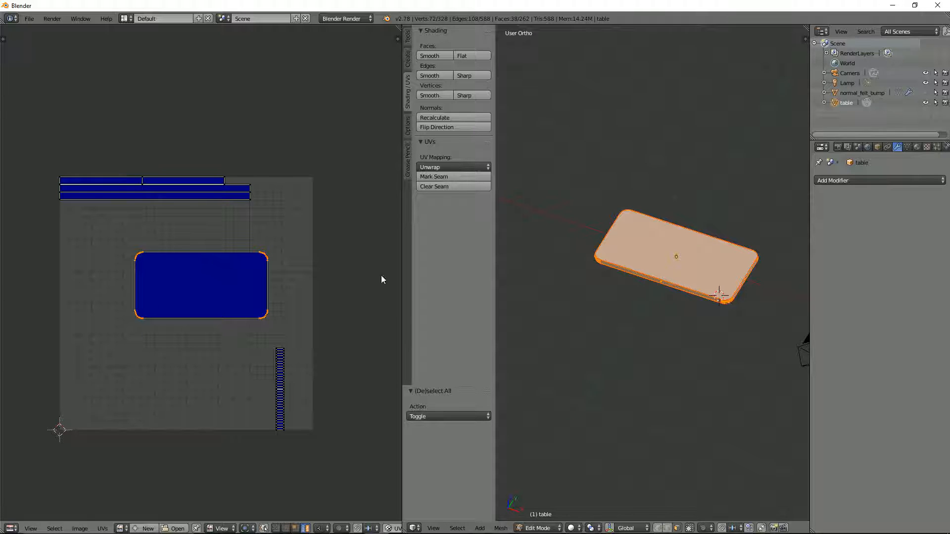
scroll(693, 278, down, 2)
middle_drag(692, 278, 685, 257)
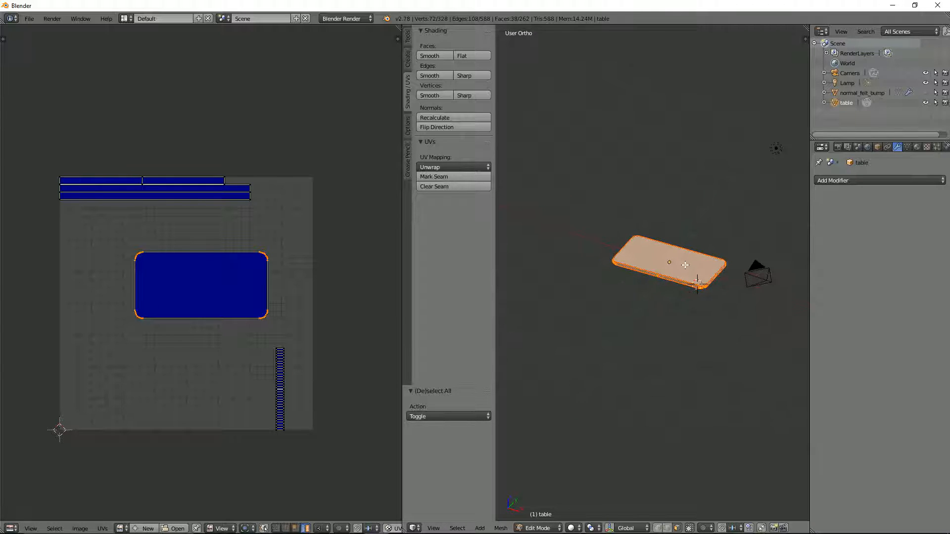
key(alt+h)
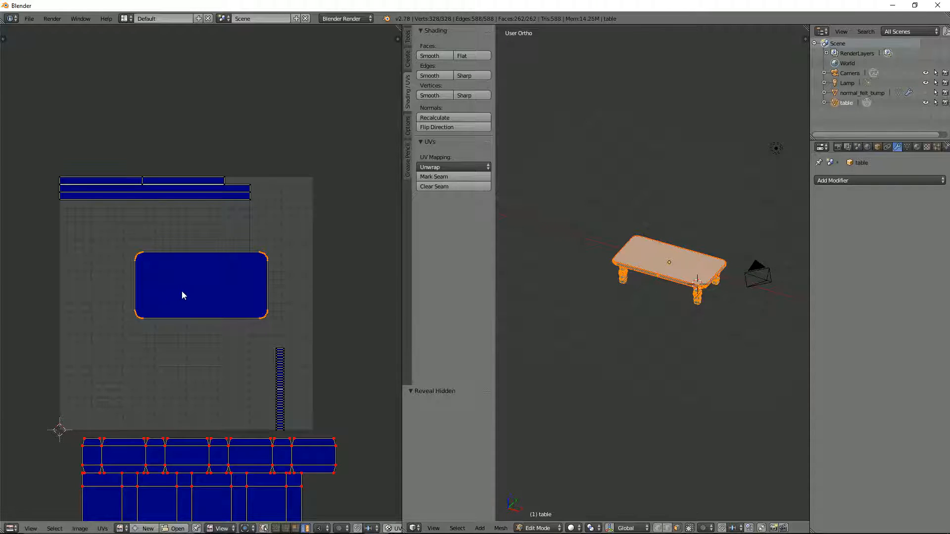
Select all the table's UV islands and average their scale.
key(a)
scroll(198, 289, down, 5)
middle_drag(249, 278, 260, 252)
scroll(260, 251, up, 3)
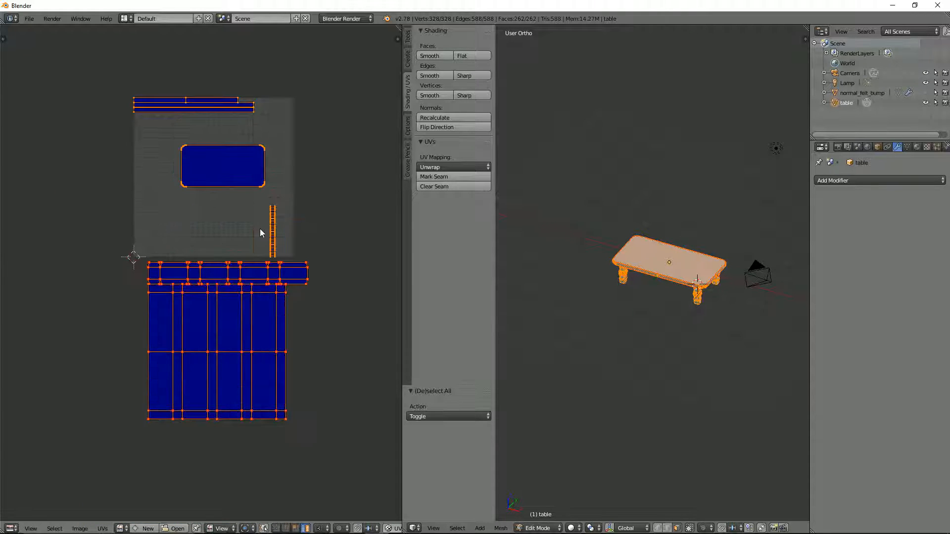
click(102, 529)
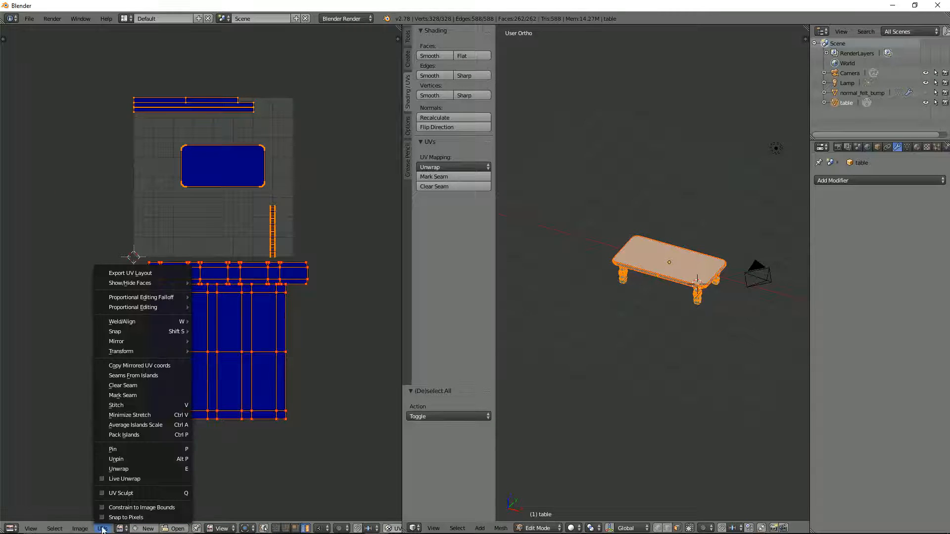
click(155, 429)
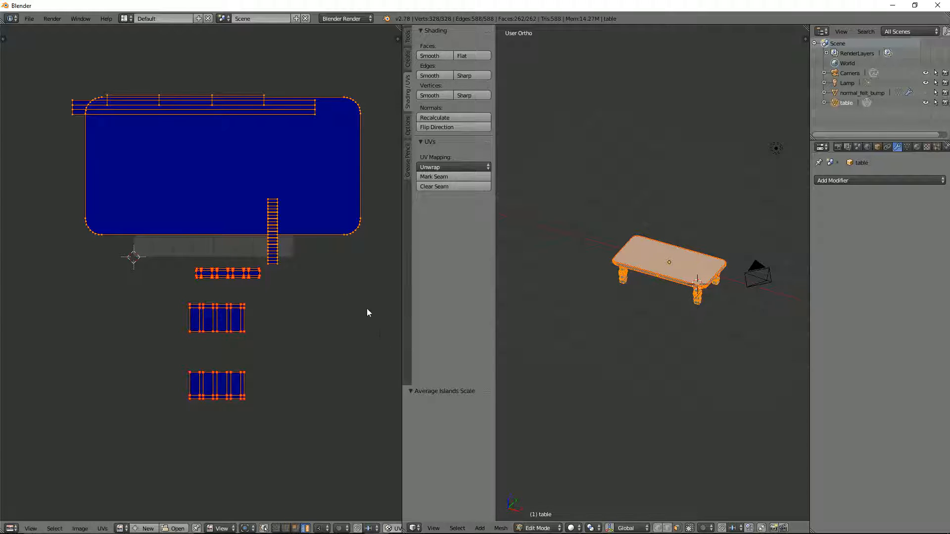
Shrink all the UV islands and shift them over the UV square, with the UV editor maximized.
click(289, 276)
key(g)
click(288, 220)
key(ctrl+Up)
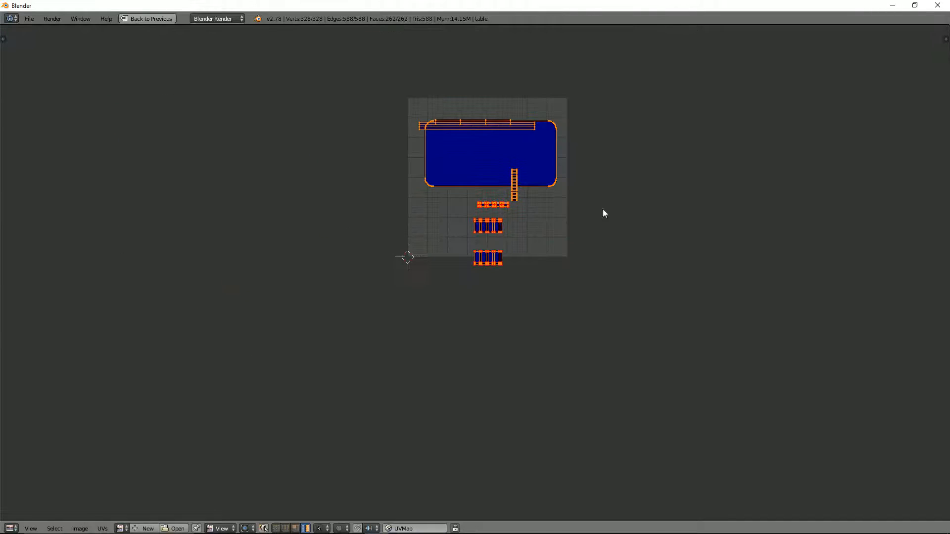
Scale up and reposition all islands together until the rounded tabletop island nearly spans the width of the UV square.
scroll(540, 280, up, 5)
key(s)
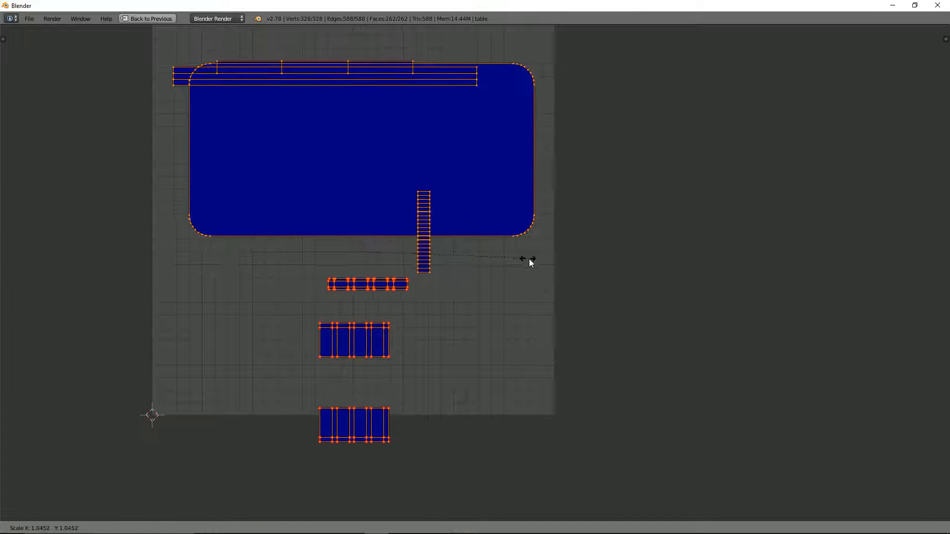
click(539, 267)
scroll(539, 268, down, 2)
middle_drag(539, 268, 506, 313)
key(g)
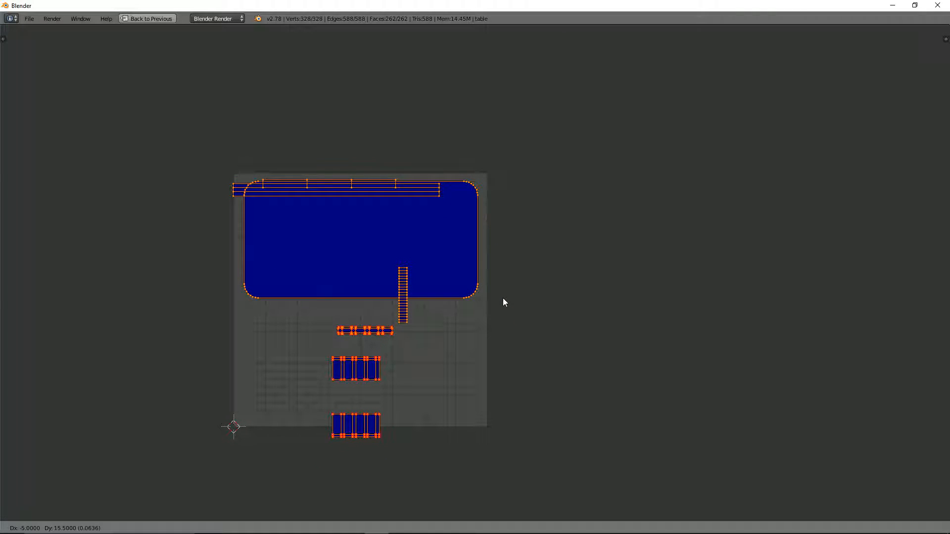
click(503, 296)
key(s)
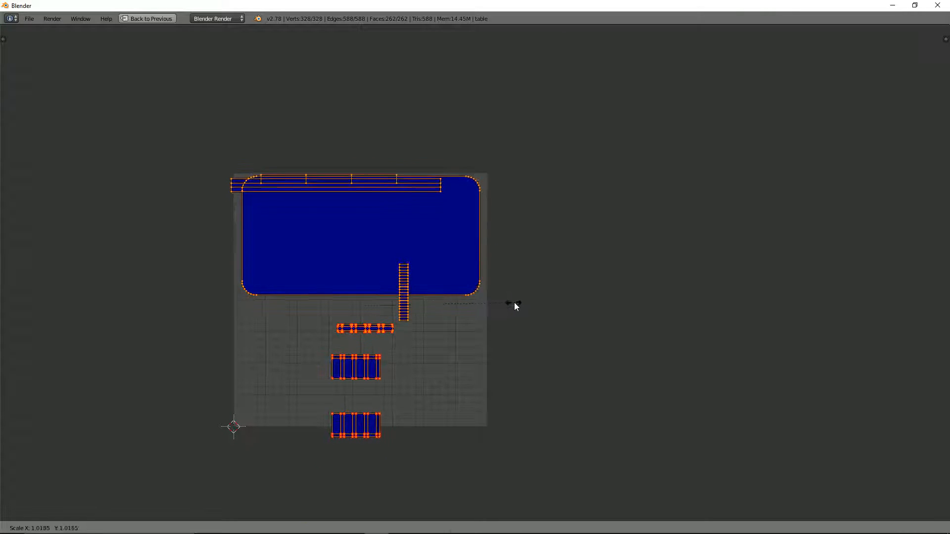
click(519, 305)
key(g)
click(518, 314)
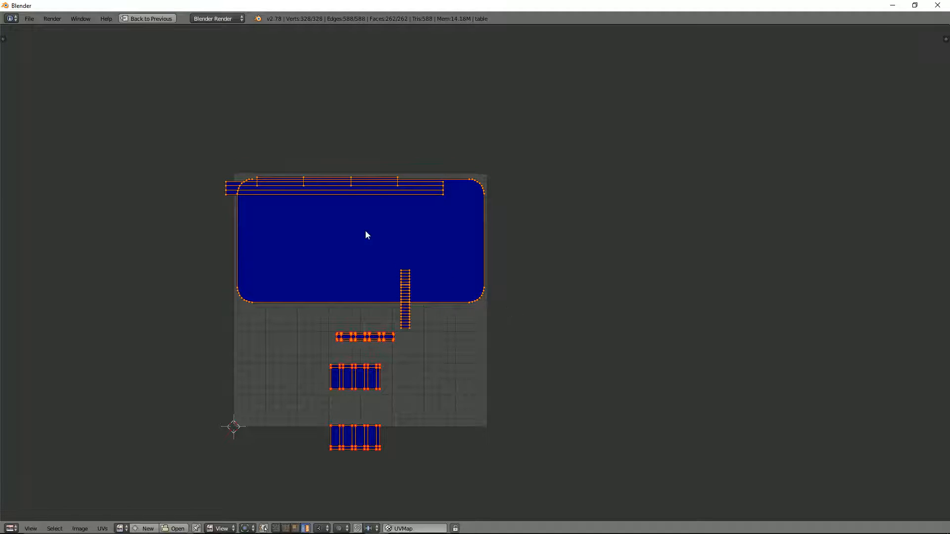
Move the two long edge strips off the tabletop island and stack them directly below it.
right_click(343, 196)
key(g)
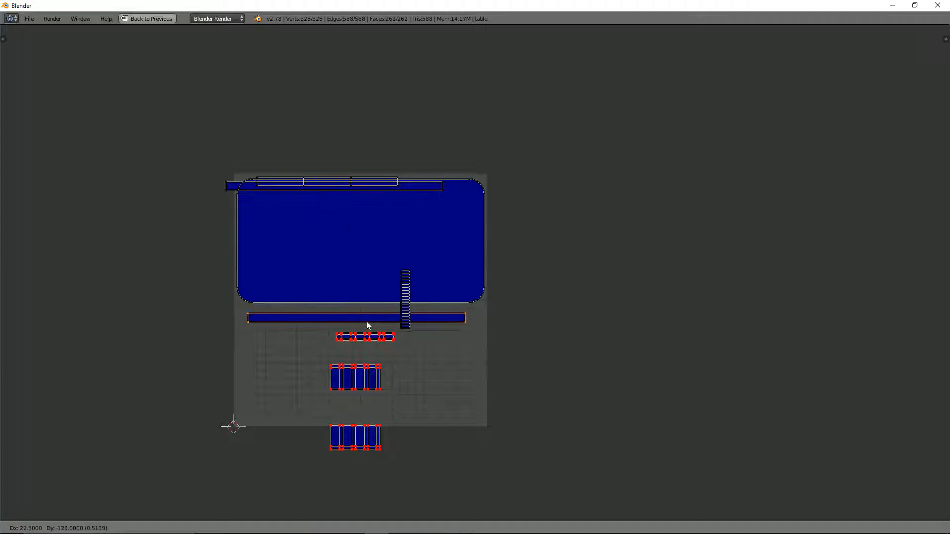
click(364, 320)
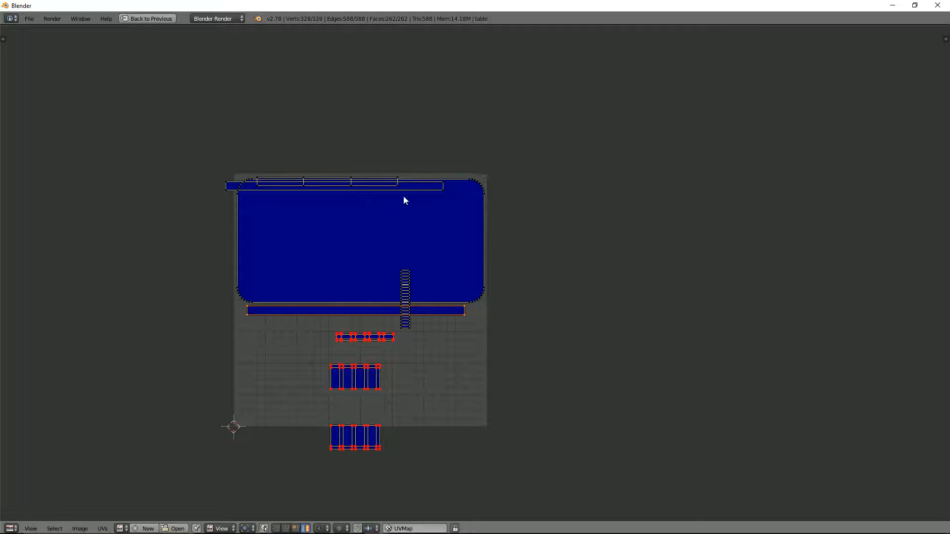
key(g)
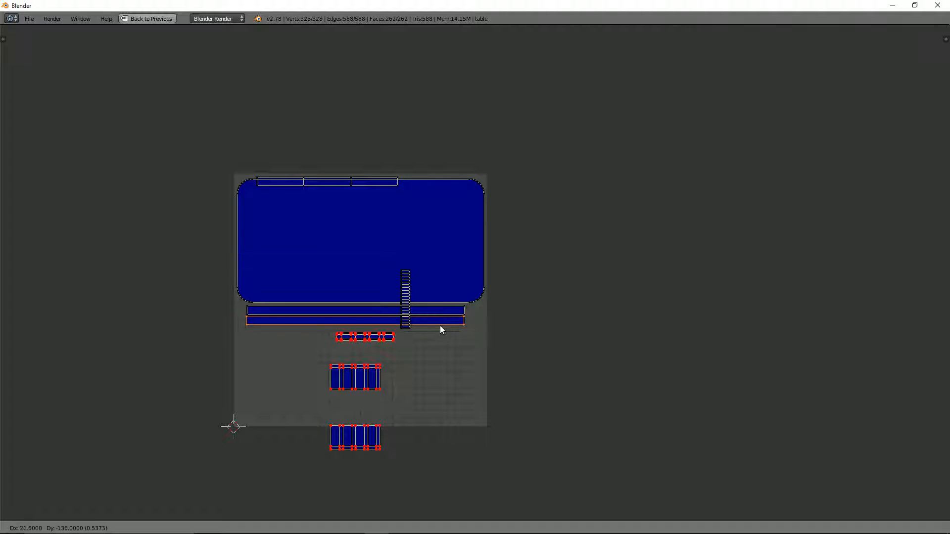
right_click(440, 328)
Move the two short edge strips off the tabletop island and place them side by side below the long strips.
right_click(390, 184)
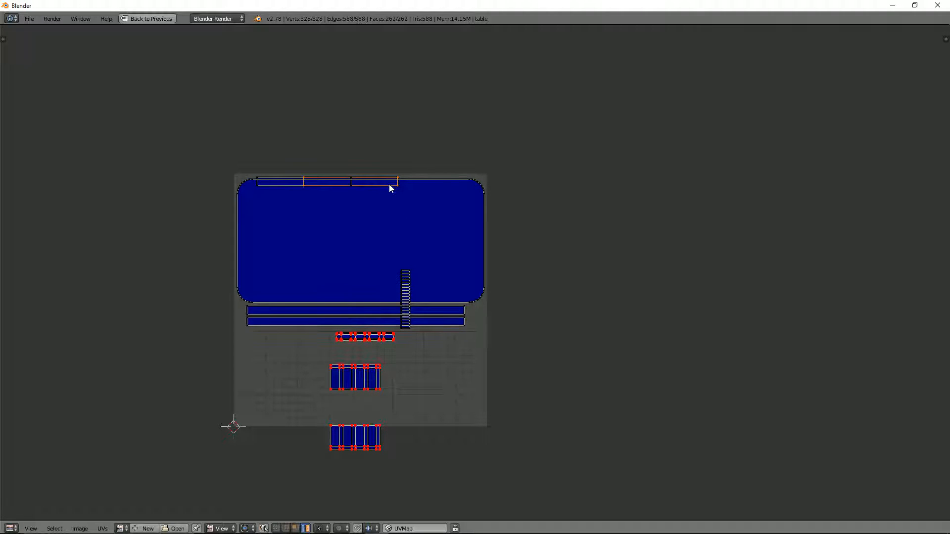
key(g)
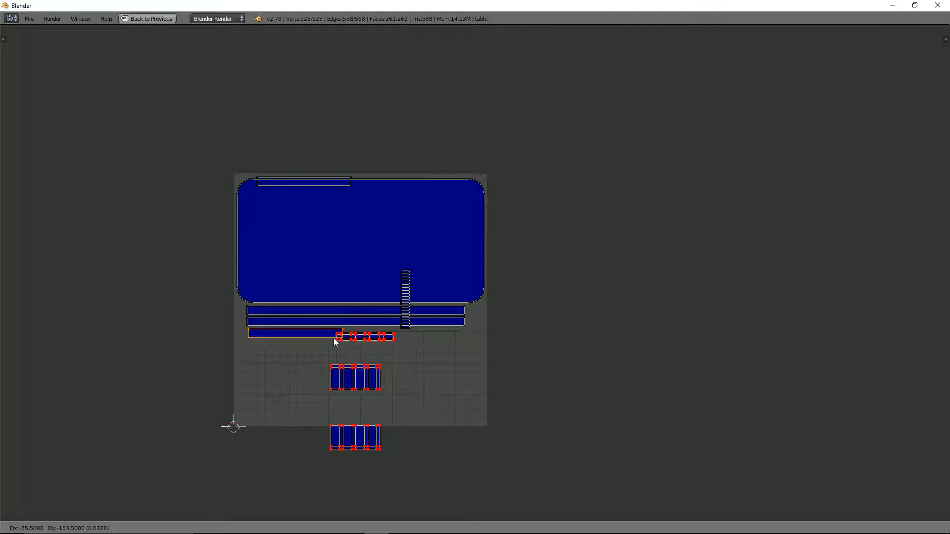
click(334, 338)
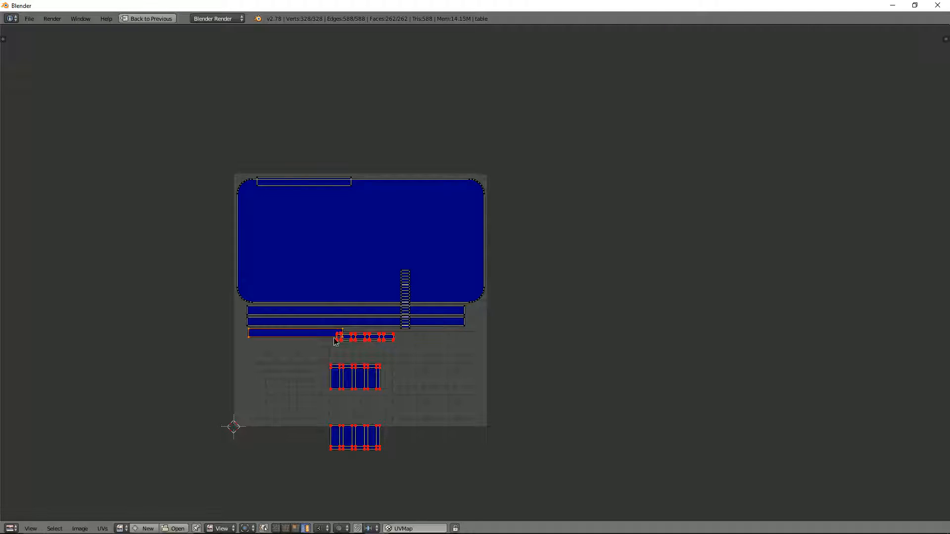
key(g)
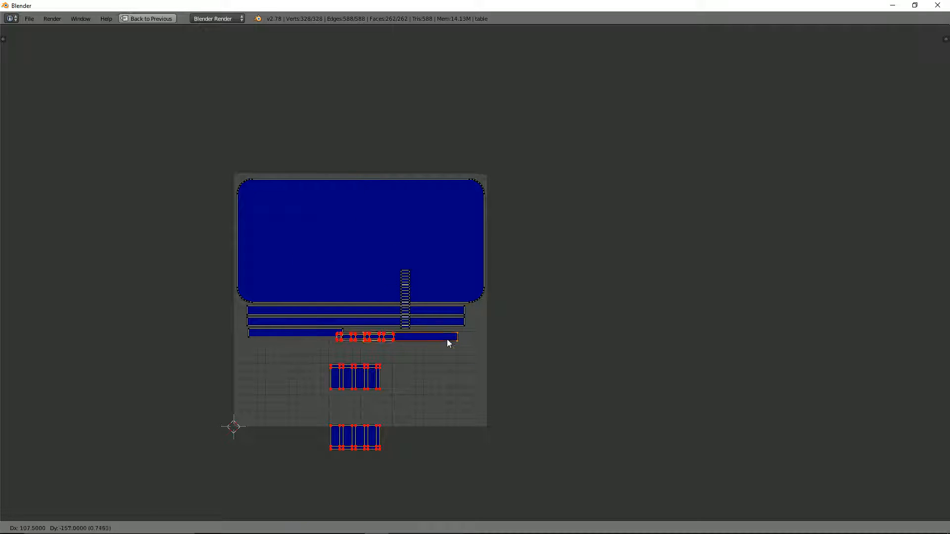
click(437, 338)
Box-select the narrow segmented leg island and move it clear of the short strips into empty space in the UV square.
scroll(437, 338, up, 6)
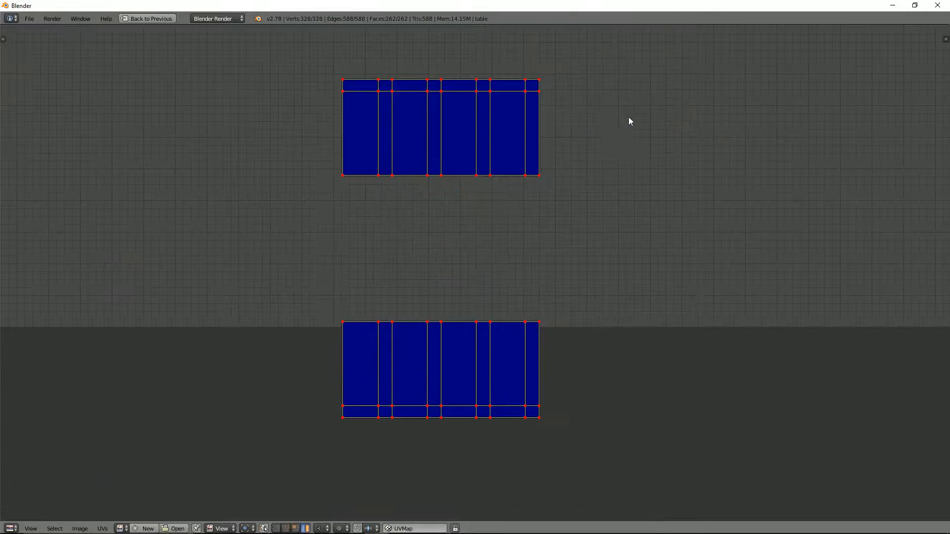
middle_drag(630, 121, 502, 229)
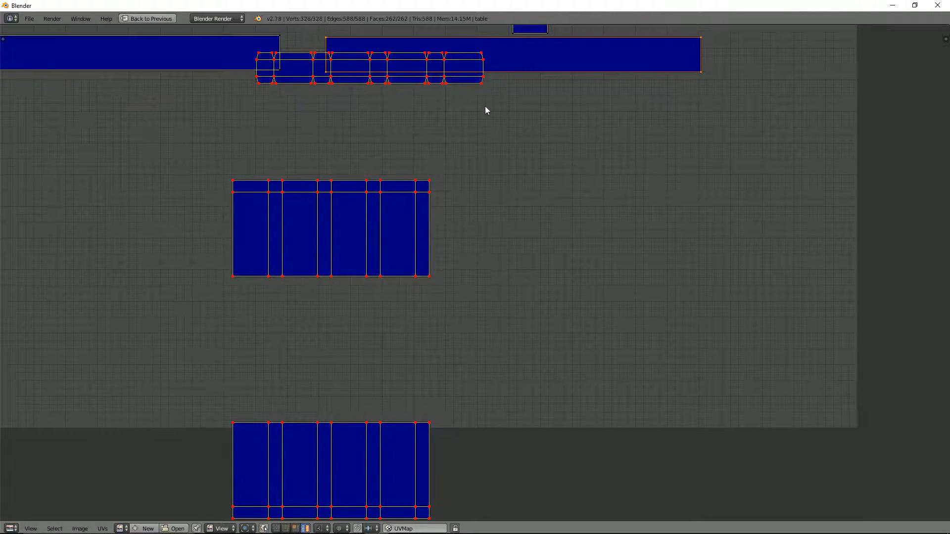
key(b)
drag(455, 45, 491, 104)
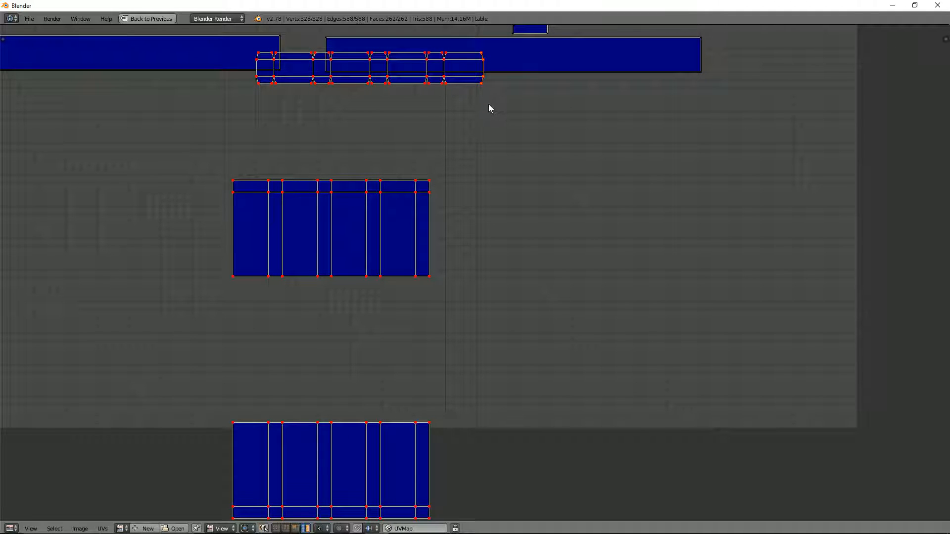
key(g)
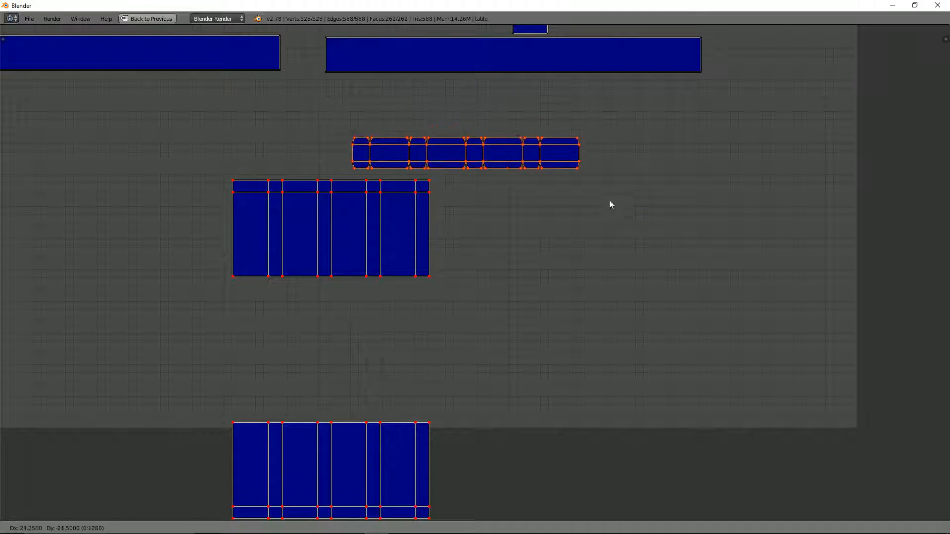
click(822, 229)
scroll(490, 238, down, 3)
scroll(490, 239, down, 2)
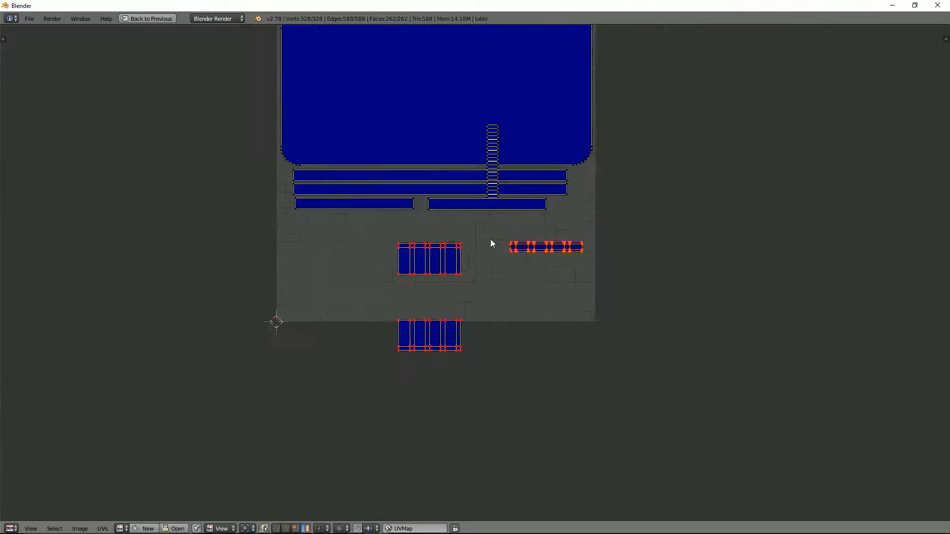
Box-select all three segmented leg islands and move them together up and left, inside the UV square below the short strips.
scroll(500, 151, up, 2)
key(b)
drag(309, 185, 710, 415)
key(g)
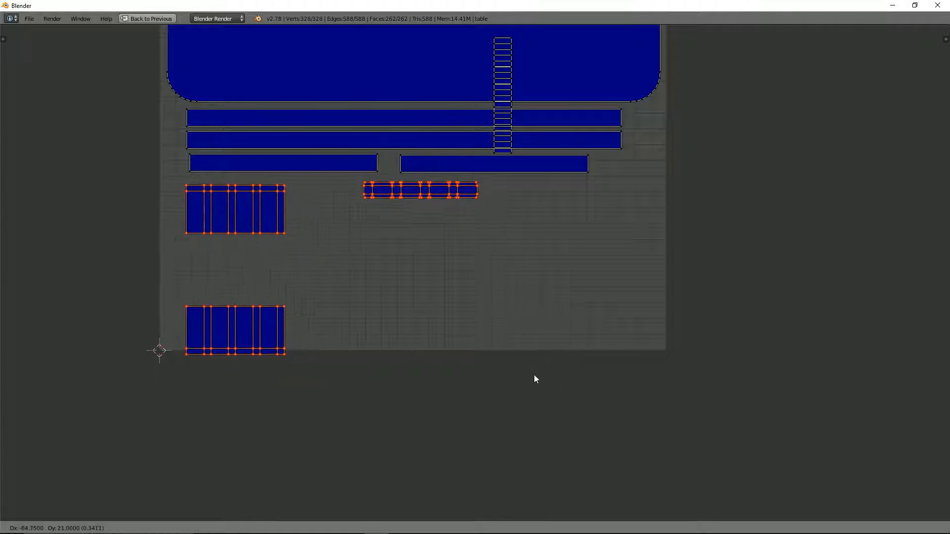
click(528, 370)
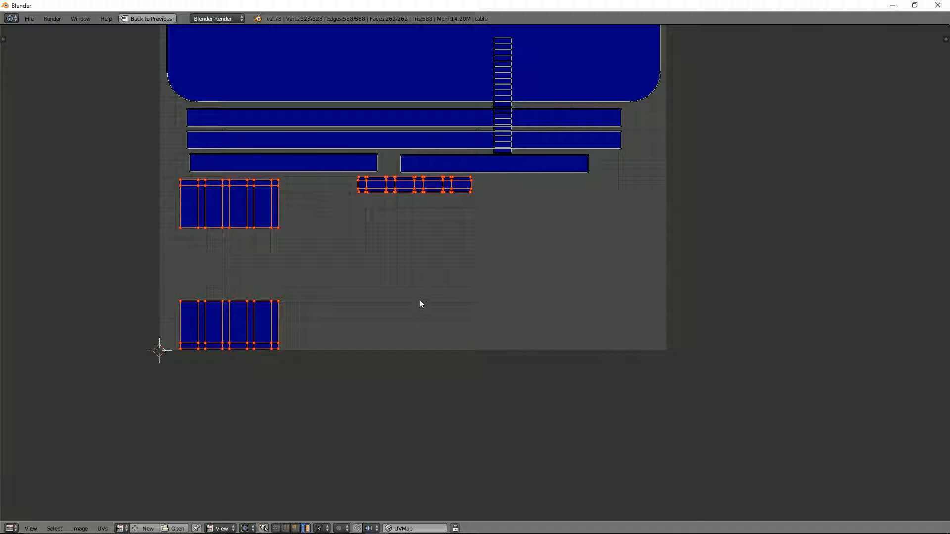
Box-select only the lower large leg island and move it up directly beneath the other large leg island.
key(a)
key(b)
drag(167, 282, 295, 388)
key(g)
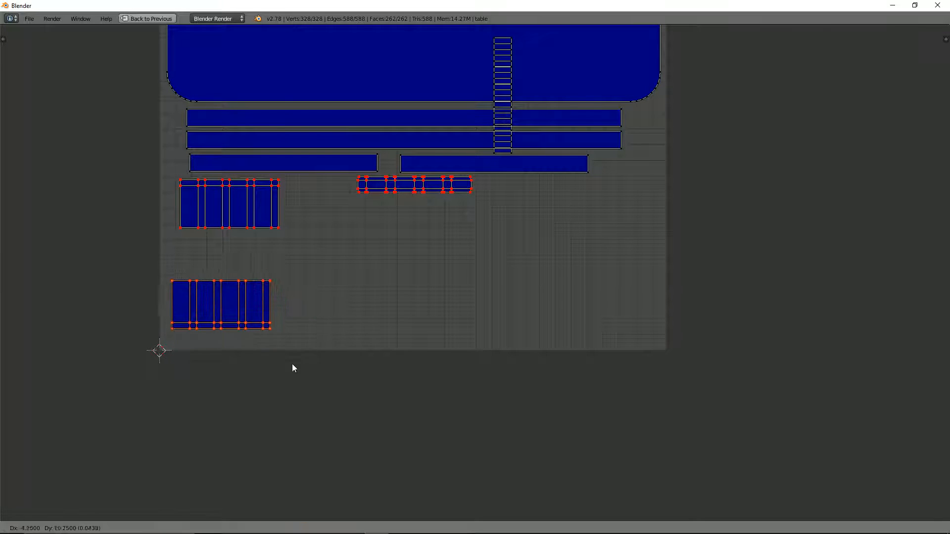
click(299, 324)
Place the narrow segmented leg island beneath the two large leg islands and restore the split layout to view the table.
key(b)
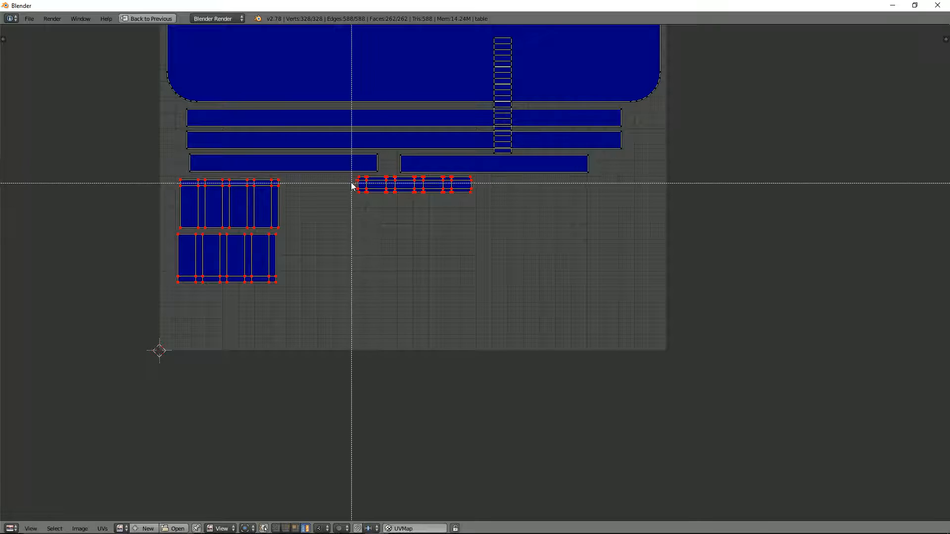
drag(351, 174, 475, 225)
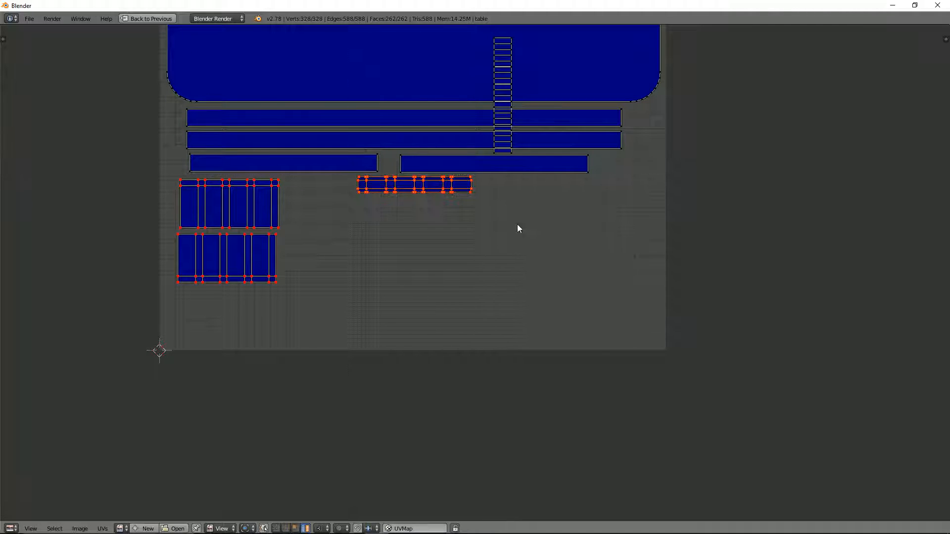
key(g)
click(352, 309)
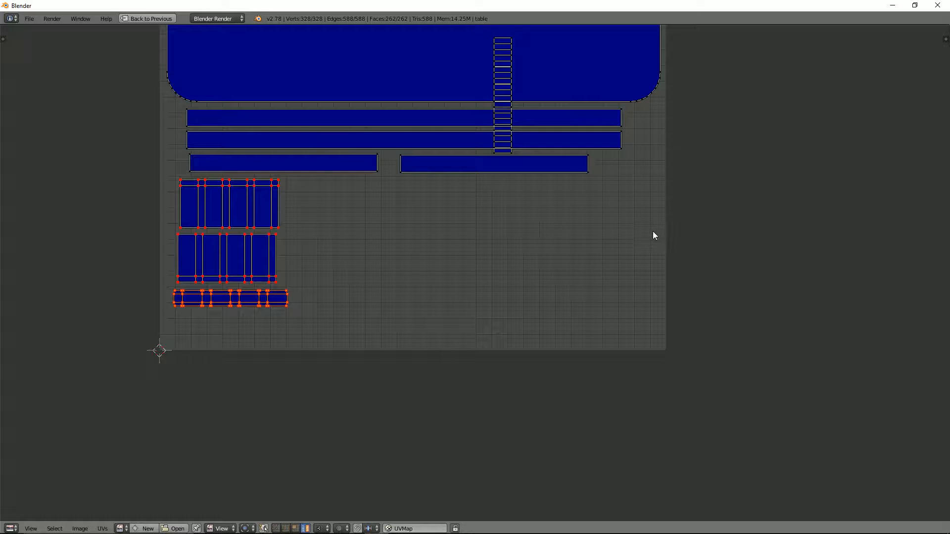
key(ctrl+Up)
scroll(721, 307, up, 3)
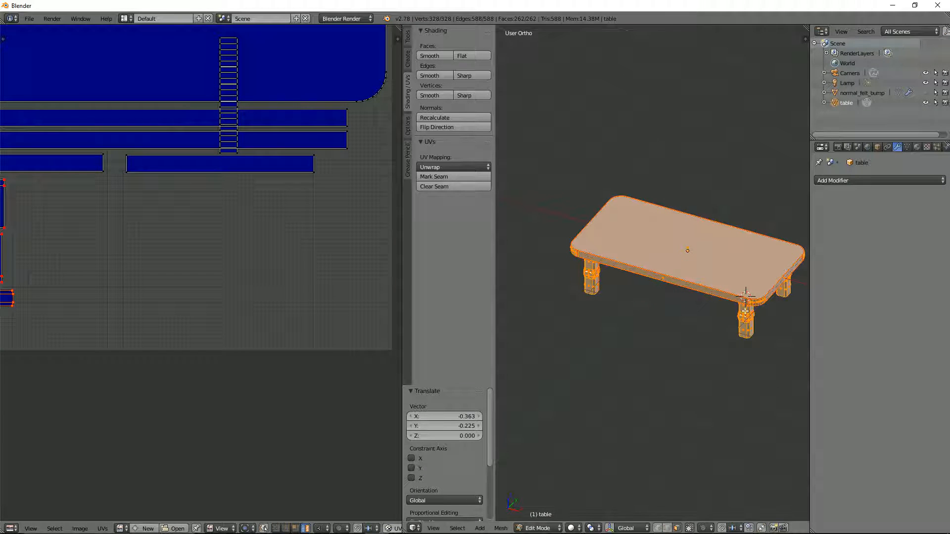
Select the run of curved edge faces at the tabletop's front corner to identify their matching pieces in the UV layout.
right_click(744, 301)
right_click(763, 300)
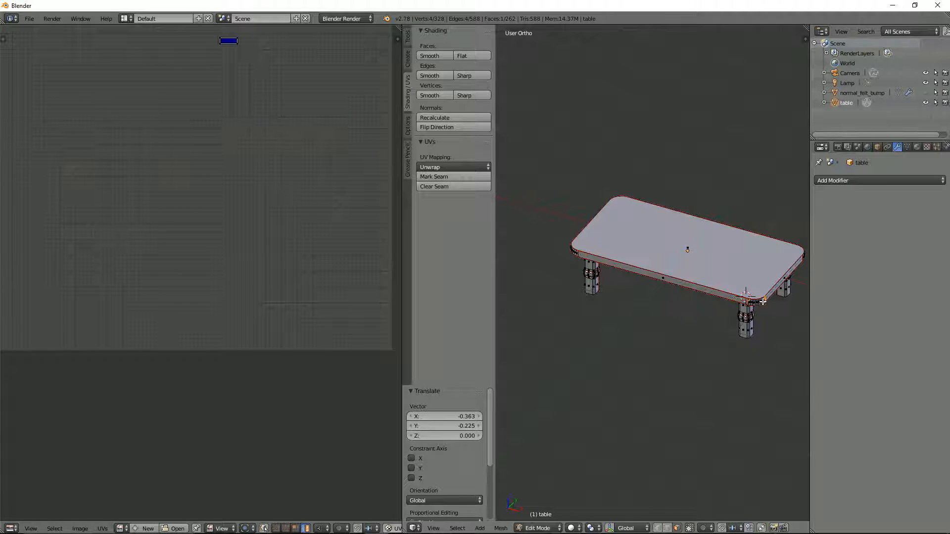
scroll(762, 302, up, 4)
right_click(696, 305)
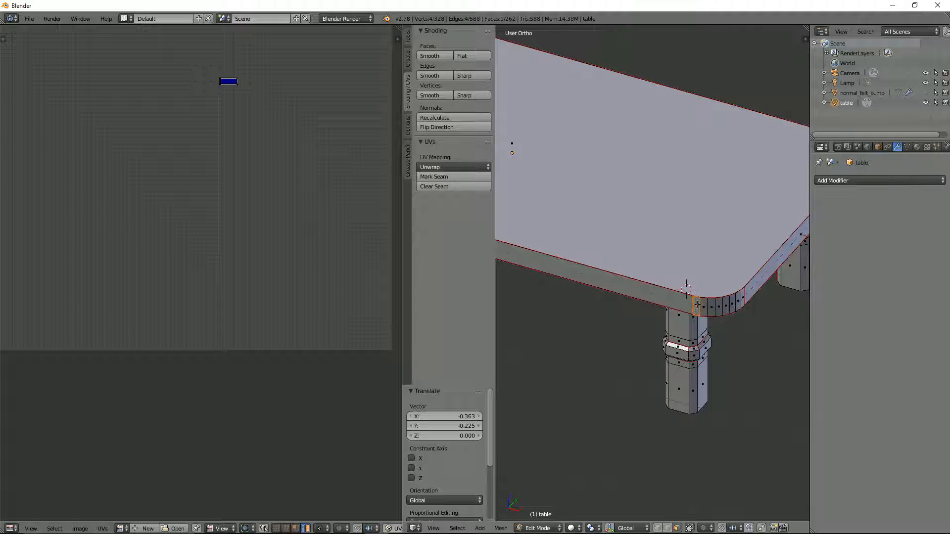
shift+right_click(742, 299)
key(ctrl+z)
ctrl+right_click(742, 301)
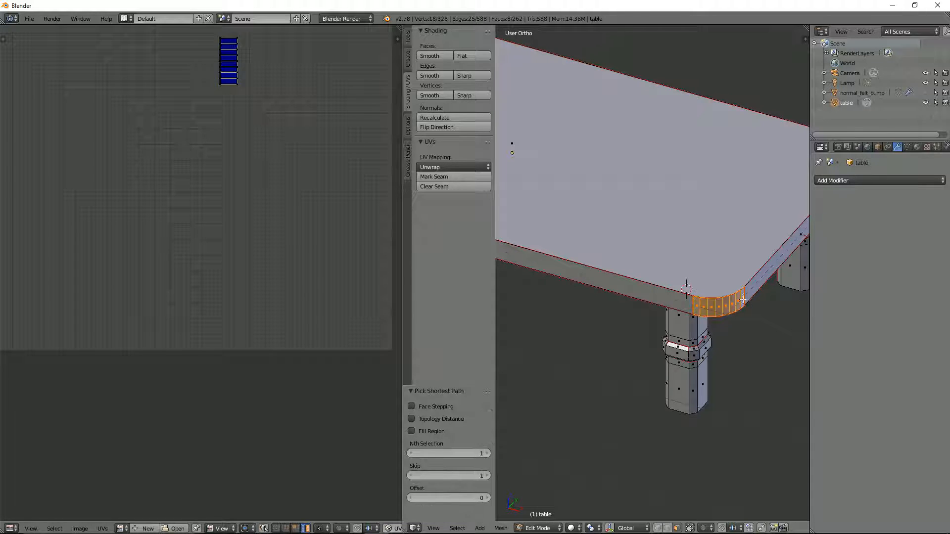
scroll(204, 144, down, 6)
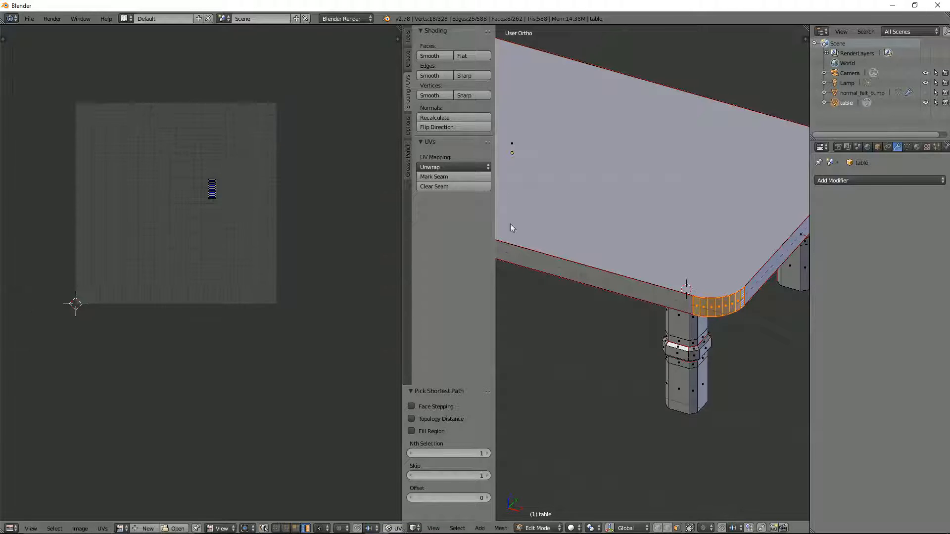
Show all faces' UVs again and place the two uppermost stacked corner-strip islands side by side, just right of the leg islands.
key(a)
key(a)
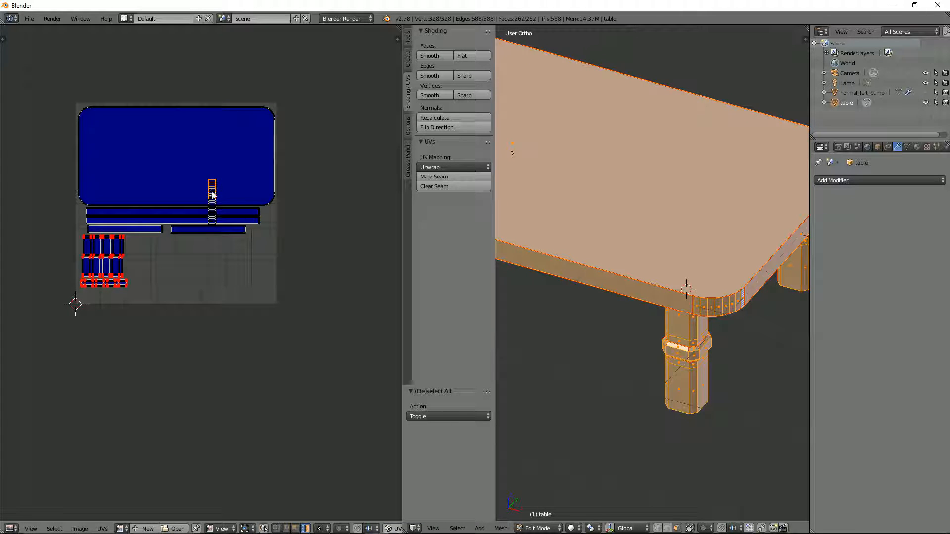
key(g)
click(129, 257)
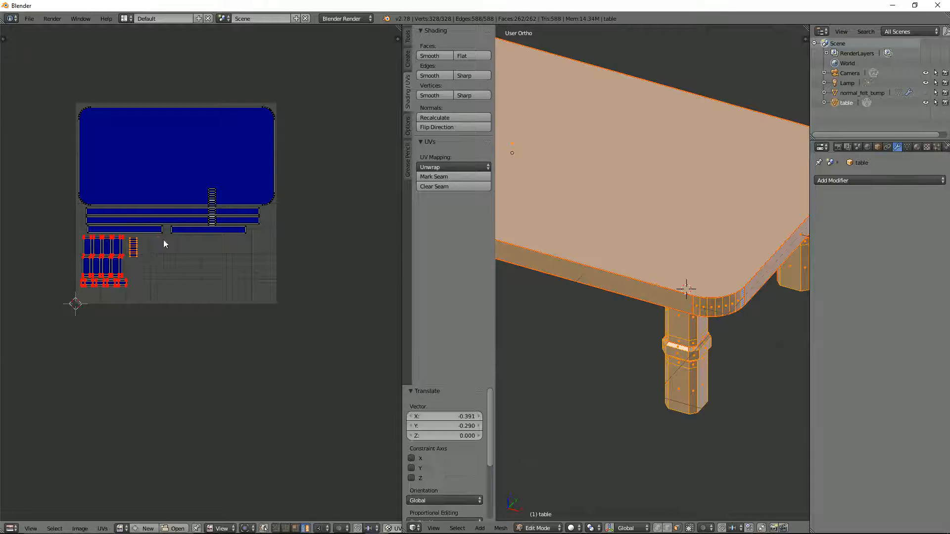
right_click(211, 195)
key(g)
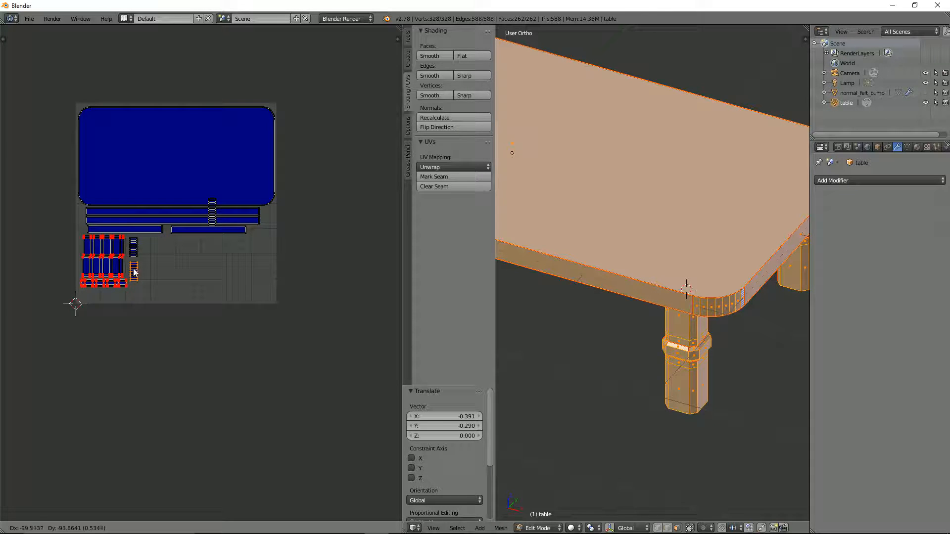
click(144, 249)
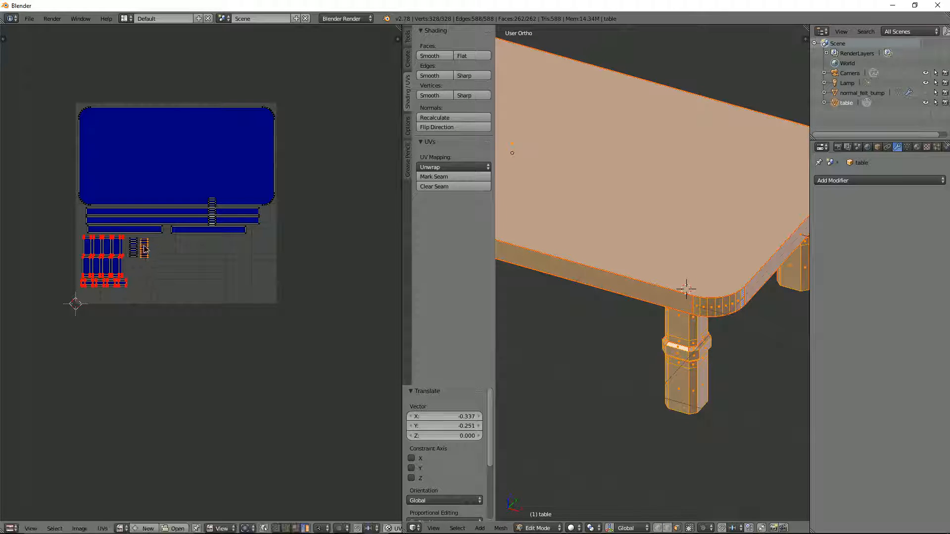
Move the third corner-strip island below the placed pair and the last one beside them, off the long strips.
right_click(211, 205)
key(g)
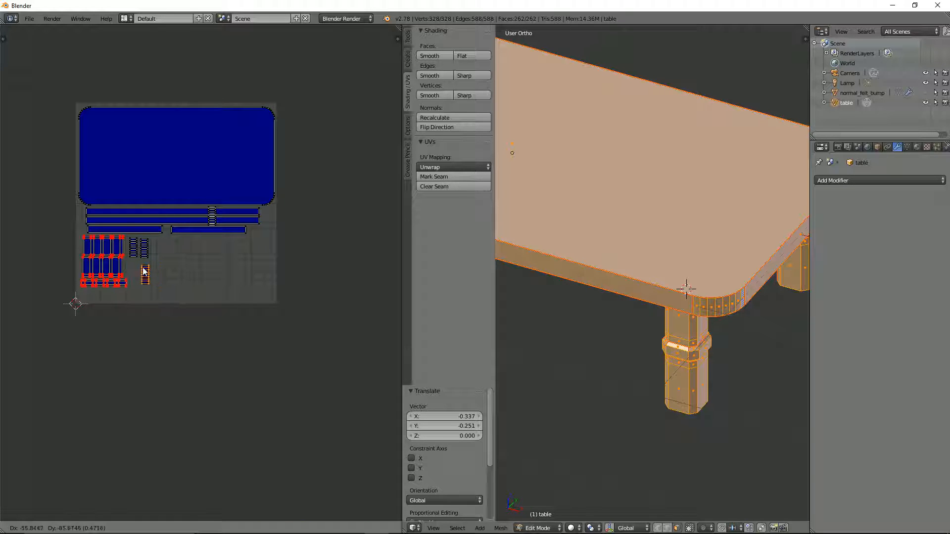
click(142, 270)
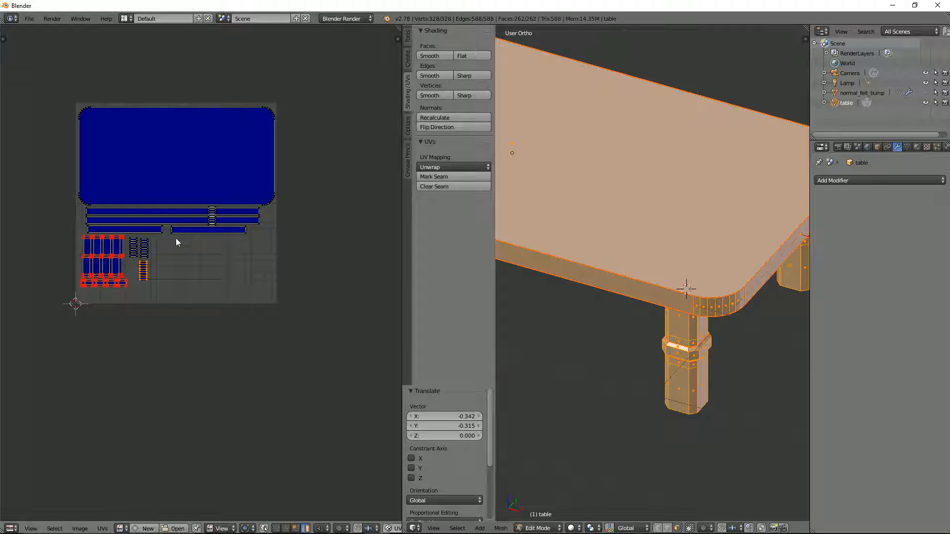
right_click(211, 222)
key(g)
click(151, 250)
scroll(167, 256, up, 1)
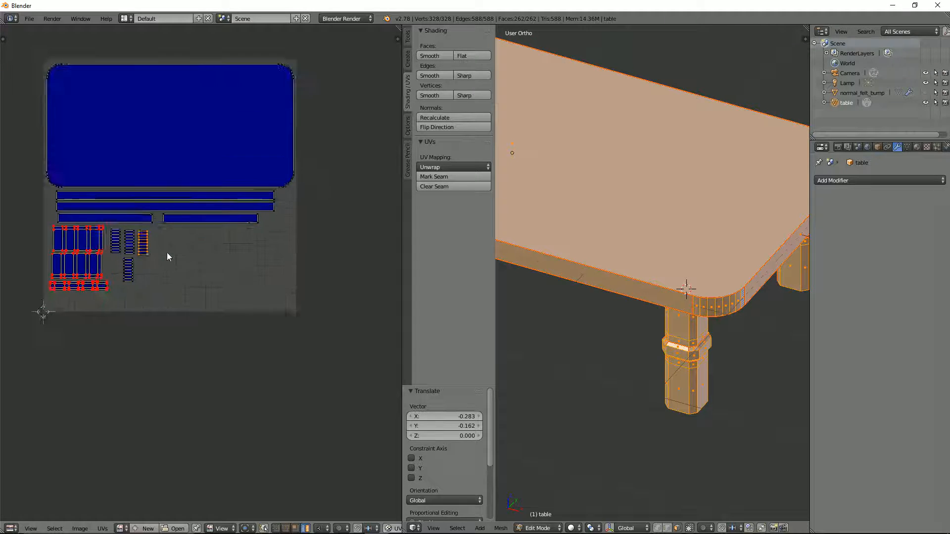
scroll(168, 255, up, 2)
scroll(173, 253, down, 2)
key(ctrl+space)
scroll(400, 255, up, 3)
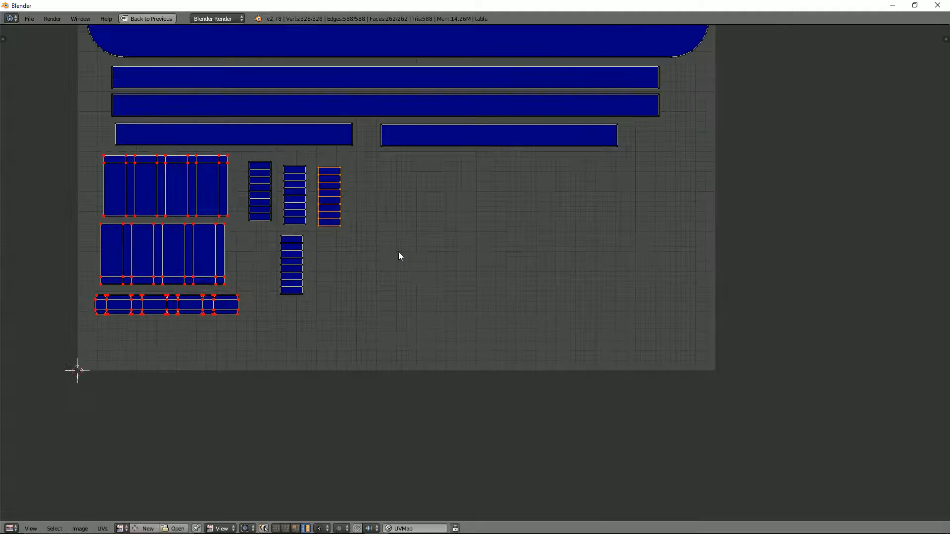
scroll(399, 252, down, 3)
key(alt+Tab)
key(alt+Tab)
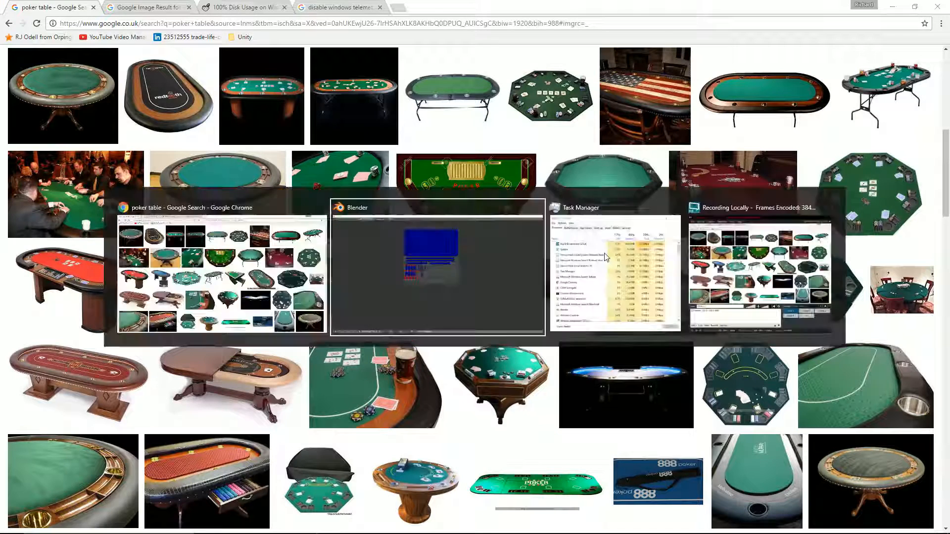
key(ctrl+space)
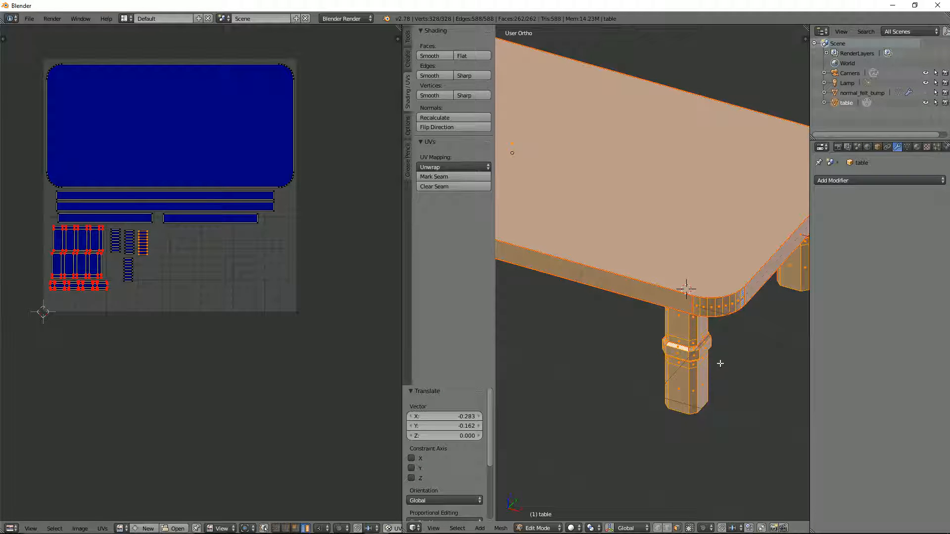
scroll(121, 243, up, 1)
scroll(122, 244, down, 1)
scroll(123, 244, up, 1)
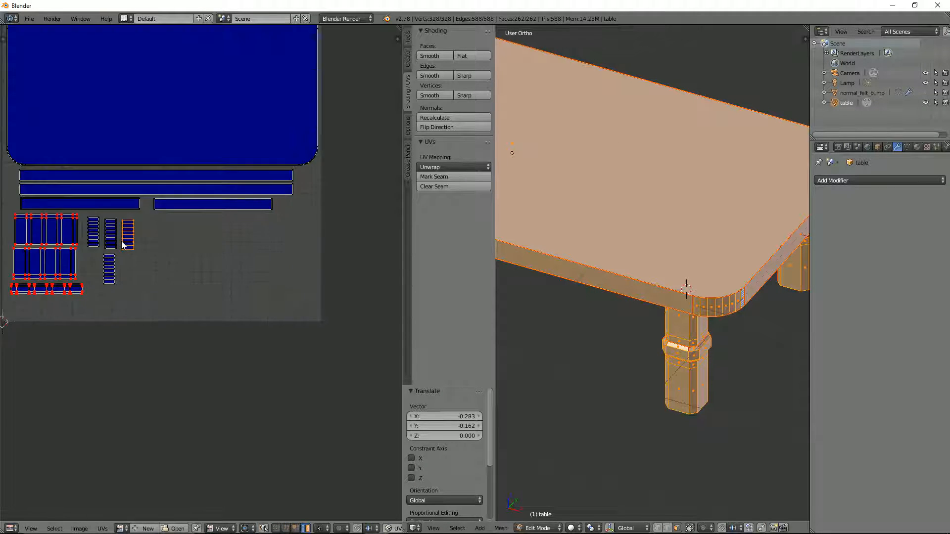
scroll(123, 244, down, 1)
scroll(123, 245, up, 1)
scroll(124, 245, down, 1)
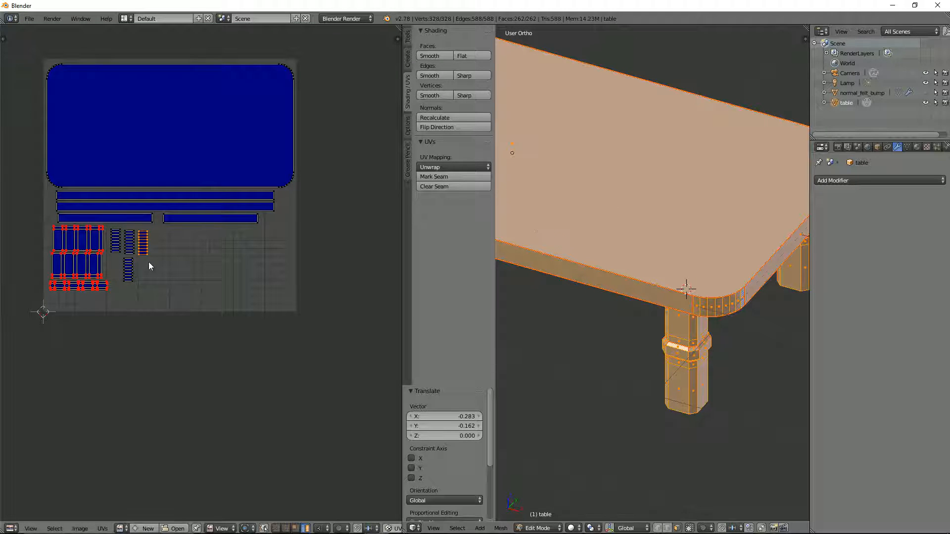
scroll(191, 237, up, 1)
scroll(190, 238, down, 1)
scroll(191, 237, up, 1)
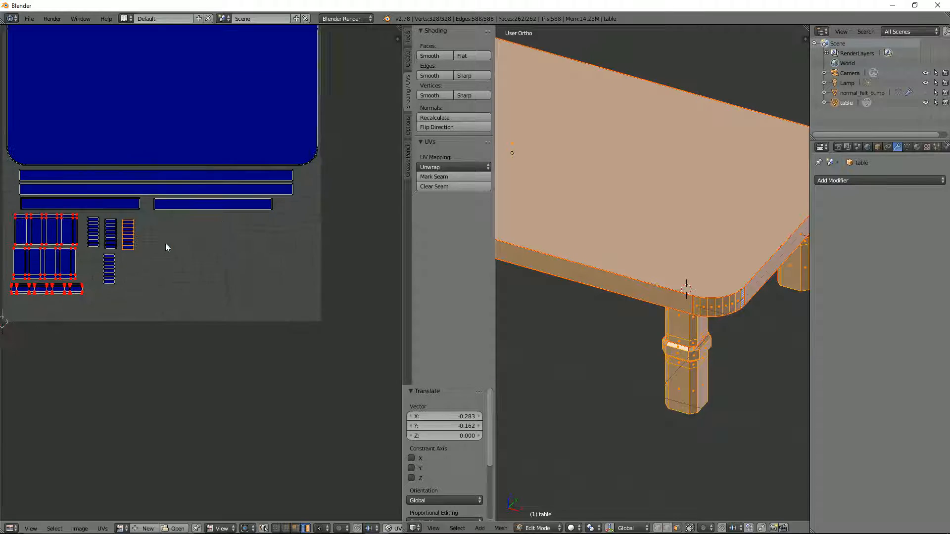
Box-select the three segmented leg islands, scale them up by about 1.19 and move them to the right of the corner strips.
middle_drag(165, 243, 300, 212)
scroll(146, 196, up, 2)
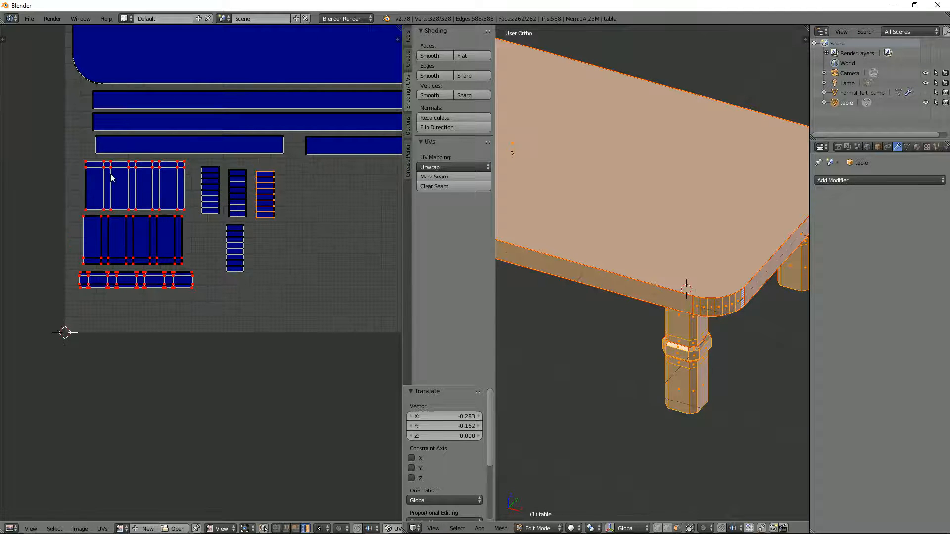
key(a)
key(b)
drag(72, 156, 195, 292)
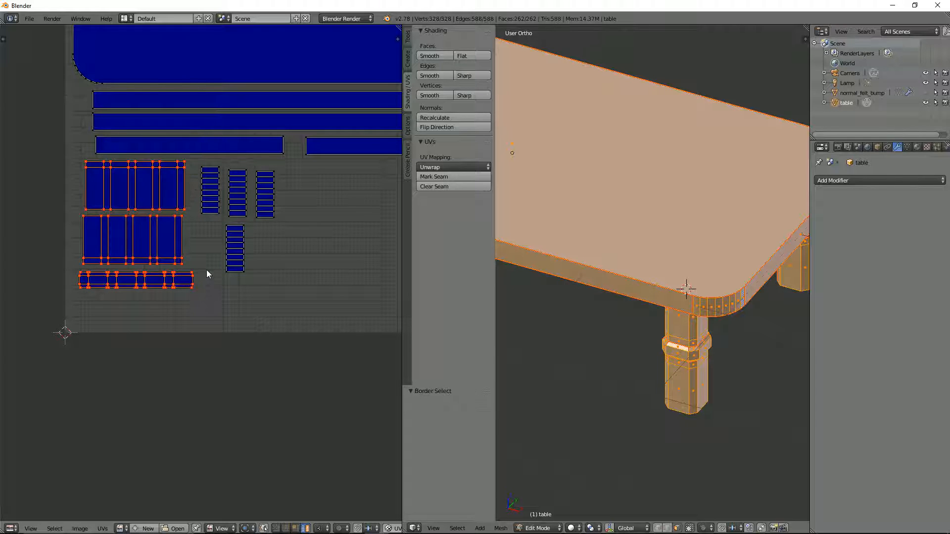
key(s)
click(220, 288)
key(g)
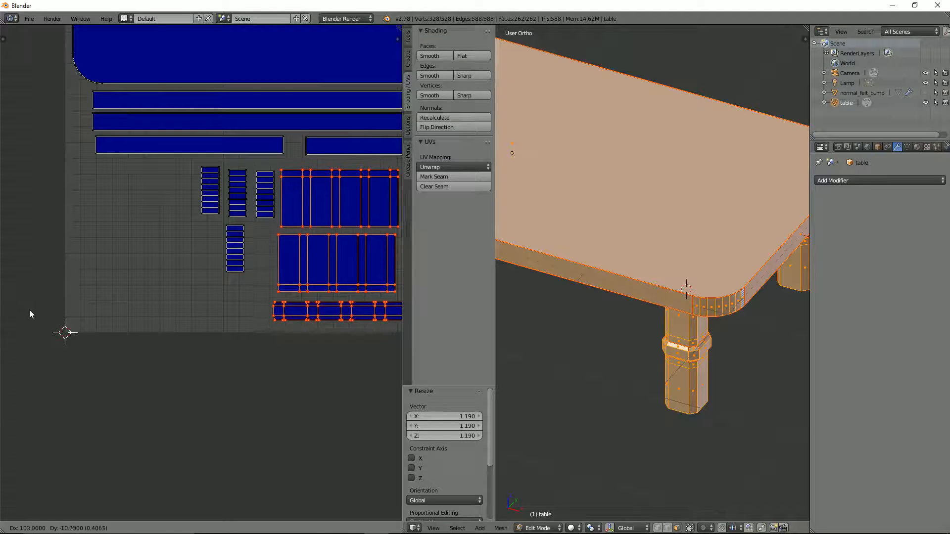
click(28, 308)
Scale the three leg islands up by about 1.12 and shift them right, beneath the right-hand short strip.
scroll(0, 276, down, 2)
middle_drag(99, 233, 14, 185)
scroll(114, 207, up, 2)
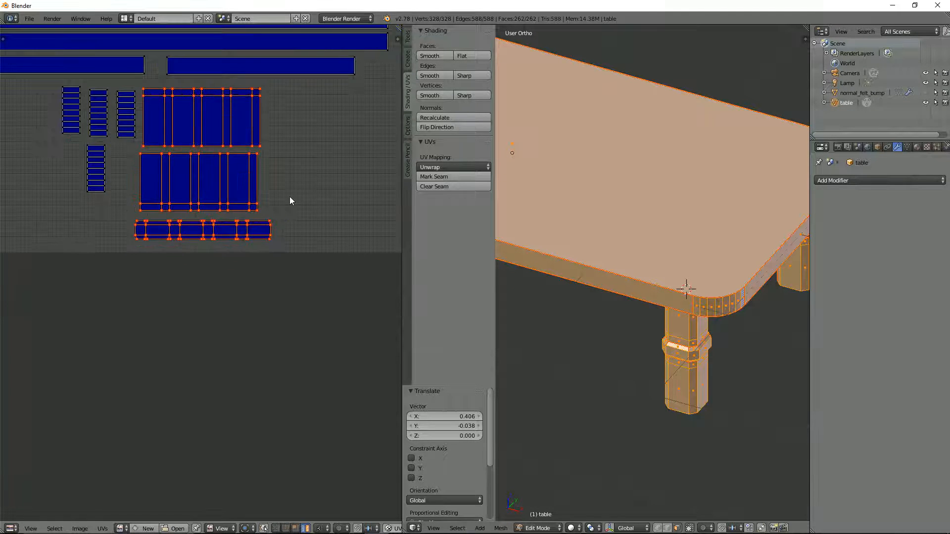
key(s)
click(318, 207)
key(g)
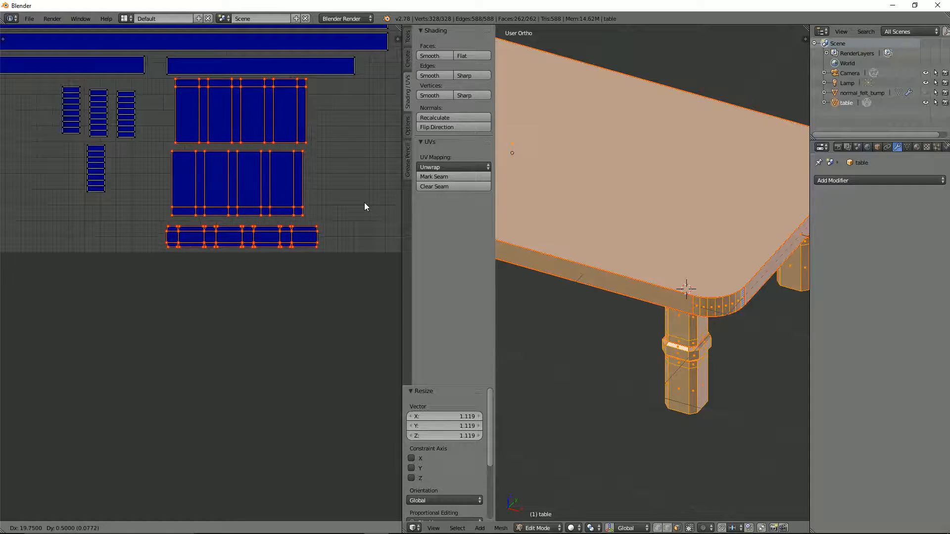
click(364, 204)
Select only the linked narrow leg island and move it up slightly, closer to the large leg island above it.
key(g)
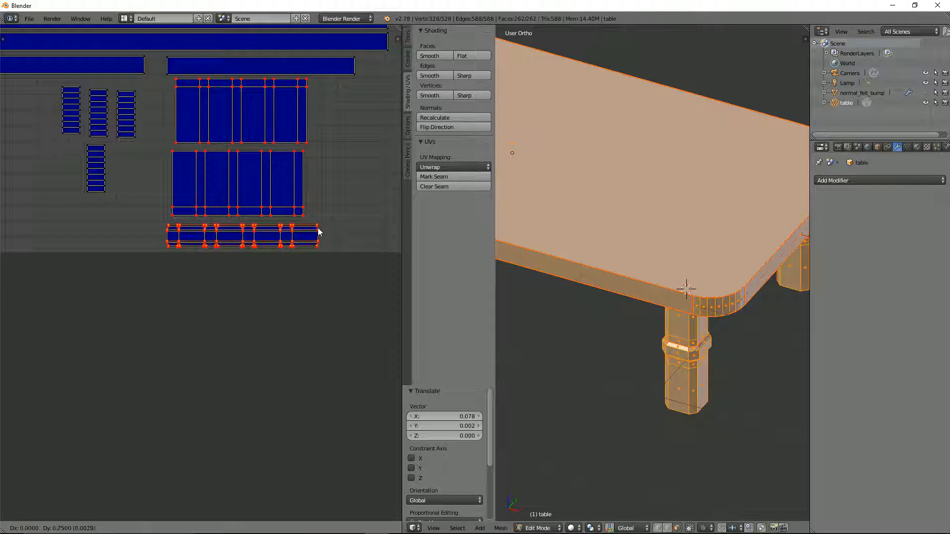
right_click(318, 226)
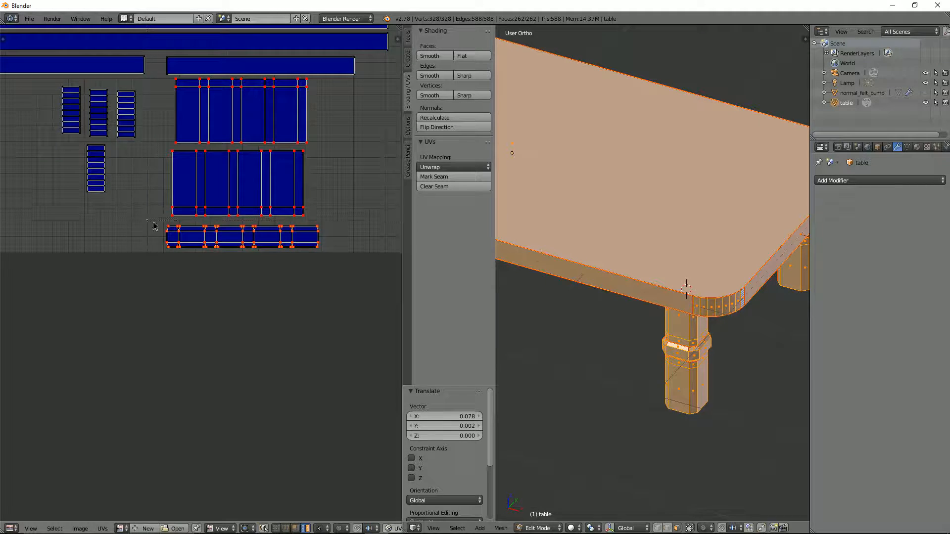
drag(148, 220, 179, 260)
key(ctrl+l)
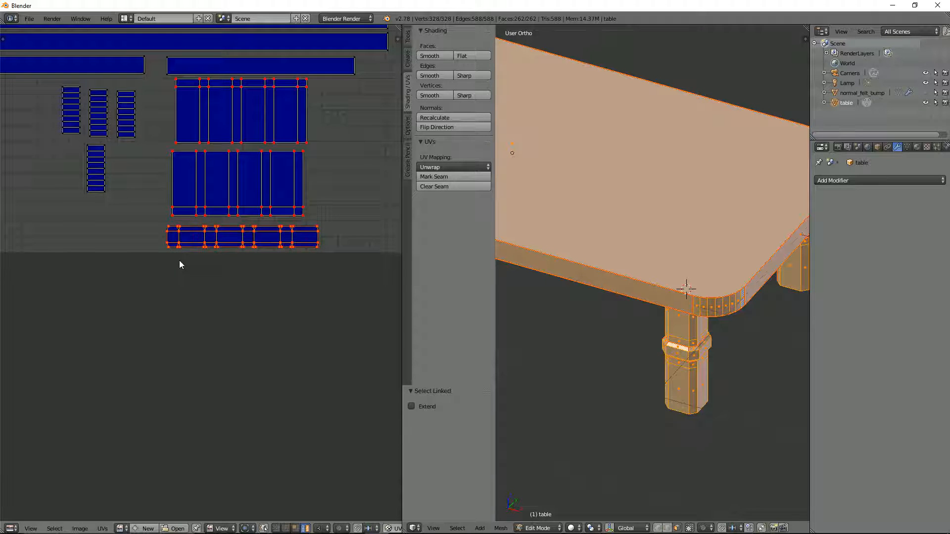
key(g)
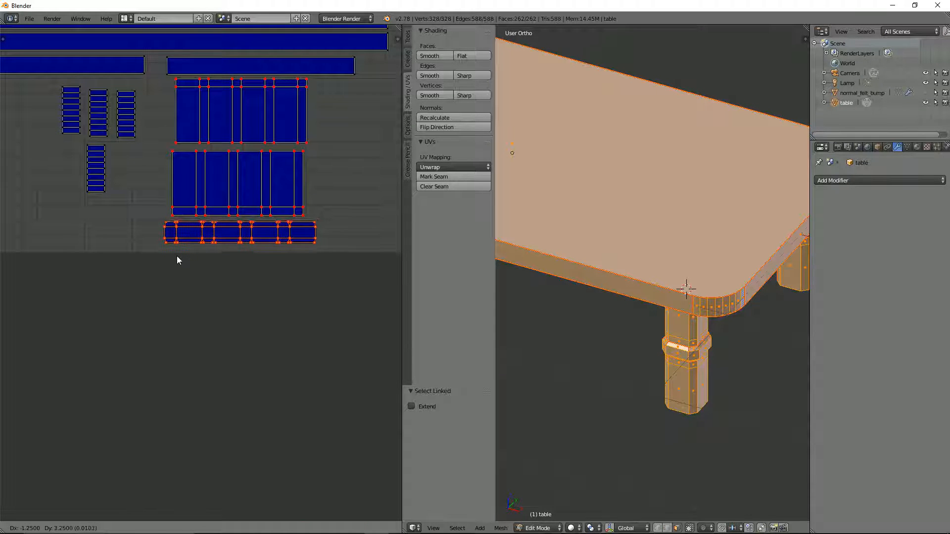
click(183, 227)
Box-select all three leg islands, scale them up by about 1.03 and move them about 0.005 down along the Y axis.
key(a)
key(b)
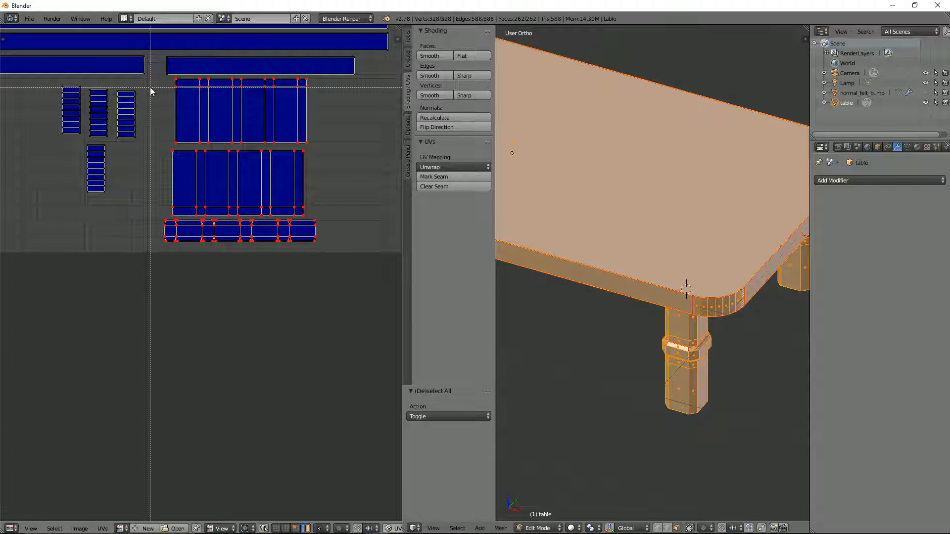
drag(156, 76, 304, 257)
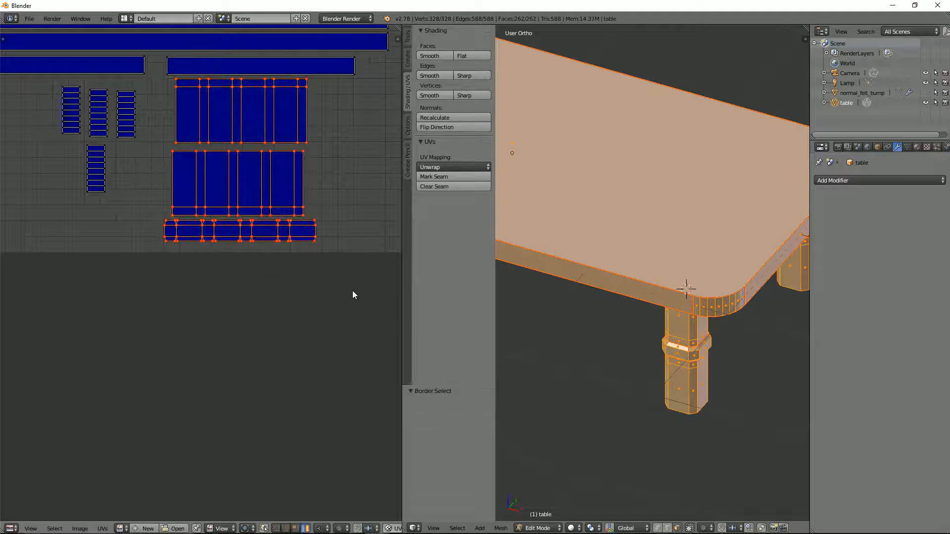
key(s)
click(357, 292)
key(g)
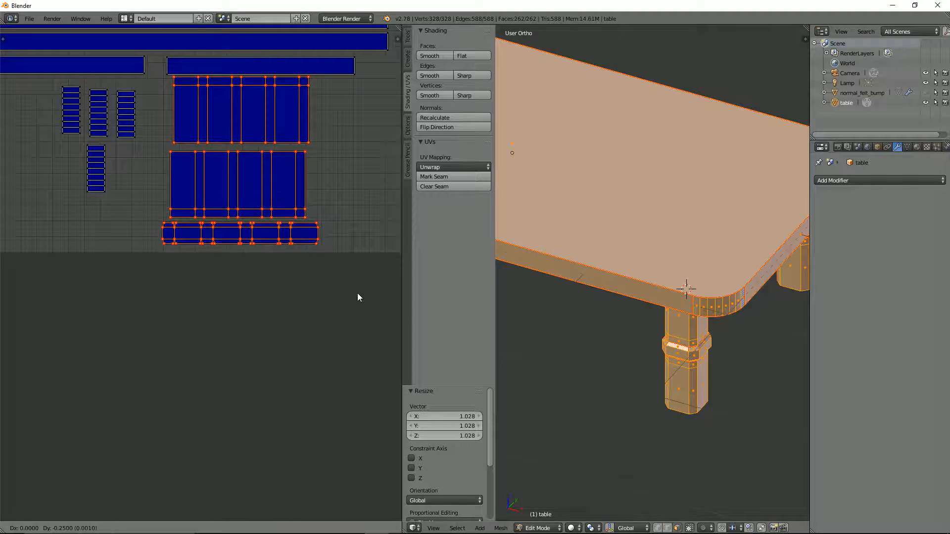
key(y)
click(357, 293)
Save the project as table.blend in the Nim folder.
scroll(231, 200, down, 3)
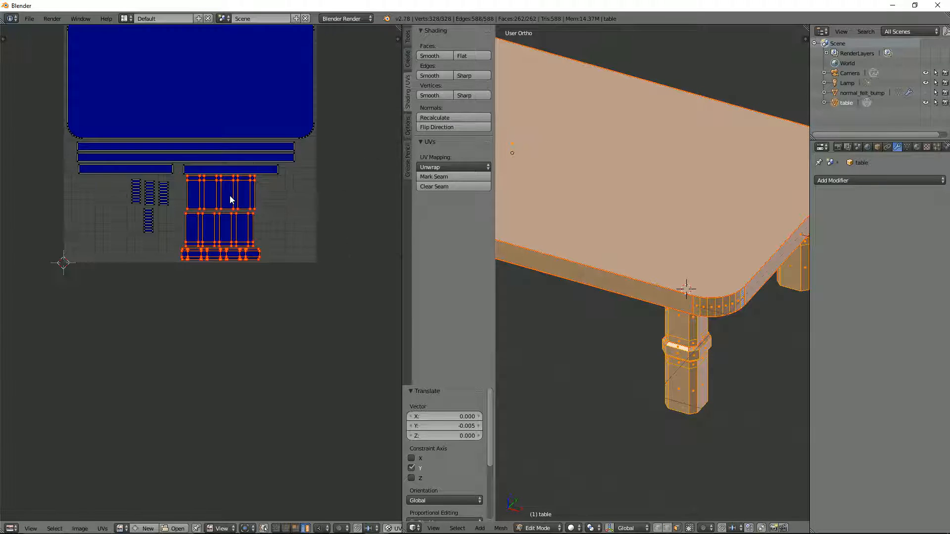
scroll(230, 200, down, 3)
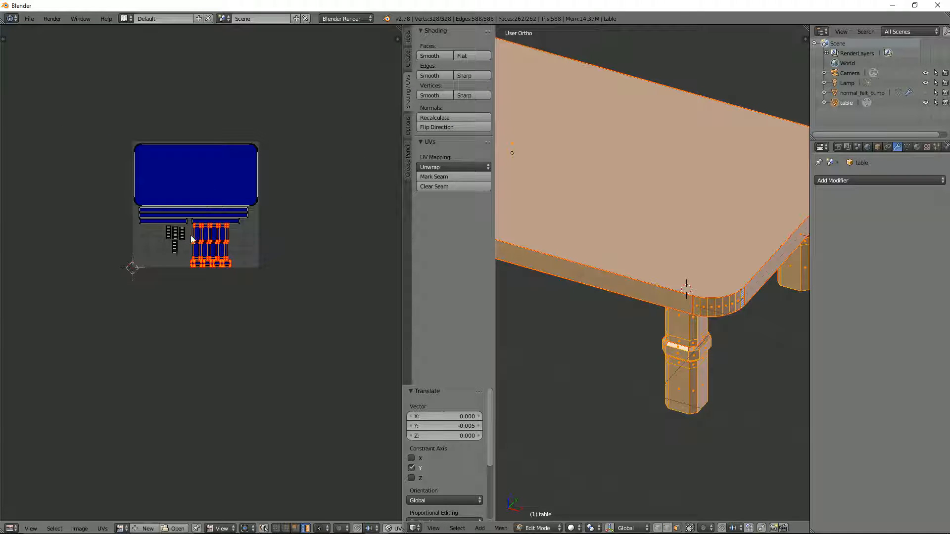
scroll(207, 235, up, 3)
scroll(207, 234, down, 2)
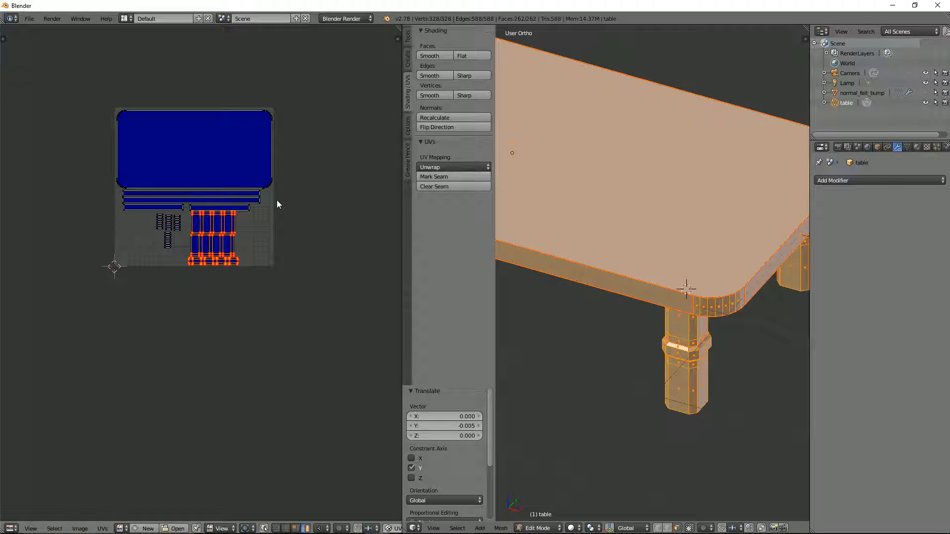
key(ctrl+s)
click(182, 56)
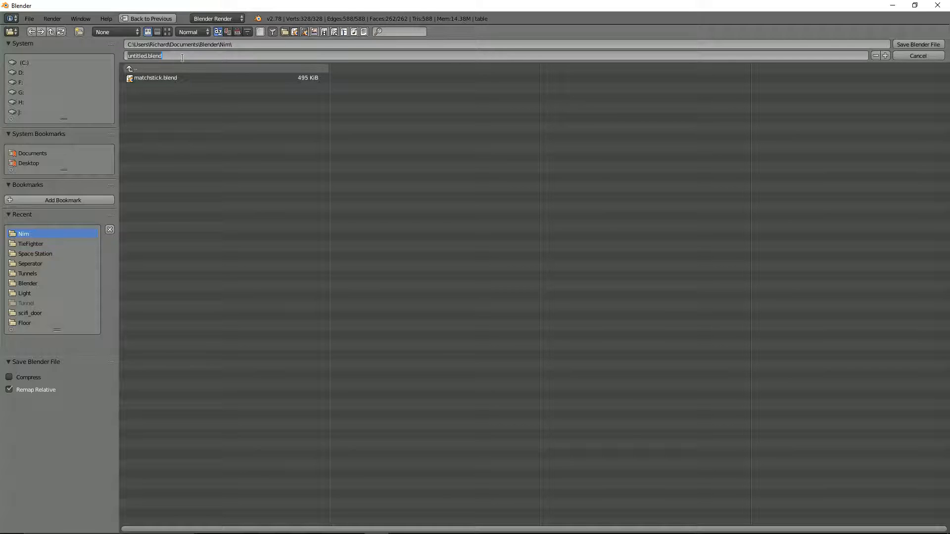
text(table)
key(Return)
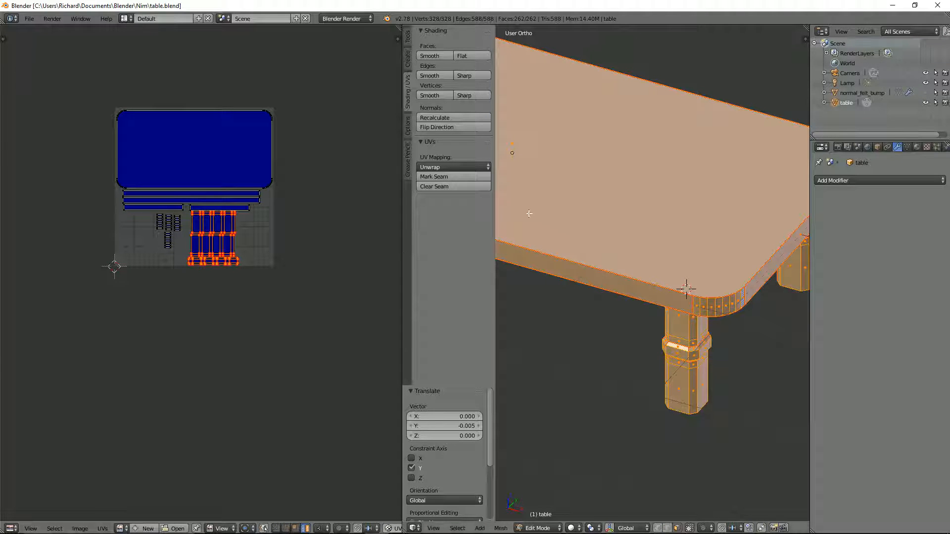
scroll(627, 196, down, 2)
scroll(624, 203, up, 2)
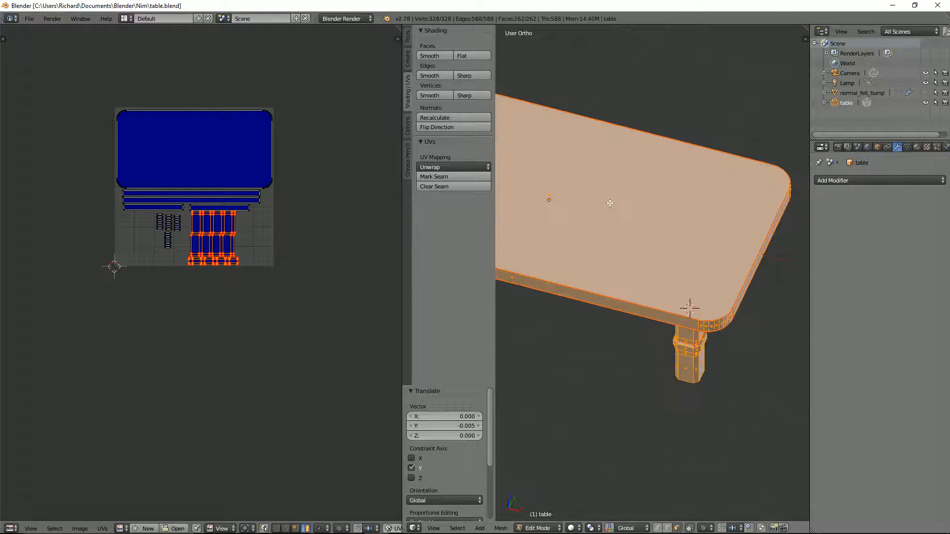
Reveal the table's hidden geometry, leave mesh editing and unhide the hidden normal_felt_bump object.
key(alt+h)
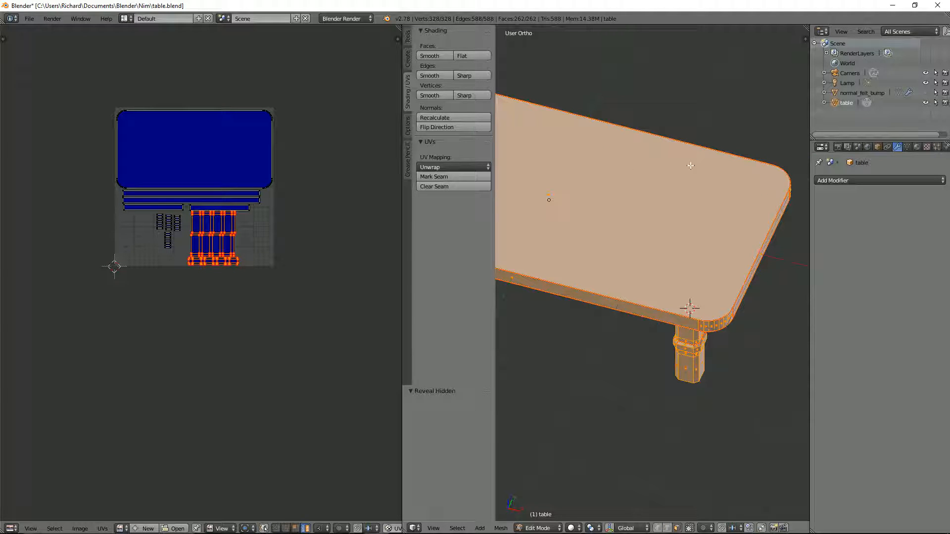
right_click(690, 165)
key(Tab)
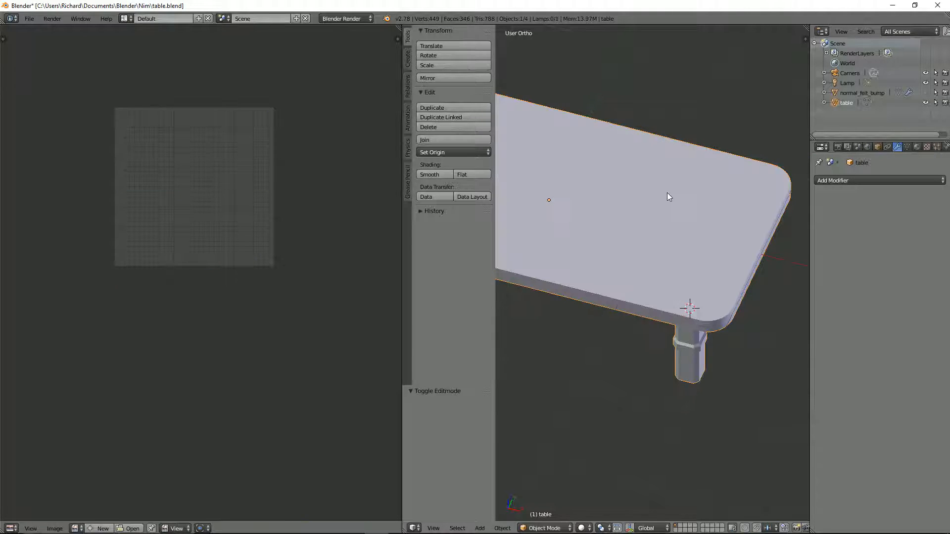
key(alt+h)
middle_drag(687, 207, 664, 254)
key(KP_7)
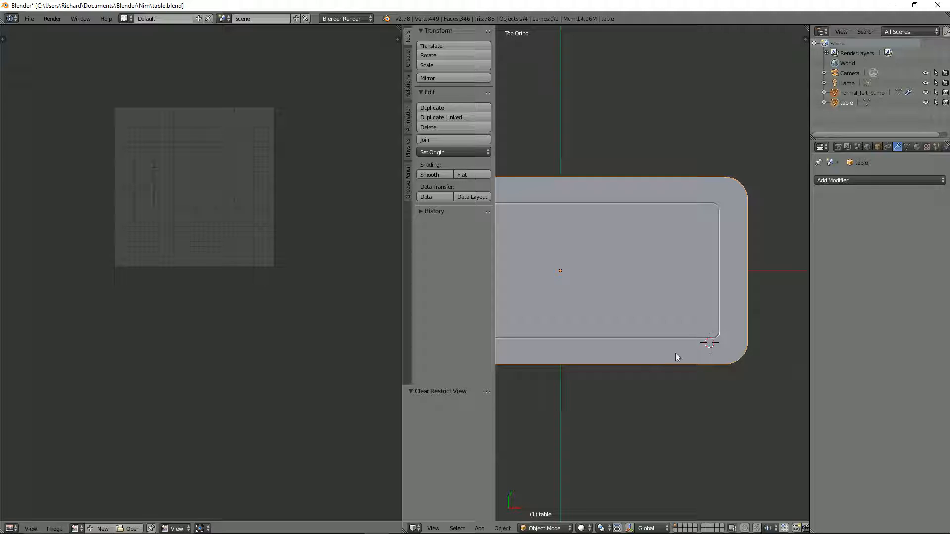
middle_drag(674, 373, 602, 310)
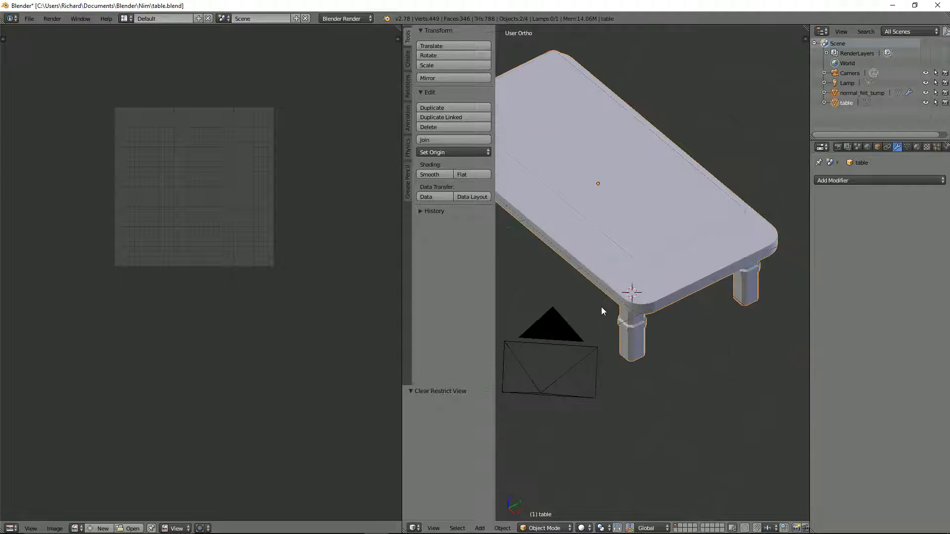
scroll(602, 311, up, 2)
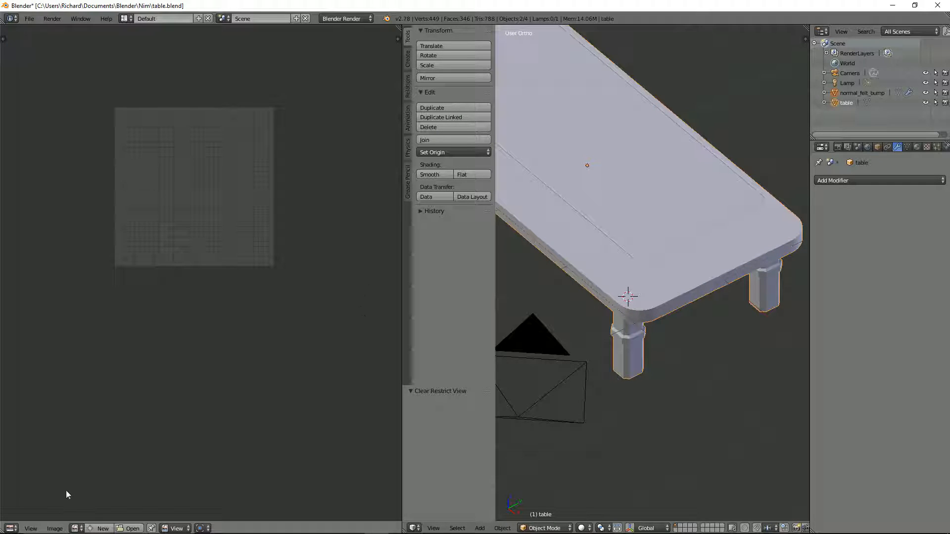
Select only the table and create a new blank image named table_normal at 2048 × 2048 px.
right_click(651, 308)
click(101, 528)
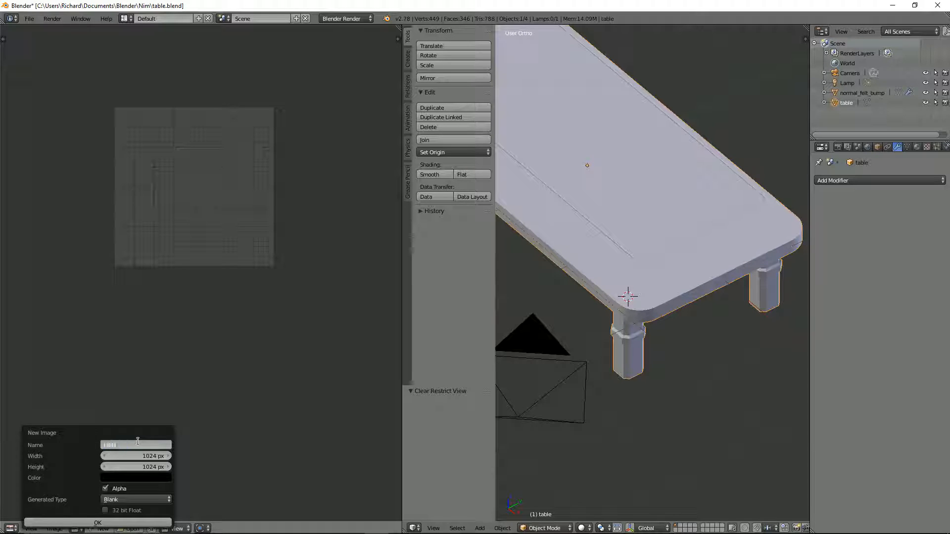
key(Return)
click(147, 455)
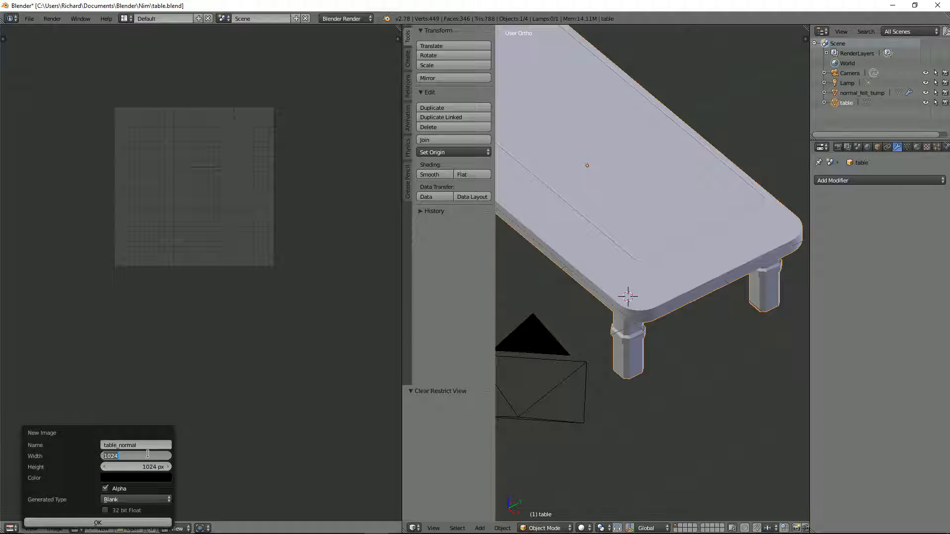
text(2048)
key(Tab)
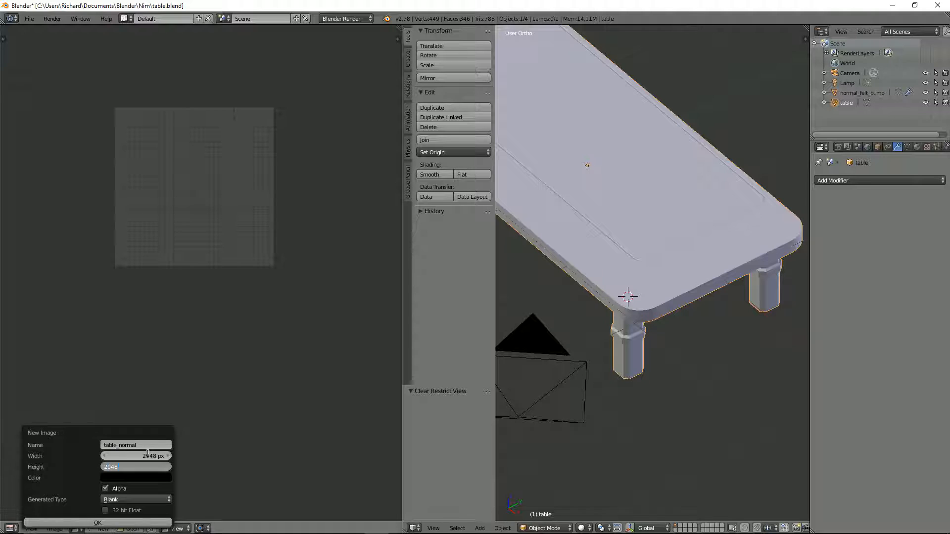
text(2048)
key(Return)
click(131, 520)
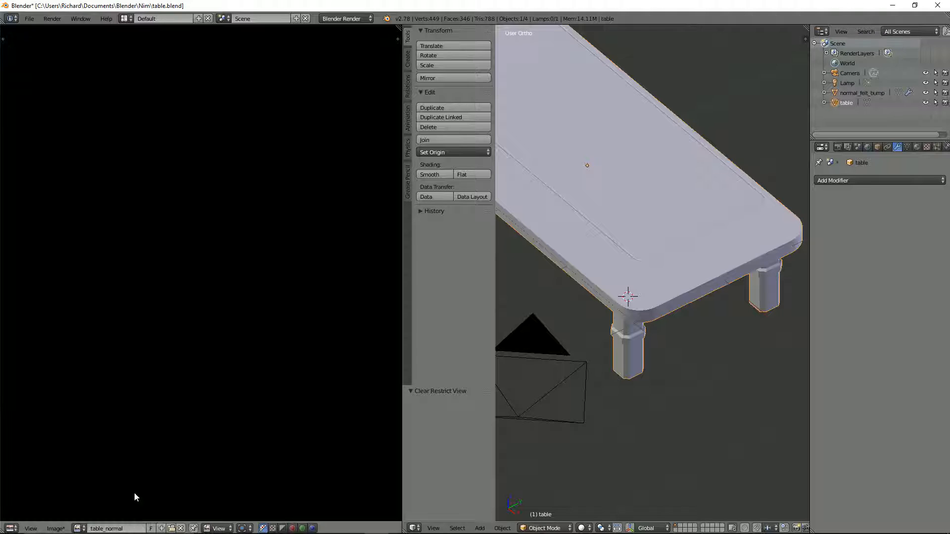
scroll(195, 253, down, 5)
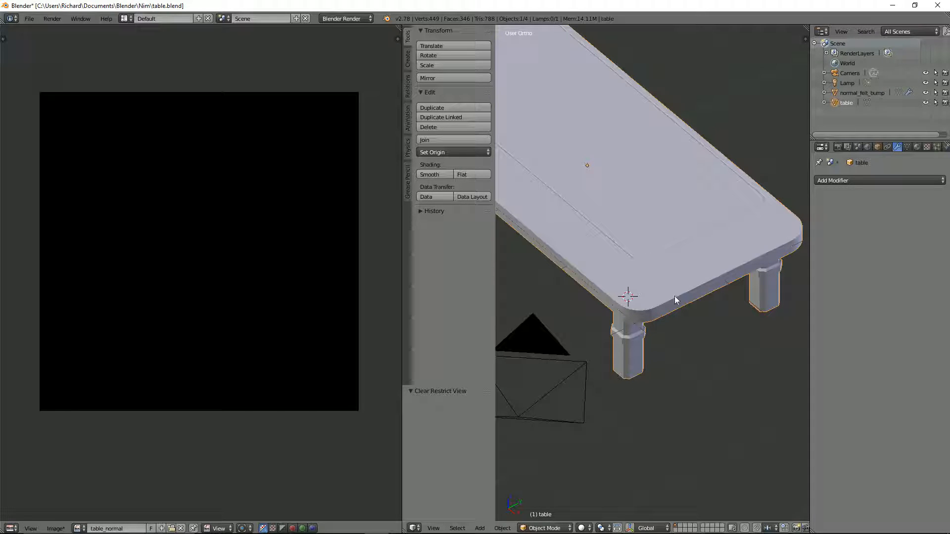
Select all of the table's faces in mesh editing, assign the table_normal image to their UVs and return to Object Mode.
key(Tab)
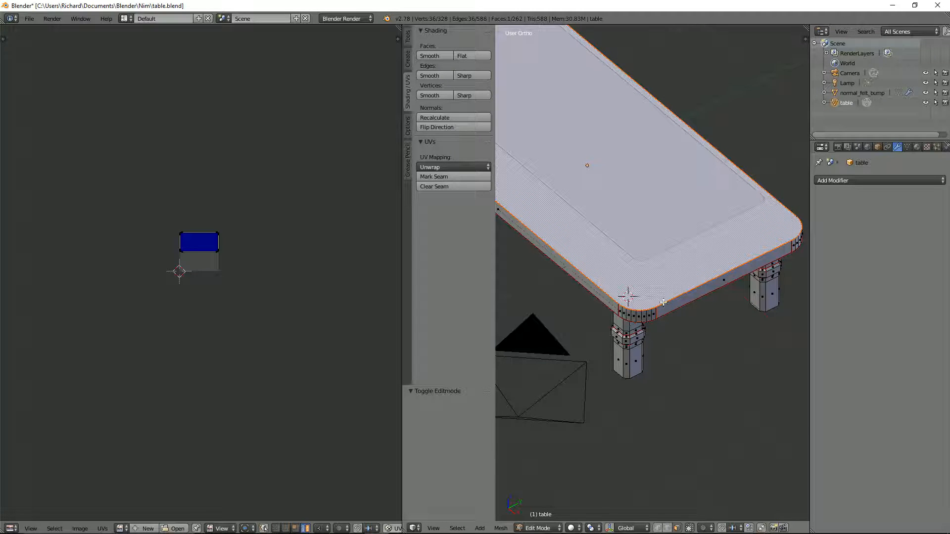
key(a)
key(a)
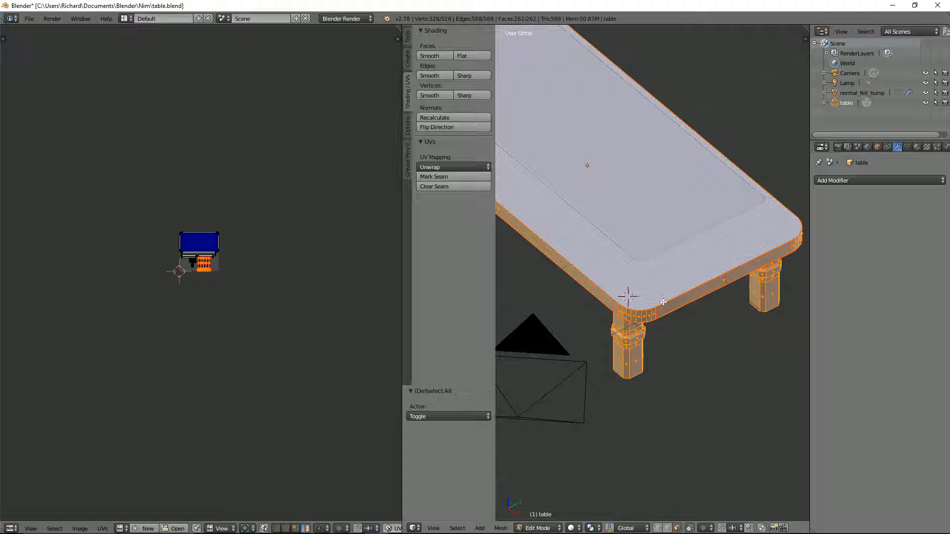
click(120, 529)
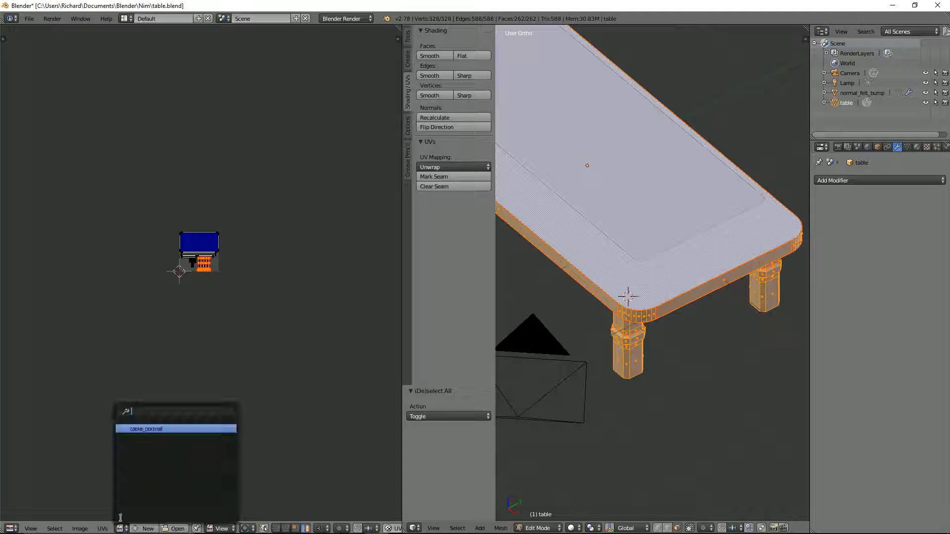
click(143, 430)
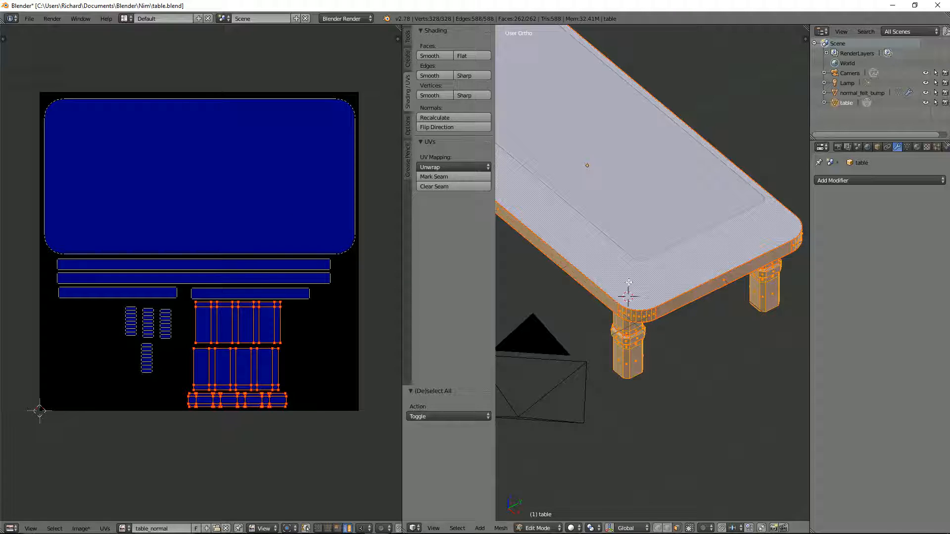
key(Tab)
Select normal_felt_bump with the table as active object, then bake tangent-space normals using Selected to Active.
right_click(634, 254)
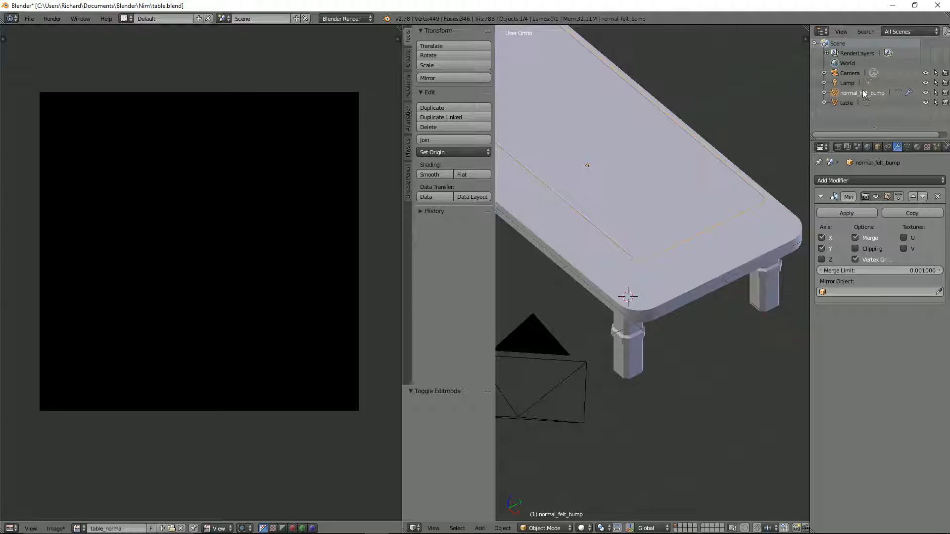
right_click(681, 296)
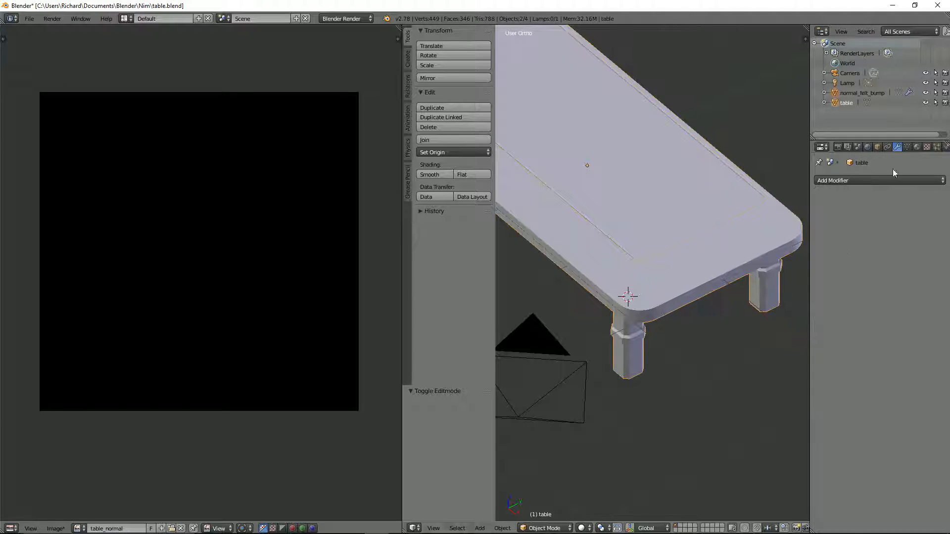
click(837, 147)
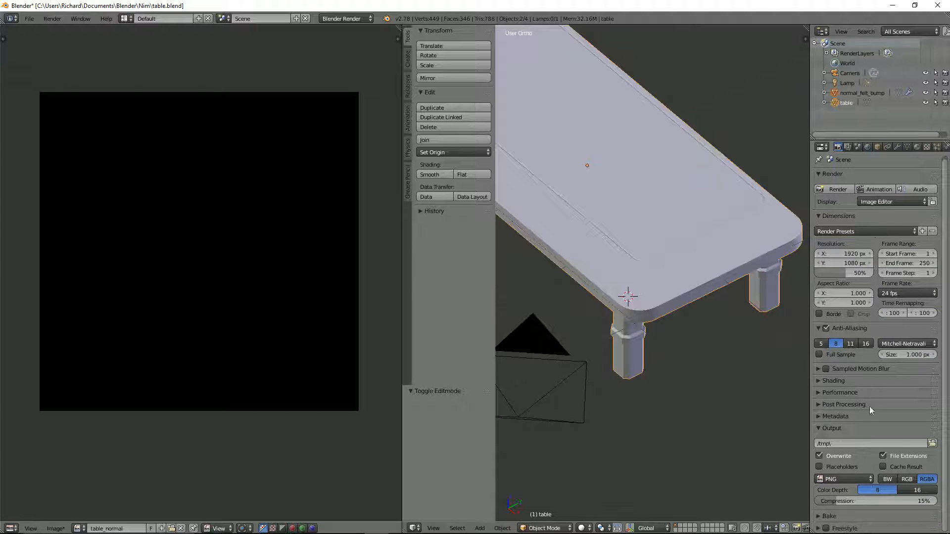
click(820, 516)
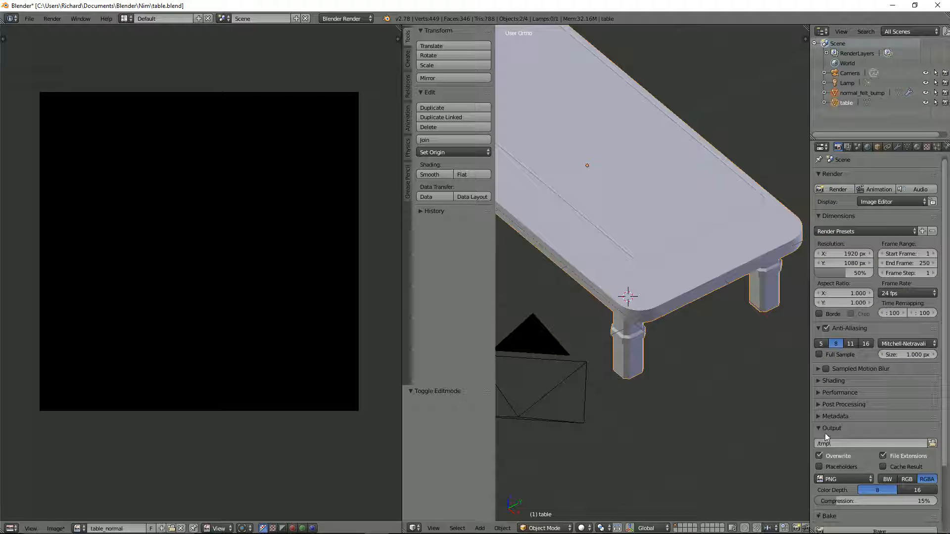
drag(946, 375, 946, 448)
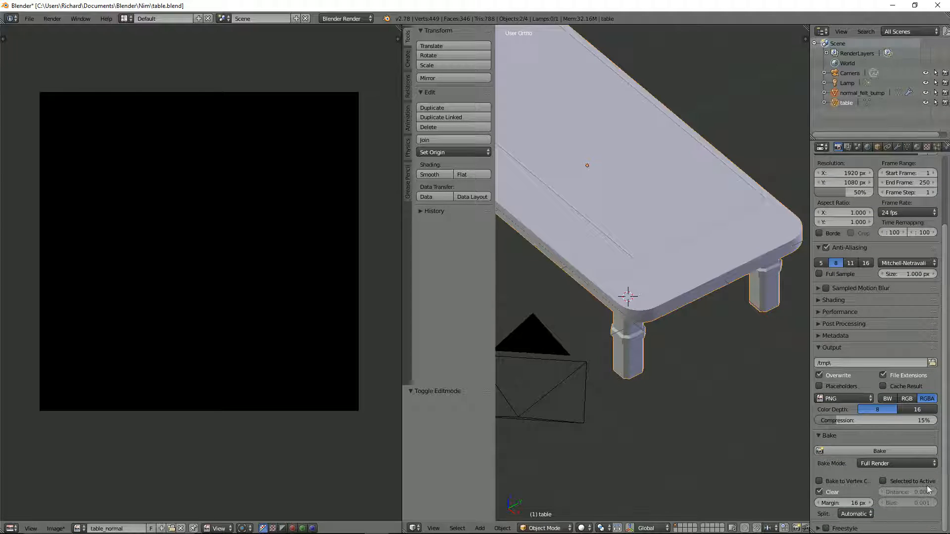
click(871, 468)
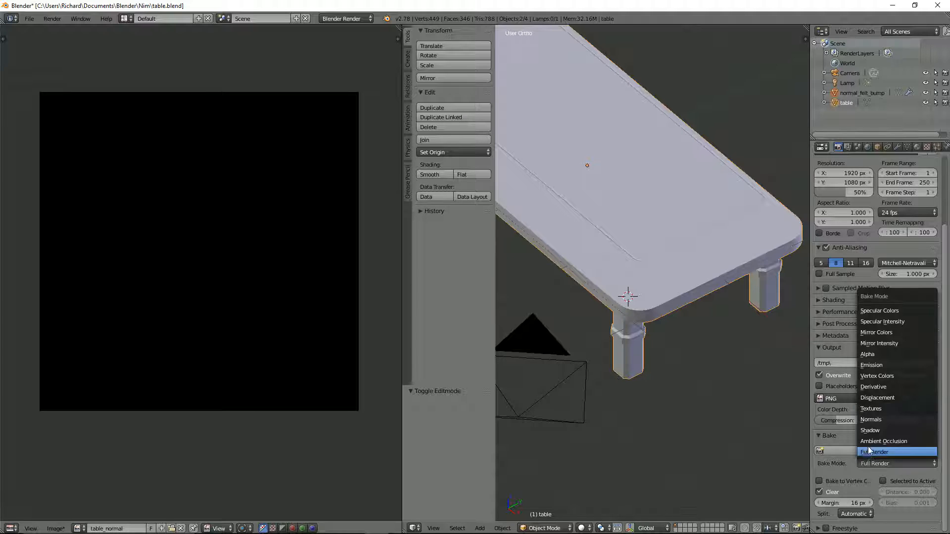
click(869, 420)
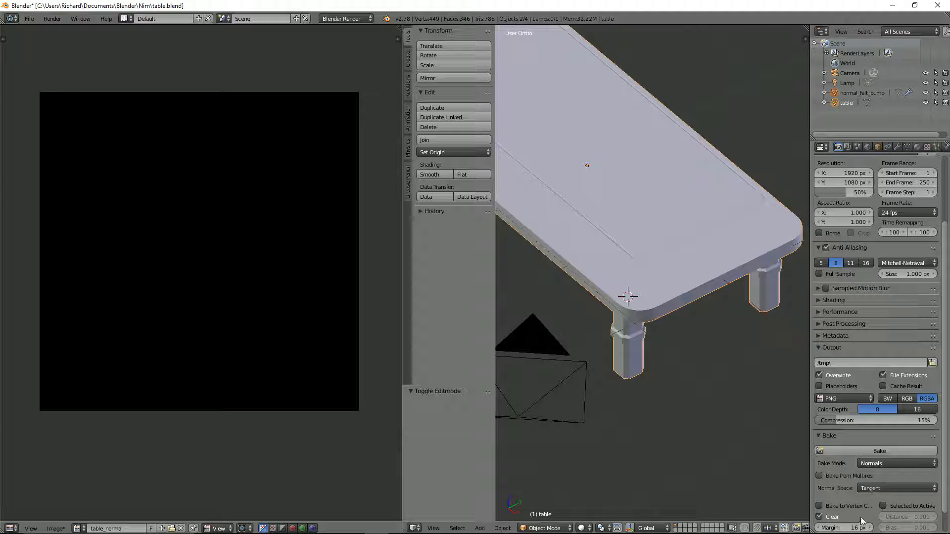
click(886, 506)
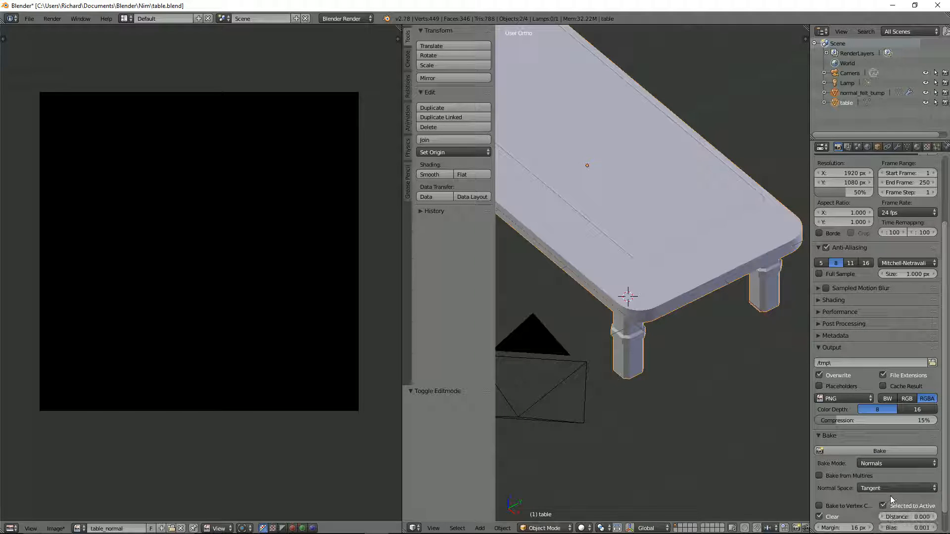
scroll(890, 495, down, 2)
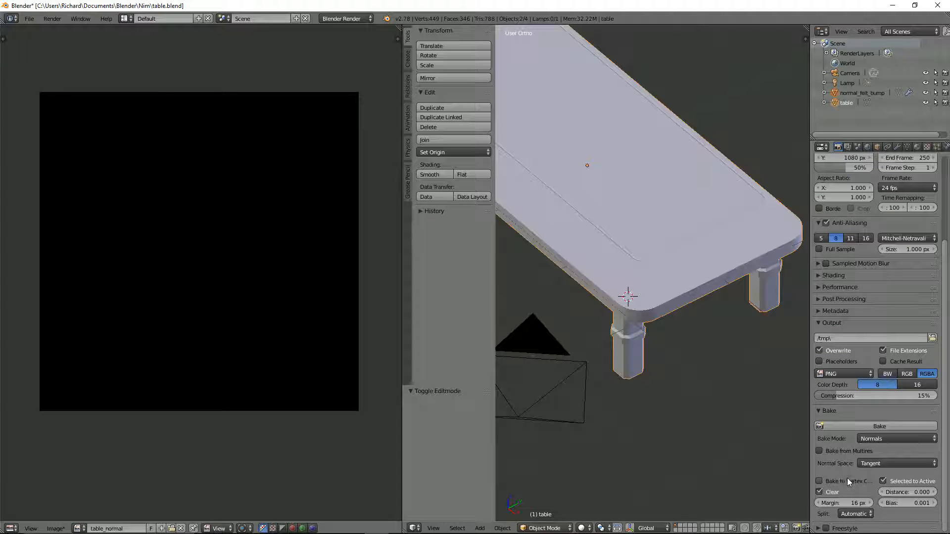
click(839, 426)
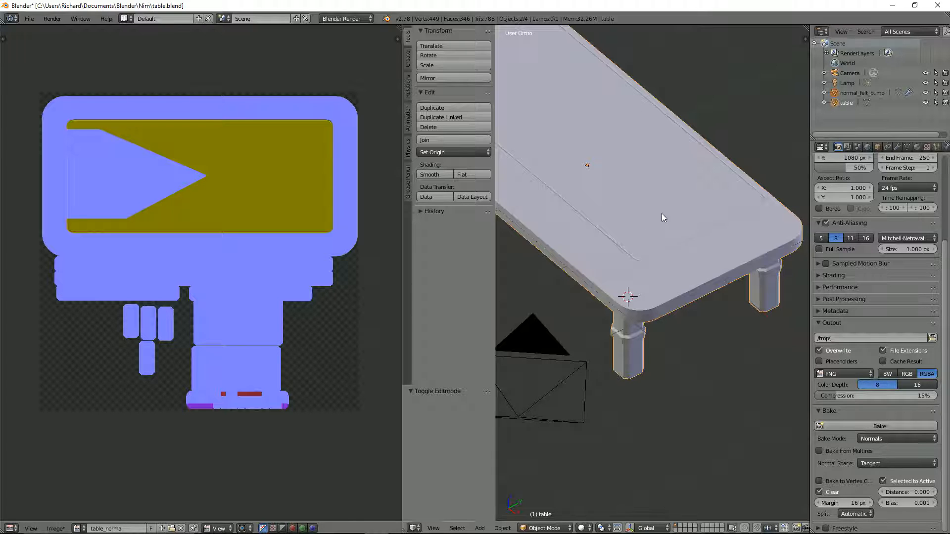
key(Tab)
right_click(669, 242)
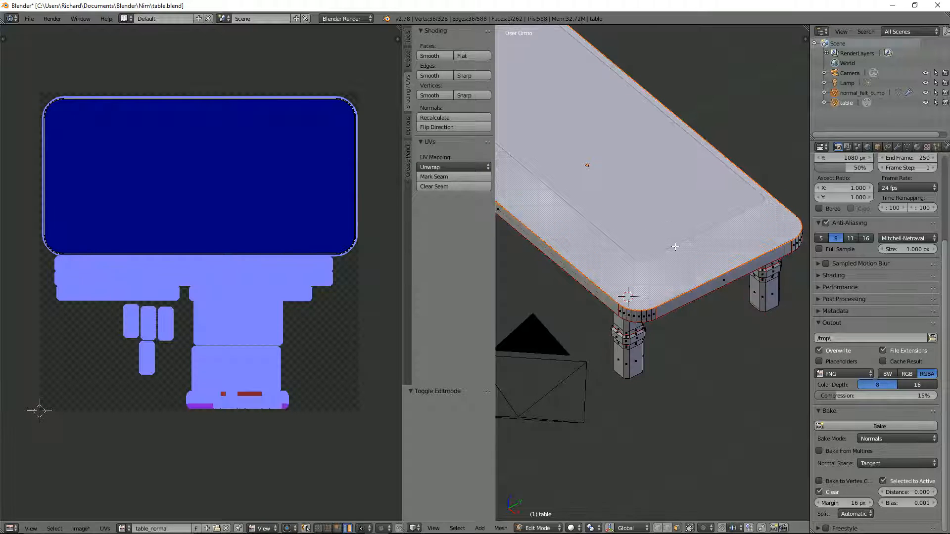
key(Tab)
Recalculate the normals of the whole normal_felt_bump mesh so they face outward, then return to Object Mode.
right_click(670, 241)
key(Tab)
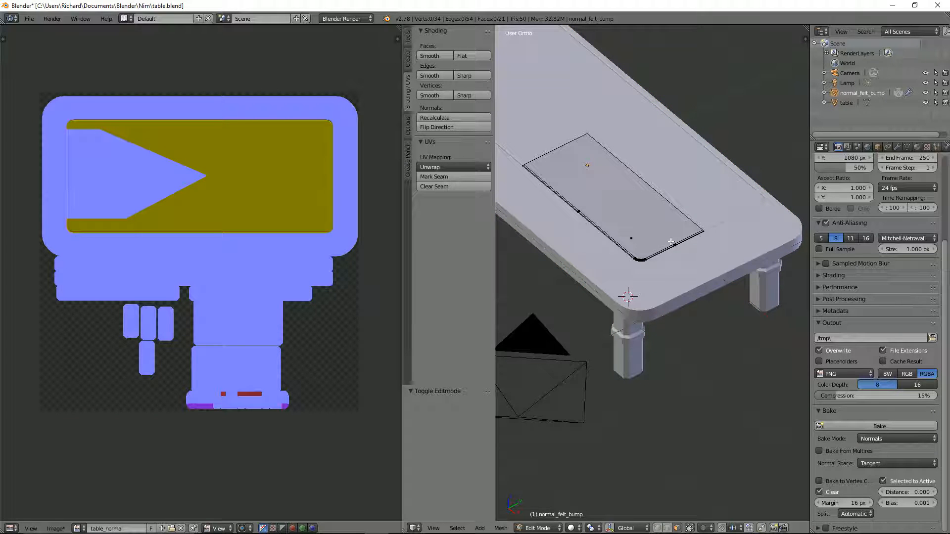
key(a)
key(ctrl+n)
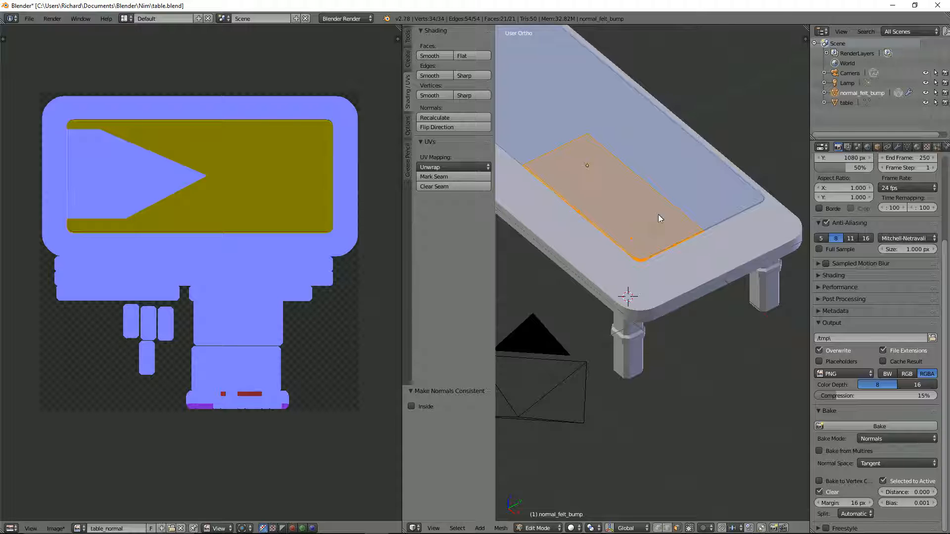
key(Tab)
Add the table to the selection as active object, rebake the normal map and inspect the result on the tabletop and legs.
right_click(683, 282)
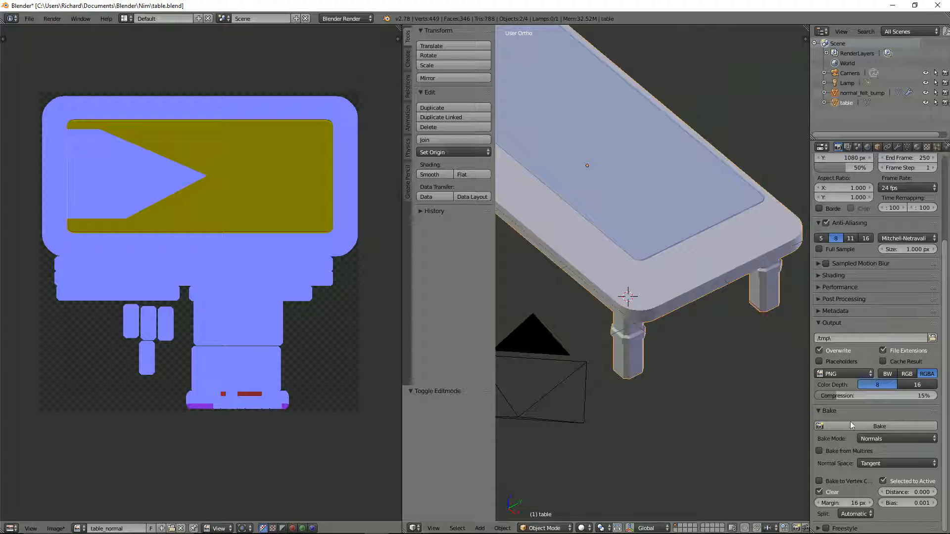
click(866, 426)
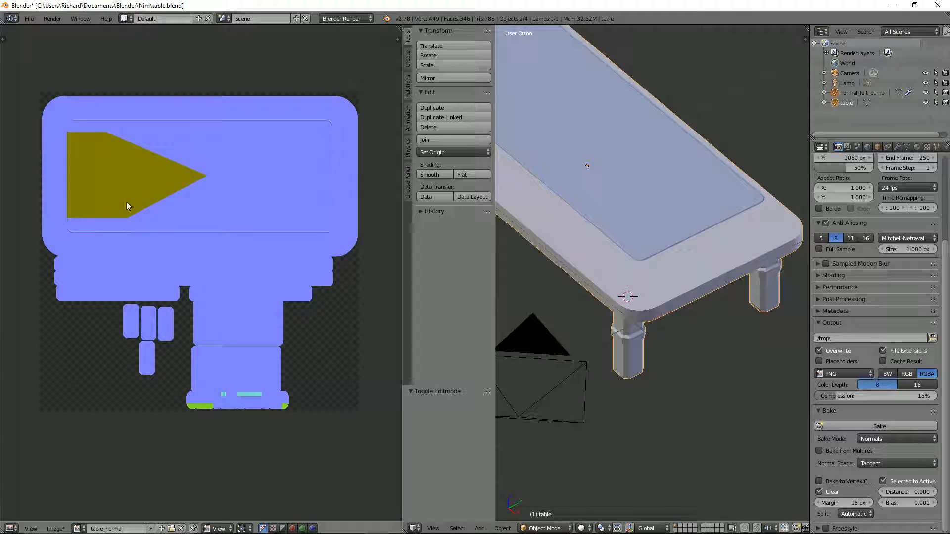
scroll(91, 195, down, 2)
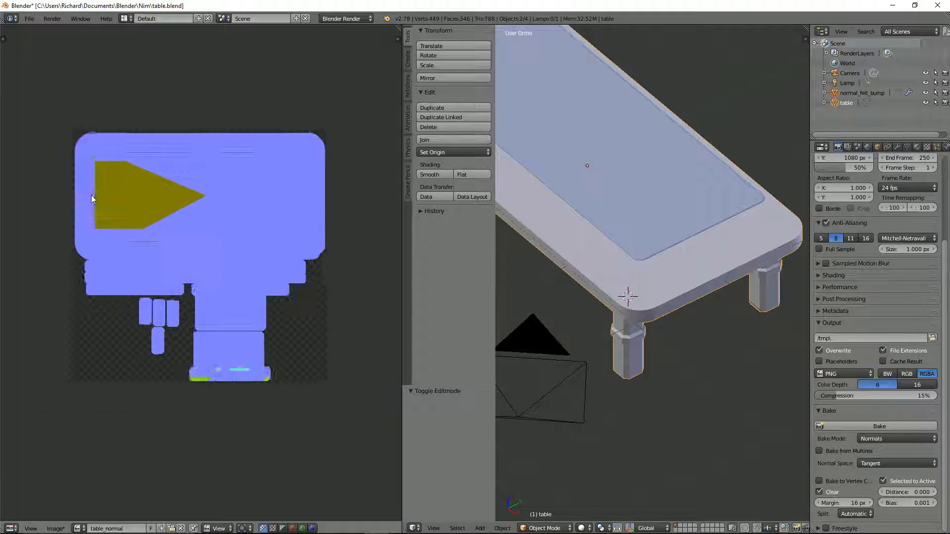
scroll(91, 195, up, 2)
scroll(117, 190, up, 1)
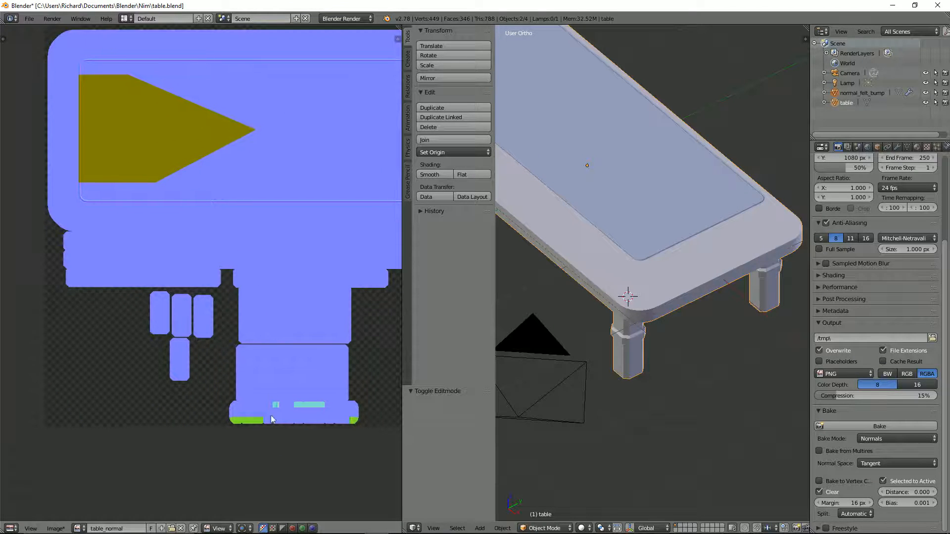
Set the bake distance to 0.1 and bake the normals again.
click(888, 492)
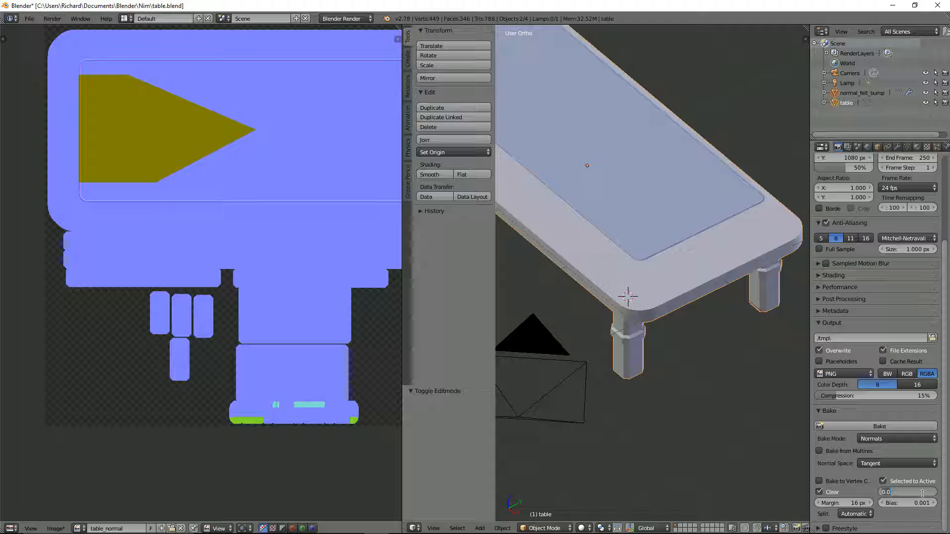
text(0.1)
key(Return)
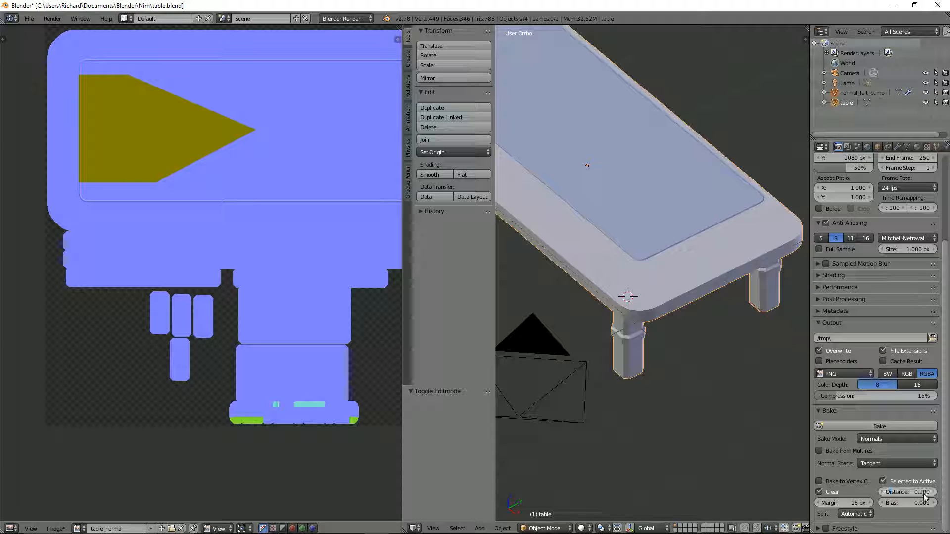
click(885, 426)
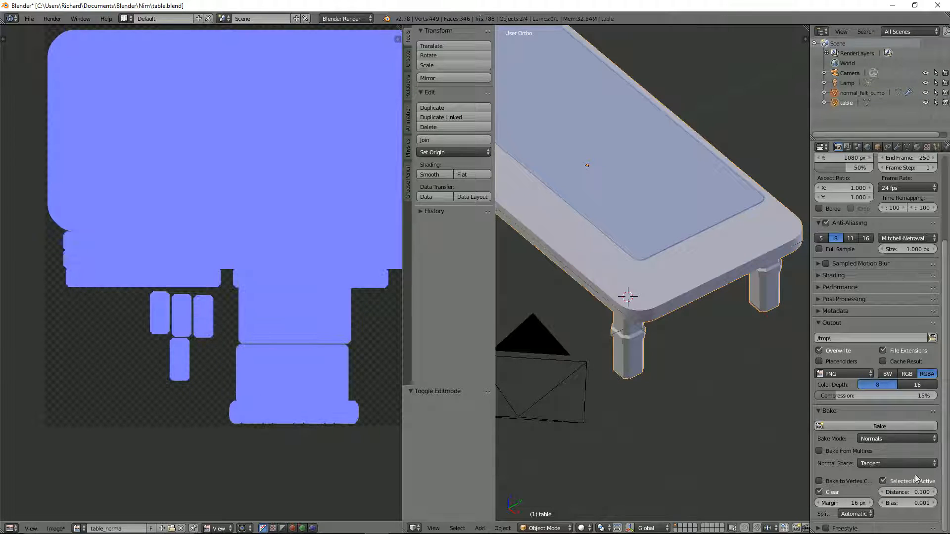
Set the bake distance to 0.2 and bake the normals again.
click(920, 491)
text(0.2)
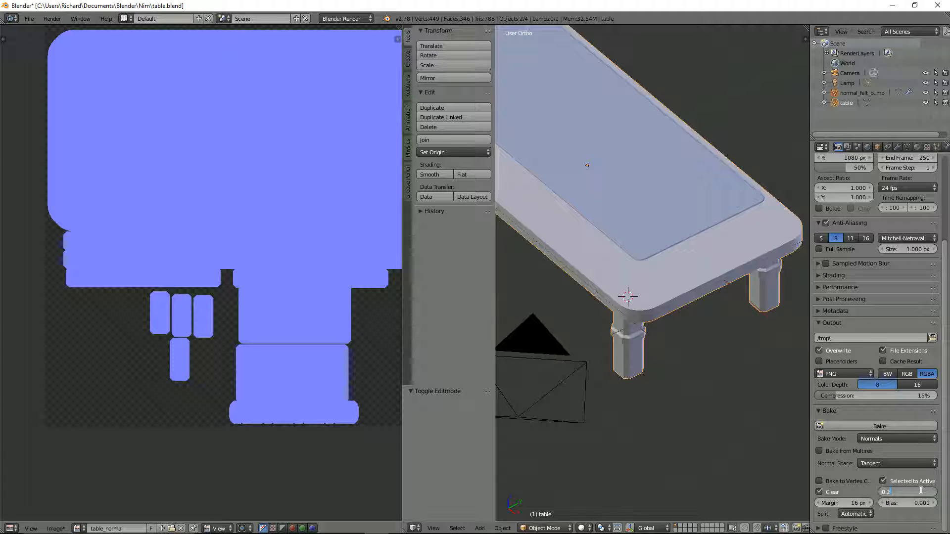
key(Return)
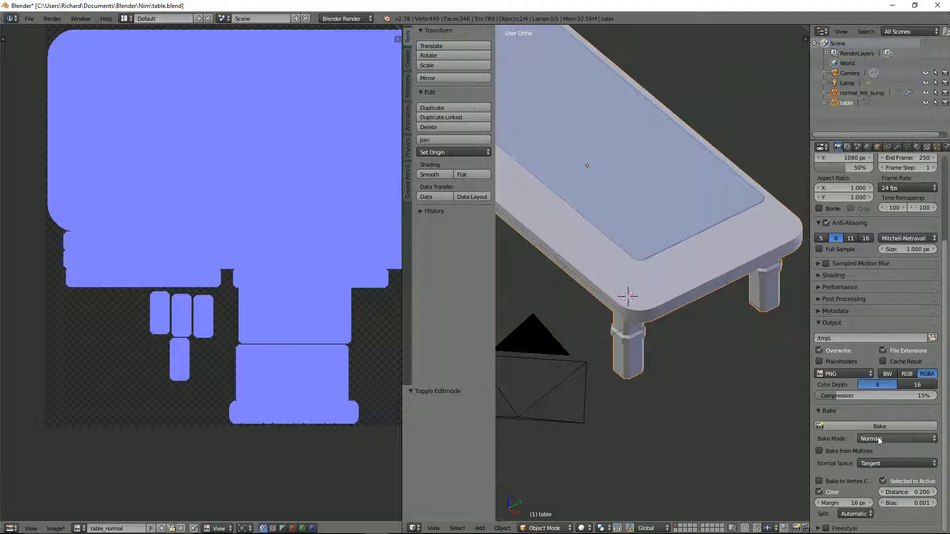
click(865, 426)
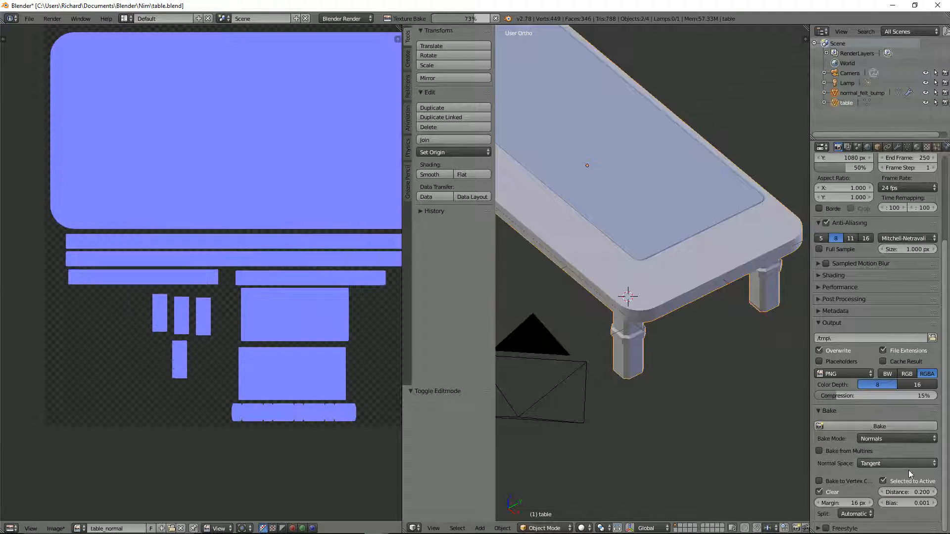
Set the bake distance to 1 and rebake the normal map.
click(921, 492)
text(1)
key(Return)
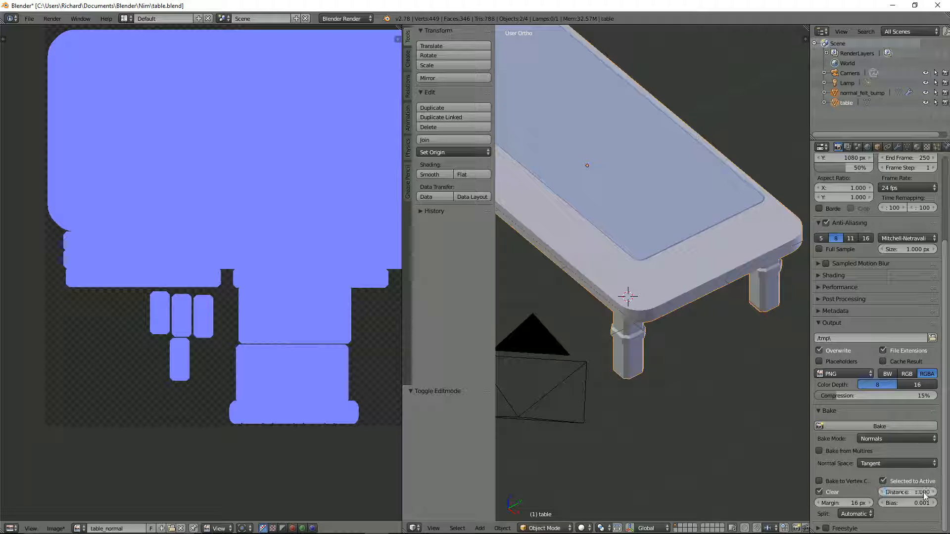
click(844, 429)
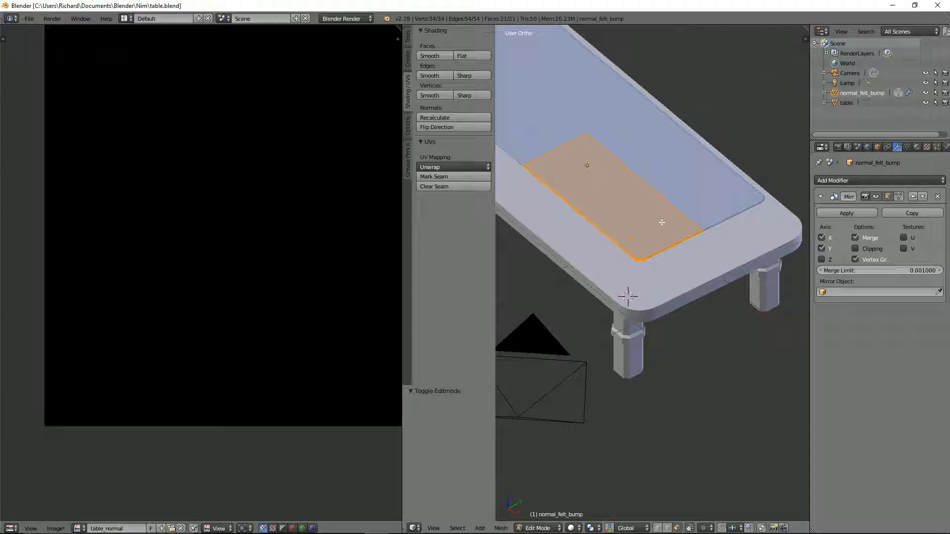
Delete the large underside face of the tabletop from the table mesh and return to Object Mode.
middle_drag(662, 223, 615, 262)
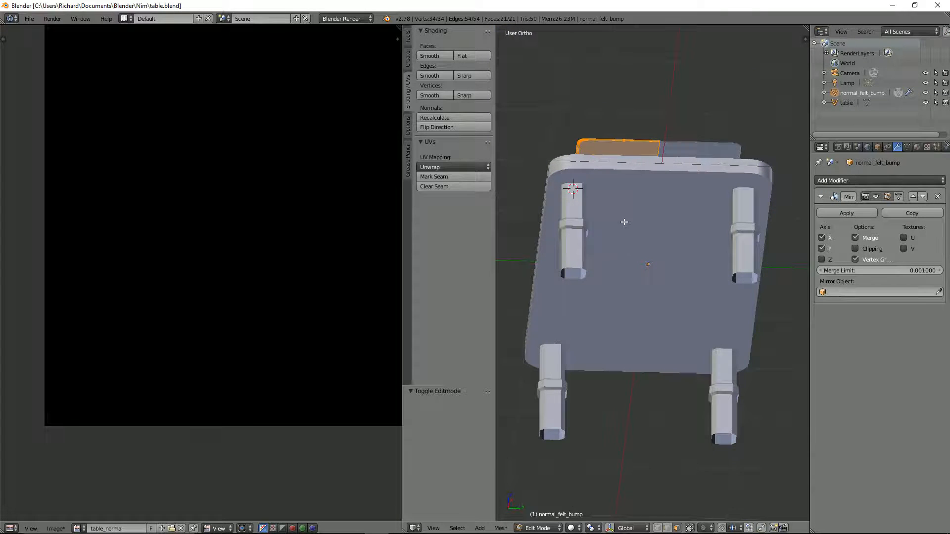
middle_drag(623, 218, 689, 290)
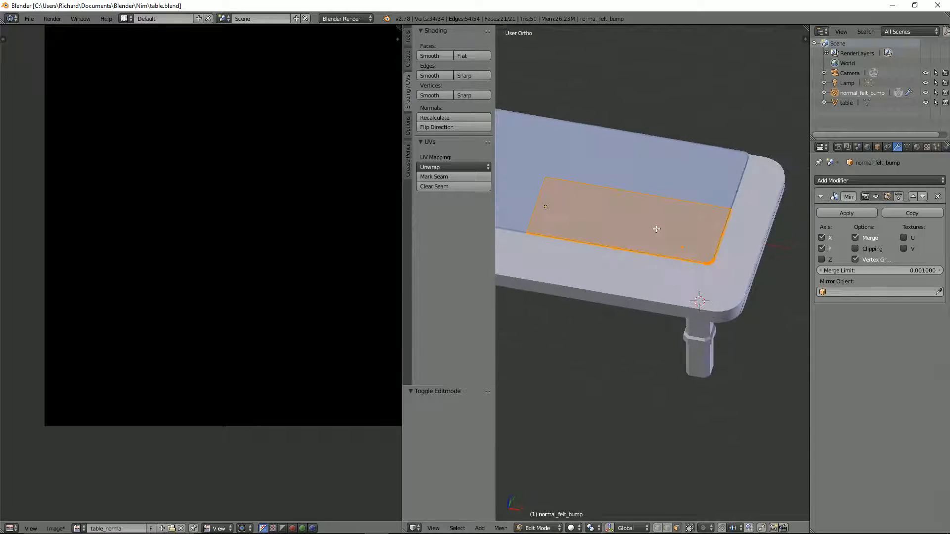
middle_drag(648, 239, 615, 212)
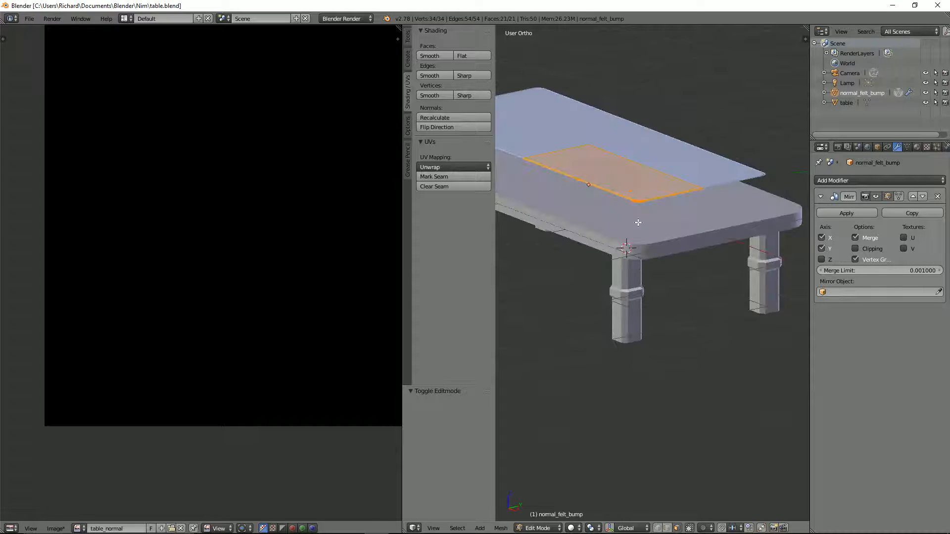
key(Tab)
right_click(672, 236)
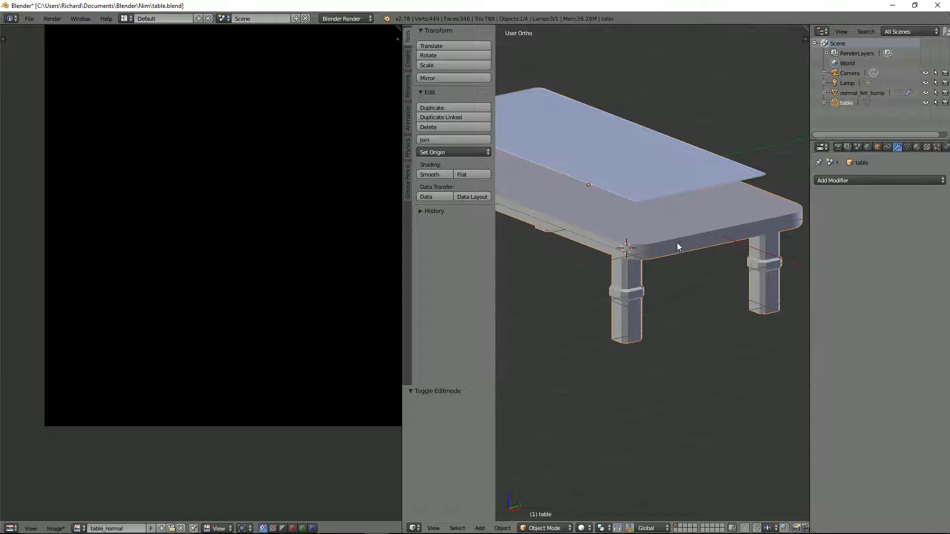
middle_drag(677, 246, 648, 194)
key(ctrl+Tab)
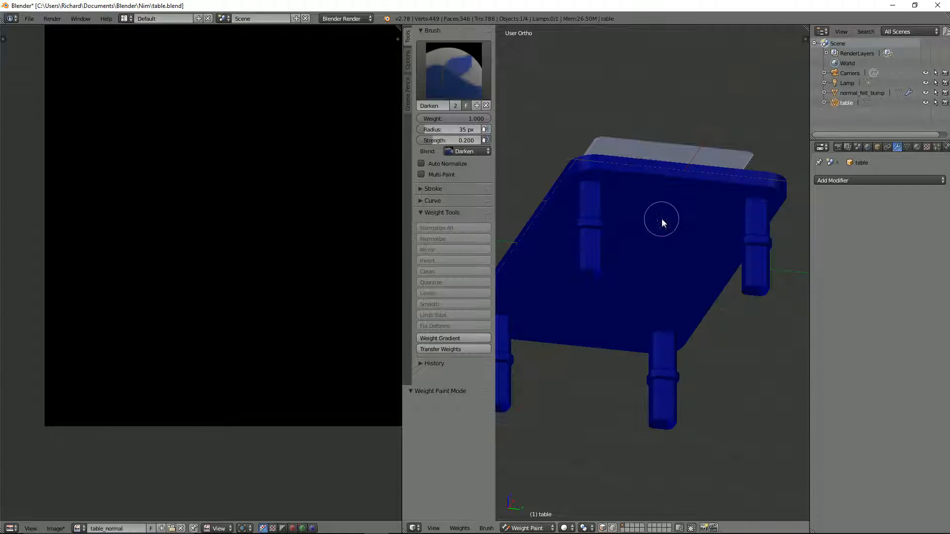
key(ctrl+Tab)
key(ctrl+Tab)
key(Tab)
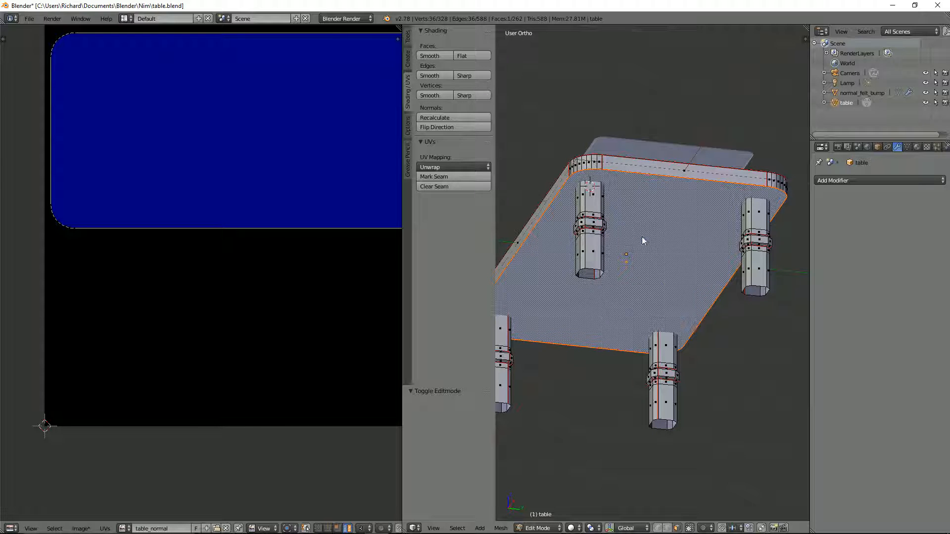
key(x)
click(642, 236)
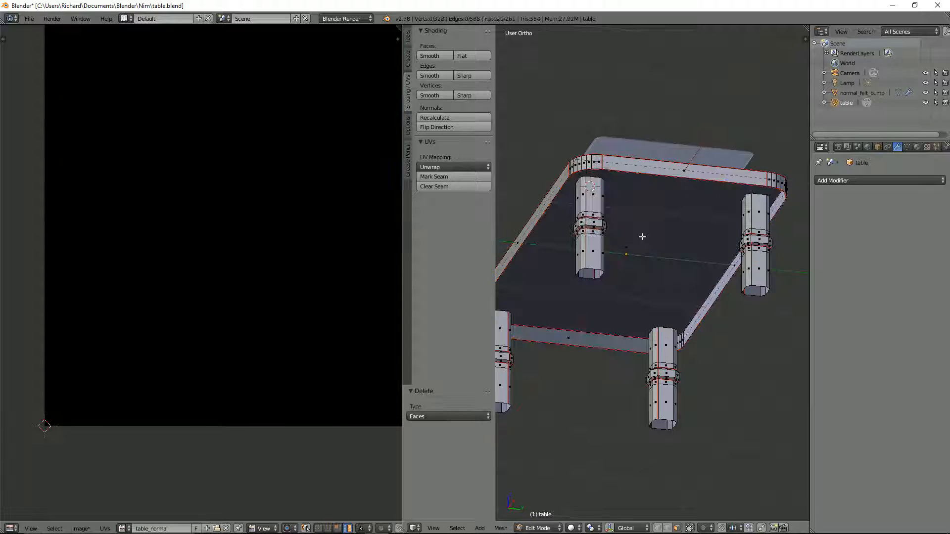
middle_drag(610, 140, 637, 220)
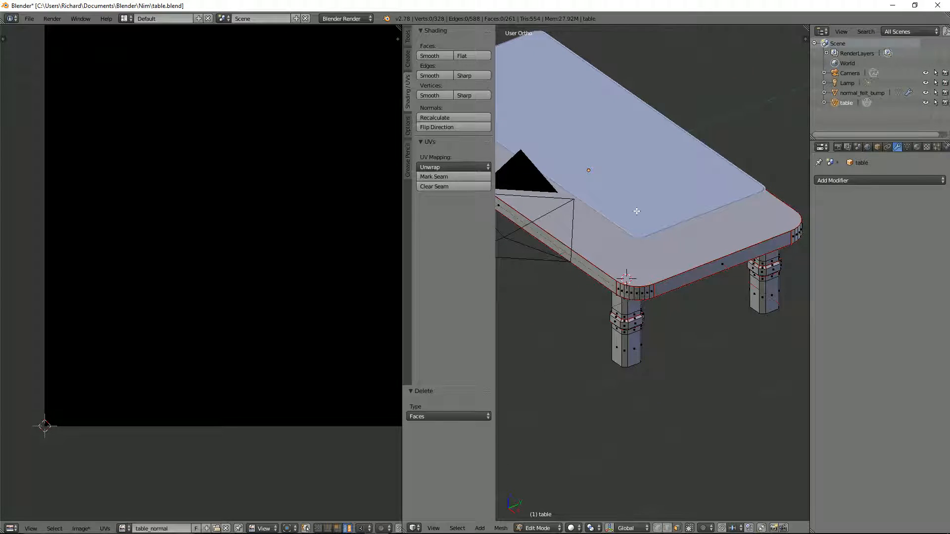
key(Tab)
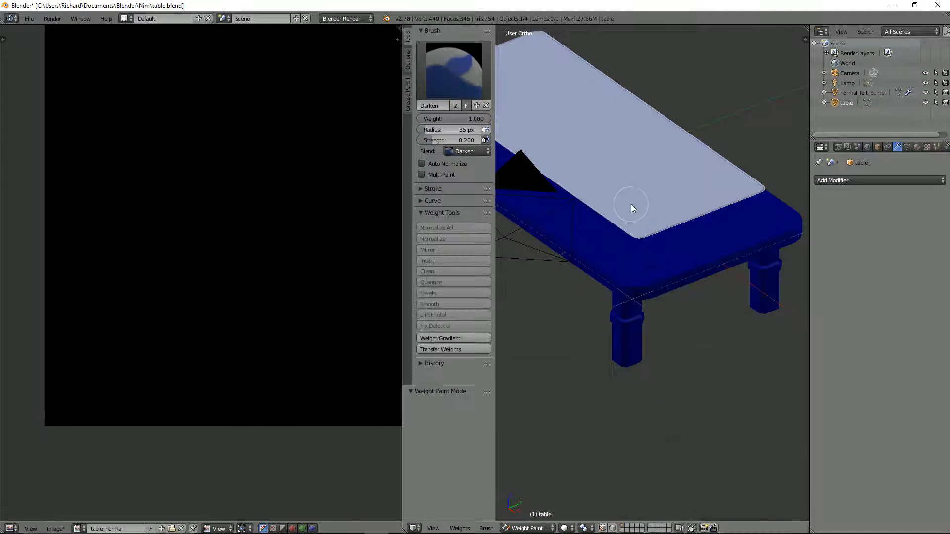
key(ctrl+Tab)
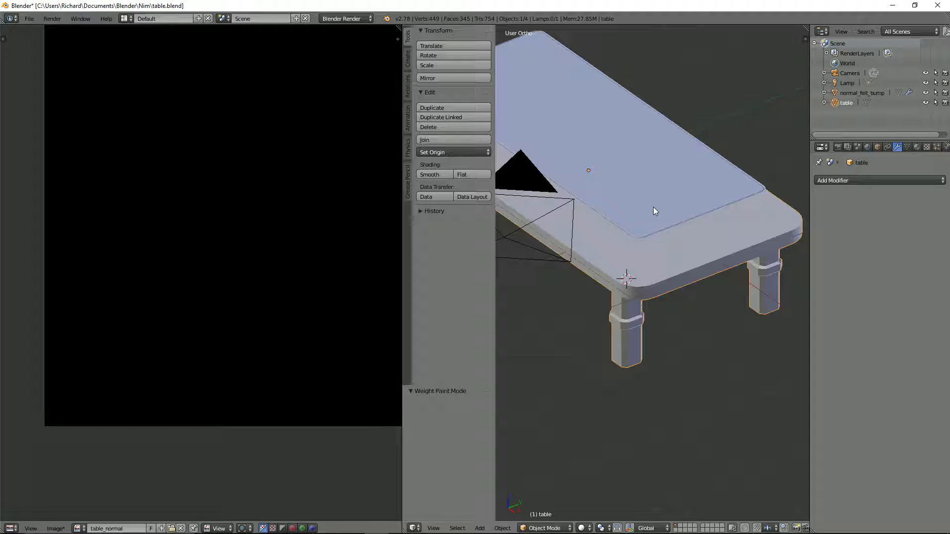
Select normal_felt_bump, add the table as active object and bake the tangent-space normals with Selected to Active.
right_click(663, 228)
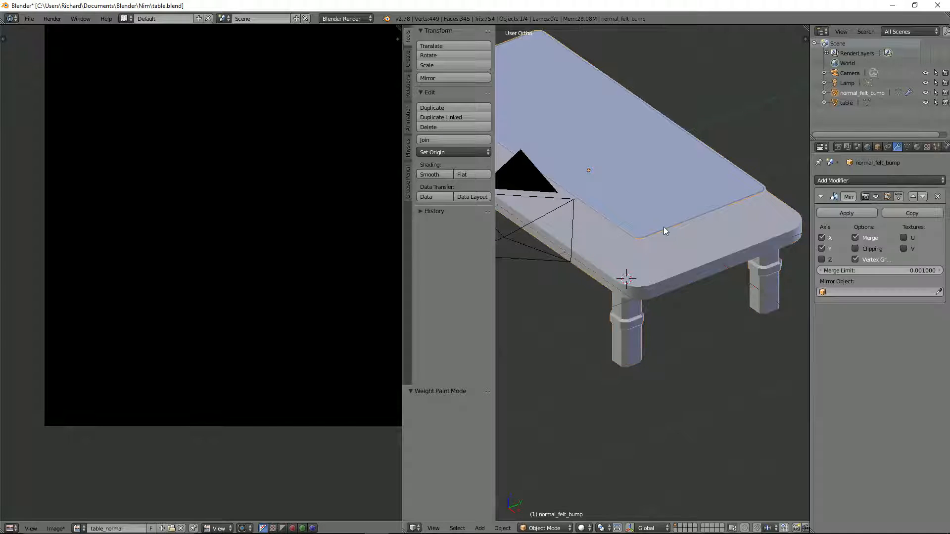
right_click(699, 269)
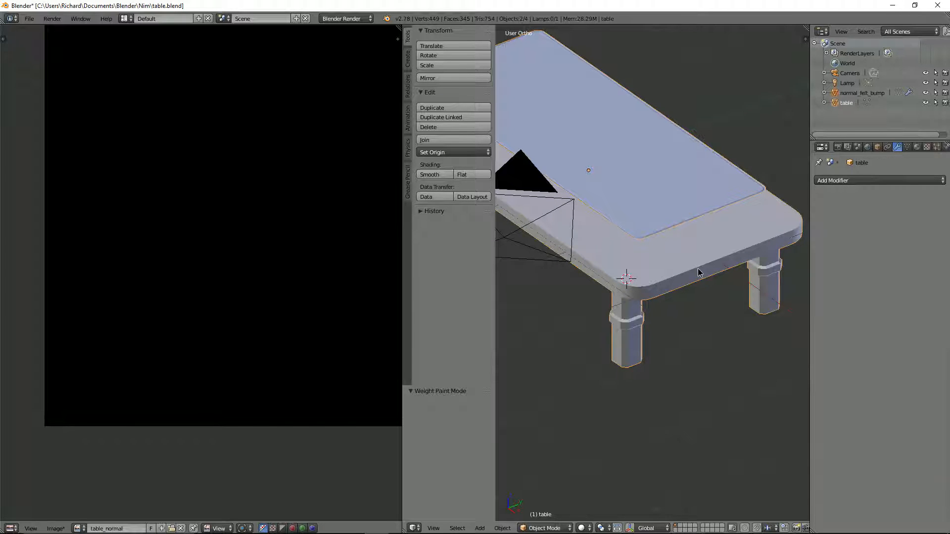
click(837, 146)
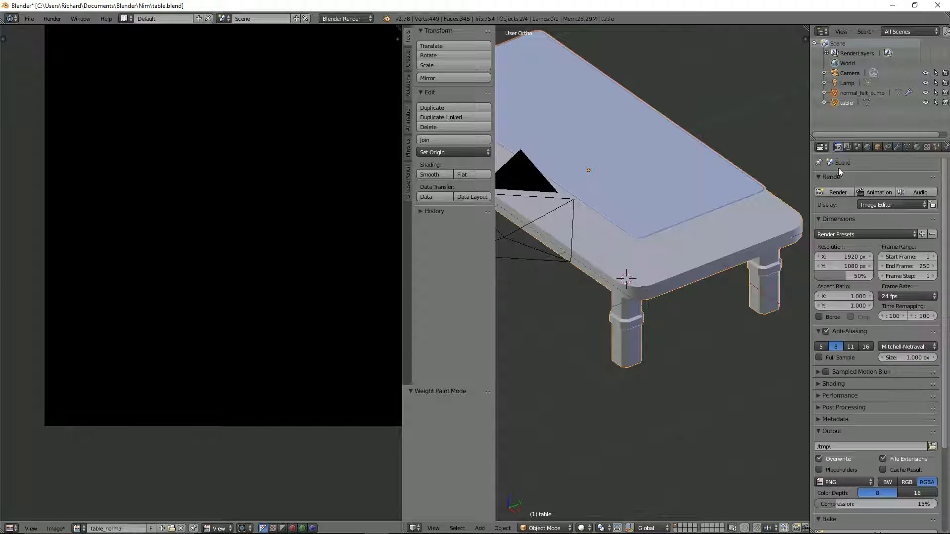
scroll(861, 481, down, 5)
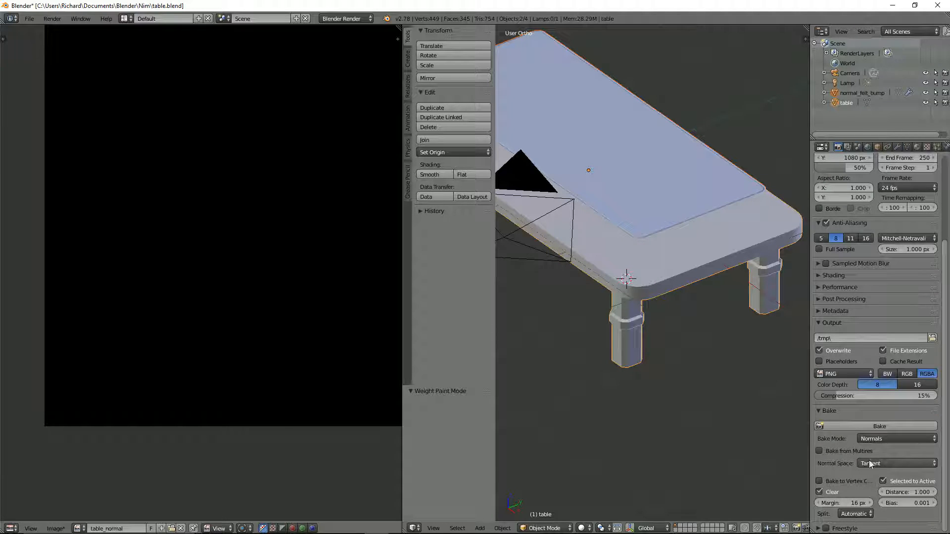
click(874, 426)
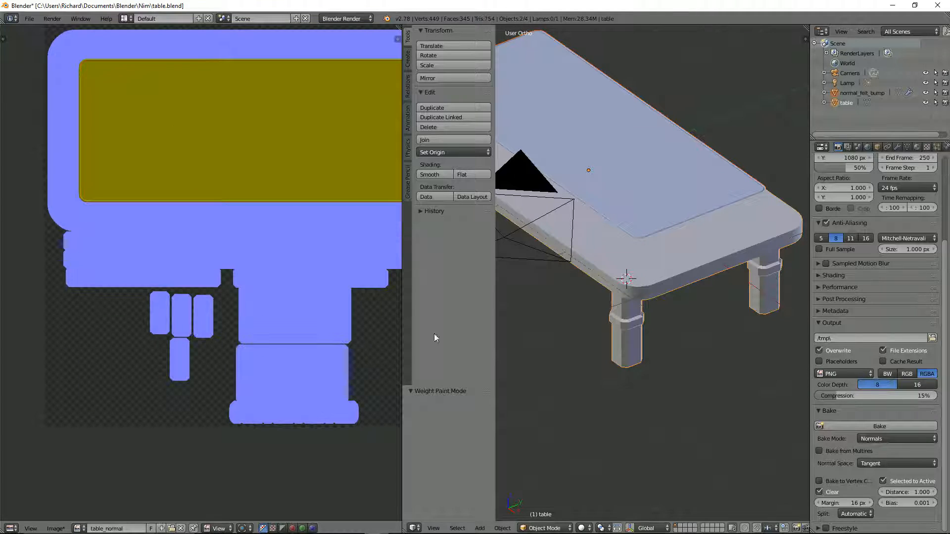
Recalculate the normals of the whole normal_felt_bump mesh, flip their direction and return to Object Mode.
right_click(629, 210)
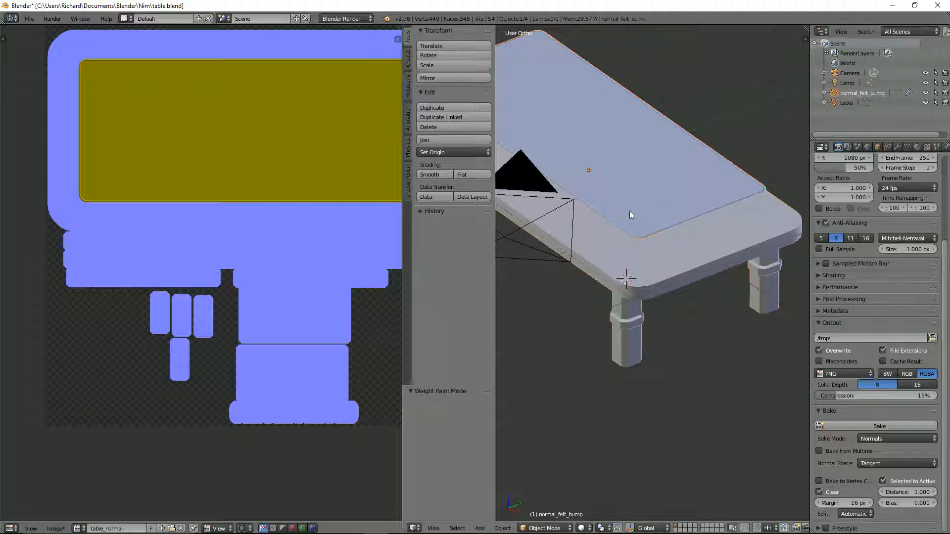
key(Tab)
key(a)
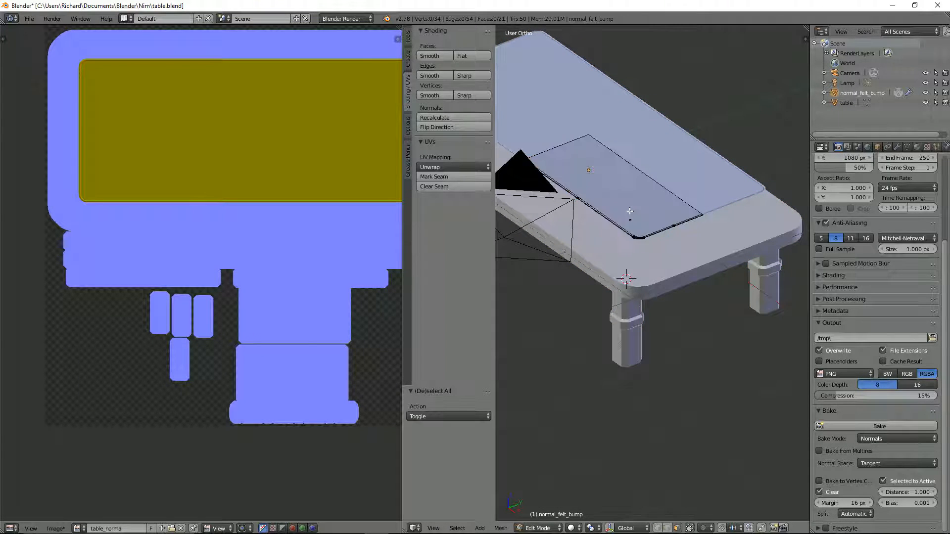
key(a)
key(ctrl+n)
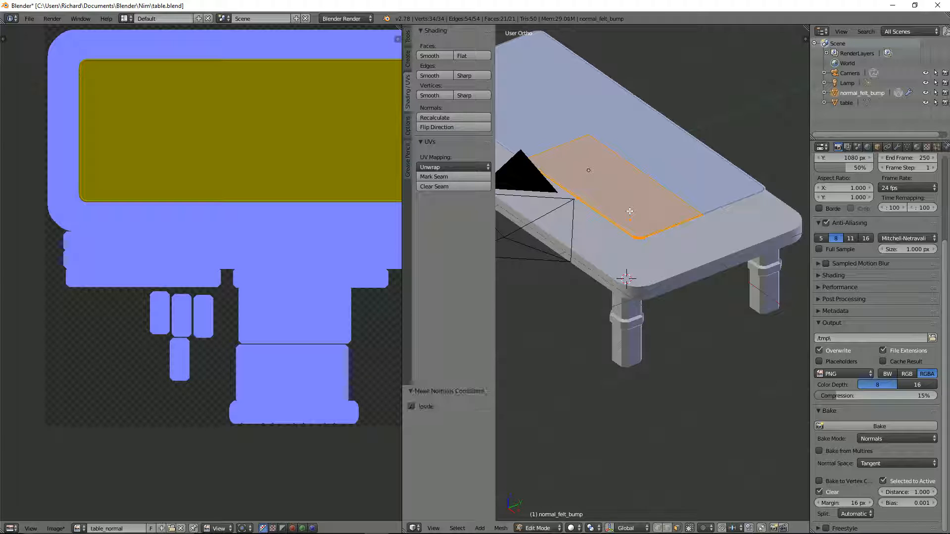
middle_drag(651, 131, 549, 191)
middle_drag(661, 229, 651, 229)
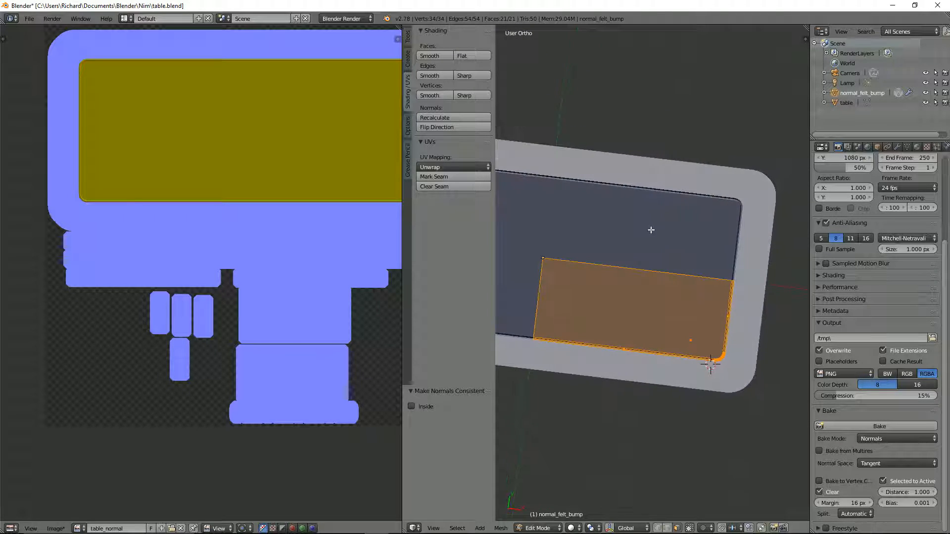
click(441, 127)
middle_drag(685, 198, 636, 201)
key(Tab)
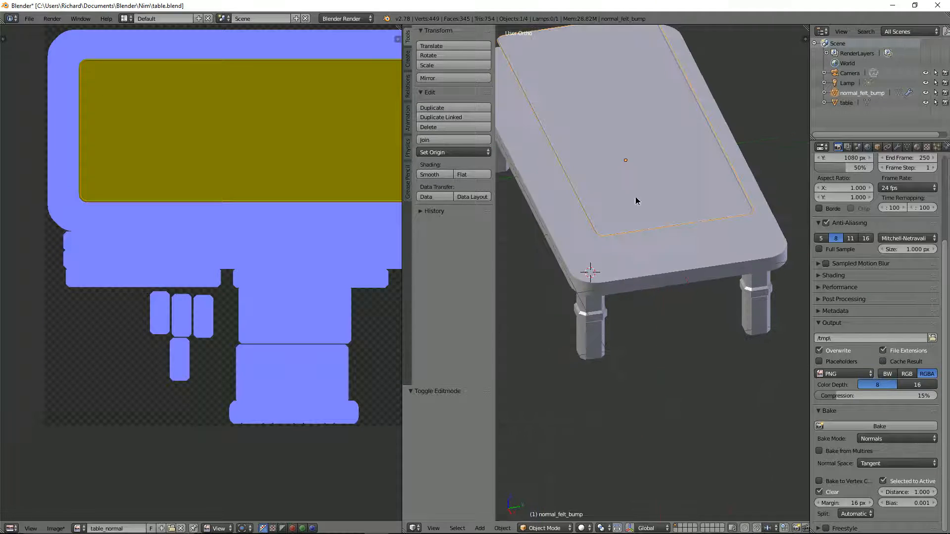
Add the table to the selection as active object, rebake the normals and inspect the felt outline in the image.
right_click(636, 280)
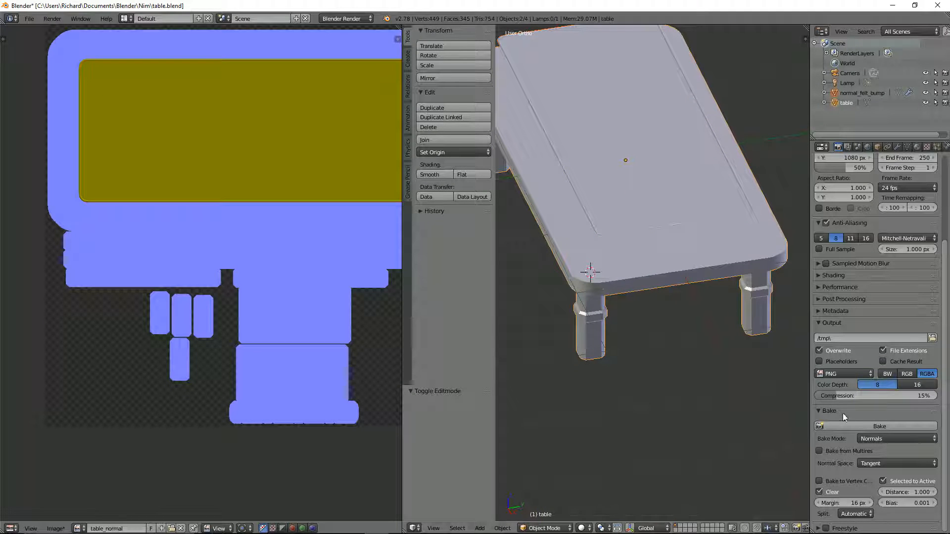
click(844, 425)
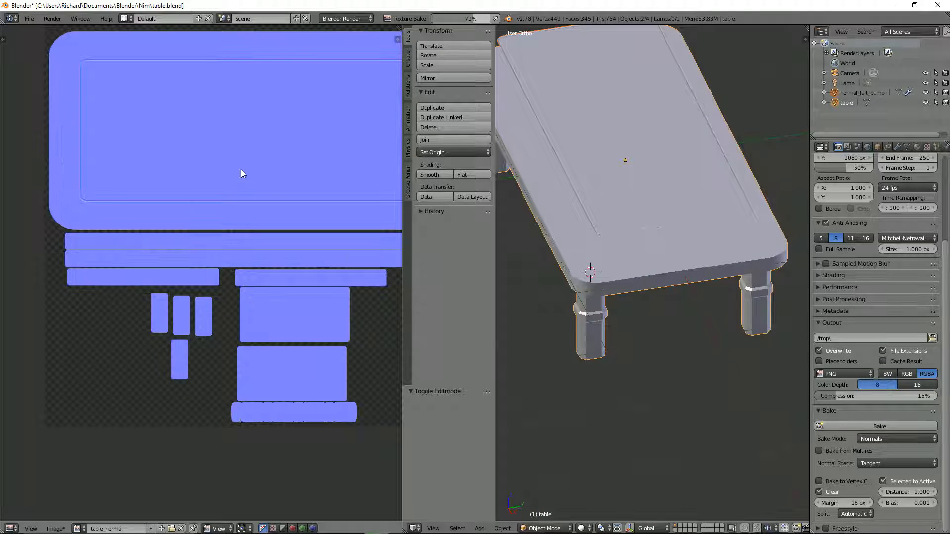
scroll(284, 165, down, 3)
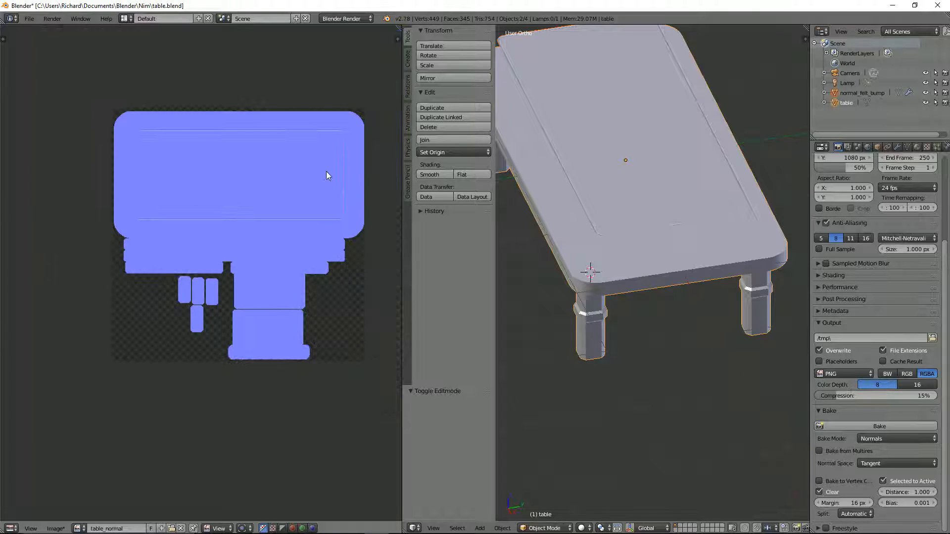
scroll(292, 214, up, 2)
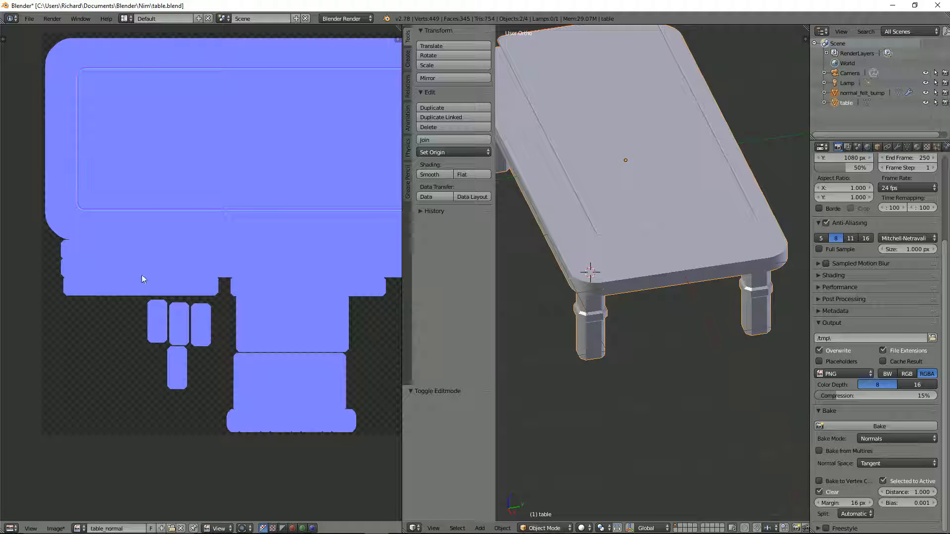
Save the baked image as table_normal.png in the Nim folder, using RGB colour and 100% compression.
click(56, 528)
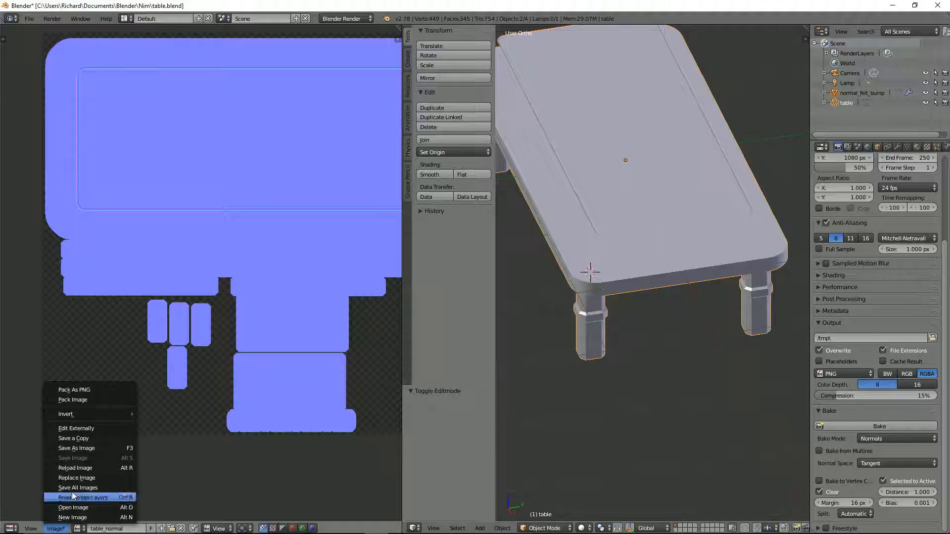
click(78, 448)
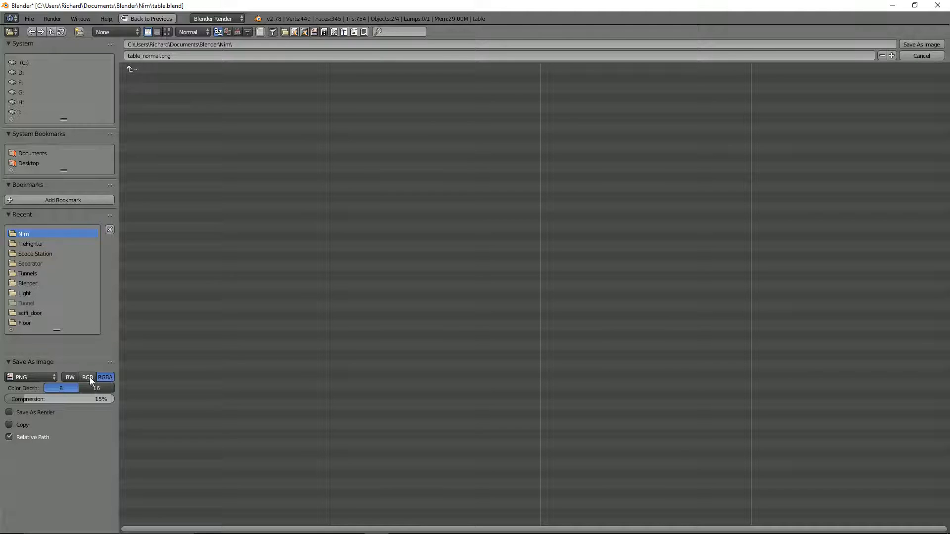
drag(25, 398, 114, 398)
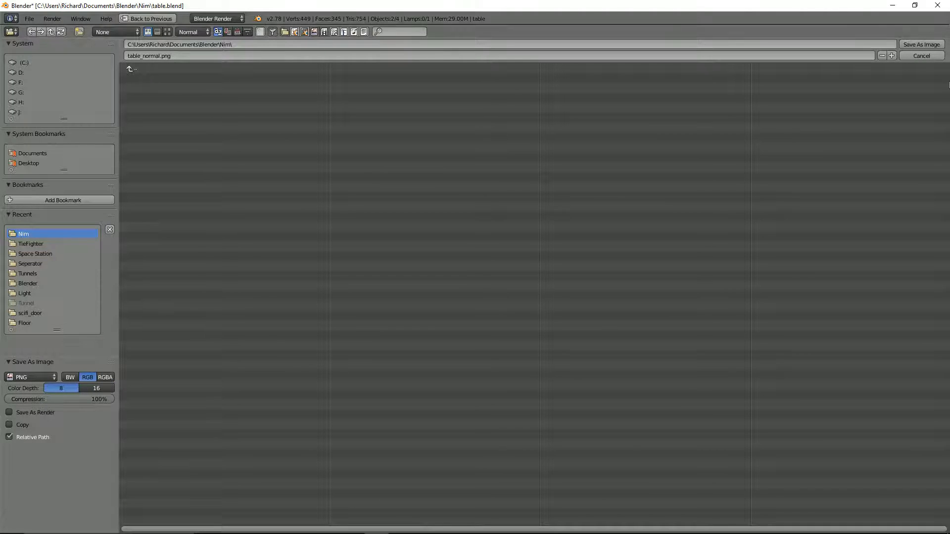
click(921, 44)
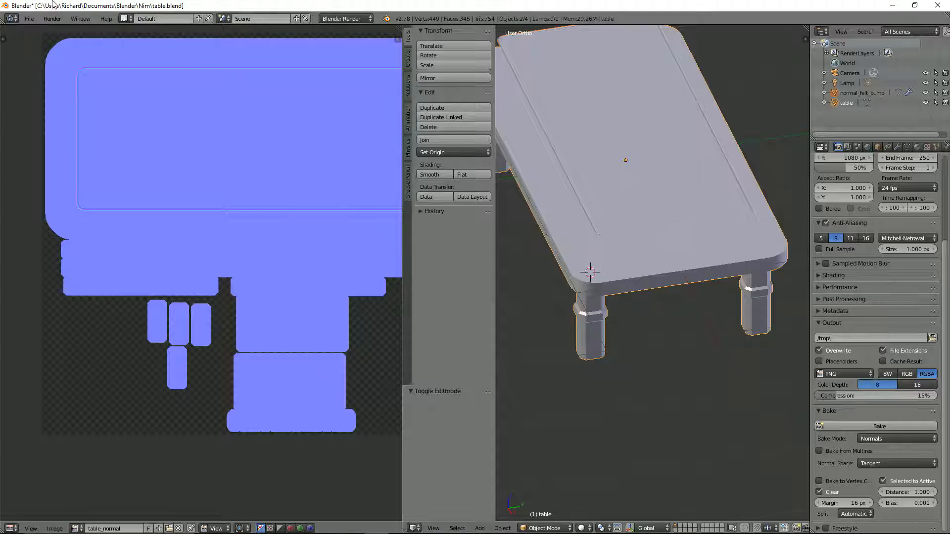
Reopen the recent file table.blend without saving the current changes.
click(29, 19)
mouse_move(53, 54)
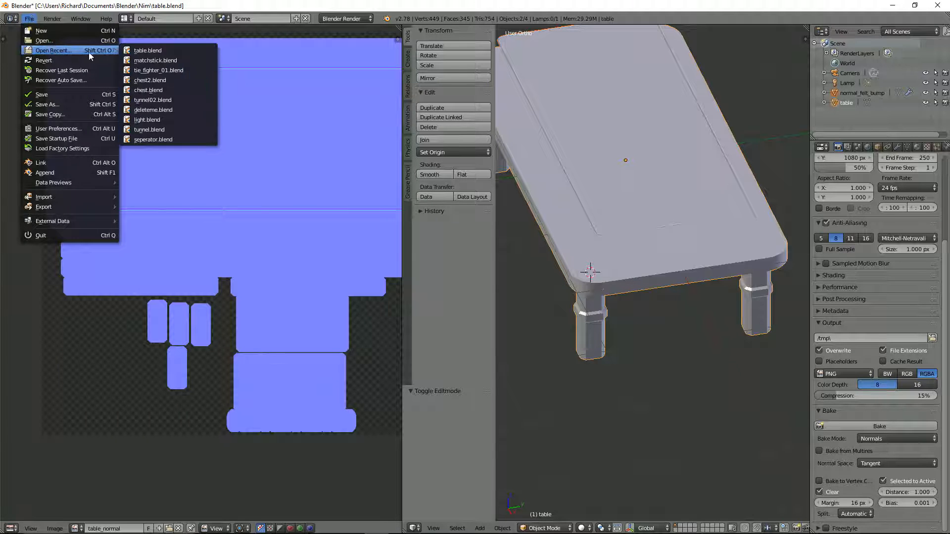
click(149, 50)
middle_drag(654, 188, 652, 258)
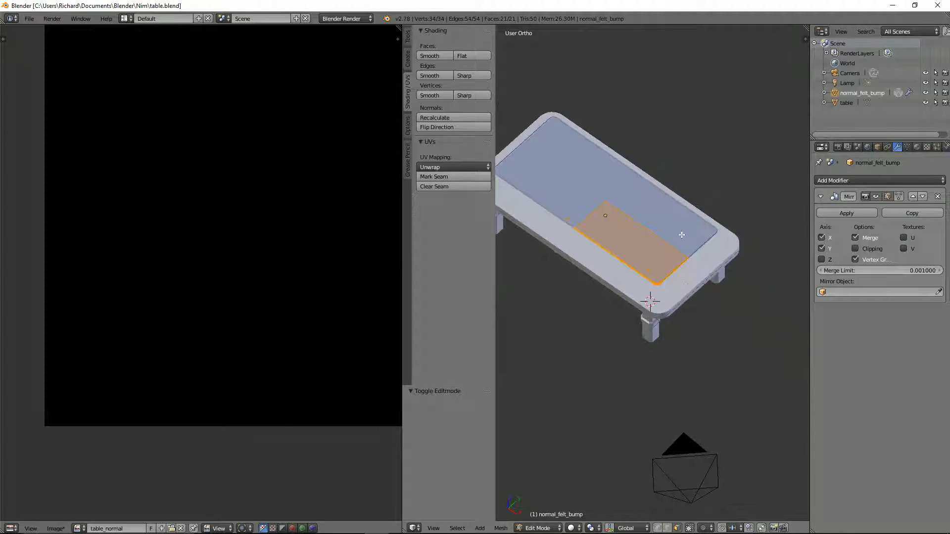
Leave editing of the felt bump, select the table's whole mesh in Edit Mode and examine its UV layout.
scroll(650, 254, down, 2)
key(Tab)
right_click(661, 290)
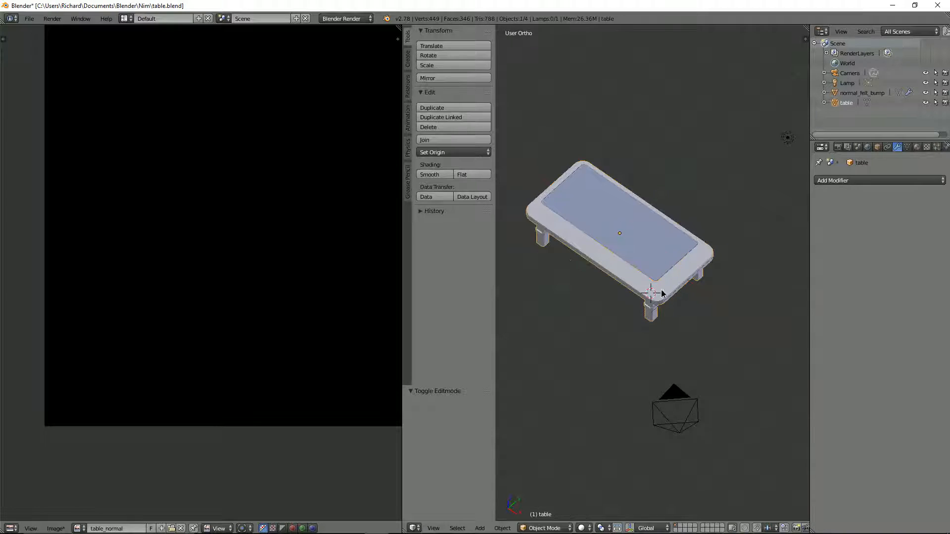
key(Tab)
key(Home)
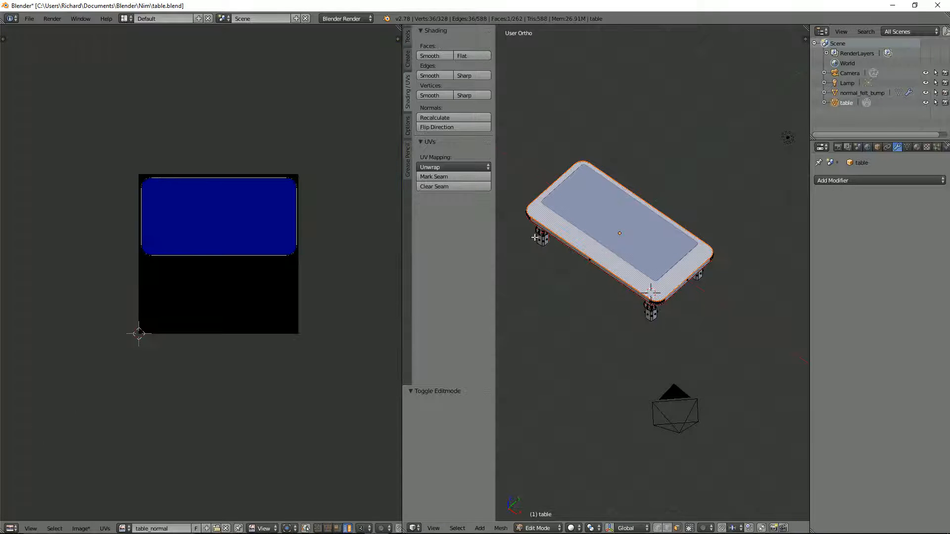
key(a)
key(a)
scroll(316, 269, up, 2)
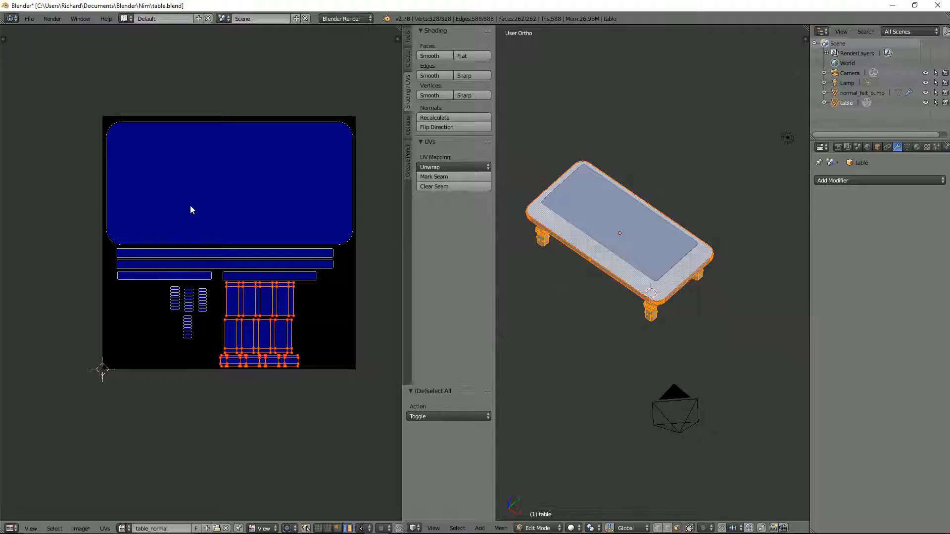
scroll(706, 291, up, 2)
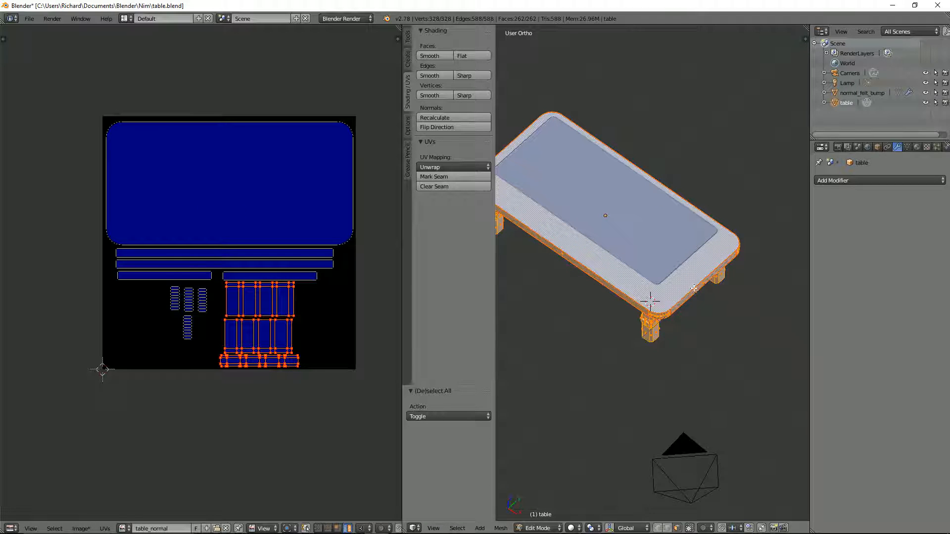
shift+middle_drag(656, 254, 689, 248)
scroll(689, 248, up, 2)
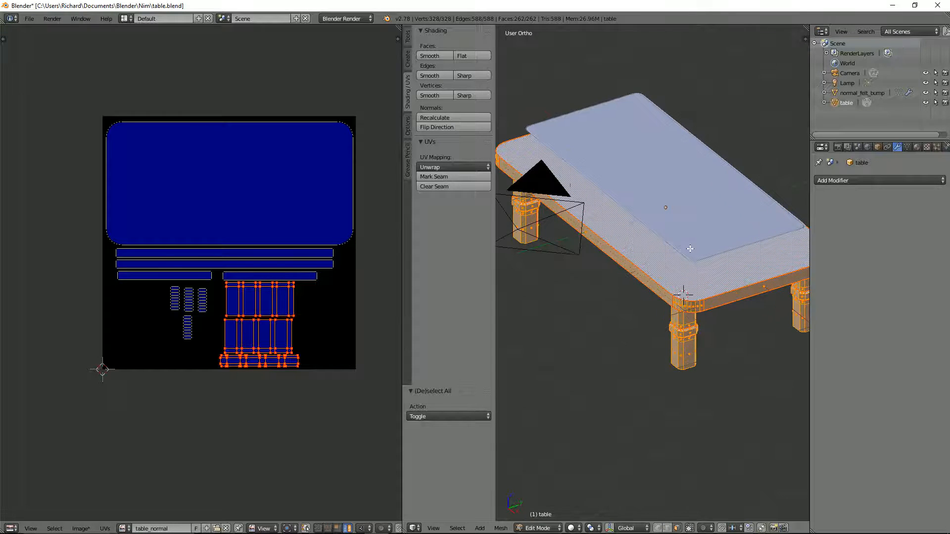
middle_drag(680, 169, 689, 247)
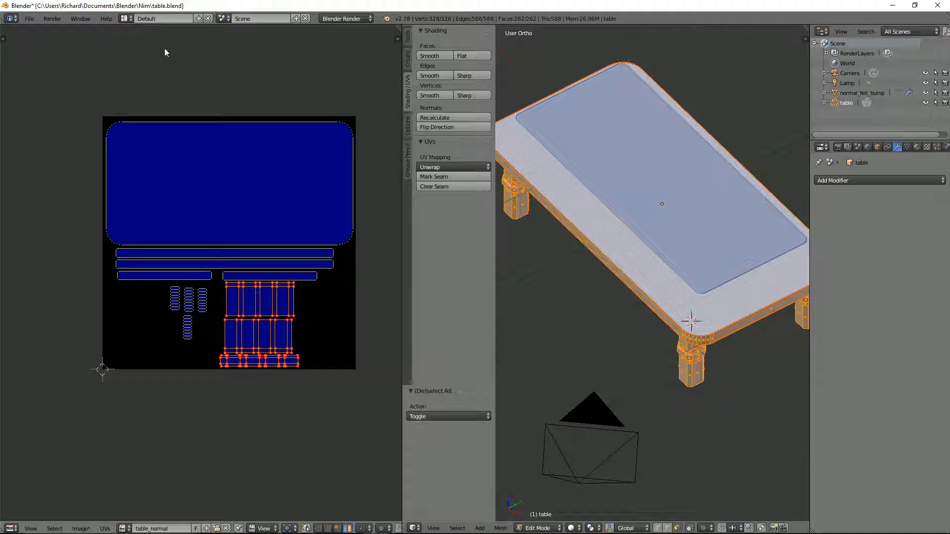
Return the table to Object Mode and apply its rotation and scale.
click(29, 18)
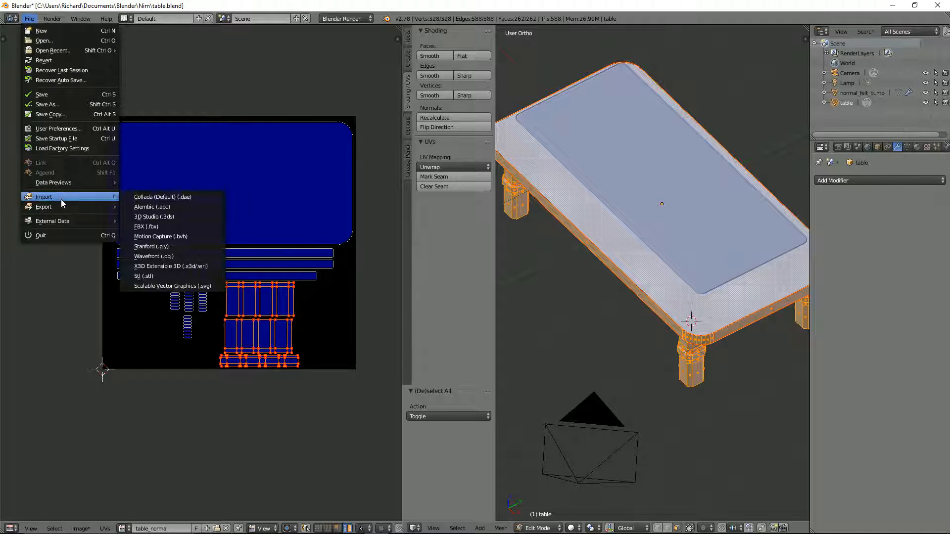
mouse_move(62, 207)
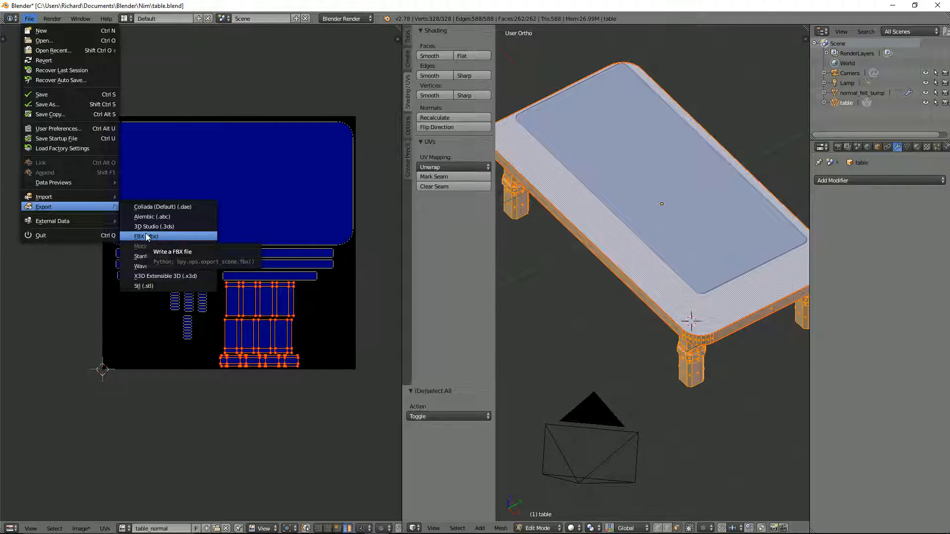
key(Tab)
key(ctrl+a)
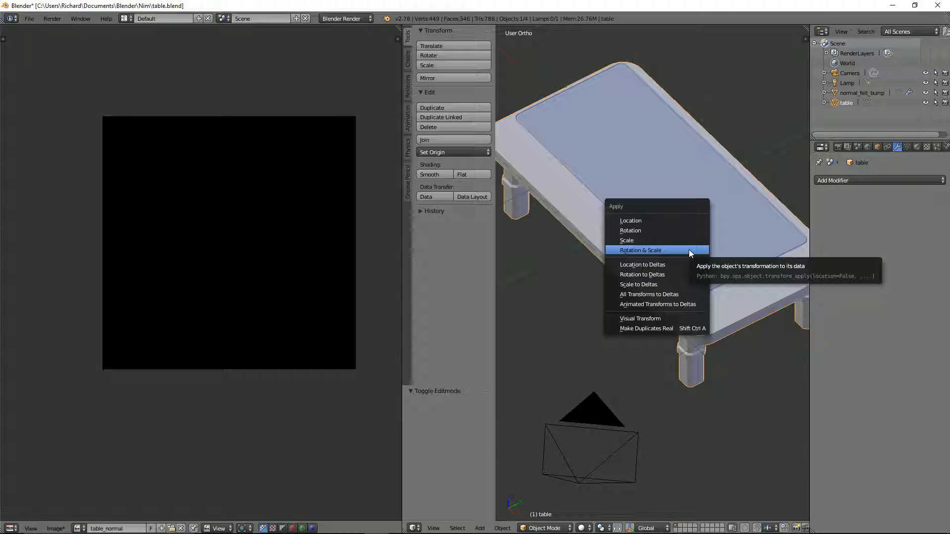
click(690, 251)
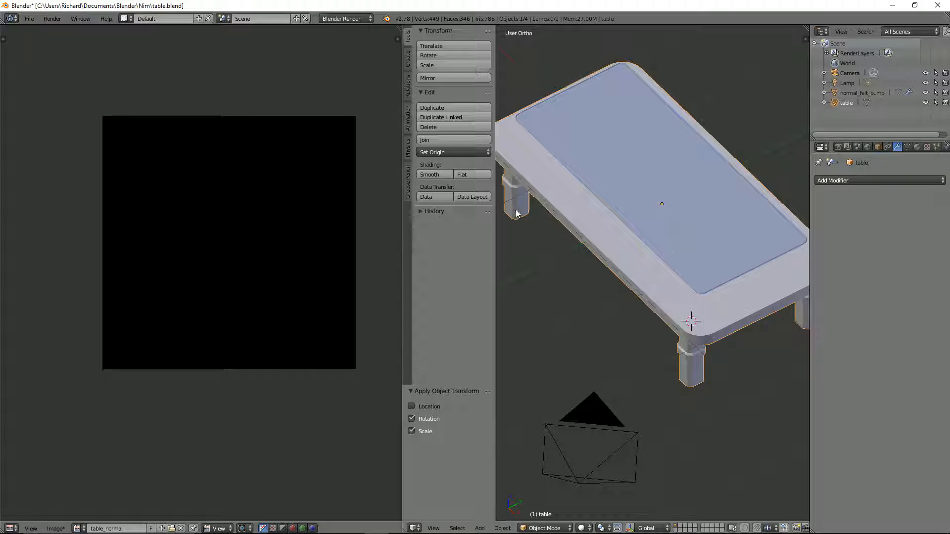
Export the selected table as table.fbx to the Nim folder with Apply Transform enabled.
click(30, 18)
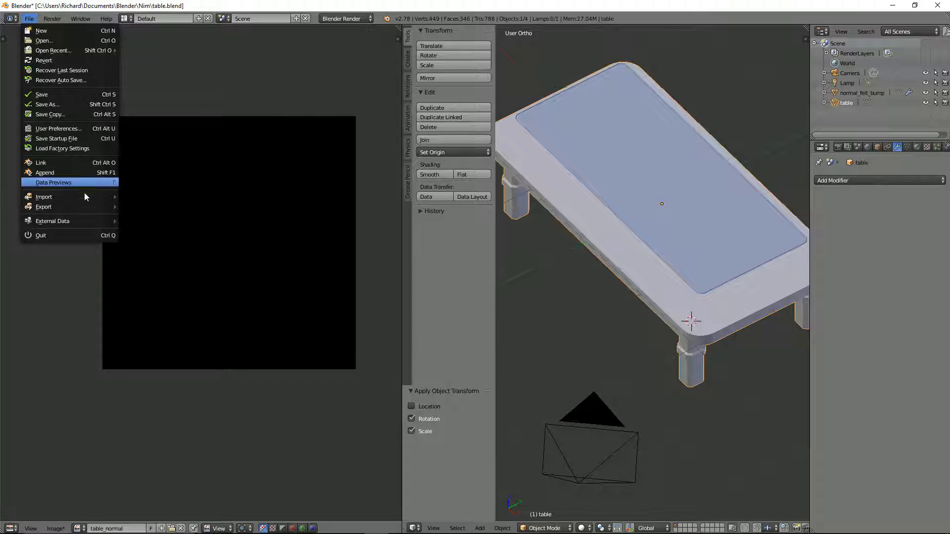
click(153, 239)
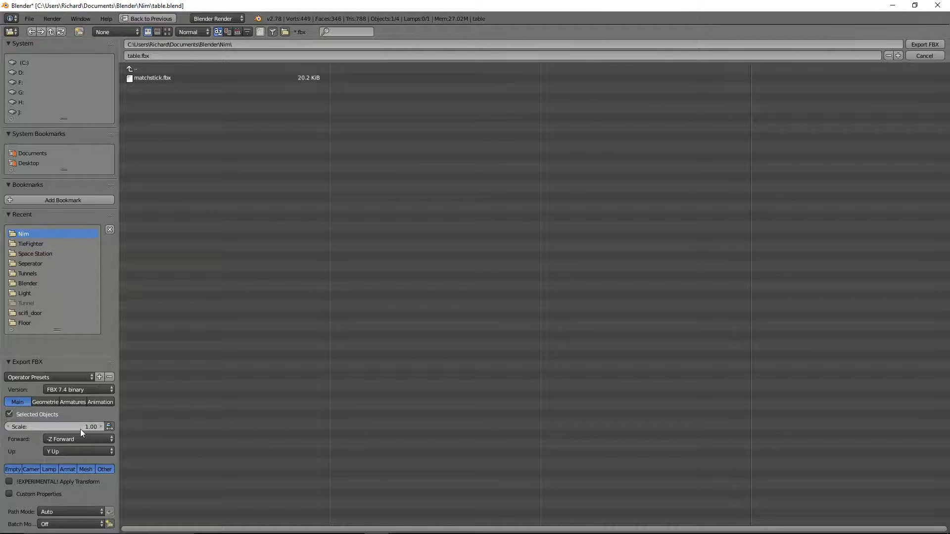
click(22, 480)
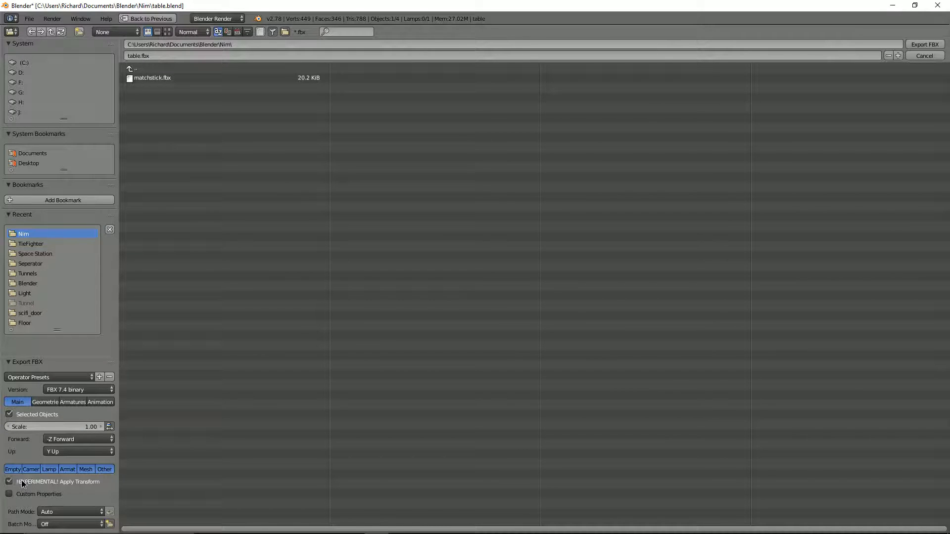
click(924, 44)
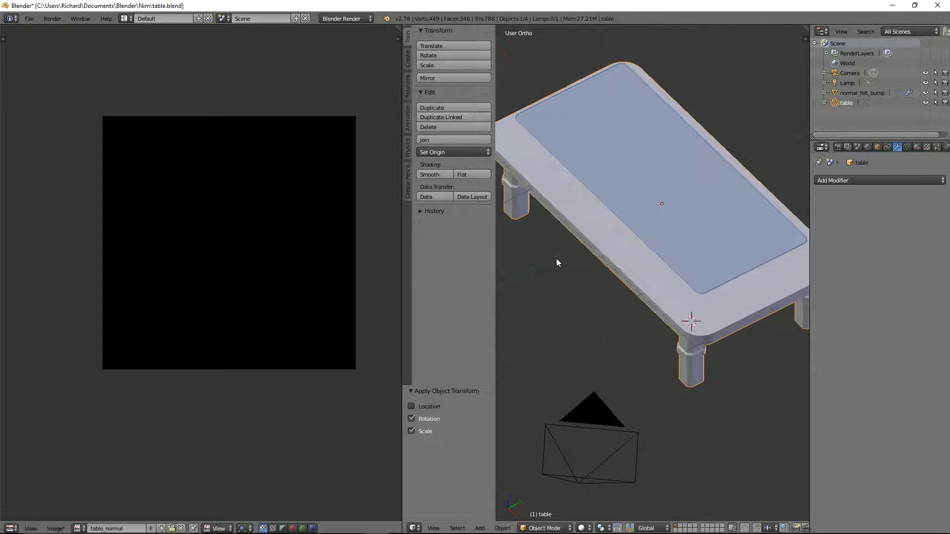
scroll(556, 258, down, 3)
middle_drag(708, 224, 652, 217)
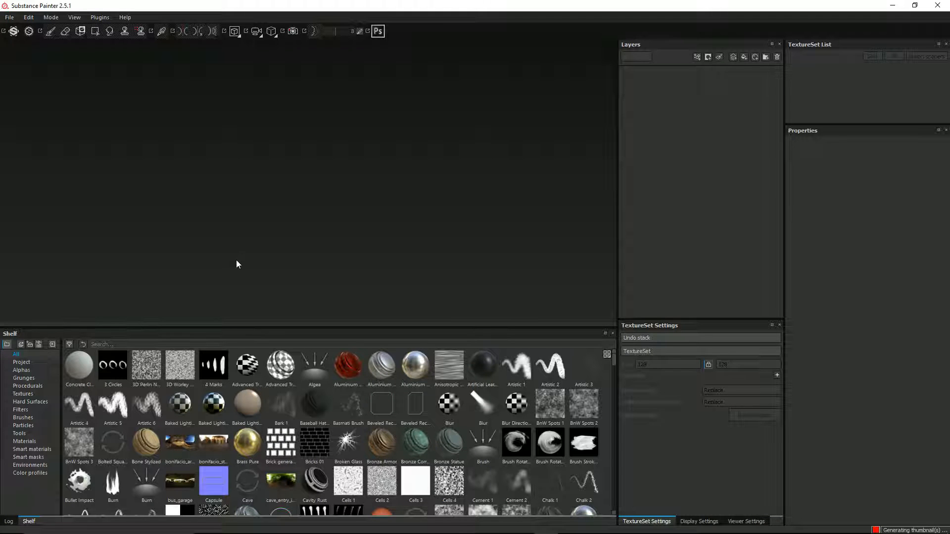
Switch to Substance Painter and create a new Unity 5 project from table.fbx with OpenGL normal maps and 2048 resolution.
mouse_move(450, 528)
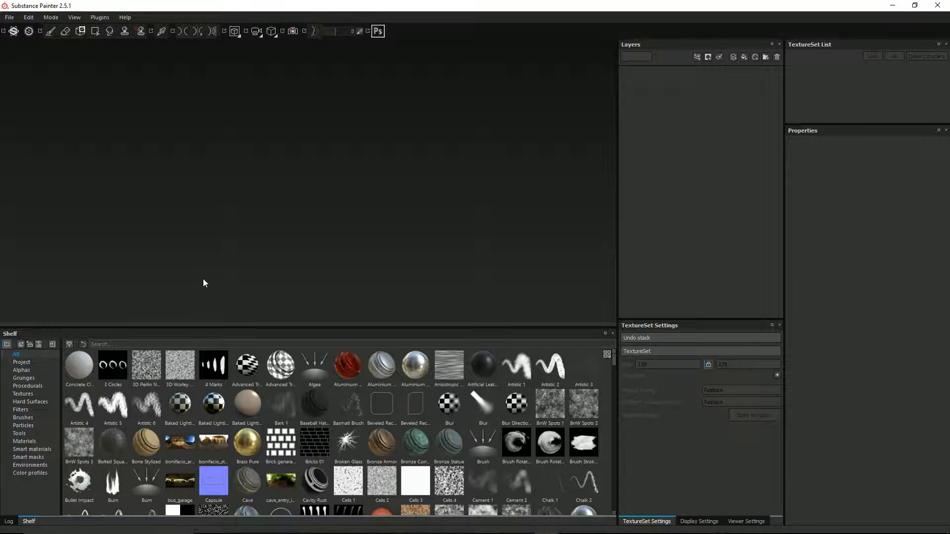
click(10, 17)
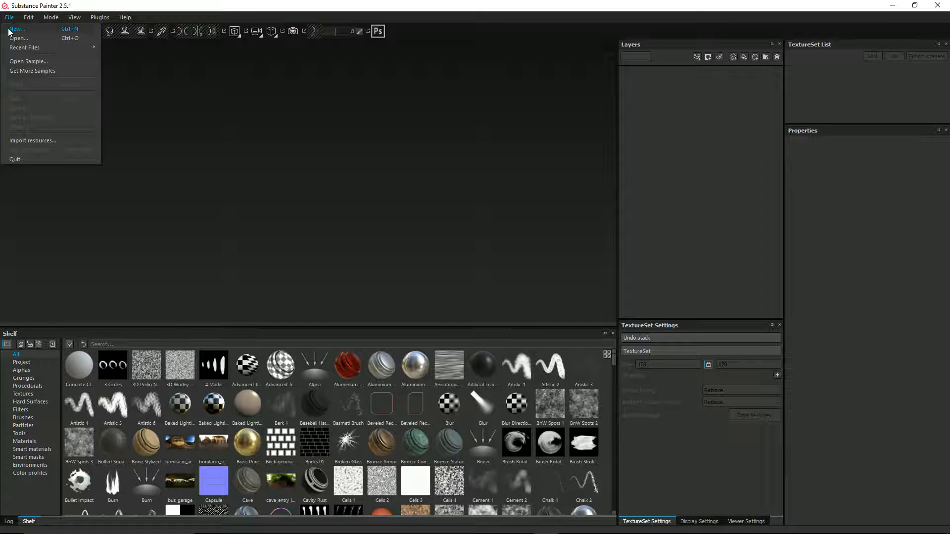
click(15, 29)
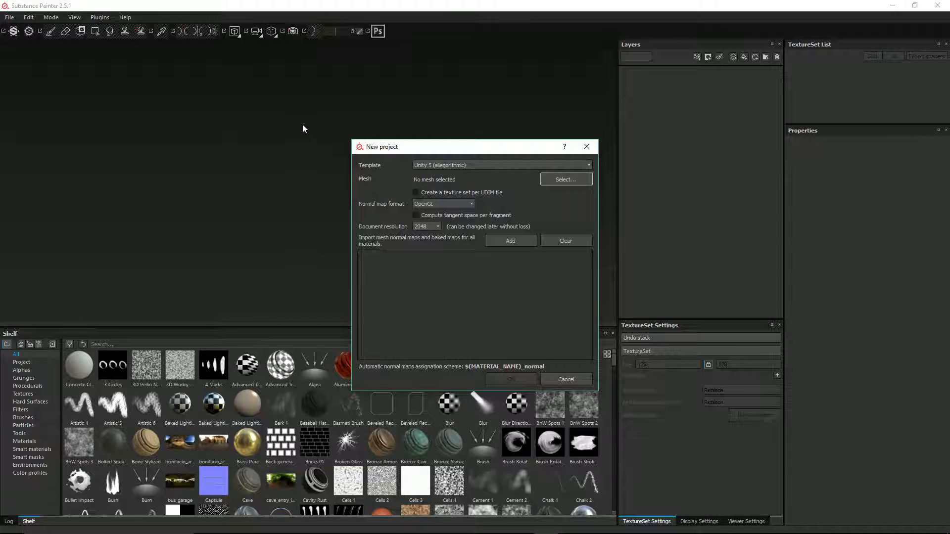
click(444, 214)
click(424, 216)
click(425, 216)
click(458, 193)
click(566, 179)
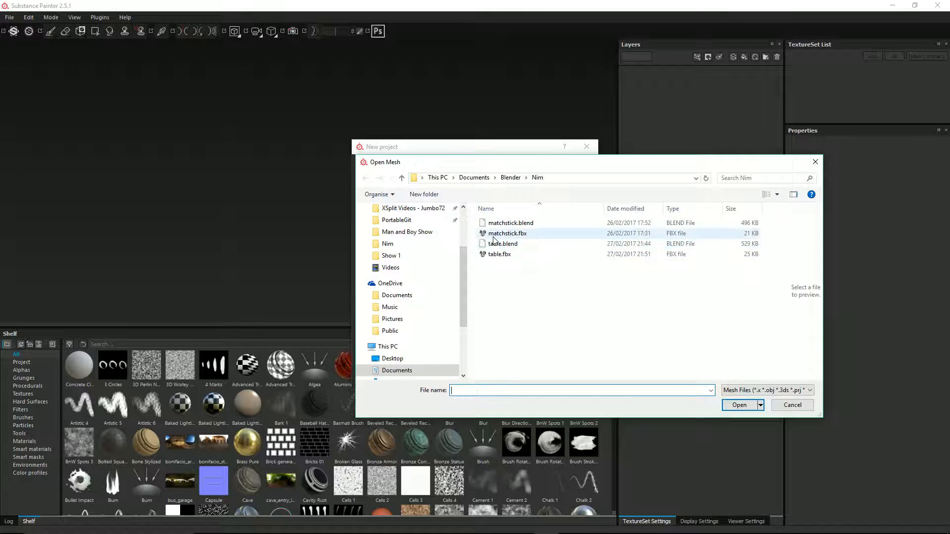
double_click(499, 254)
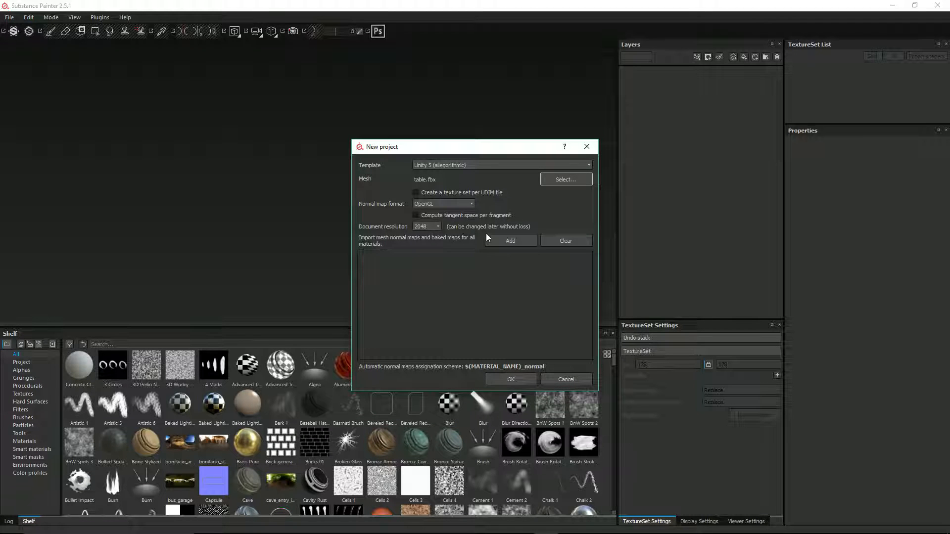
click(517, 378)
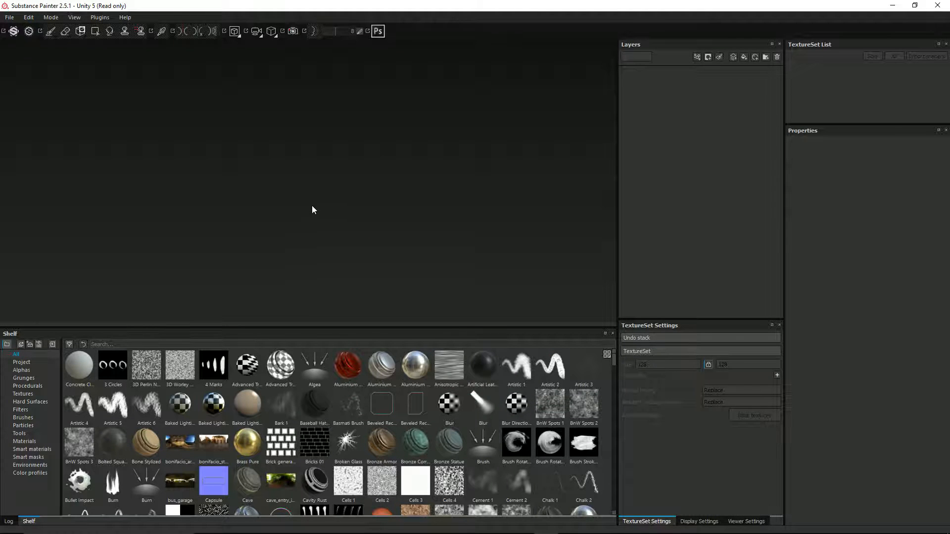
mouse_move(424, 142)
alt+mouse_down()
mouse_move(362, 173)
mouse_move(379, 162)
mouse_move(322, 138)
mouse_move(352, 82)
mouse_move(396, 157)
mouse_move(373, 161)
mouse_move(350, 201)
mouse_move(377, 157)
mouse_move(355, 124)
mouse_move(340, 124)
mouse_move(375, 148)
mouse_move(365, 155)
alt+mouse_up()
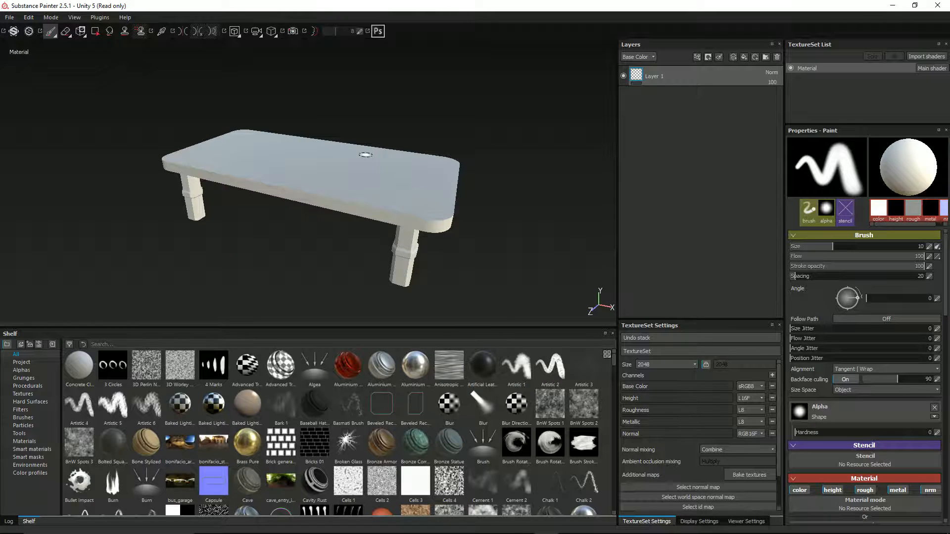
mouse_move(305, 165)
alt+mouse_down()
mouse_move(313, 186)
mouse_move(338, 179)
alt+mouse_up()
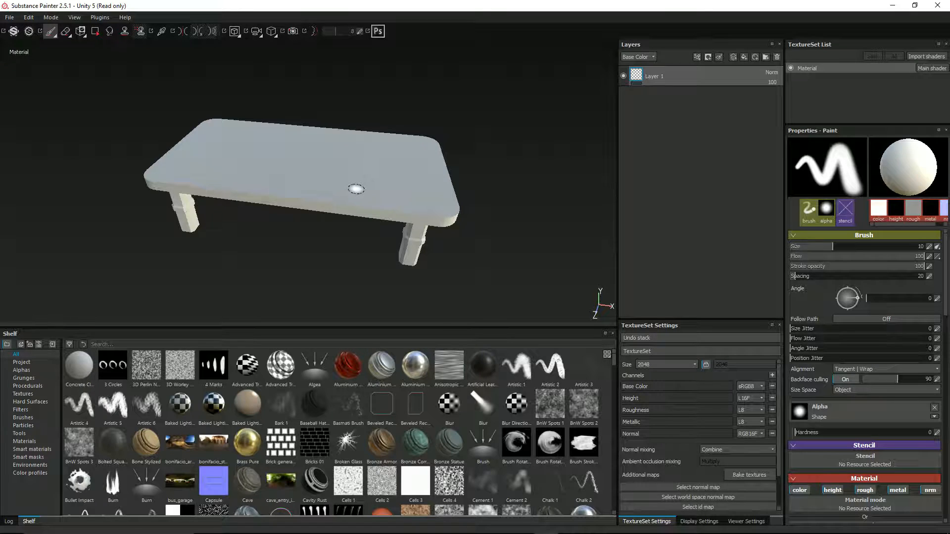
Switch back to Blender and give normal_felt_bump its own copy of the material it shares with the table.
key(alt+Tab)
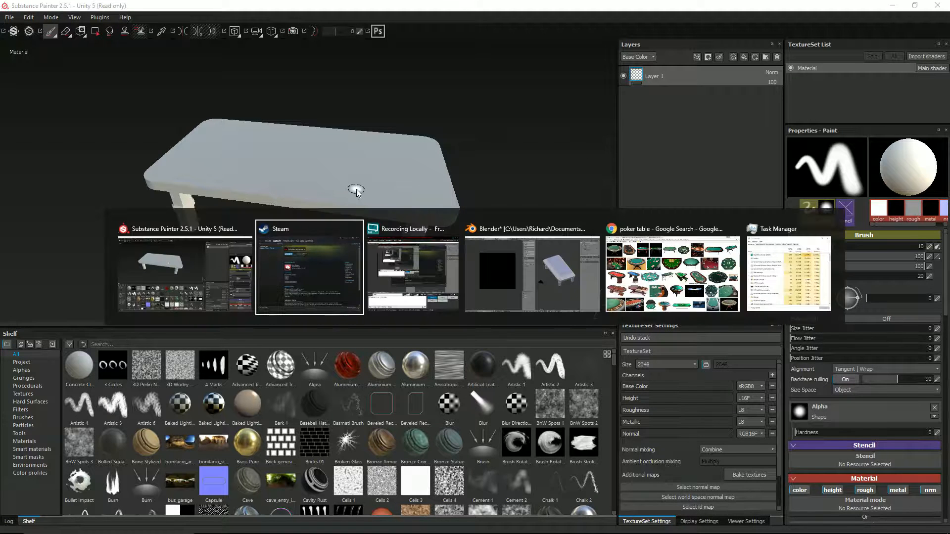
mouse_move(319, 235)
key(alt+Tab)
key(alt+Tab)
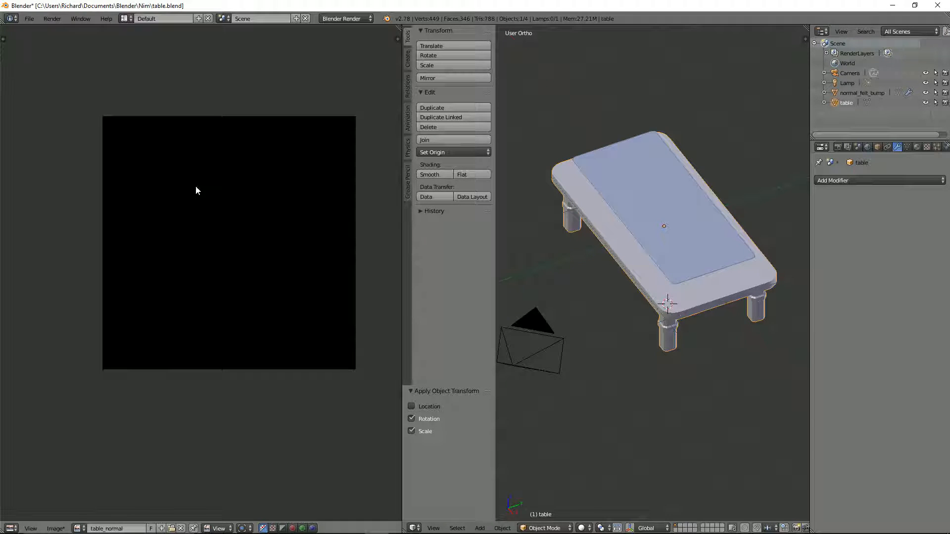
right_click(687, 282)
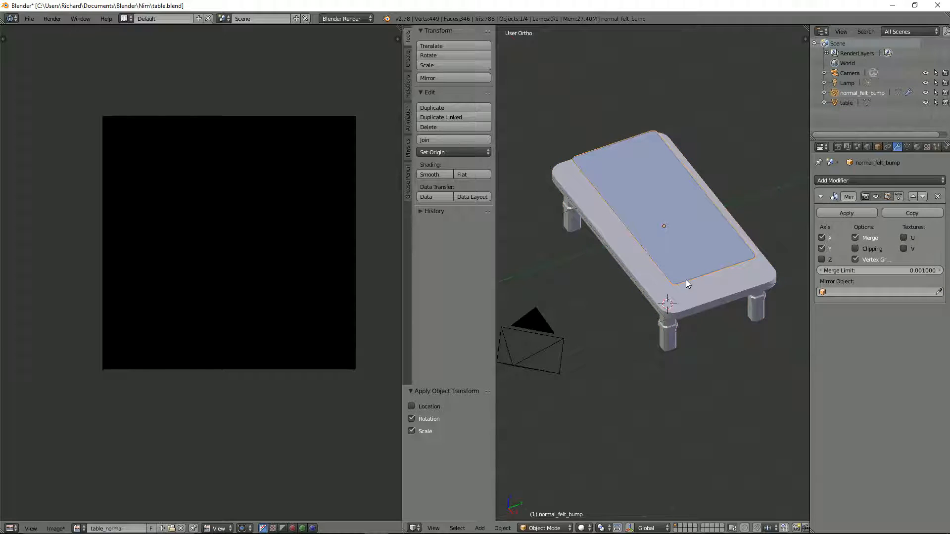
click(916, 148)
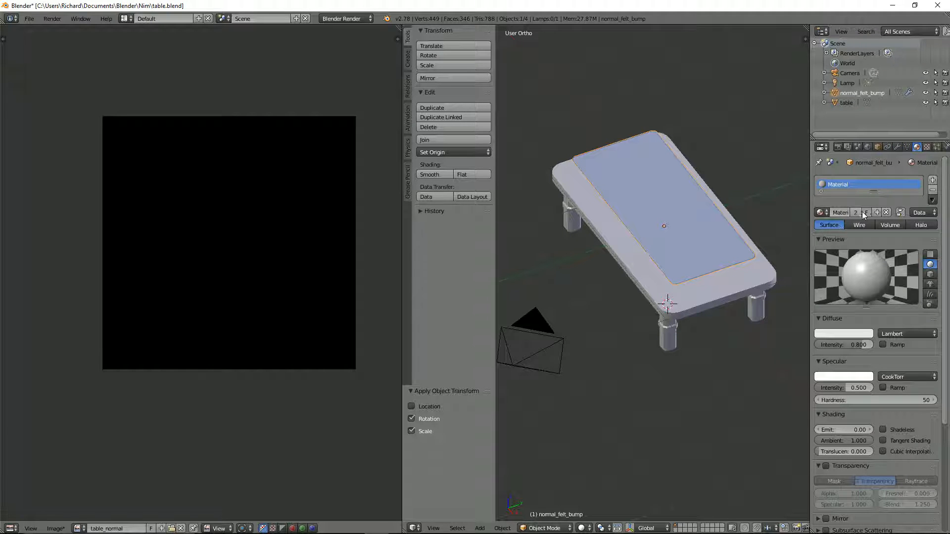
click(877, 212)
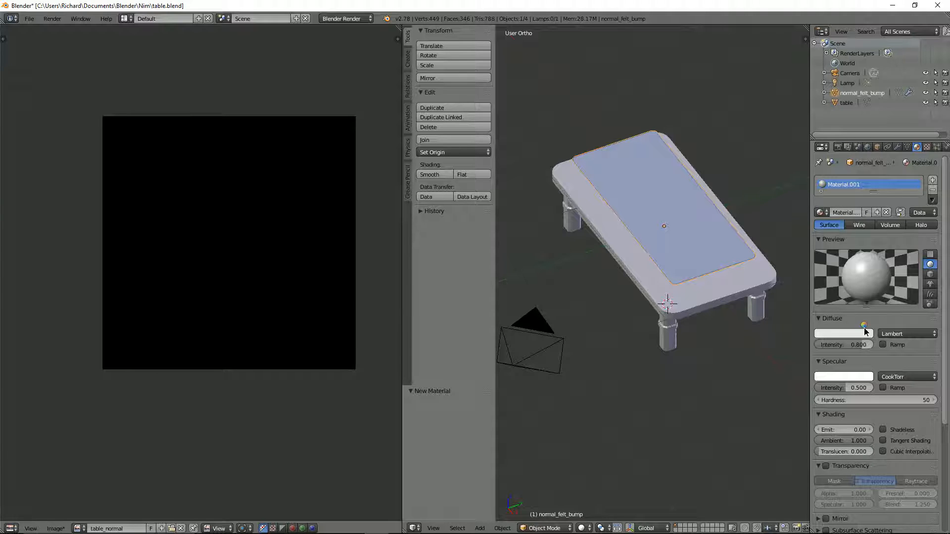
Set the diffuse colour of the felt's material to dark blue.
click(845, 342)
click(843, 333)
drag(865, 209, 865, 273)
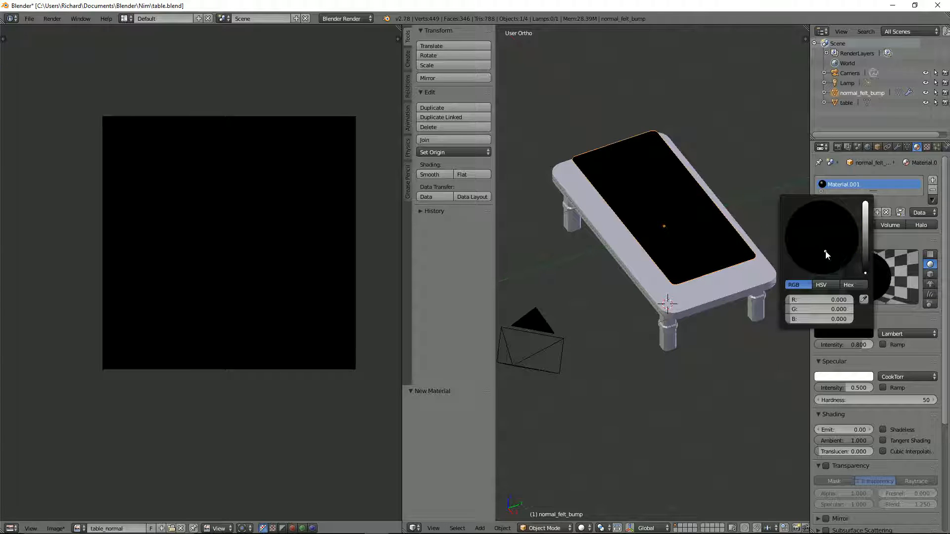
drag(865, 271, 845, 209)
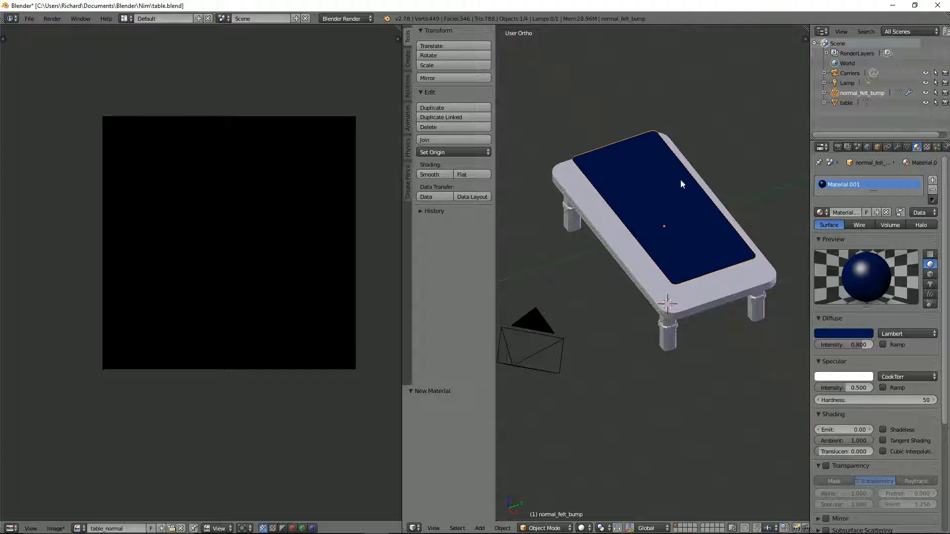
Select the table as the active object.
middle_drag(681, 184, 559, 160)
middle_drag(592, 231, 588, 204)
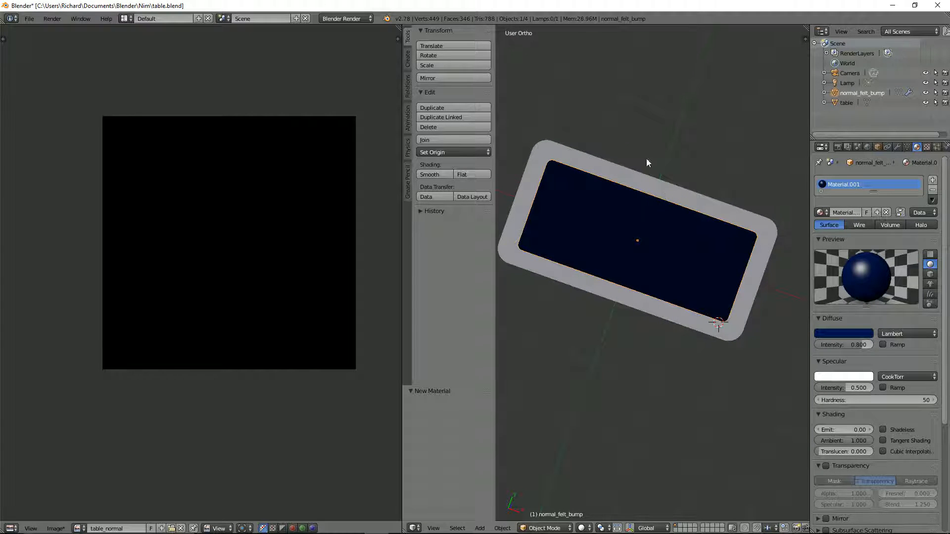
key(KP_7)
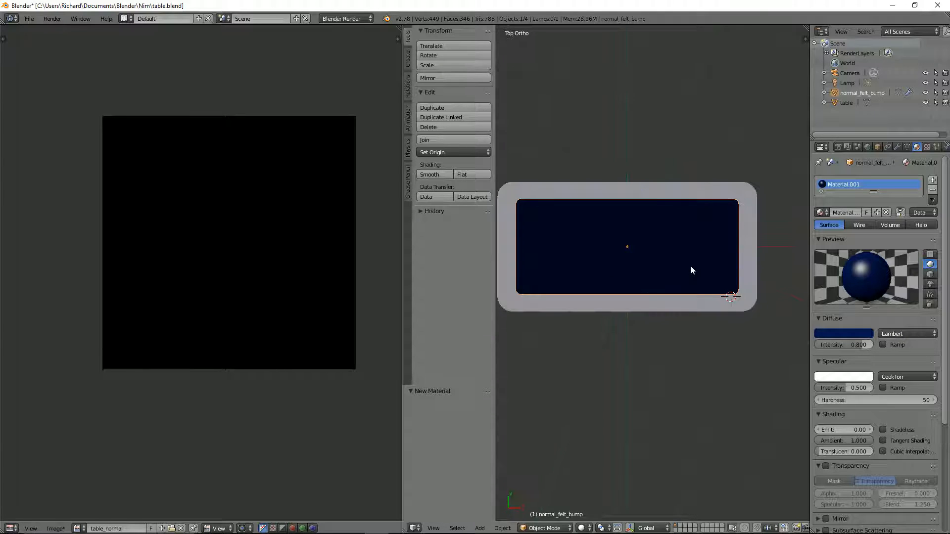
scroll(646, 219, down, 3)
shift+middle_drag(645, 218, 639, 186)
scroll(681, 199, up, 2)
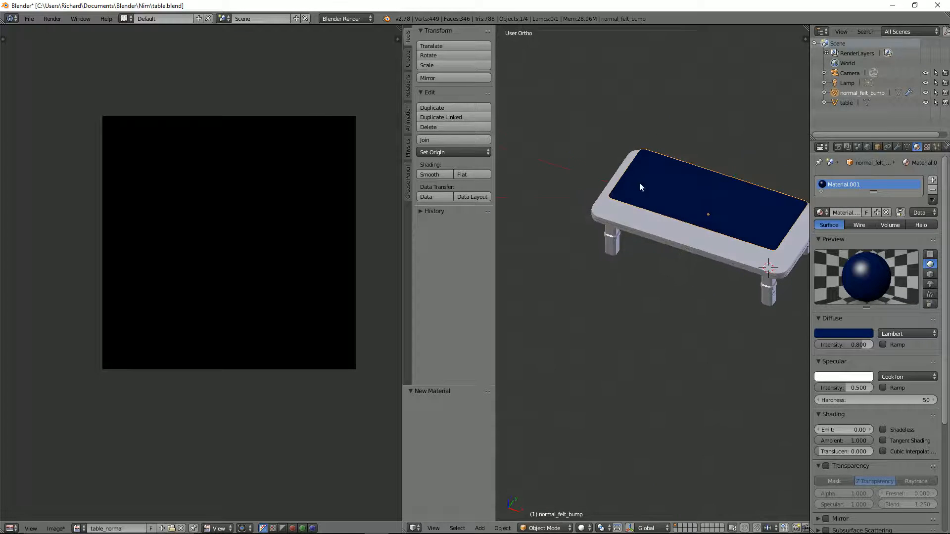
right_click(685, 222)
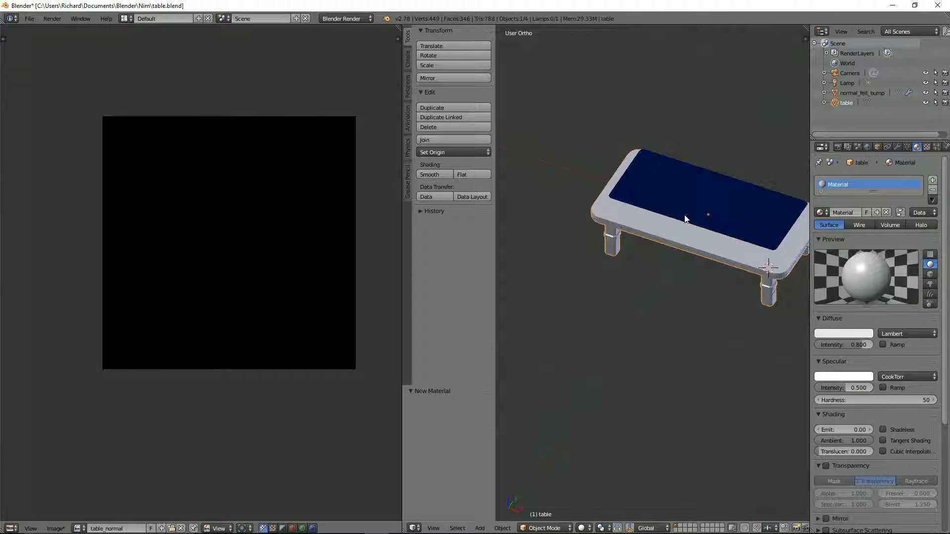
shift+right_click(681, 239)
shift+right_click(679, 239)
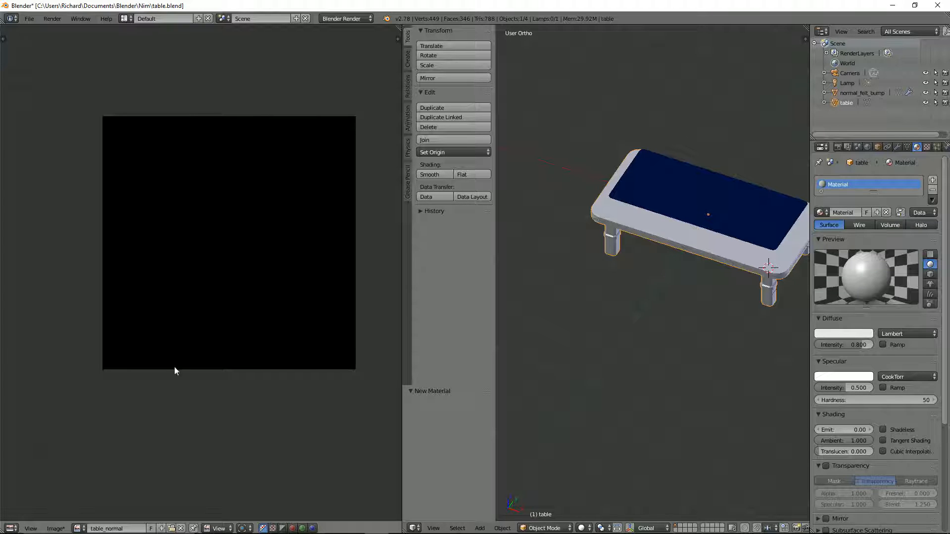
Create a blank 2048 × 2048 px image named table_textures for the whole table's UV layout.
key(Tab)
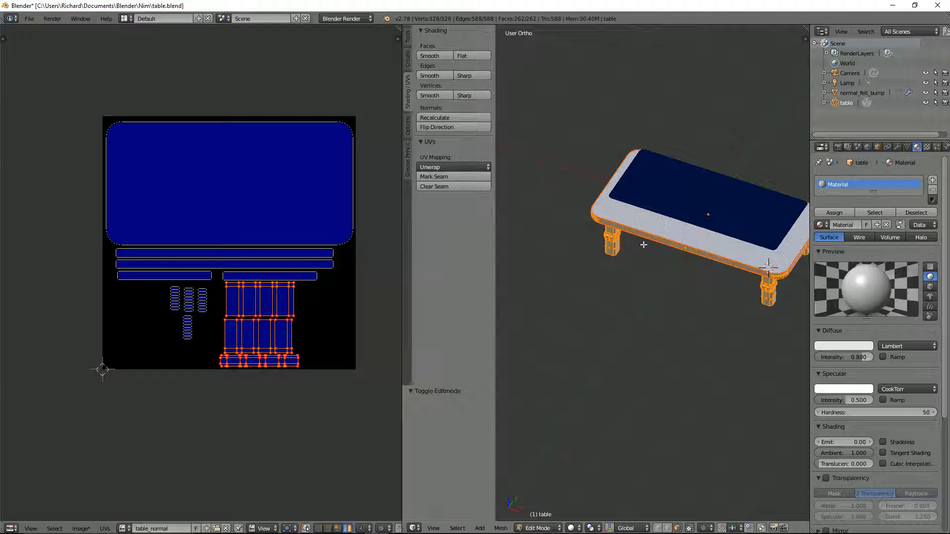
key(a)
key(a)
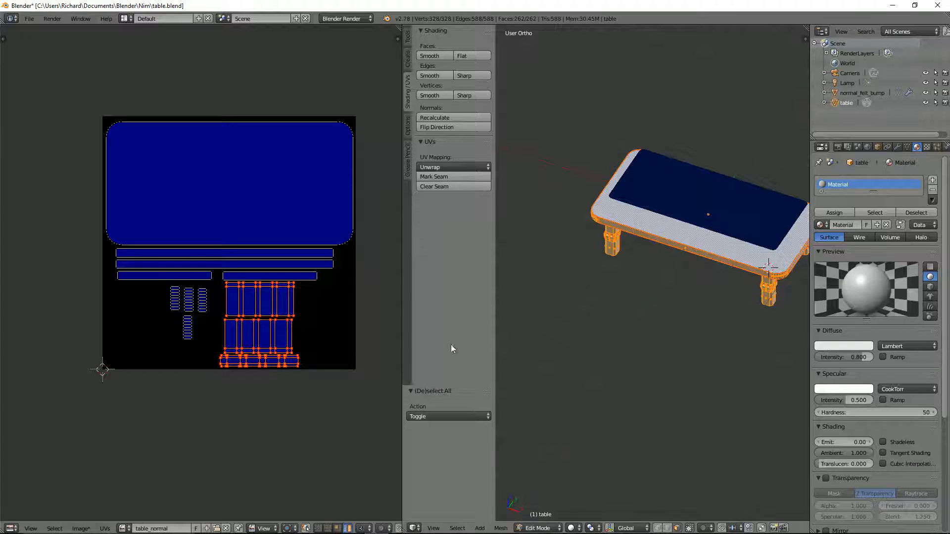
click(207, 529)
click(242, 439)
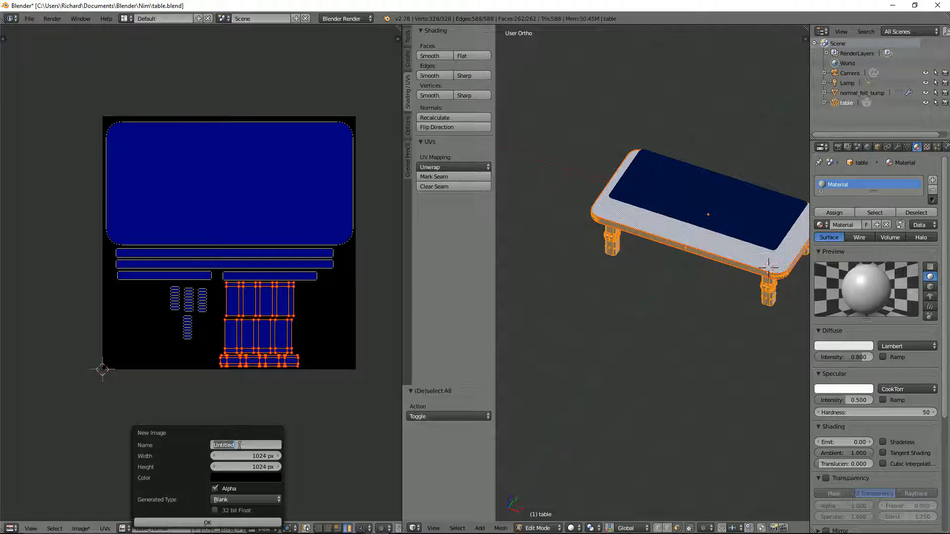
text(table_textures)
key(Return)
click(261, 455)
text(2048)
key(Tab)
text(20)
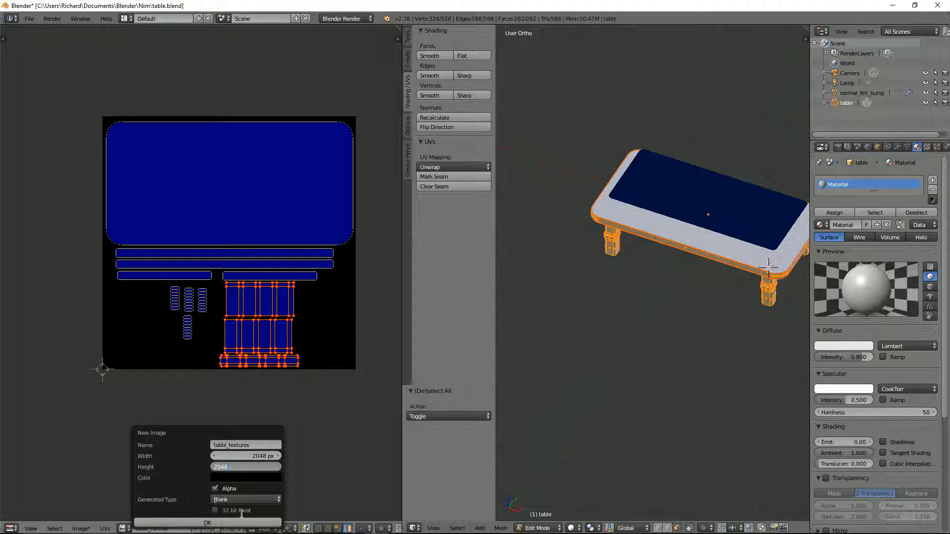
click(229, 523)
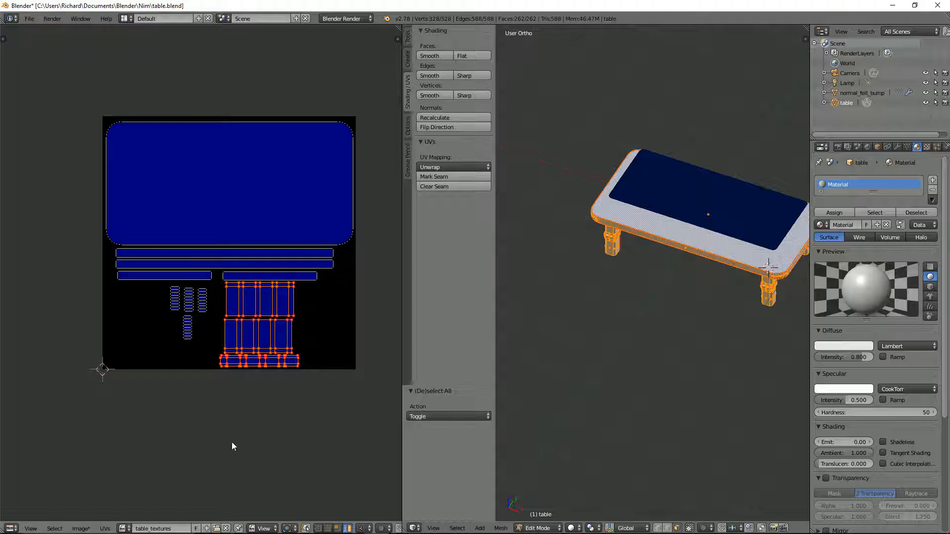
Bake the material colours from normal_felt_bump onto the table into table_textures, using the Textures bake mode.
scroll(728, 274, down, 2)
shift+middle_drag(727, 273, 692, 280)
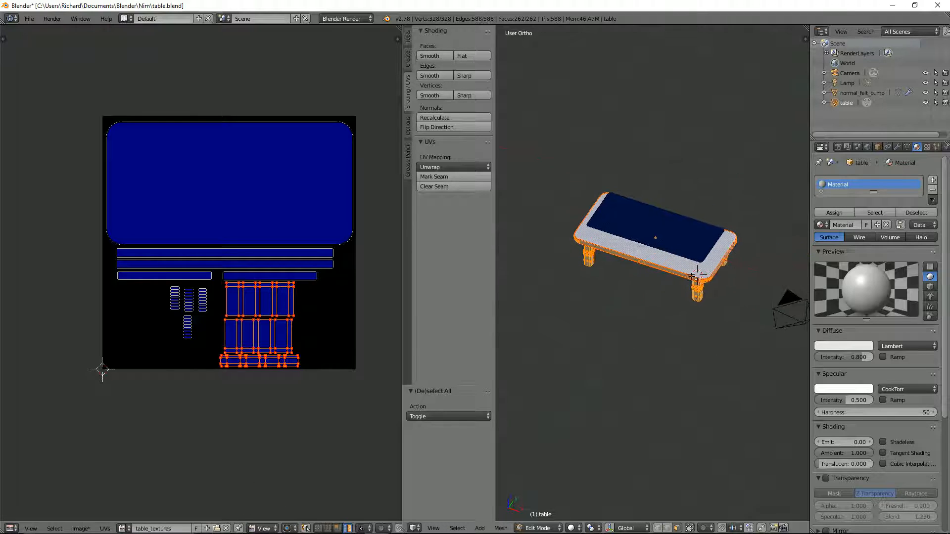
scroll(691, 279, up, 2)
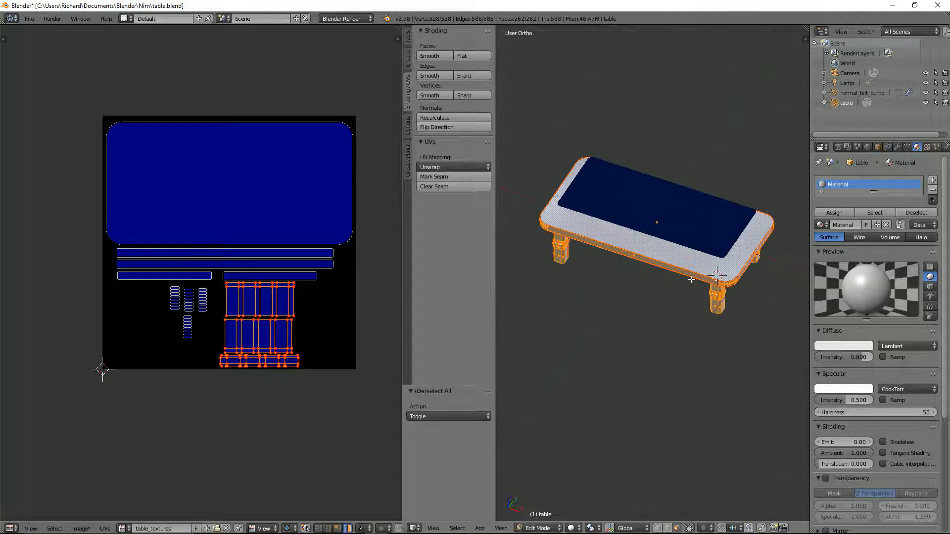
key(Tab)
right_click(683, 243)
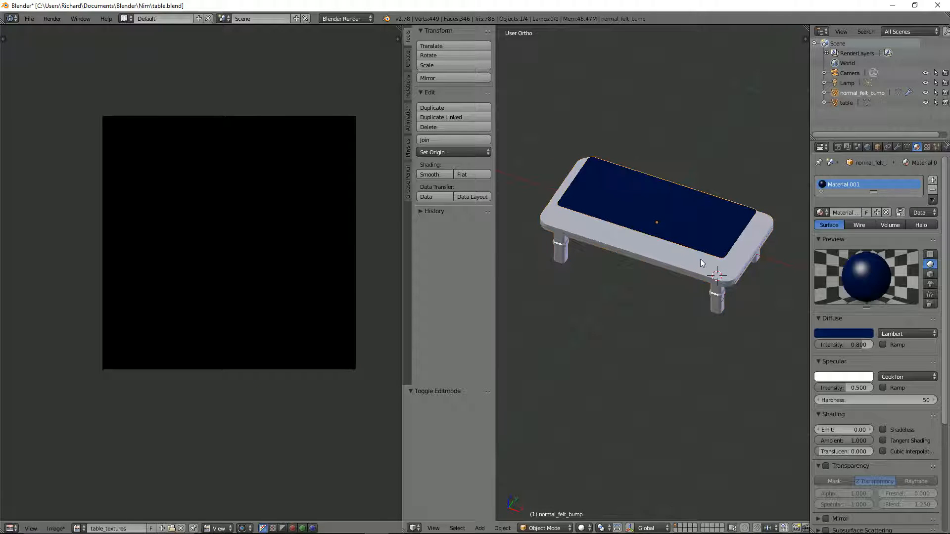
shift+right_click(703, 273)
click(837, 147)
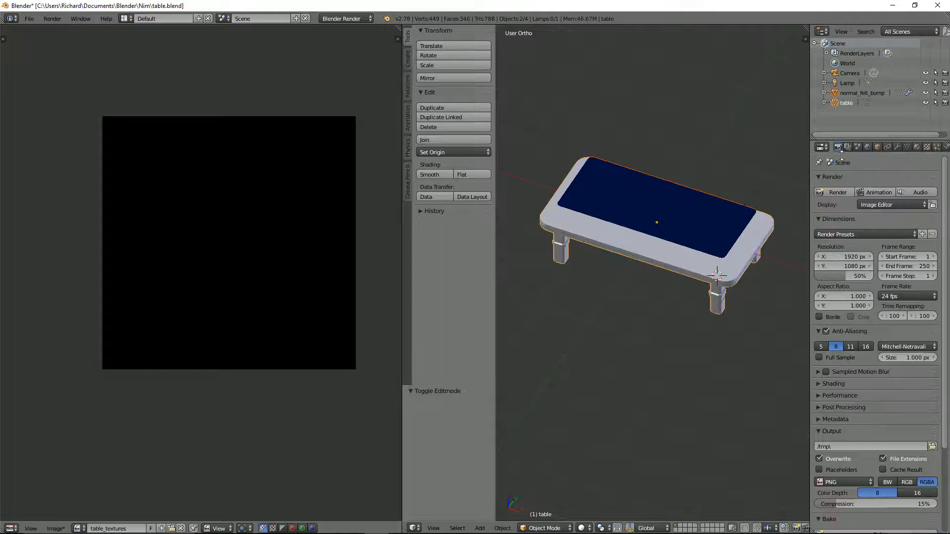
scroll(901, 418, down, 3)
scroll(900, 418, down, 3)
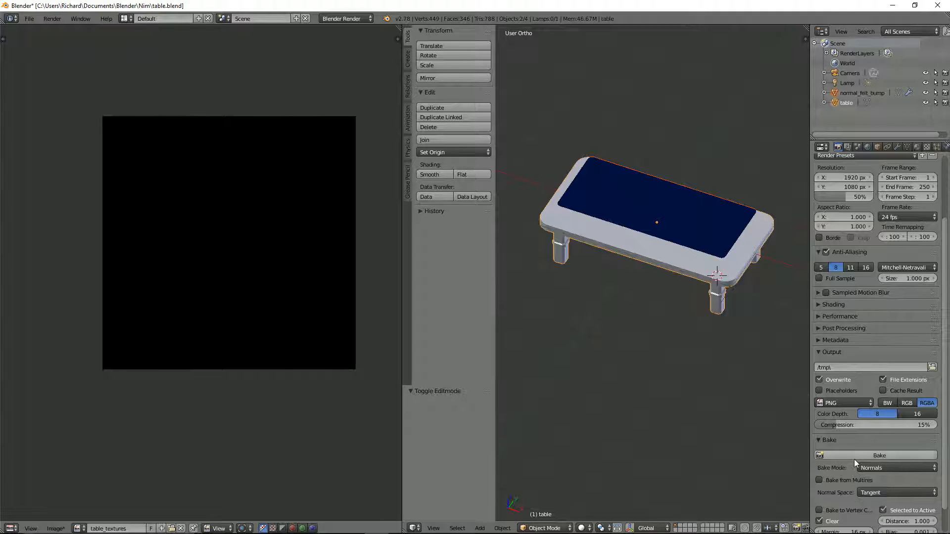
click(869, 469)
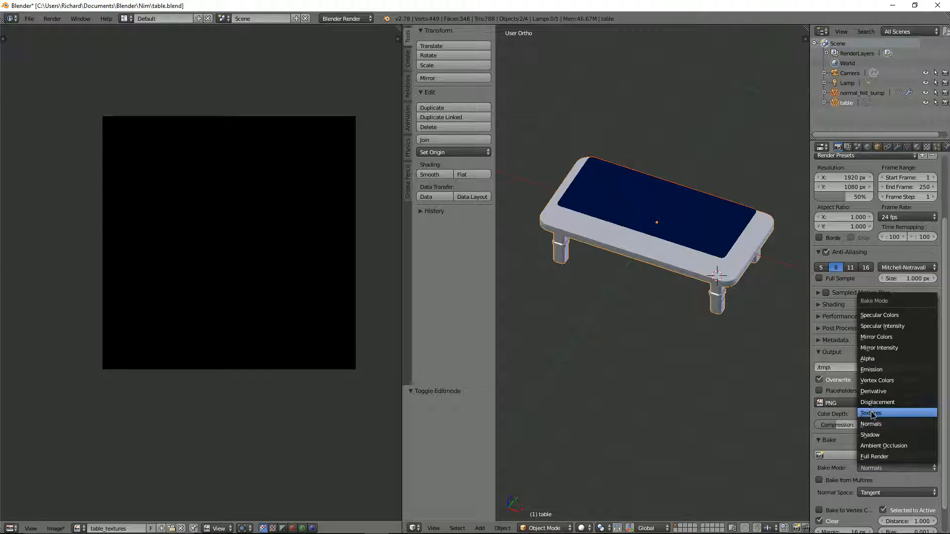
click(871, 413)
click(859, 455)
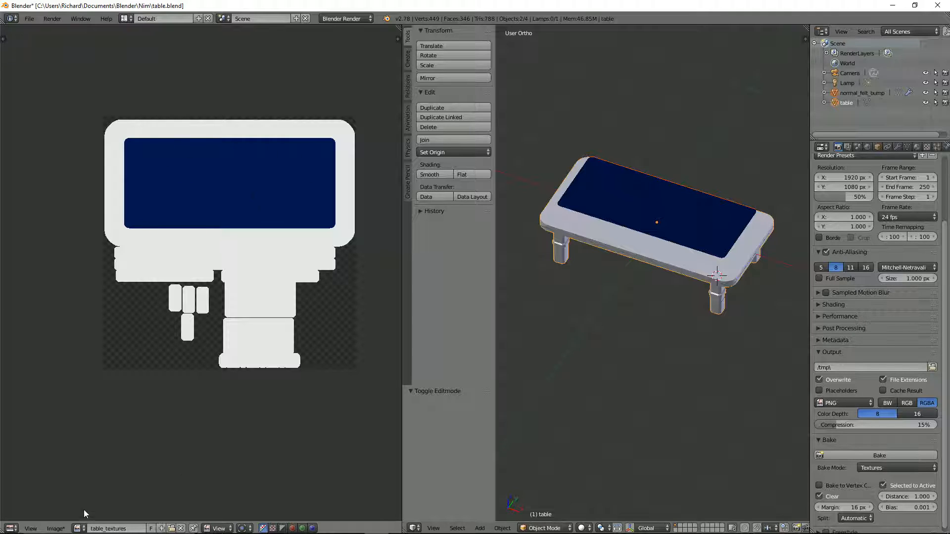
Save the baked image as table_textures.png in the Nim folder, as an RGB PNG with 100% compression.
click(55, 529)
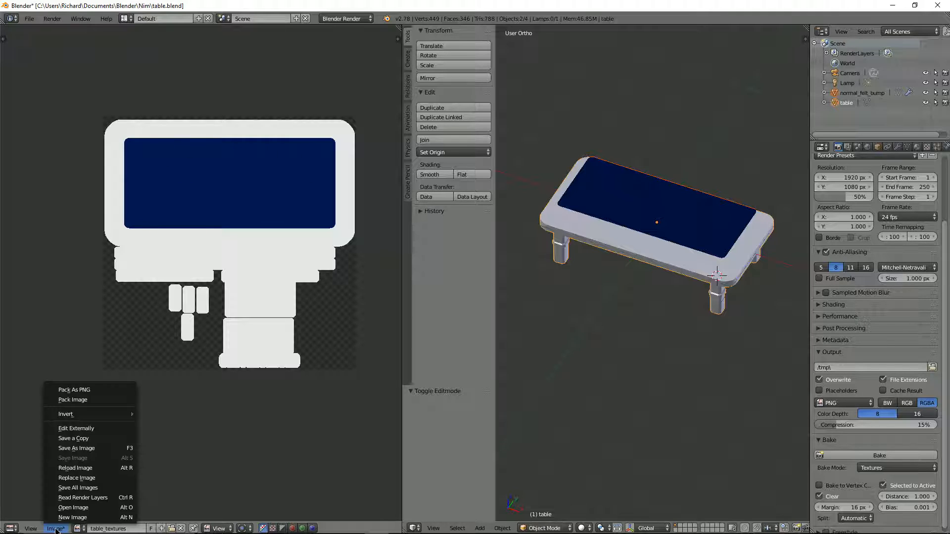
click(85, 447)
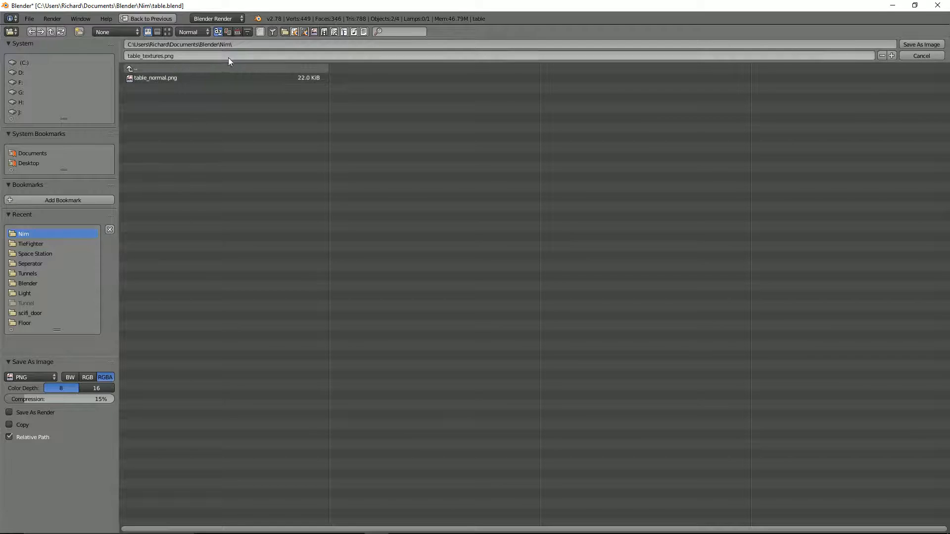
click(85, 377)
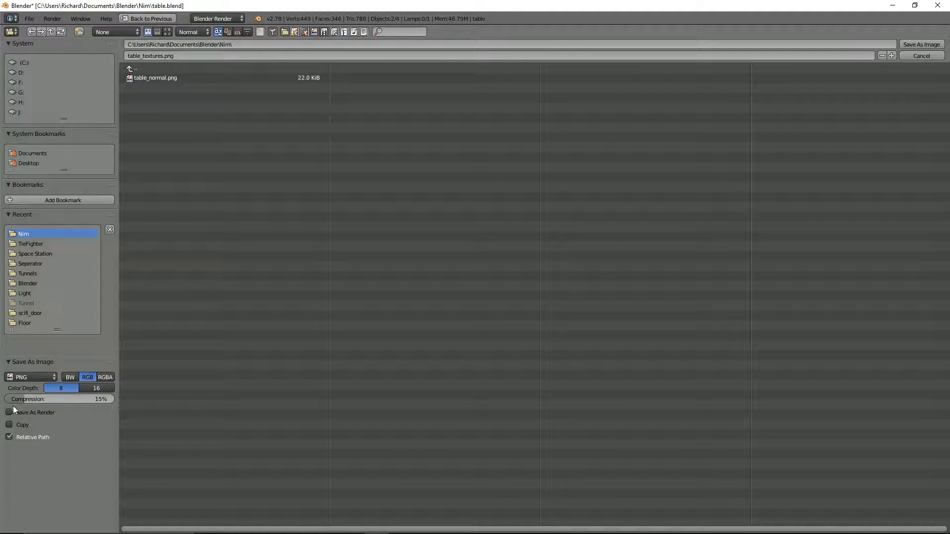
drag(18, 399, 116, 400)
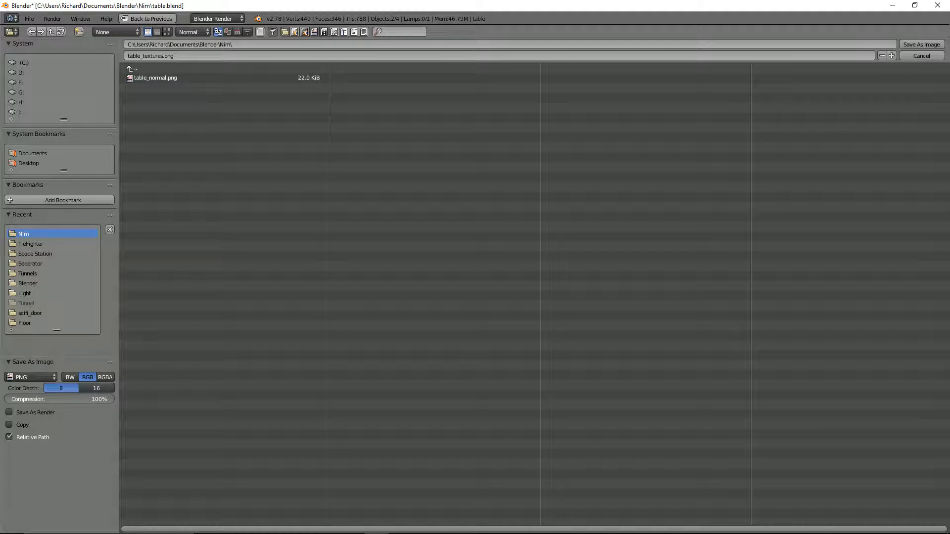
click(914, 44)
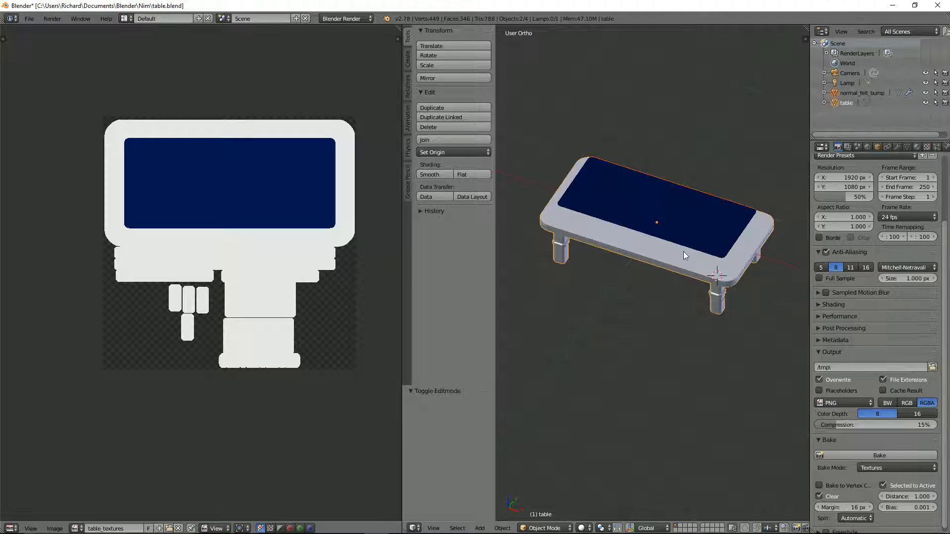
Compare the felt's placement on the table model with the blue area in the baked table_textures image.
scroll(683, 252, up, 2)
scroll(683, 251, down, 3)
middle_drag(678, 247, 740, 241)
middle_drag(546, 223, 728, 259)
scroll(728, 265, up, 2)
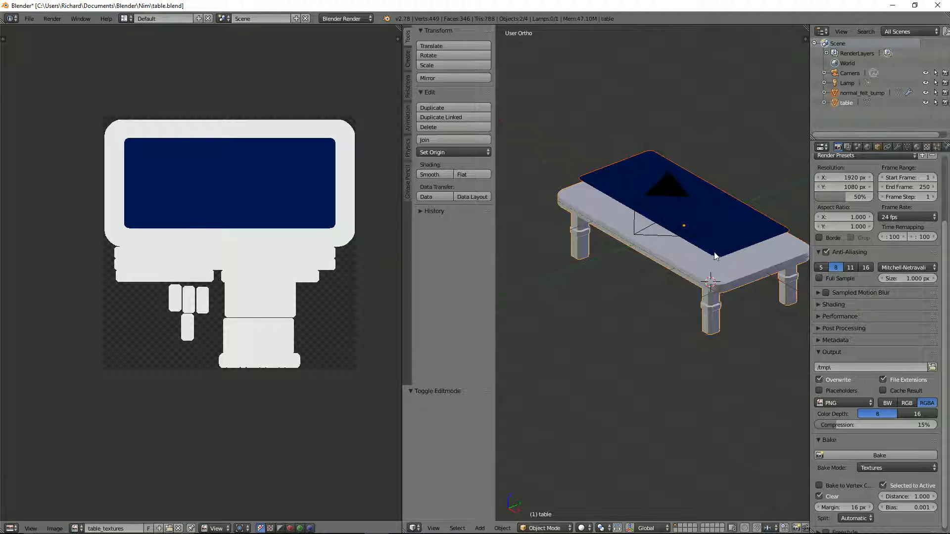
middle_drag(728, 265, 592, 251)
middle_drag(769, 209, 674, 206)
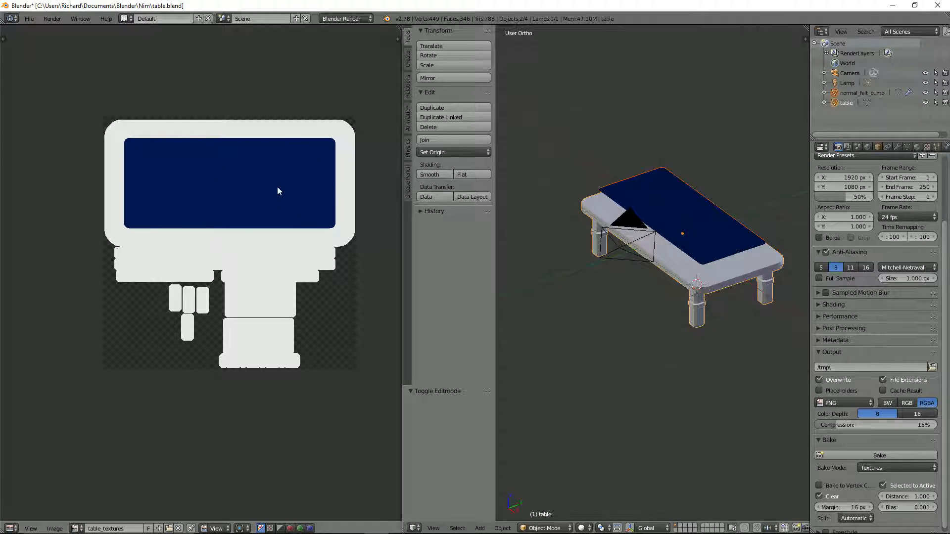
scroll(265, 174, up, 2)
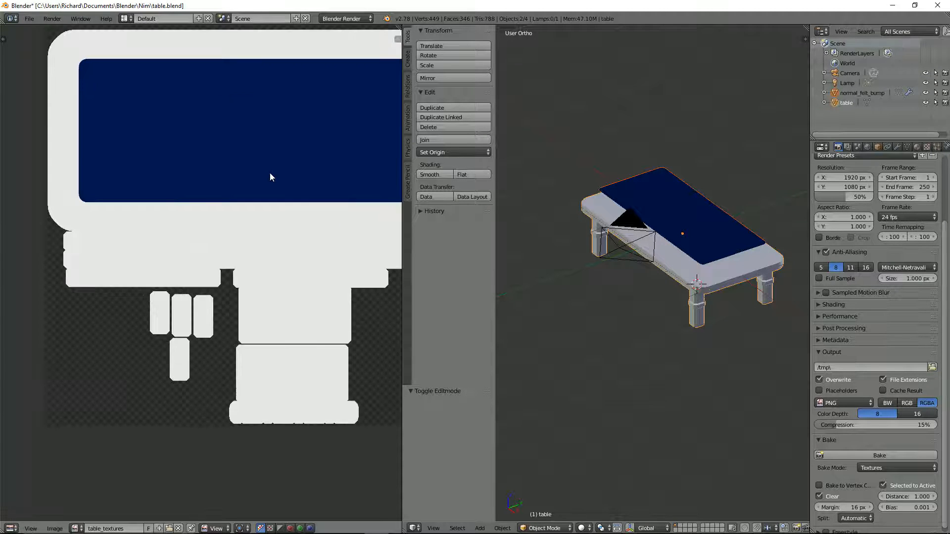
scroll(269, 173, down, 2)
middle_drag(320, 201, 295, 218)
scroll(298, 221, up, 1)
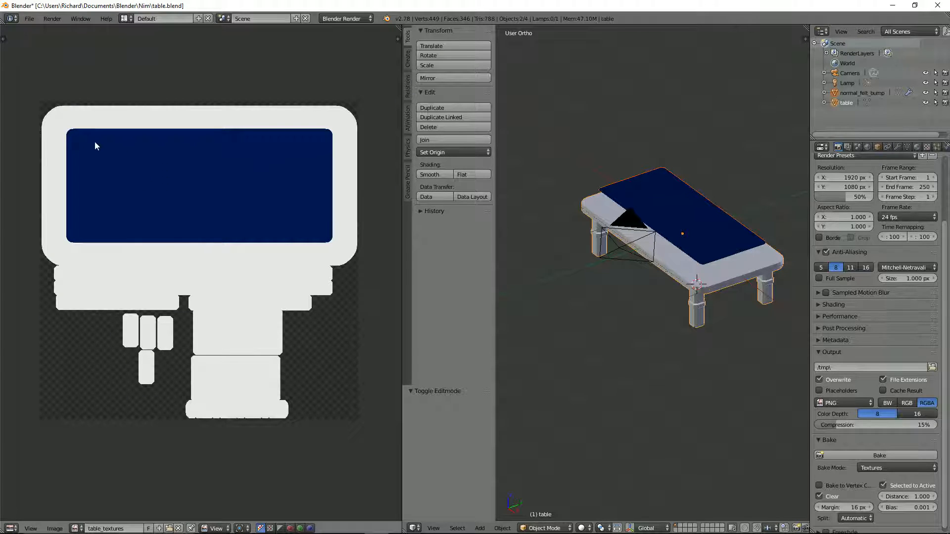
Switch to Substance Painter and bake the table material's additional maps at 2048 with Subsampling 4x4 antialiasing.
key(alt+Tab)
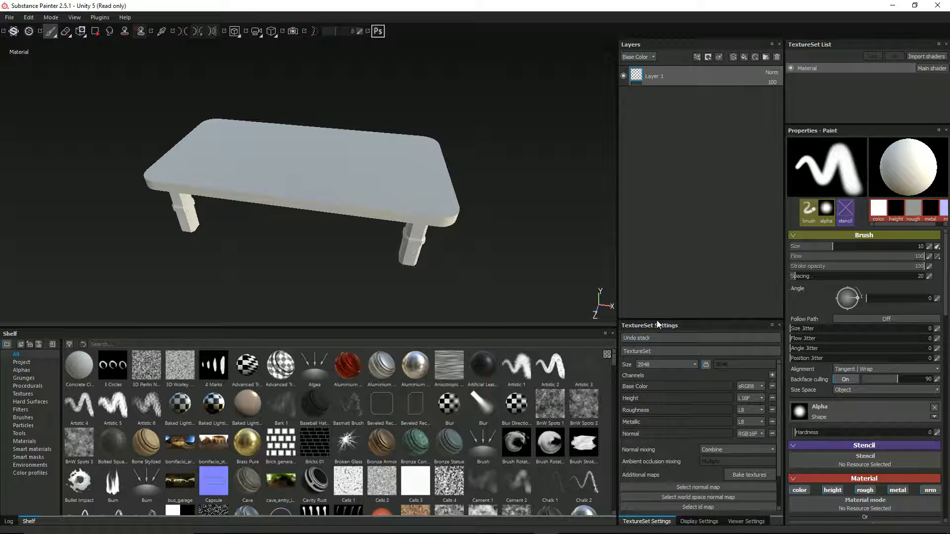
drag(657, 320, 658, 250)
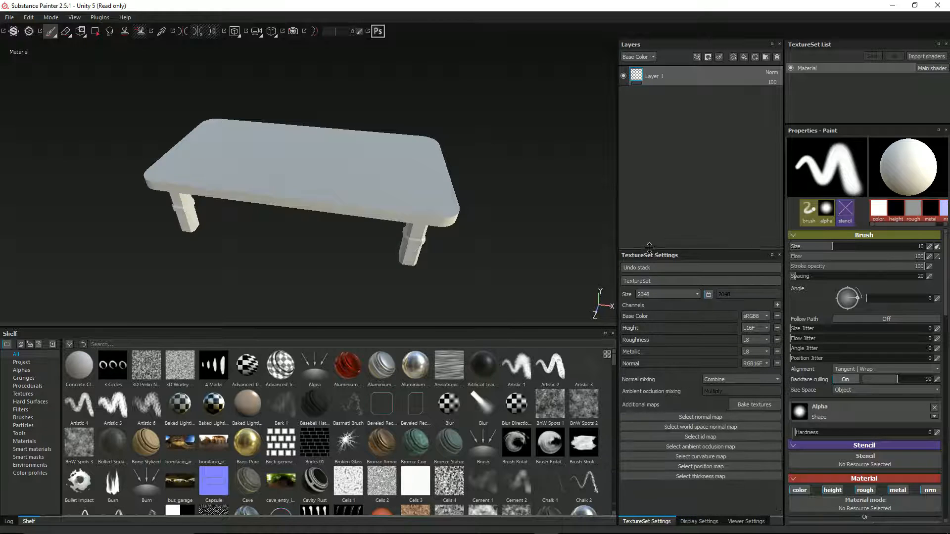
click(751, 404)
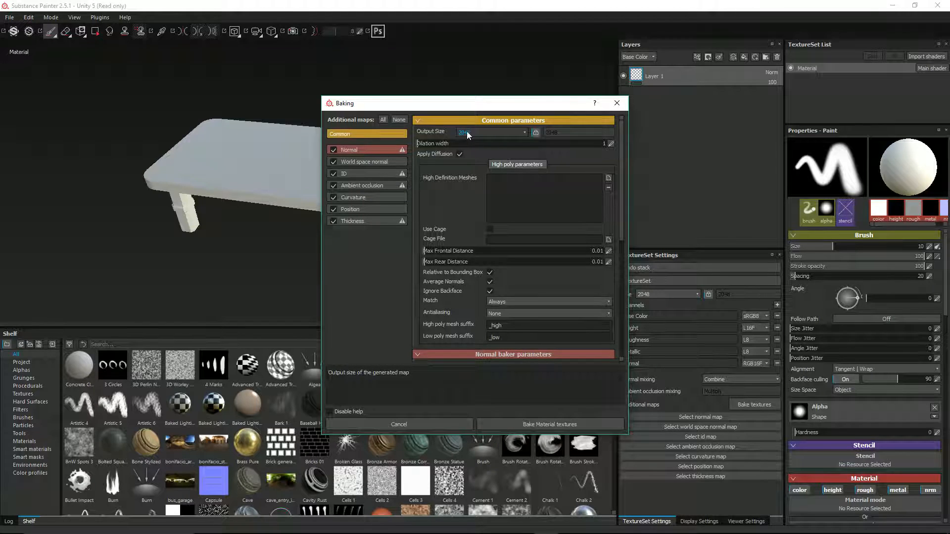
click(504, 313)
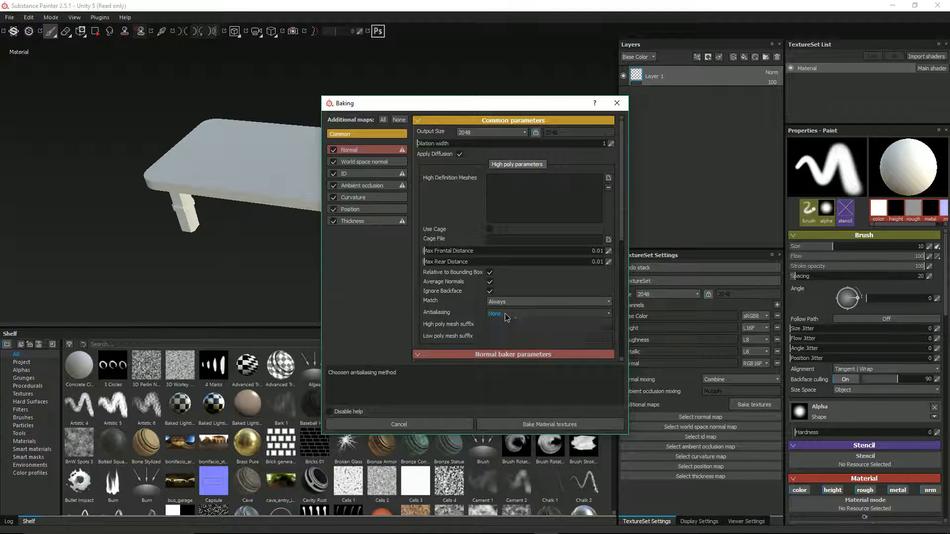
click(512, 335)
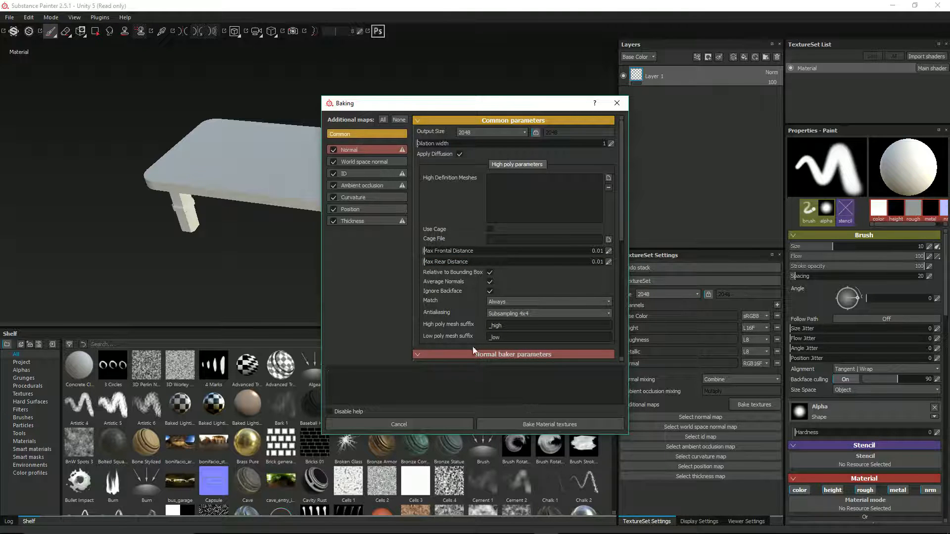
click(512, 423)
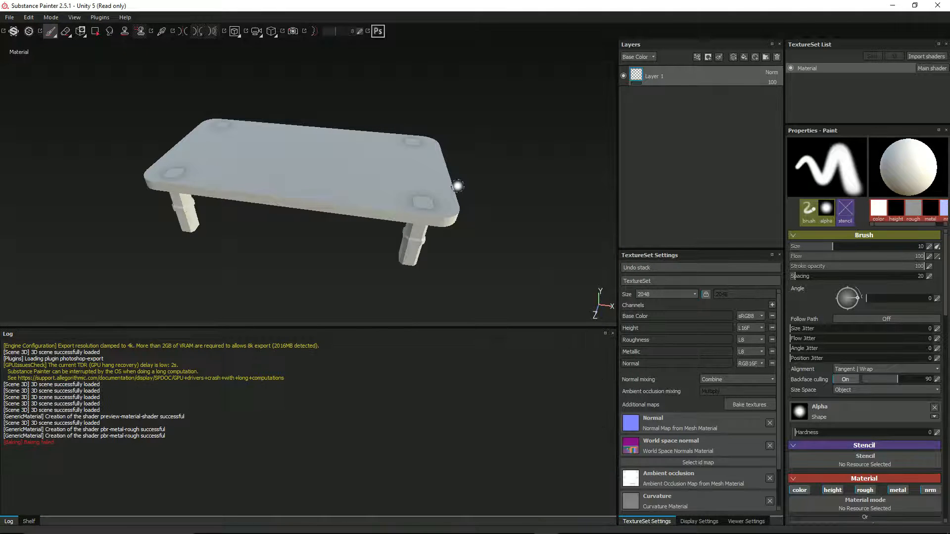
Bring back the Shelf and examine the baked shading on the tabletop above the legs.
click(29, 521)
mouse_move(360, 100)
alt+mouse_down()
mouse_move(278, 147)
mouse_move(319, 103)
mouse_move(256, 16)
mouse_move(411, 165)
mouse_move(380, 141)
mouse_move(356, 47)
mouse_move(360, 254)
mouse_move(366, 229)
alt+mouse_up()
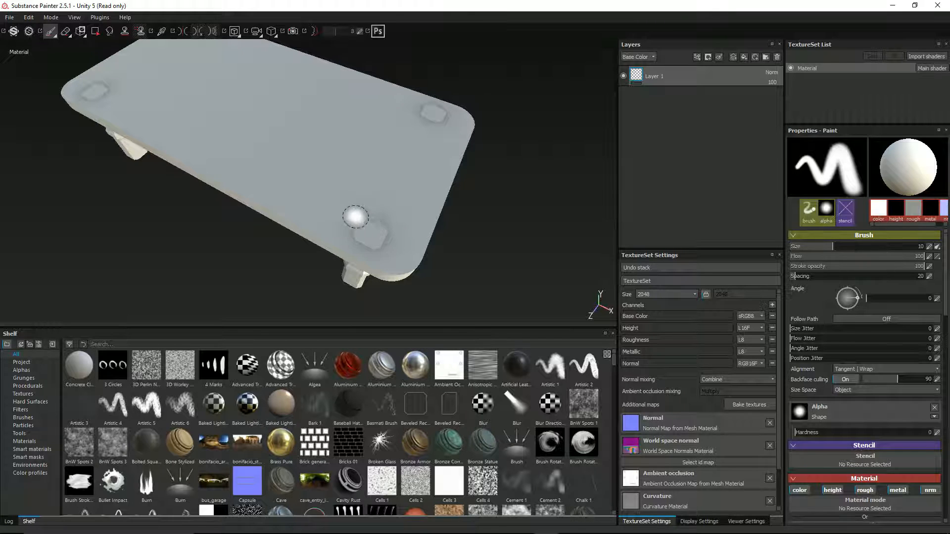
mouse_move(366, 242)
alt+mouse_down()
mouse_move(367, 228)
mouse_move(295, 119)
mouse_move(395, 231)
alt+mouse_up()
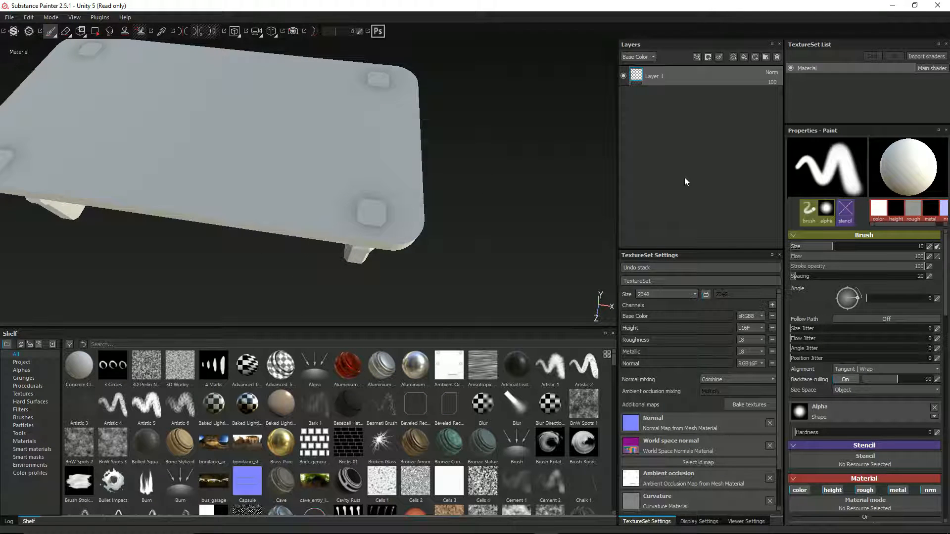
alt+middle_drag(322, 155, 395, 195)
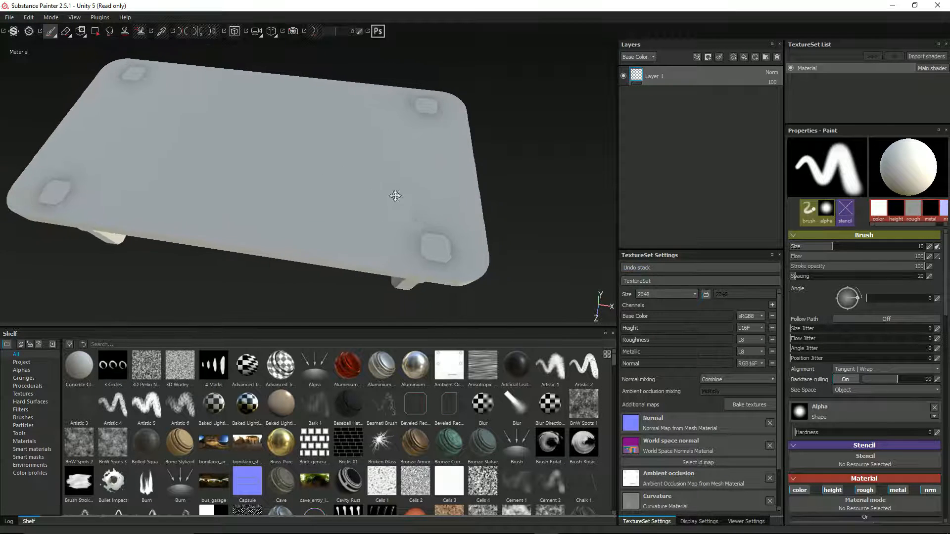
mouse_move(395, 196)
alt+mouse_down()
mouse_move(248, 161)
mouse_move(321, 121)
mouse_move(246, 149)
mouse_move(409, 148)
mouse_move(371, 149)
mouse_move(381, 148)
alt+mouse_up()
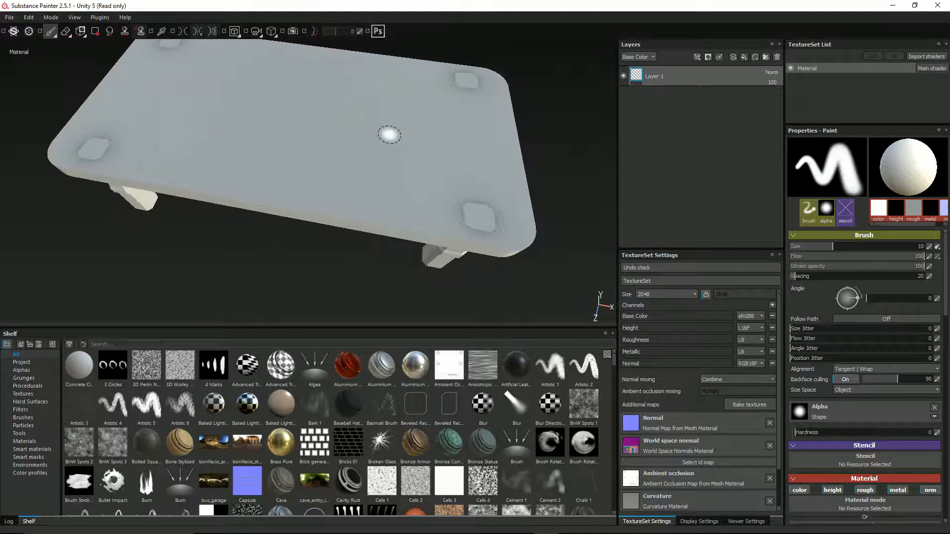
Switch to Blender and delete the large underside face of the tabletop from the table mesh.
key(alt+Tab)
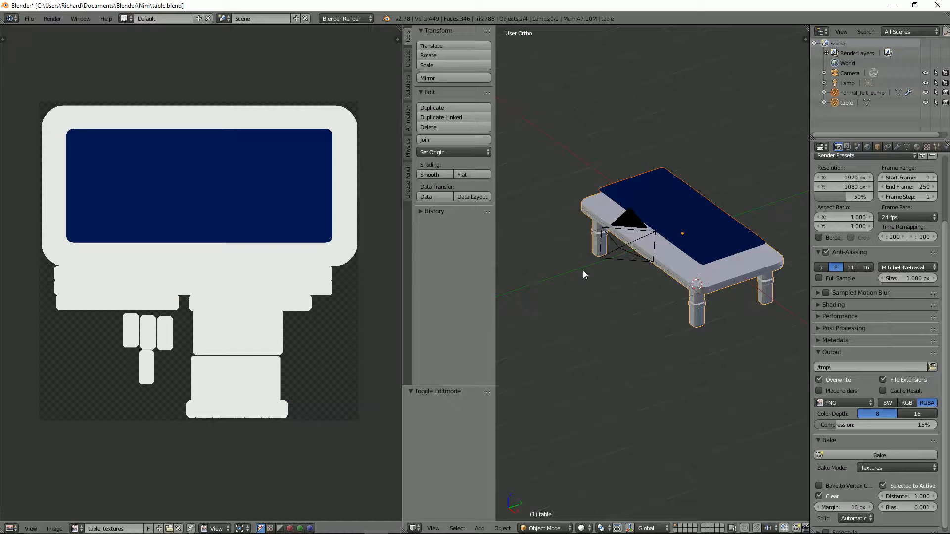
middle_drag(629, 218, 663, 171)
scroll(725, 281, up, 3)
key(Tab)
middle_drag(725, 282, 658, 243)
right_click(658, 242)
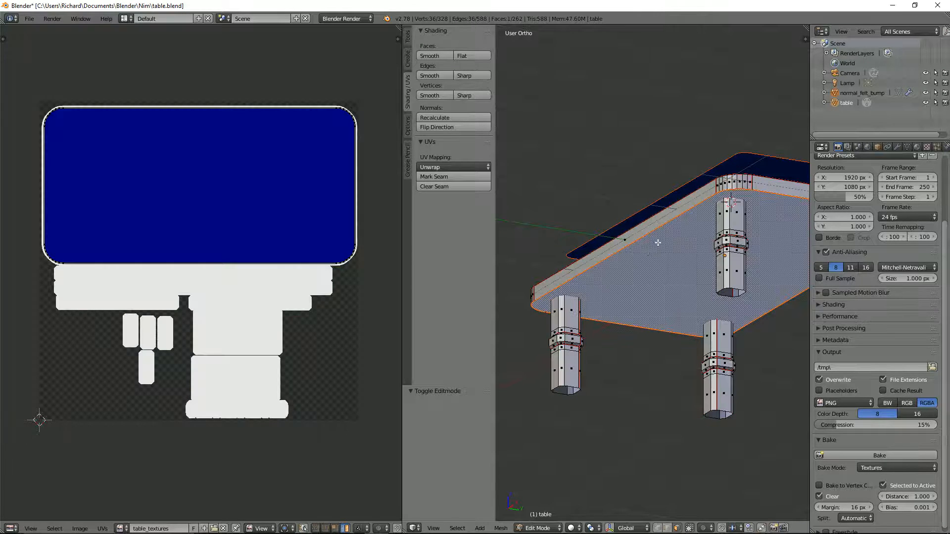
key(x)
click(624, 263)
middle_drag(624, 262, 715, 279)
scroll(687, 233, up, 3)
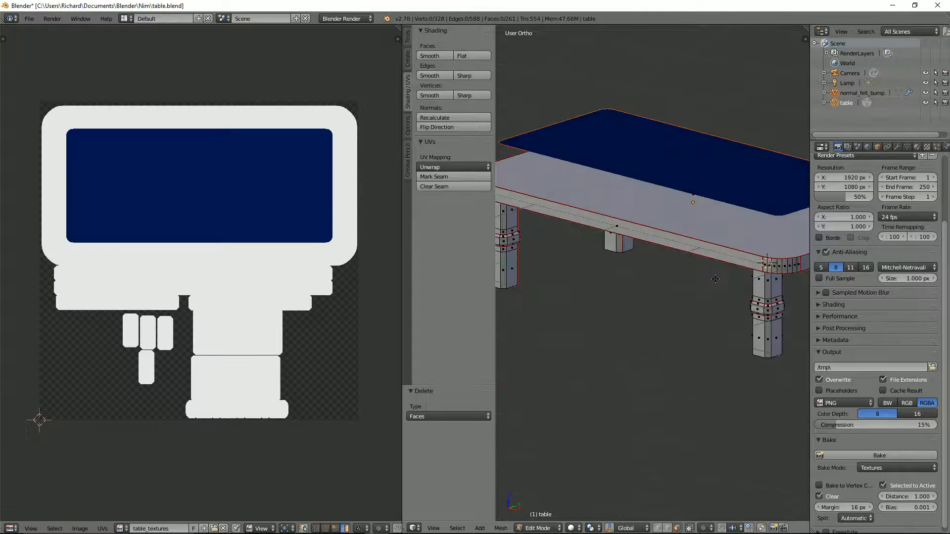
scroll(659, 180, down, 2)
middle_drag(675, 188, 679, 232)
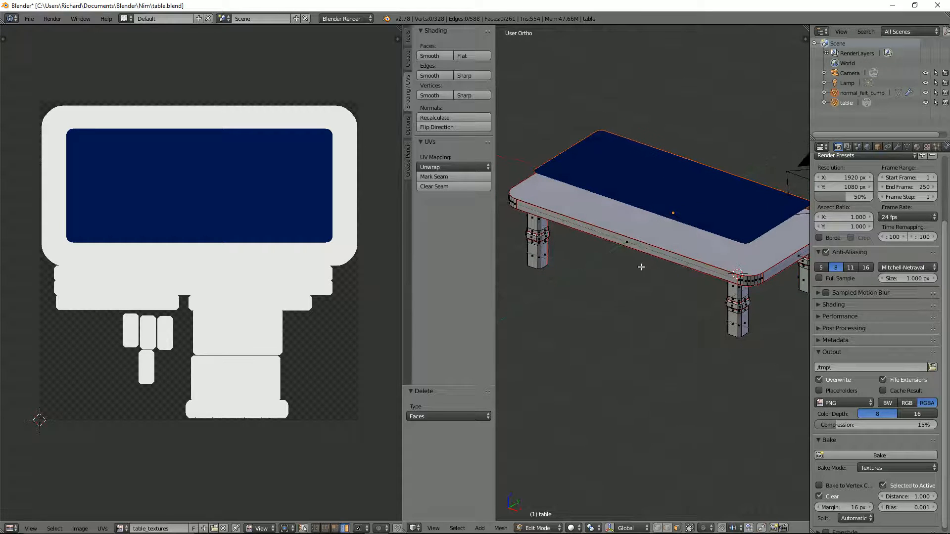
key(Tab)
click(662, 252)
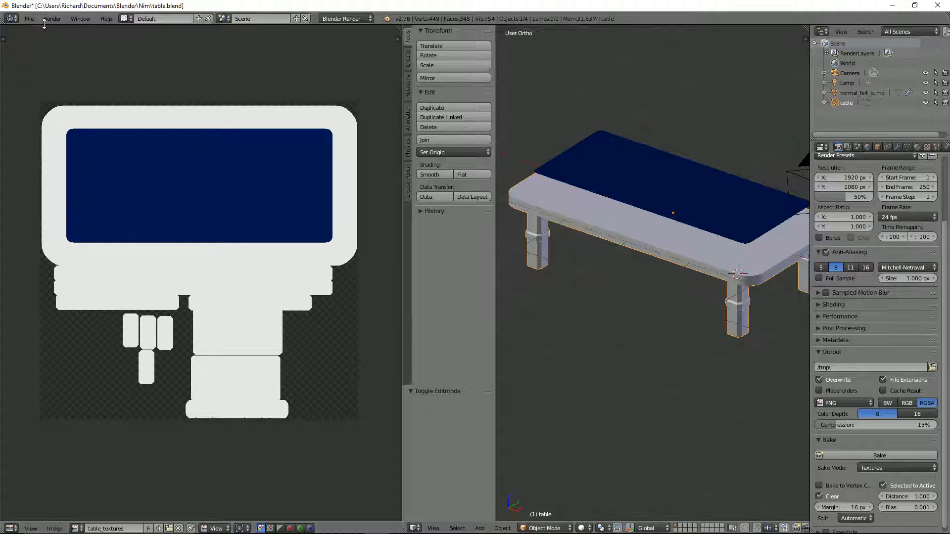
Export the selected table as FBX, overwriting table.fbx in the Nim folder.
click(30, 18)
mouse_move(65, 207)
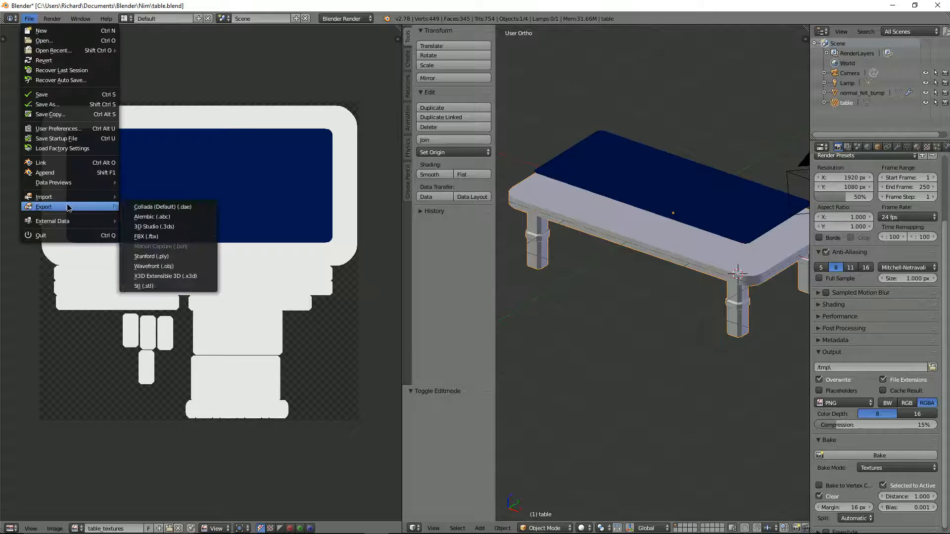
click(140, 236)
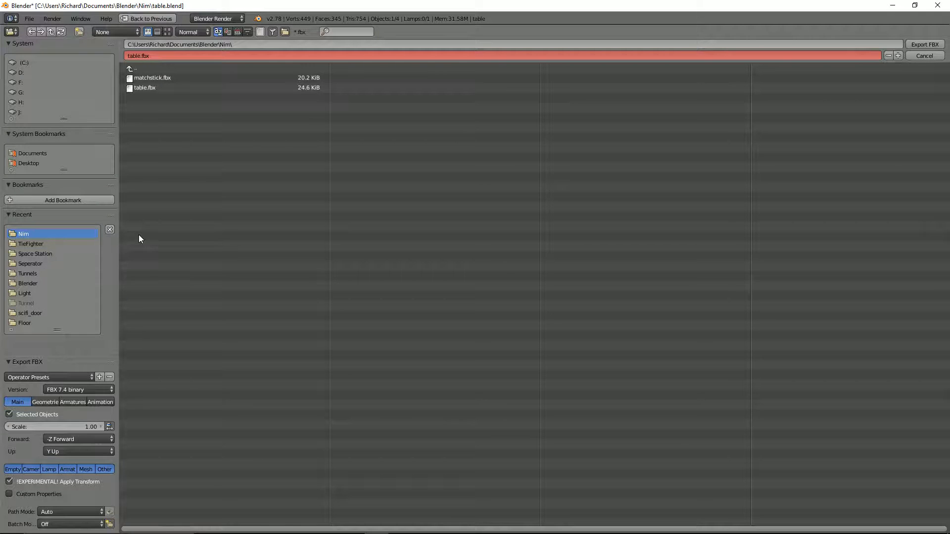
click(143, 87)
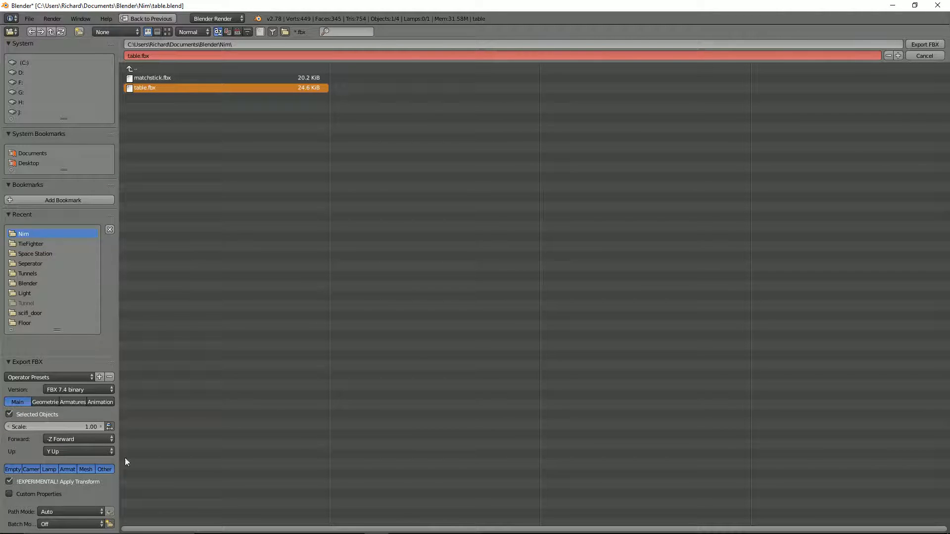
click(919, 44)
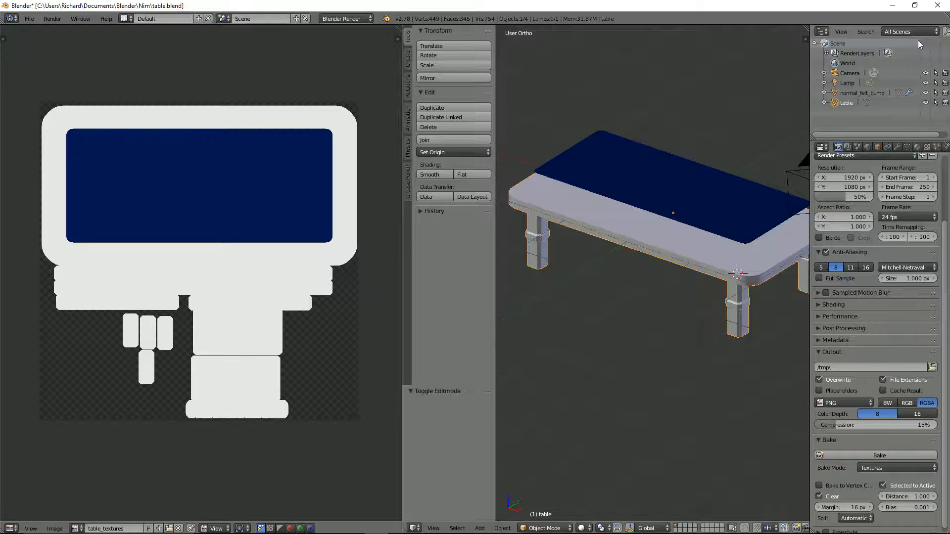
Switch to Substance Painter, discard the old project's changes and create a new Unity 5 project from table.fbx.
key(alt+Tab)
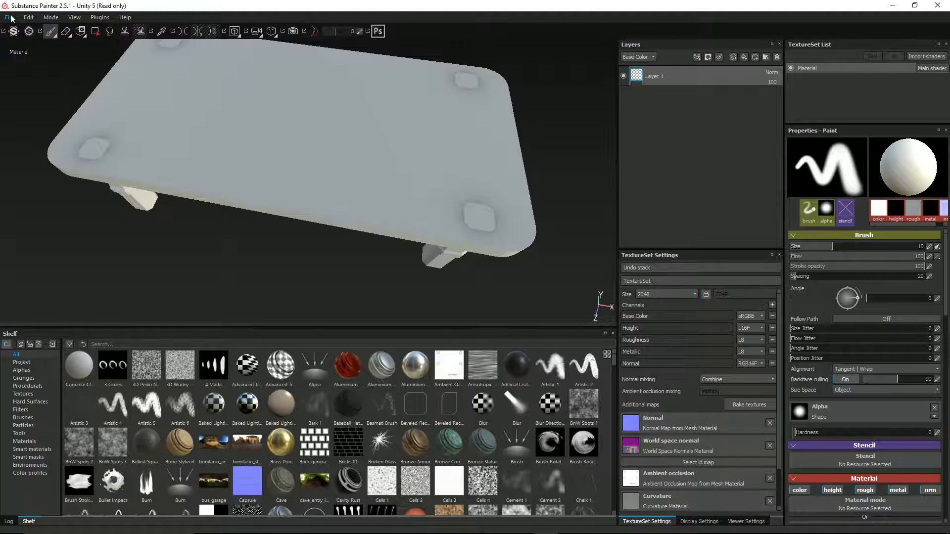
click(10, 18)
click(19, 28)
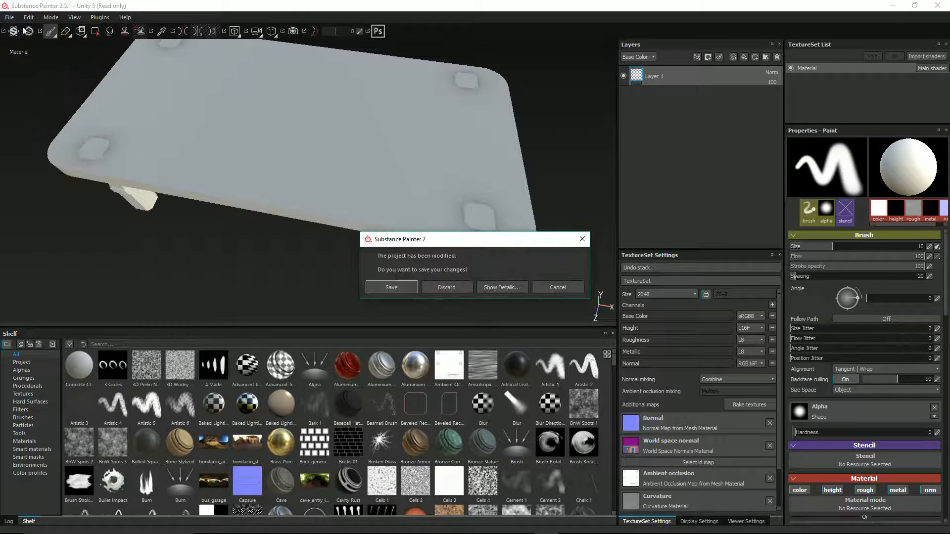
click(452, 292)
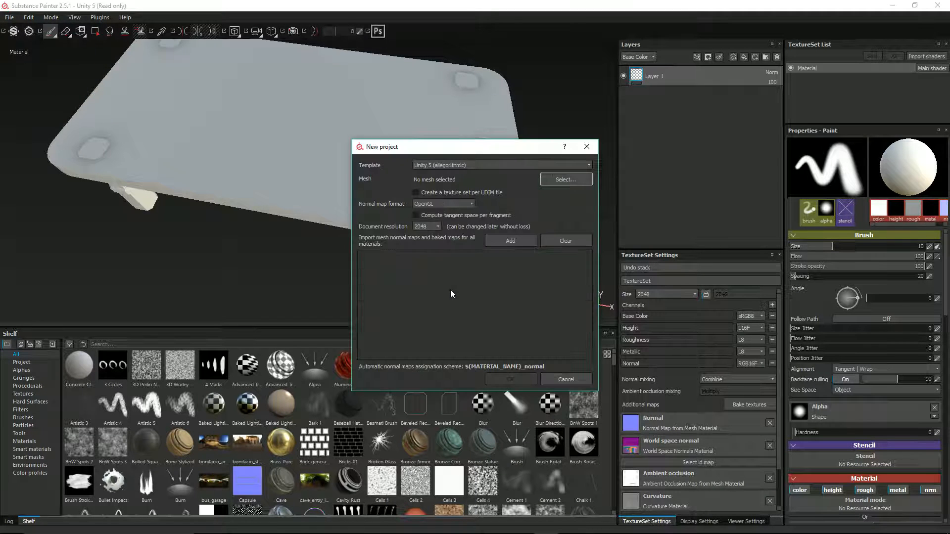
click(552, 181)
double_click(507, 258)
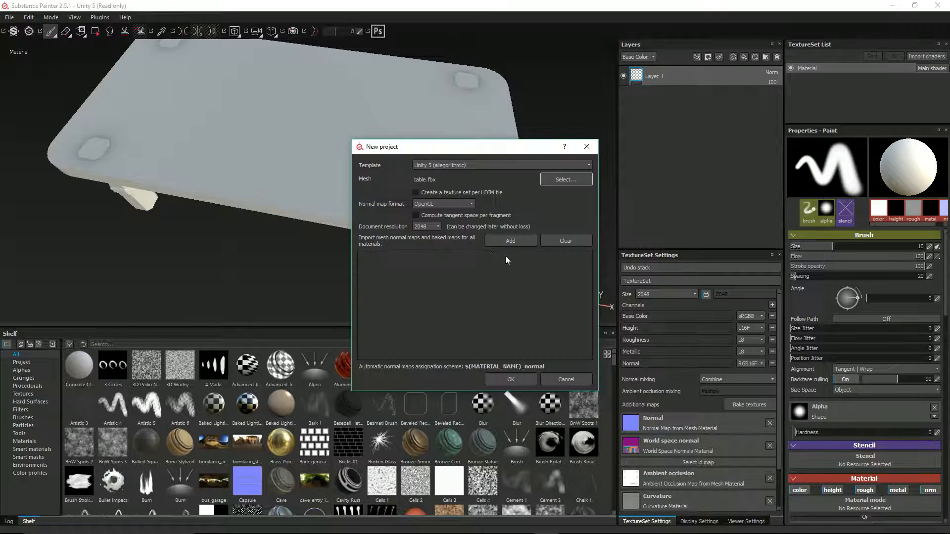
click(511, 379)
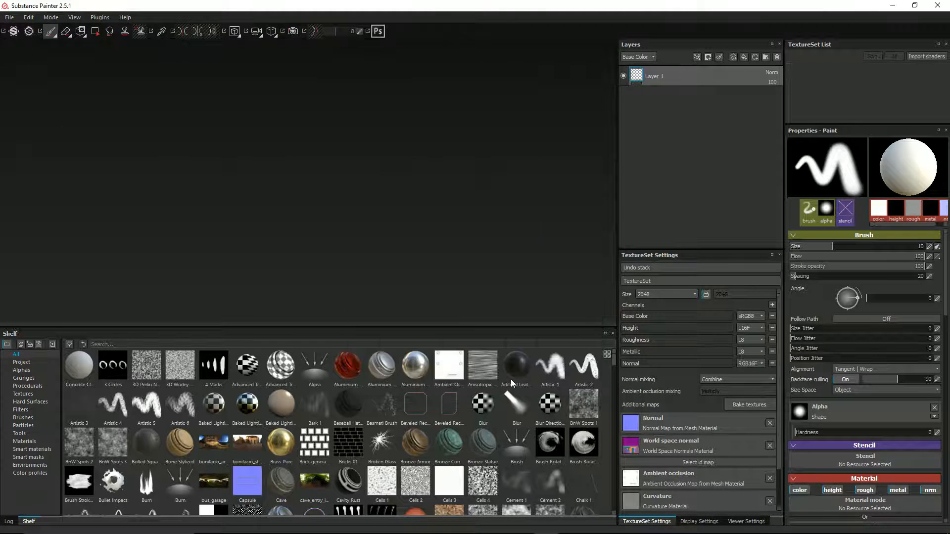
Bake all additional maps for the table material with antialiasing set to Subsampling 4x4.
alt+drag(366, 186, 365, 214)
scroll(369, 203, up, 2)
alt+middle_drag(387, 173, 360, 203)
mouse_move(282, 206)
alt+mouse_down()
mouse_move(303, 178)
mouse_move(314, 95)
mouse_move(361, 204)
mouse_move(276, 76)
mouse_move(329, 163)
mouse_move(376, 201)
mouse_move(424, 218)
mouse_move(263, 198)
mouse_move(287, 187)
alt+mouse_up()
scroll(381, 207, up, 2)
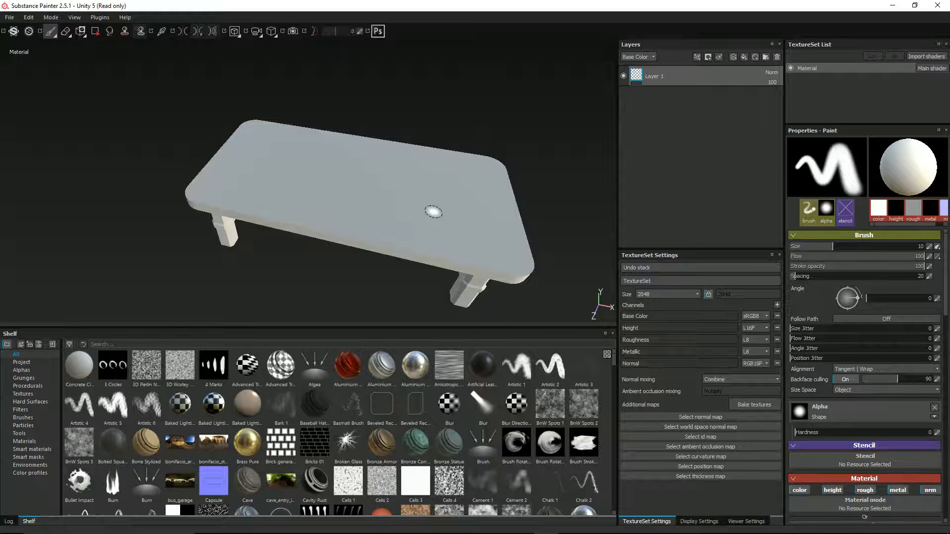
mouse_move(468, 208)
alt+mouse_down()
mouse_move(502, 156)
mouse_move(447, 121)
mouse_move(413, 218)
alt+mouse_up()
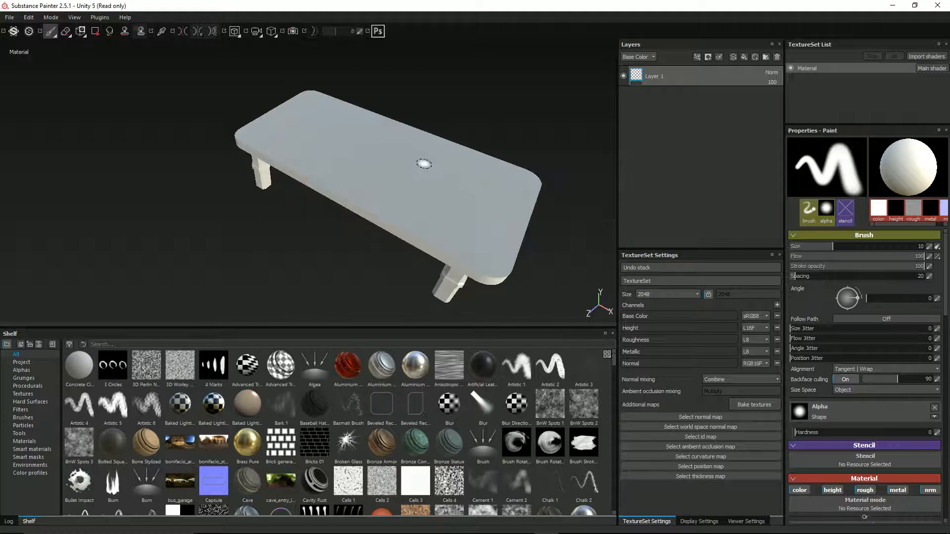
alt+drag(424, 164, 394, 170)
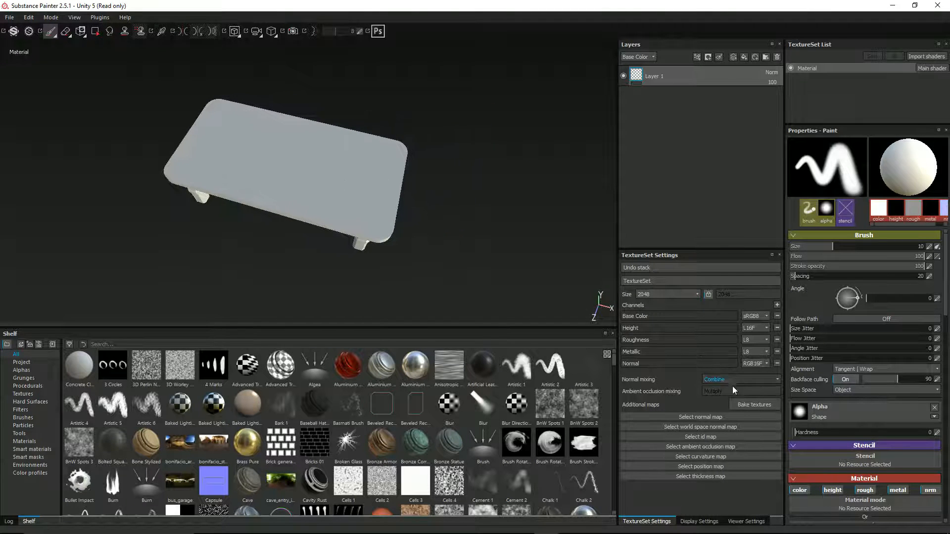
click(754, 404)
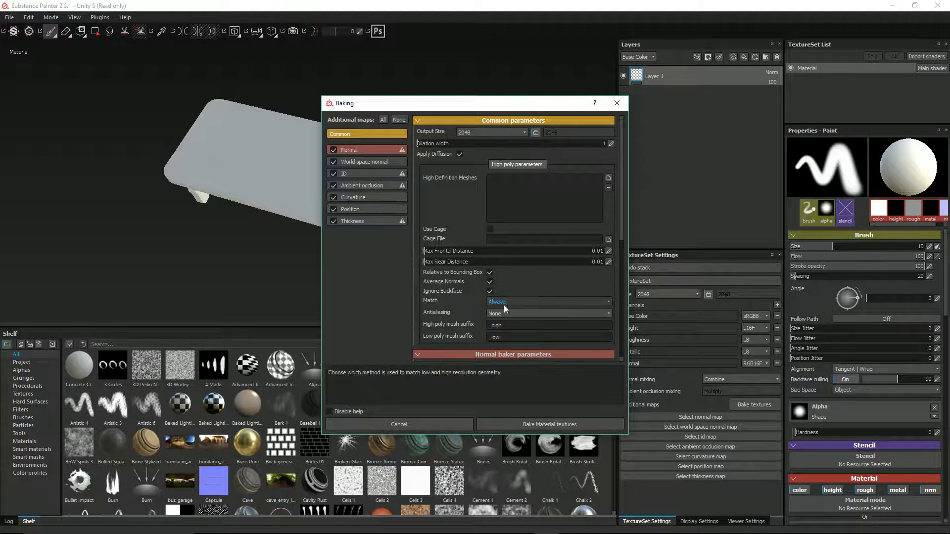
click(505, 314)
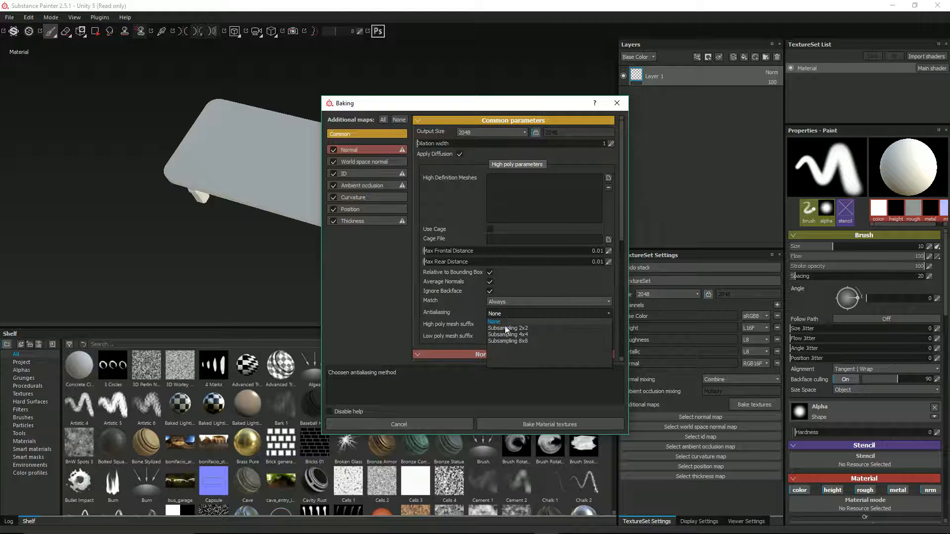
click(507, 334)
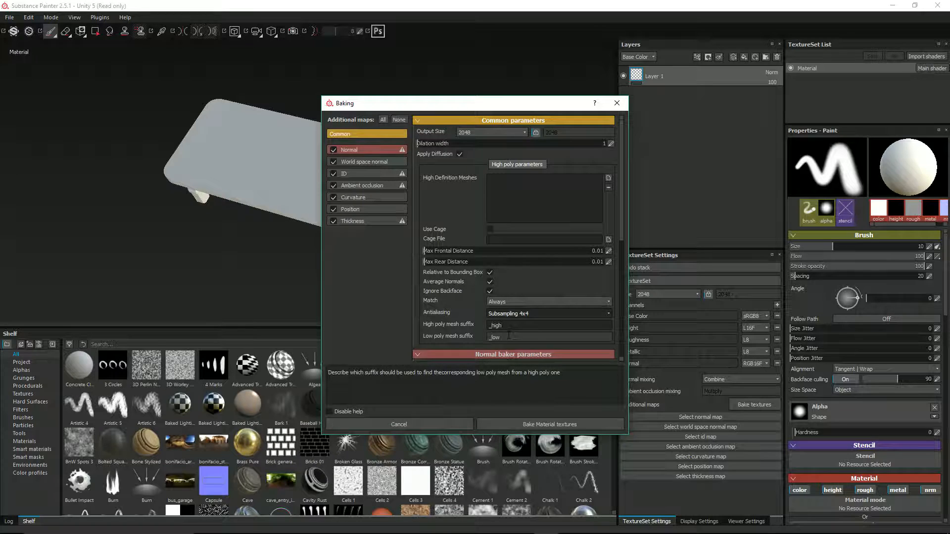
click(519, 423)
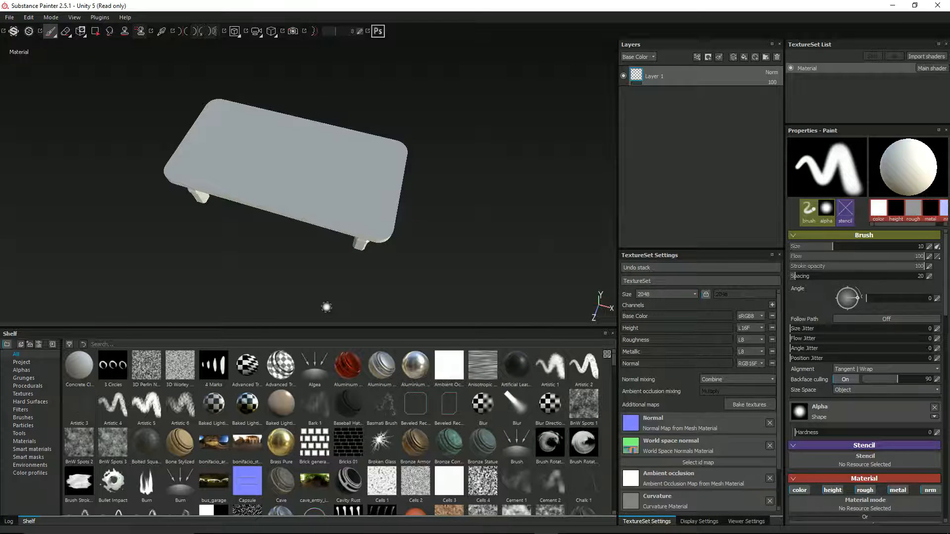
Set the viewer's environment opacity to 56 and environment blur to 17.
alt+drag(274, 240, 332, 245)
alt+middle_drag(380, 207, 462, 182)
click(759, 521)
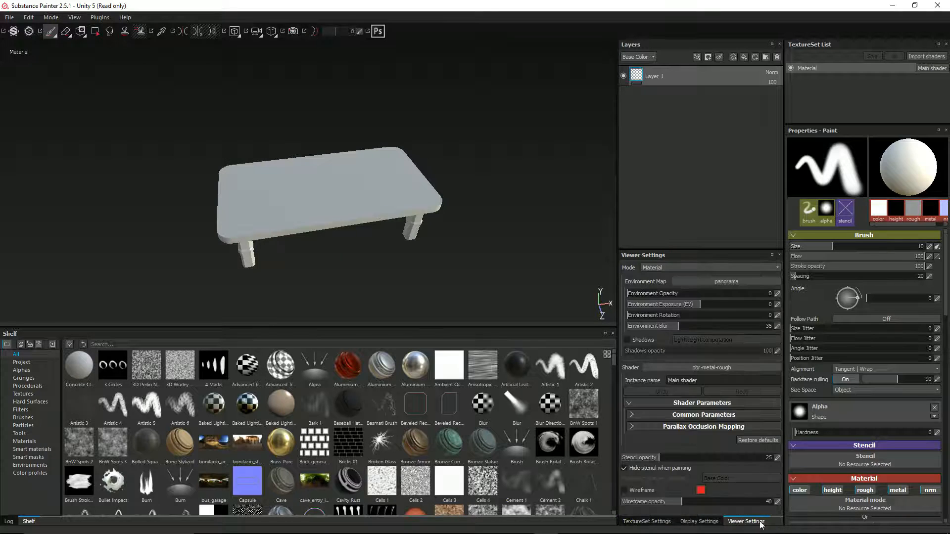
drag(638, 293, 708, 293)
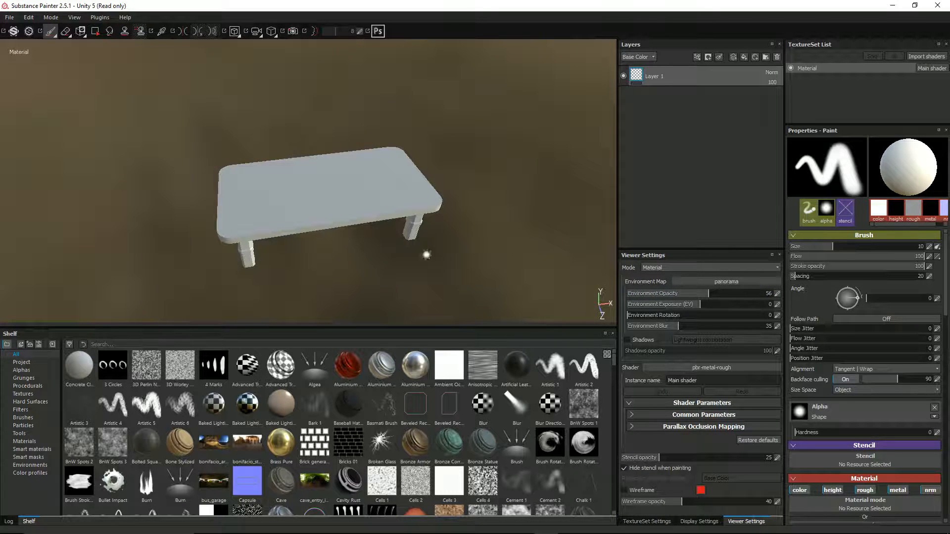
click(660, 391)
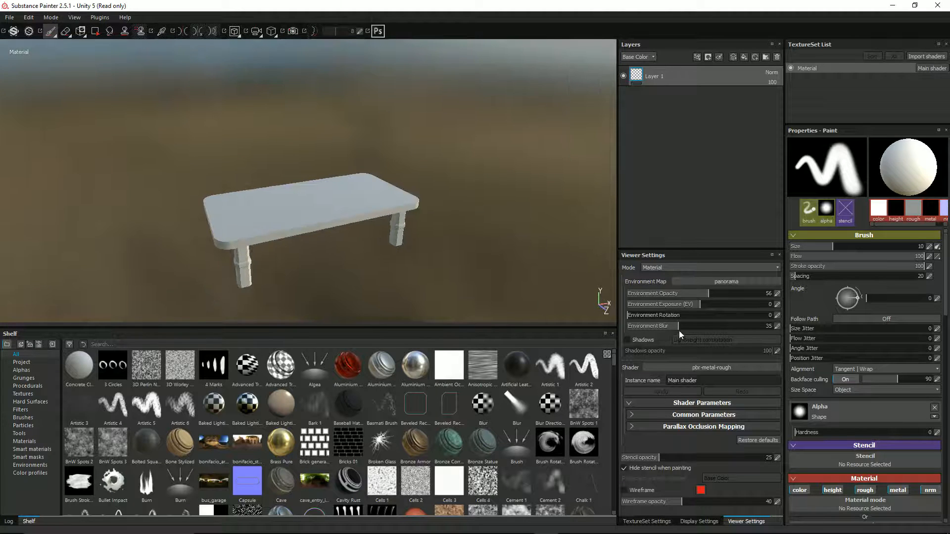
drag(679, 331, 652, 326)
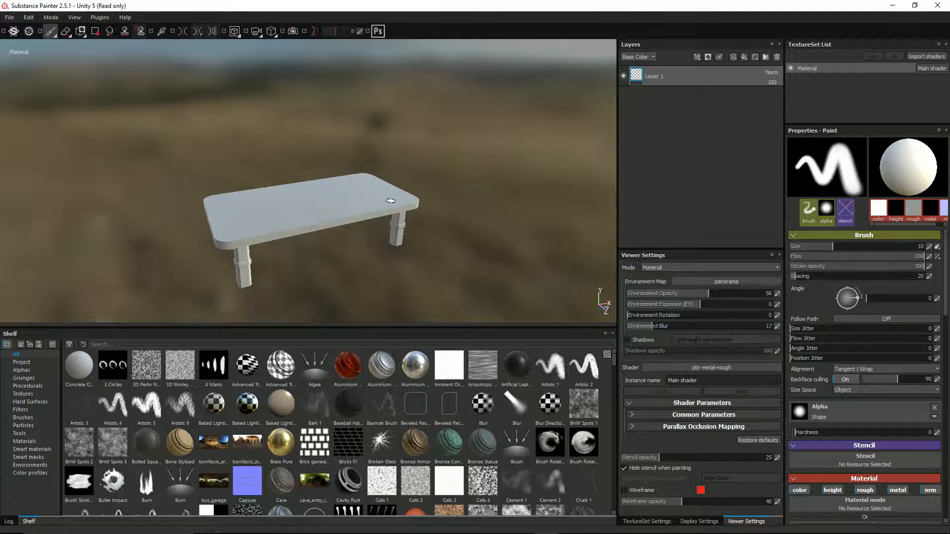
Delete the default Layer 1 from the layer stack.
scroll(390, 201, up, 3)
alt+middle_drag(365, 211, 458, 159)
alt+drag(358, 223, 341, 233)
alt+drag(443, 265, 396, 186)
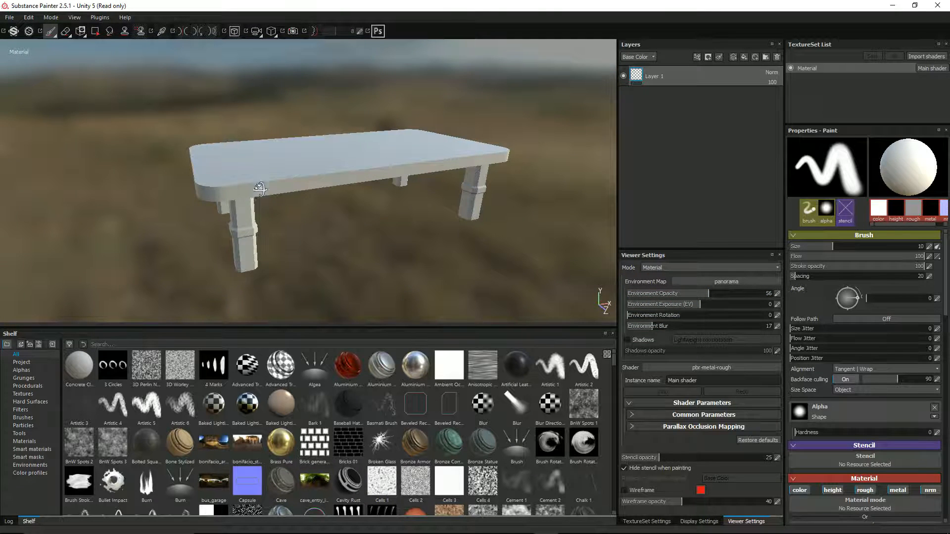
alt+drag(265, 196, 261, 238)
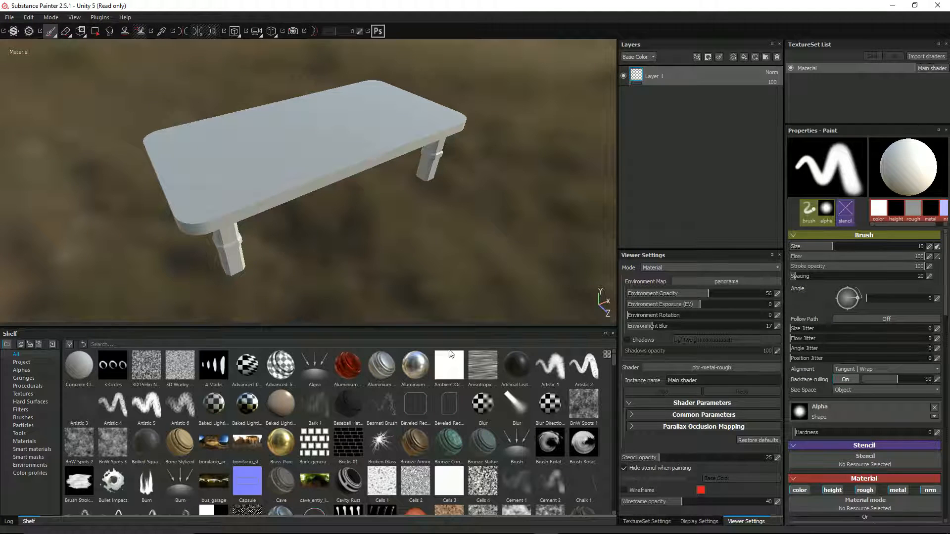
alt+drag(371, 203, 297, 214)
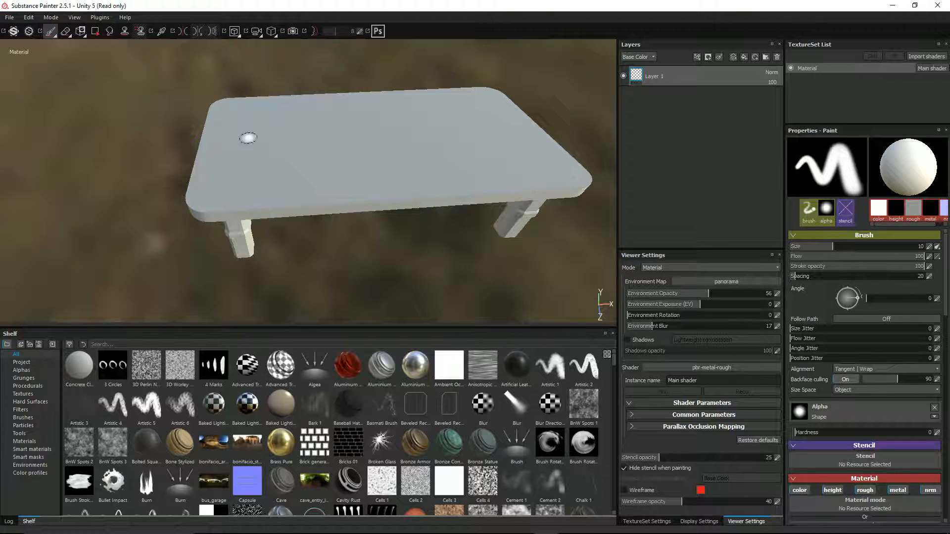
click(777, 58)
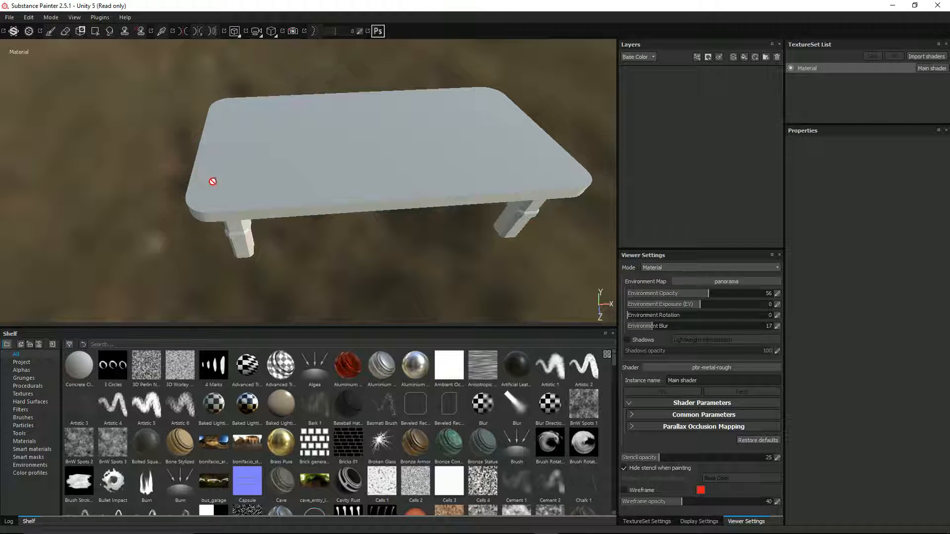
Add a folder to the empty layer stack and name it Legs.
alt+drag(551, 261, 490, 262)
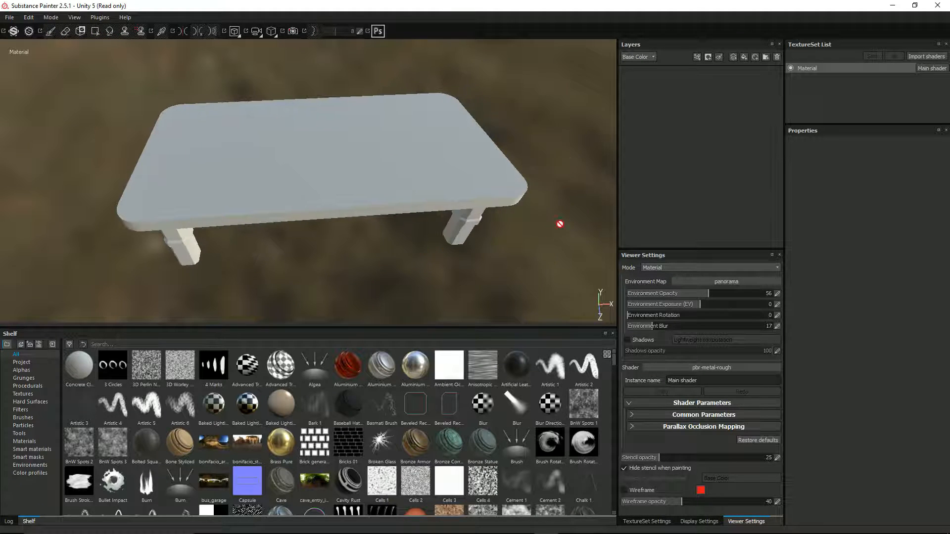
click(766, 57)
double_click(667, 78)
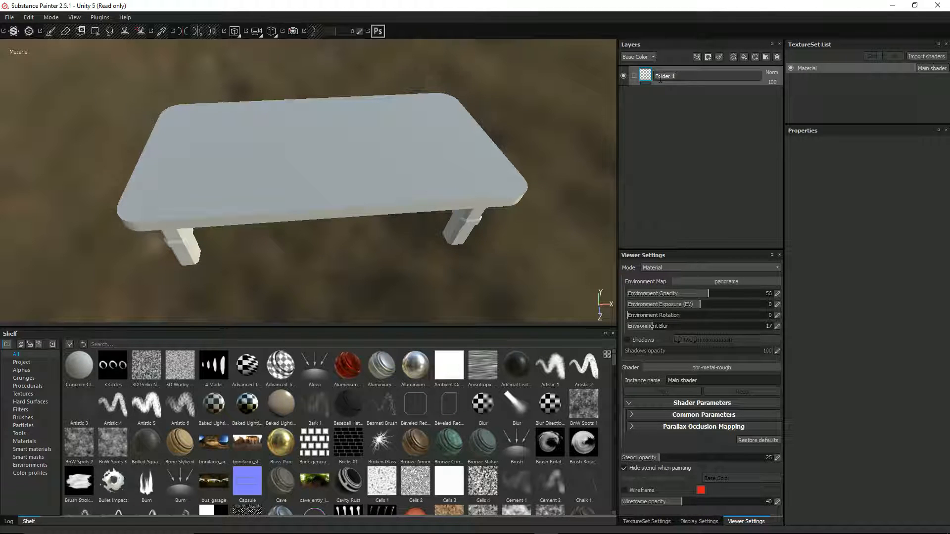
text(Legs)
key(Return)
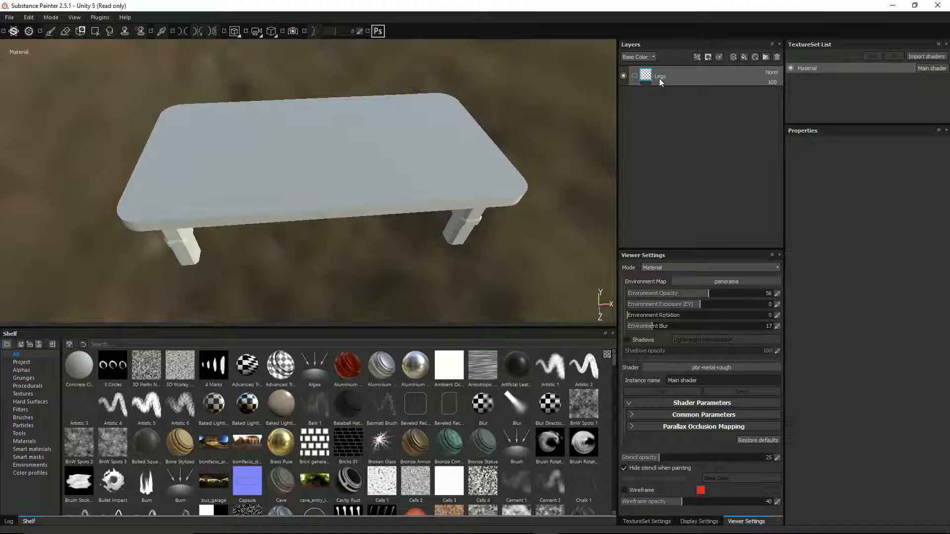
Search the smart materials for wood.
click(29, 449)
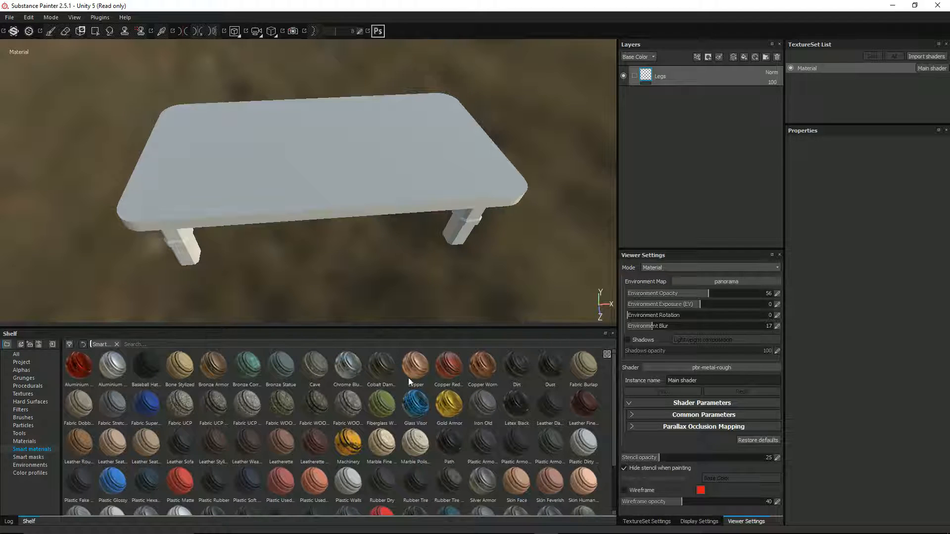
click(194, 344)
text(woos)
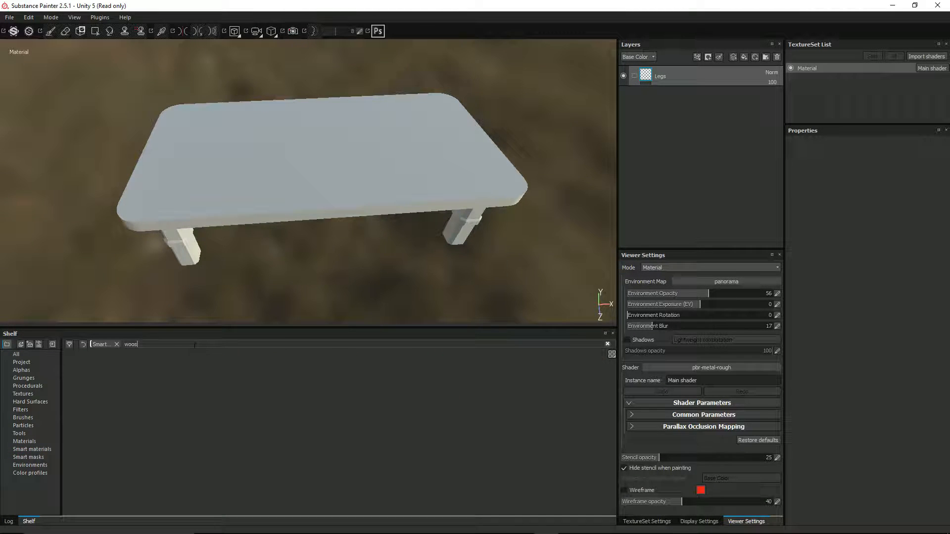
key(BackSpace)
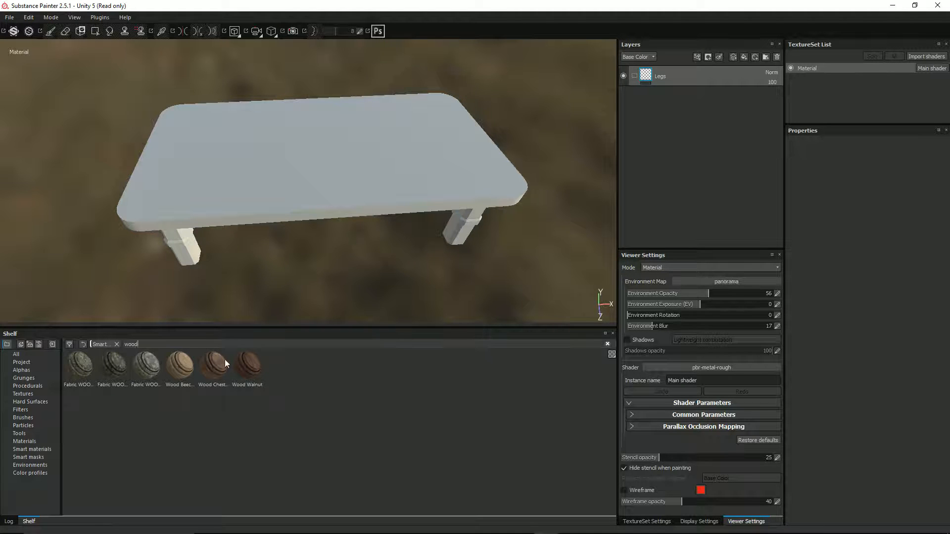
Try the Wood Walnut smart material in the Legs folder on the table, then delete it.
drag(245, 363, 671, 88)
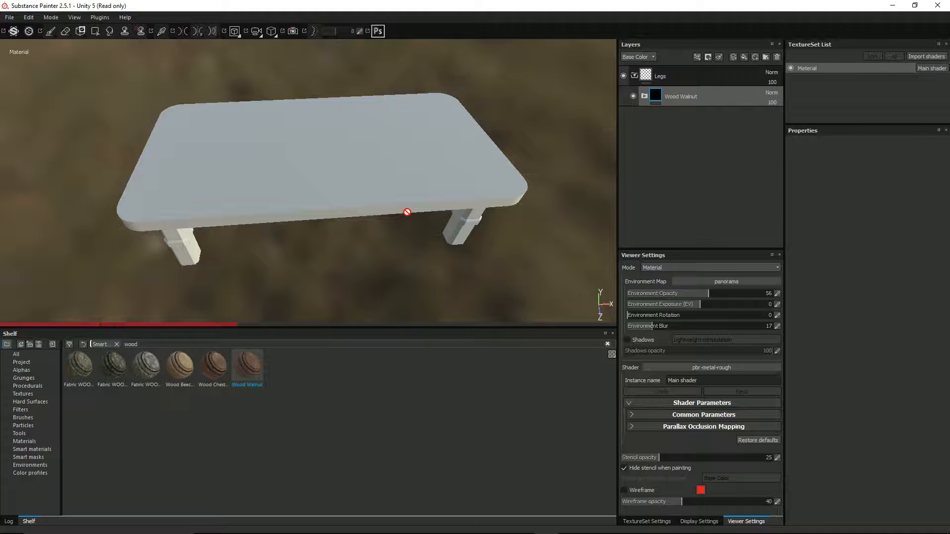
alt+drag(246, 231, 333, 223)
scroll(332, 222, up, 6)
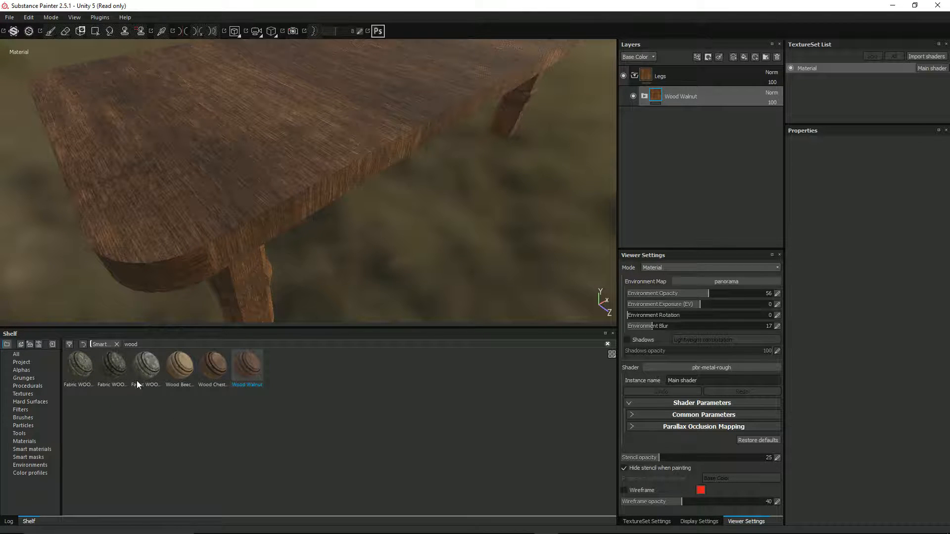
key(Delete)
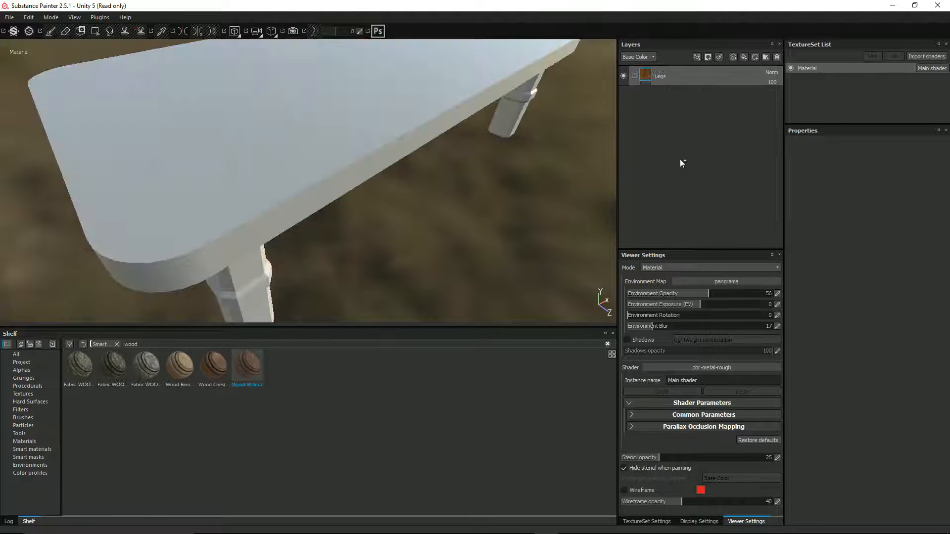
Try the Wood Beech Veined smart material in the Legs folder, then delete it.
drag(181, 371, 691, 79)
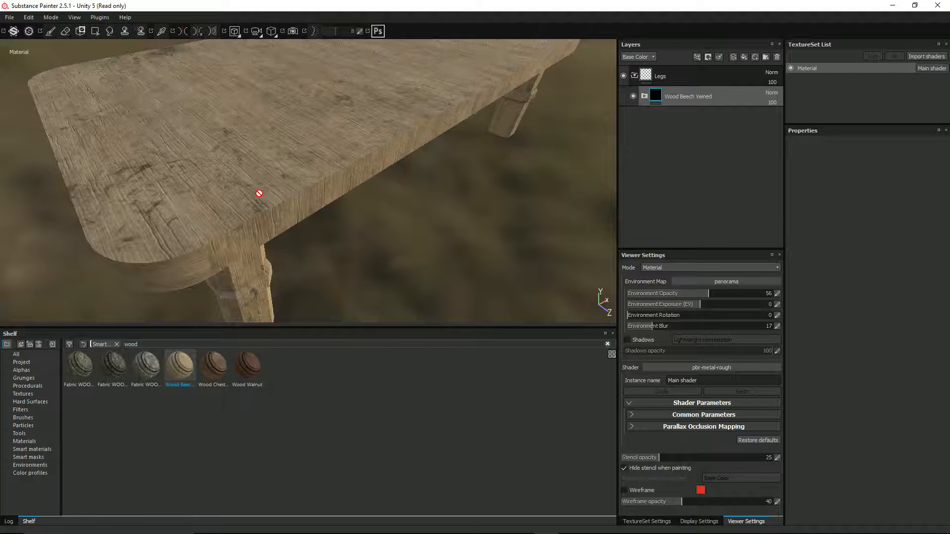
scroll(428, 189, down, 3)
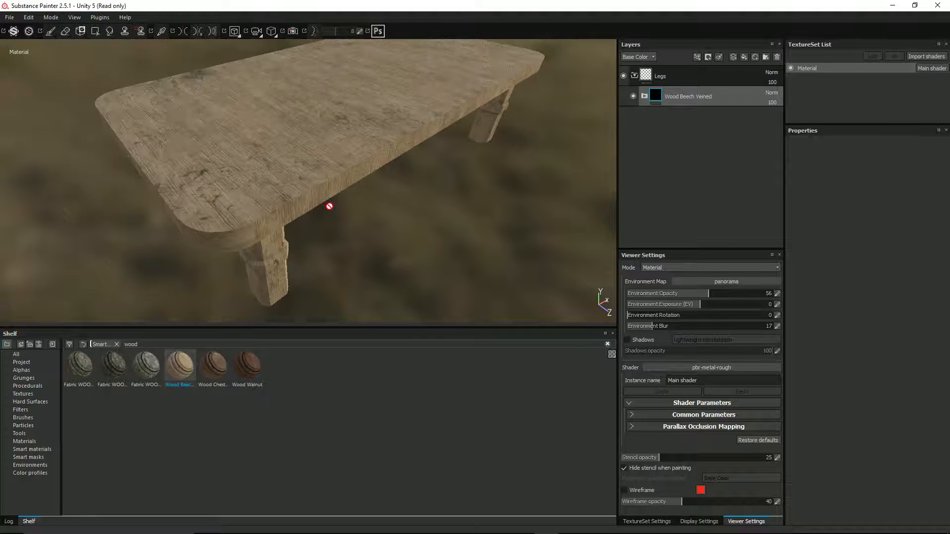
alt+drag(301, 189, 179, 142)
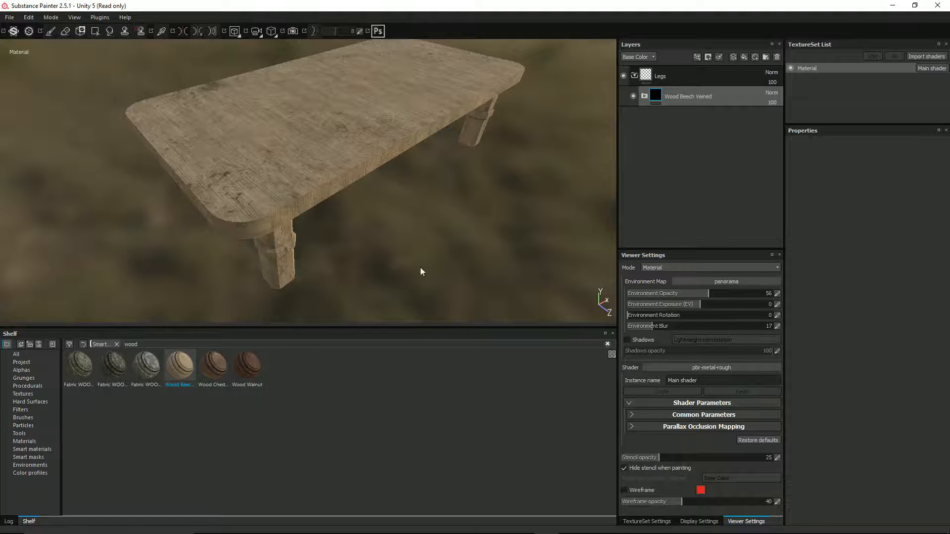
key(Delete)
Try the Wood Chest Stylized smart material in the Legs folder, inspect it on the table and undo it.
drag(222, 369, 702, 78)
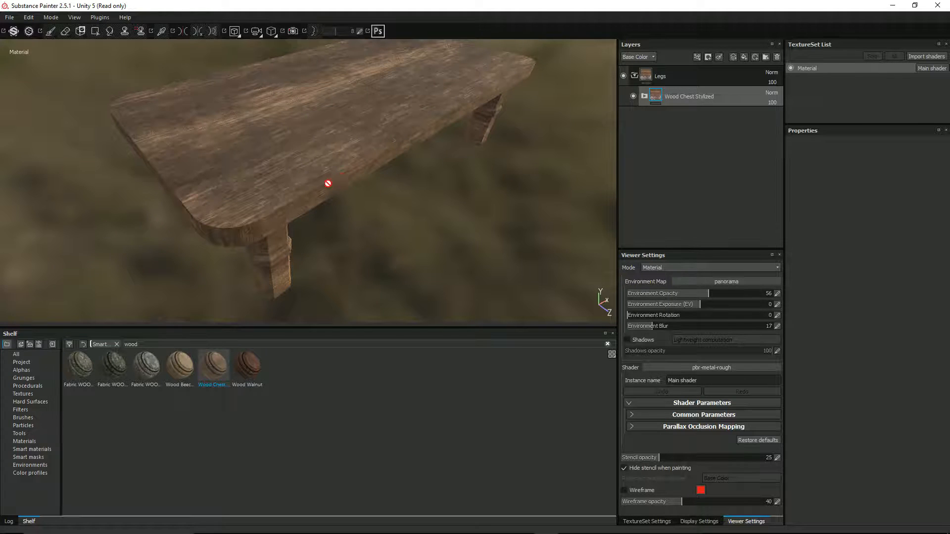
scroll(218, 216, up, 3)
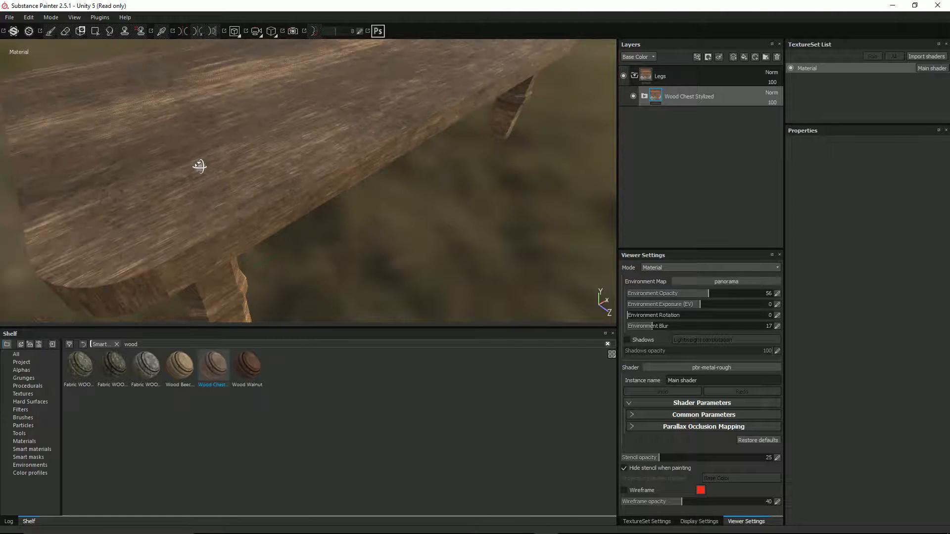
alt+drag(183, 163, 176, 188)
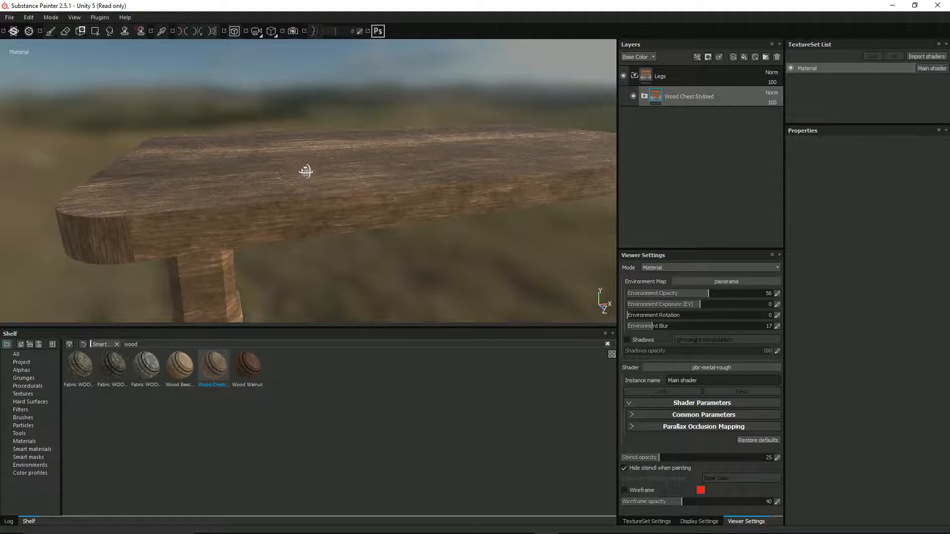
alt+drag(303, 170, 347, 176)
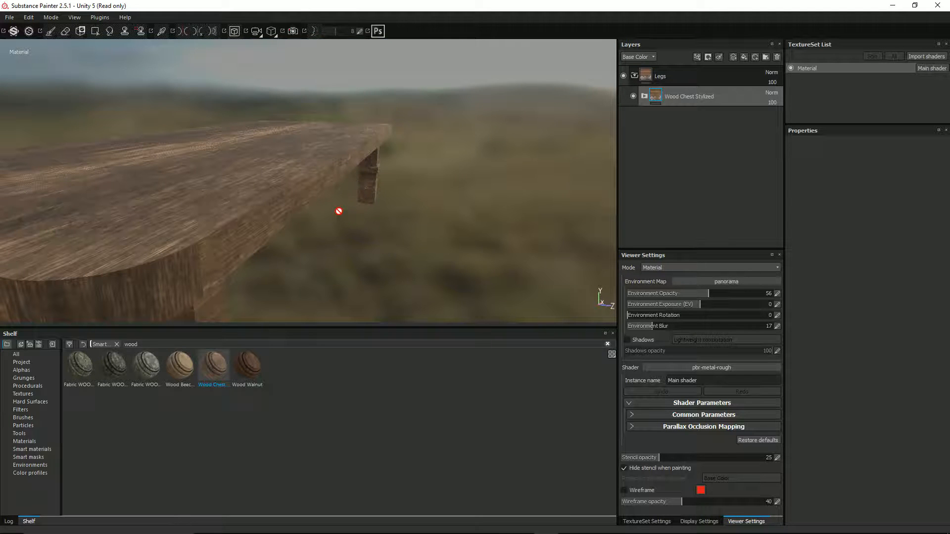
alt+drag(335, 210, 341, 211)
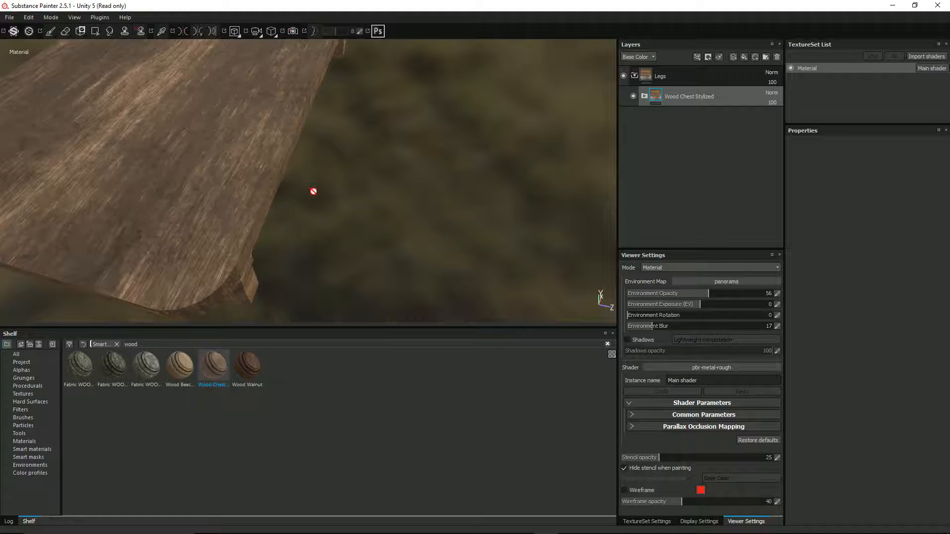
alt+drag(352, 99, 480, 87)
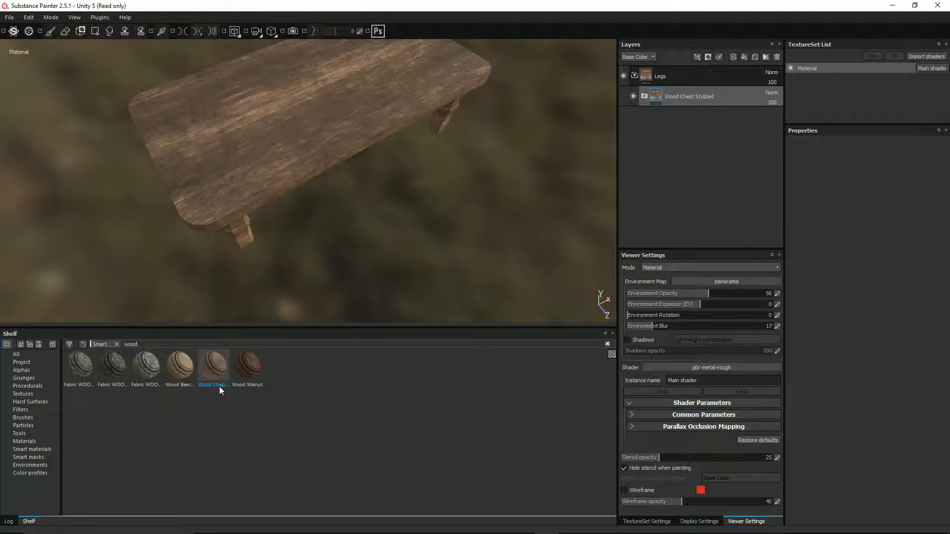
key(ctrl+z)
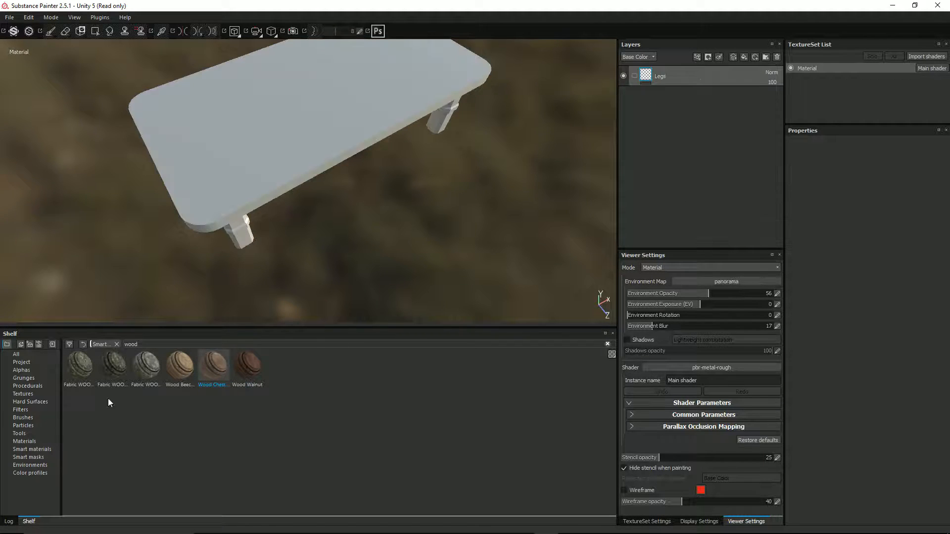
Search the regular materials for wood and add Wood american cherry as a fill layer inside the Legs folder.
click(25, 441)
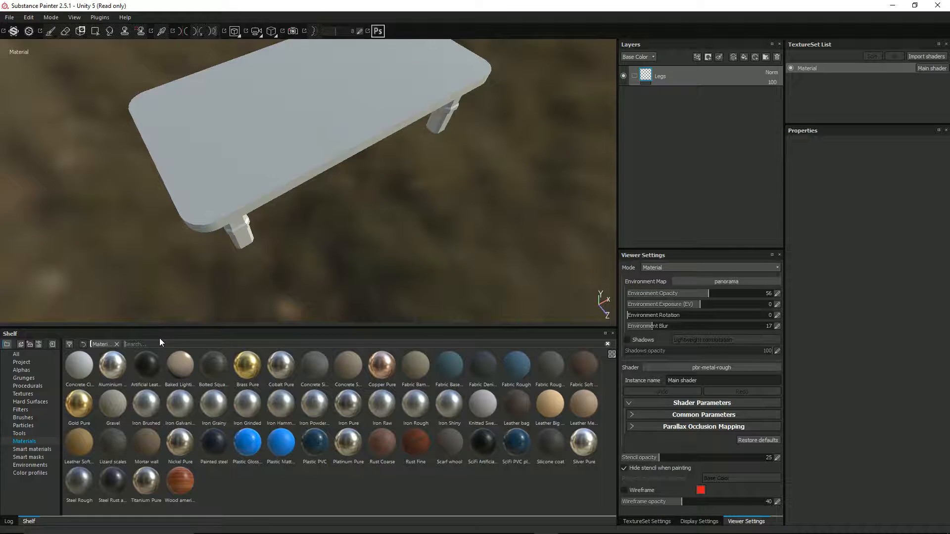
text(wood)
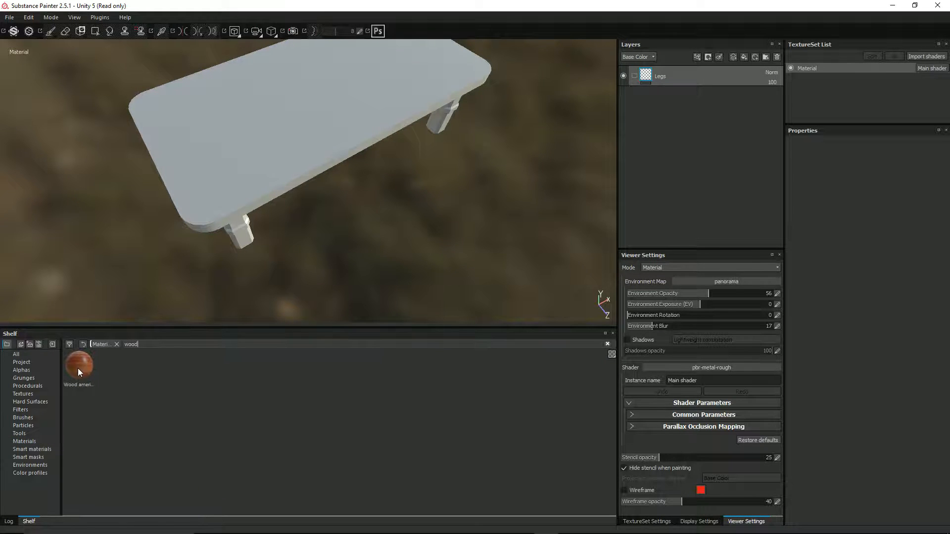
drag(72, 363, 644, 128)
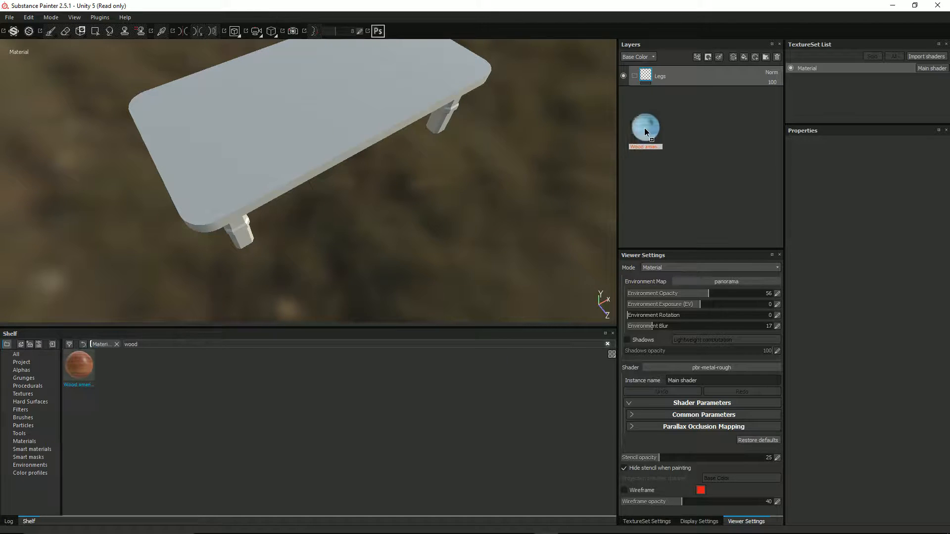
drag(421, 183, 326, 219)
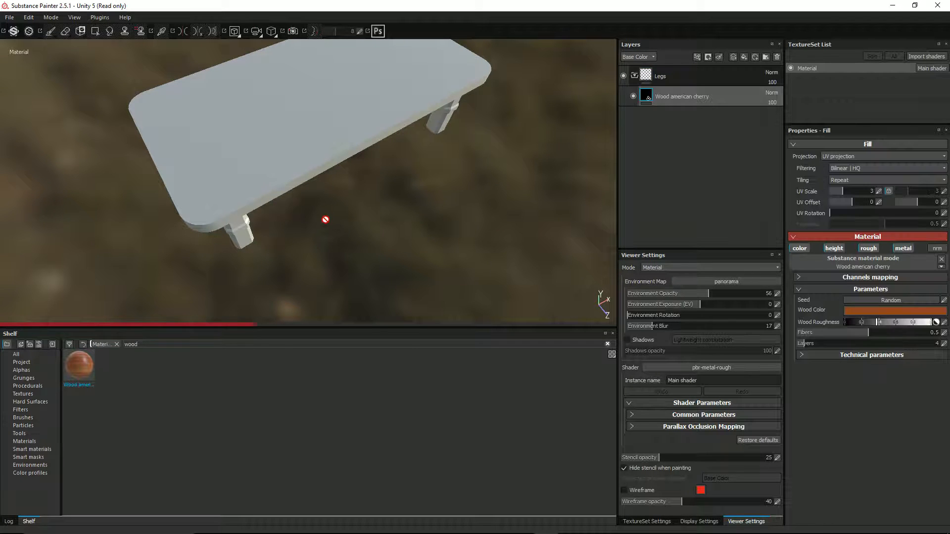
alt+drag(371, 189, 297, 177)
alt+right_drag(297, 177, 269, 210)
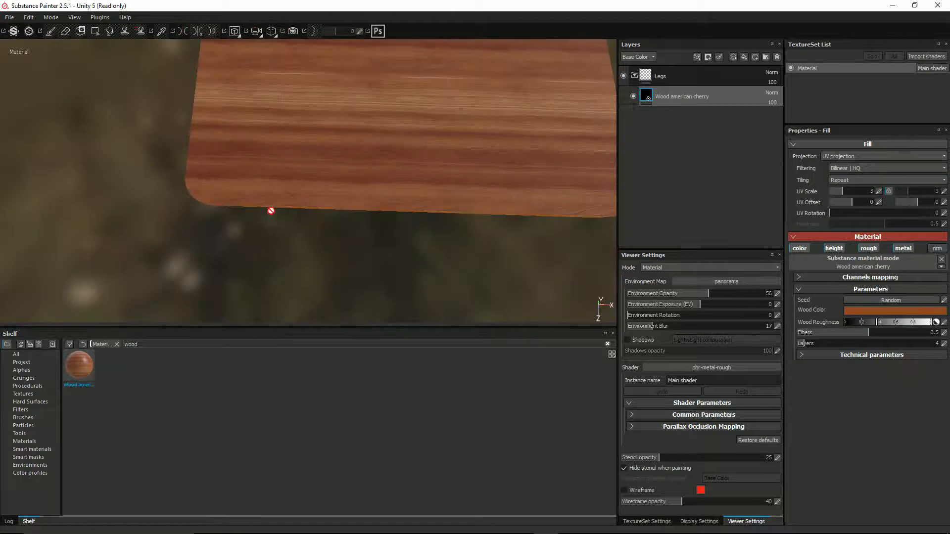
alt+drag(269, 209, 281, 144)
alt+right_drag(282, 144, 319, 216)
scroll(320, 214, up, 3)
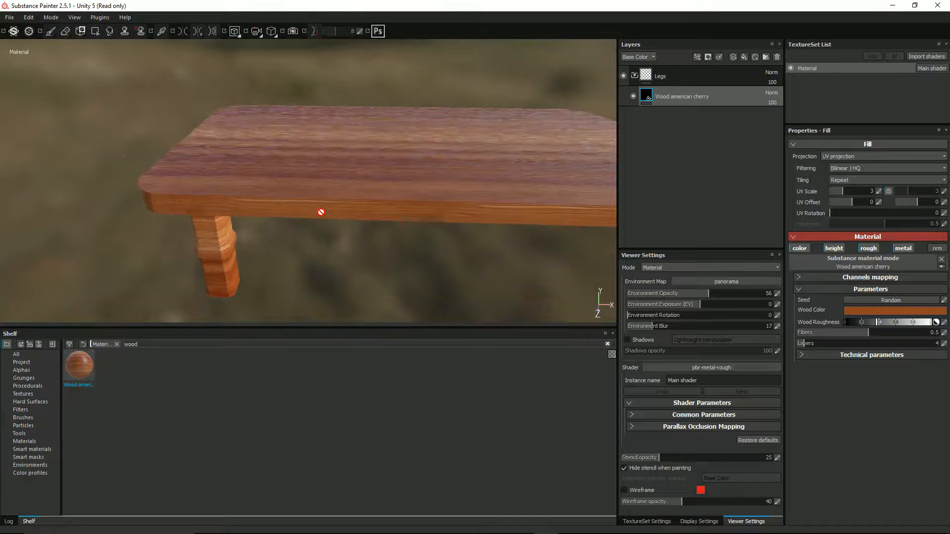
alt+drag(320, 211, 252, 158)
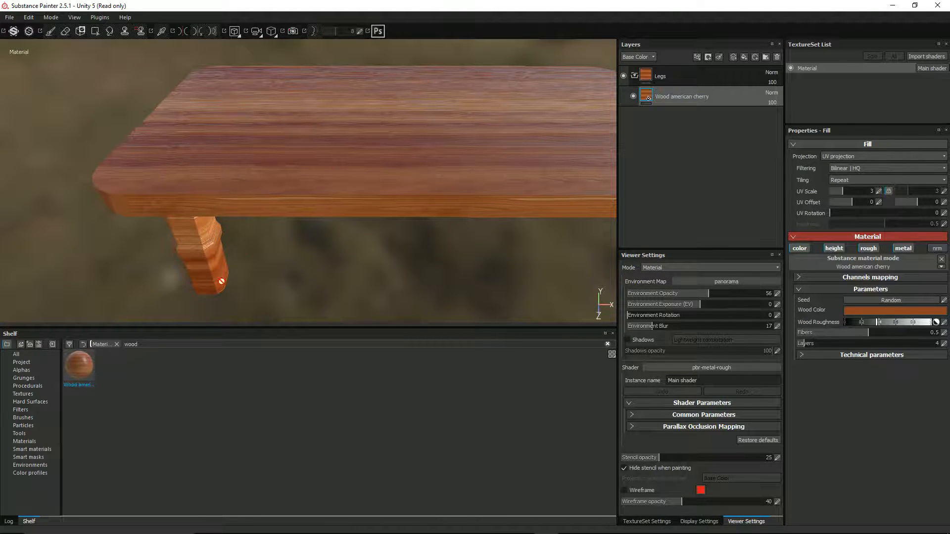
Add a black mask to the Legs folder.
click(646, 77)
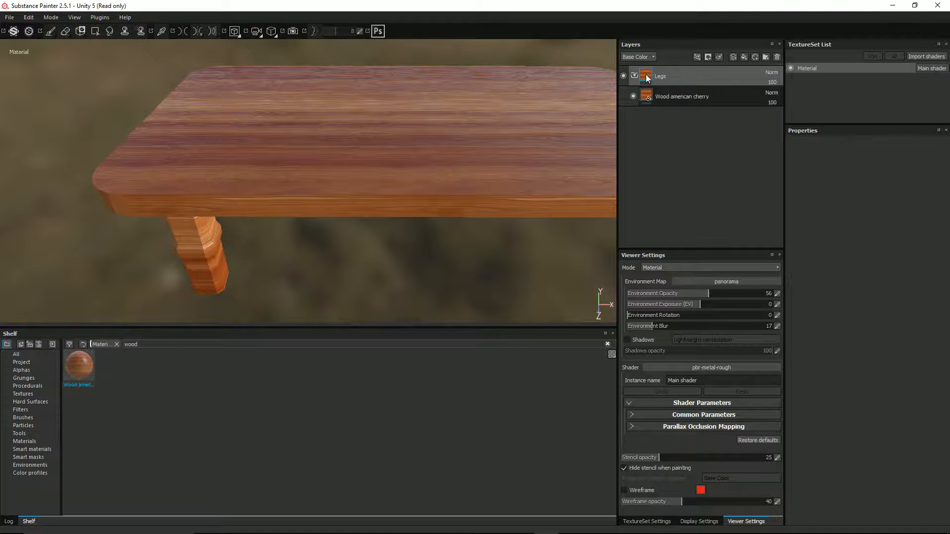
right_click(646, 77)
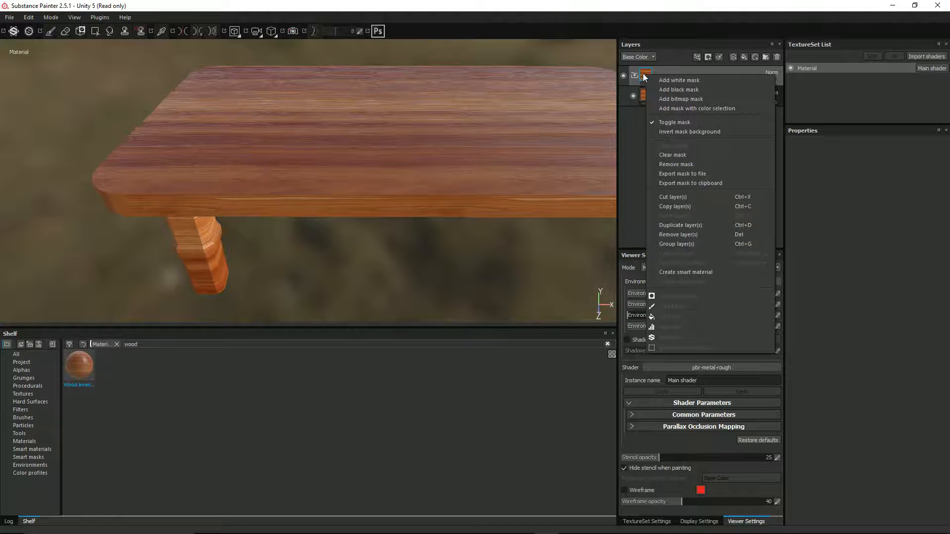
click(666, 89)
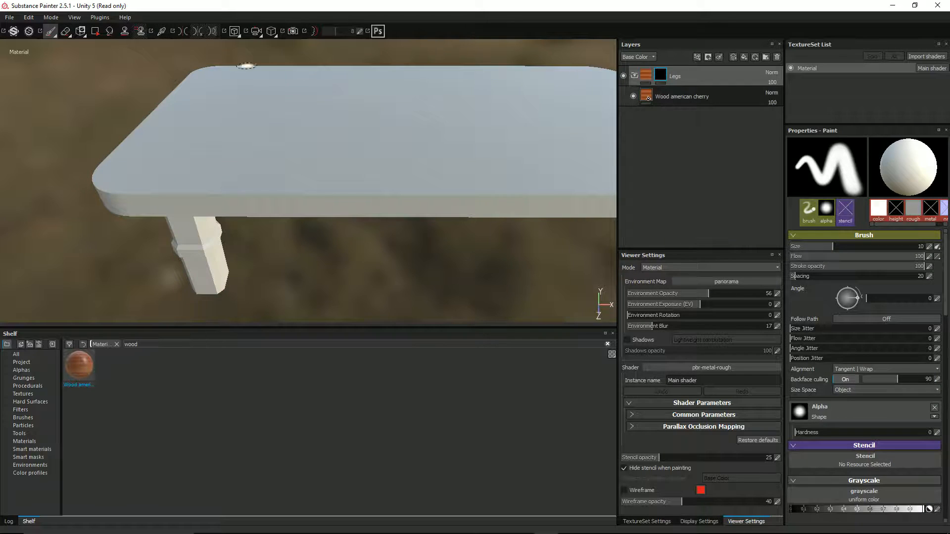
Reveal the wood on the table legs in the Legs mask using Polygon Fill in mesh fill mode.
click(95, 34)
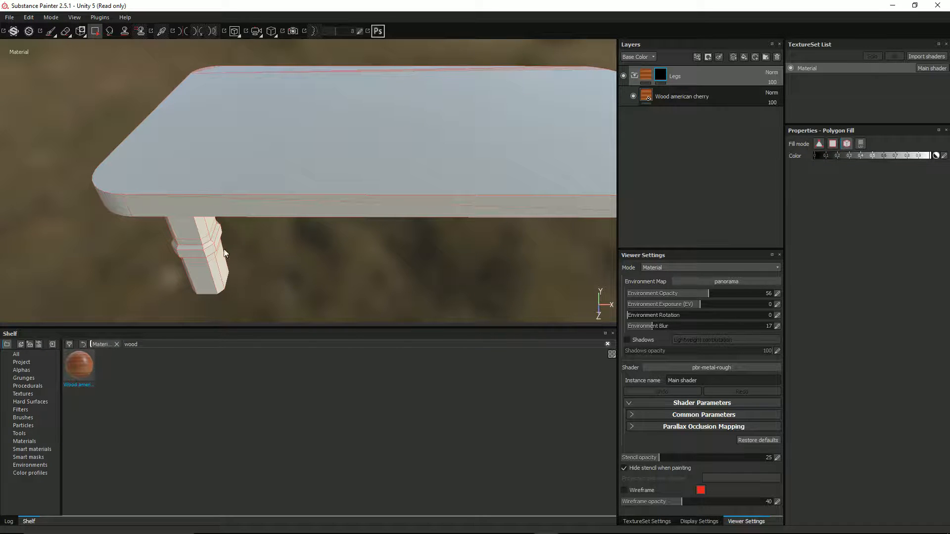
click(209, 249)
alt+drag(220, 244, 529, 167)
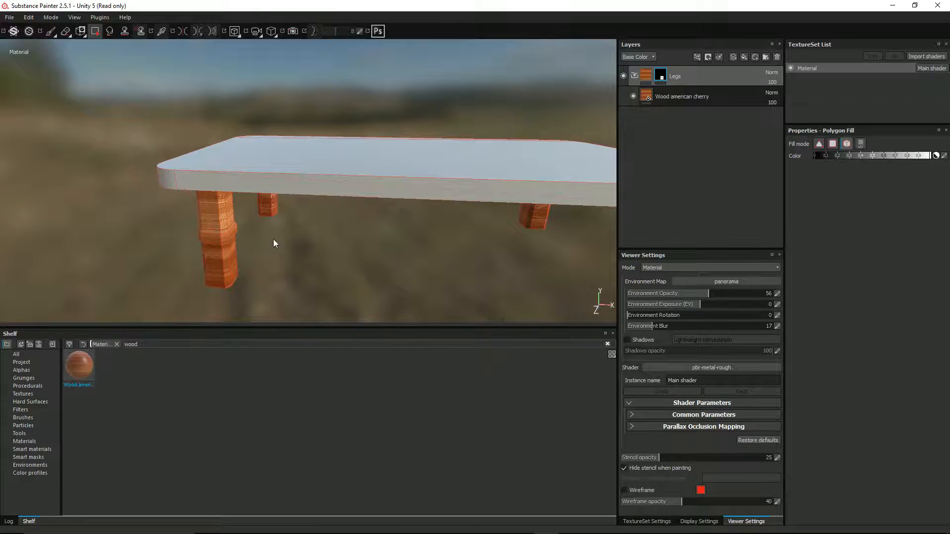
alt+drag(273, 239, 366, 229)
scroll(366, 229, up, 1)
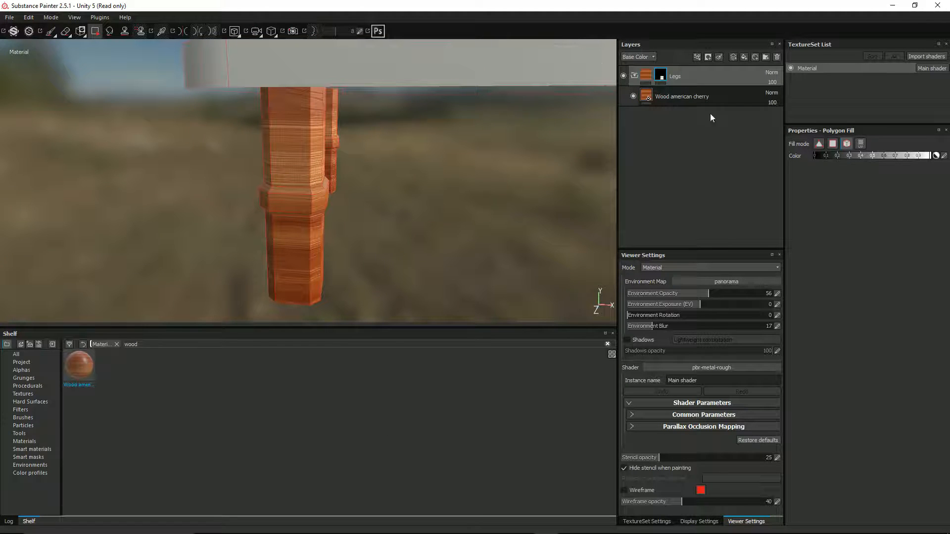
Set the UV rotation of the Wood american cherry layer to 90 so the grain runs along the legs.
click(645, 77)
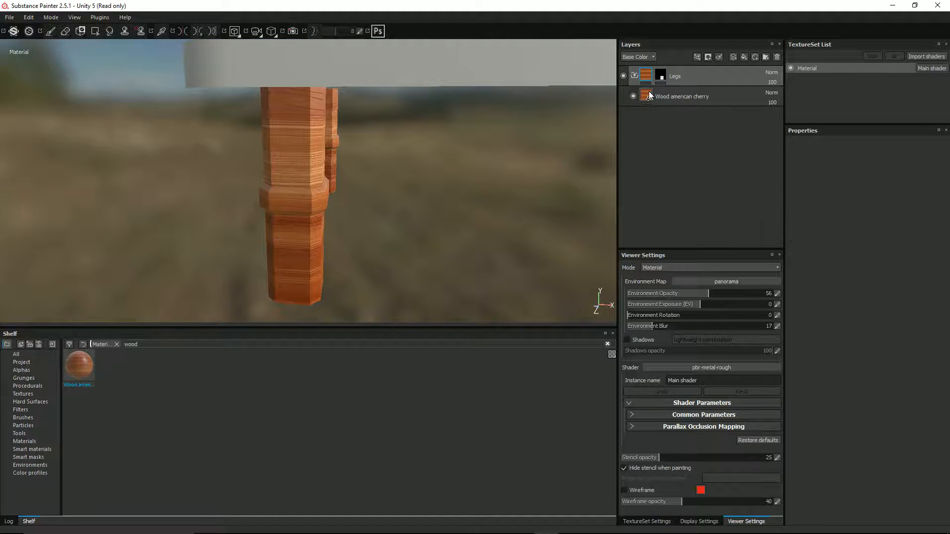
click(648, 95)
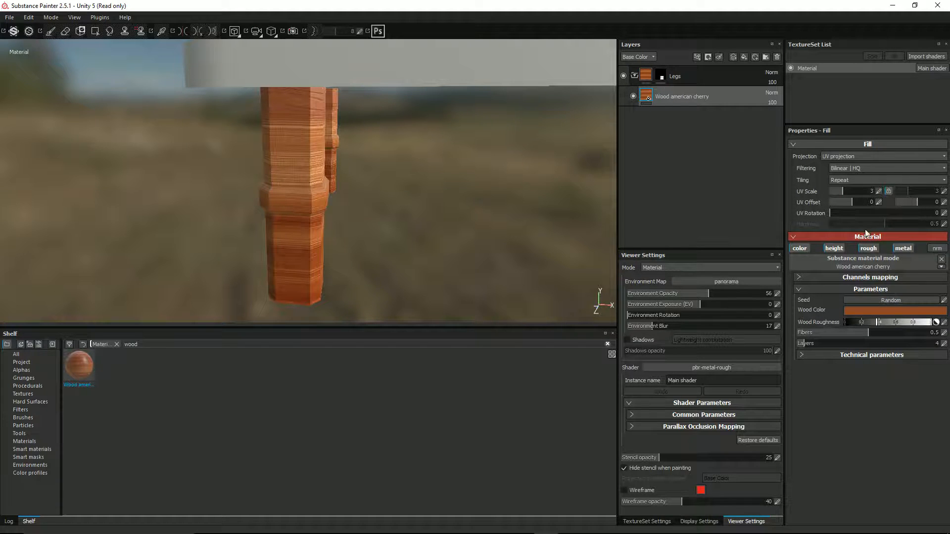
click(943, 214)
text(90)
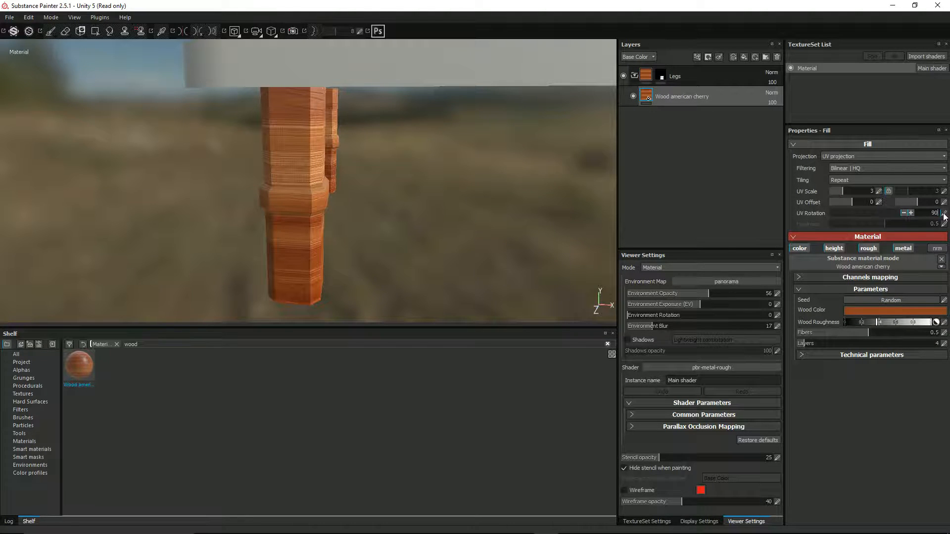
key(Return)
alt+drag(343, 174, 375, 169)
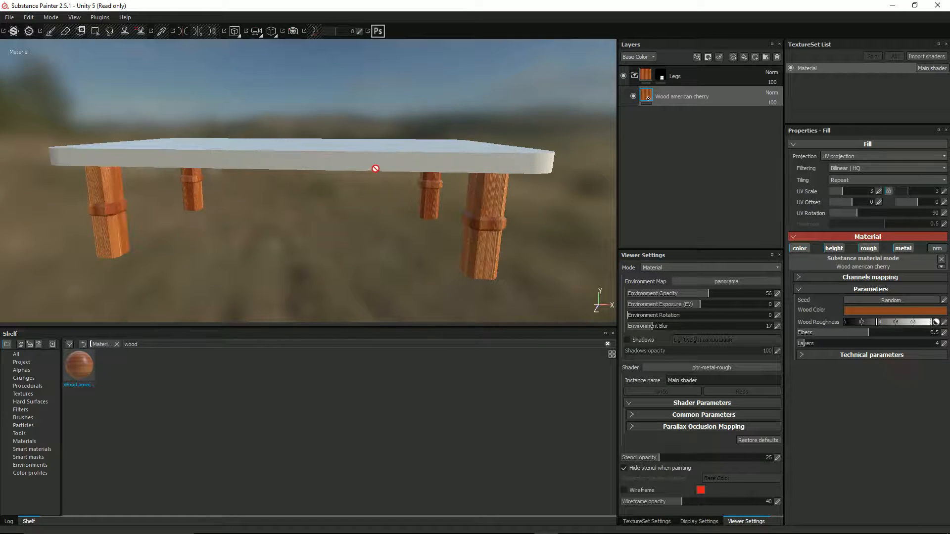
Set the UV scale of the Wood american cherry layer to 6.
click(880, 192)
text(6)
key(Return)
alt+drag(480, 168, 410, 183)
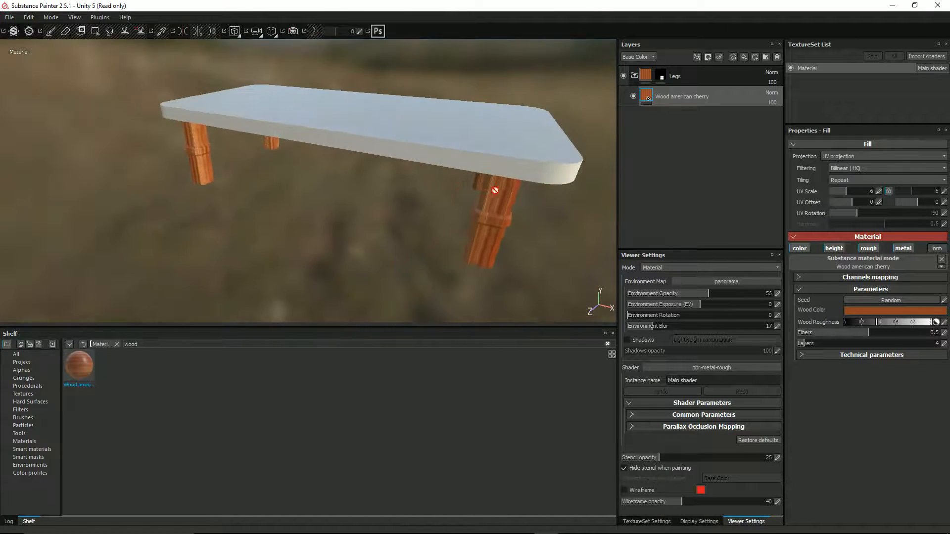
Change the Wood american cherry layer's projection to Tri-planar projection and check the legs from several angles.
alt+right_drag(494, 201, 519, 195)
click(840, 156)
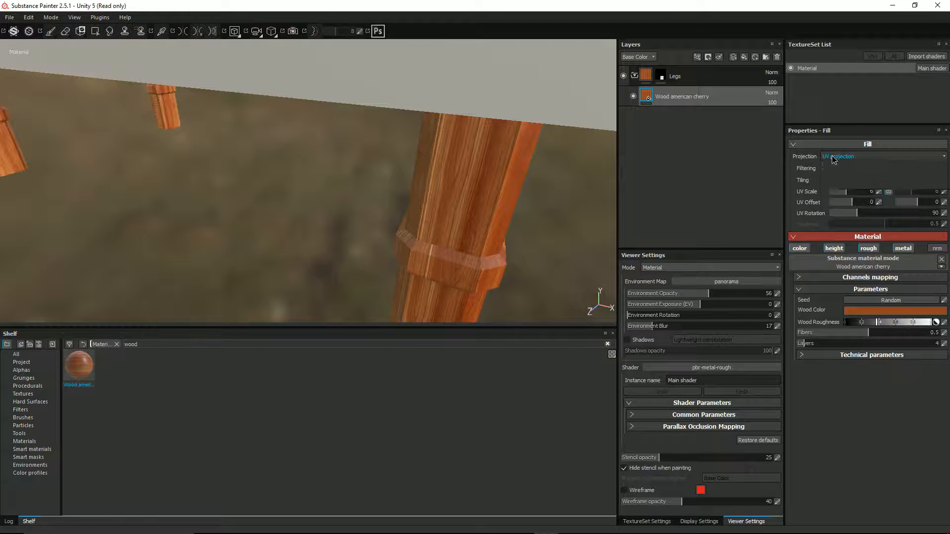
click(843, 169)
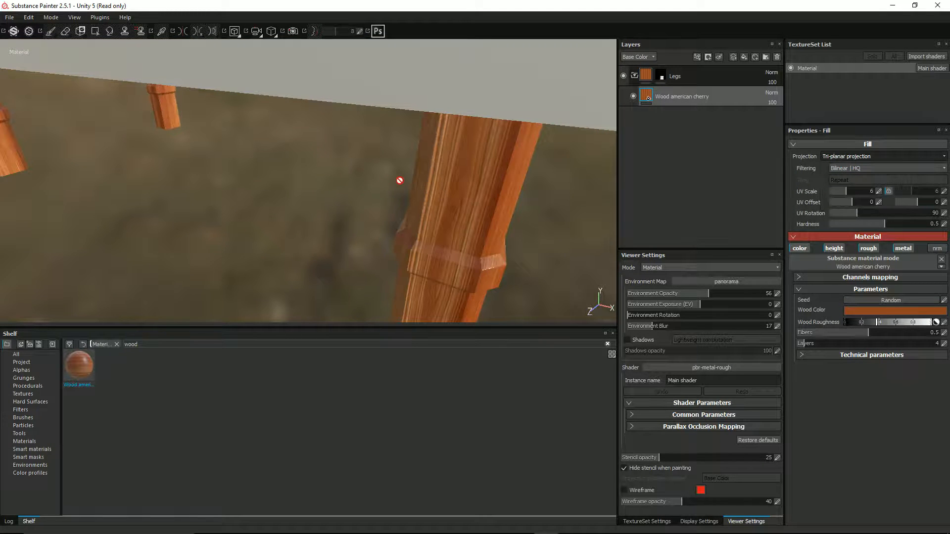
alt+drag(400, 180, 335, 177)
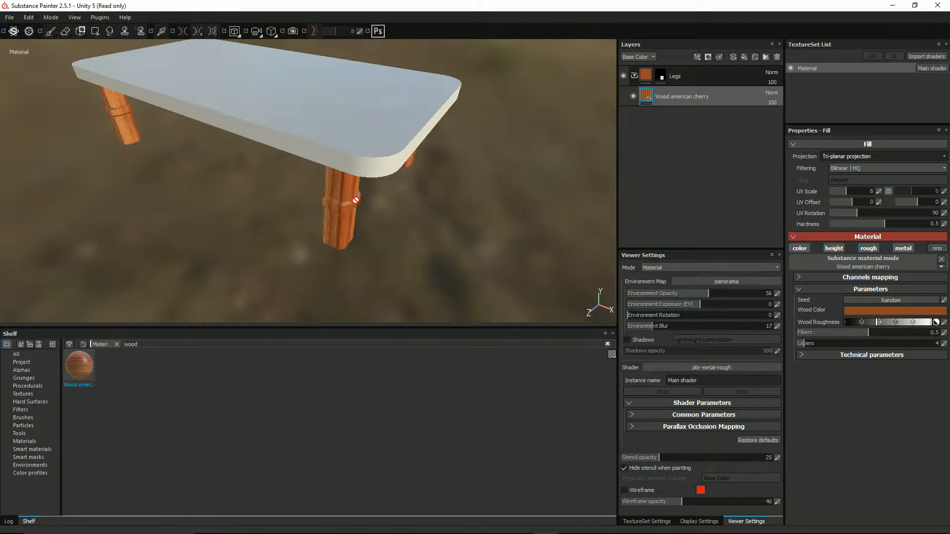
alt+drag(258, 167, 549, 195)
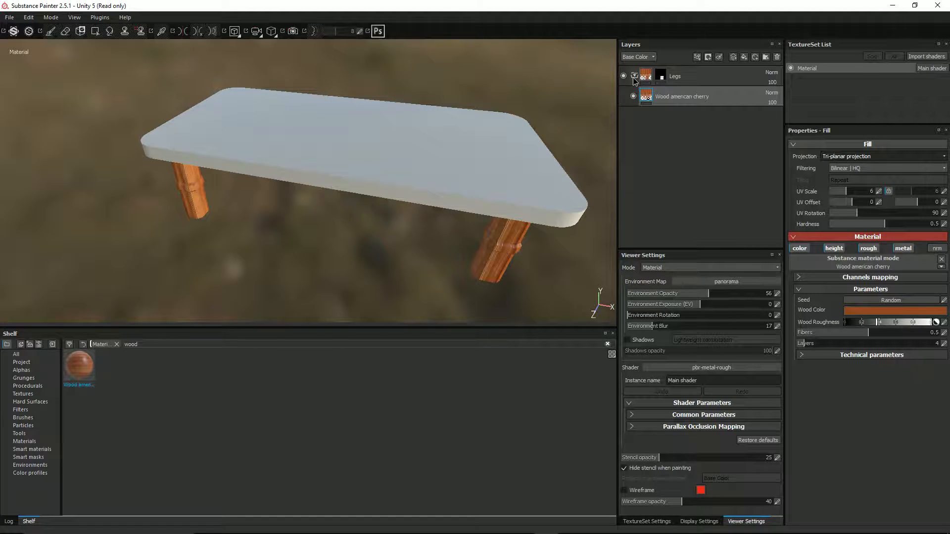
Add a folder above the Legs folder in the layer stack, name it Table, and leave the Legs folder collapsed.
click(634, 76)
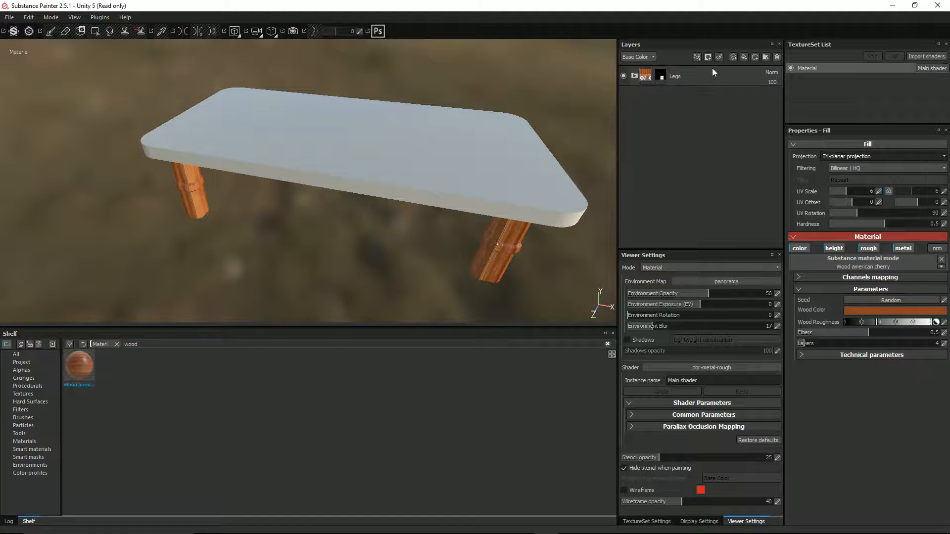
click(767, 55)
drag(740, 72, 671, 67)
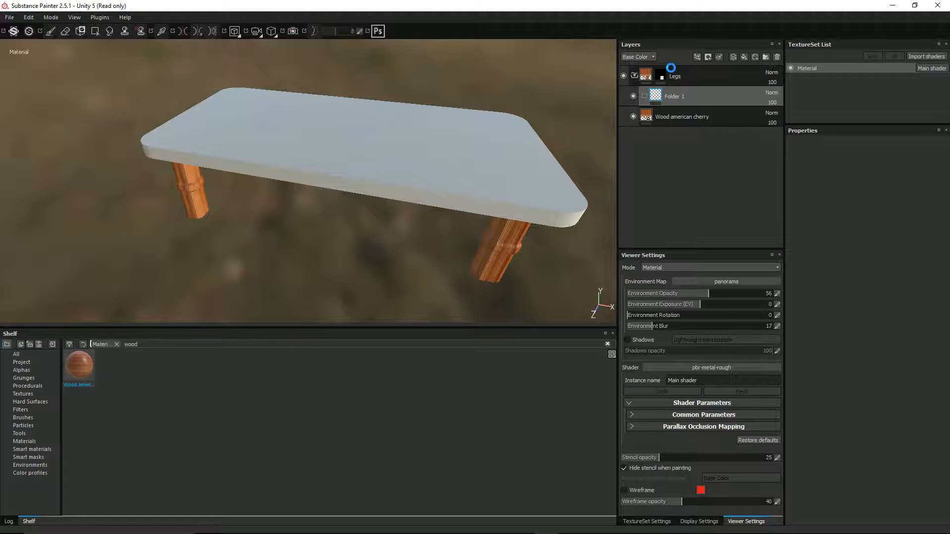
double_click(669, 77)
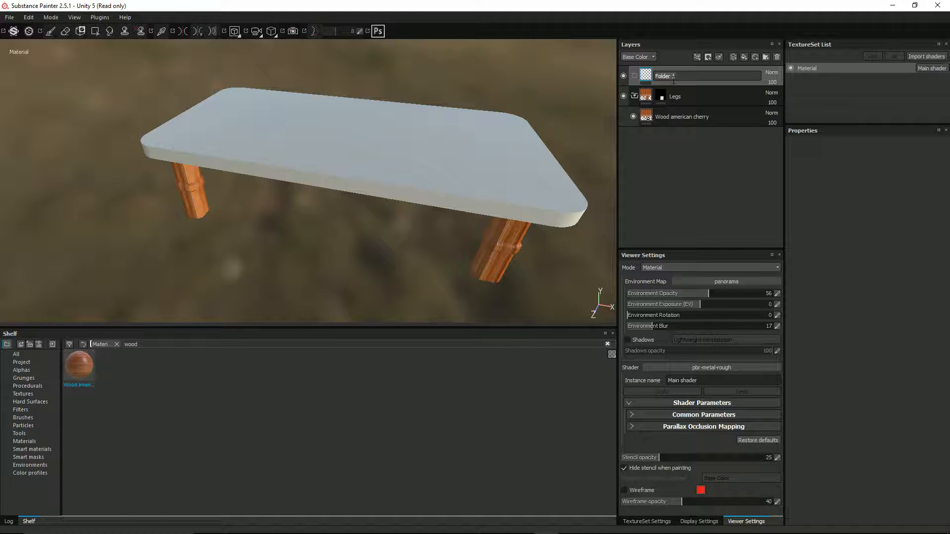
text(Table)
key(Return)
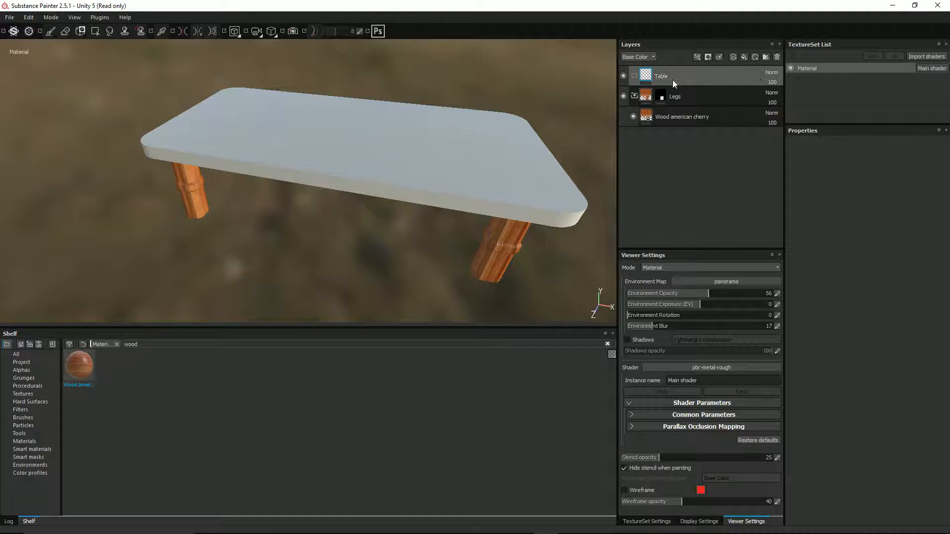
click(634, 96)
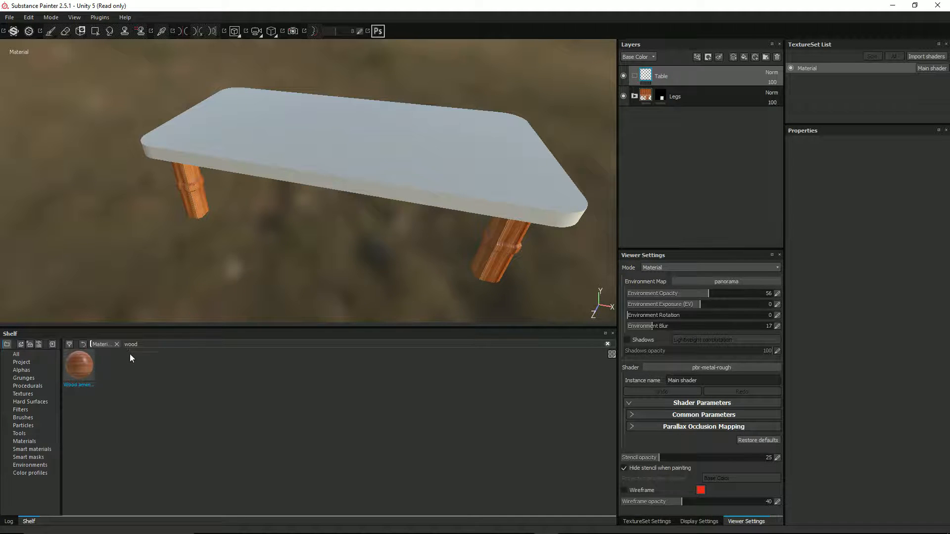
Place the Wood american cherry material from the shelf inside the Table folder.
drag(77, 374, 690, 78)
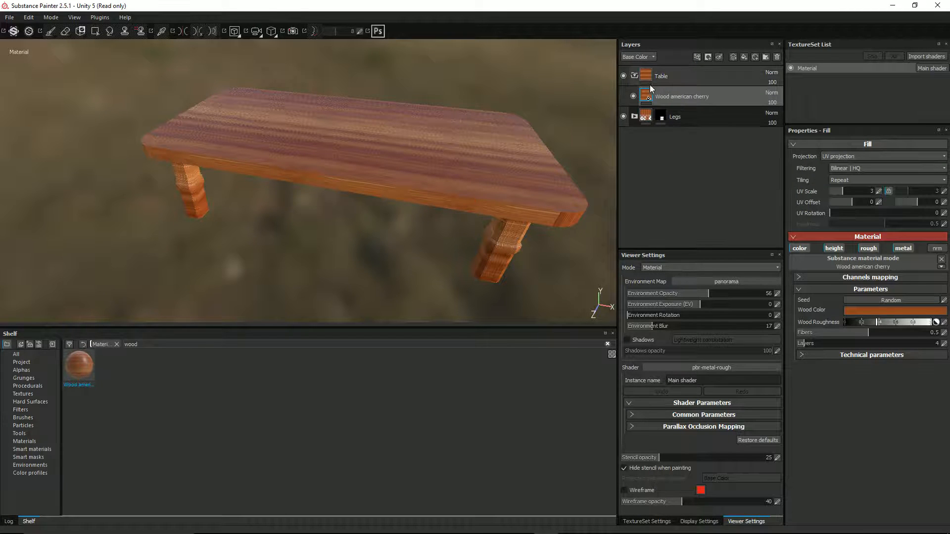
drag(654, 79, 588, 139)
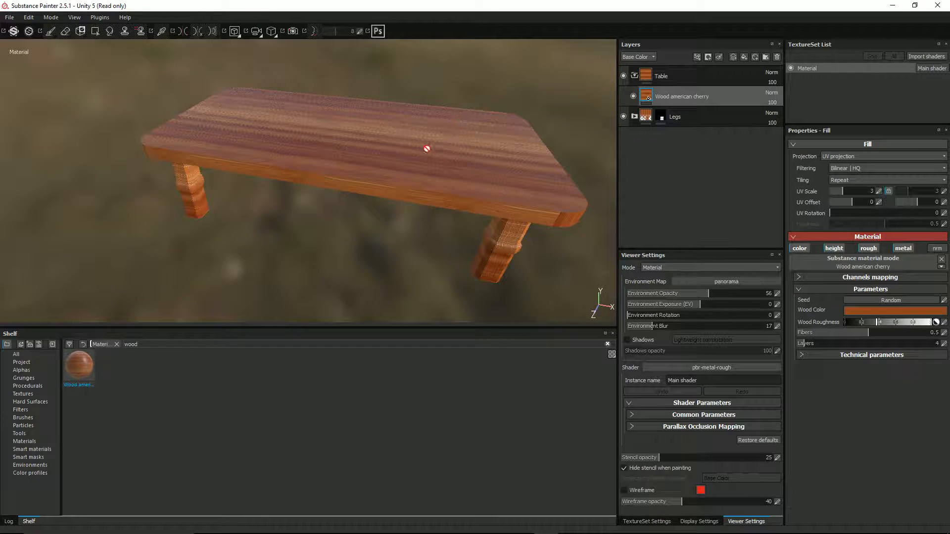
drag(587, 102, 650, 74)
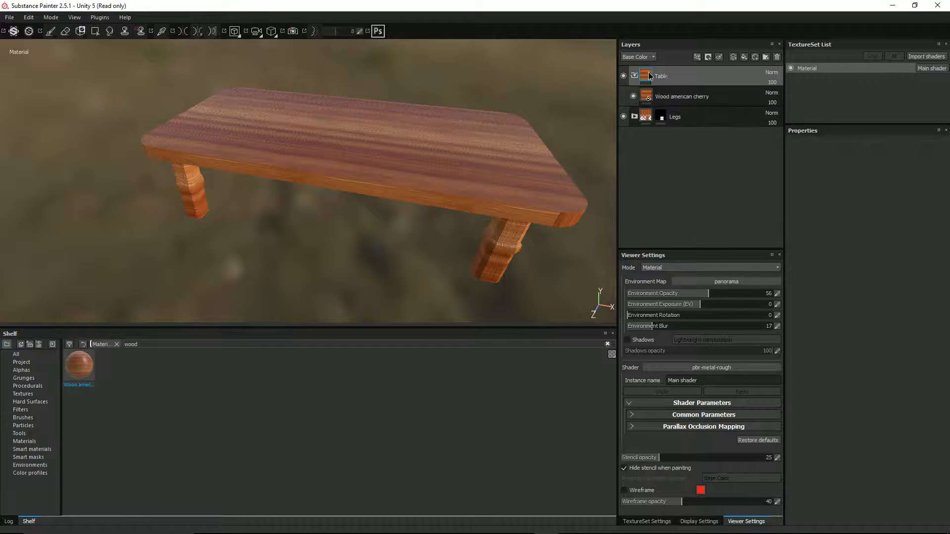
Add a black mask to the Table folder and reveal the wood on the tabletop using Polygon Fill in mesh fill mode.
right_click(649, 72)
click(671, 88)
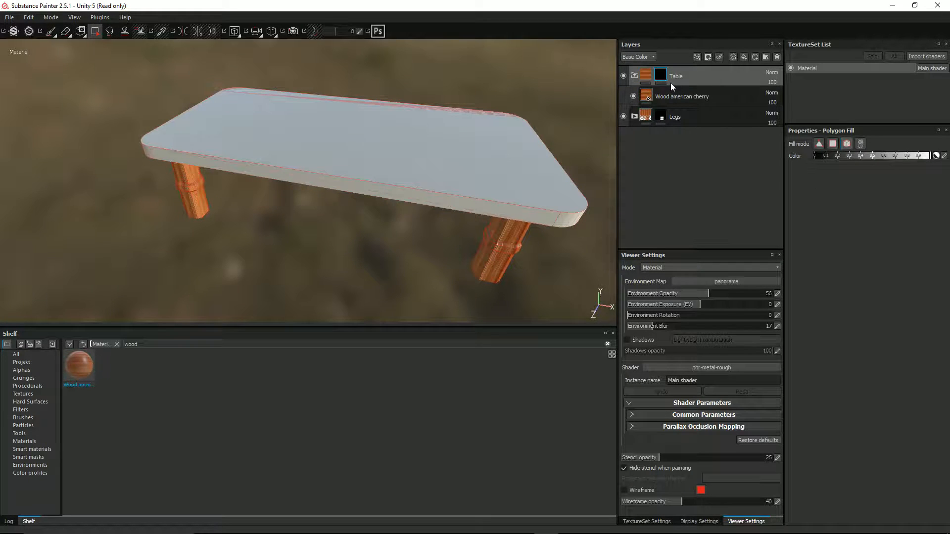
click(481, 201)
alt+drag(483, 200, 345, 59)
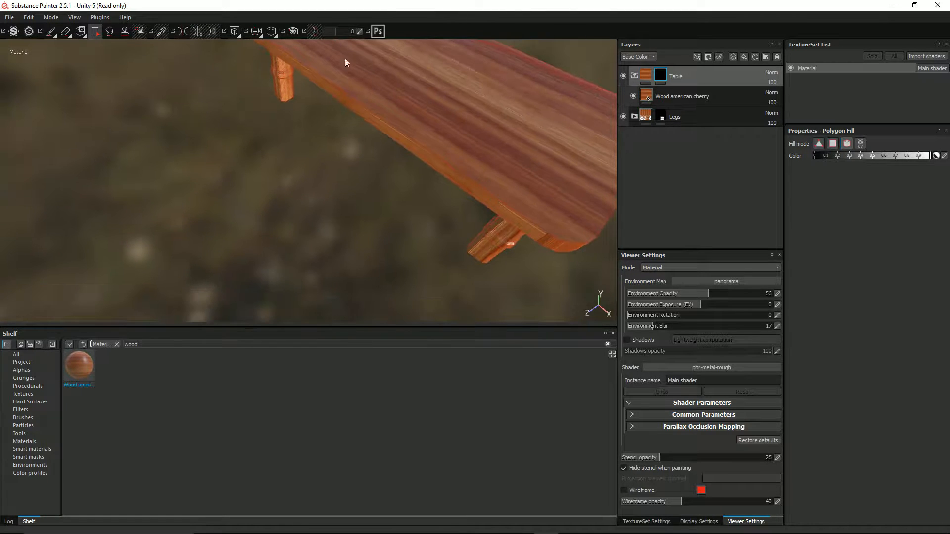
Try a UV rotation of 90 on the Table folder's Wood american cherry layer and return it to 0.
click(672, 96)
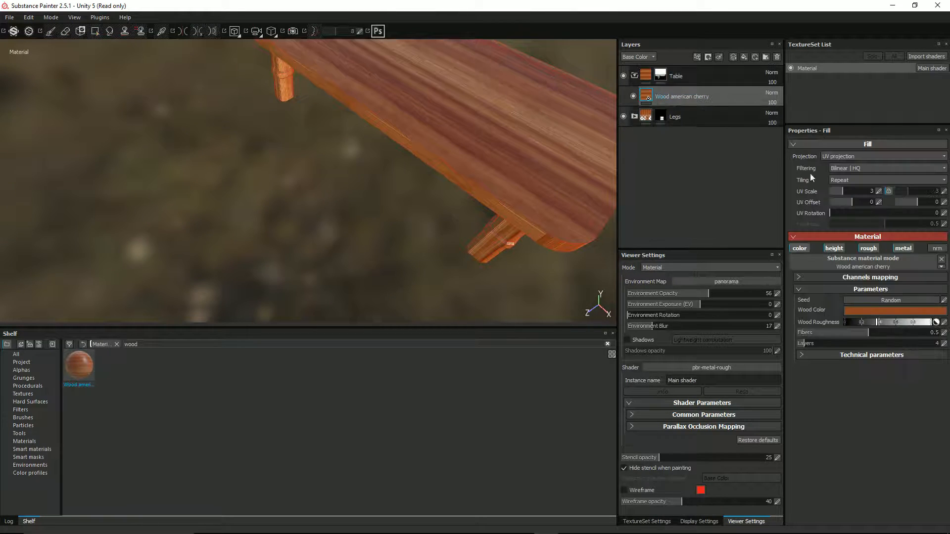
click(944, 213)
text(90)
key(Return)
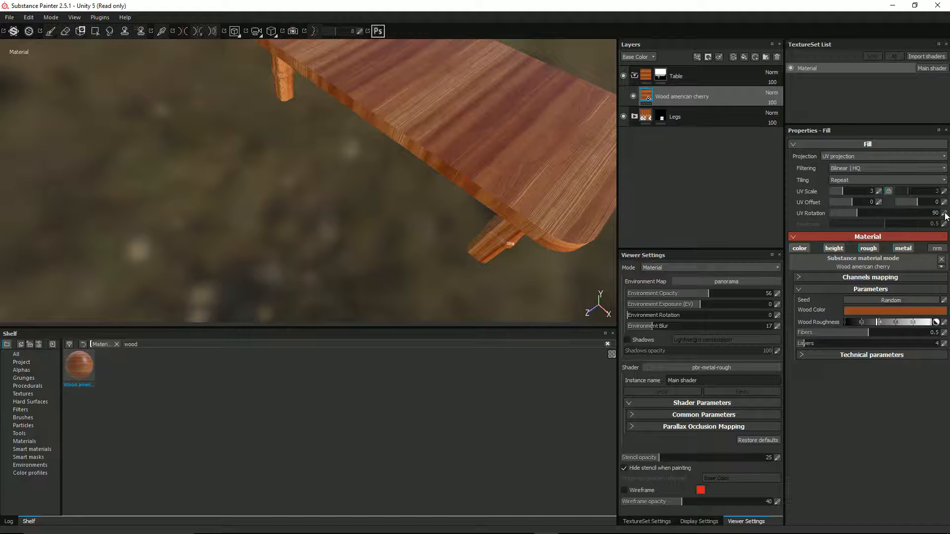
alt+drag(427, 191, 547, 163)
drag(856, 213, 753, 252)
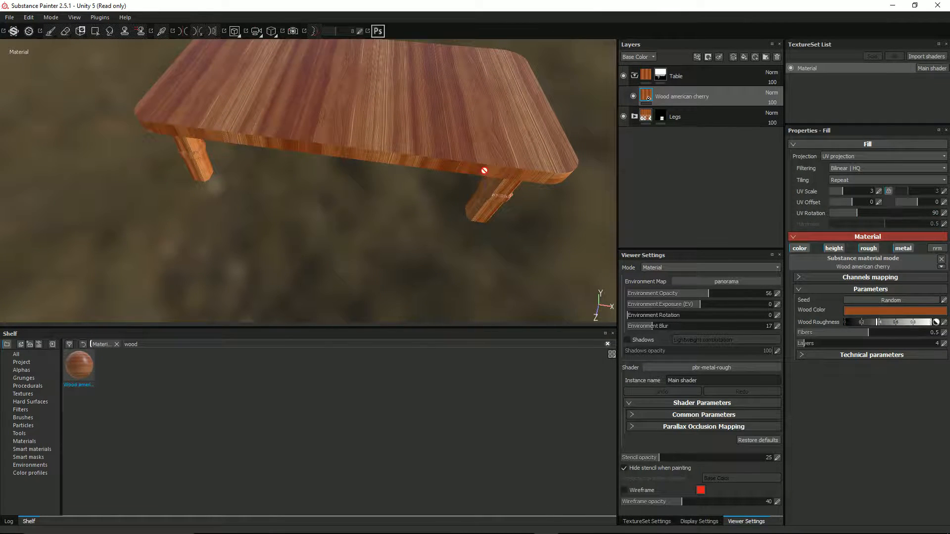
Examine the wood grain and surface shine of the tabletop from several angles and distances.
scroll(366, 140, down, 2)
alt+drag(357, 140, 506, 127)
alt+middle_drag(506, 128, 505, 139)
alt+drag(504, 139, 464, 102)
alt+middle_drag(464, 102, 334, 187)
scroll(366, 170, up, 5)
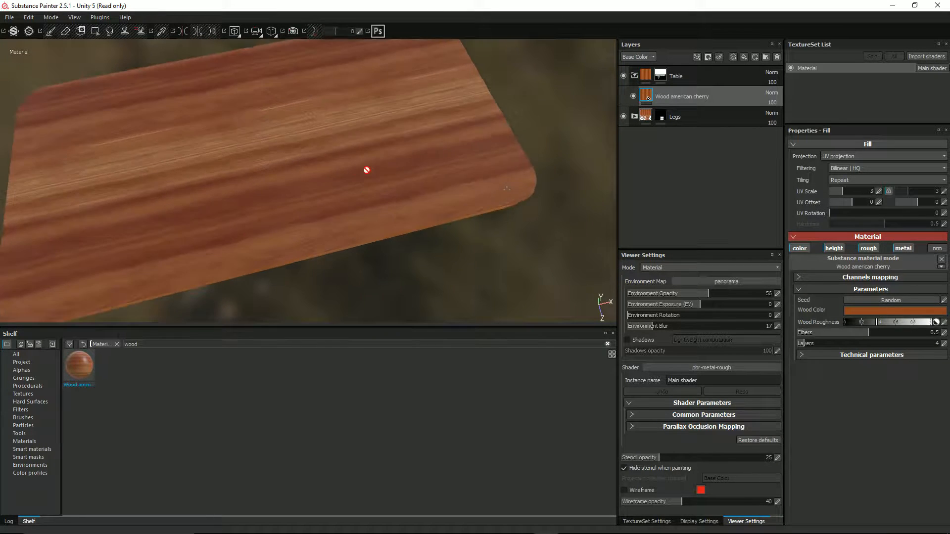
alt+middle_drag(474, 199, 588, 234)
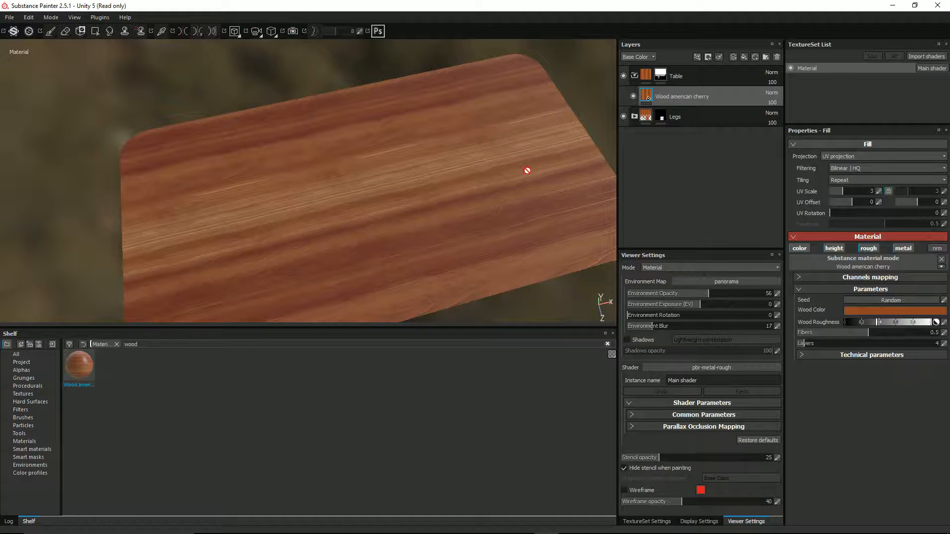
alt+drag(386, 246, 465, 178)
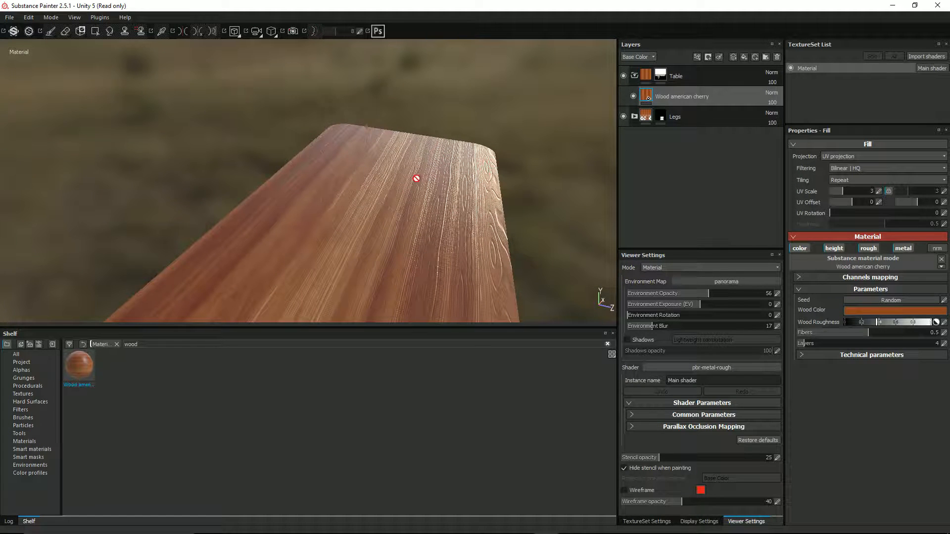
alt+drag(564, 176, 376, 268)
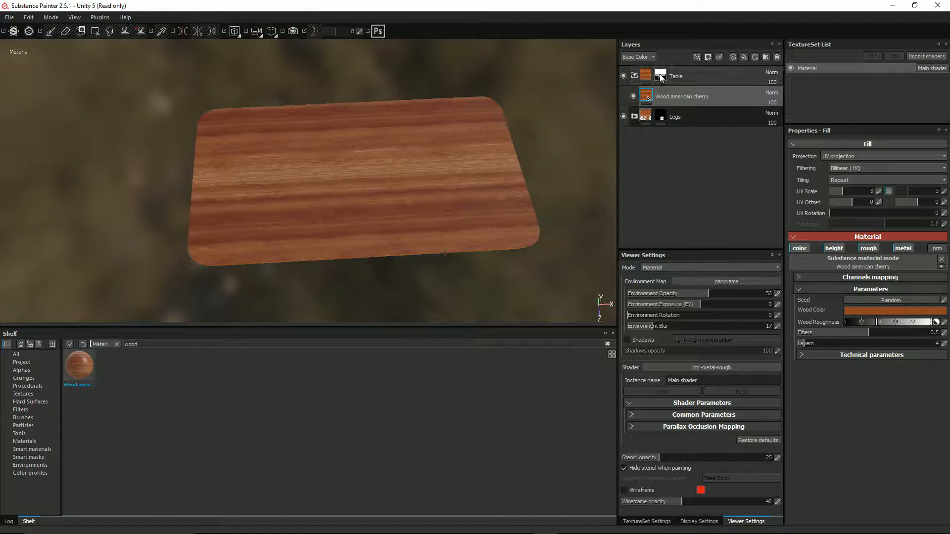
Add a Color selection effect to the Table folder's mask and show all resources in the shelf.
click(660, 74)
right_click(660, 74)
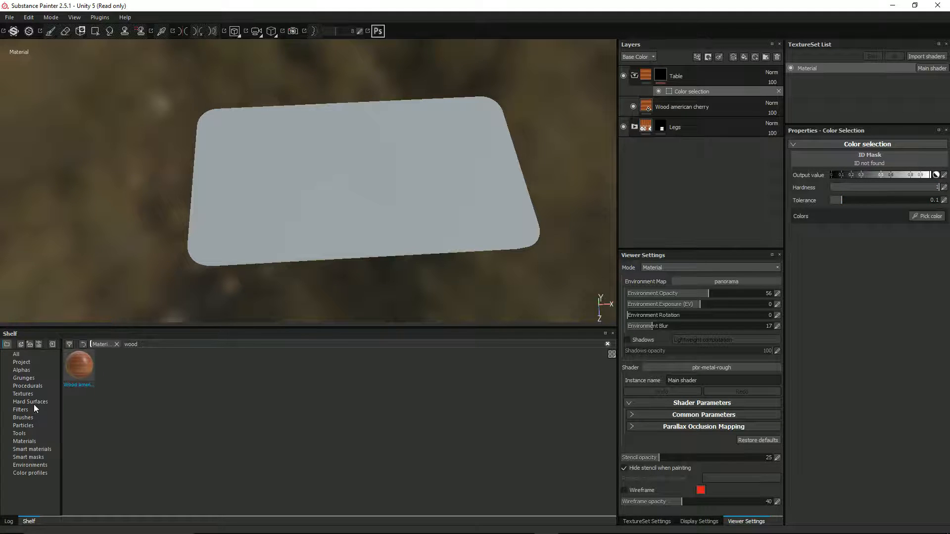
click(17, 354)
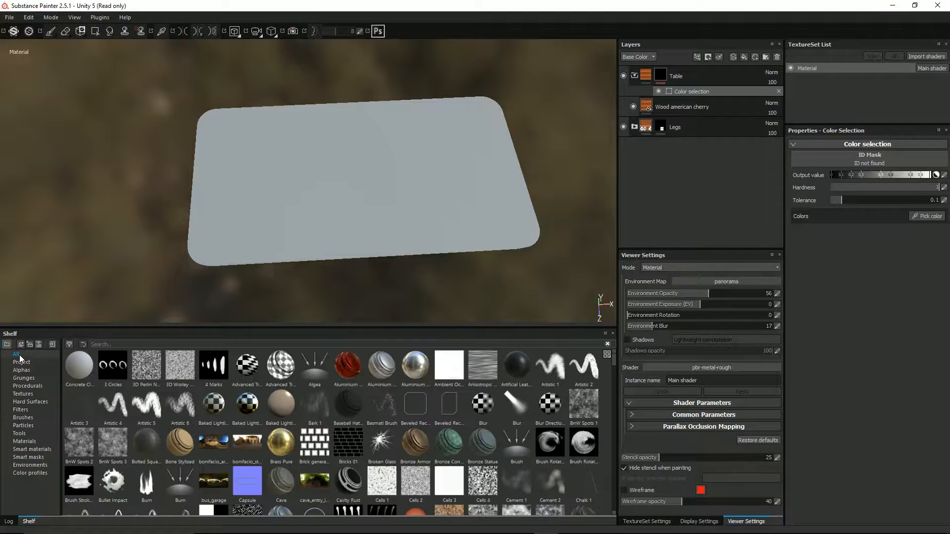
Open the Nim folder in File Explorer, locate table_normal.png and table_textures.png, and return to Substance Painter.
key(super)
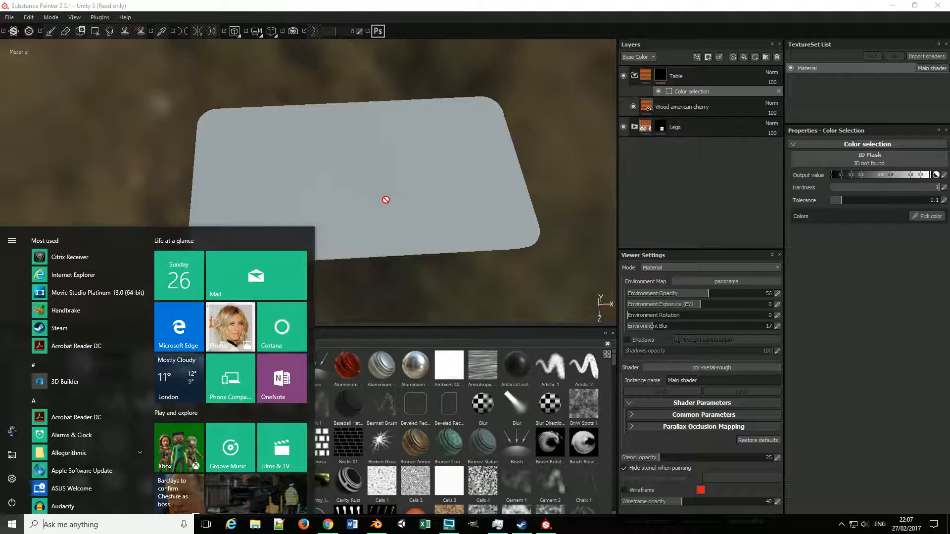
key(super+e)
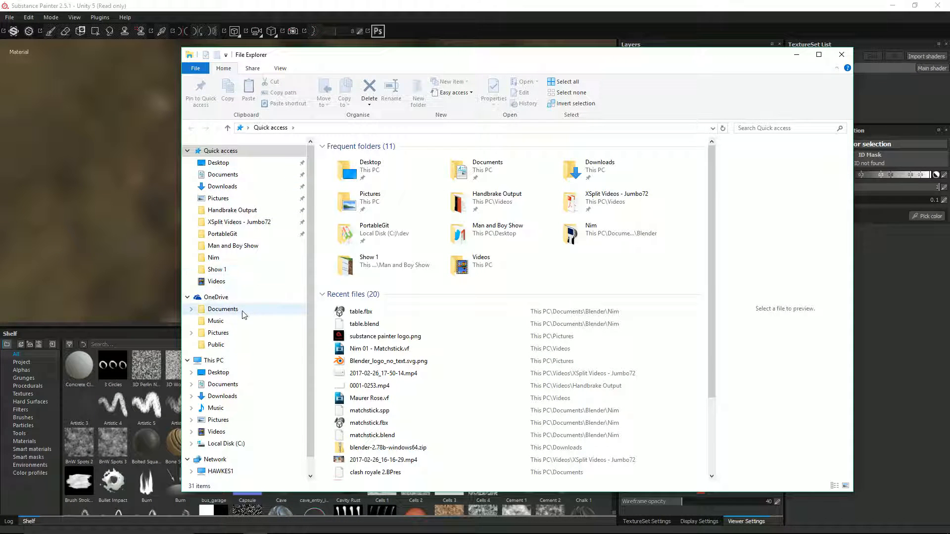
click(232, 258)
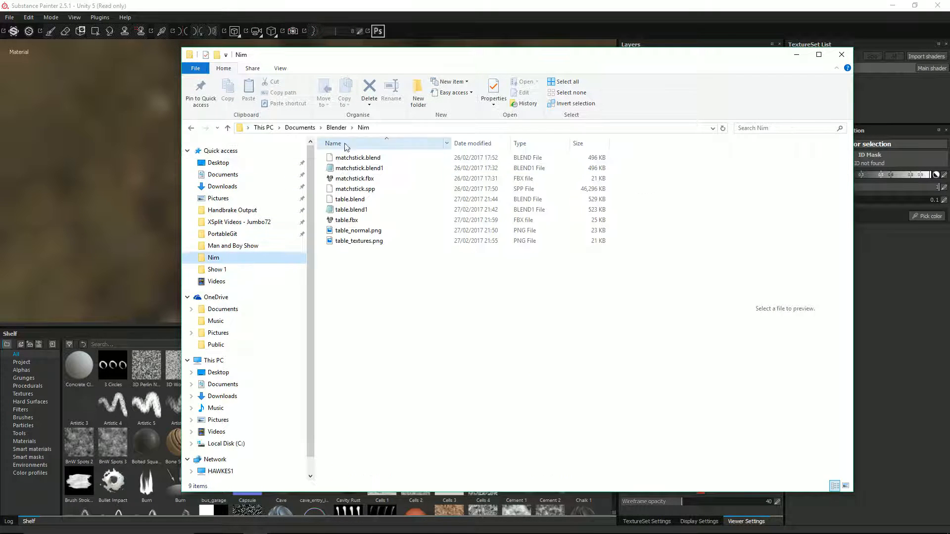
click(365, 230)
shift+click(365, 241)
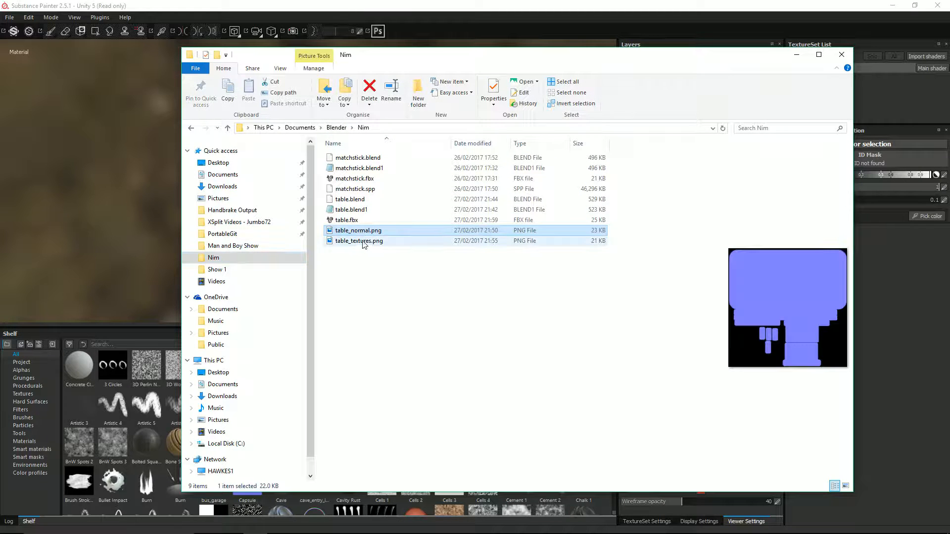
click(315, 5)
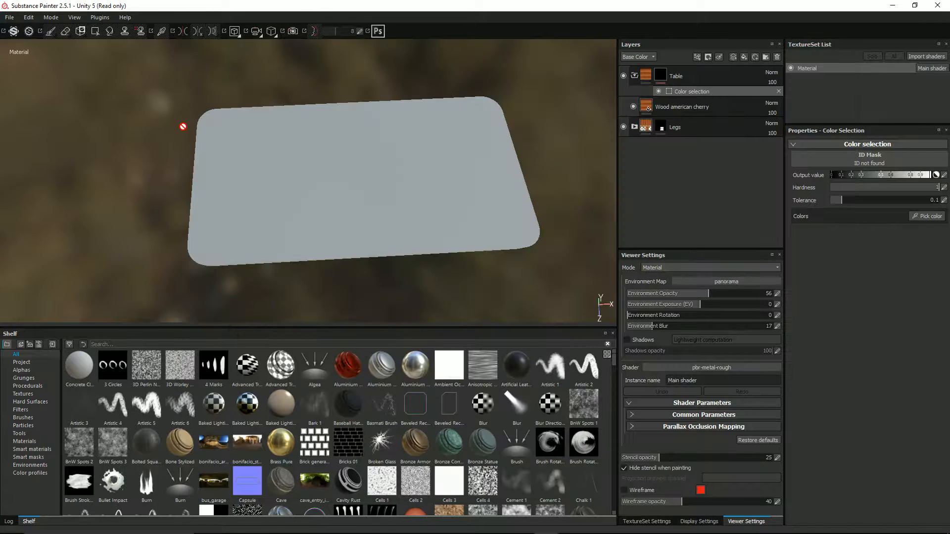
Save the project as table in the Nim folder.
key(ctrl+s)
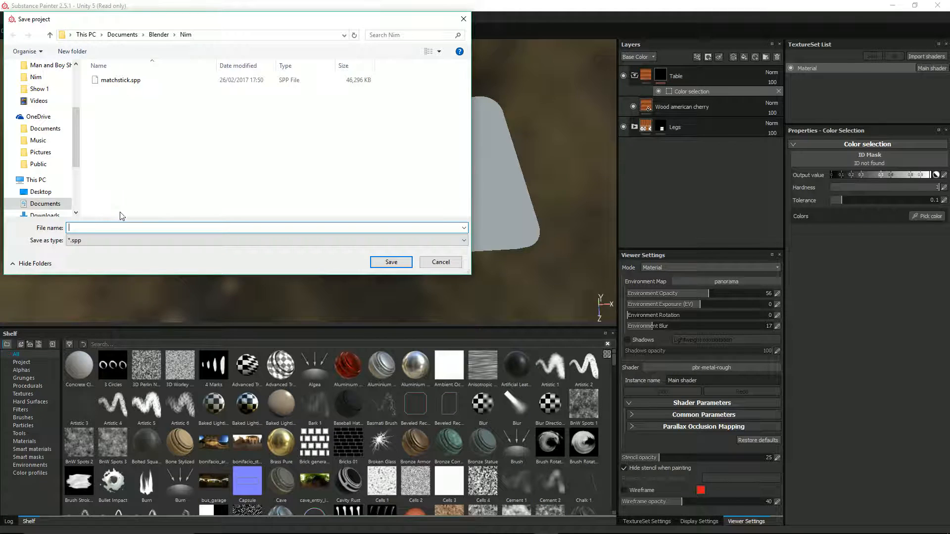
text(tab)
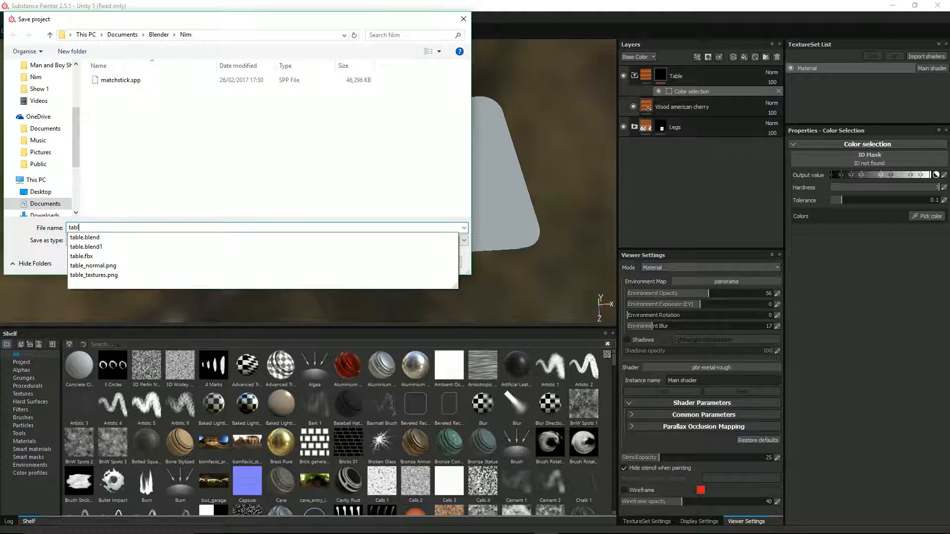
text(l)
key(Return)
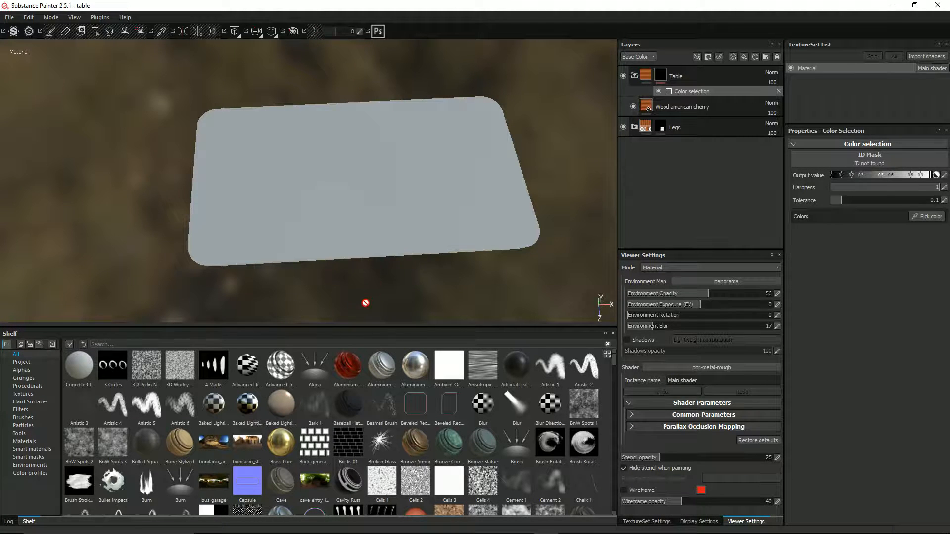
Import table_normal.png from the Nim folder as a texture into the project 'table'.
key(alt+Tab)
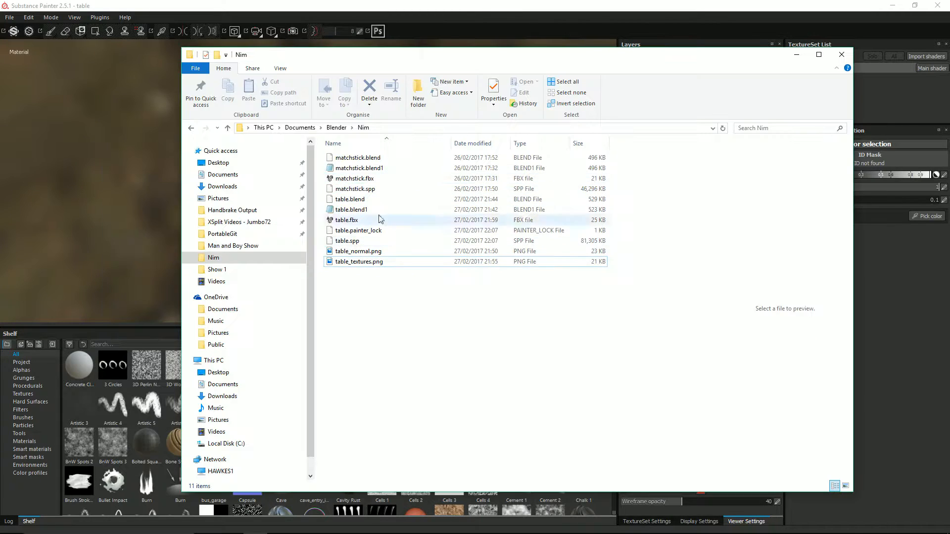
drag(531, 54, 687, 58)
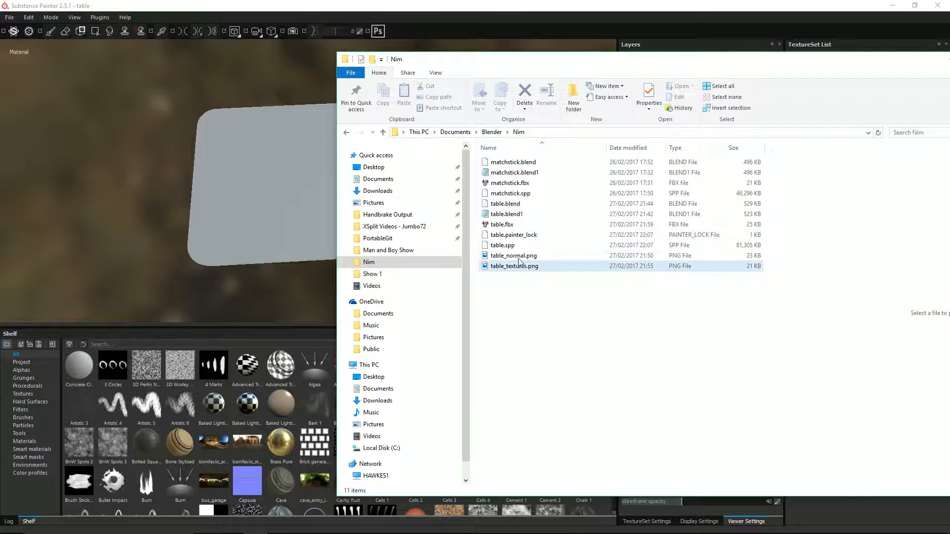
mouse_move(516, 255)
mouse_down()
mouse_move(302, 356)
mouse_move(262, 403)
mouse_up()
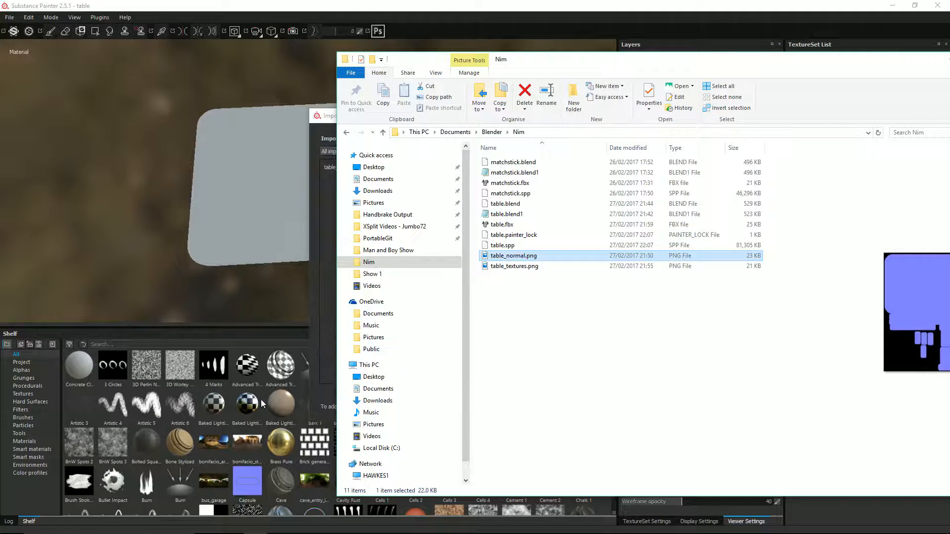
click(367, 150)
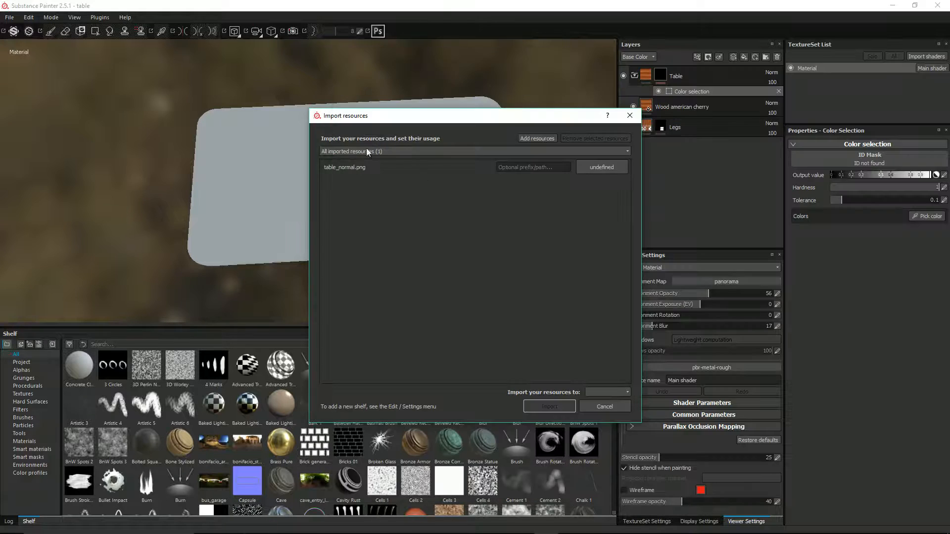
click(592, 171)
click(614, 206)
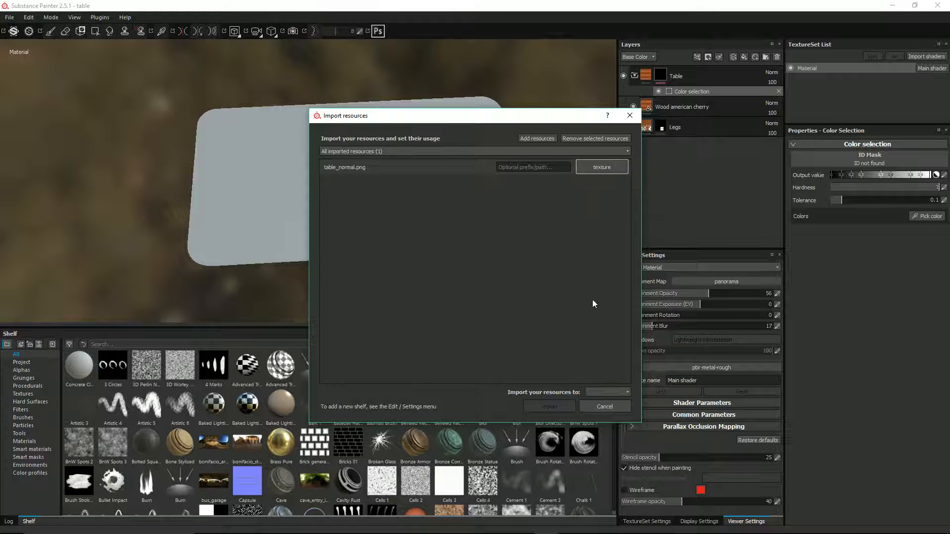
click(602, 393)
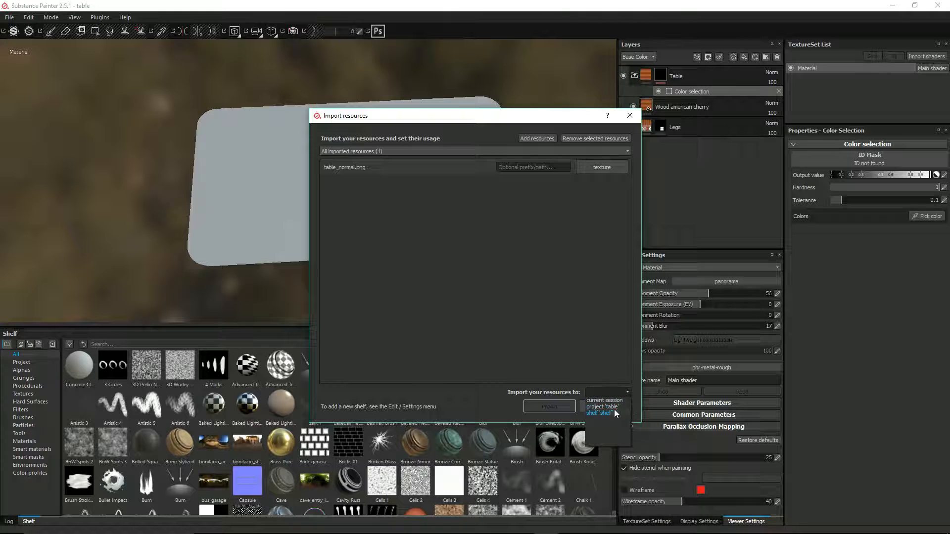
click(614, 412)
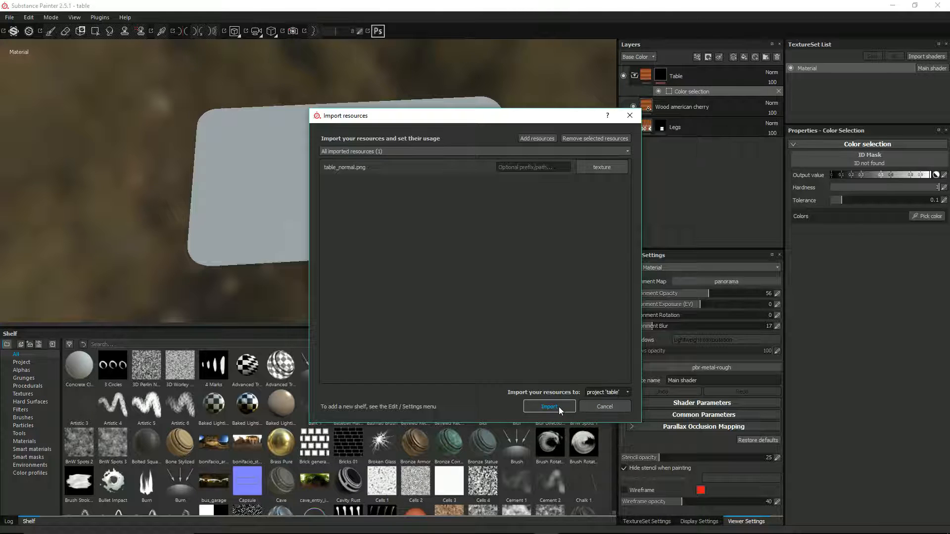
click(559, 406)
Import table_textures.png from the Nim folder in File Explorer as a texture into the project 'table'.
key(alt+Tab)
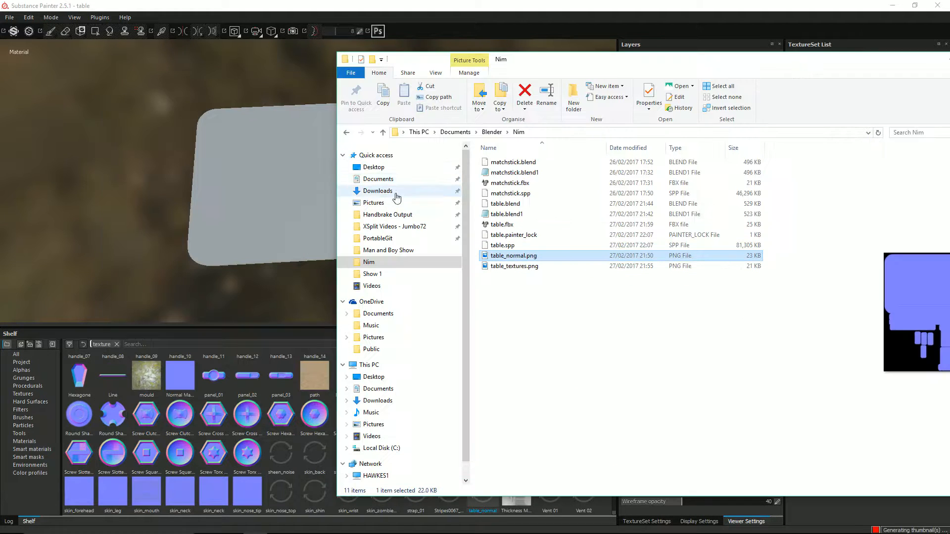
click(512, 255)
mouse_move(511, 271)
mouse_down()
mouse_move(524, 271)
mouse_move(296, 353)
mouse_move(238, 400)
mouse_move(242, 411)
mouse_up()
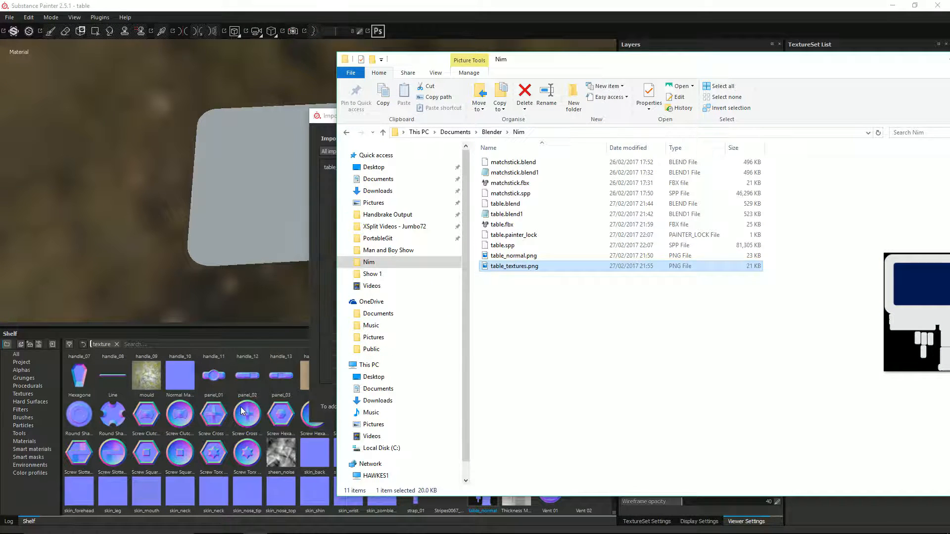
click(327, 118)
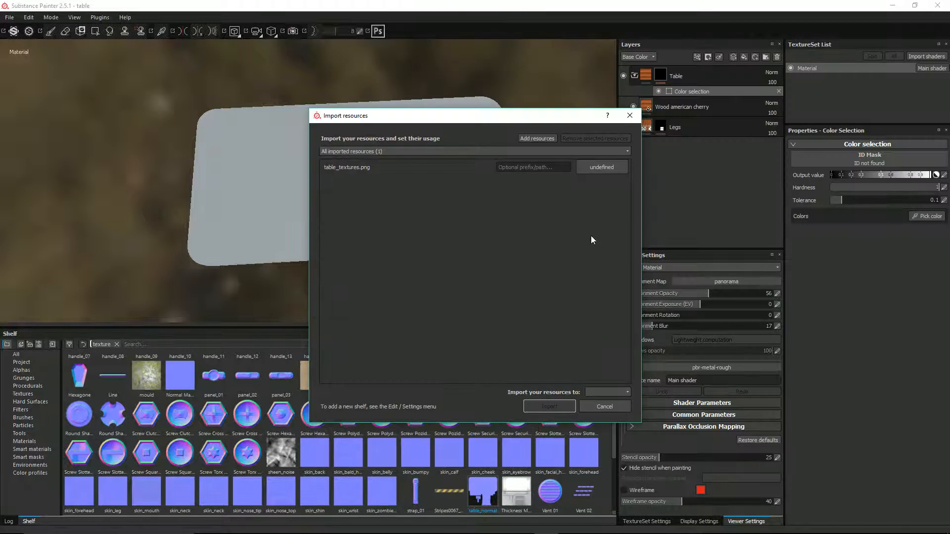
click(595, 171)
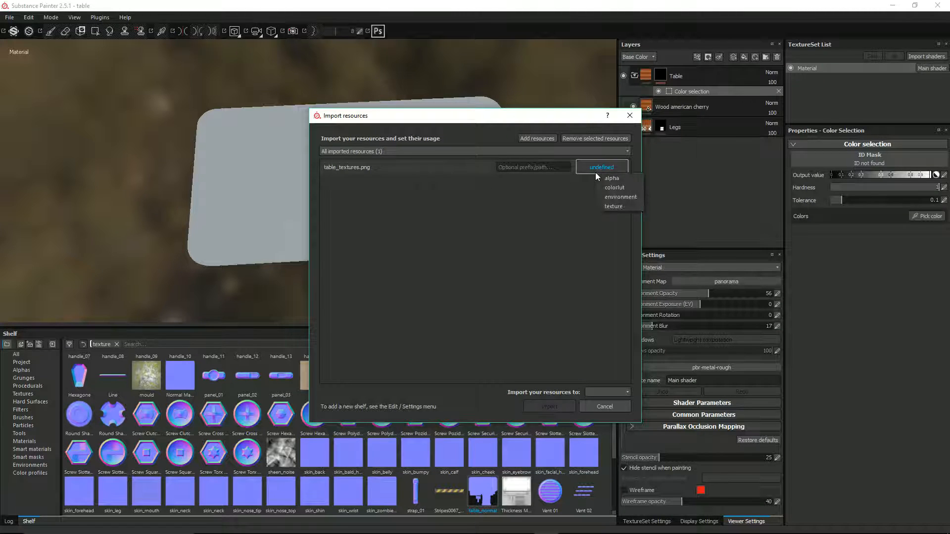
click(613, 206)
click(599, 392)
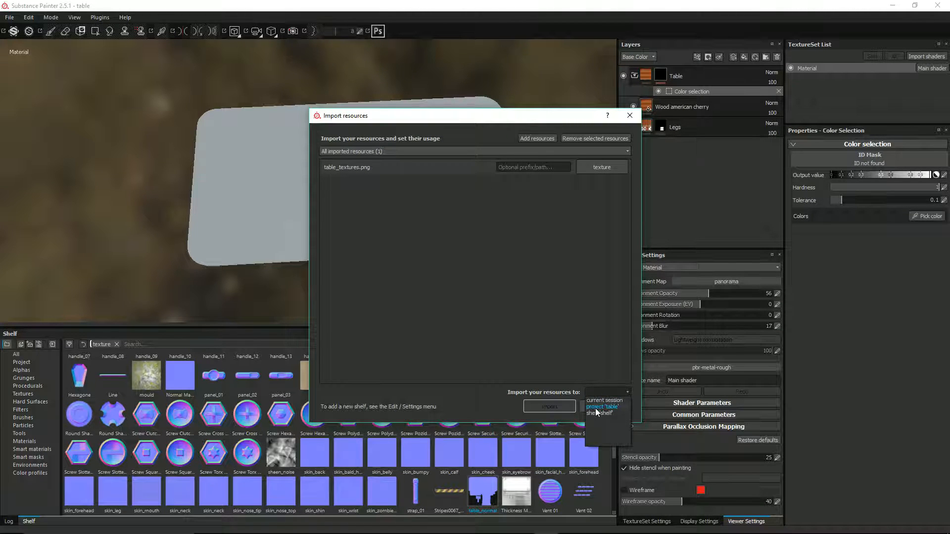
click(598, 408)
click(557, 409)
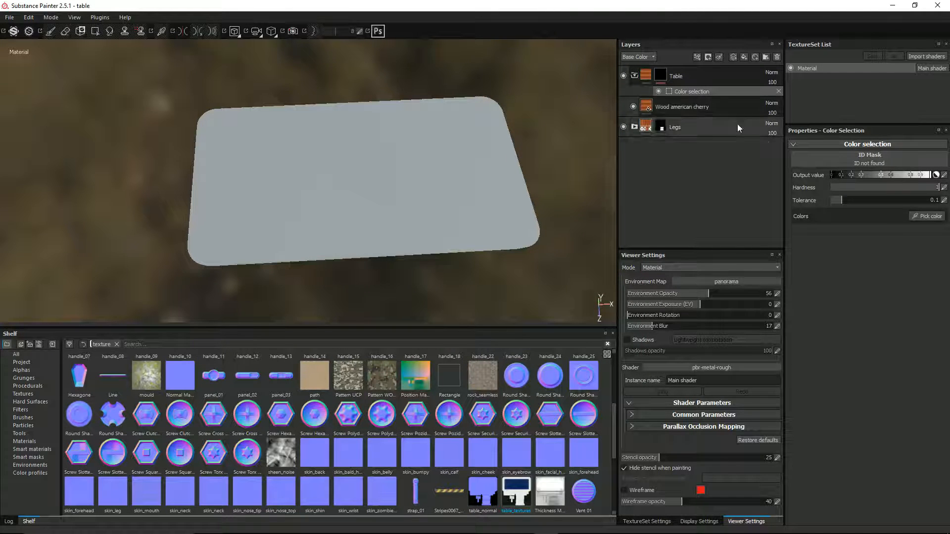
Assign table_textures as the Color selection's ID mask and pick the dark blue of the tabletop's centre panel.
click(838, 161)
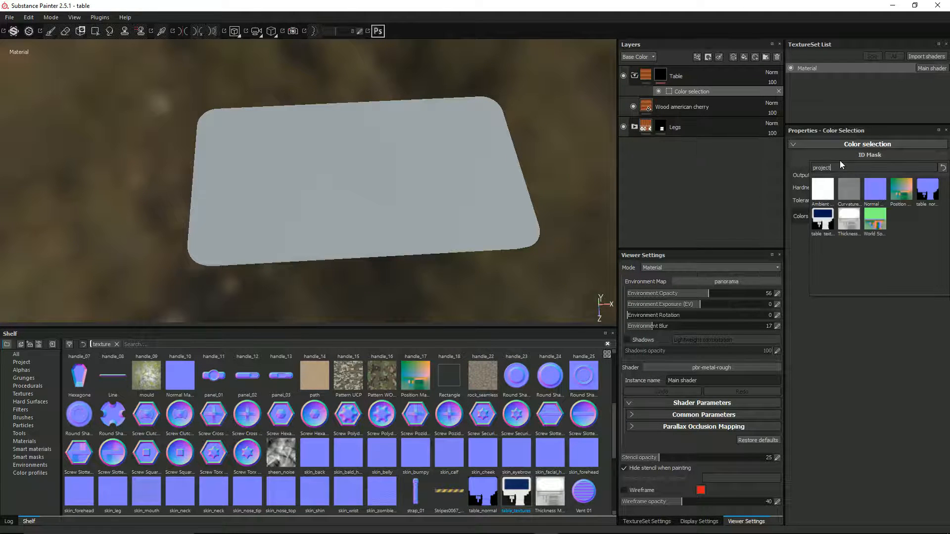
click(823, 220)
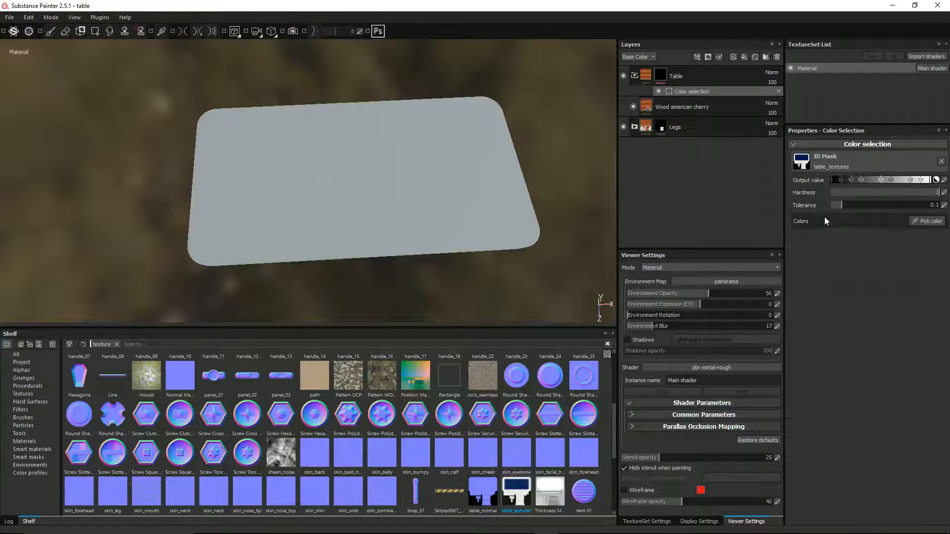
click(929, 221)
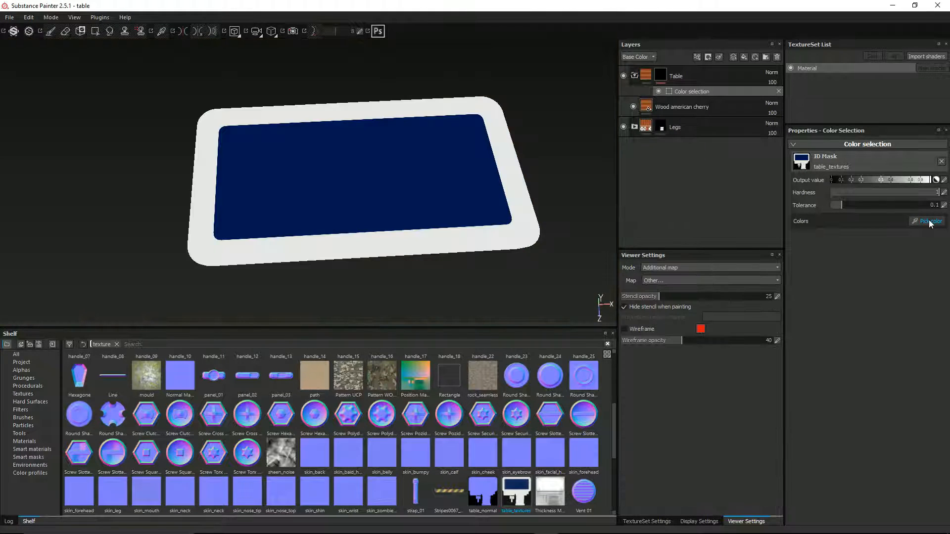
click(449, 179)
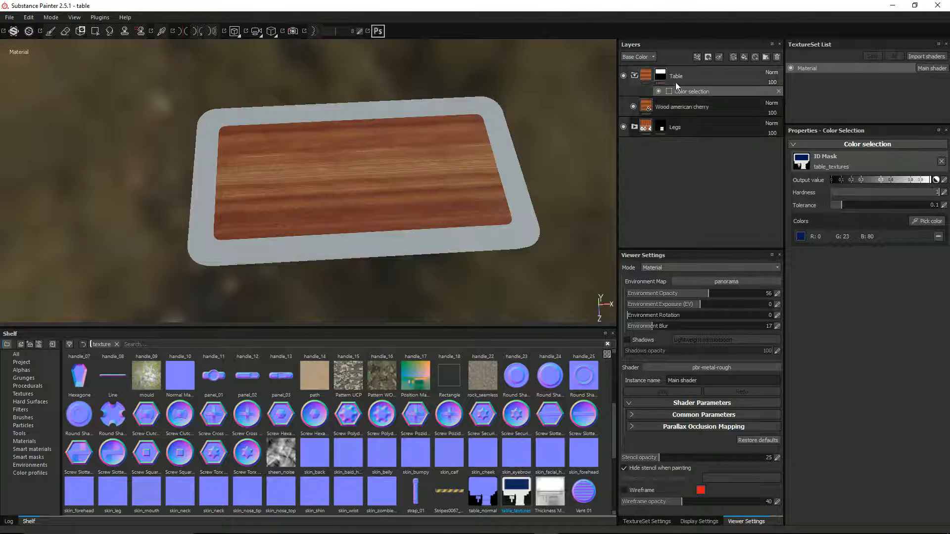
Replace the blue in the Table mask's Color selection with the light grey of the tabletop border (R 231, G 231, B 231).
click(661, 77)
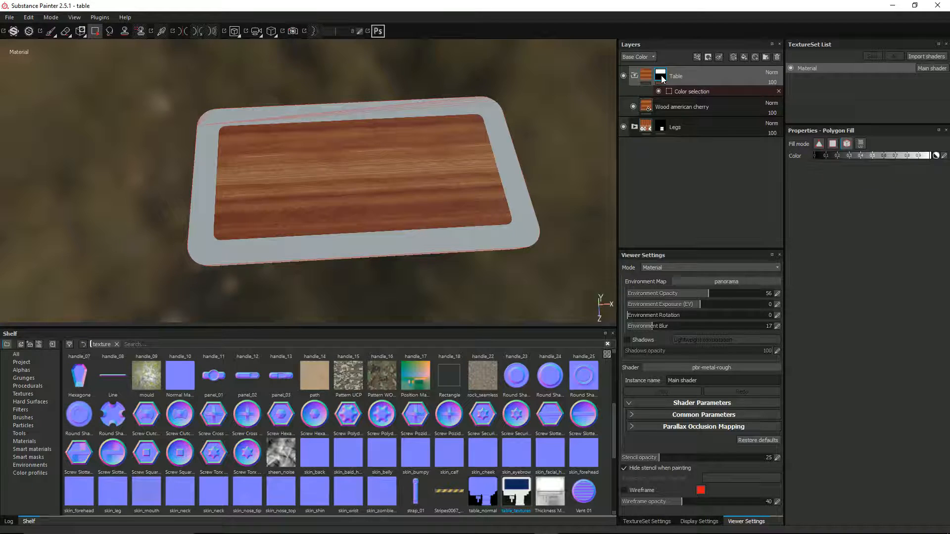
click(686, 95)
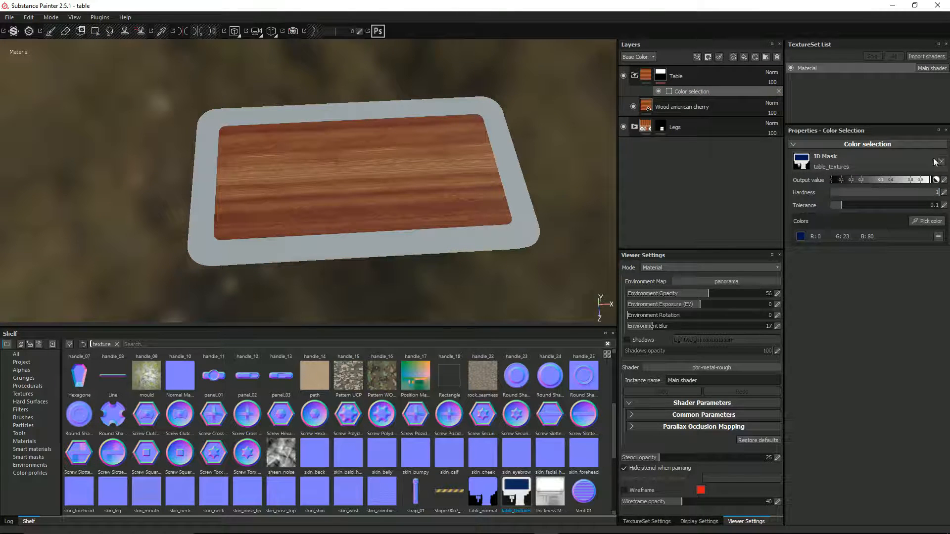
click(938, 236)
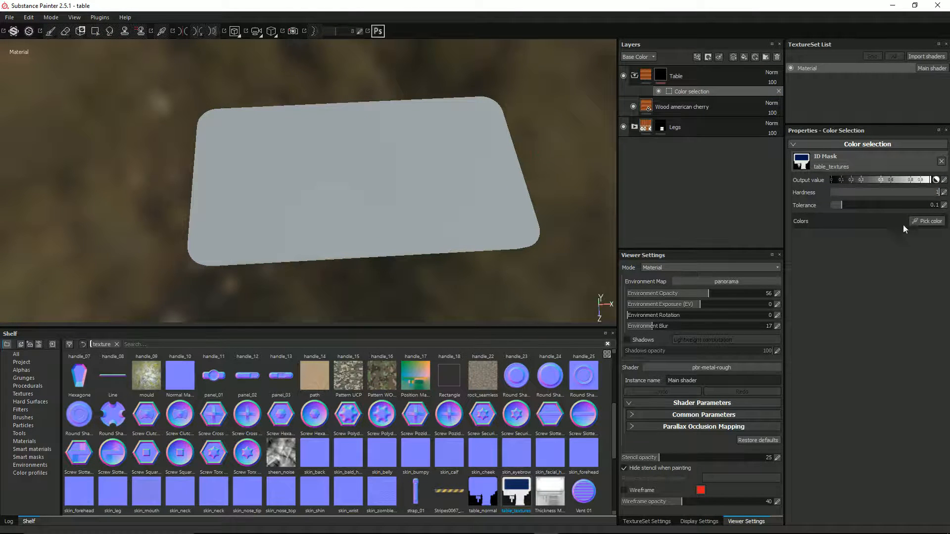
click(926, 221)
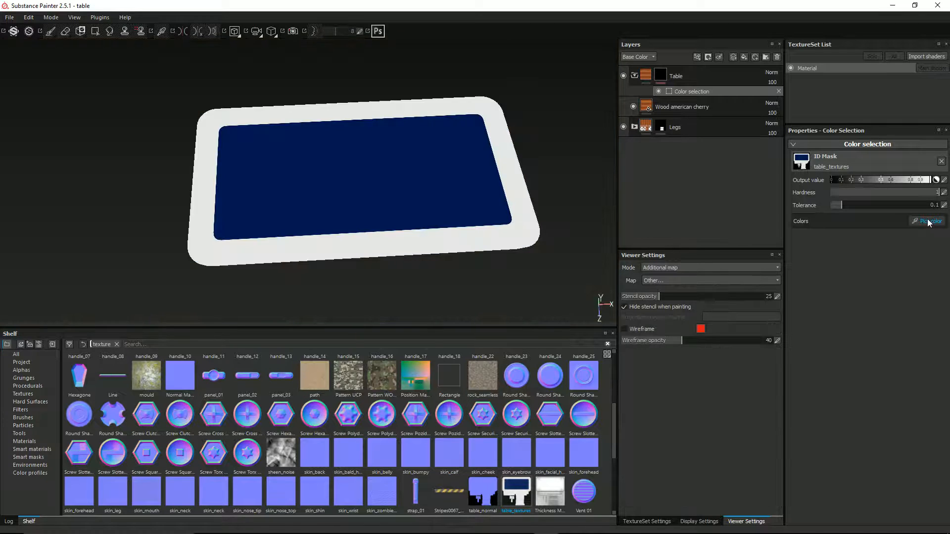
click(542, 235)
alt+drag(346, 230, 360, 172)
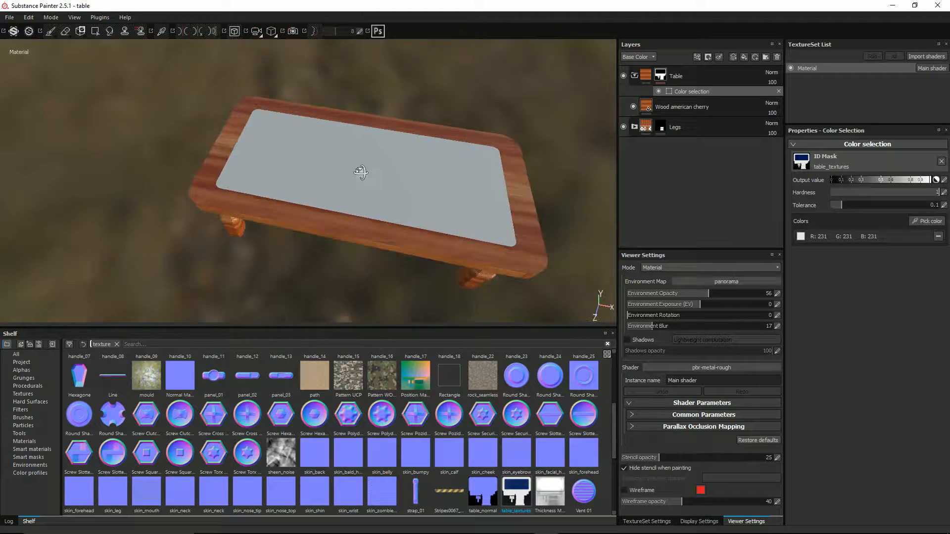
alt+drag(415, 184, 209, 254)
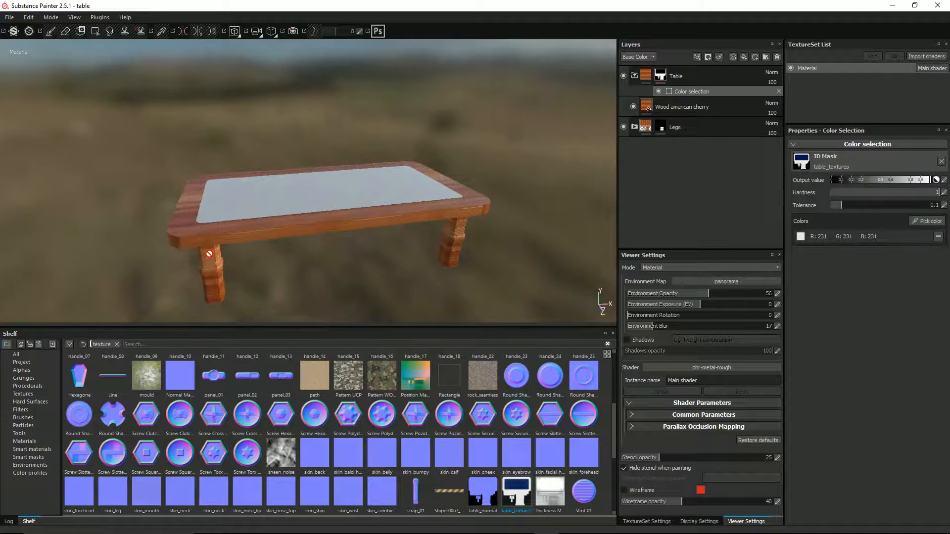
alt+drag(381, 204, 305, 222)
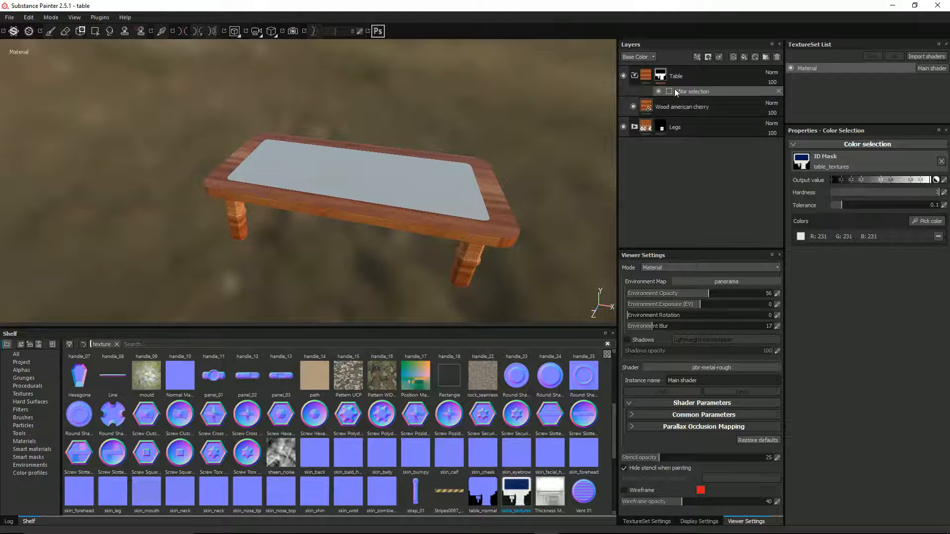
Set the Polygon Fill color to black for the Table folder's mask.
click(662, 73)
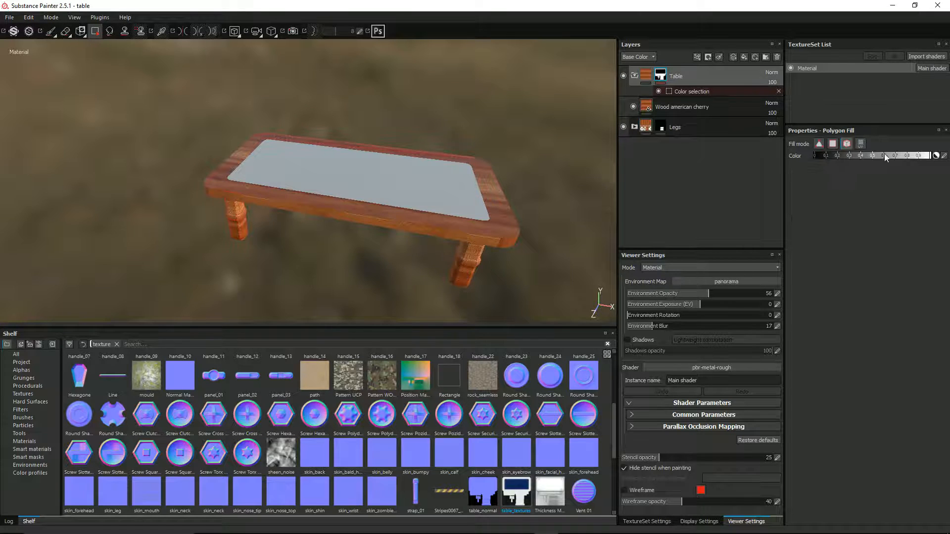
drag(930, 157, 762, 160)
alt+drag(492, 268, 441, 229)
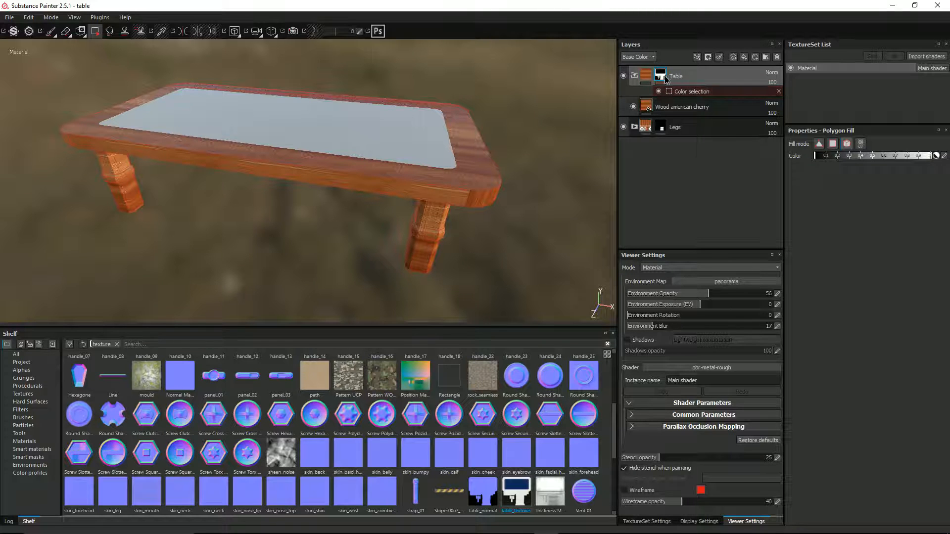
Hide and reshow the Table folder to examine how its color-selected mask affects the table legs.
click(684, 92)
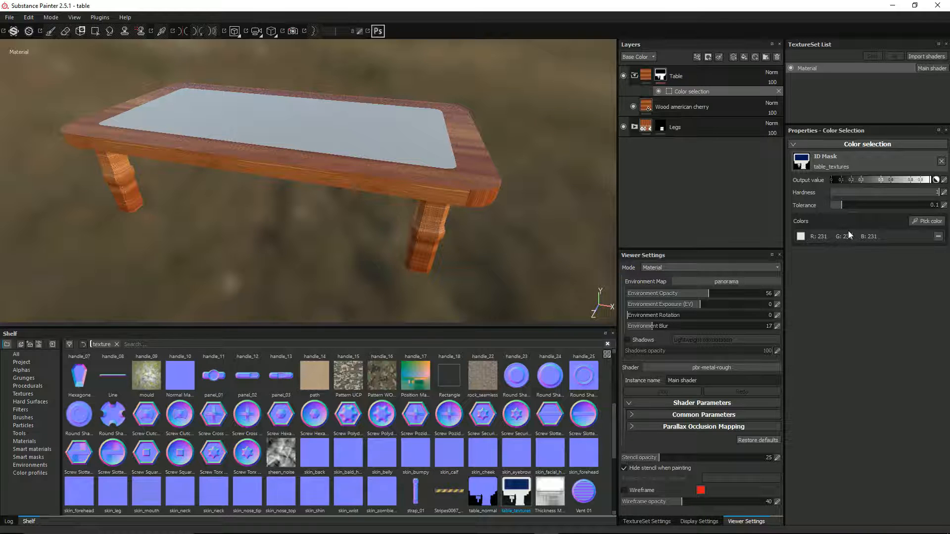
alt+drag(399, 203, 455, 155)
click(622, 76)
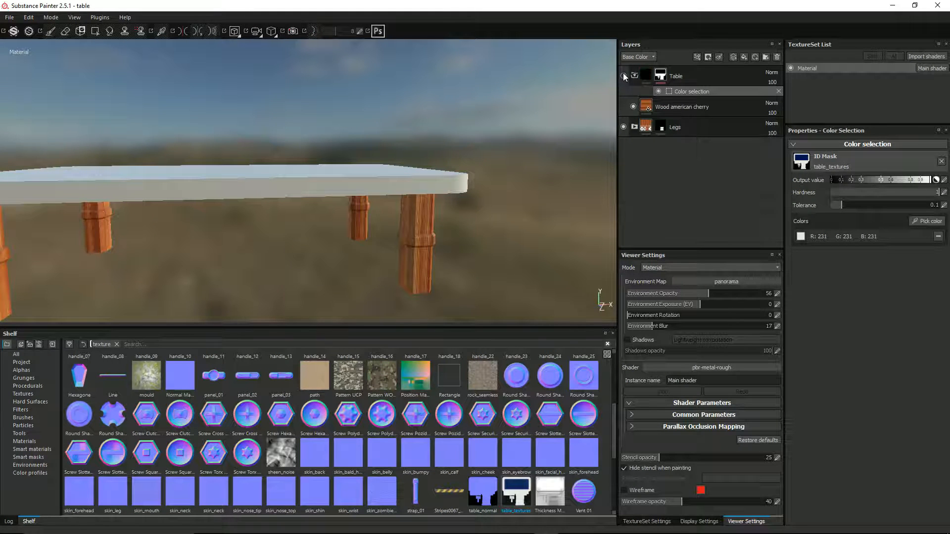
click(623, 76)
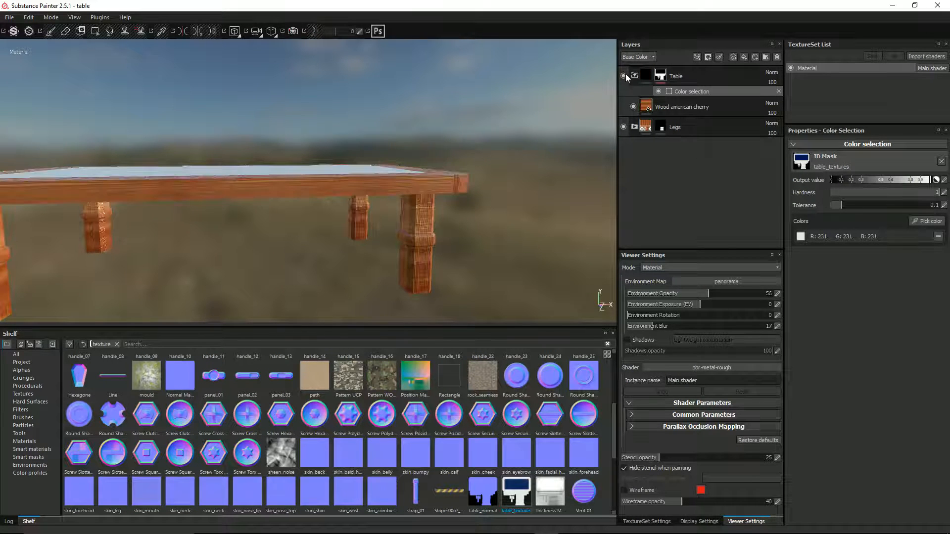
alt+drag(468, 141, 352, 202)
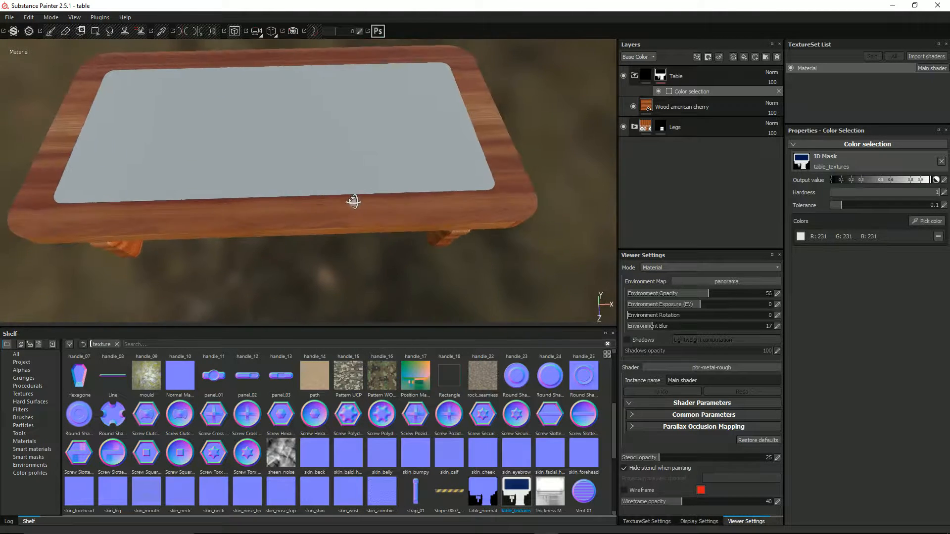
click(660, 77)
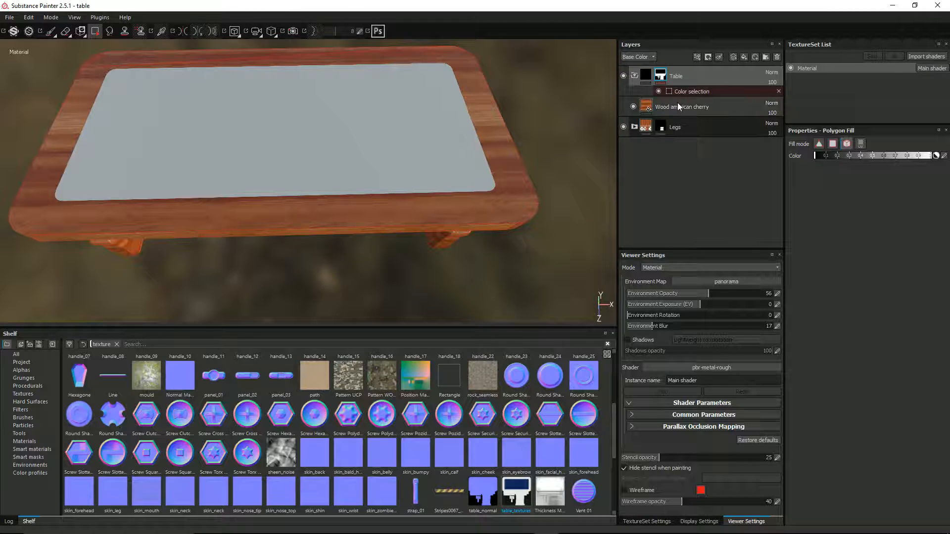
click(685, 93)
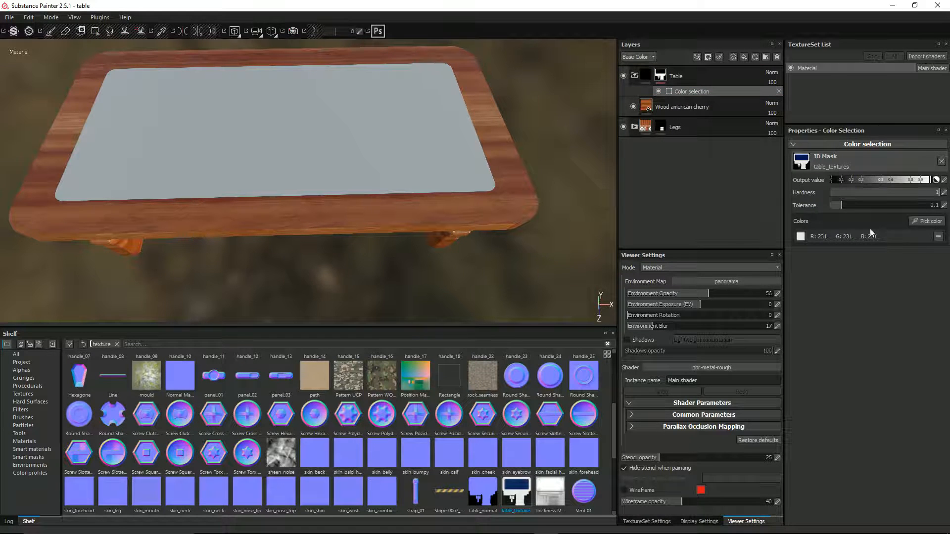
mouse_move(405, 211)
alt+mouse_down()
mouse_move(307, 152)
mouse_move(282, 157)
mouse_move(354, 203)
mouse_move(391, 213)
alt+mouse_up()
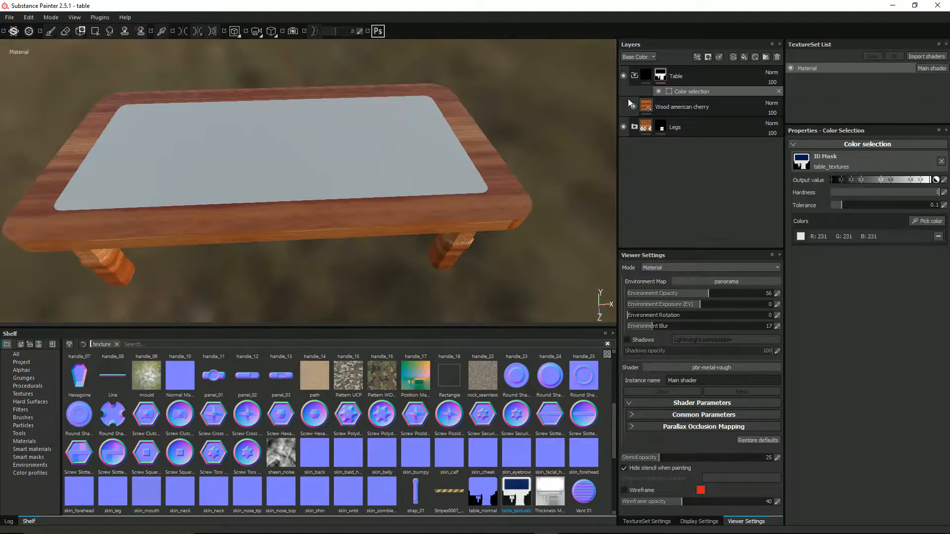
Add a Paint effect to the Table folder's mask and polygon-fill the legs with black to exclude them.
right_click(659, 73)
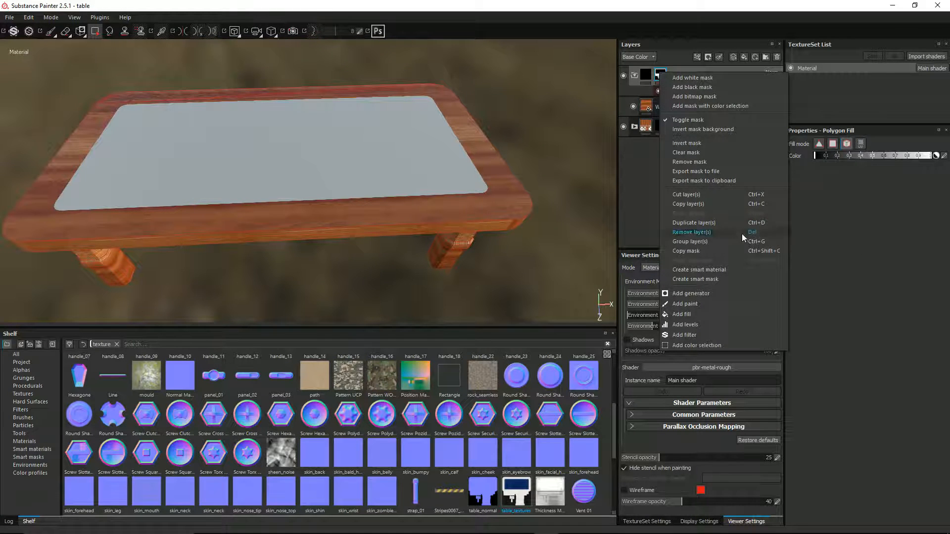
click(727, 303)
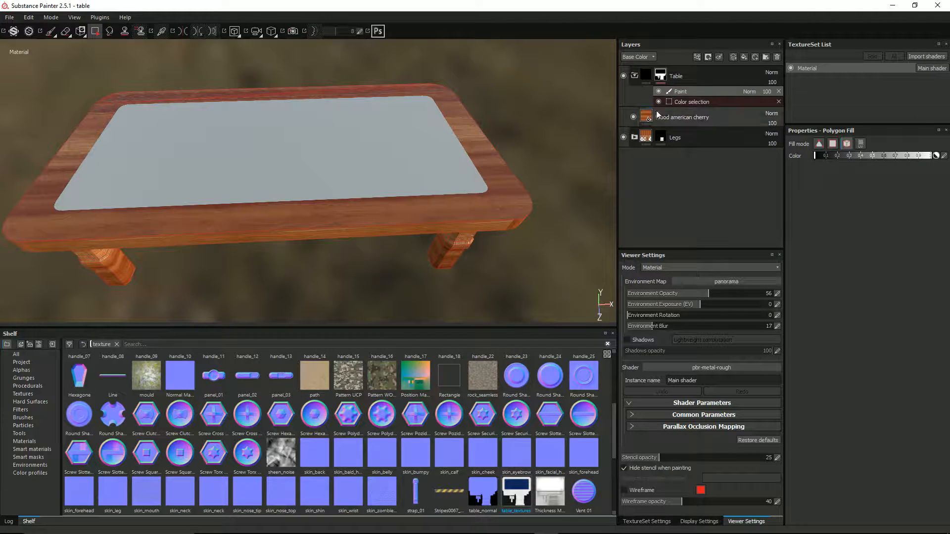
alt+drag(593, 197, 518, 151)
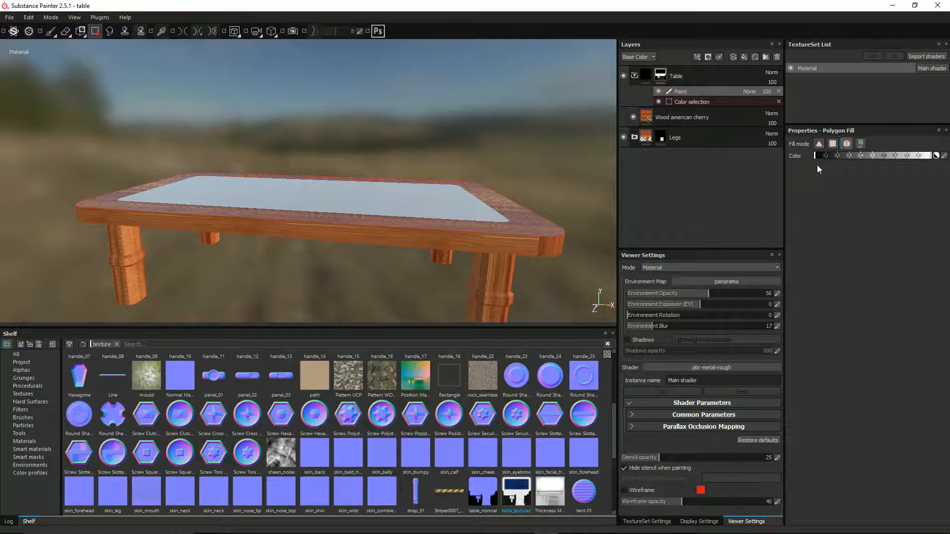
scroll(506, 218, down, 2)
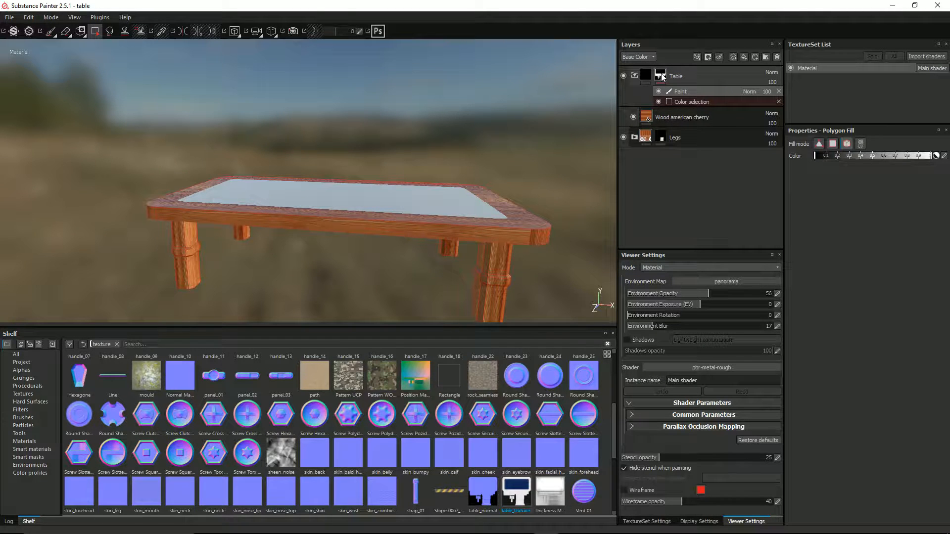
mouse_move(662, 77)
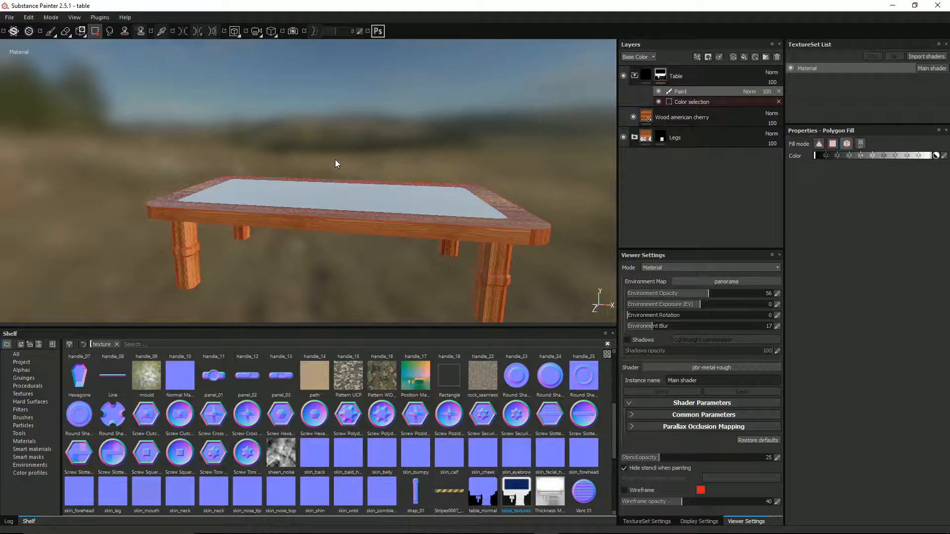
alt+drag(335, 160, 569, 119)
Collapse the Table folder and add a new folder named Felt above it.
click(645, 78)
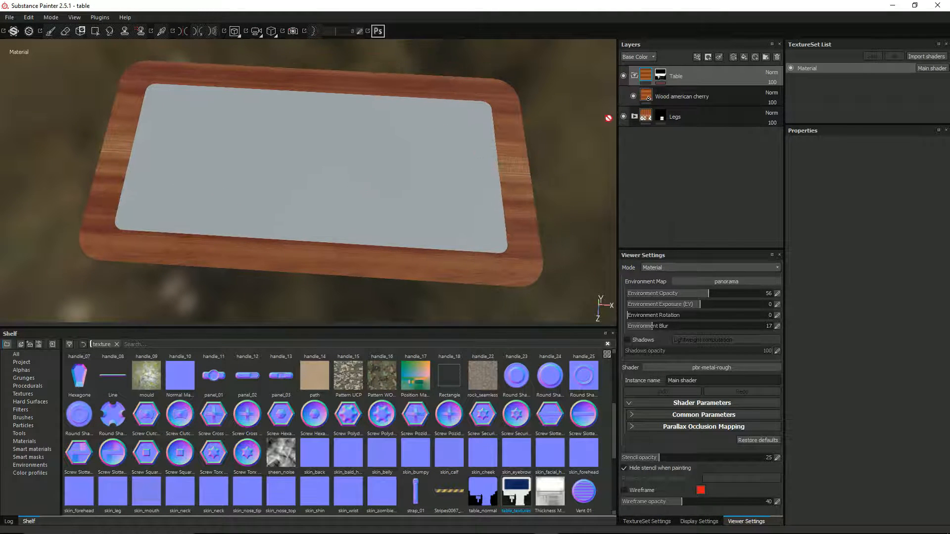
click(634, 76)
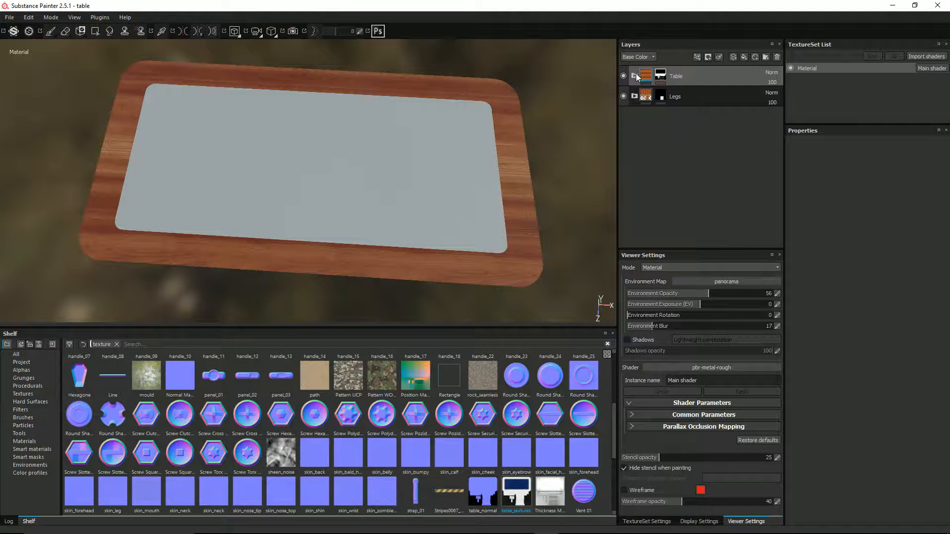
click(770, 58)
double_click(672, 75)
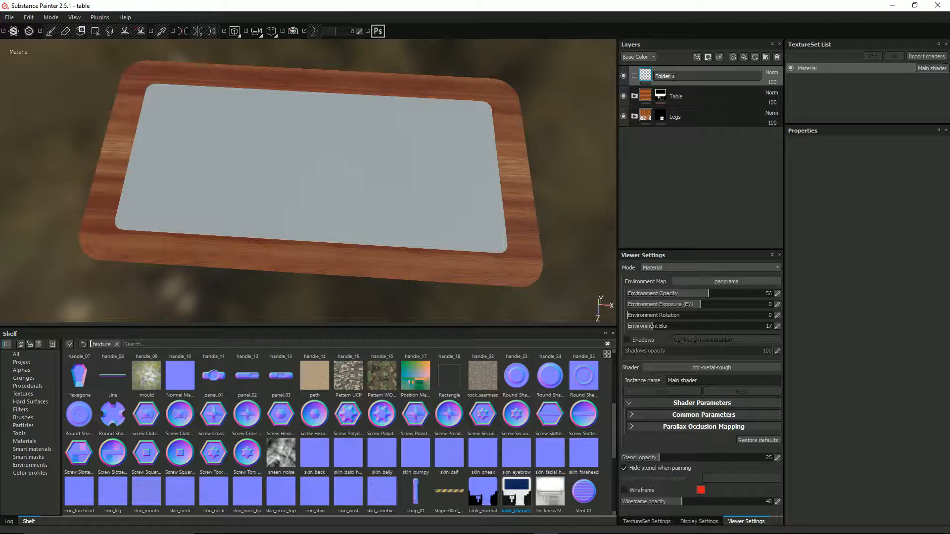
text(Felt)
key(Return)
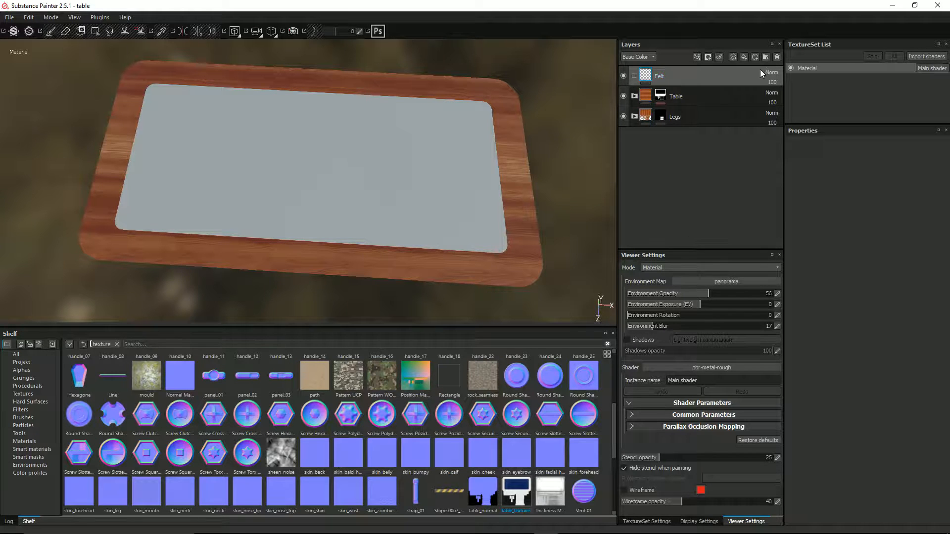
Add a fill layer inside the Felt folder and give the folder a black mask.
click(743, 58)
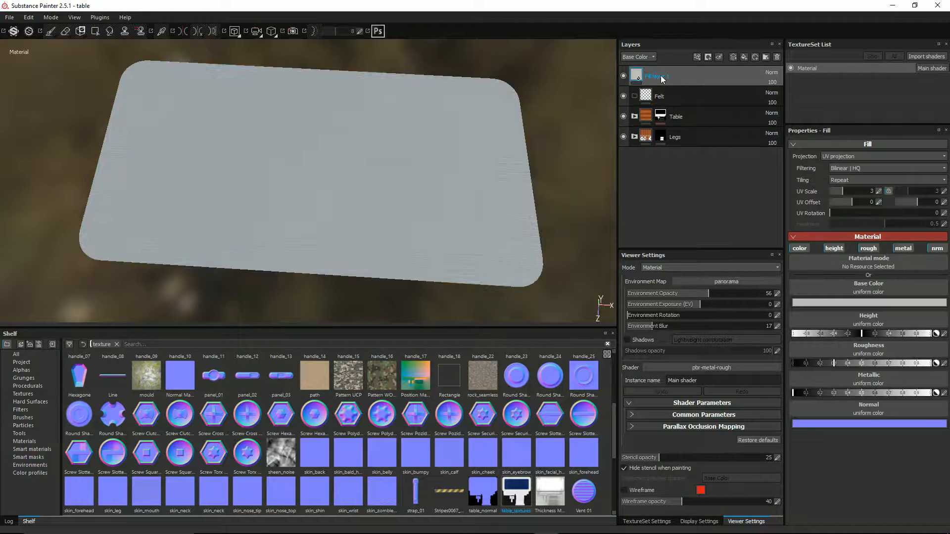
drag(664, 78, 675, 97)
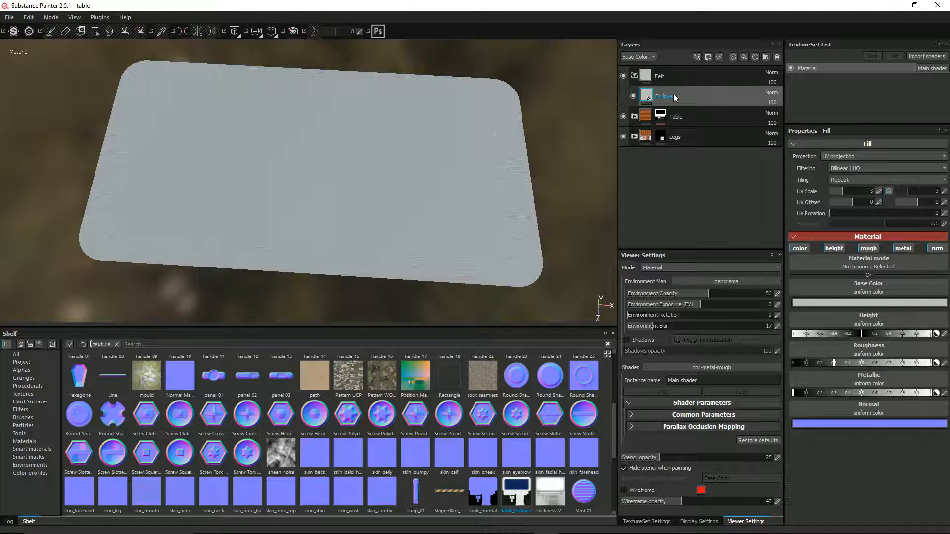
click(652, 79)
right_click(651, 77)
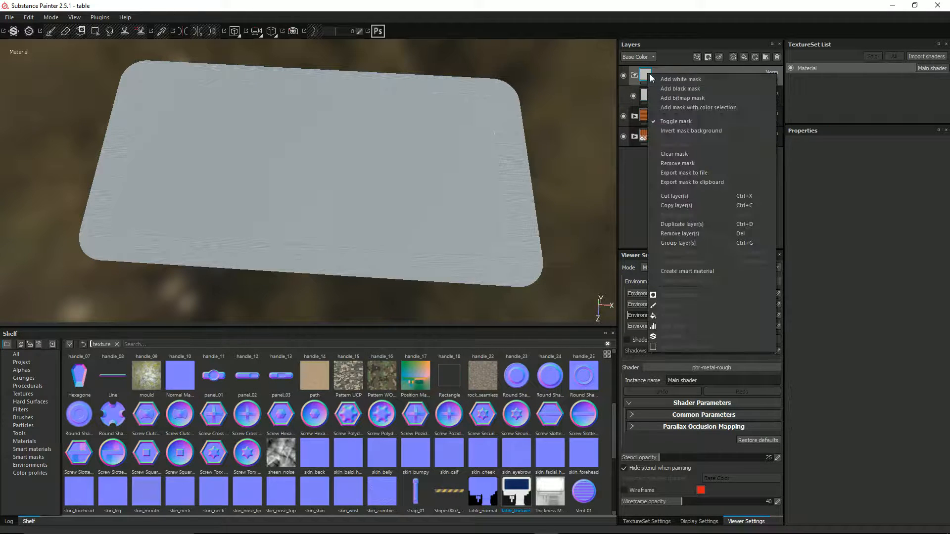
click(673, 88)
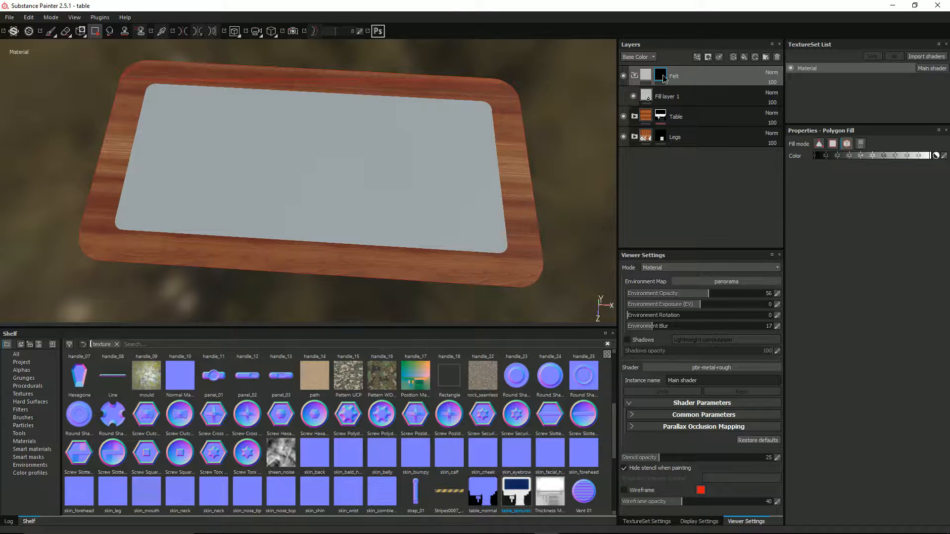
Add a color selection to the Felt folder's mask, using table_textures as the ID mask and picking the dark blue of the centre panel.
right_click(663, 75)
click(686, 106)
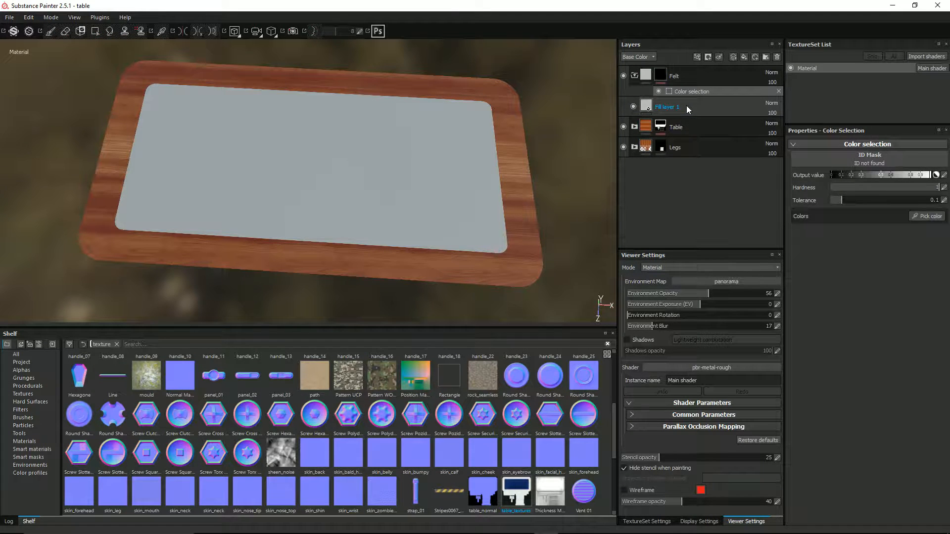
click(826, 157)
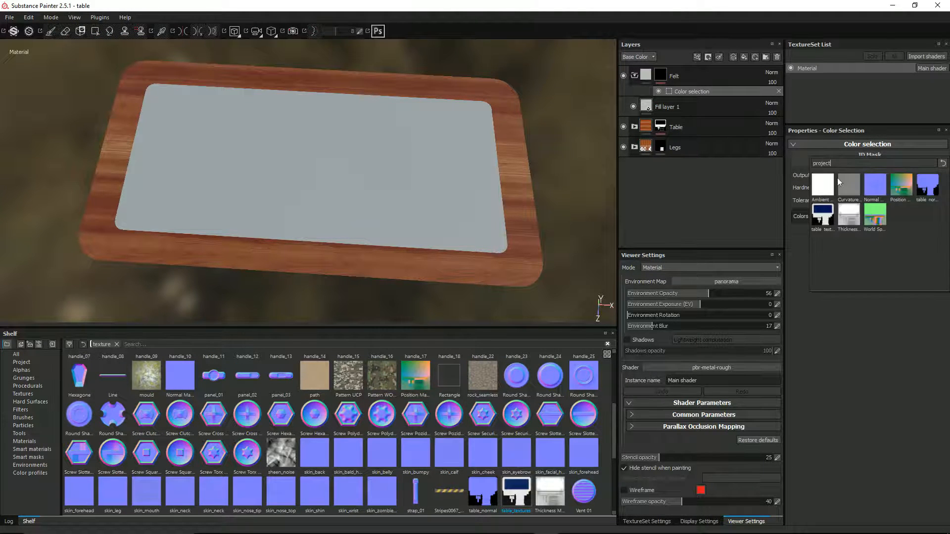
click(822, 214)
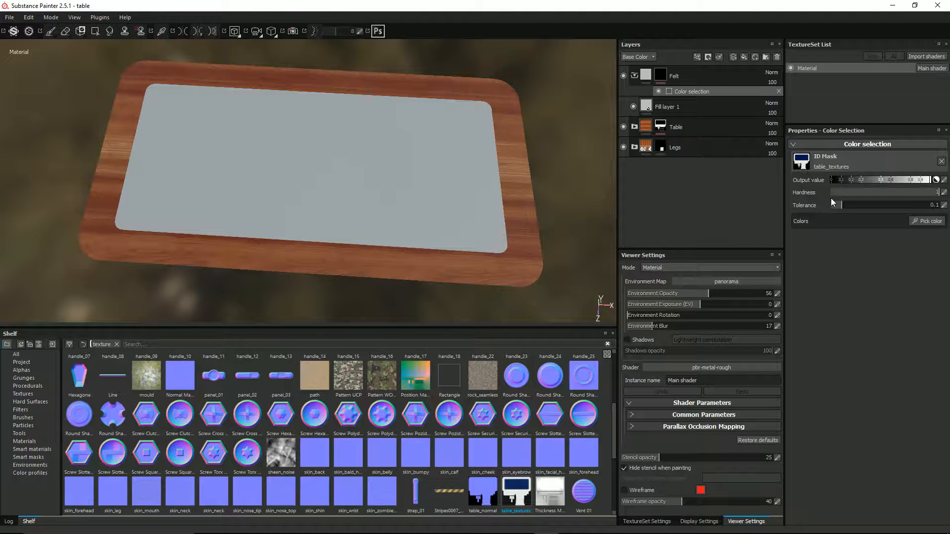
click(923, 222)
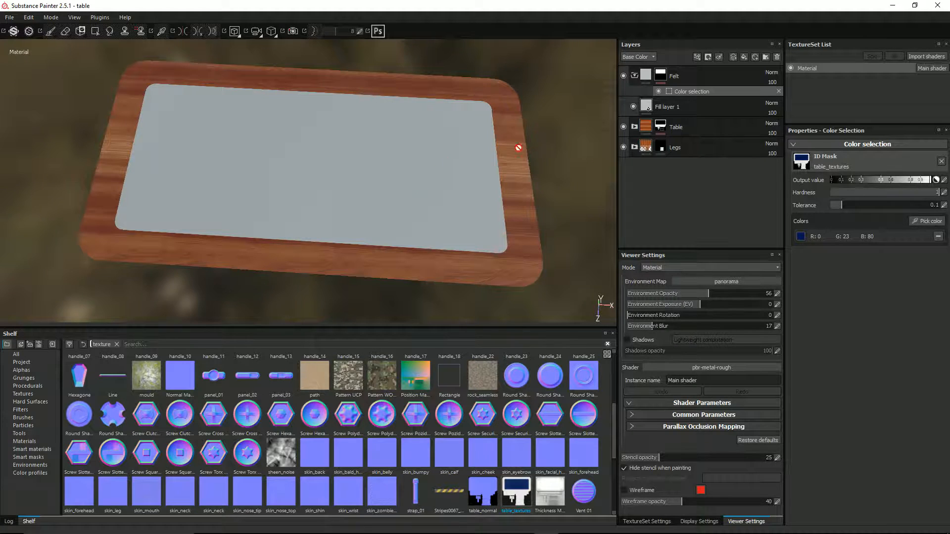
Set the base color of the Felt folder's fill layer to red (R 0.325, G 0, B 0) and inspect the tabletop.
click(651, 105)
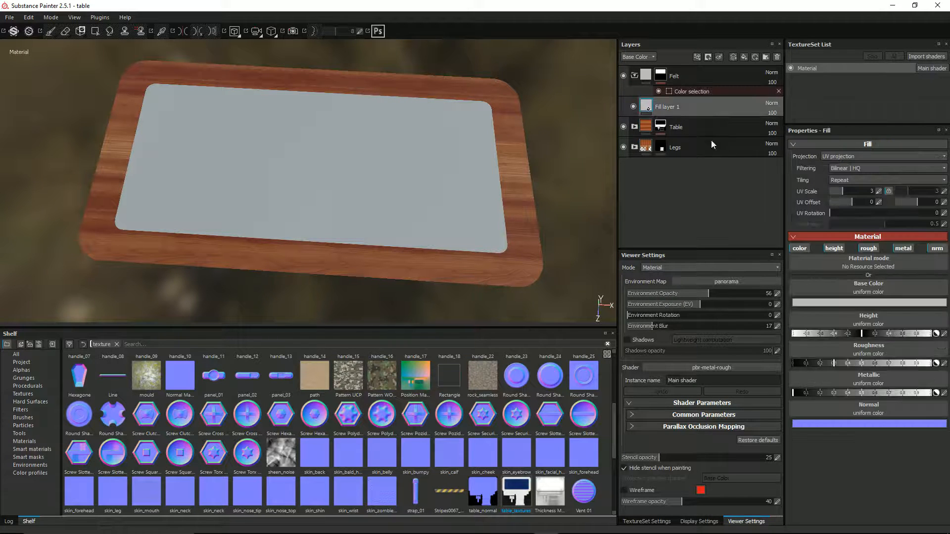
click(818, 301)
click(808, 294)
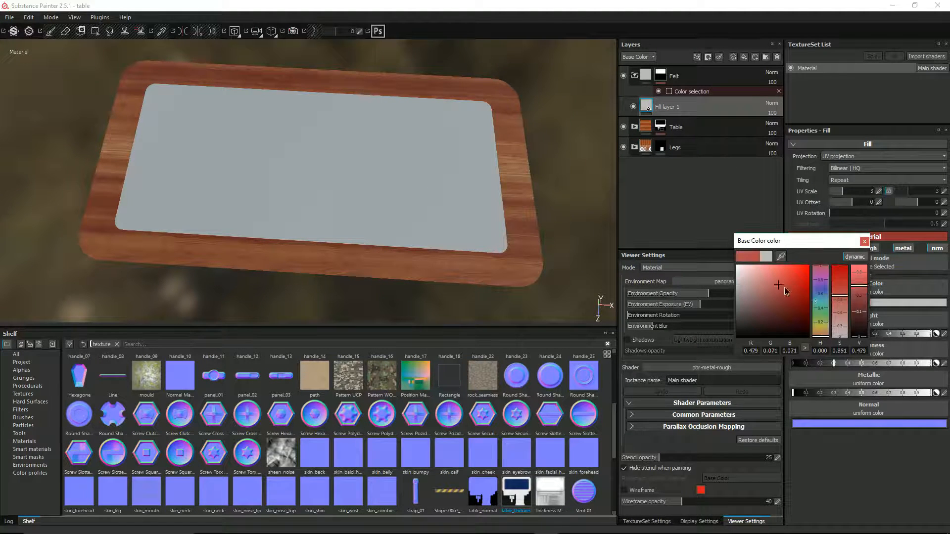
alt+drag(409, 211, 365, 206)
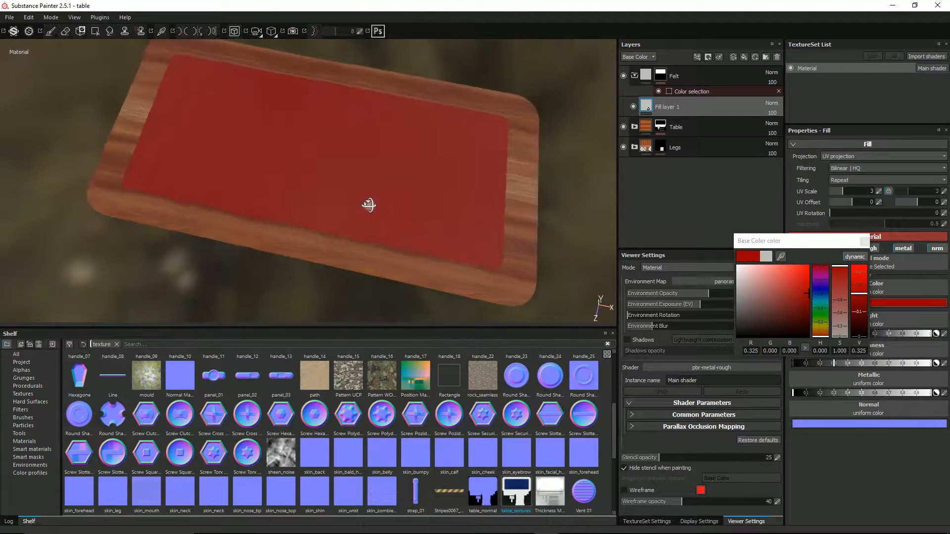
alt+right_drag(365, 206, 394, 205)
alt+right_drag(343, 178, 483, 128)
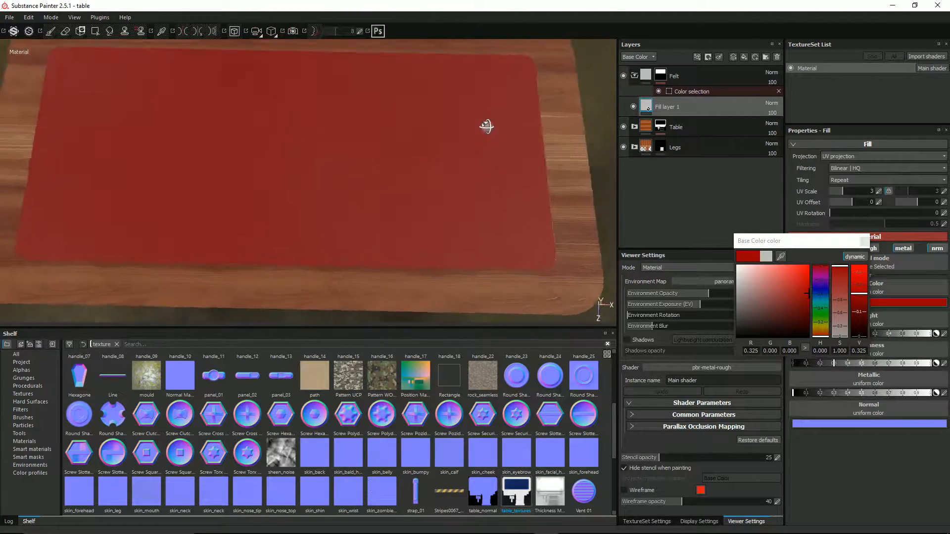
alt+drag(483, 127, 485, 106)
alt+right_drag(485, 106, 460, 140)
alt+drag(460, 140, 447, 158)
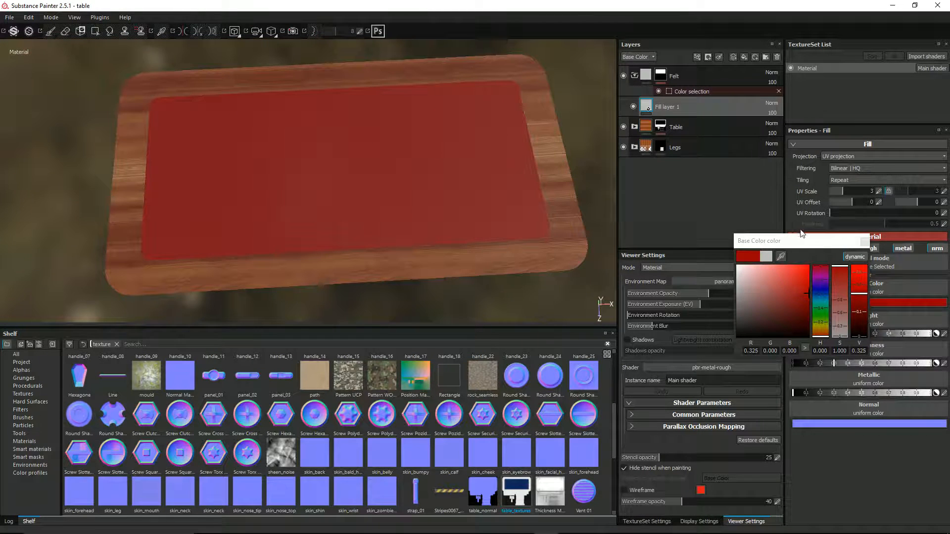
click(866, 242)
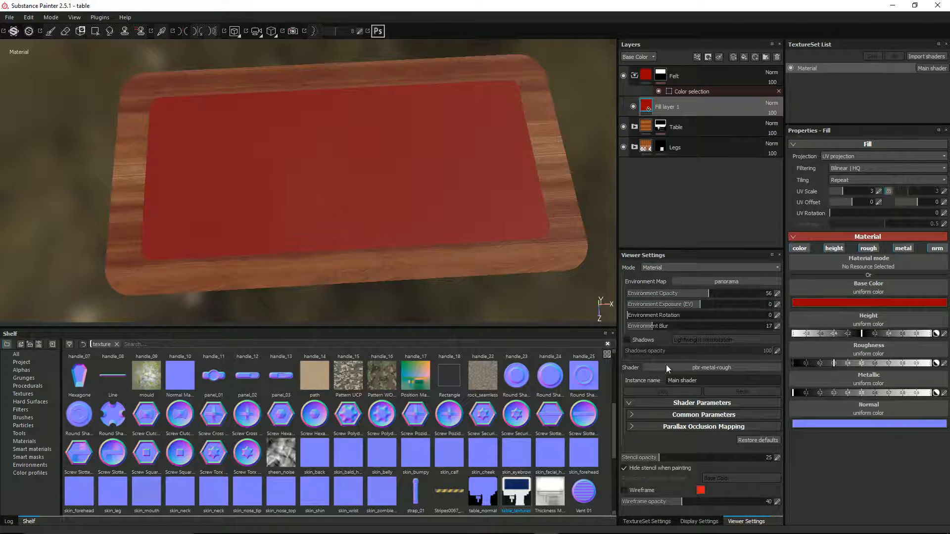
Assign table_normal as the texture set's normal map and inspect the edge of the centre panel.
click(645, 522)
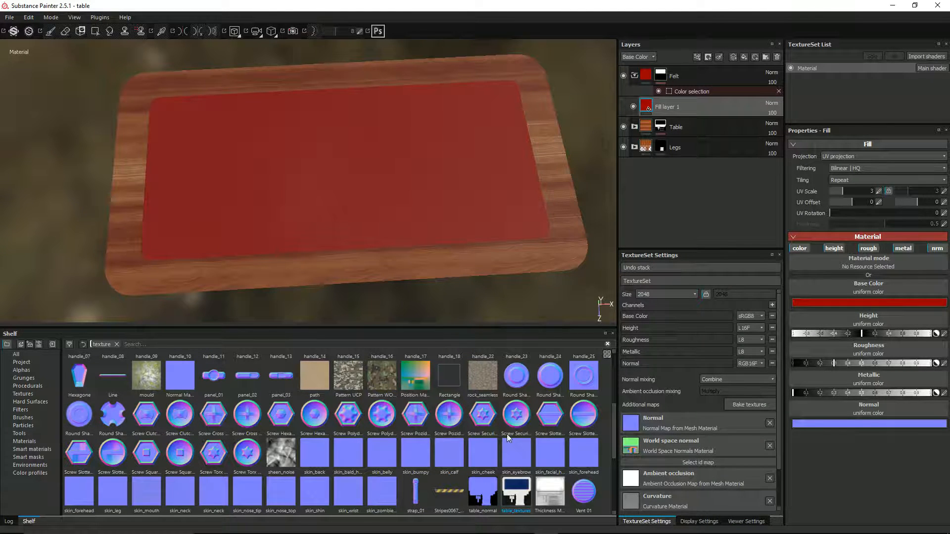
click(681, 424)
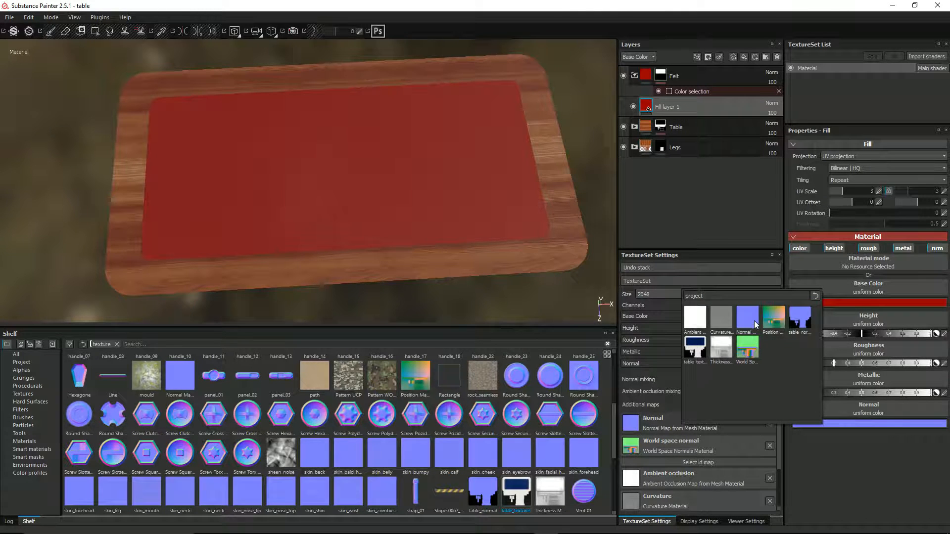
click(800, 320)
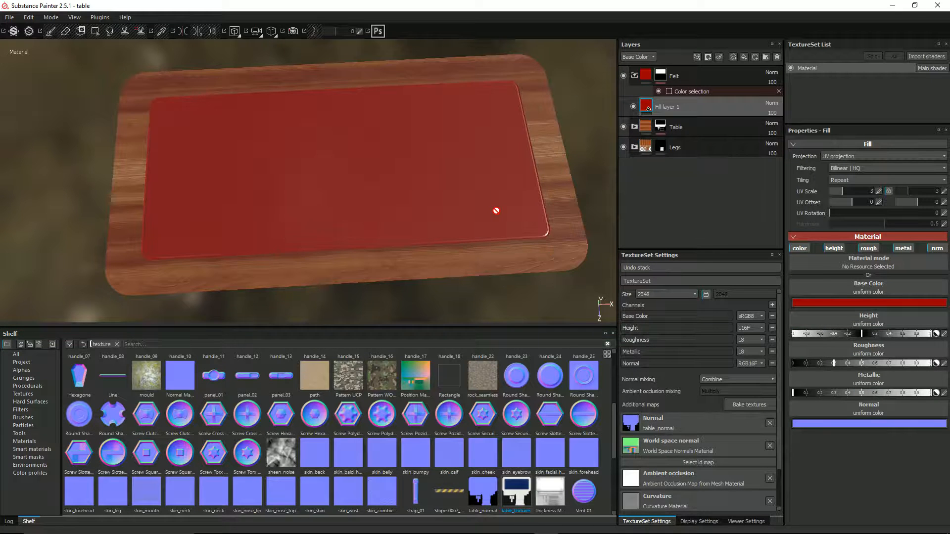
alt+drag(515, 224, 542, 233)
alt+right_drag(542, 233, 545, 212)
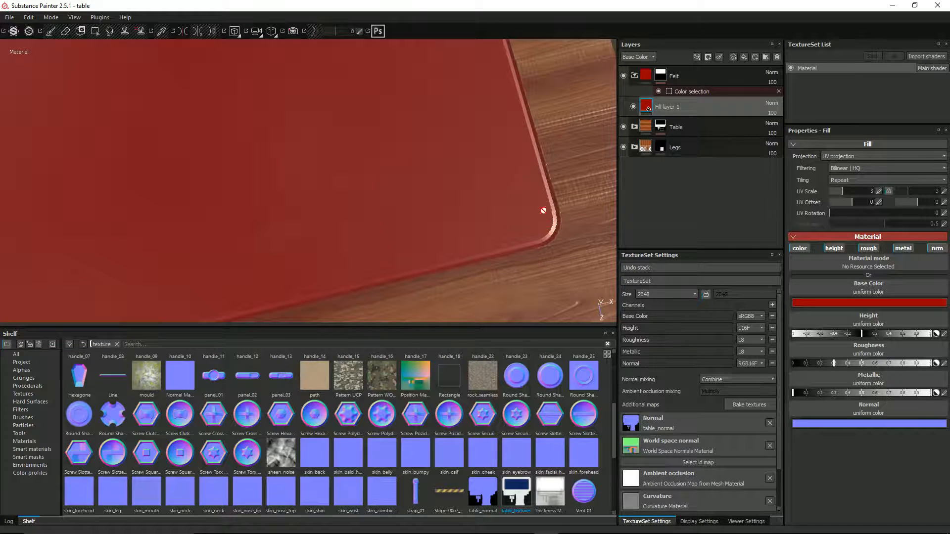
scroll(536, 256, down, 10)
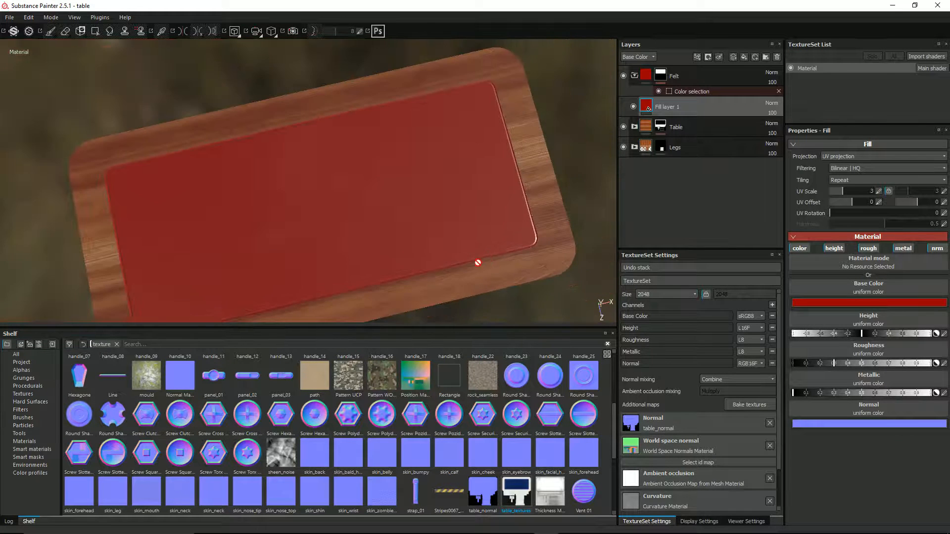
alt+drag(479, 261, 532, 255)
Set the fill layer's base color to dark green (R 0, G 0.049, B 0.013) and raise its roughness for a matte surface.
click(869, 301)
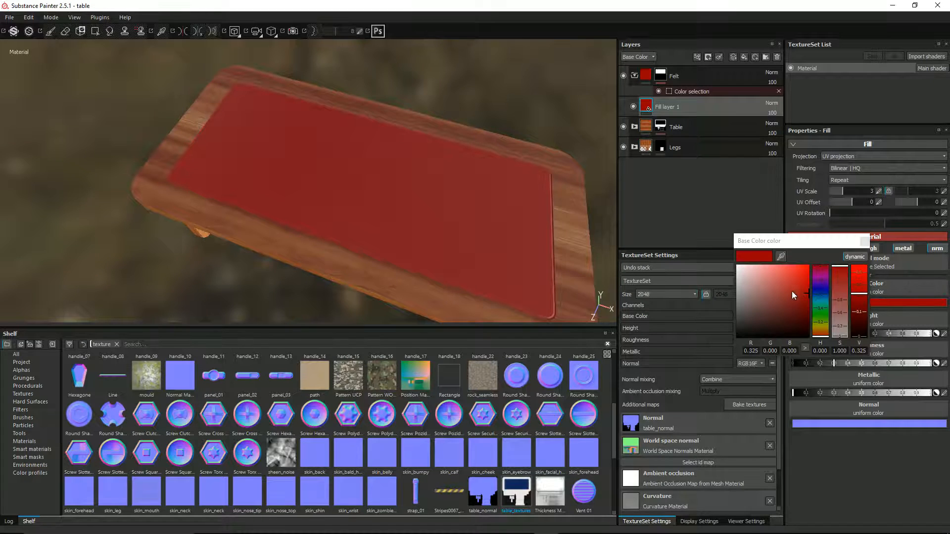
drag(824, 337, 855, 323)
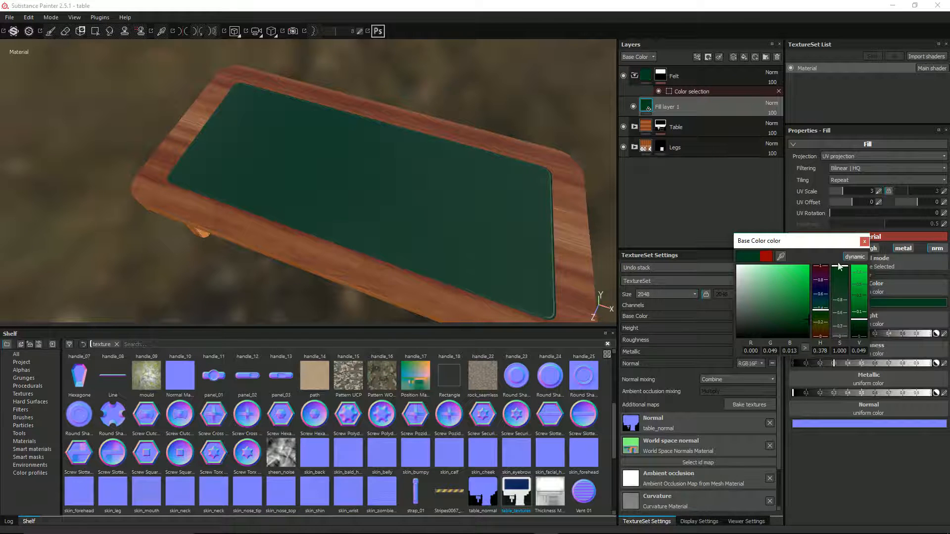
click(864, 241)
alt+drag(544, 247, 670, 206)
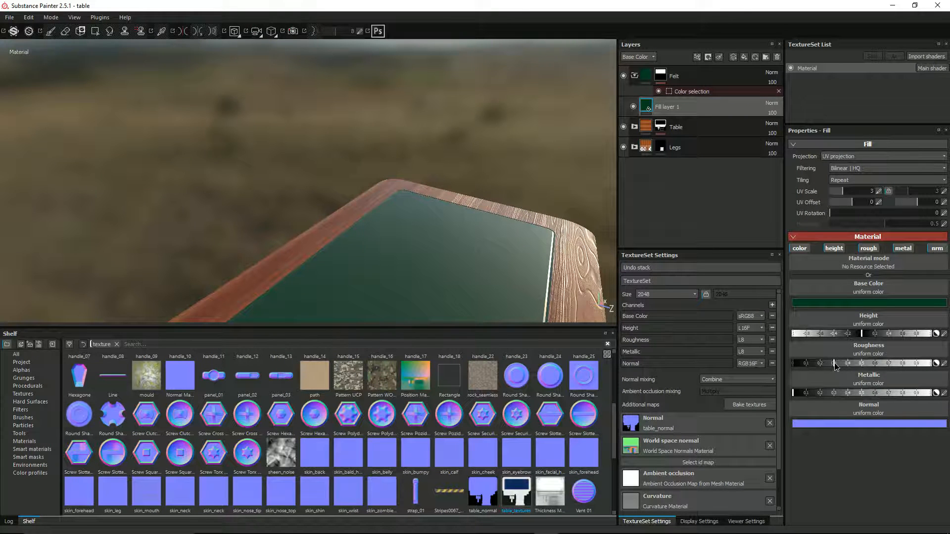
drag(835, 363, 910, 366)
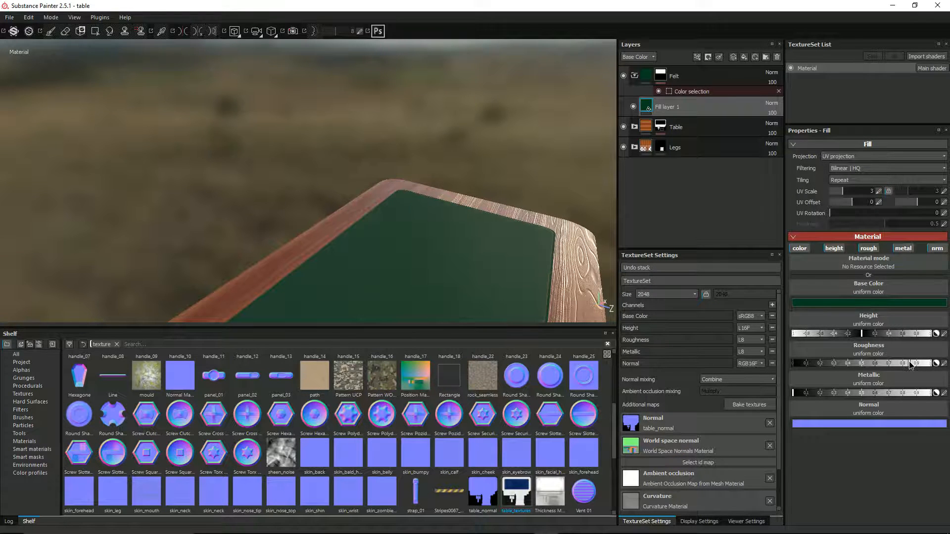
Disable the green fill layer's normal channel and assign the Fractal sum 2 procedural texture to its height.
alt+drag(425, 296, 465, 248)
scroll(465, 238, up, 5)
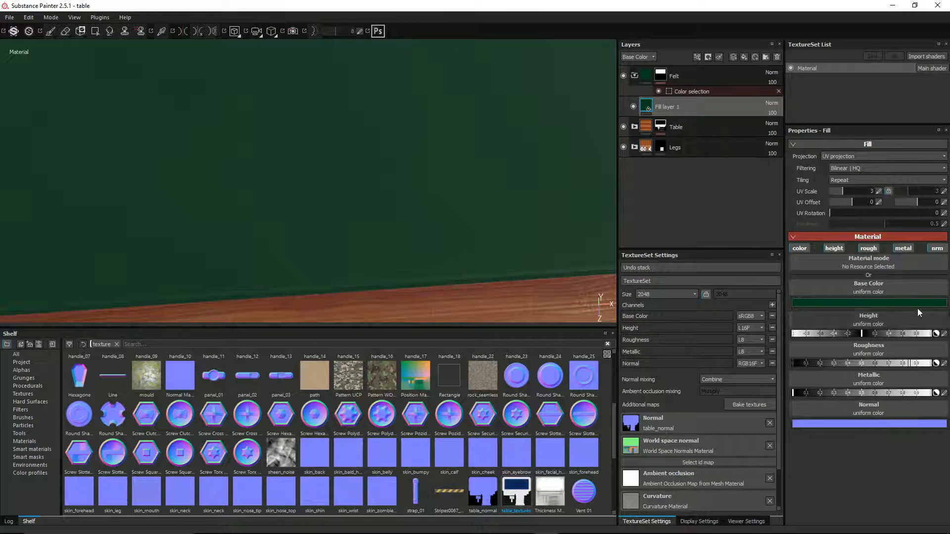
click(937, 248)
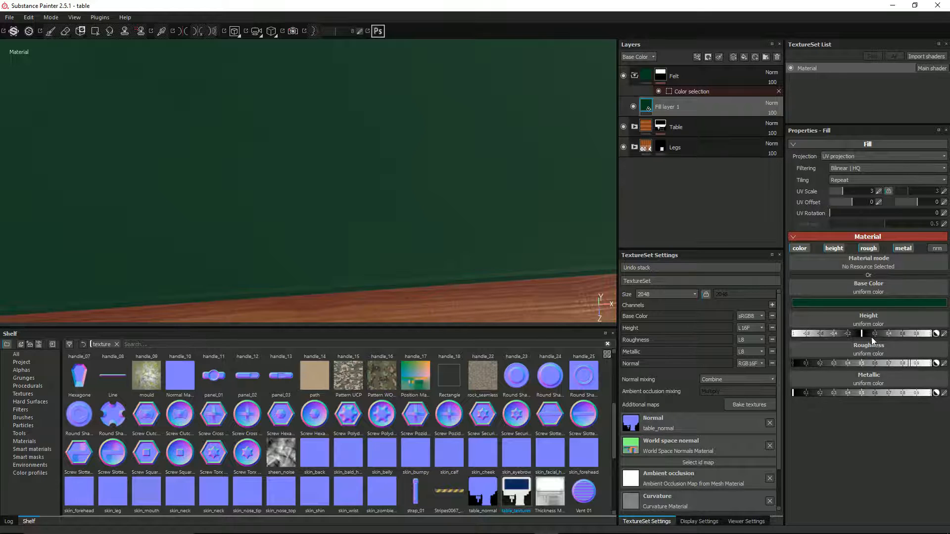
click(864, 324)
mouse_move(898, 394)
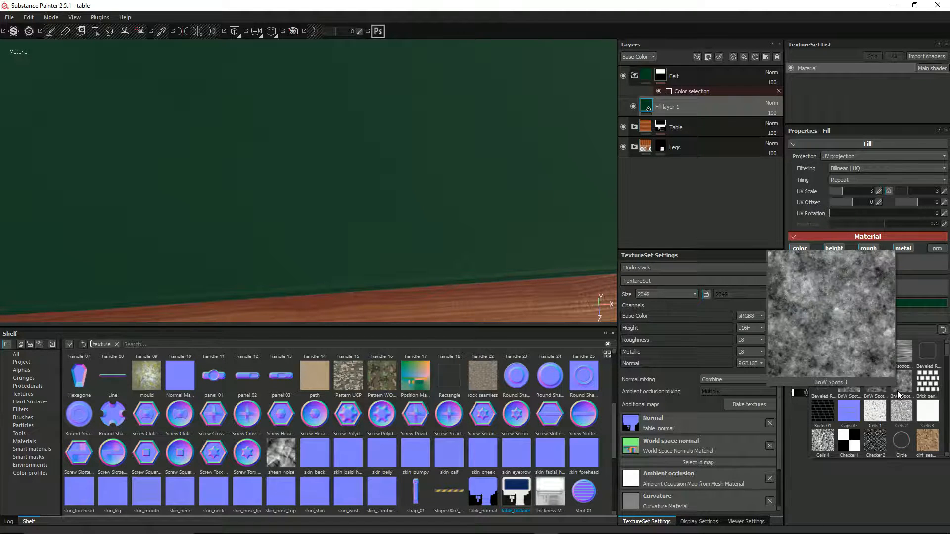
drag(948, 352, 949, 375)
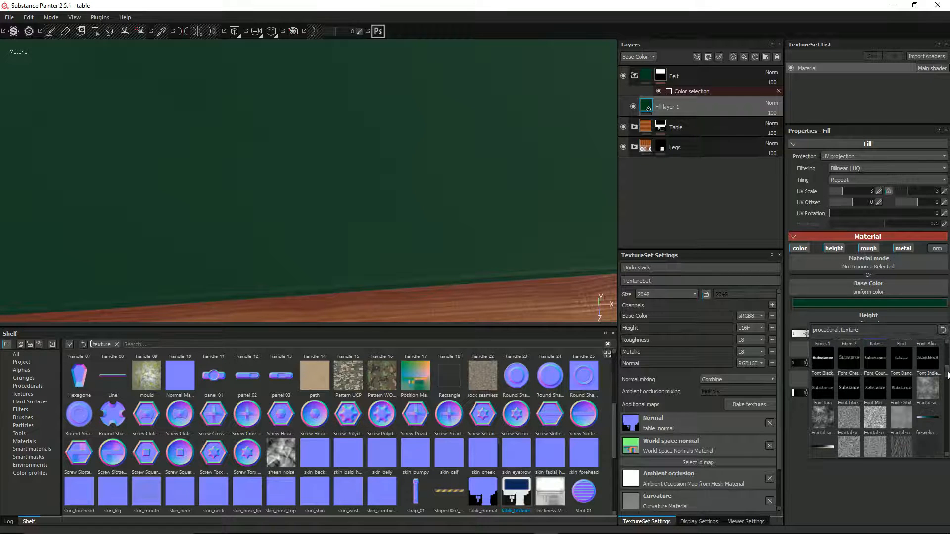
click(829, 414)
scroll(388, 198, down, 5)
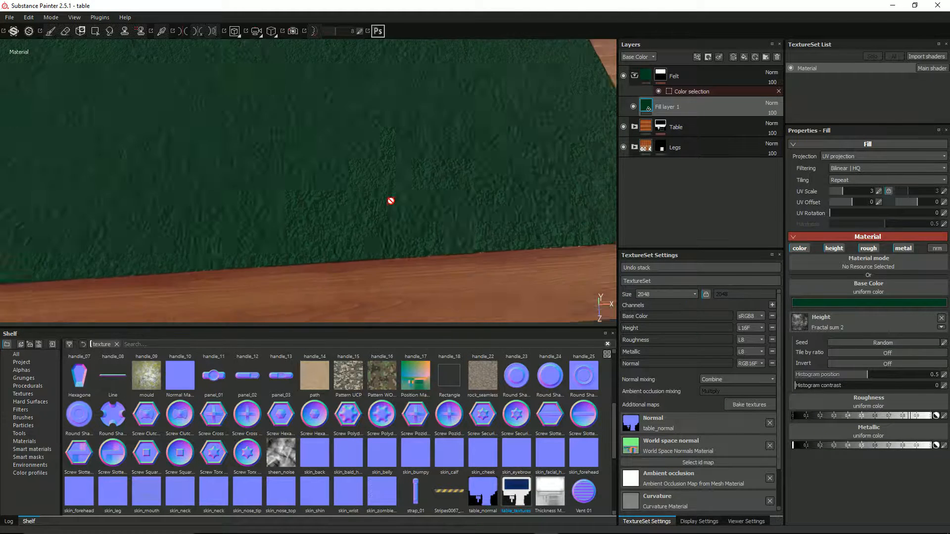
alt+drag(386, 225, 384, 193)
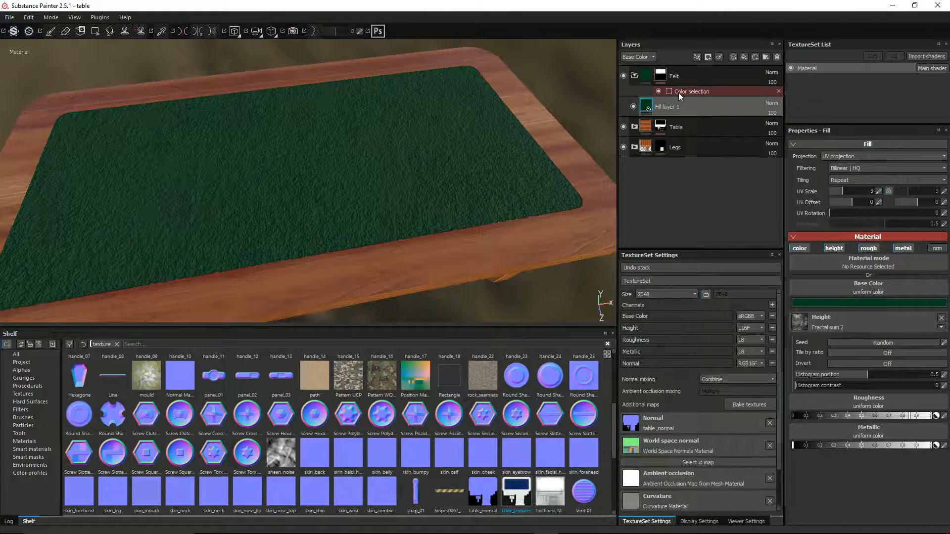
Rename the fill layer in the Felt folder as Green Felt.
double_click(668, 107)
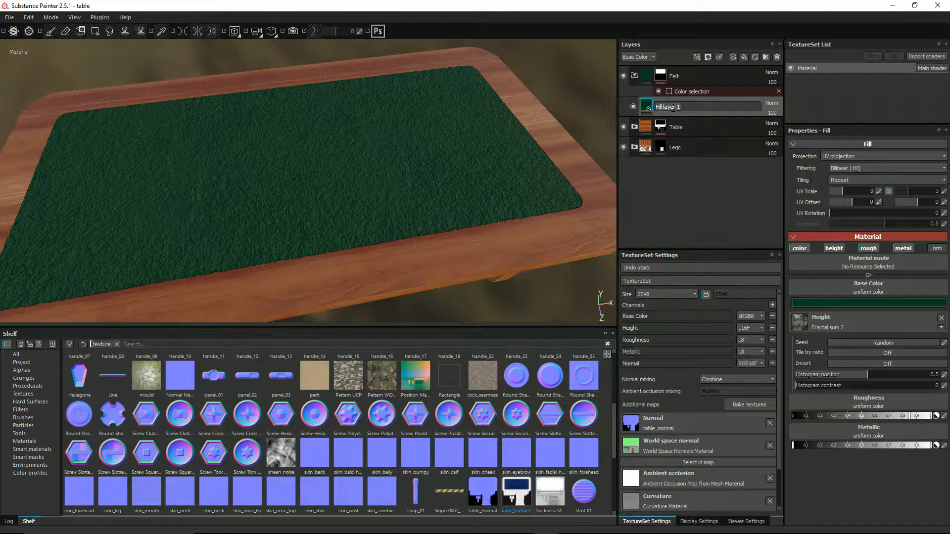
text(Green Felt)
key(Return)
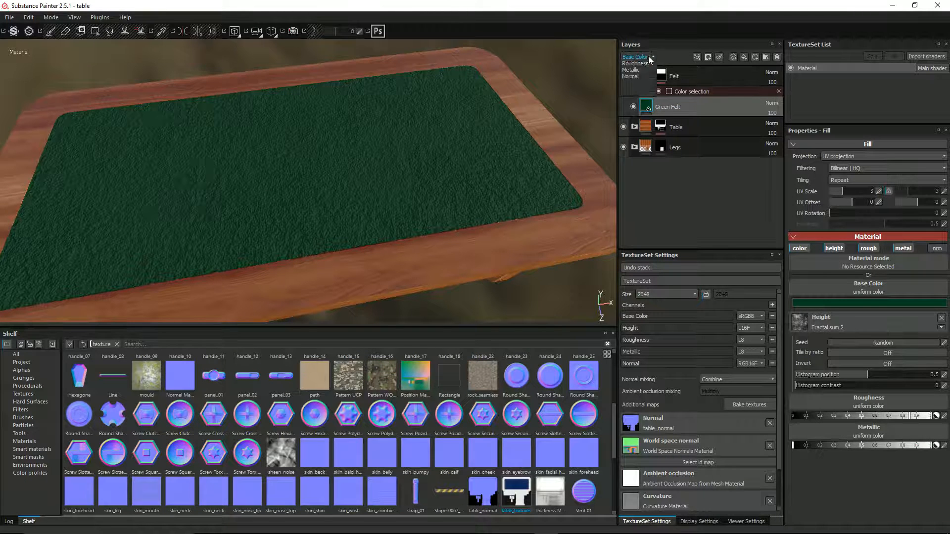
Switch the layer stack to the Height channel and lower the Green Felt layer's opacity to 8.
click(648, 57)
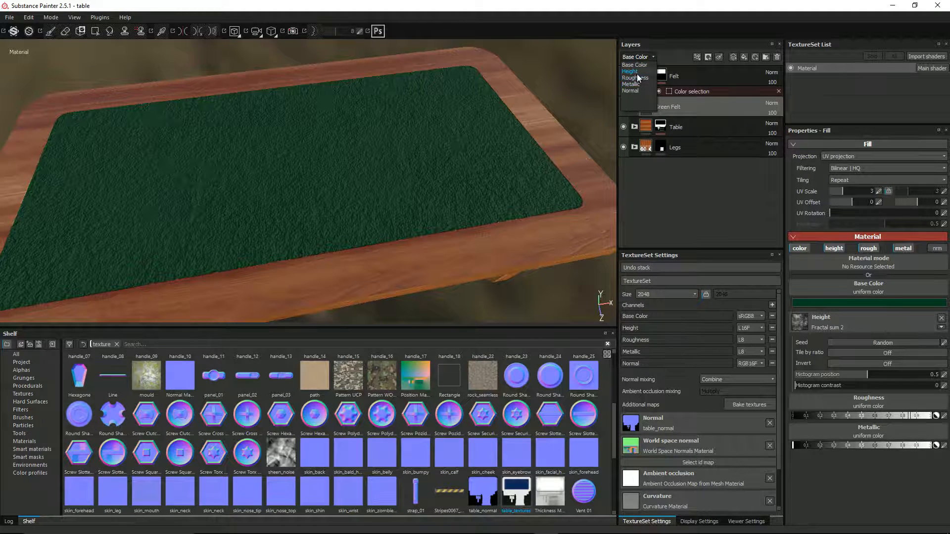
click(635, 72)
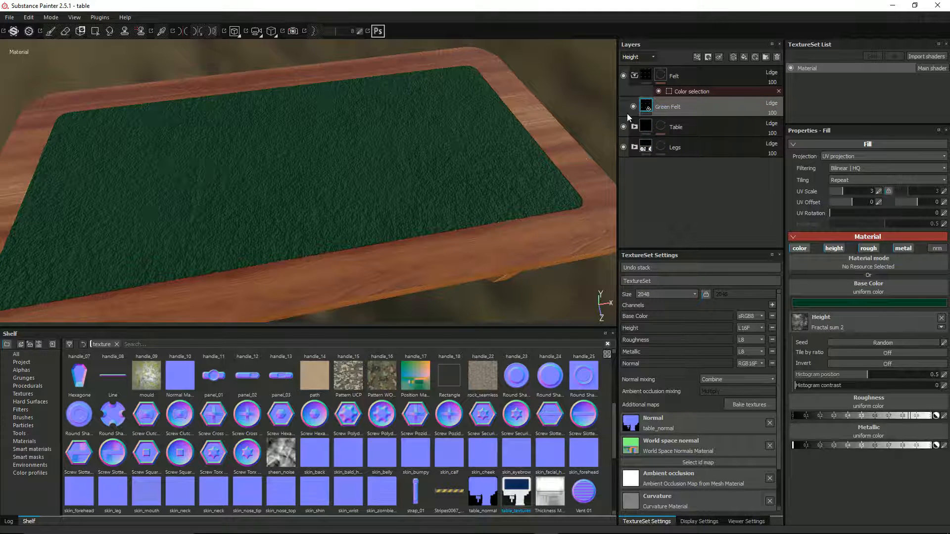
click(765, 110)
drag(792, 124, 765, 124)
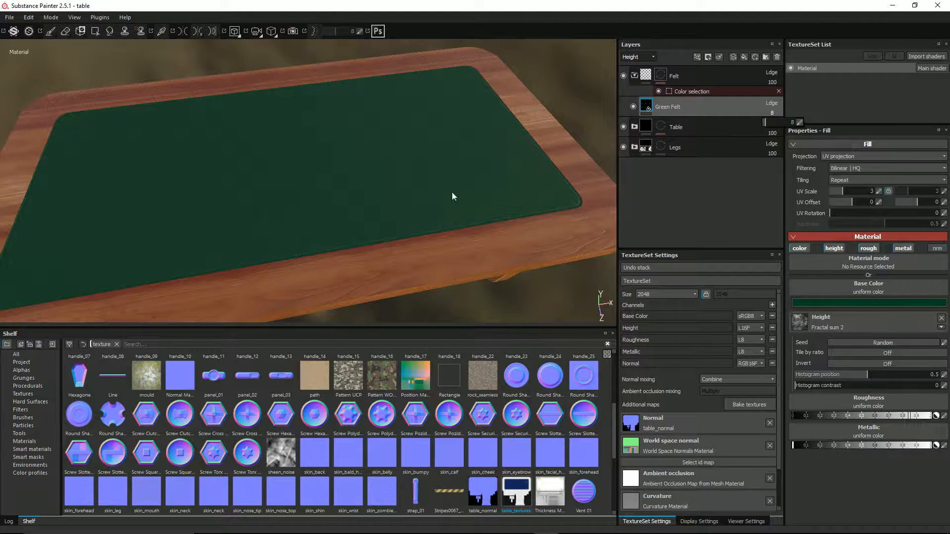
scroll(417, 218, up, 5)
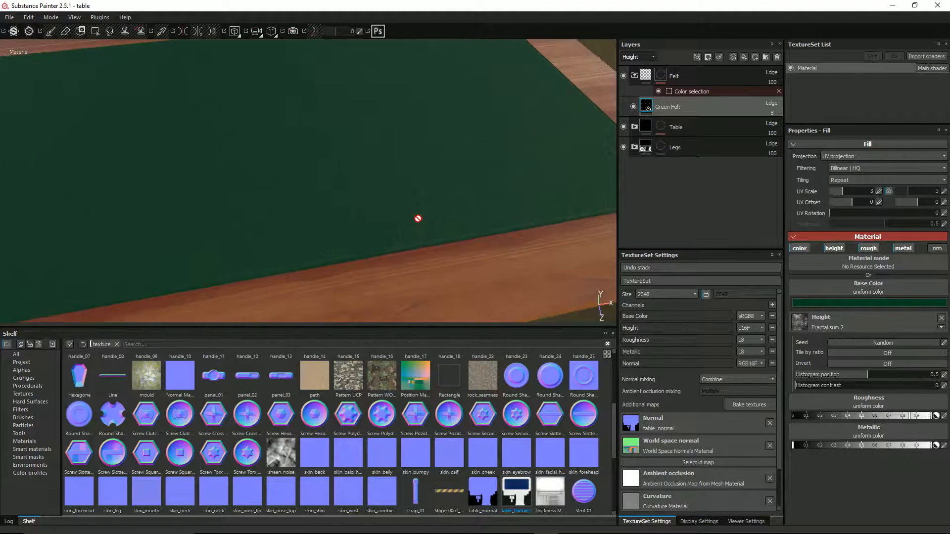
Set the Green Felt fill layer's UV scale to 12.
double_click(870, 192)
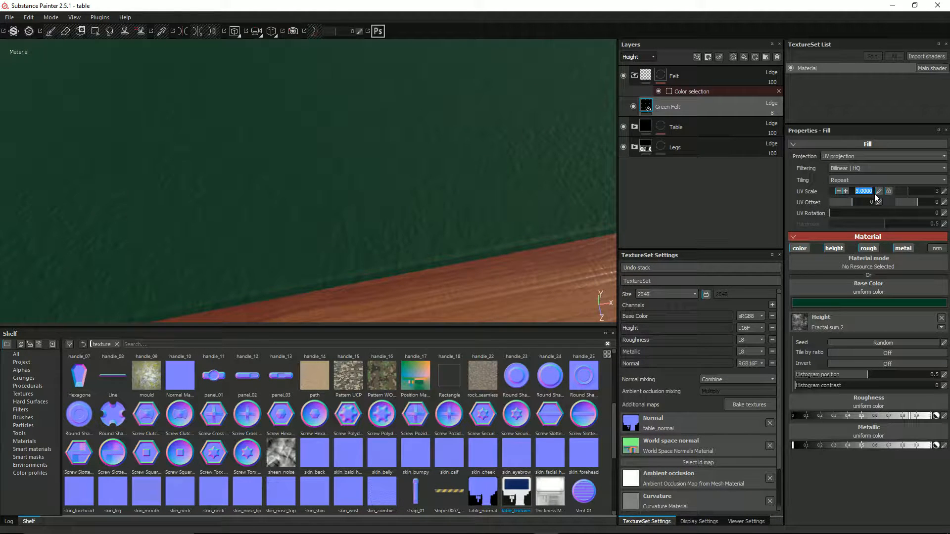
text(12)
key(Return)
scroll(157, 157, down, 5)
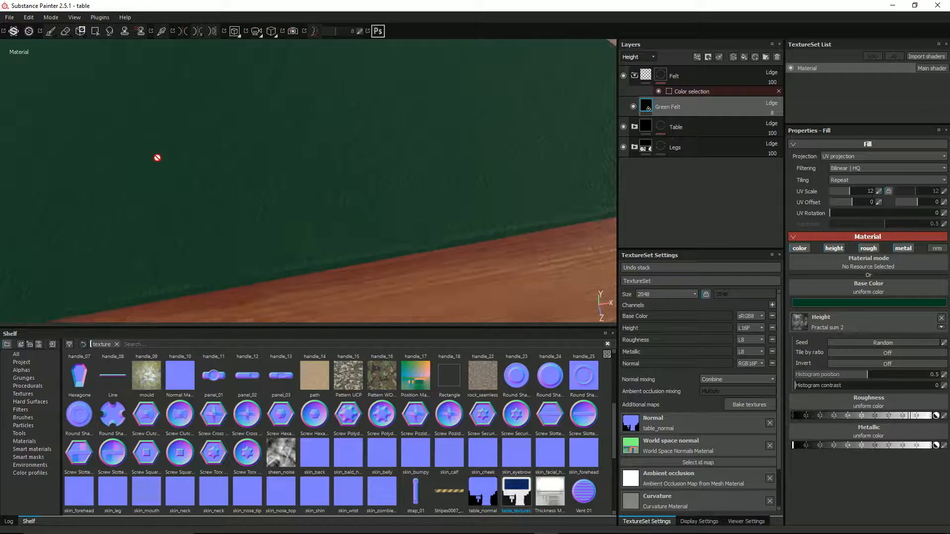
alt+drag(236, 141, 174, 152)
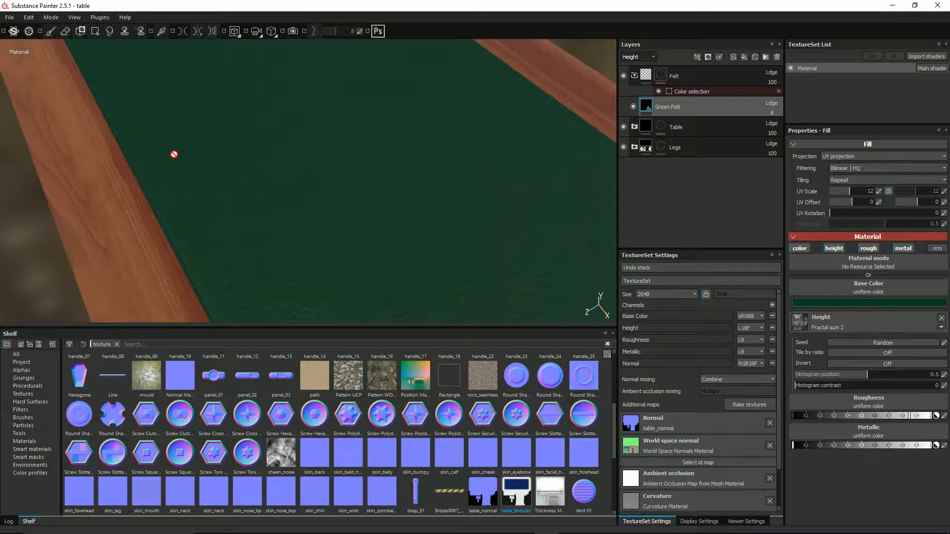
Assign the 3D Perlin Noise texture to the Green Felt layer's height and switch the layer to tri-planar projection.
click(842, 325)
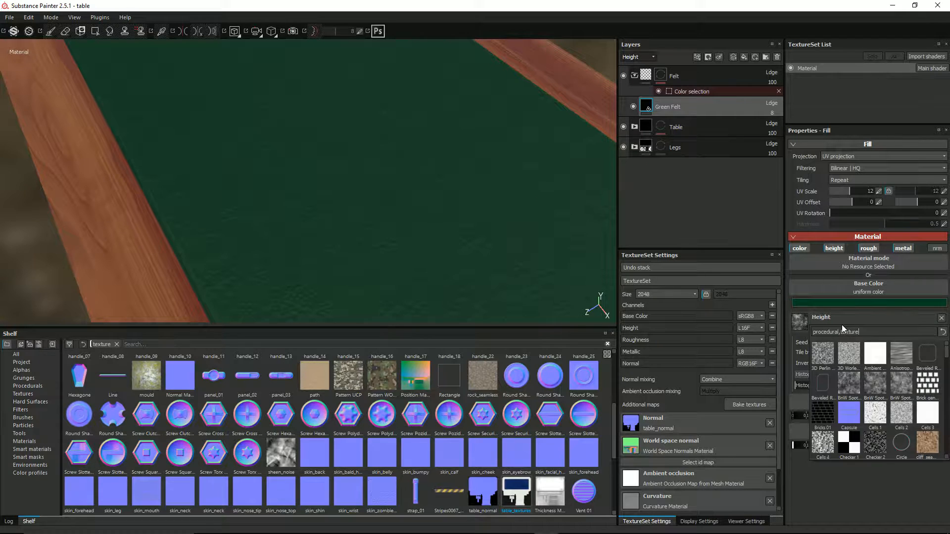
click(822, 364)
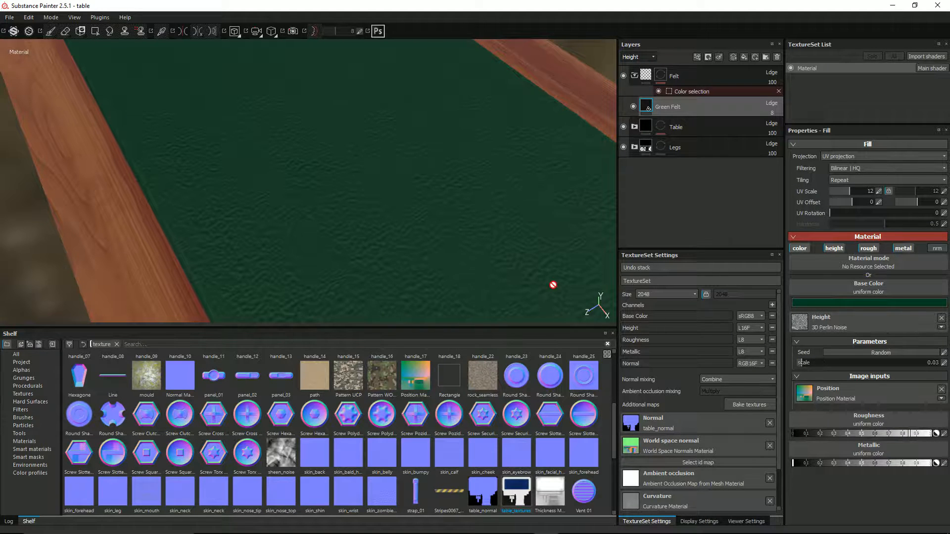
click(841, 156)
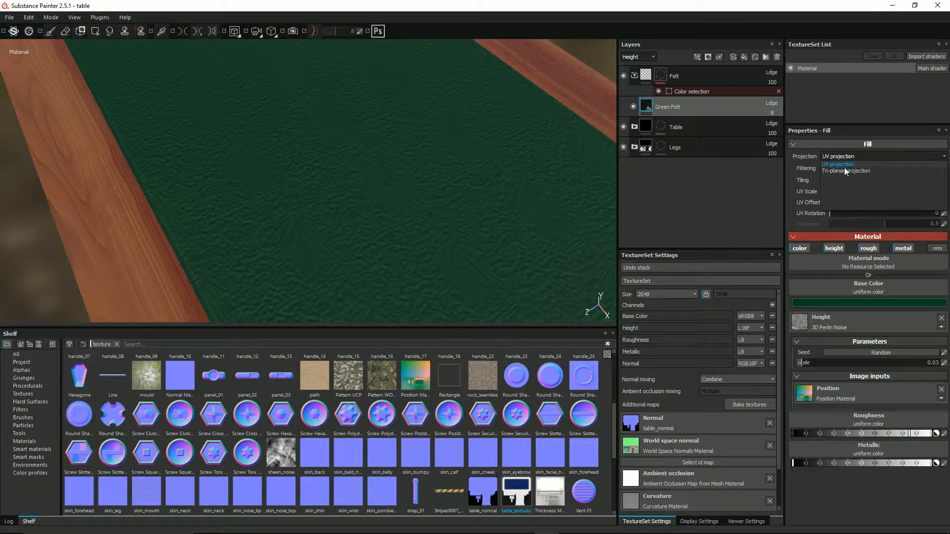
click(845, 171)
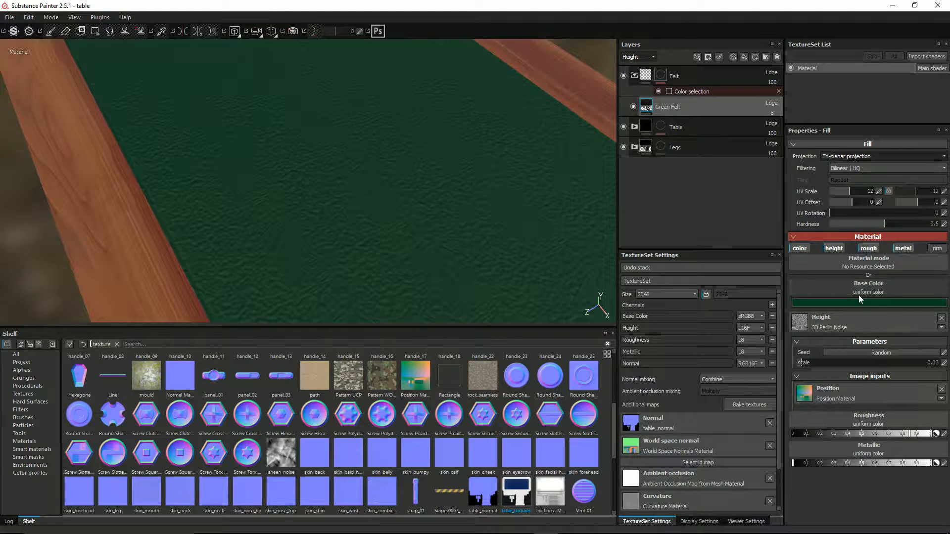
Replace the Green Felt layer's height texture with BnW Spots 1 and check the felt surface up close.
click(836, 324)
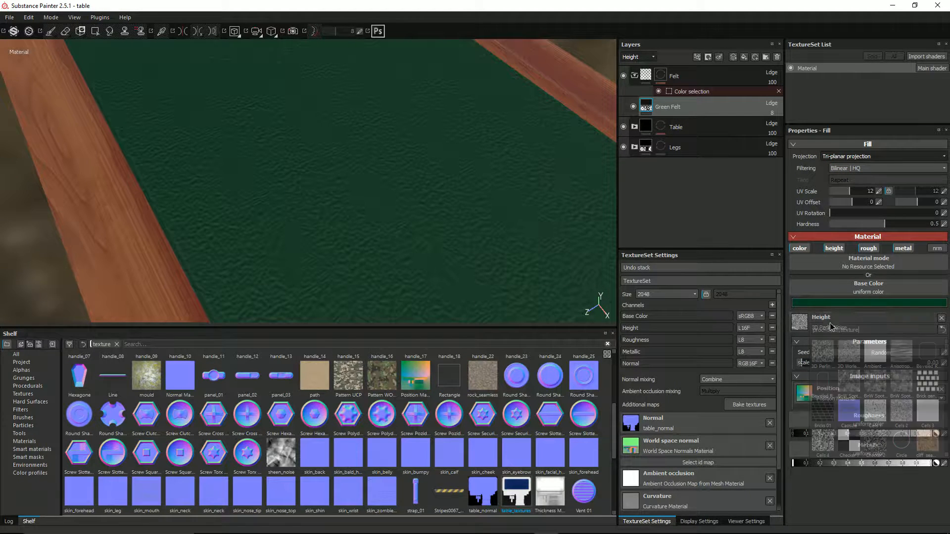
click(849, 383)
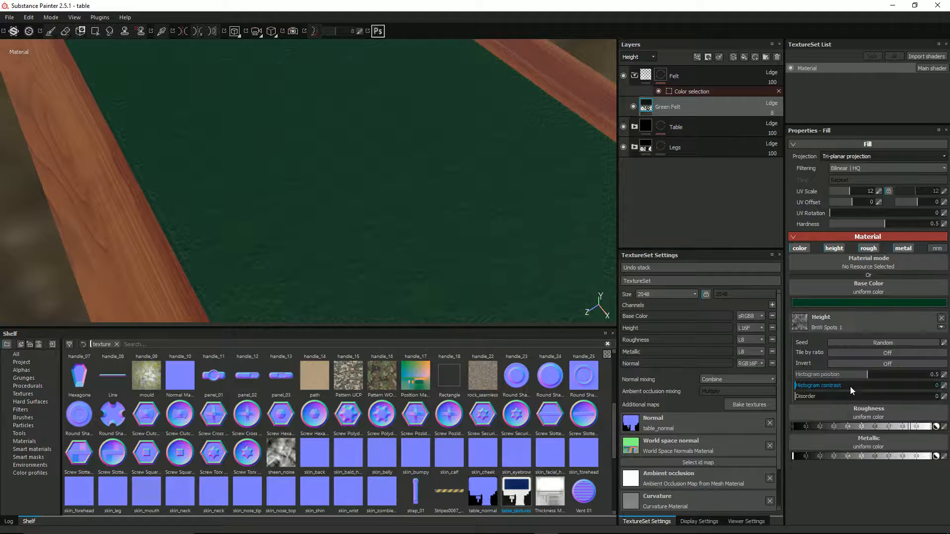
scroll(388, 228, down, 5)
scroll(400, 210, down, 2)
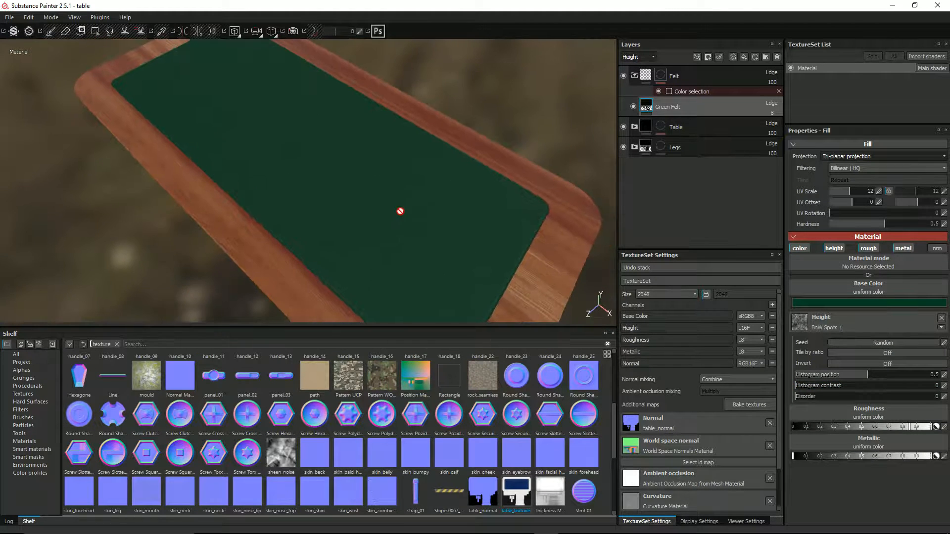
scroll(403, 215, up, 10)
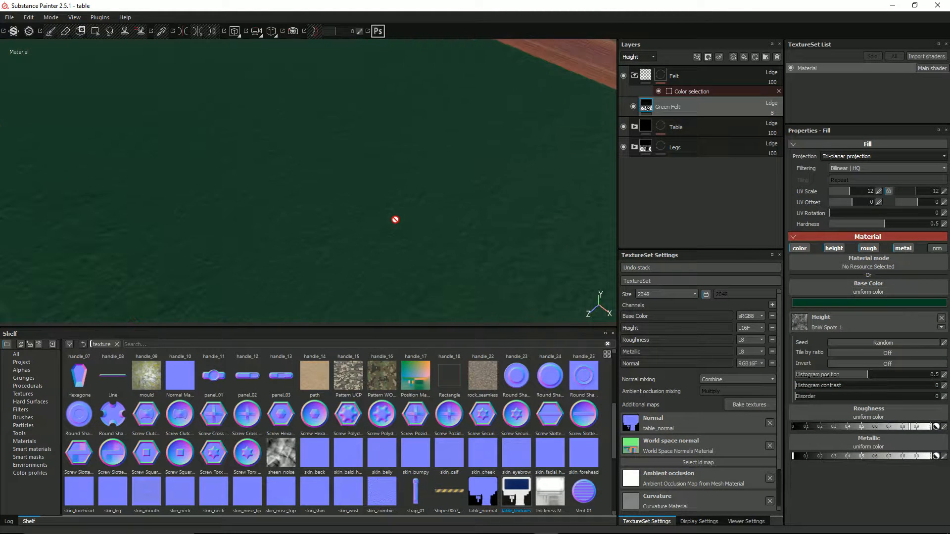
scroll(395, 220, down, 8)
alt+drag(390, 224, 485, 201)
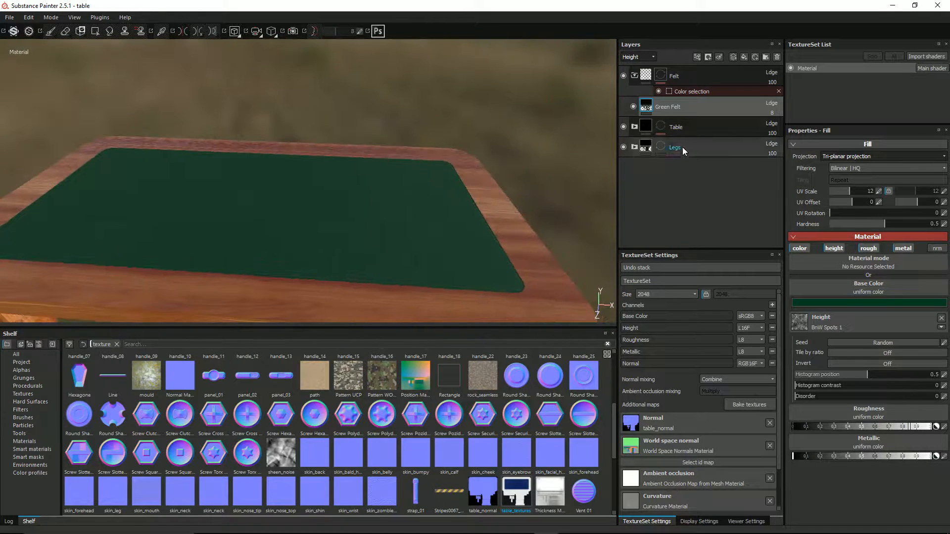
Lower the Green Felt layer's height opacity to 4 and review the whole tabletop.
scroll(375, 242, up, 5)
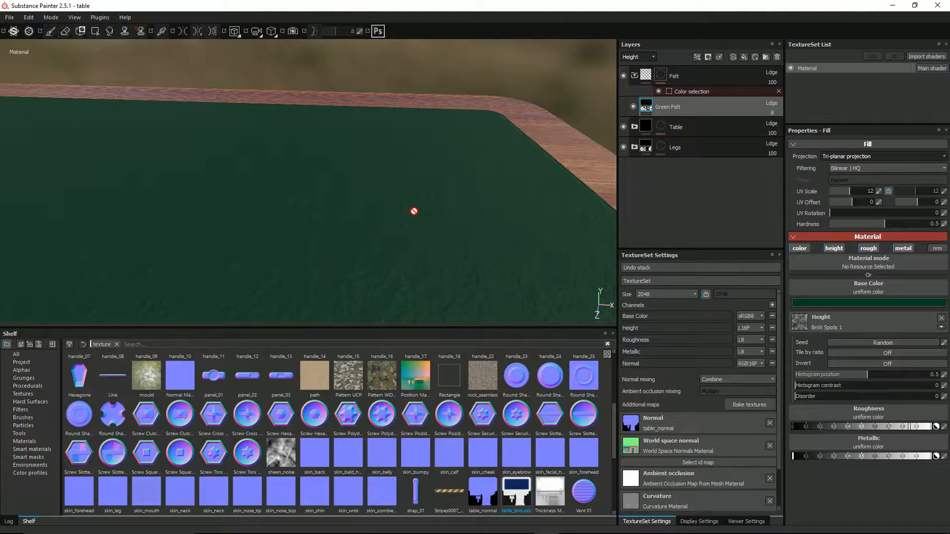
scroll(414, 211, down, 3)
alt+drag(405, 223, 434, 268)
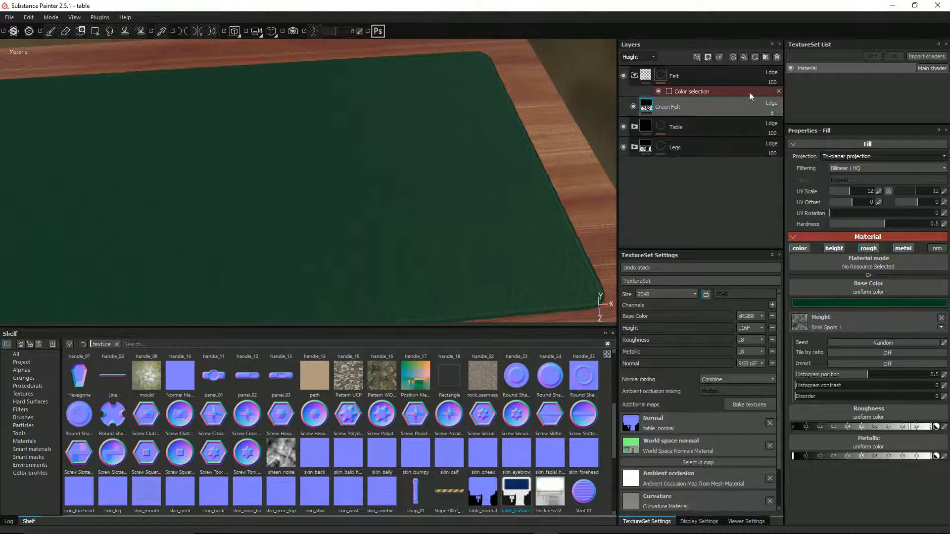
click(772, 113)
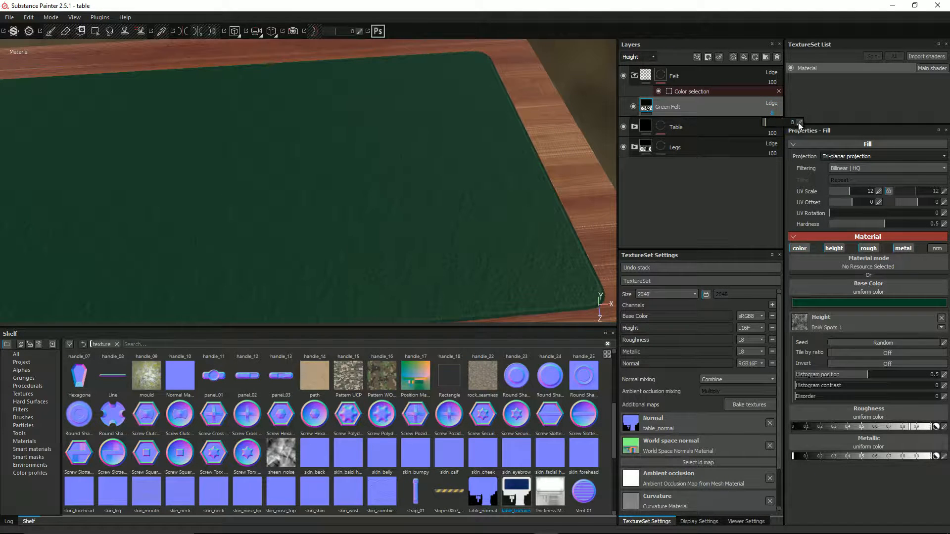
text(4)
click(798, 123)
drag(363, 6, 414, 76)
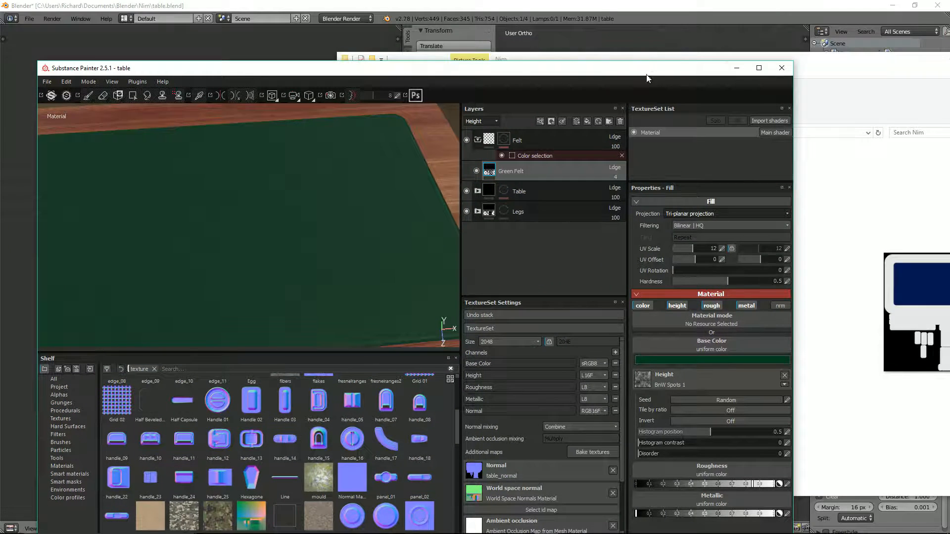
click(758, 68)
mouse_move(439, 152)
alt+mouse_down()
mouse_move(342, 177)
mouse_move(383, 148)
alt+mouse_up()
alt+drag(445, 184, 225, 249)
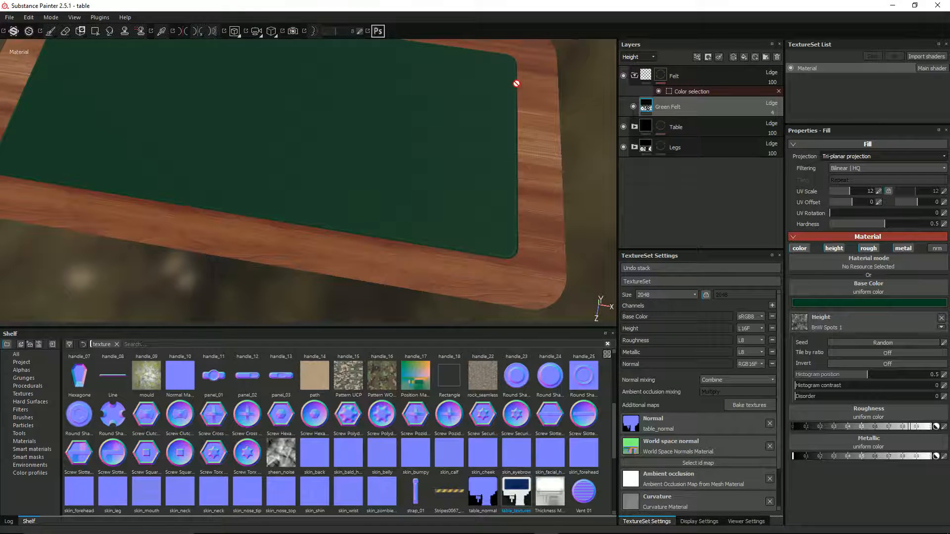
alt+drag(512, 83, 331, 277)
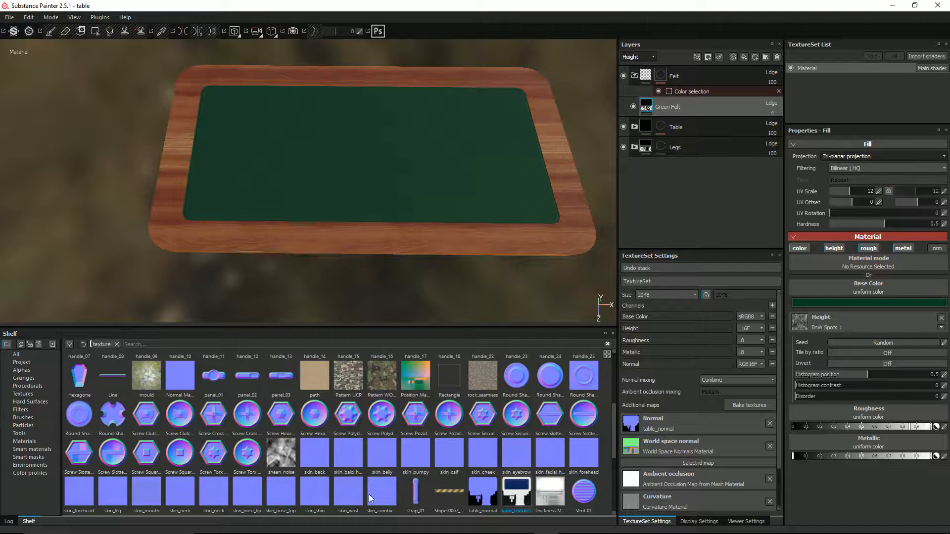
alt+drag(258, 209, 261, 165)
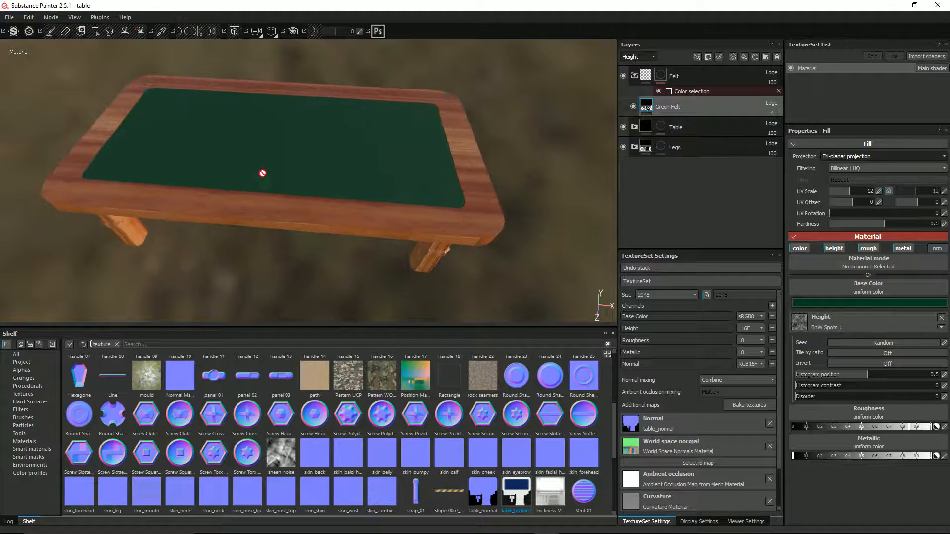
Collapse the Felt folder and add a paint layer named Black Circles above Wood american cherry in the Table folder.
click(635, 75)
click(646, 107)
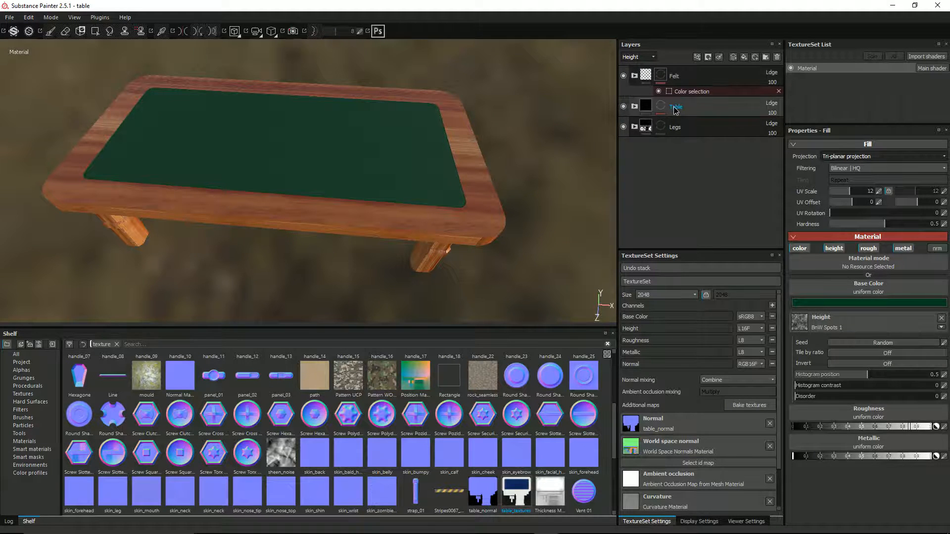
click(634, 106)
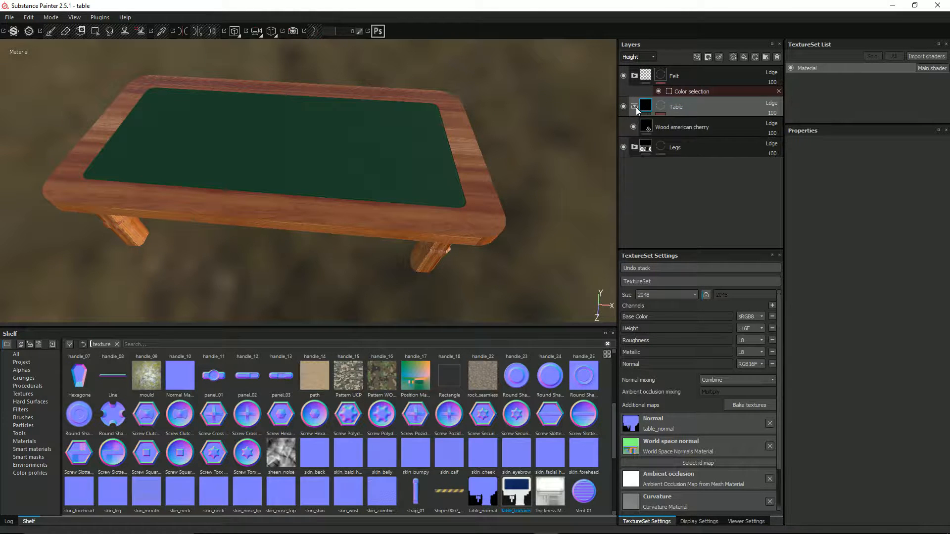
click(675, 127)
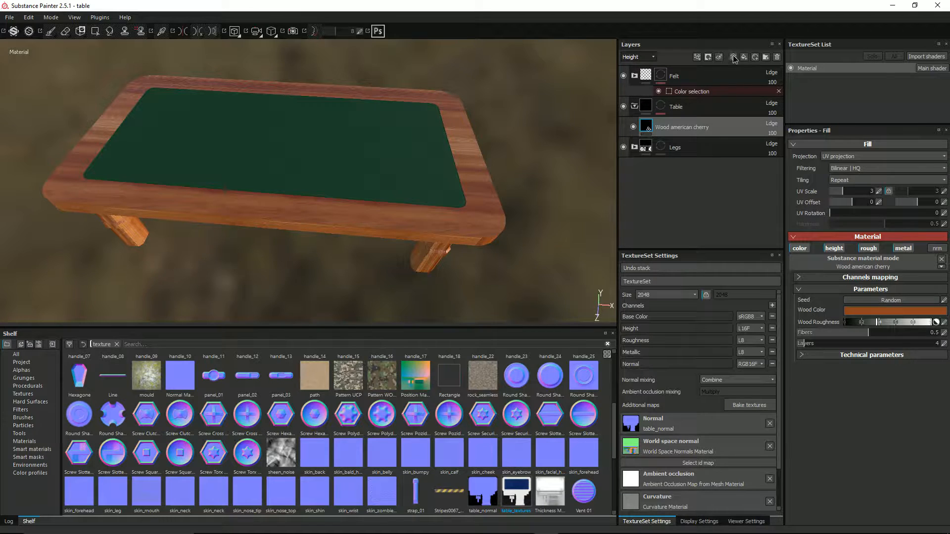
click(732, 57)
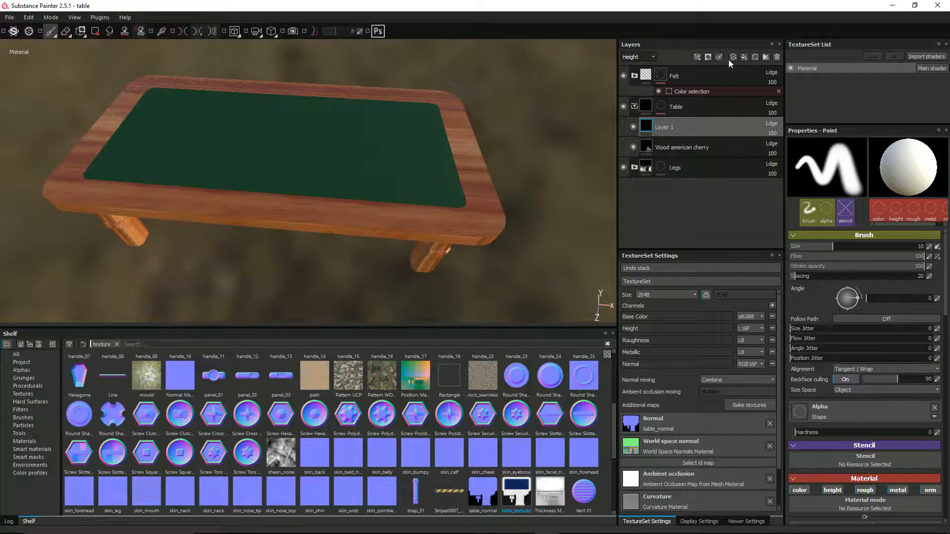
double_click(663, 128)
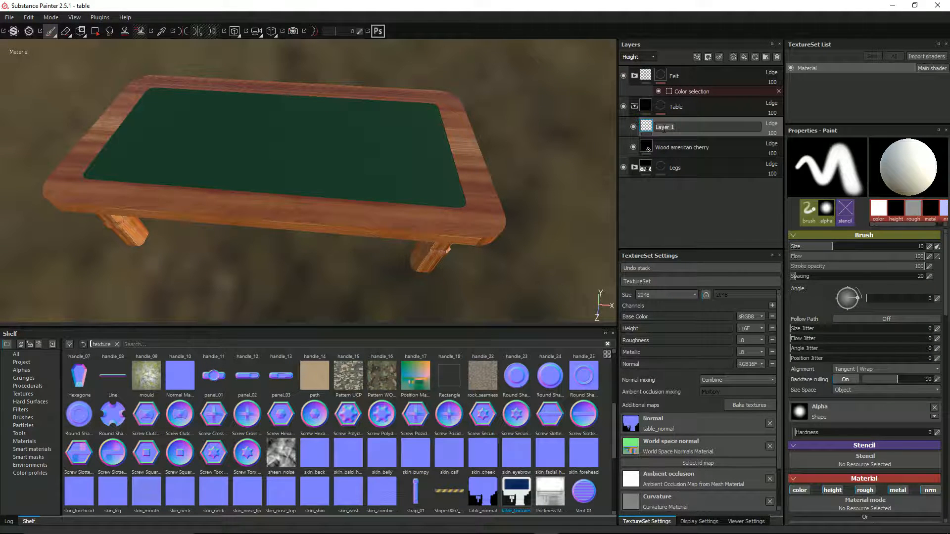
text(B)
text(lack Circles)
key(Return)
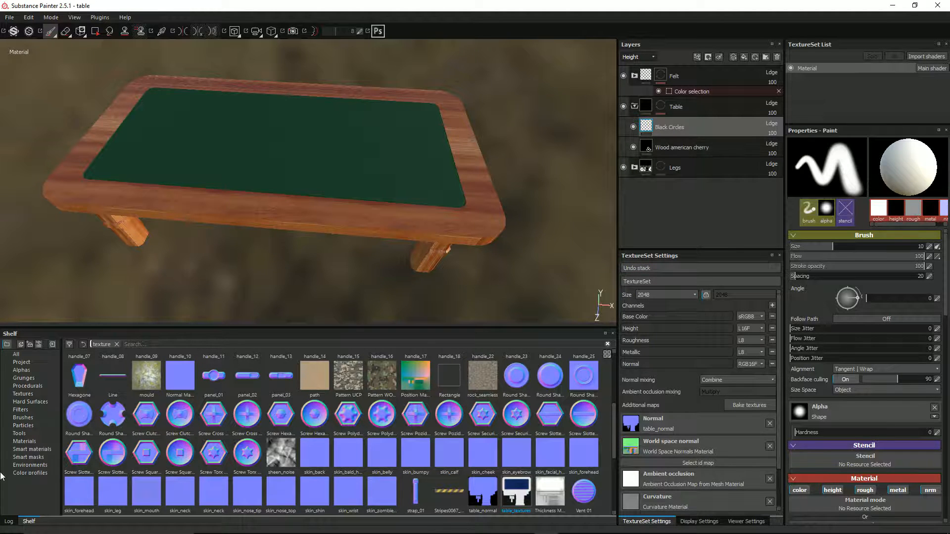
click(35, 458)
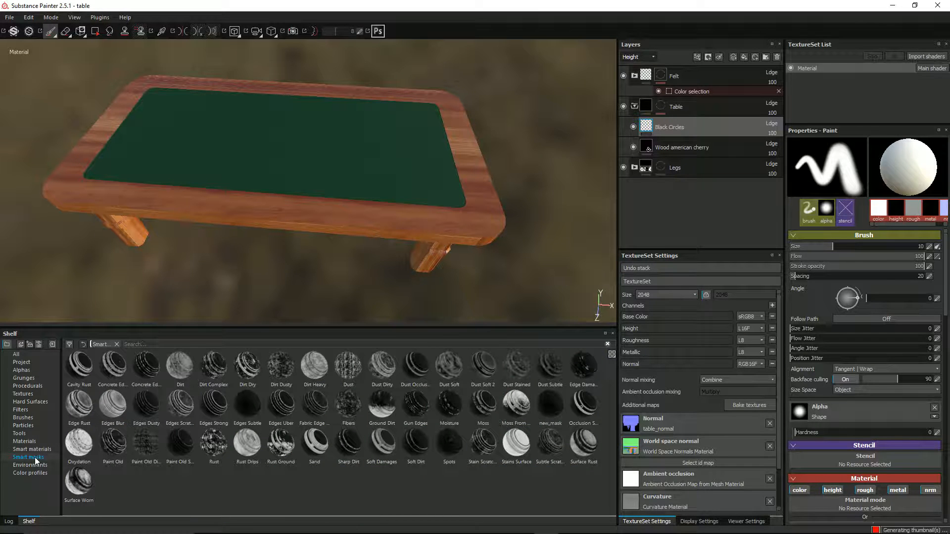
click(27, 418)
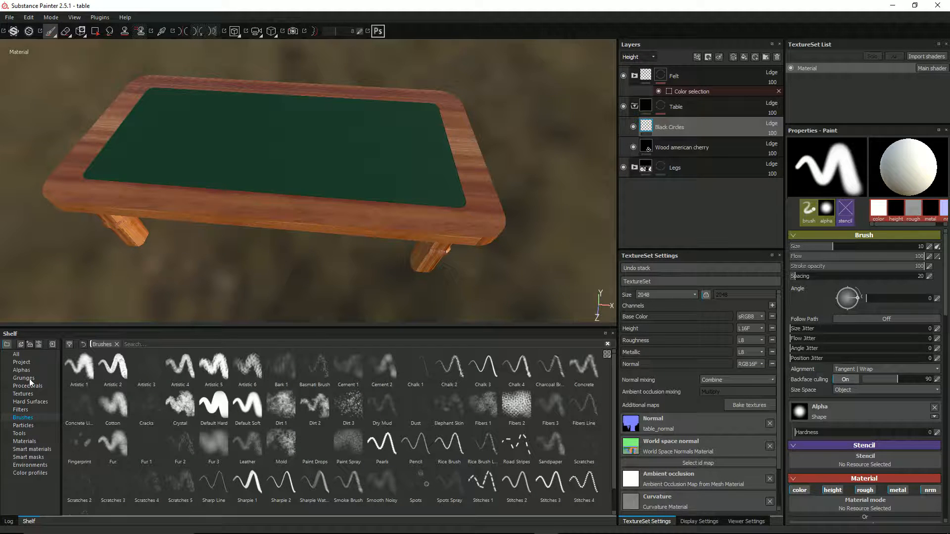
click(24, 393)
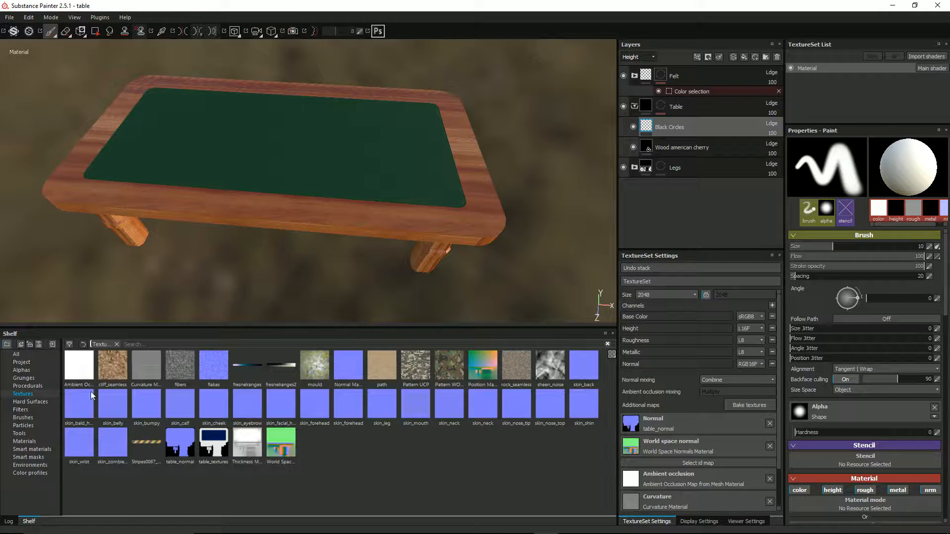
click(23, 442)
click(28, 465)
click(30, 449)
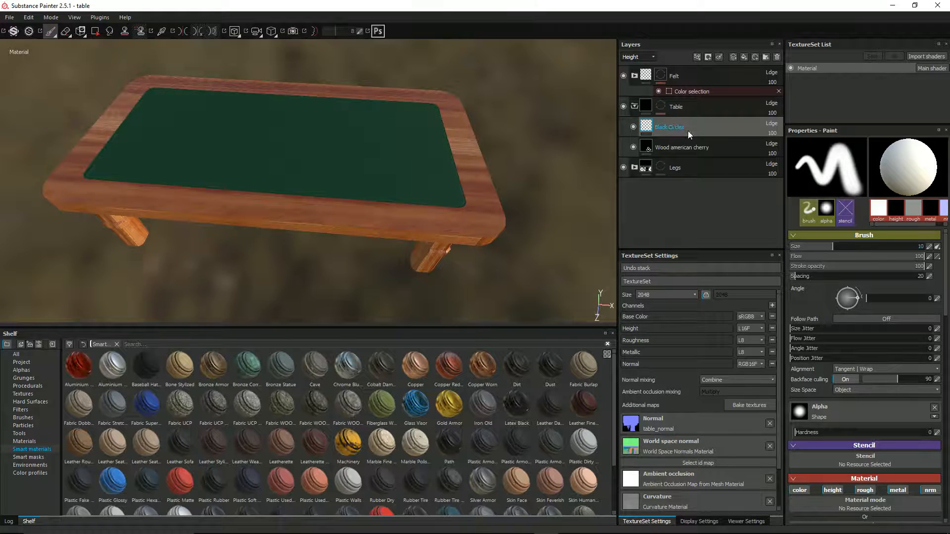
Set the paint brush's alpha to the ring shape and view the tabletop border straight from above.
click(859, 413)
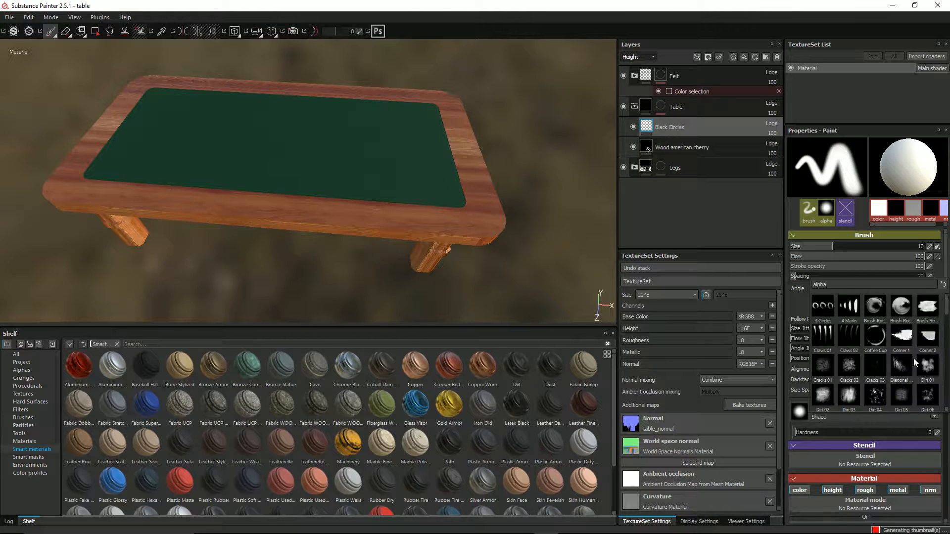
scroll(913, 358, down, 5)
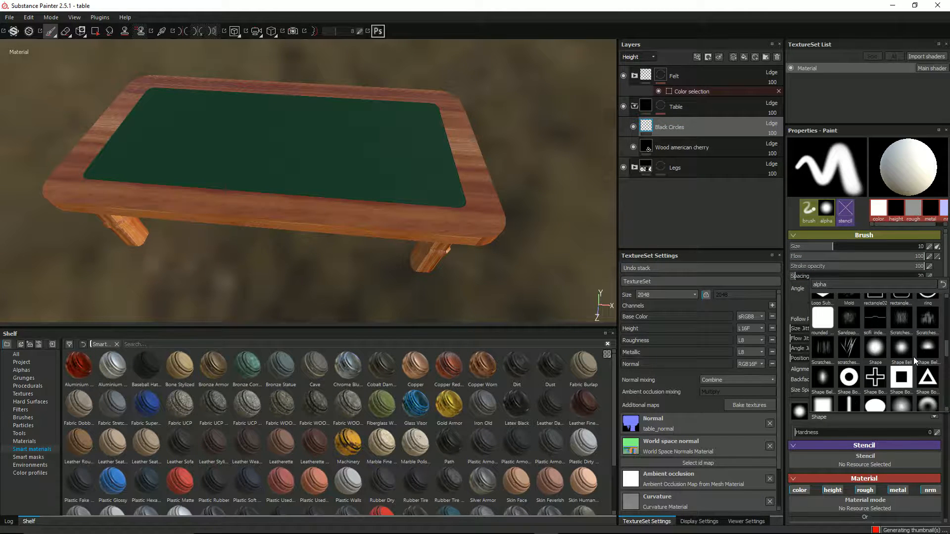
scroll(914, 360, up, 3)
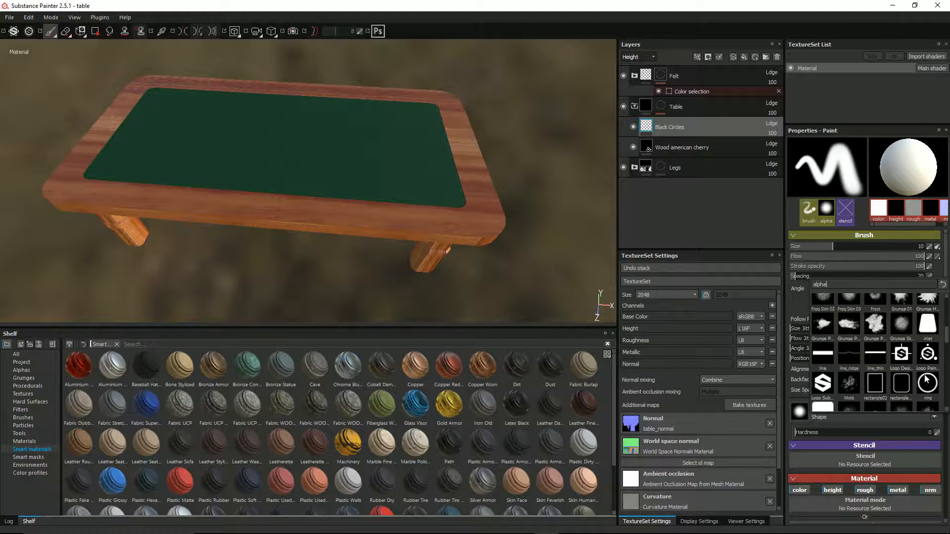
click(926, 378)
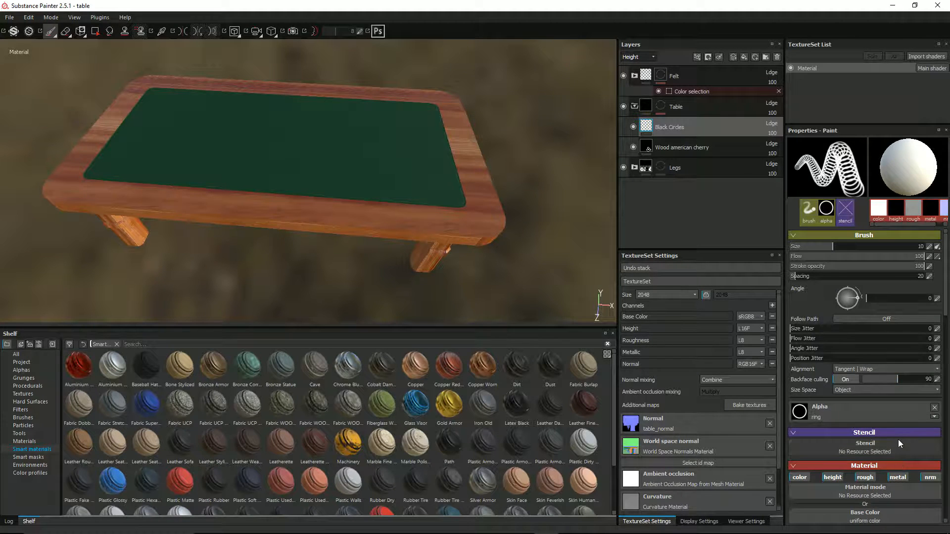
scroll(898, 439, down, 1)
alt+drag(401, 220, 403, 240)
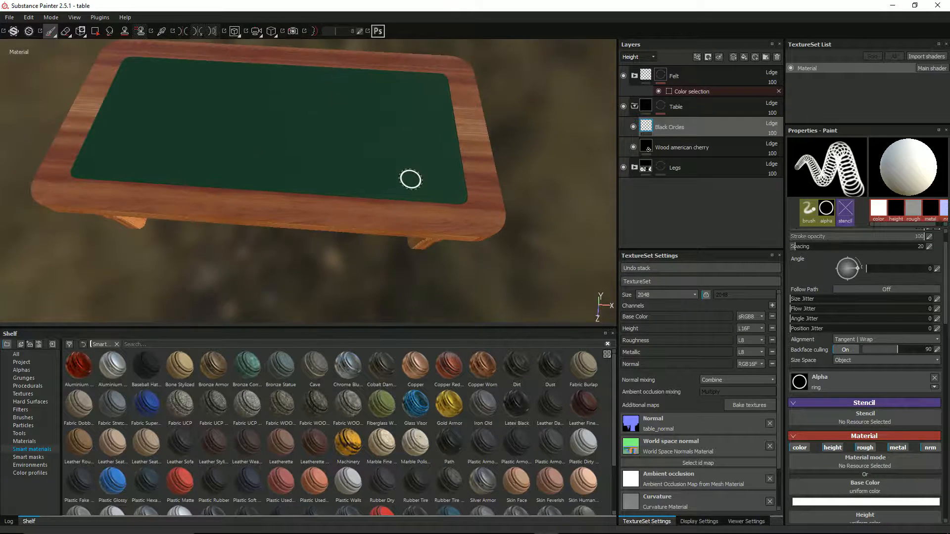
alt+shift+drag(412, 182, 411, 188)
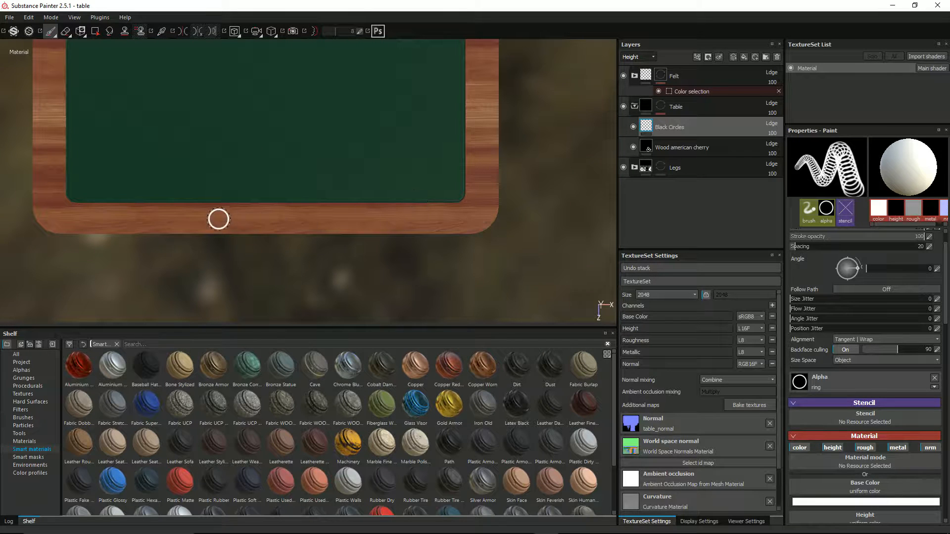
Set the brush's base color to near-black and lower its height well below zero for engraved rings.
click(95, 217)
click(871, 503)
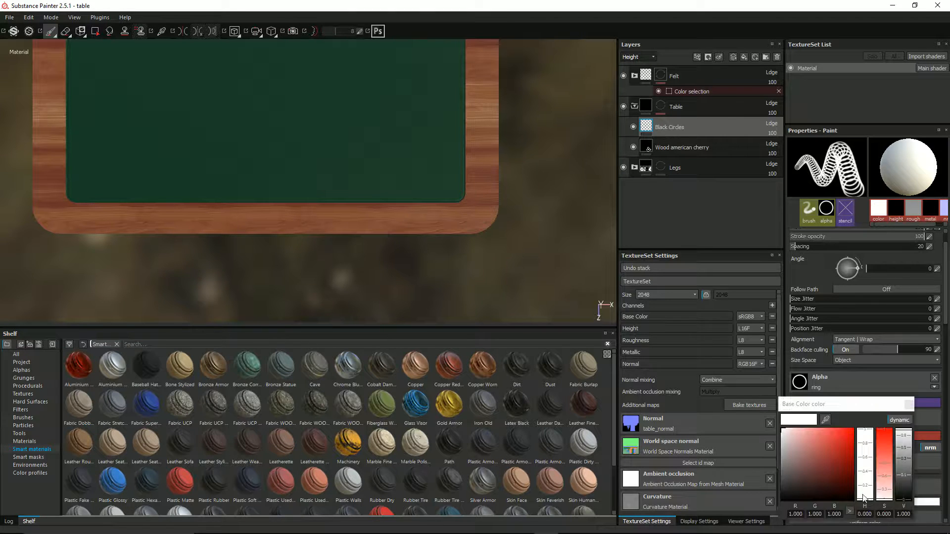
drag(799, 442, 802, 489)
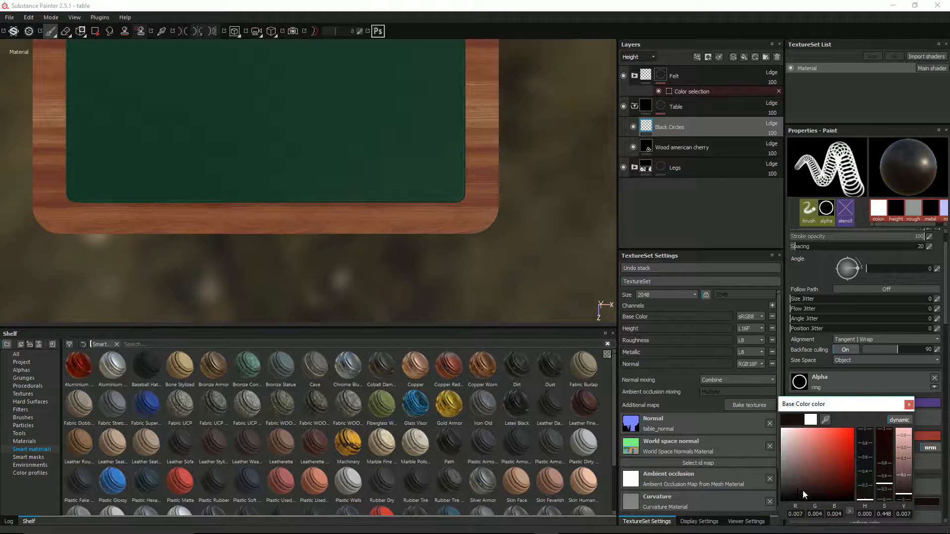
click(908, 405)
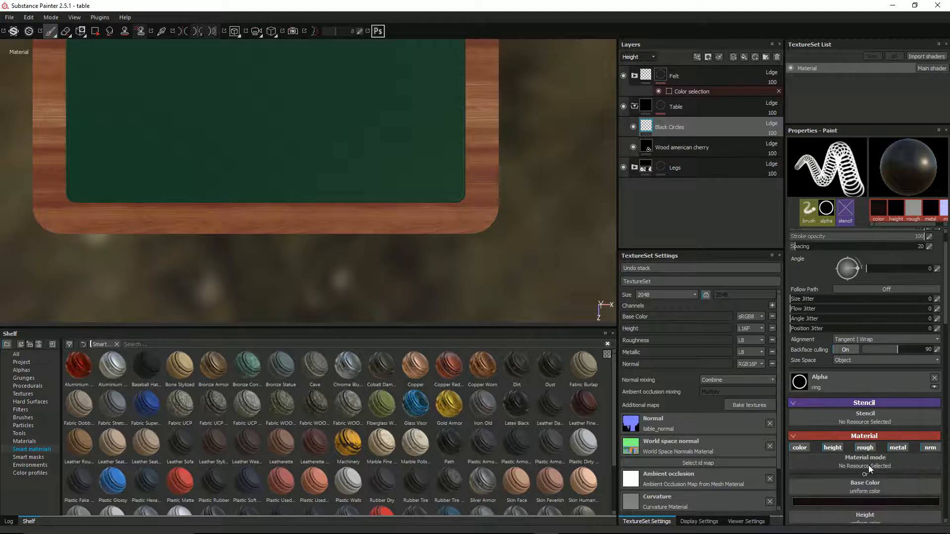
scroll(873, 462, down, 4)
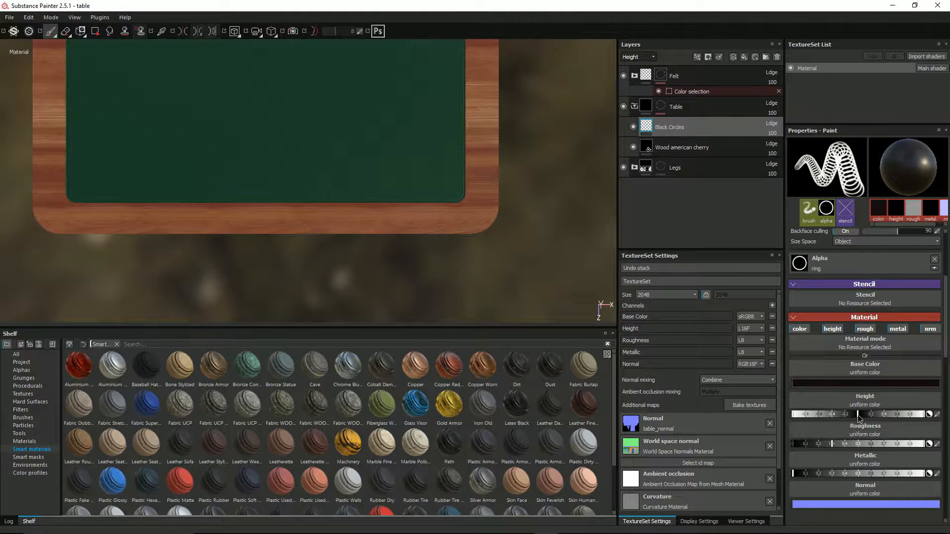
click(804, 416)
Stamp a test ring near the corner of the wooden border, undo it and return to the whole tabletop.
click(103, 218)
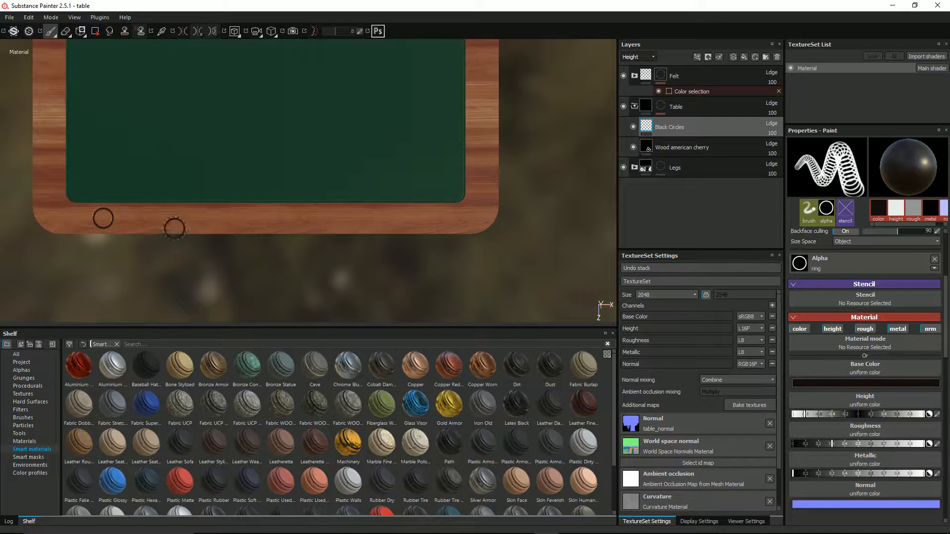
scroll(189, 233, up, 3)
alt+middle_drag(189, 233, 399, 239)
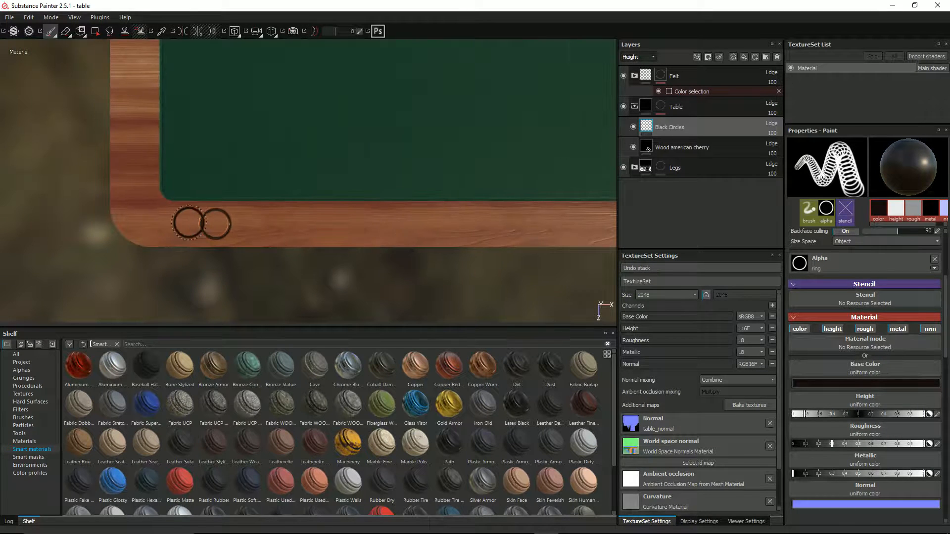
scroll(302, 226, down, 1)
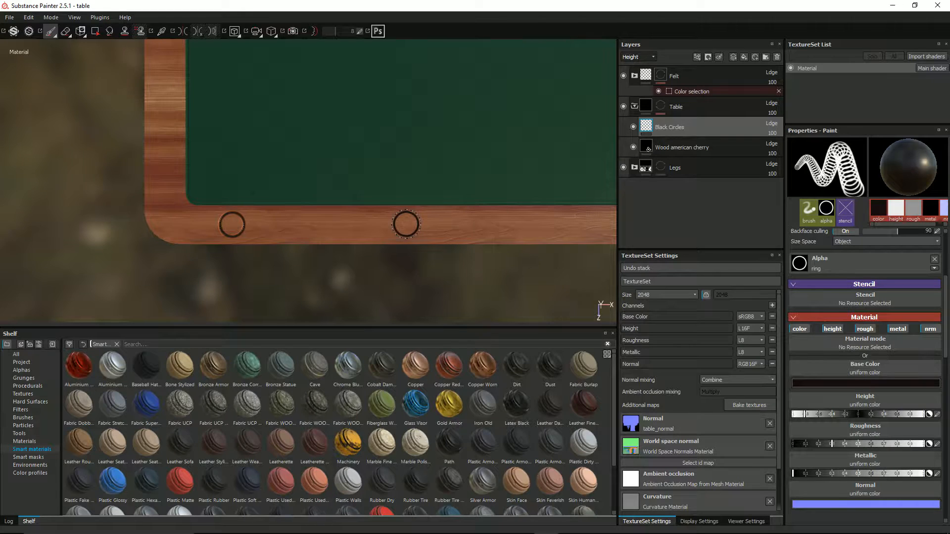
key(ctrl+z)
scroll(406, 225, down, 1)
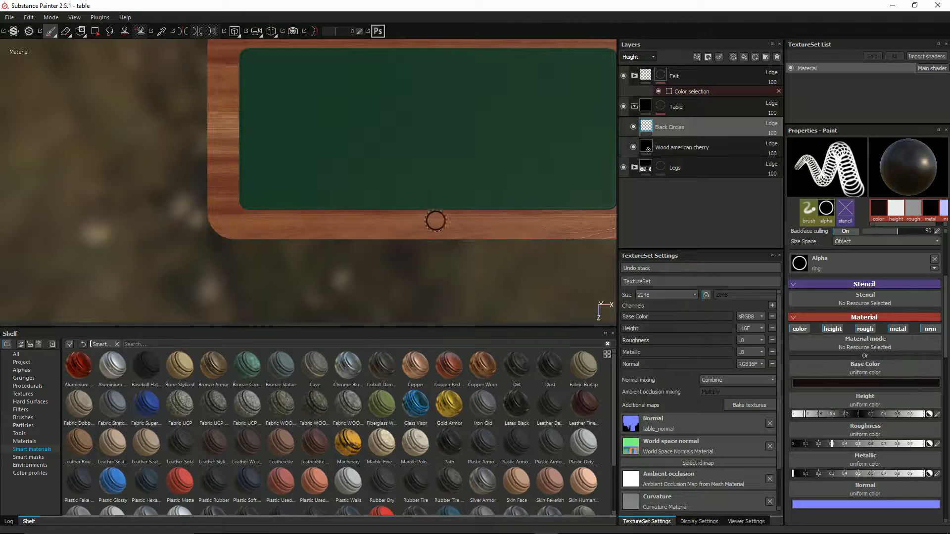
alt+middle_drag(435, 220, 341, 231)
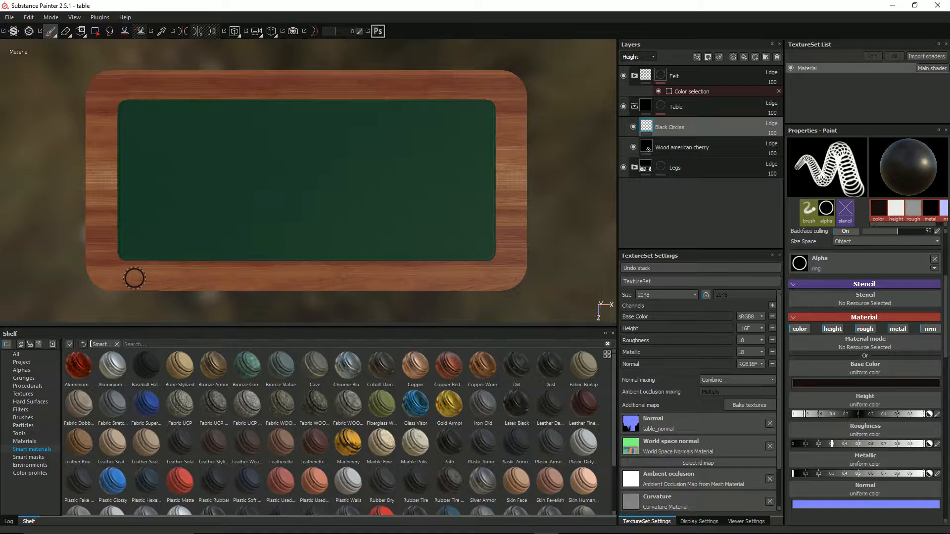
Turn on painting symmetry with Mirror Z and switch the viewport to the orthographic view.
click(260, 31)
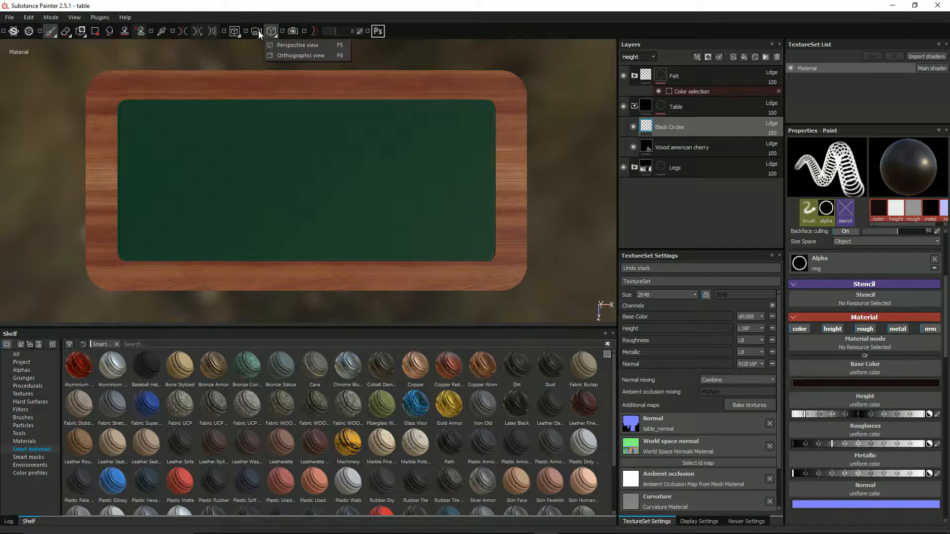
mouse_move(236, 29)
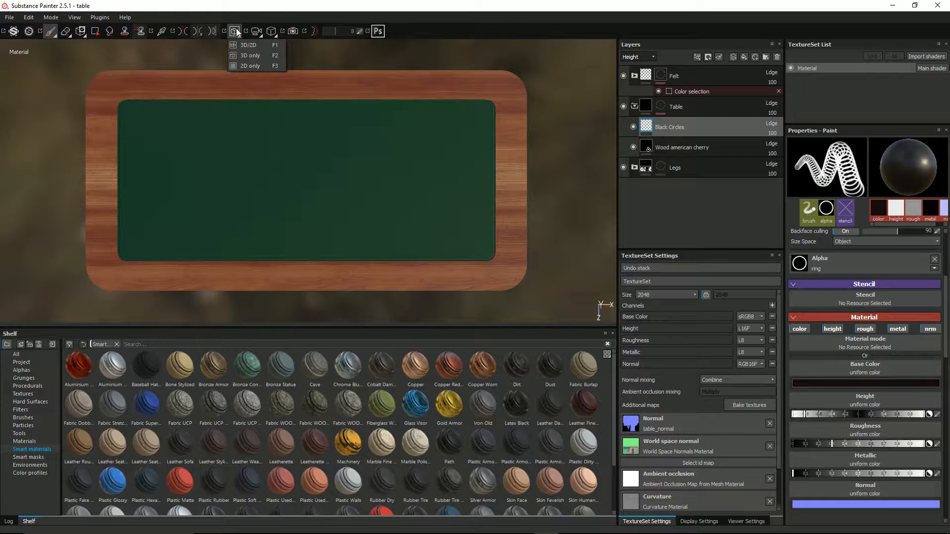
click(185, 31)
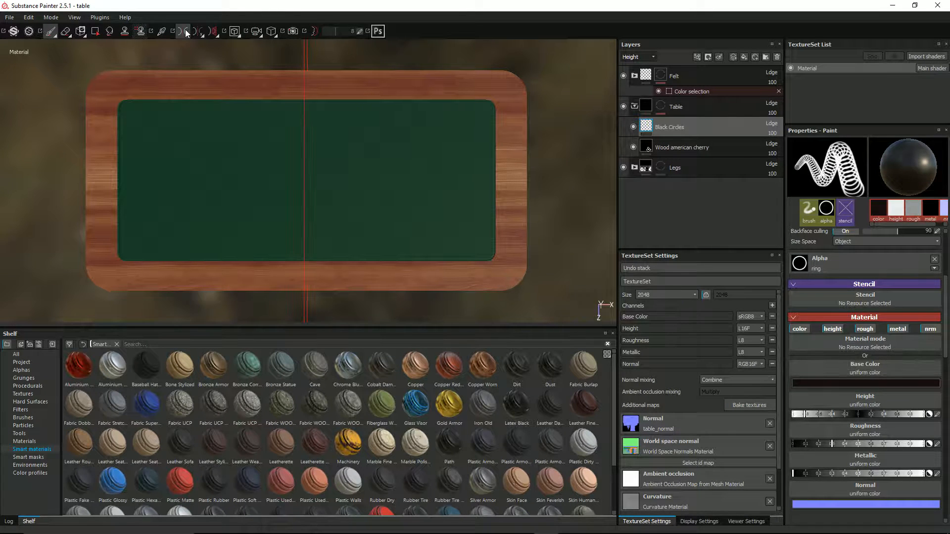
click(201, 32)
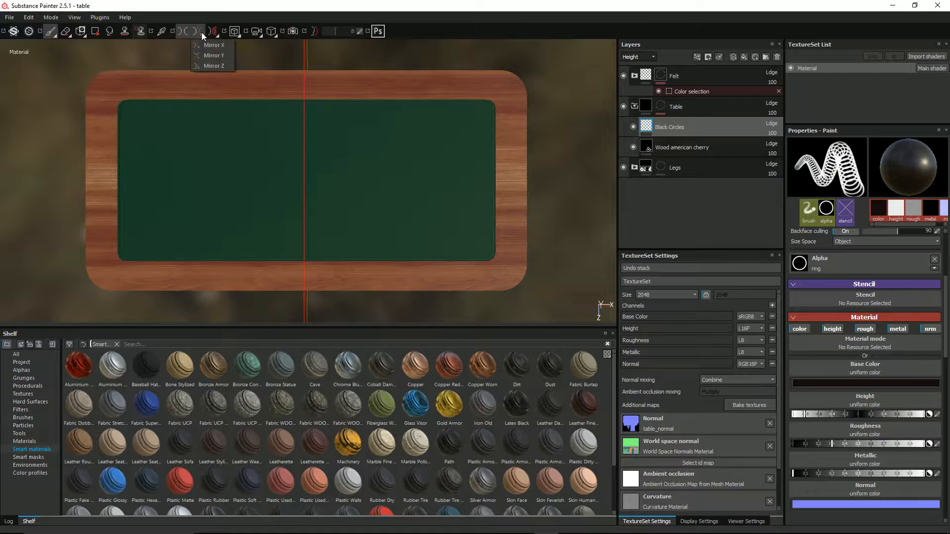
click(207, 54)
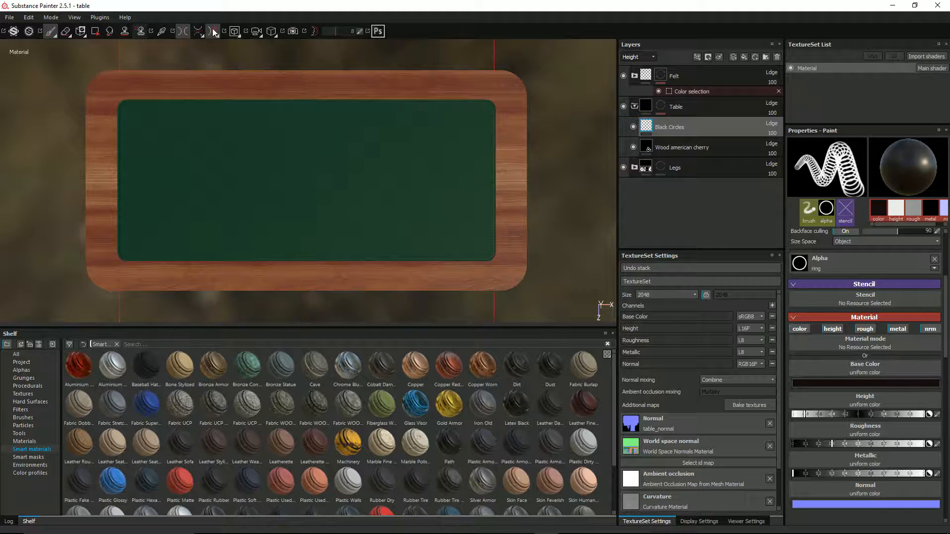
click(200, 31)
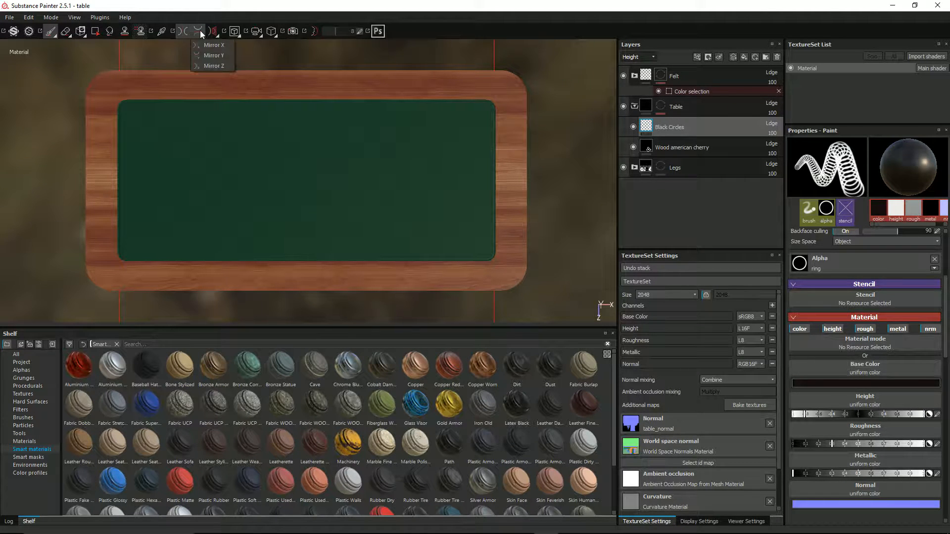
click(208, 66)
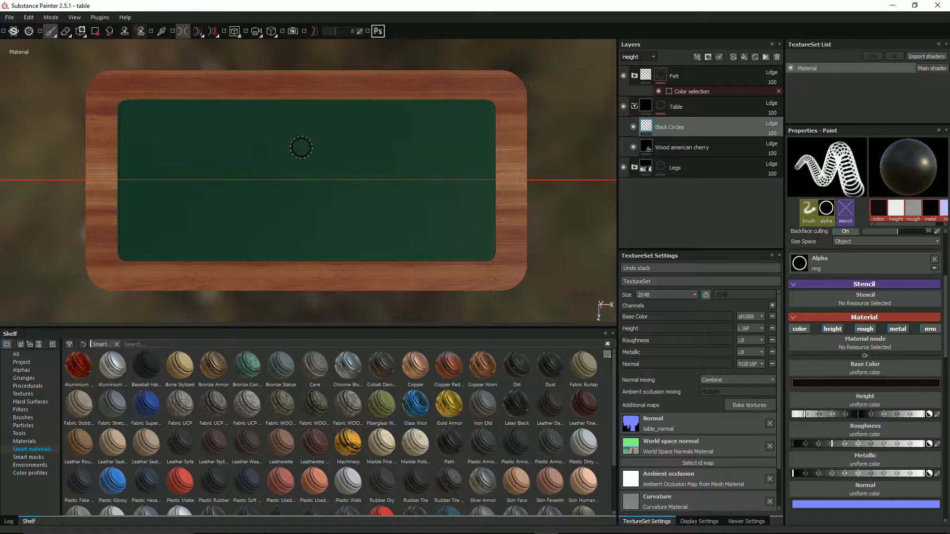
click(271, 33)
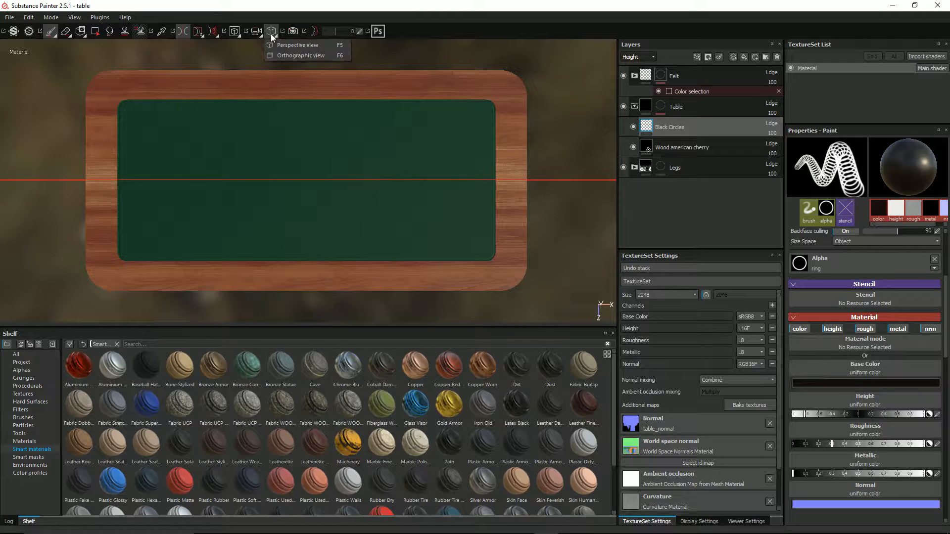
click(285, 55)
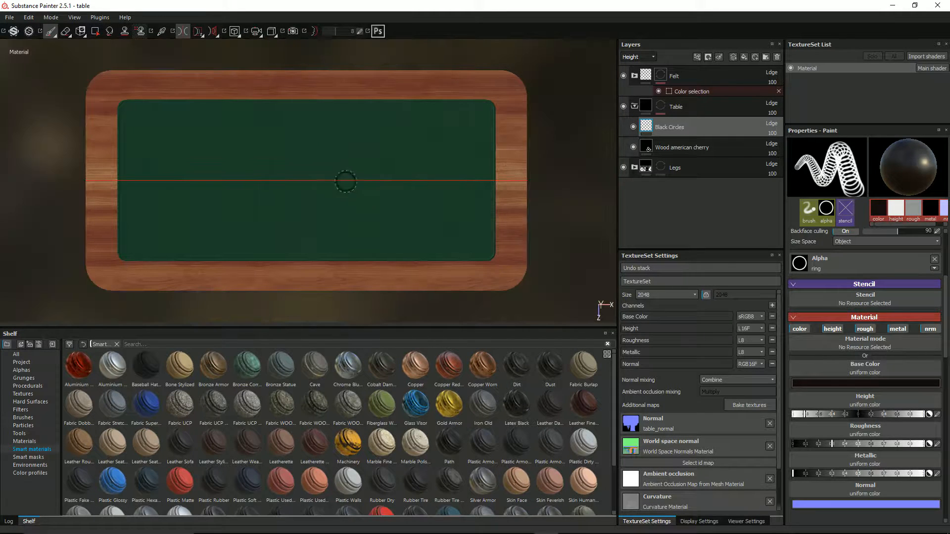
Try a snapped straight line of rings along the long border with the current spacing, and undo it.
click(133, 277)
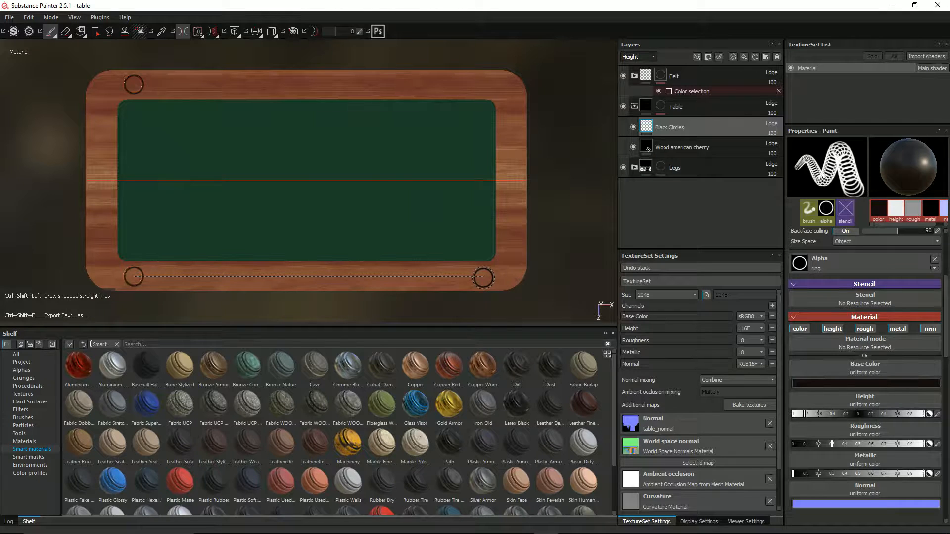
ctrl+shift+click(483, 278)
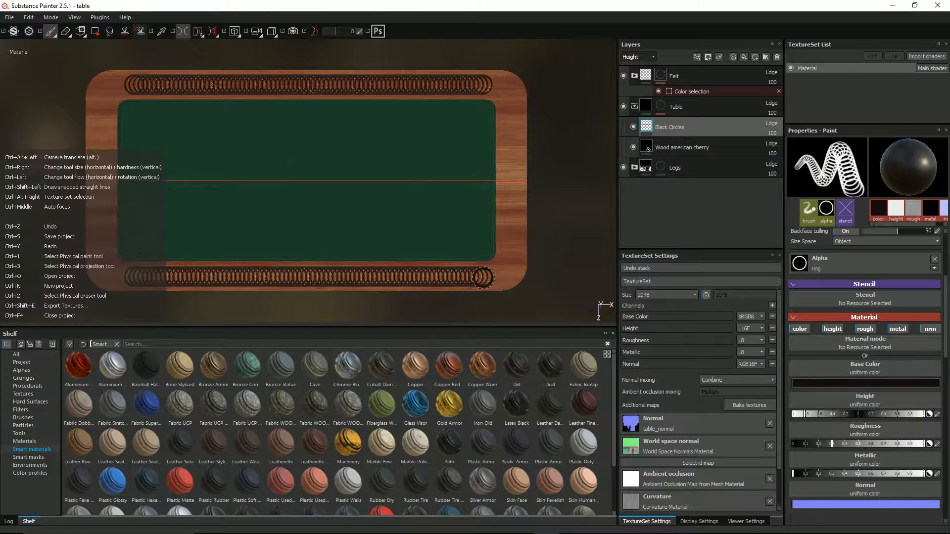
key(ctrl+z)
key(ctrl+z)
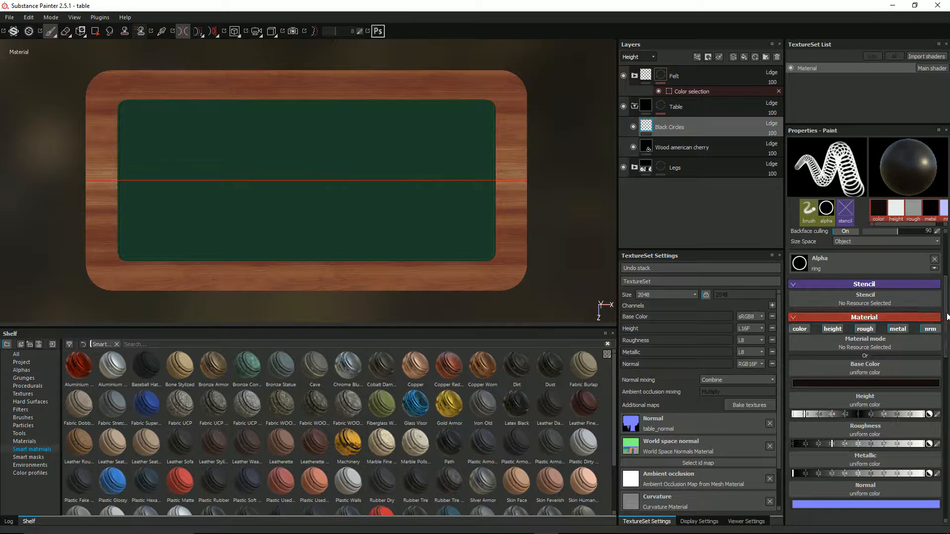
Set the brush spacing to 80, try a straight row of rings along the long border, and undo it.
drag(945, 315, 949, 257)
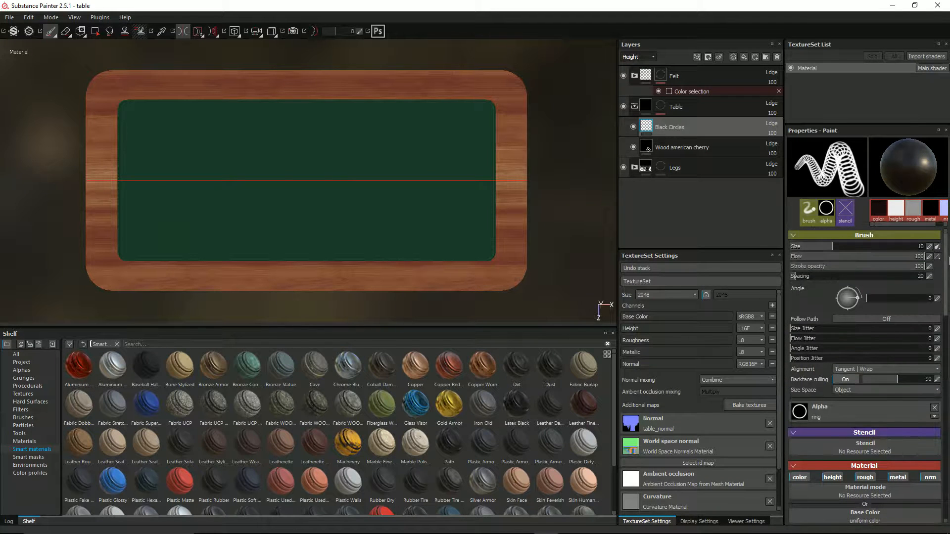
click(928, 277)
text(8)
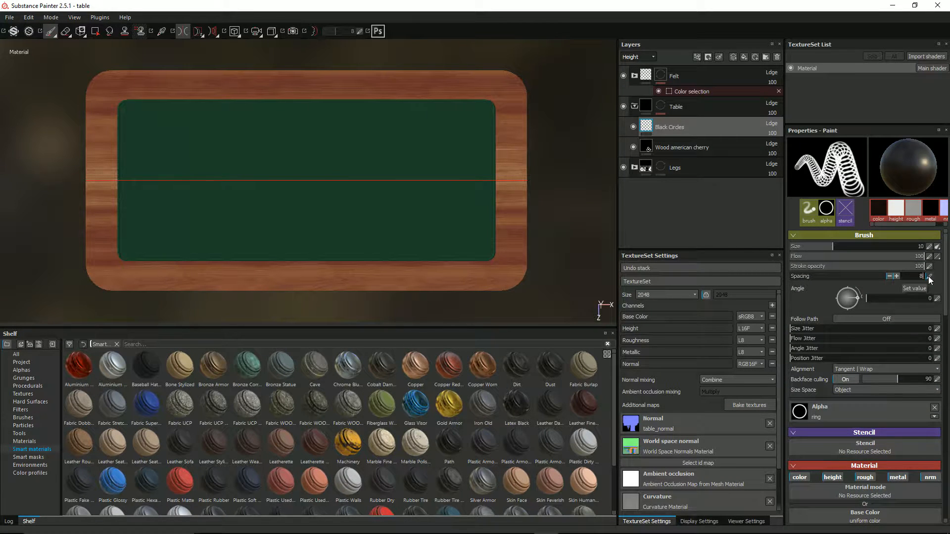
key(Return)
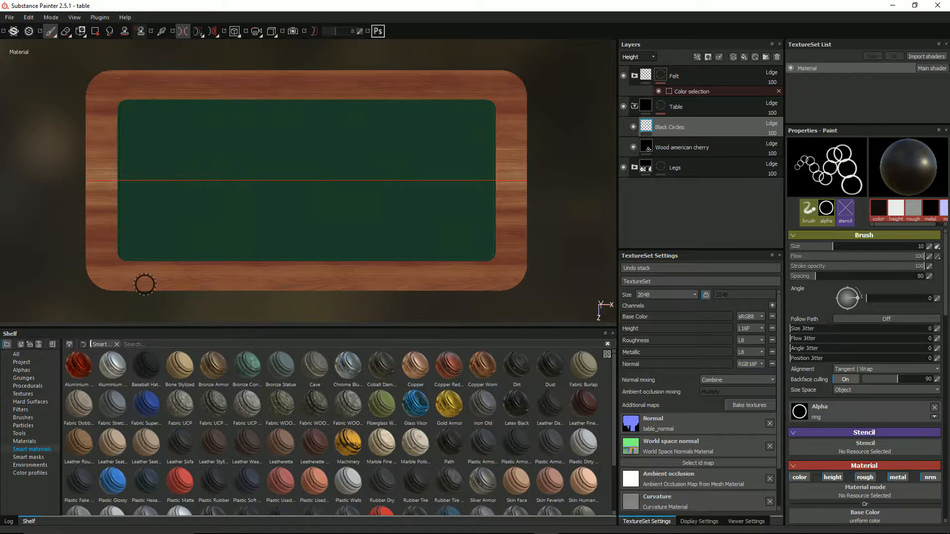
click(135, 277)
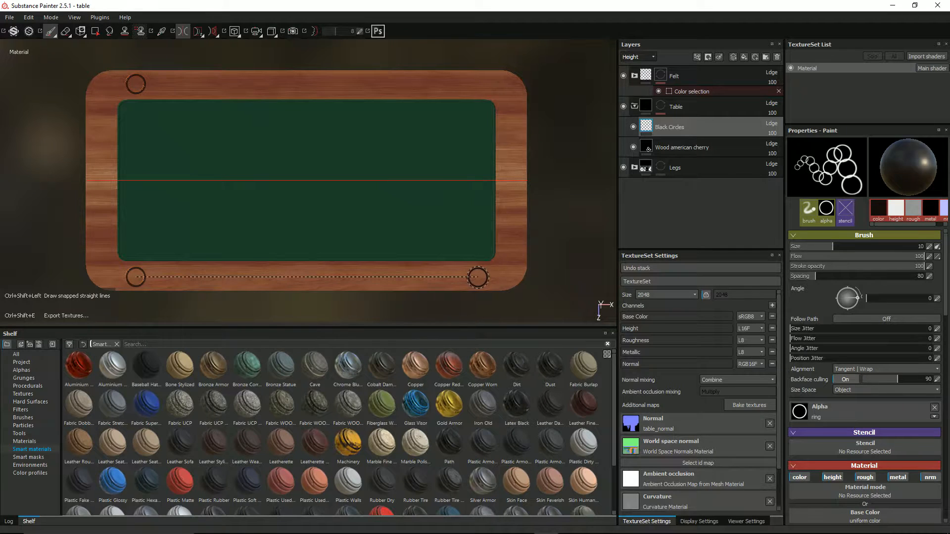
ctrl+shift+click(478, 277)
key(ctrl+z)
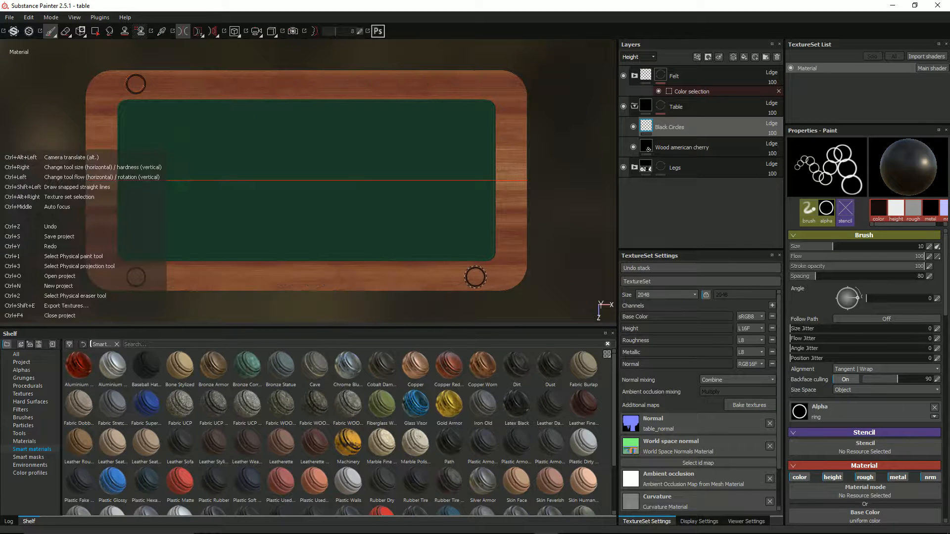
key(ctrl+z)
Set the brush spacing to 140, try the row of rings along the long border again, and undo it.
click(919, 276)
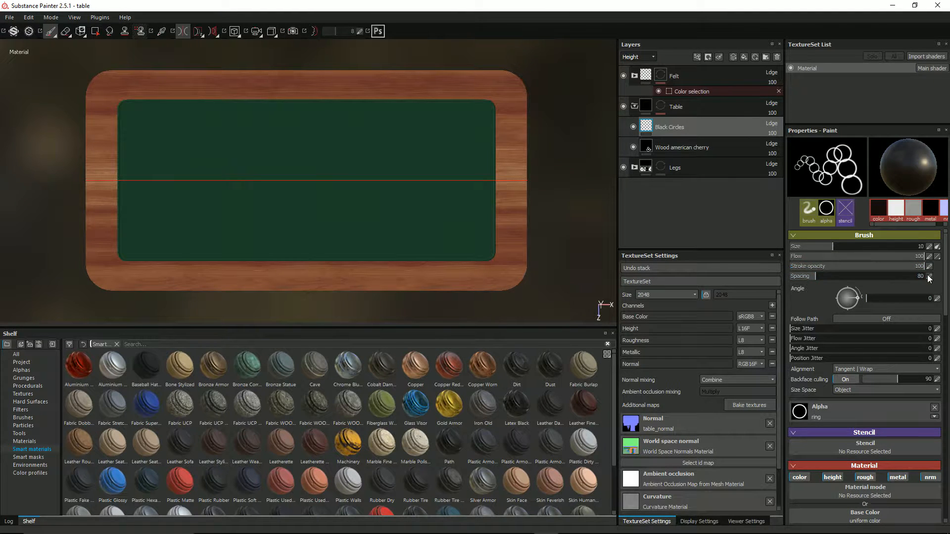
text(140)
key(Return)
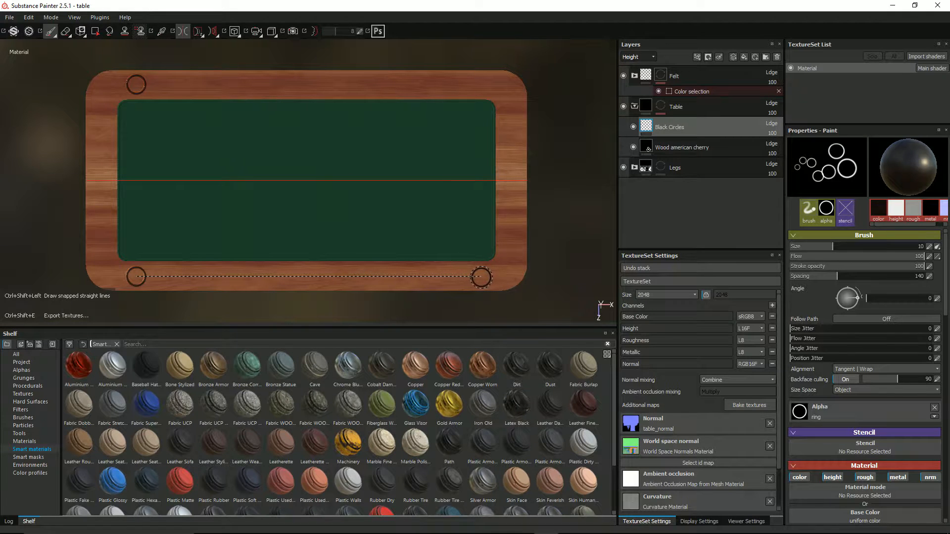
shift+click(481, 277)
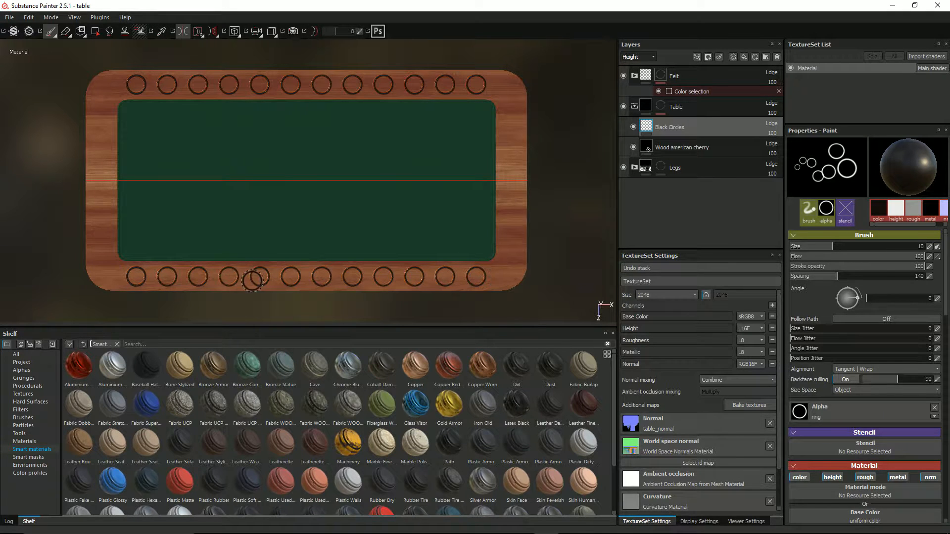
key(ctrl+z)
key(ctrl+z)
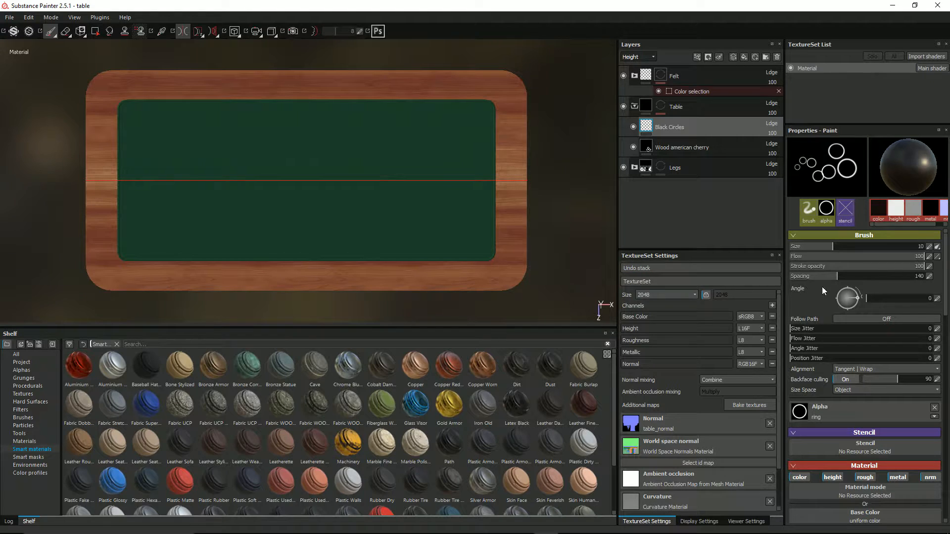
Set the brush spacing to 200 and paint a snapped straight row of rings along the long border from corner to corner.
double_click(836, 276)
text(20)
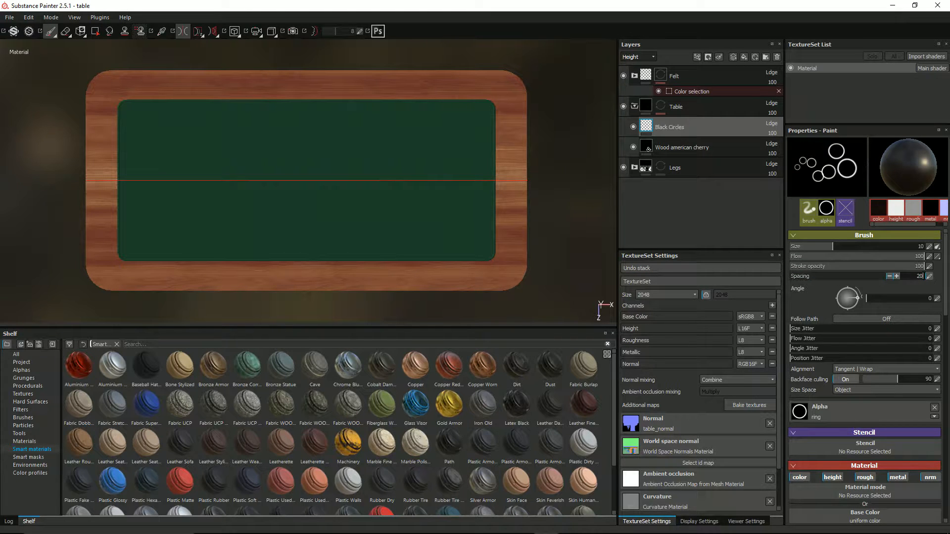
text(0)
key(Return)
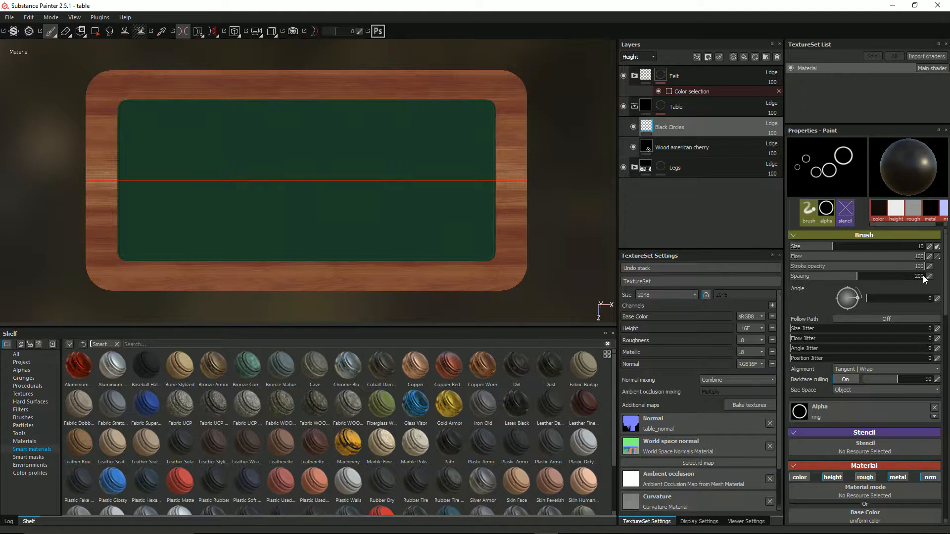
click(131, 277)
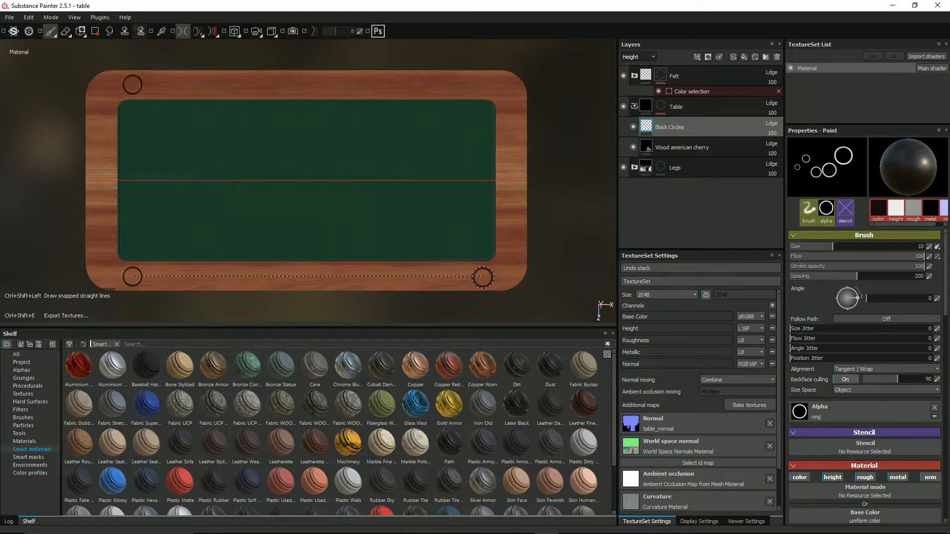
shift+click(482, 277)
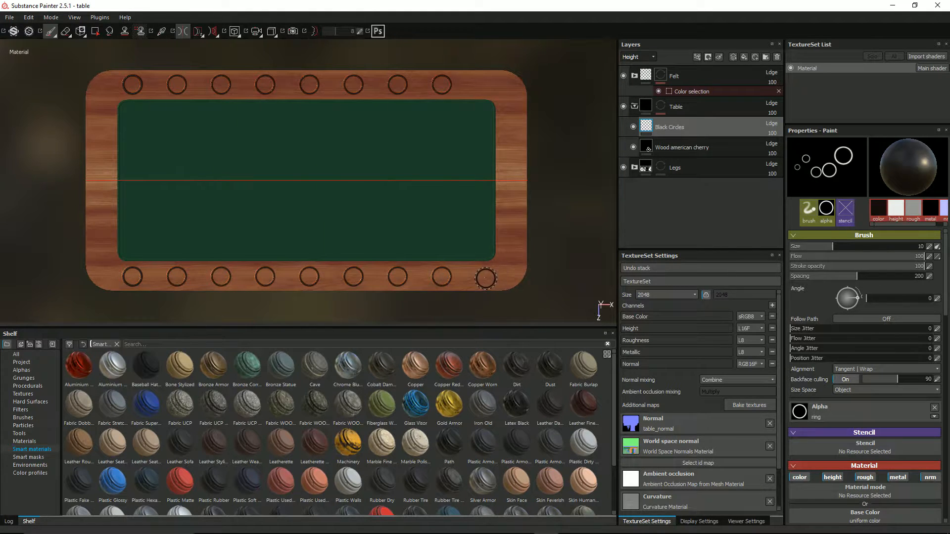
scroll(485, 278, up, 4)
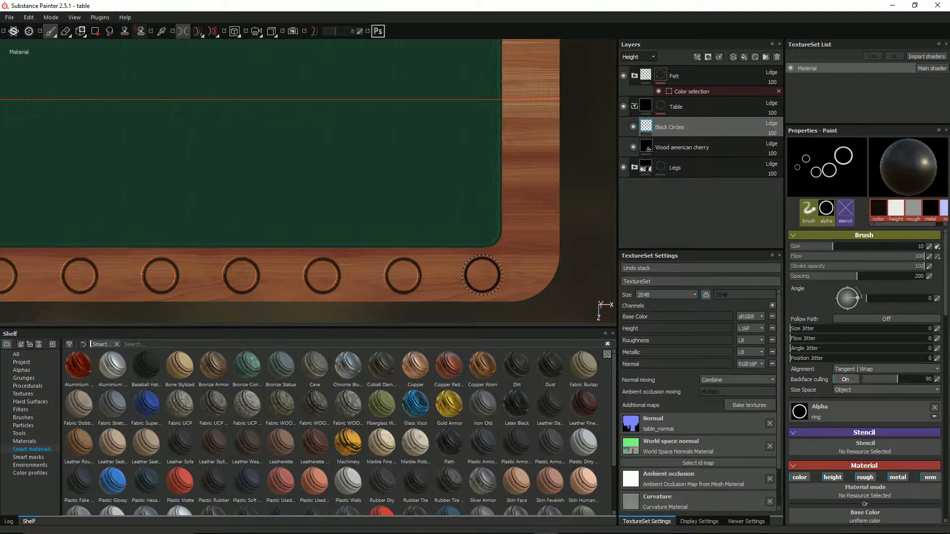
Switch the symmetry to Mirror X and paint a snapped straight row of rings along the table's short border.
scroll(328, 272, down, 5)
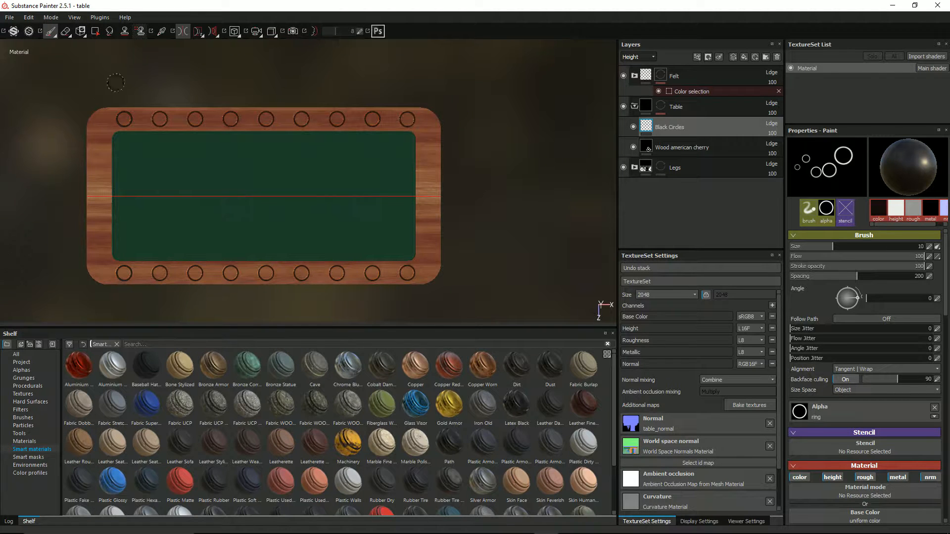
click(200, 31)
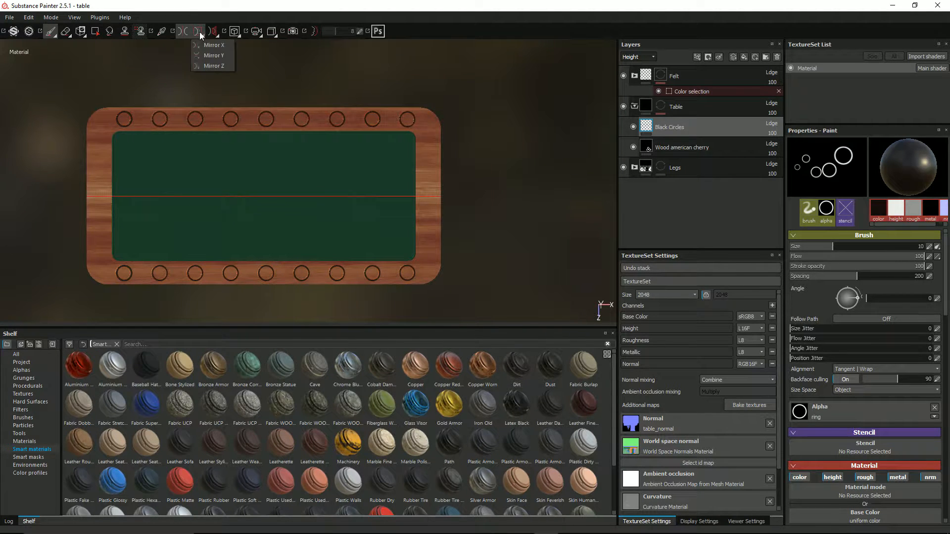
click(207, 45)
scroll(347, 169, up, 2)
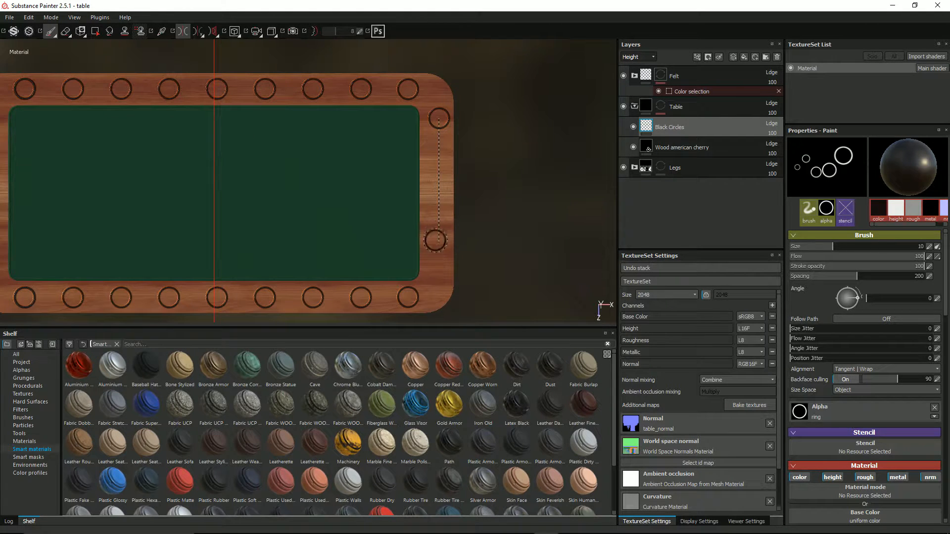
ctrl+shift+click(439, 266)
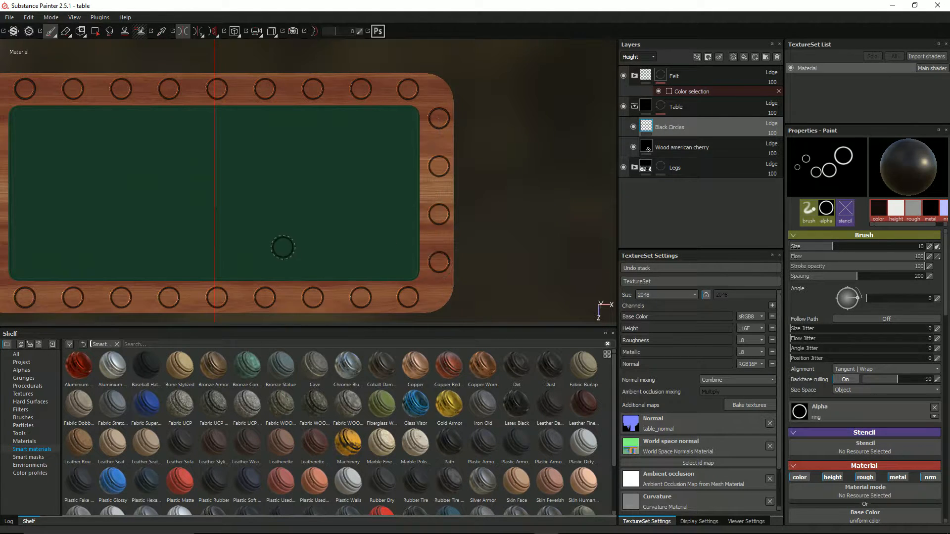
Examine the spacing and mirroring of the rings around the whole table border.
scroll(283, 246, down, 2)
alt+middle_drag(282, 239, 370, 227)
alt+drag(316, 226, 317, 184)
scroll(332, 194, up, 3)
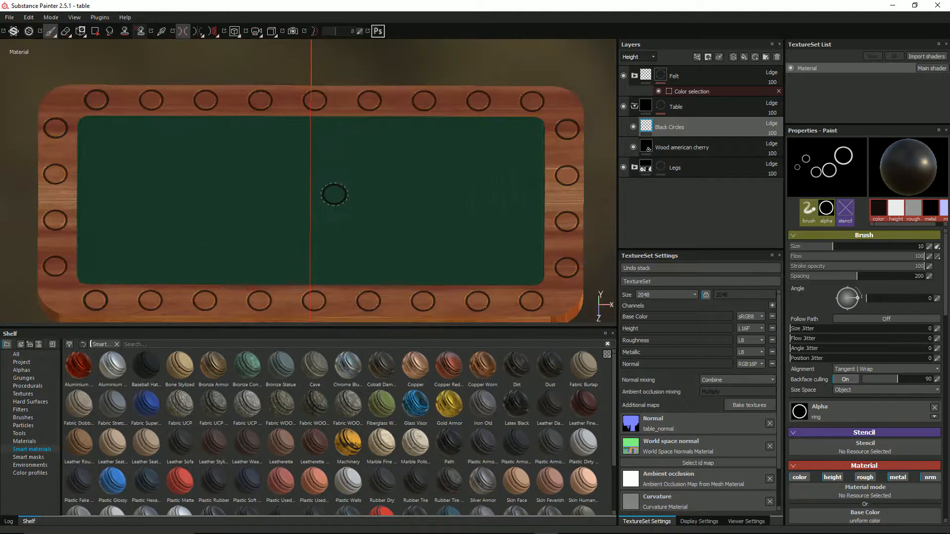
scroll(328, 192, down, 2)
scroll(326, 192, up, 5)
scroll(326, 192, down, 1)
scroll(324, 190, down, 3)
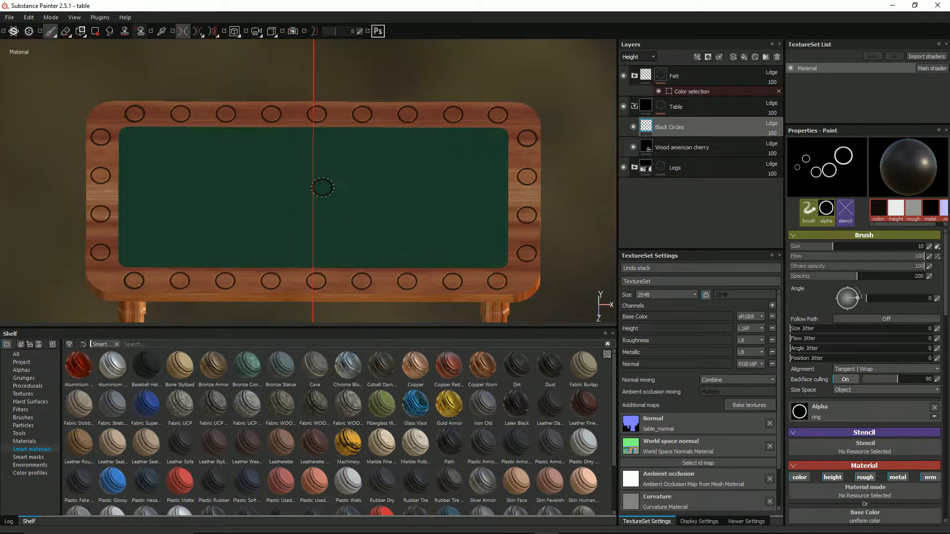
scroll(322, 187, up, 5)
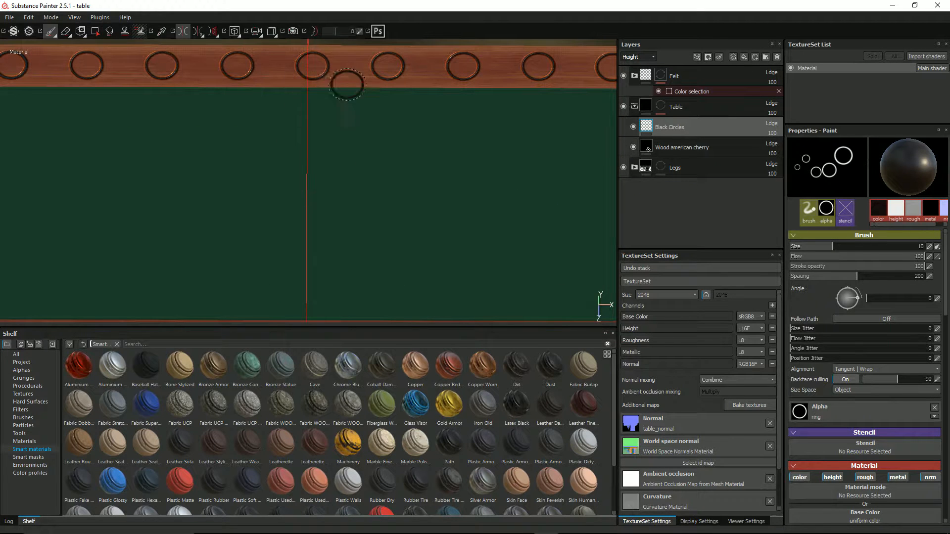
scroll(350, 228, down, 3)
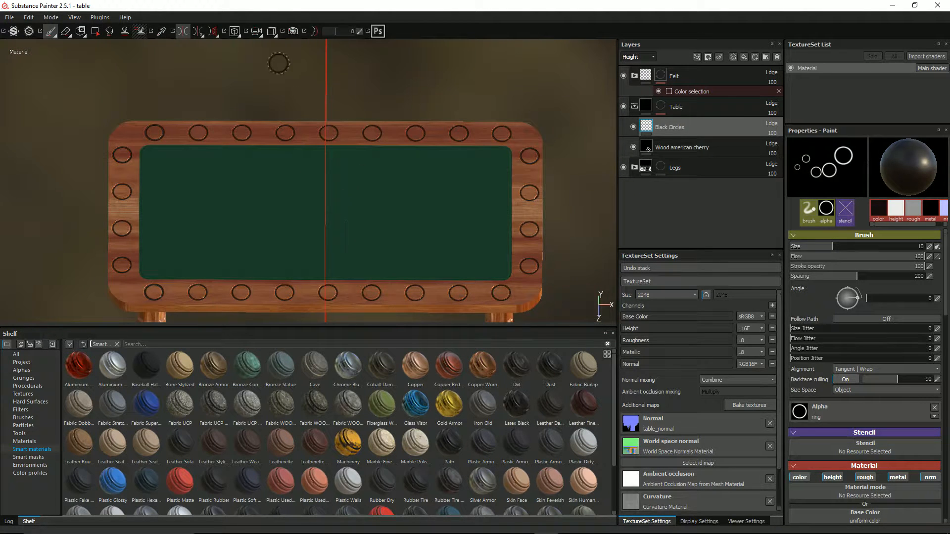
Save the project and turn off symmetry painting.
key(ctrl+s)
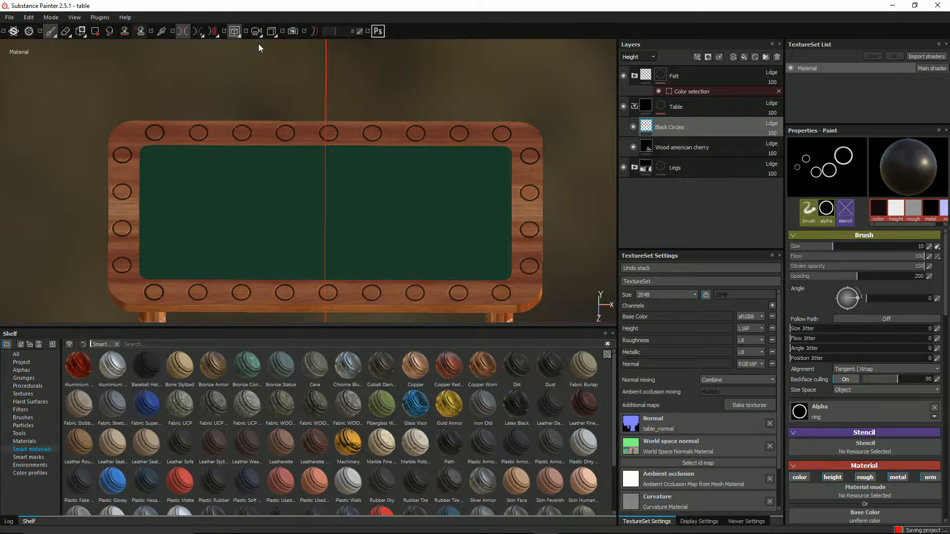
click(235, 32)
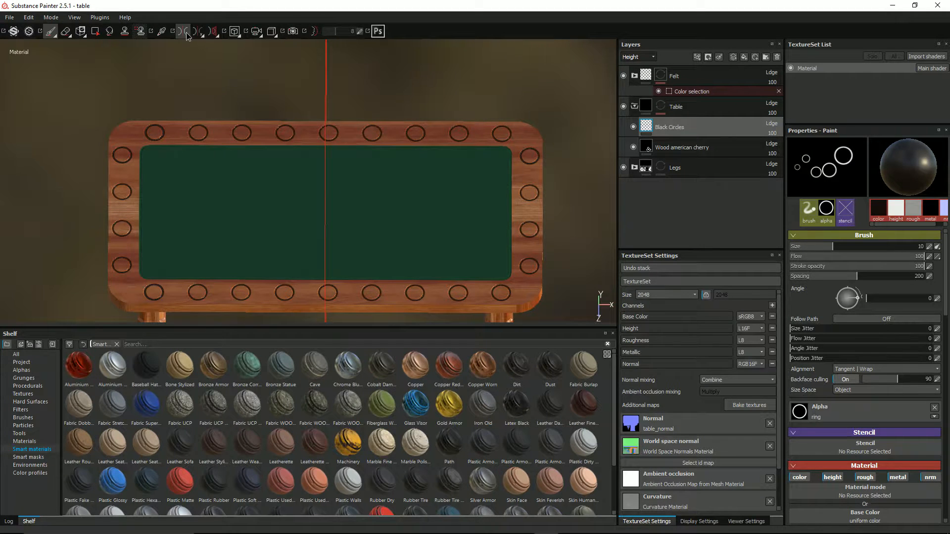
mouse_move(411, 191)
alt+mouse_down()
mouse_move(350, 165)
mouse_move(419, 200)
alt+mouse_up()
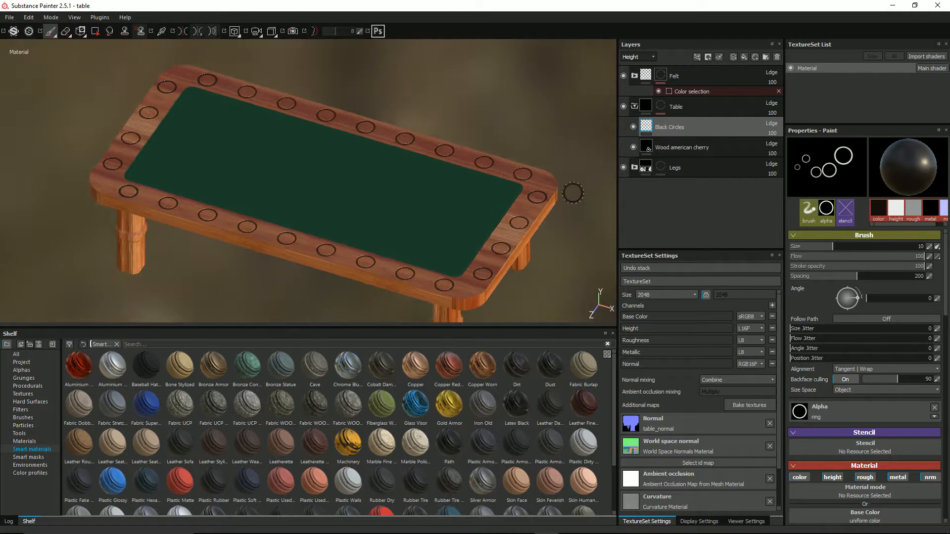
Hide the Black Circles layer and inspect the wood grain on the table's border, corner and leg.
click(633, 127)
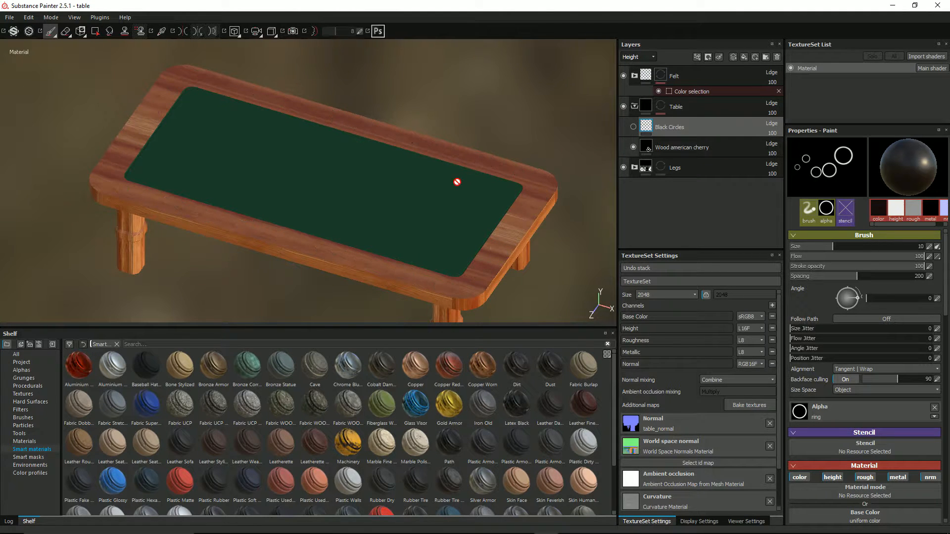
mouse_move(456, 183)
alt+mouse_down()
mouse_move(479, 179)
mouse_move(458, 194)
alt+mouse_up()
alt+drag(374, 220, 341, 199)
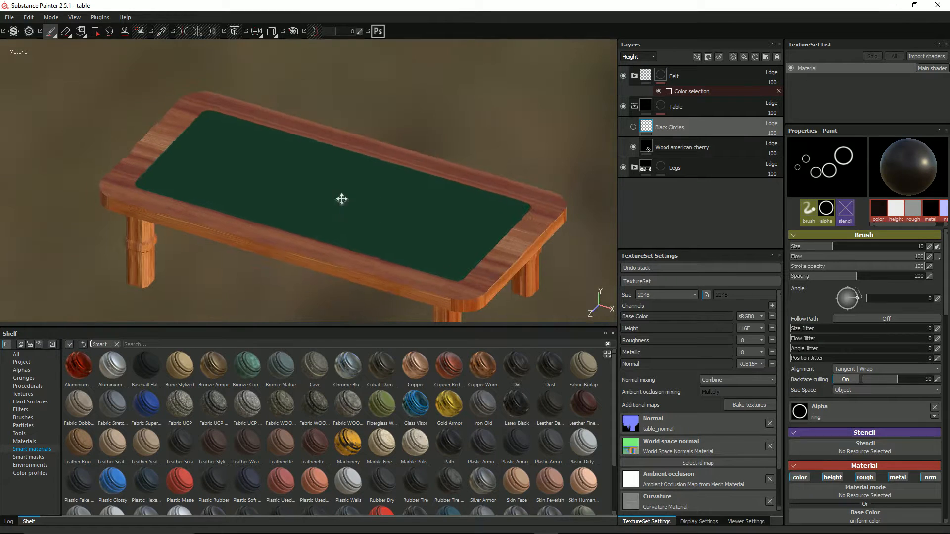
scroll(278, 171, up, 5)
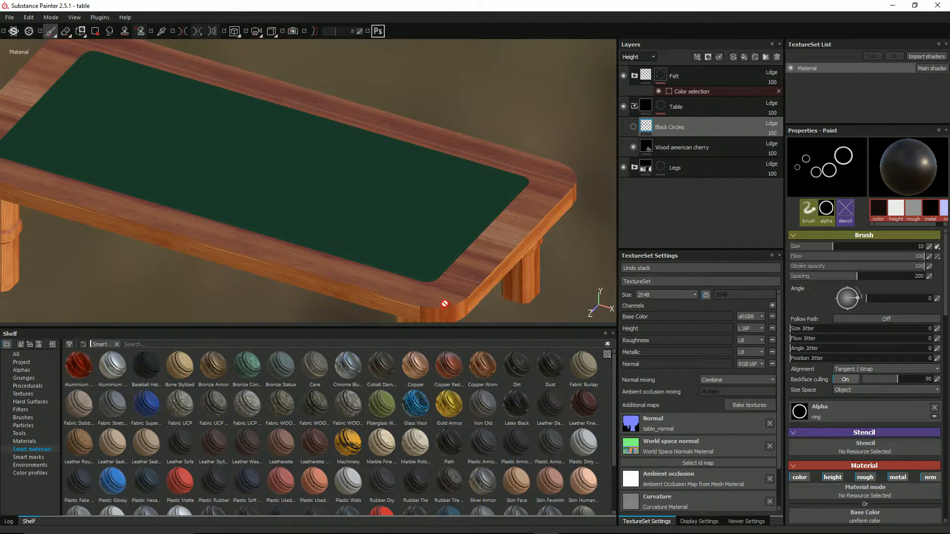
alt+middle_drag(380, 202, 420, 200)
scroll(267, 200, down, 3)
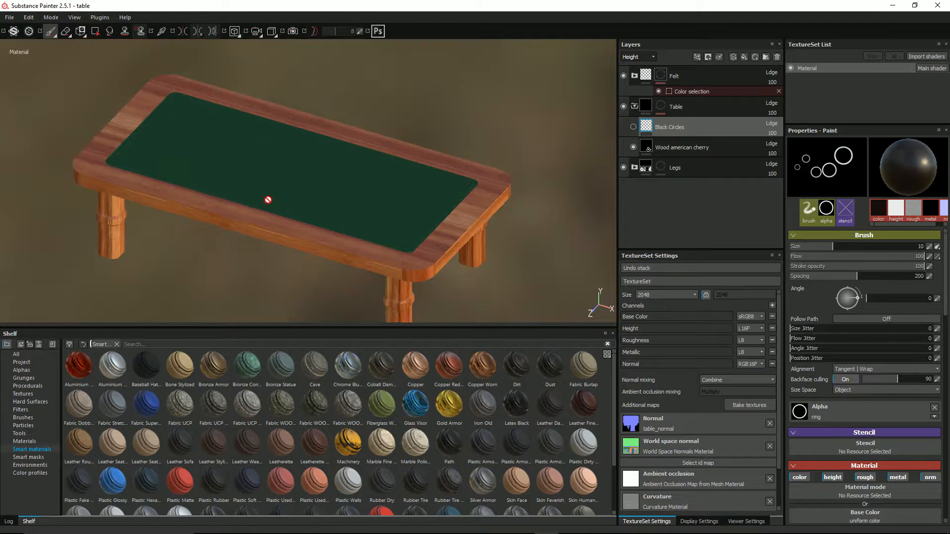
alt+drag(304, 206, 308, 216)
scroll(440, 318, up, 3)
alt+middle_drag(440, 318, 281, 170)
scroll(281, 170, up, 3)
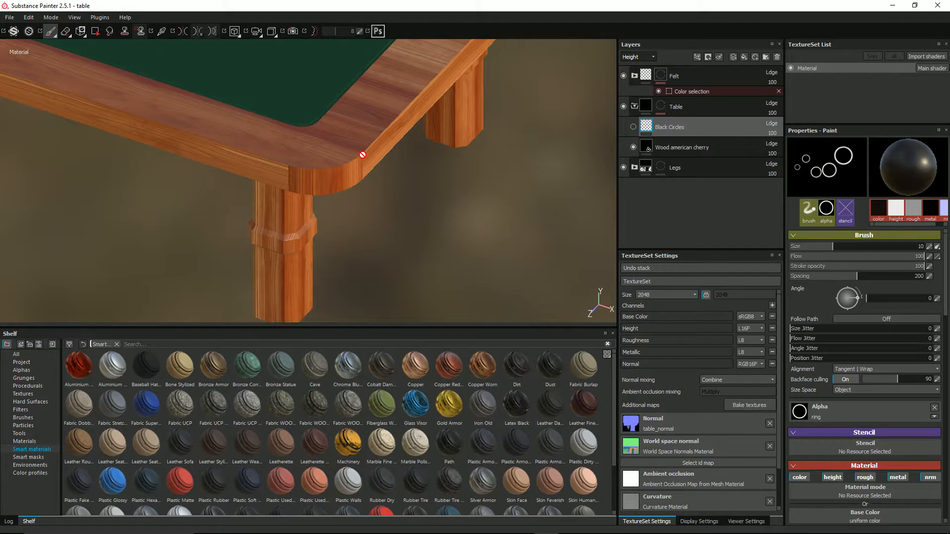
scroll(336, 178, down, 4)
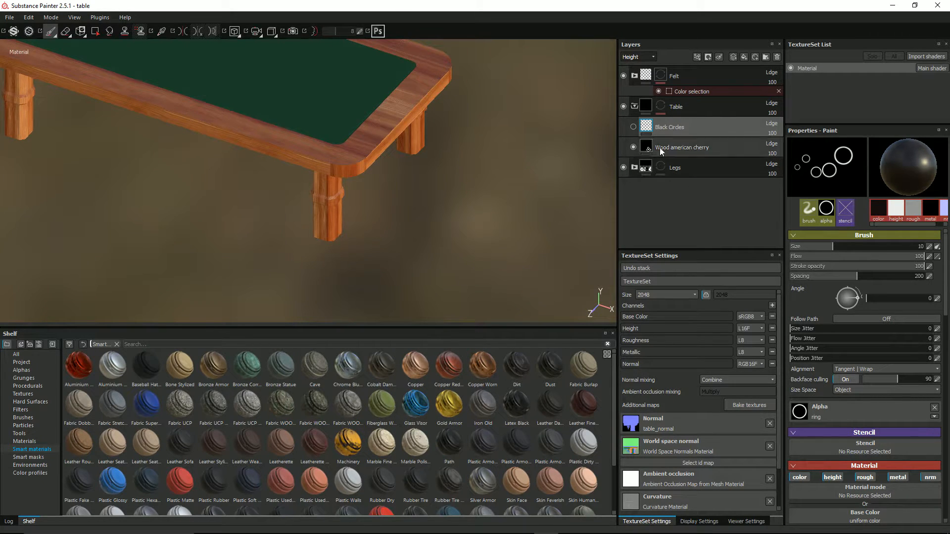
Try Tri-planar projection on the Table folder's Wood american cherry layer and check the grain at the rounded corner.
click(691, 147)
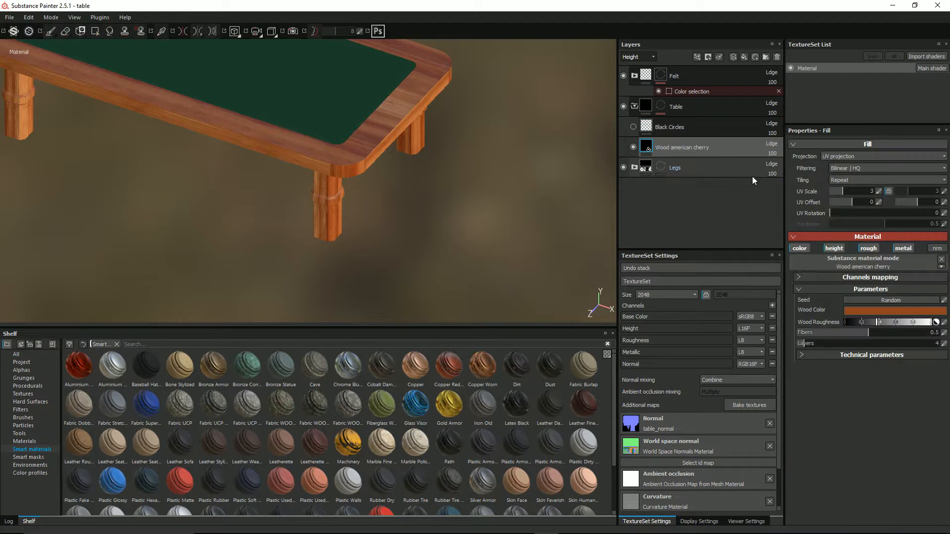
click(838, 155)
click(845, 171)
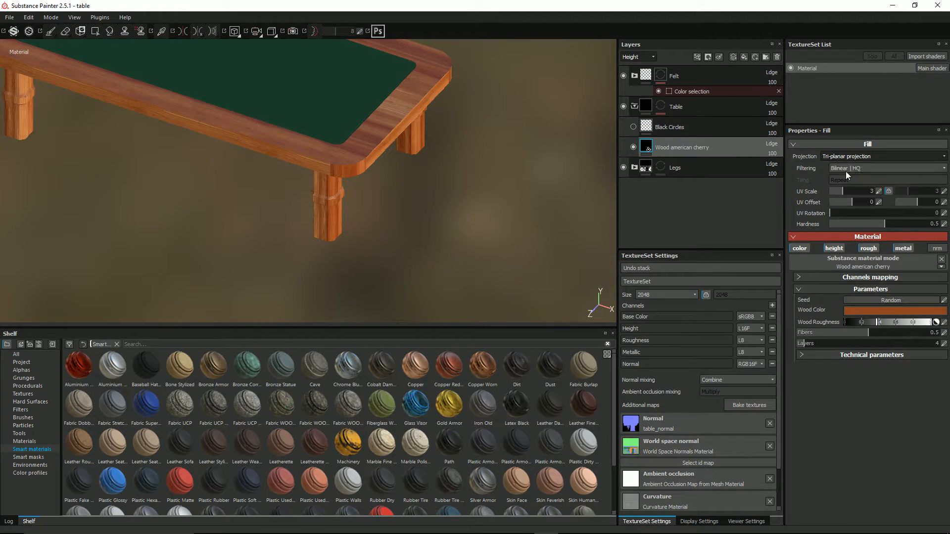
scroll(505, 164, up, 5)
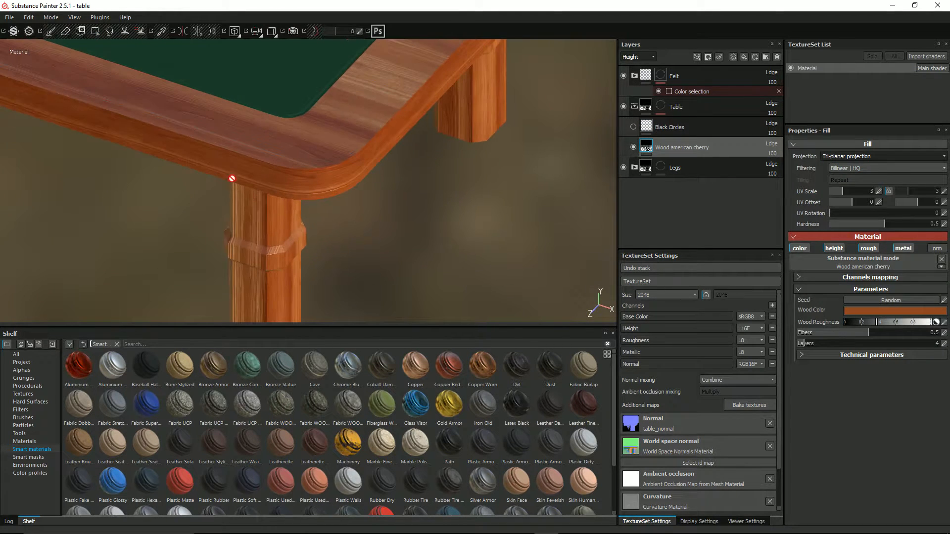
scroll(249, 170, down, 5)
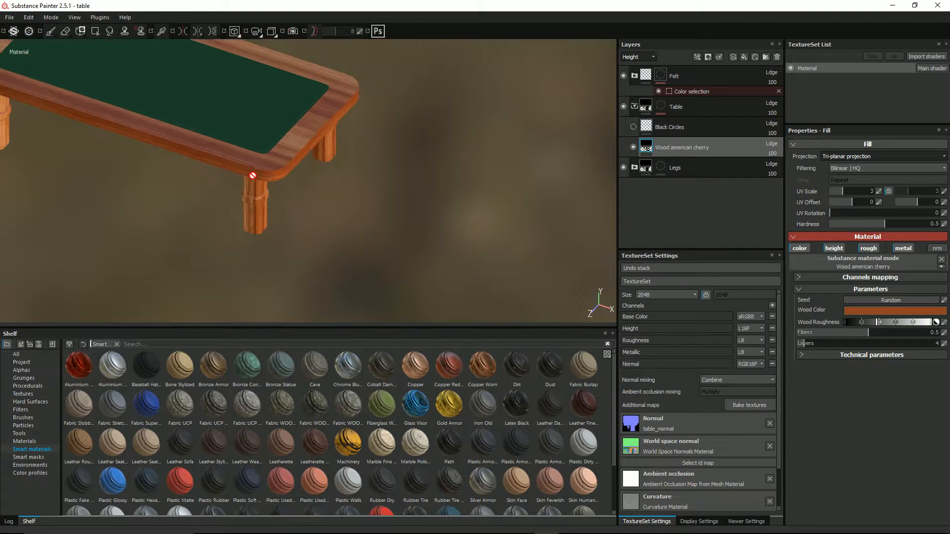
scroll(423, 269, up, 5)
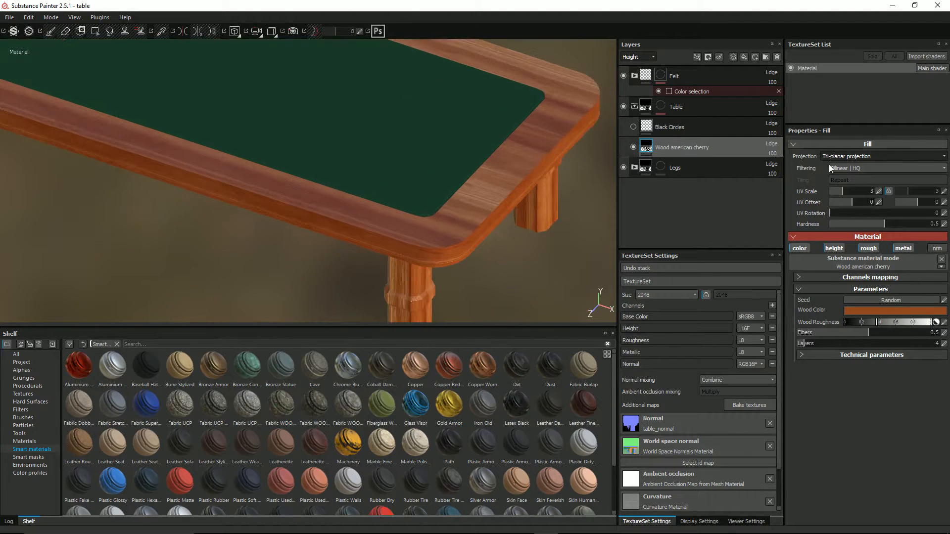
Return the Wood american cherry layer to UV projection and look over the whole table.
click(858, 157)
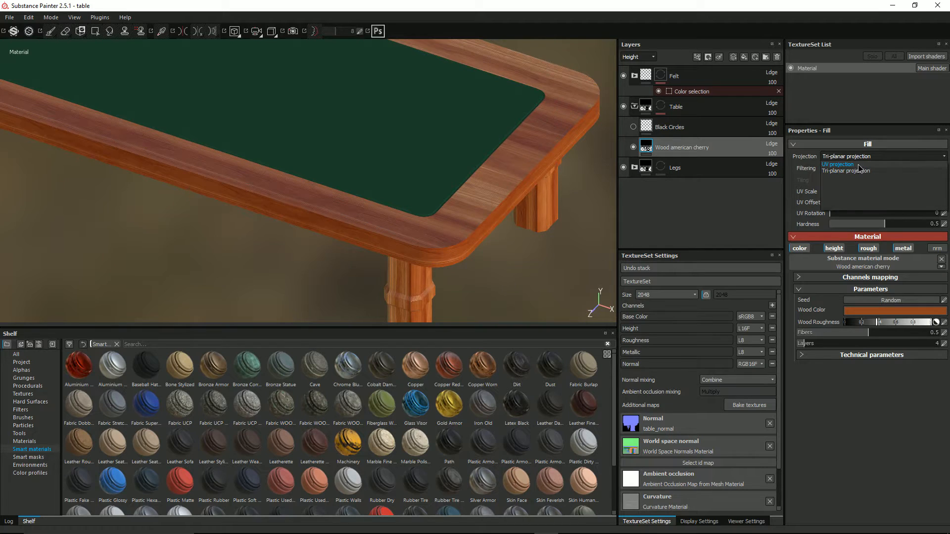
click(858, 164)
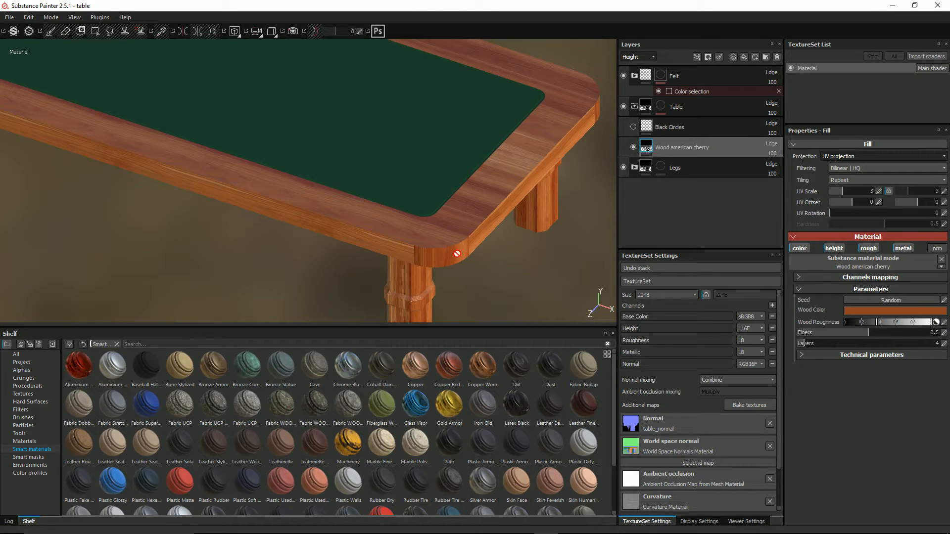
scroll(470, 251, down, 5)
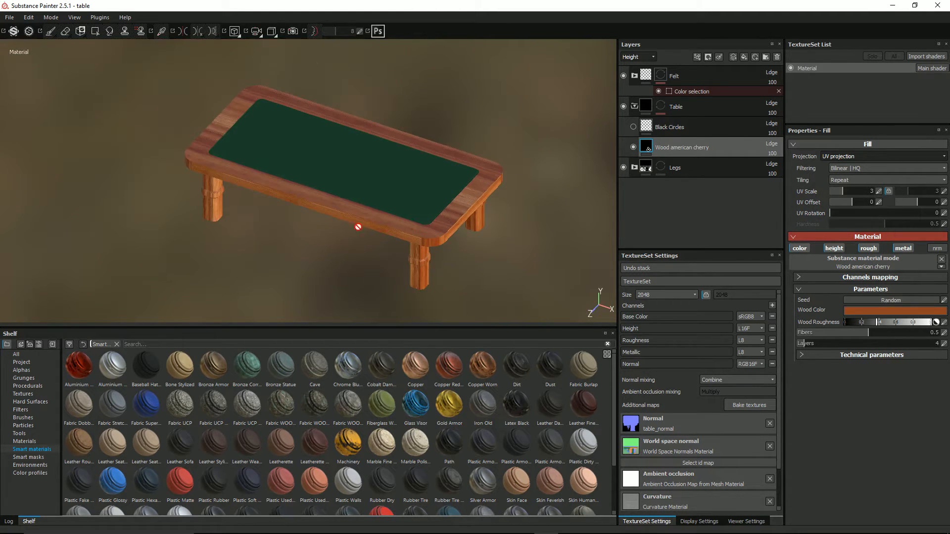
alt+drag(338, 174, 322, 191)
scroll(372, 195, up, 2)
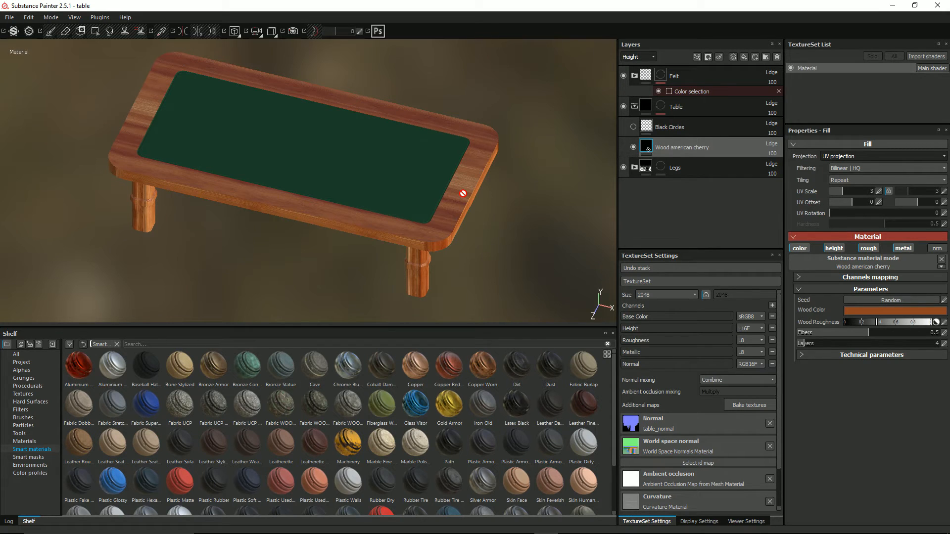
middle_drag(464, 194, 474, 205)
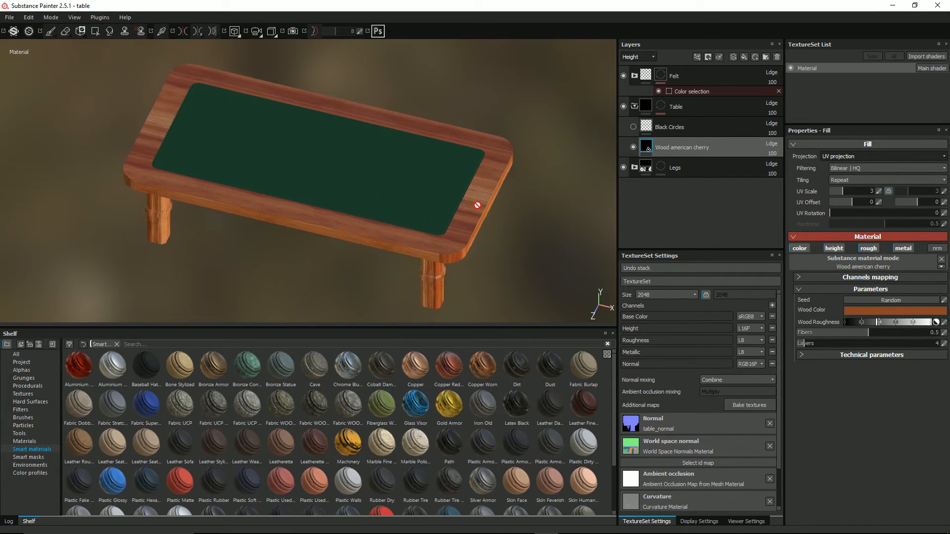